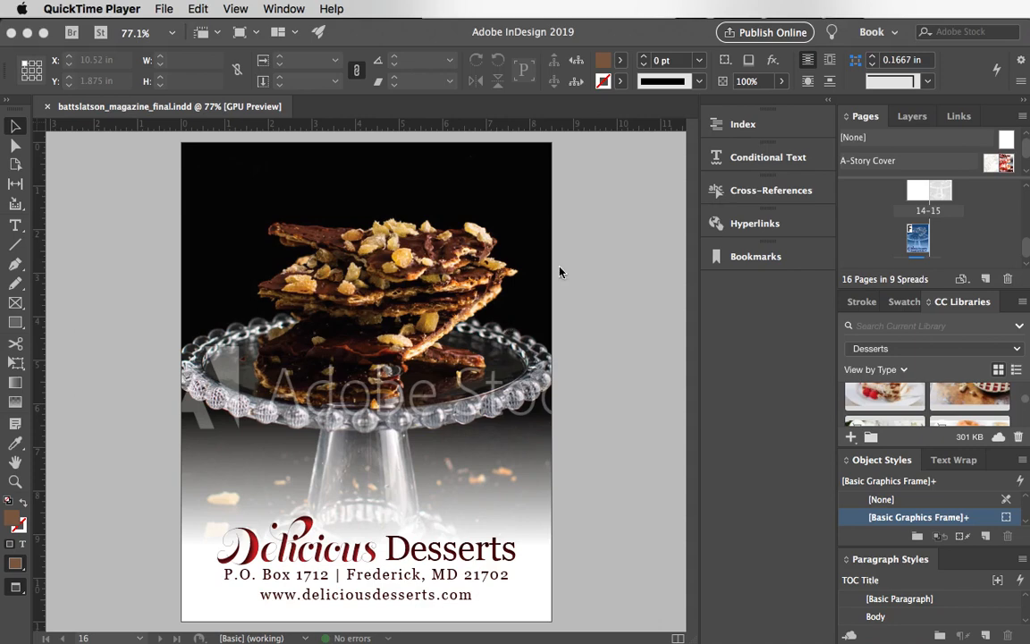
Examine the magazine's spreads from the back cover up to the Beautiful Desserts cover, including the article titles and subtitles.
scroll(560, 272, "up", 10)
scroll(560, 272, "right", 3)
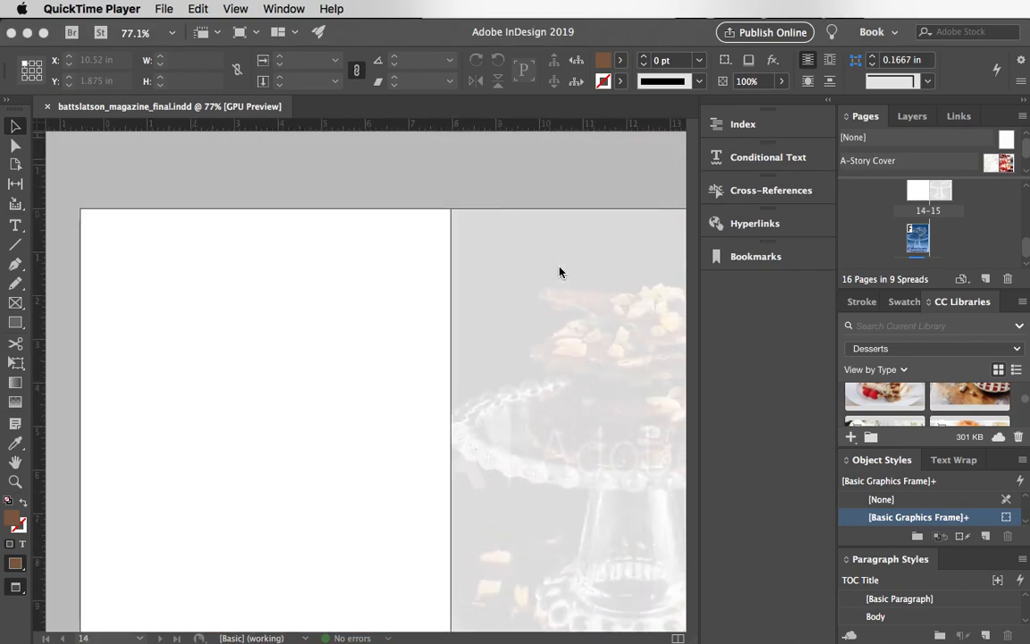
scroll(560, 272, "up", 15)
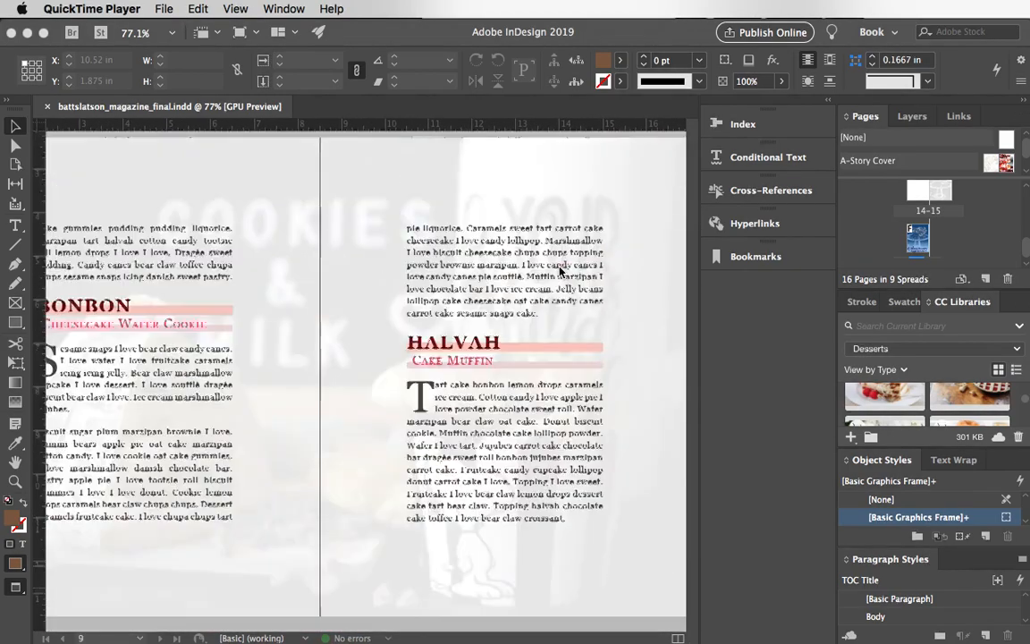
scroll(560, 272, "up", 8)
scroll(560, 272, "down", 6)
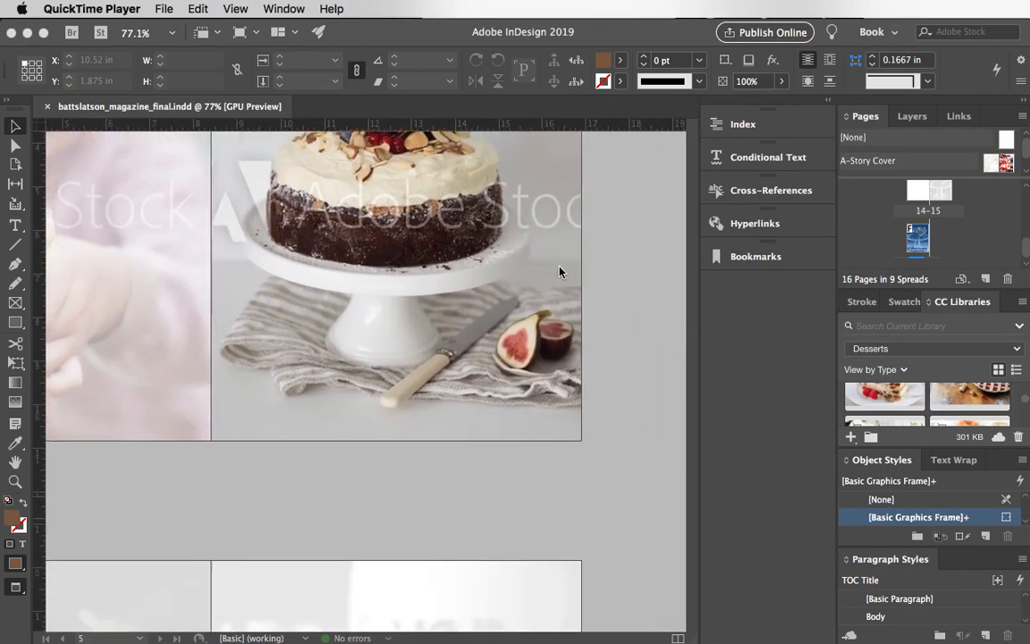
scroll(560, 272, "down", 3)
scroll(560, 272, "left", 3)
scroll(560, 272, "up", 3)
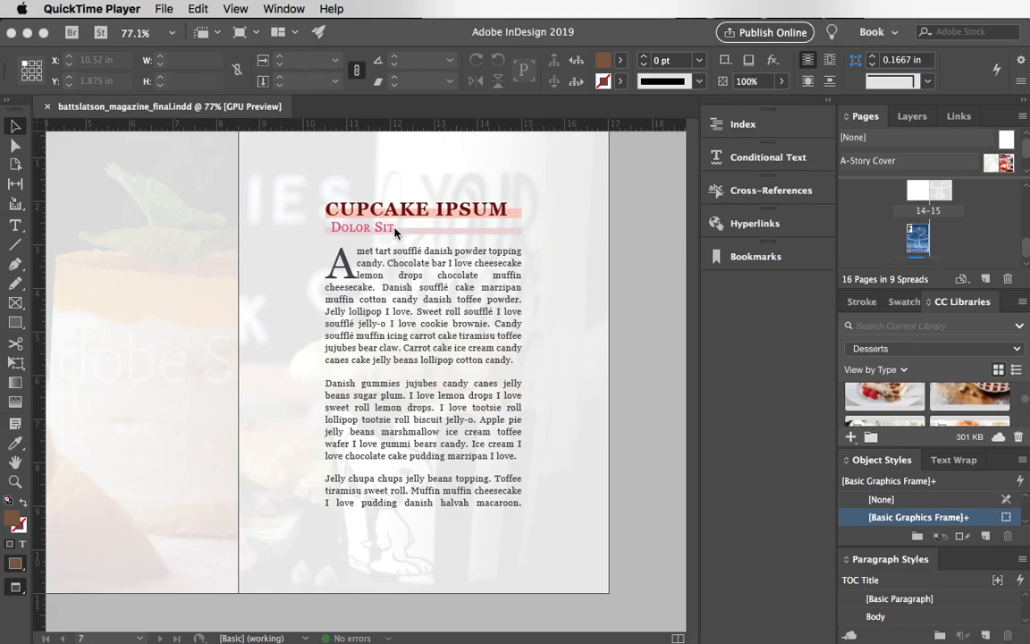
scroll(395, 232, "down", 10)
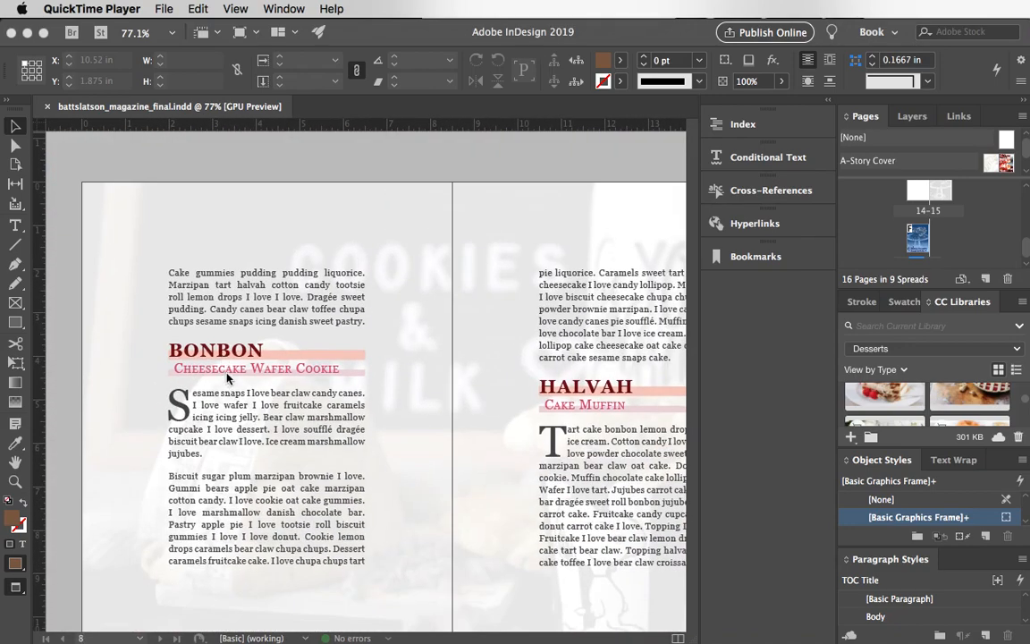
scroll(352, 286, "up", 10)
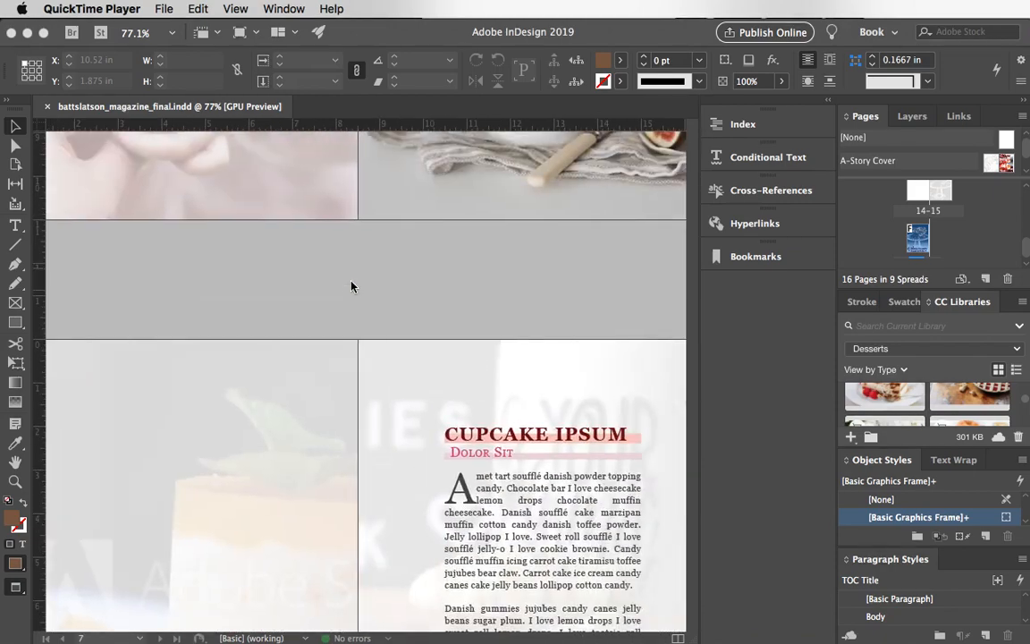
scroll(352, 286, "down", 3)
scroll(351, 286, "right", 2)
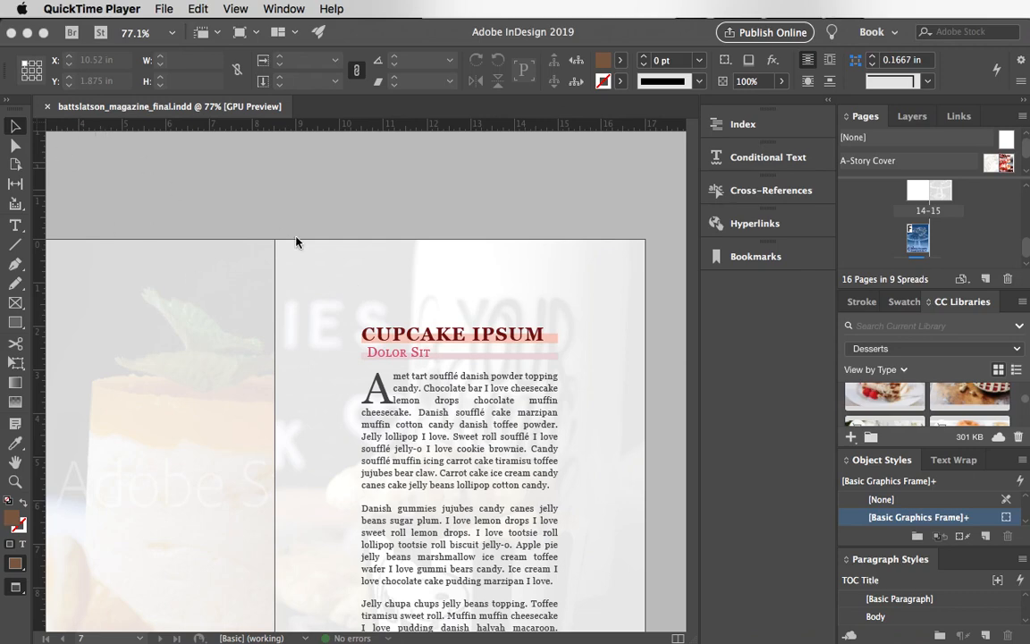
scroll(297, 241, "up", 10)
scroll(297, 242, "down", 2)
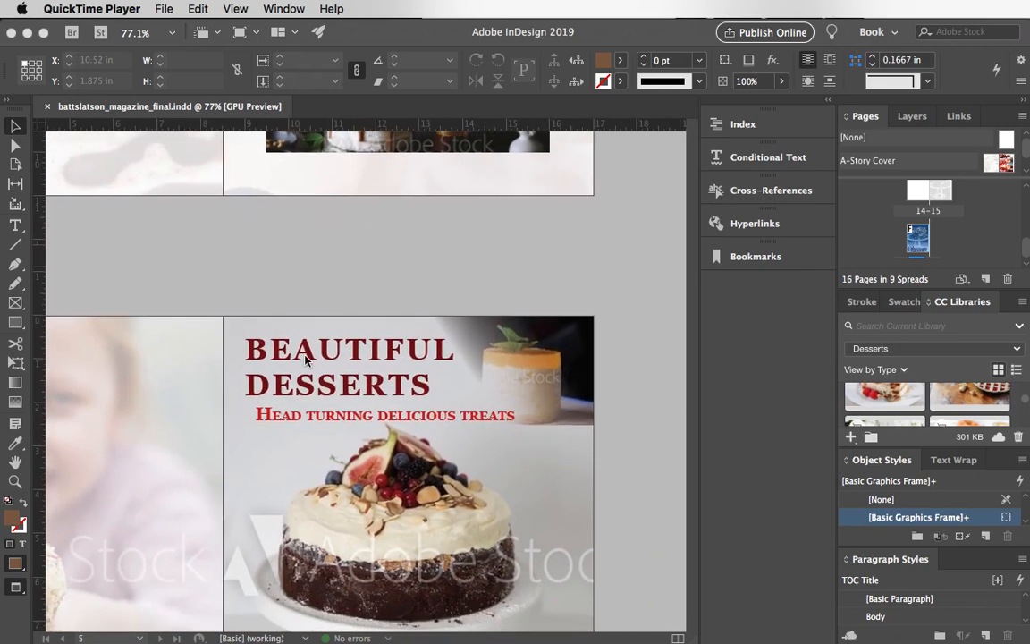
left_click(304, 358)
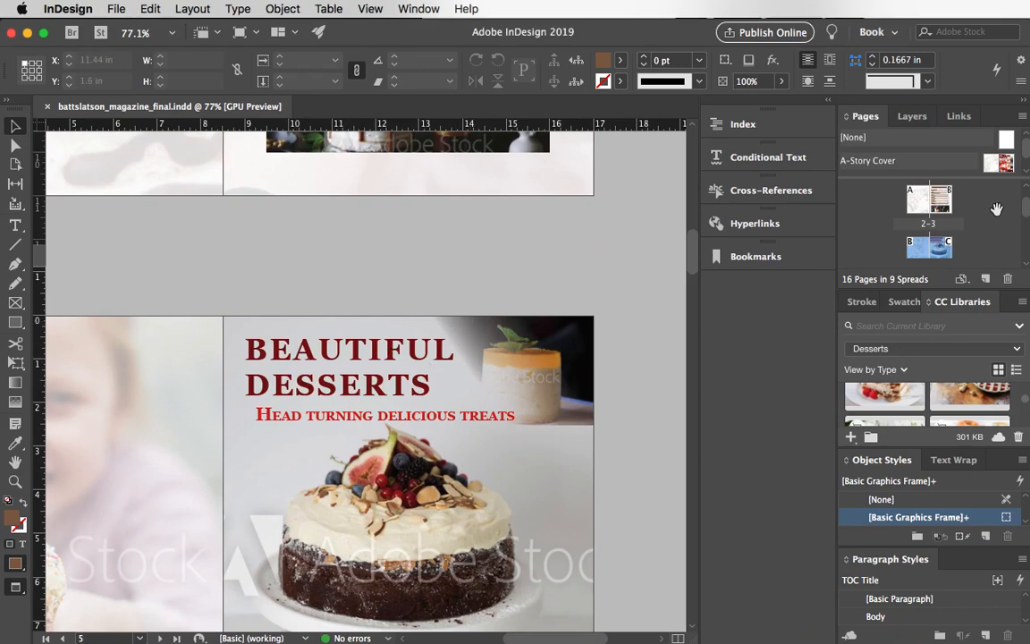
Open the A-Story Cover master page and float the page overview as an enlarged window showing both masters and document pages.
left_click_drag(932, 179, 943, 278)
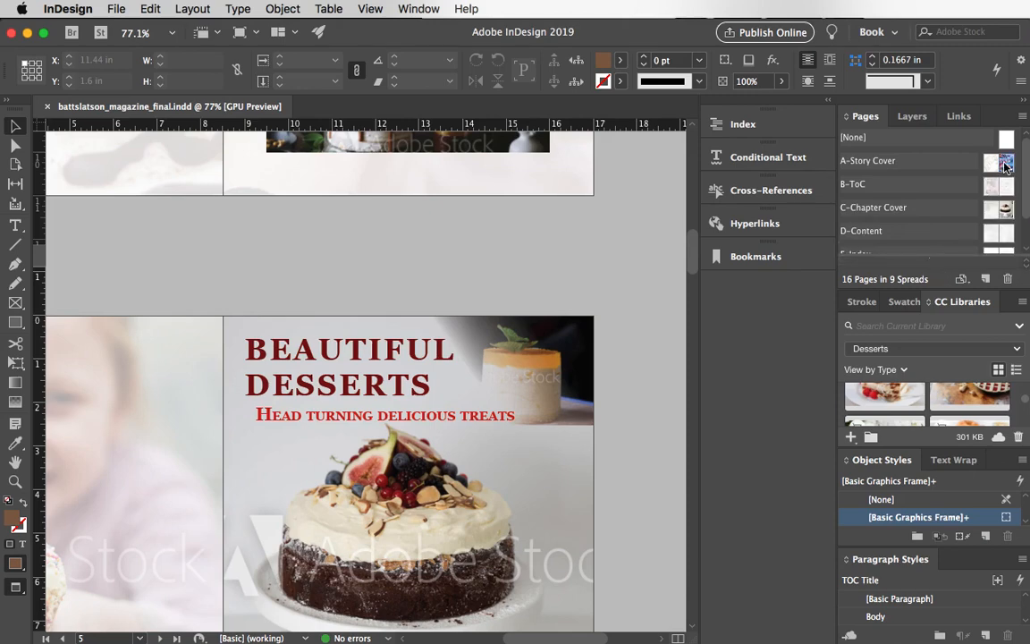
double_click(1005, 165)
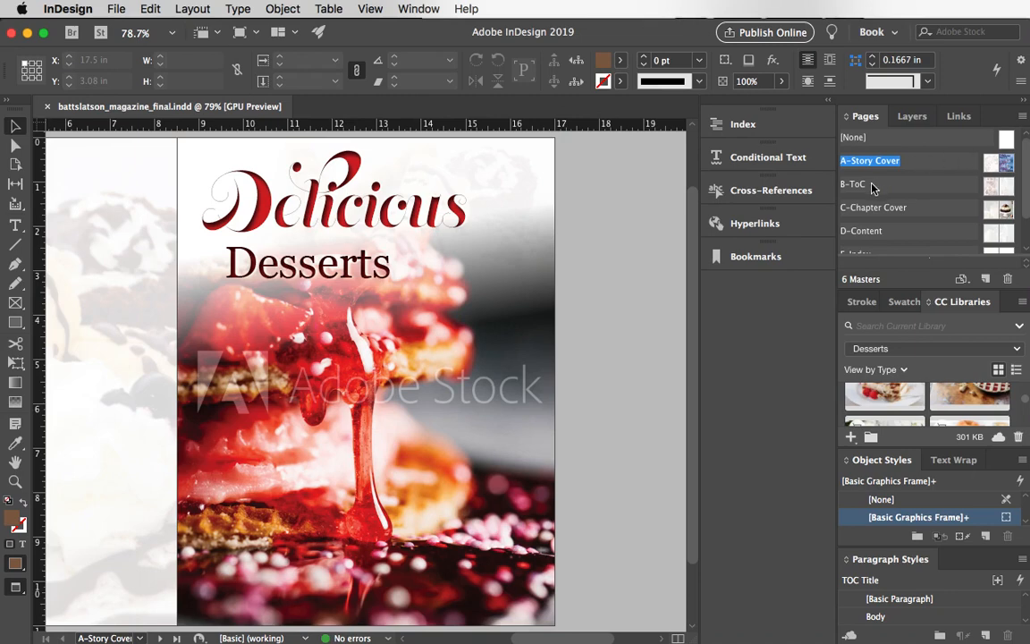
left_click_drag(865, 122, 628, 132)
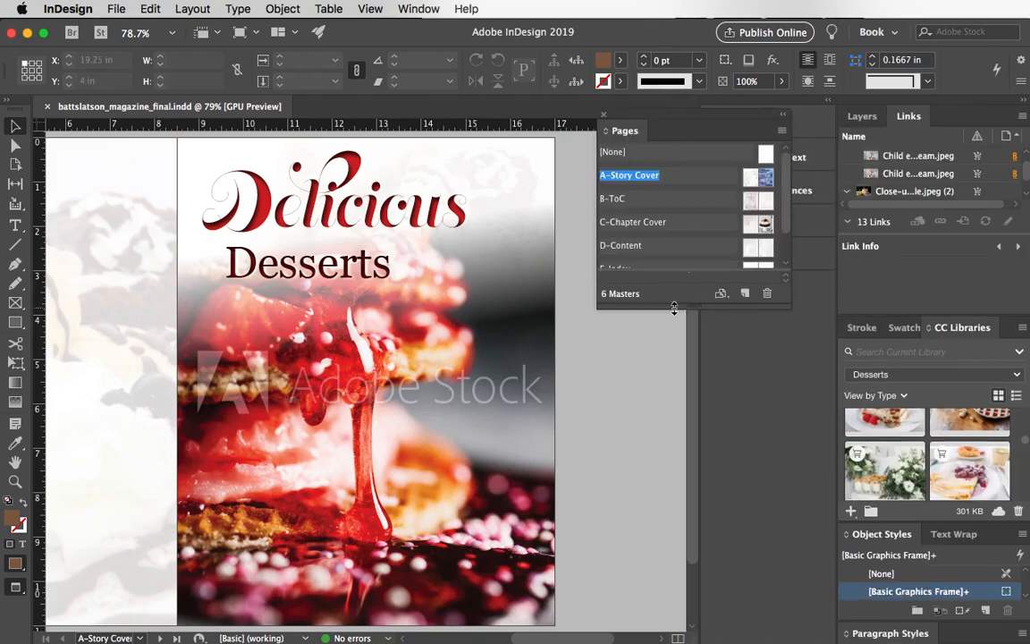
left_click_drag(673, 306, 700, 571)
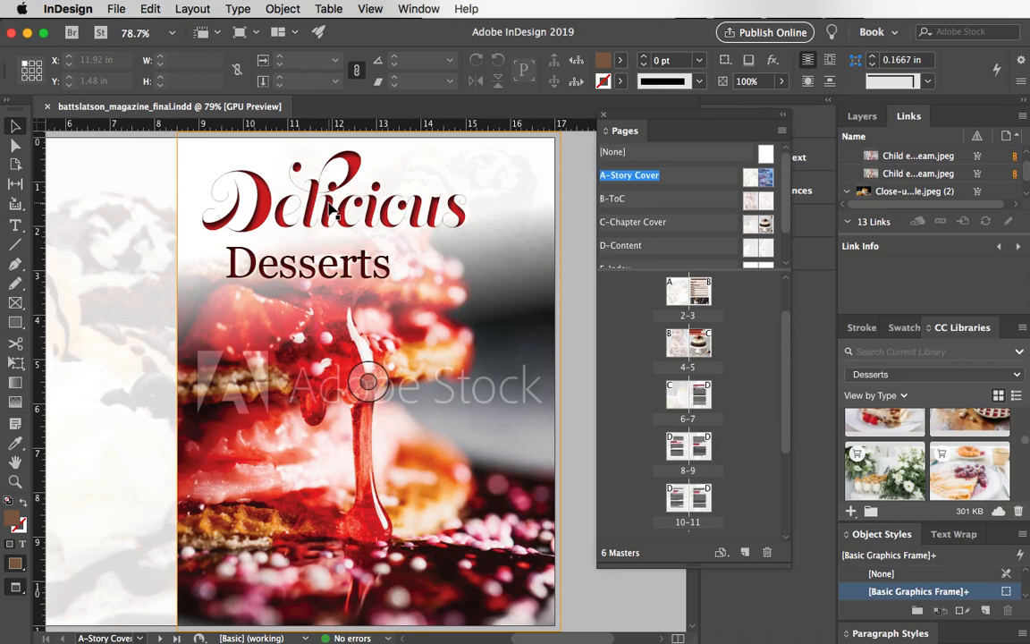
left_click_drag(787, 360, 780, 319)
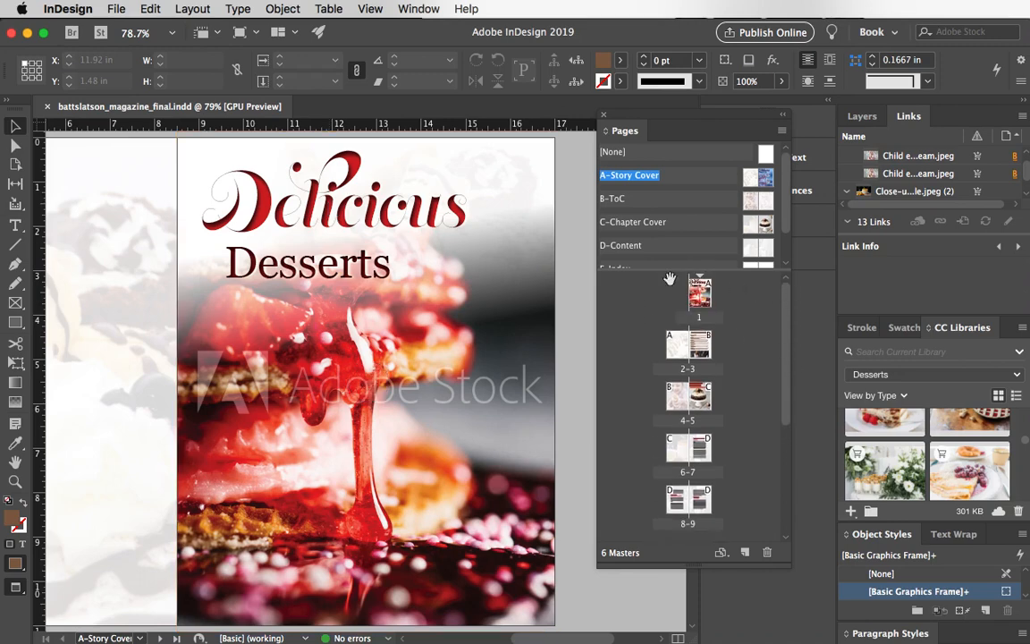
Toggle the visibility of the Photos and Text layers to check their contents, and unlock the Text layer.
left_click(376, 231)
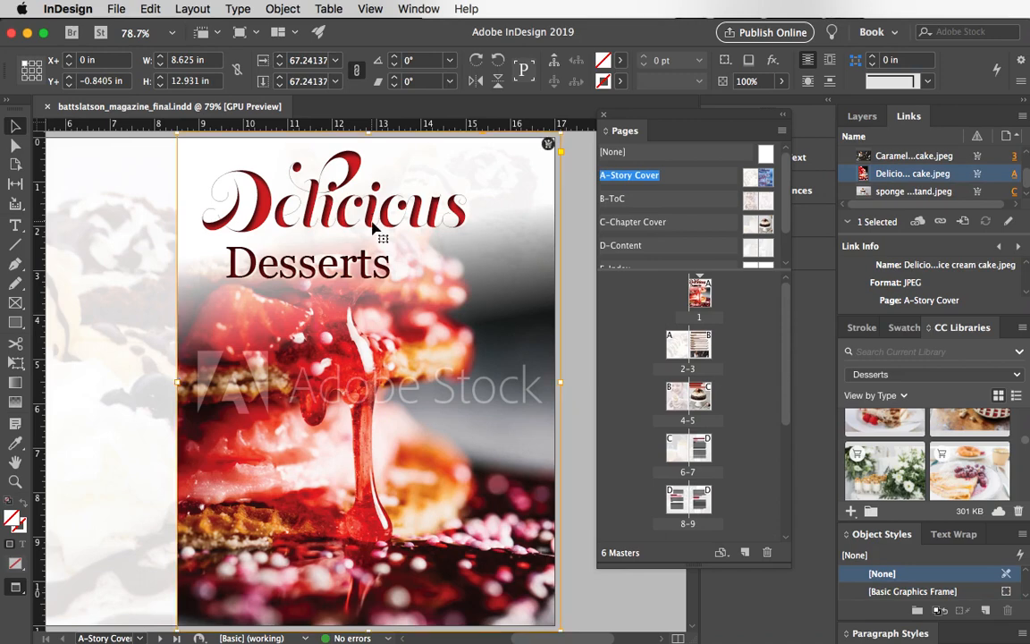
key("Escape")
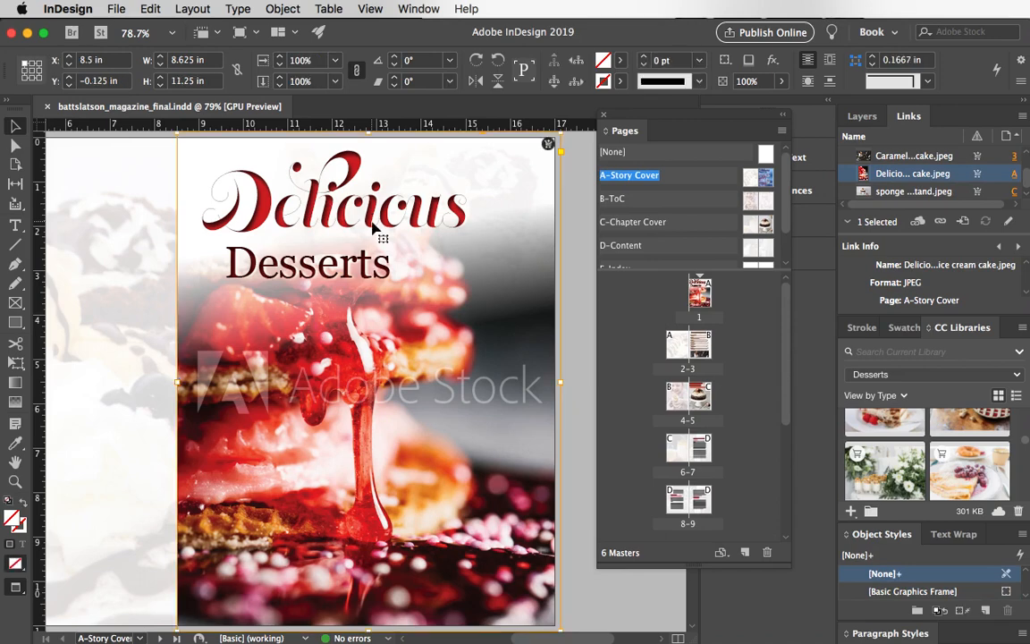
left_click(862, 116)
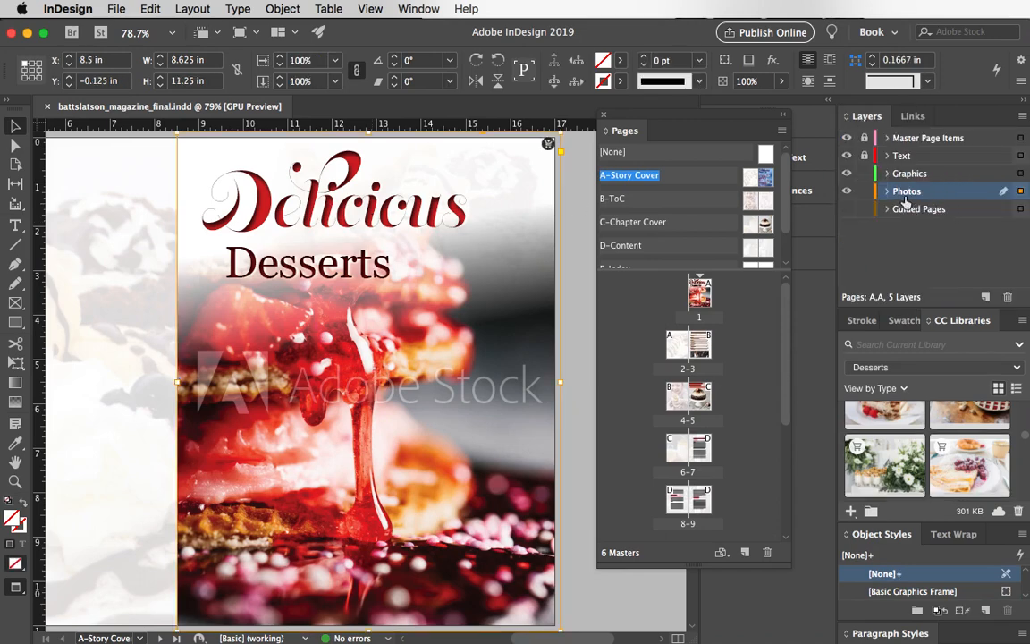
left_click(847, 193)
left_click(848, 192)
left_click(847, 155)
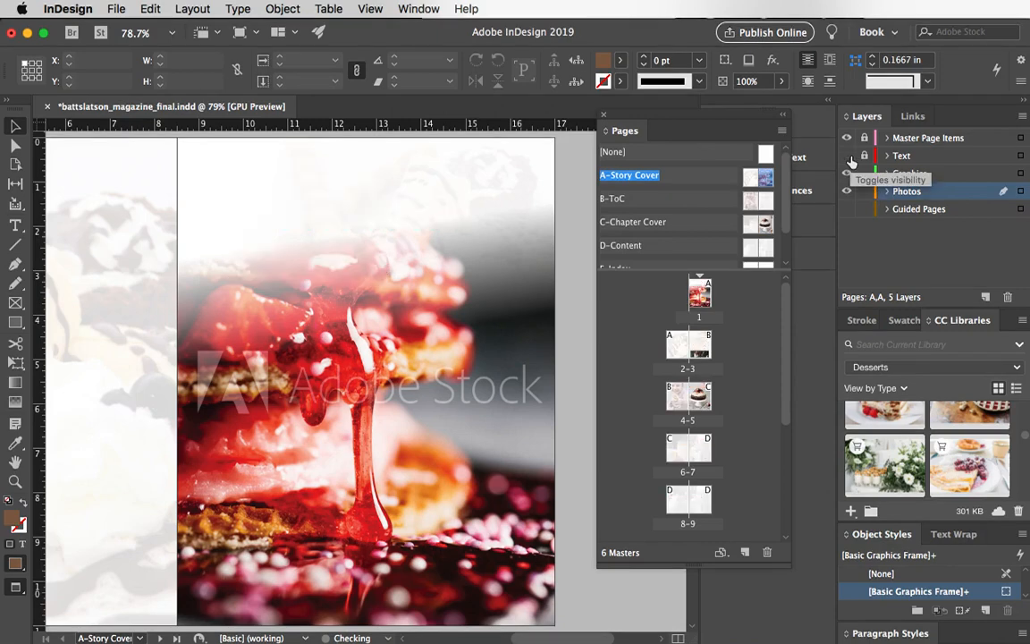
left_click(847, 156)
Select the Delicious Desserts title frame on the A-Story Cover master page.
left_click(329, 237)
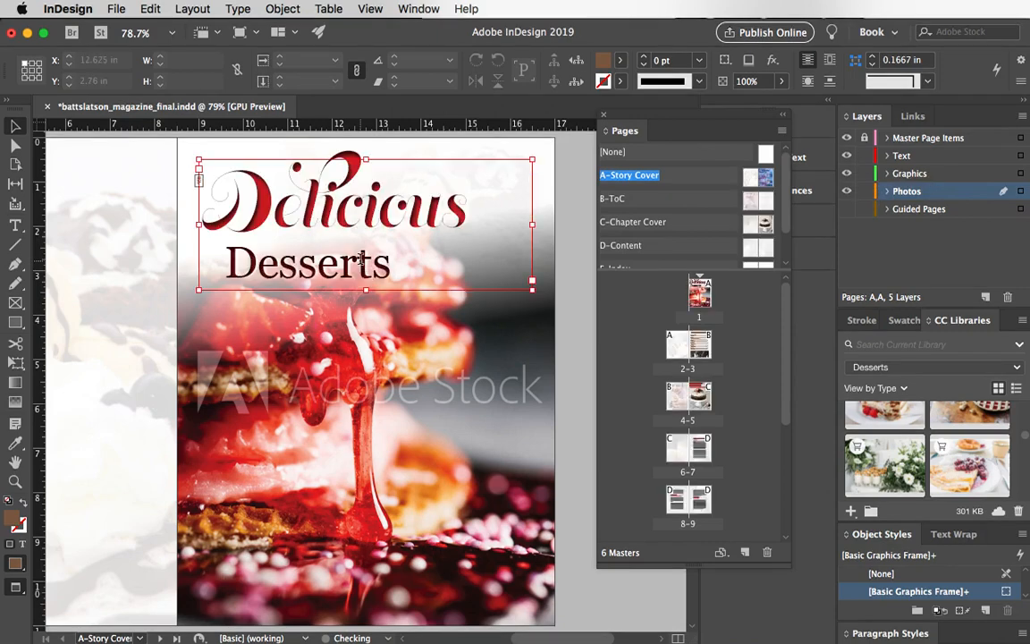
double_click(328, 237)
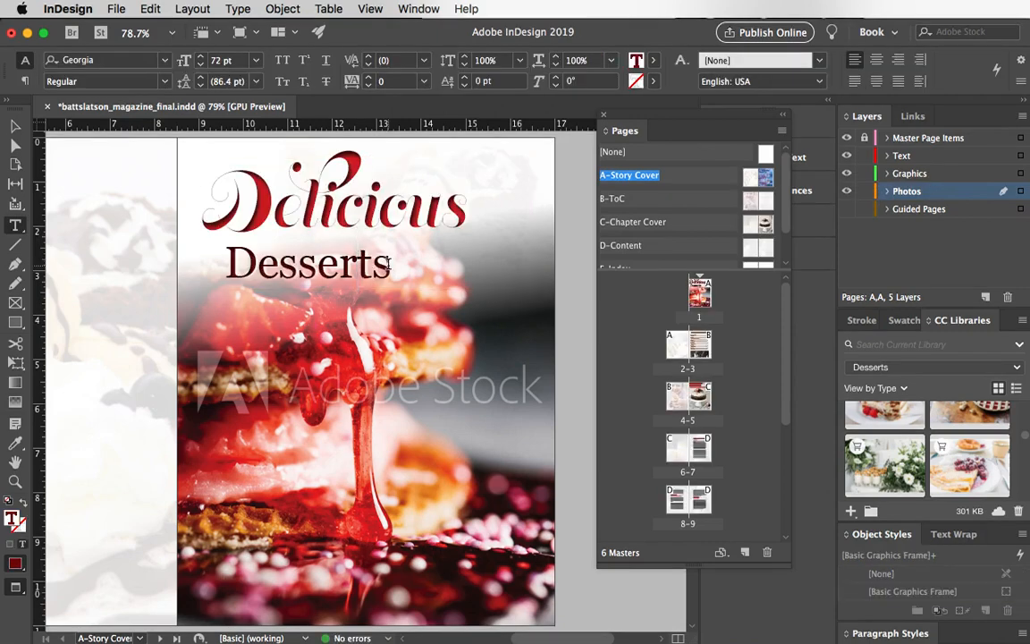
left_click(15, 127)
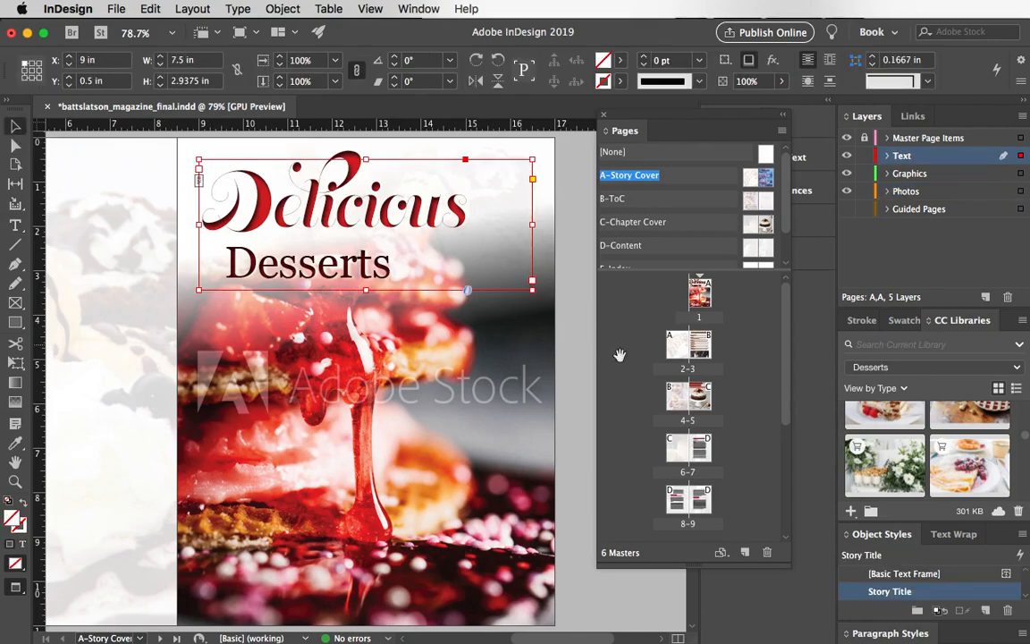
Compare page 1 with the A-Story Cover master and cut the Delicious Desserts title frame from the master.
double_click(700, 295)
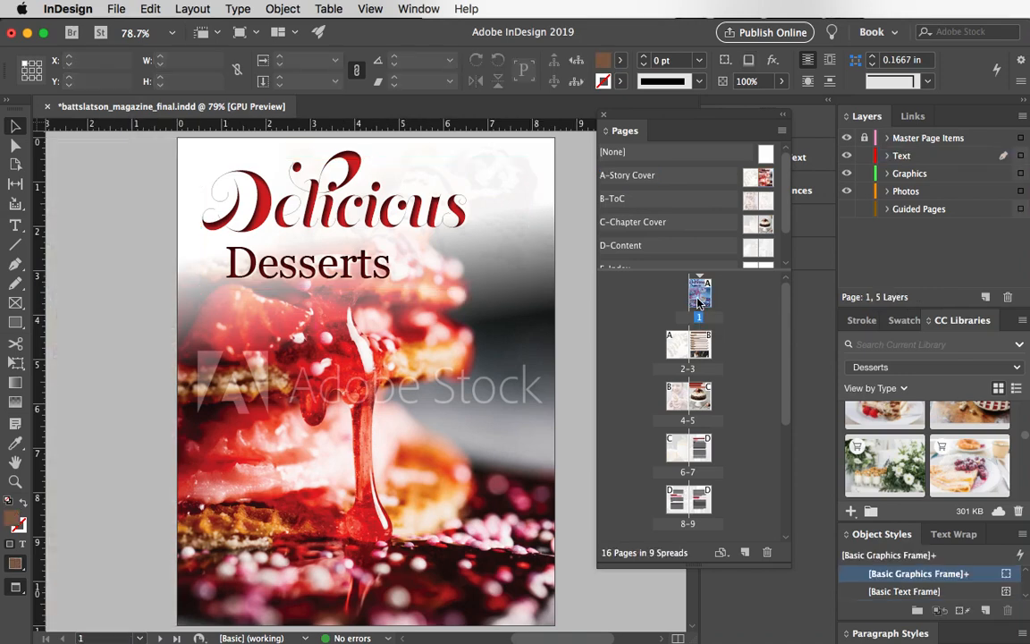
double_click(720, 178)
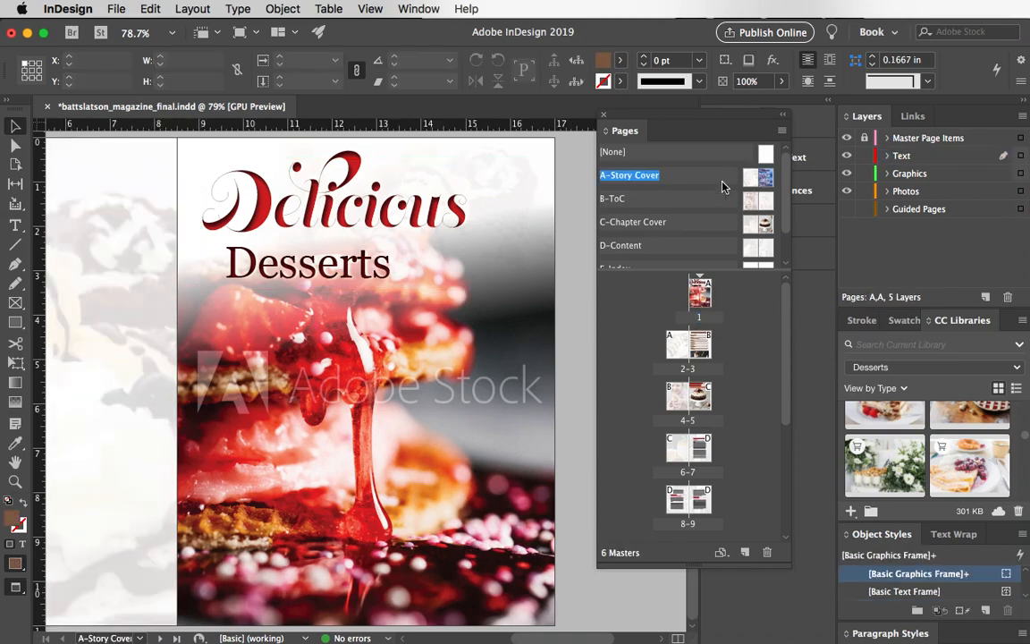
left_click(342, 256)
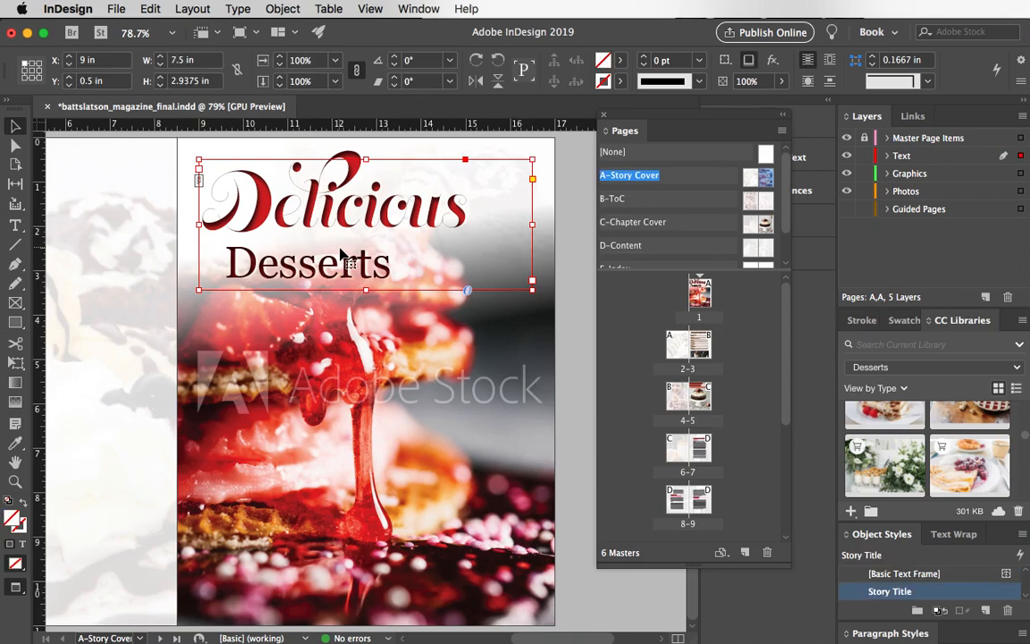
key("Delete")
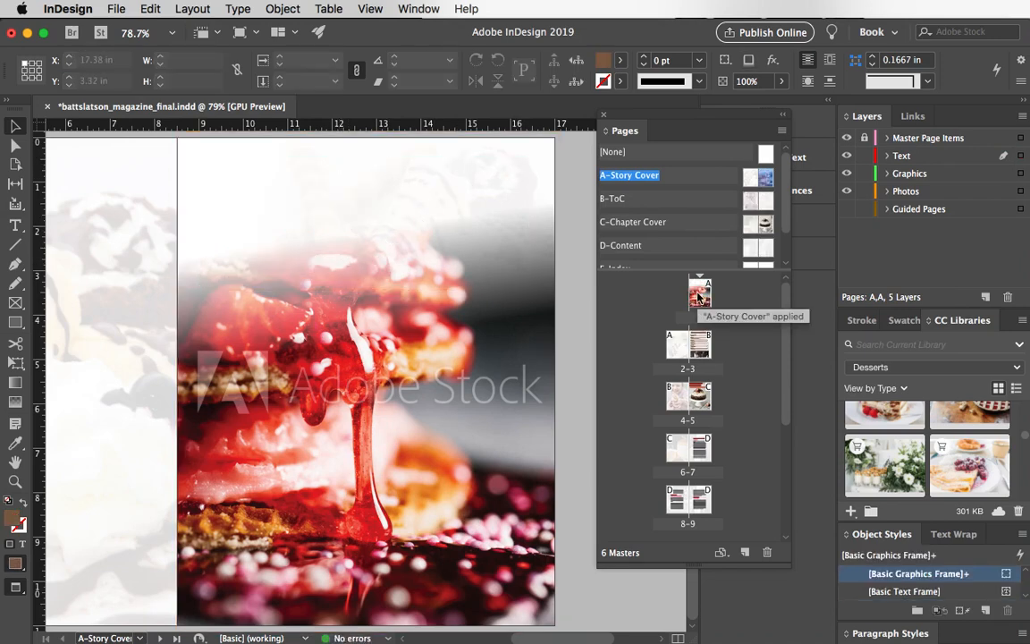
Paste the cut title frame in place on page 1.
double_click(700, 295)
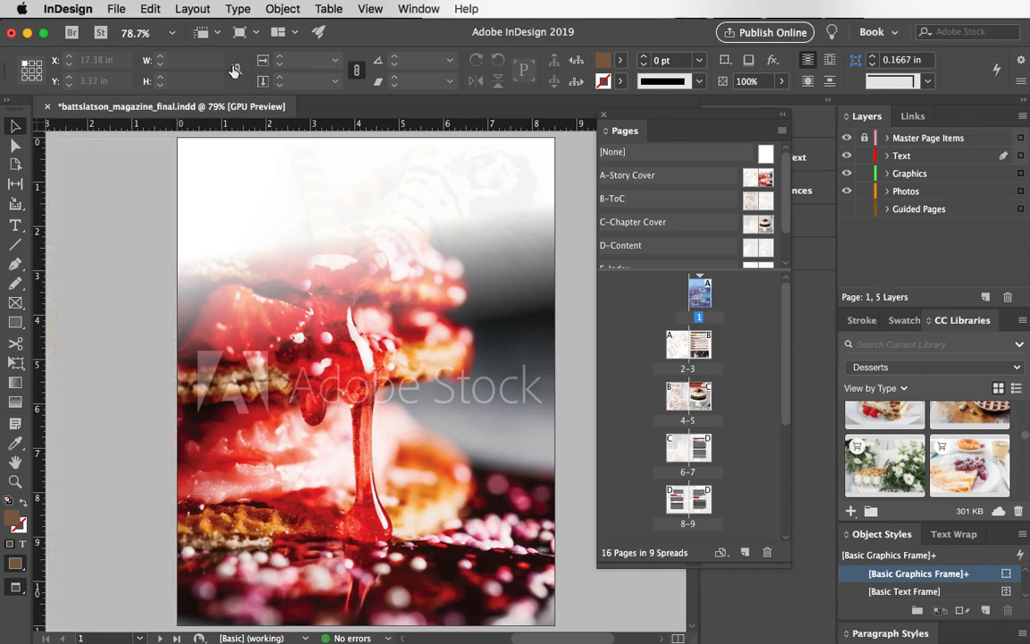
left_click(150, 9)
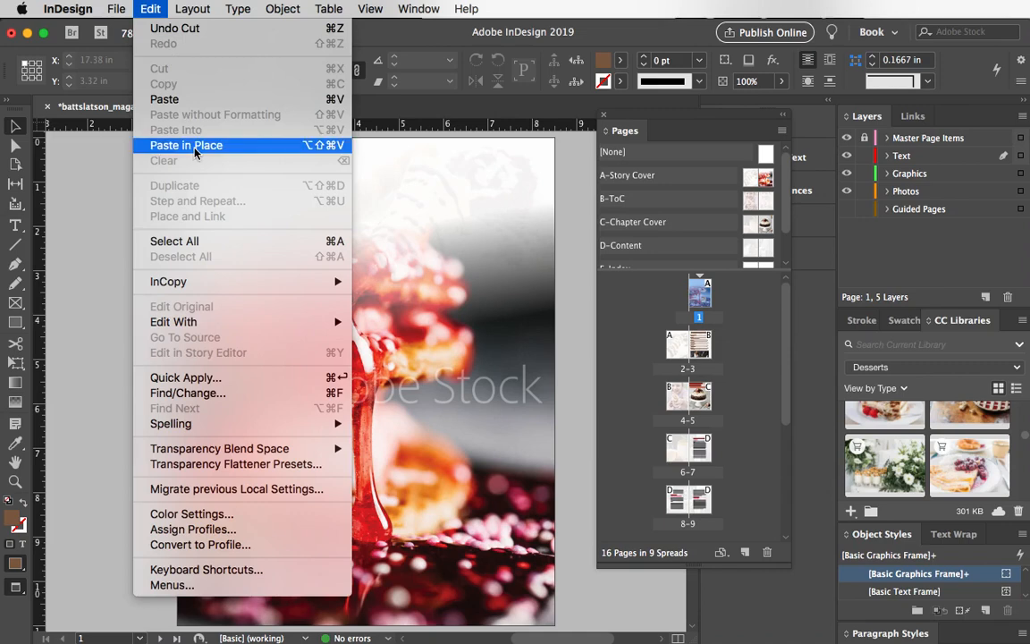
left_click(175, 132)
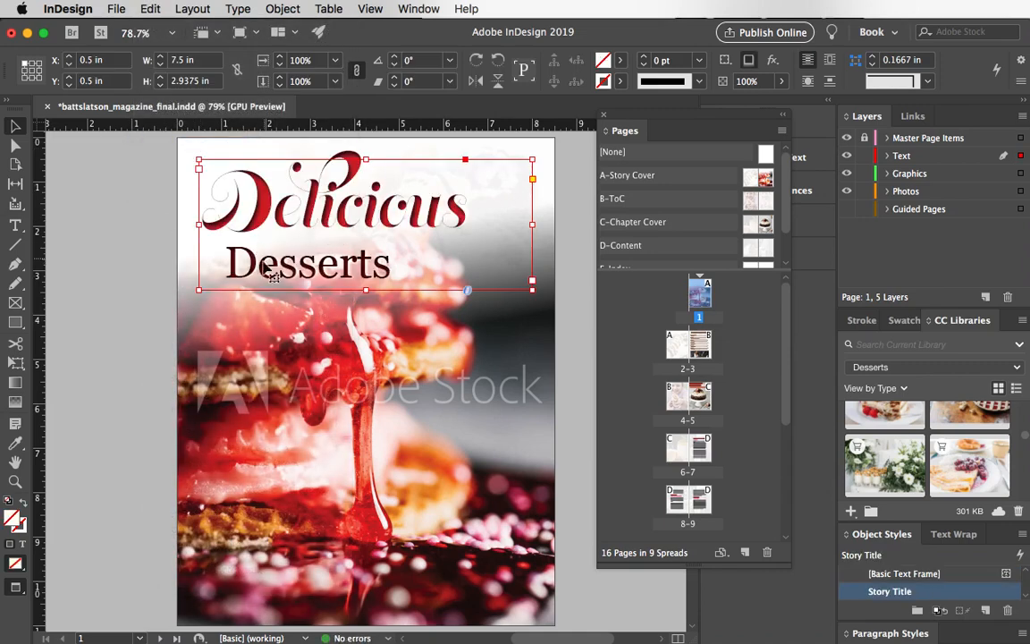
View the C-Chapter Cover and F-Back Cover master pages for title text and return to page 1.
double_click(765, 227)
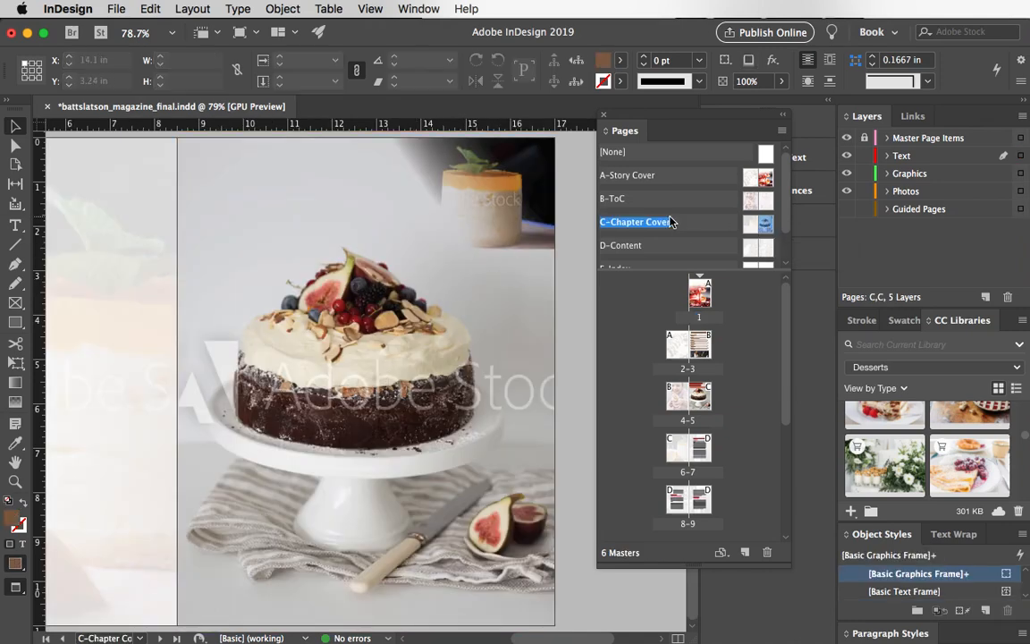
scroll(673, 221, "down", 2)
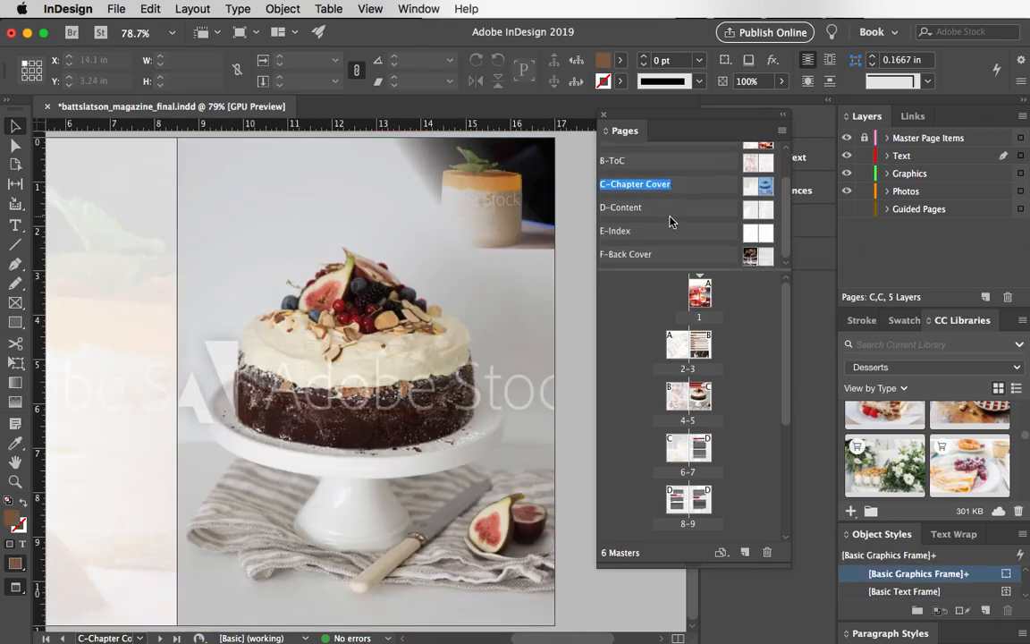
double_click(752, 256)
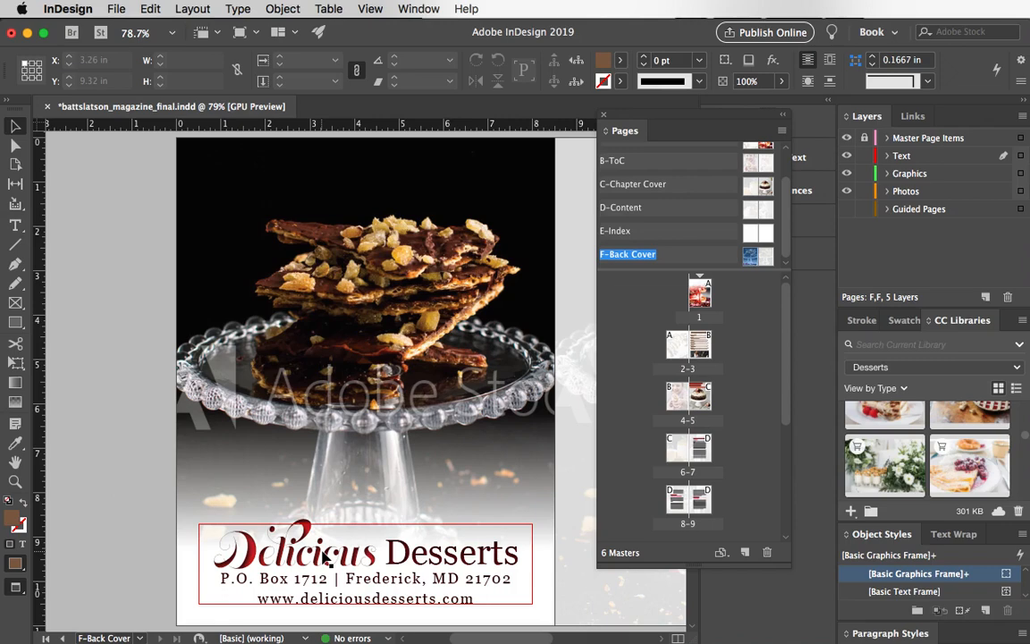
double_click(700, 302)
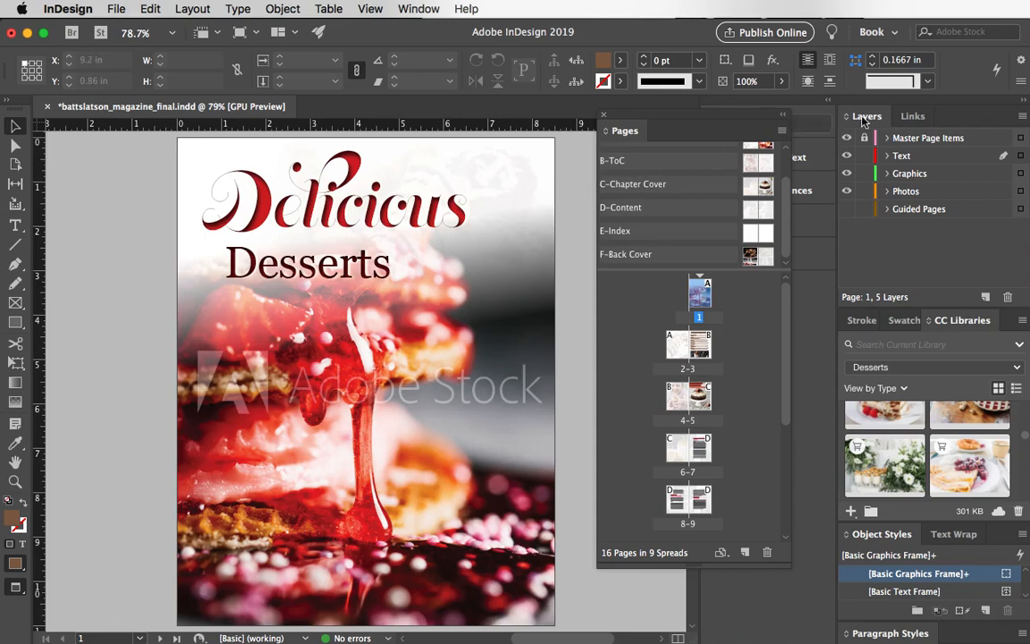
Reset the Book workspace to its default layout and open the document's index.
left_click(897, 34)
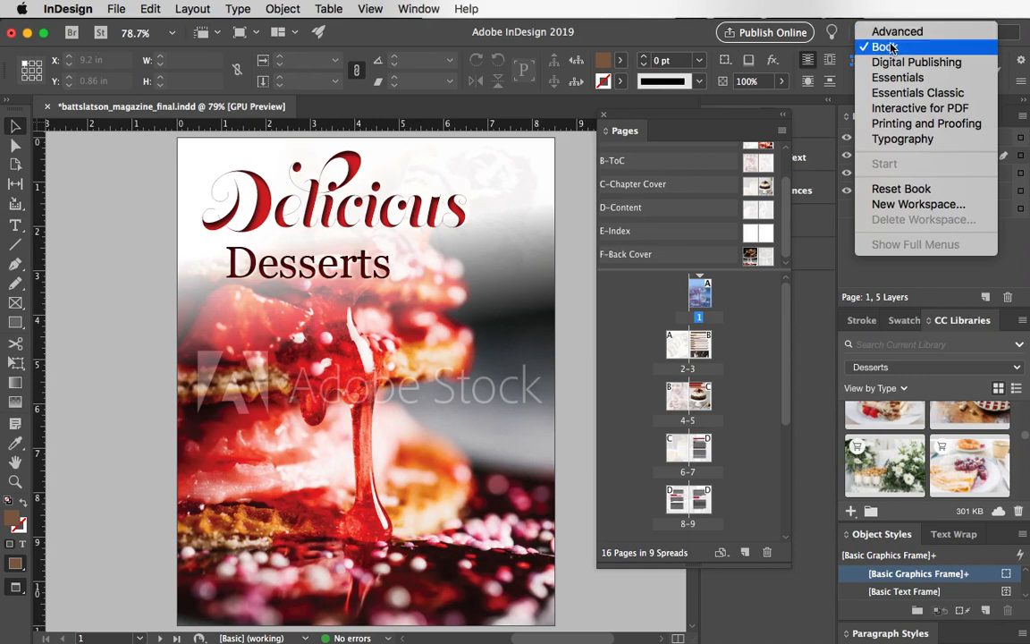
left_click(898, 189)
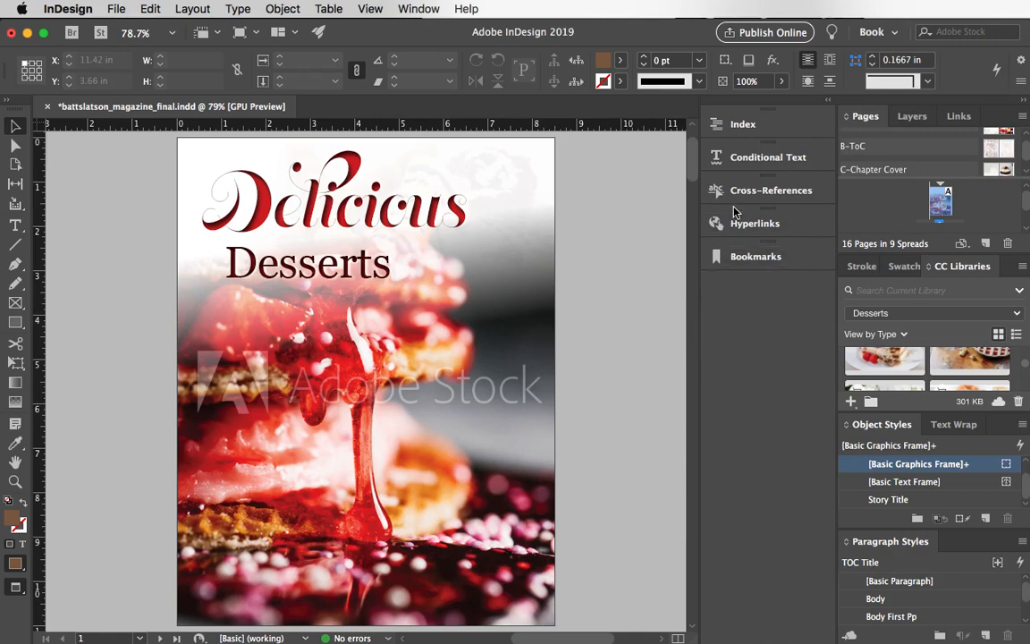
left_click(737, 127)
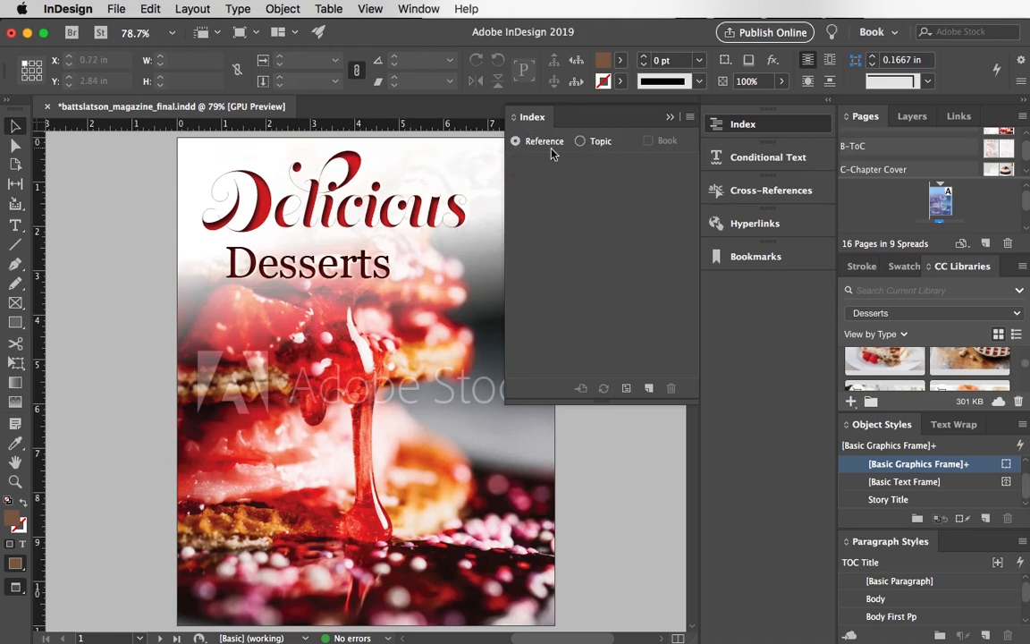
Add a current-page index reference for the cover title on page 1, replacing the paragraph-break code so the topic reads Delicious Desserts.
double_click(277, 284)
left_click_drag(391, 268, 210, 215)
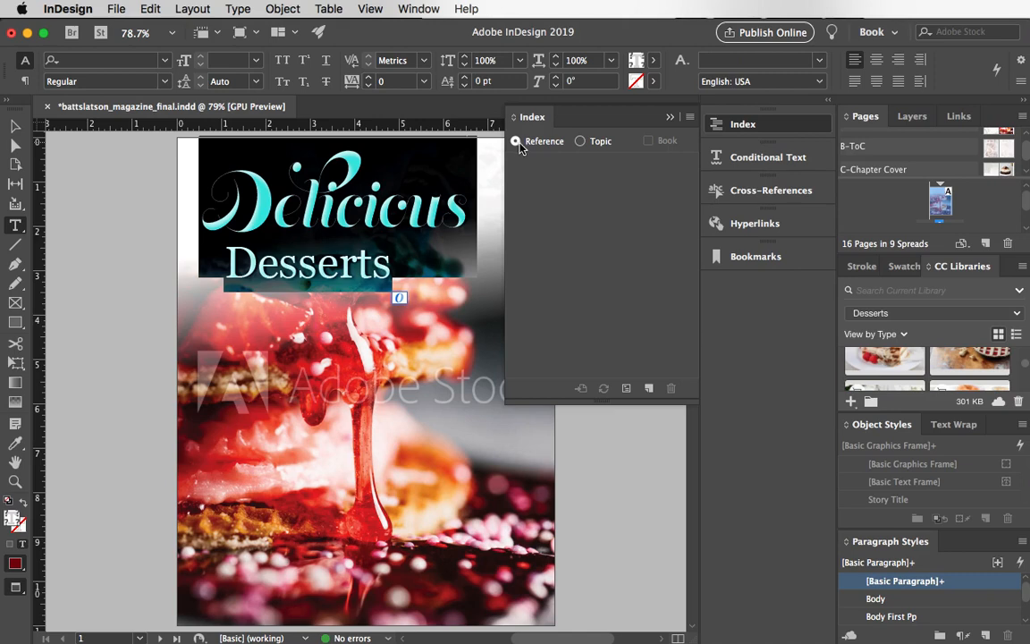
left_click(649, 389)
left_click_drag(185, 274, 315, 162)
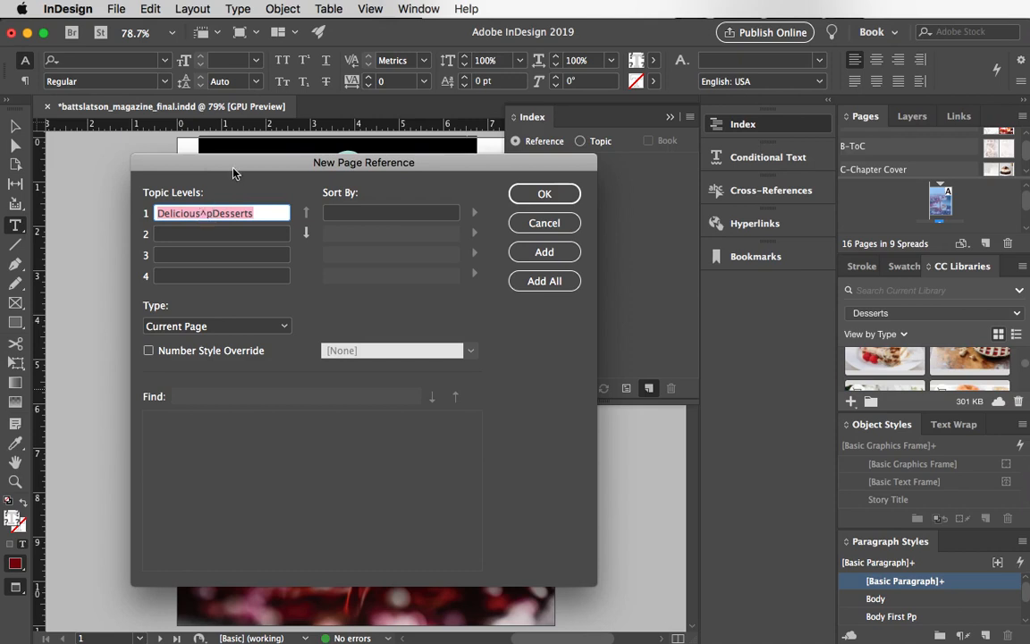
left_click_drag(209, 162, 397, 330)
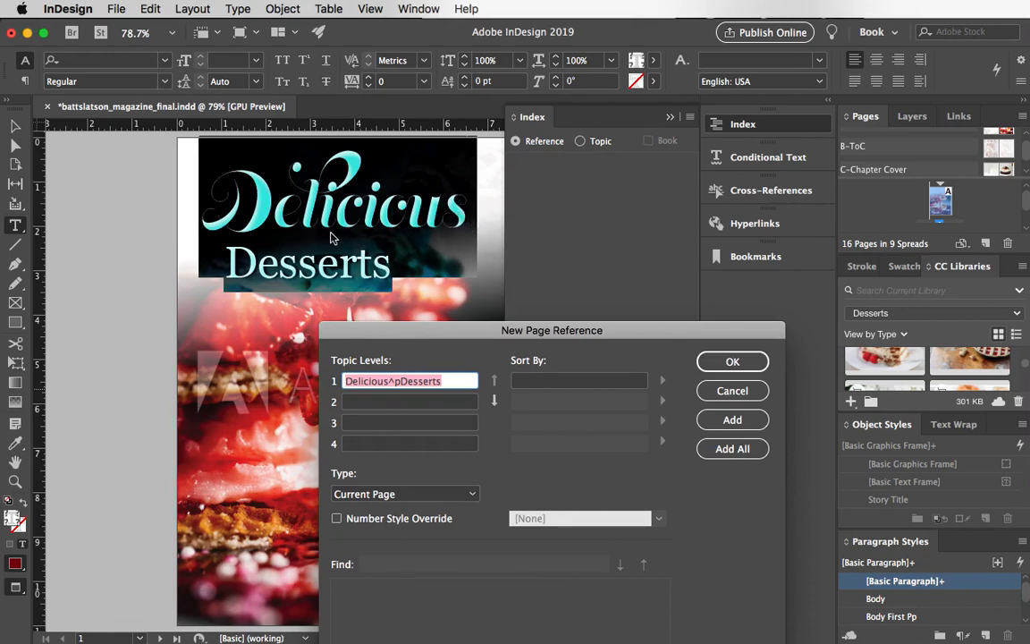
left_click(400, 381)
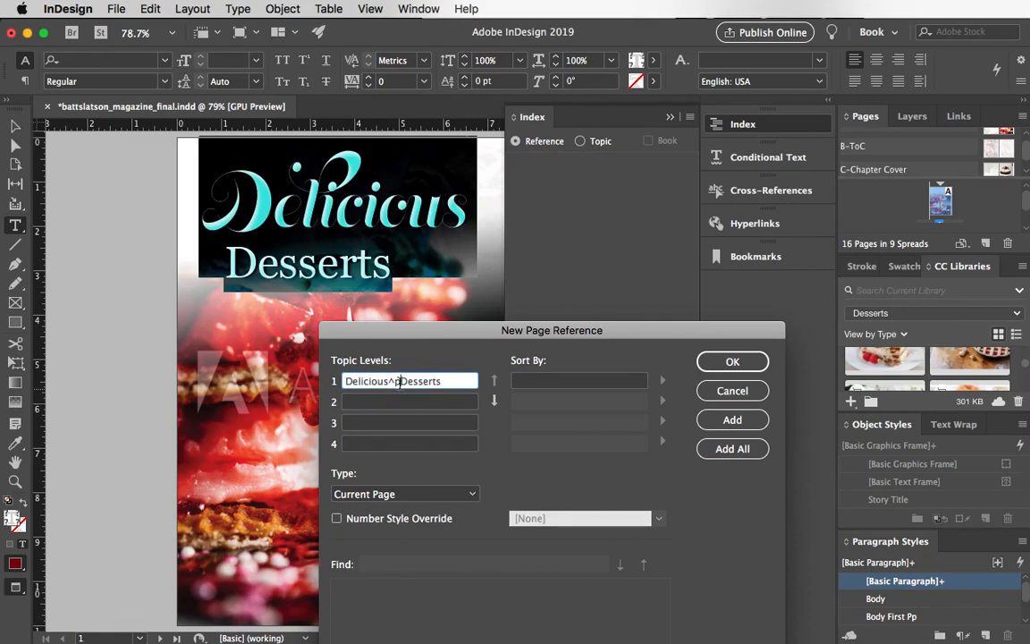
left_click_drag(400, 381, 392, 383)
key("BackSpace")
left_click_drag(419, 329, 385, 171)
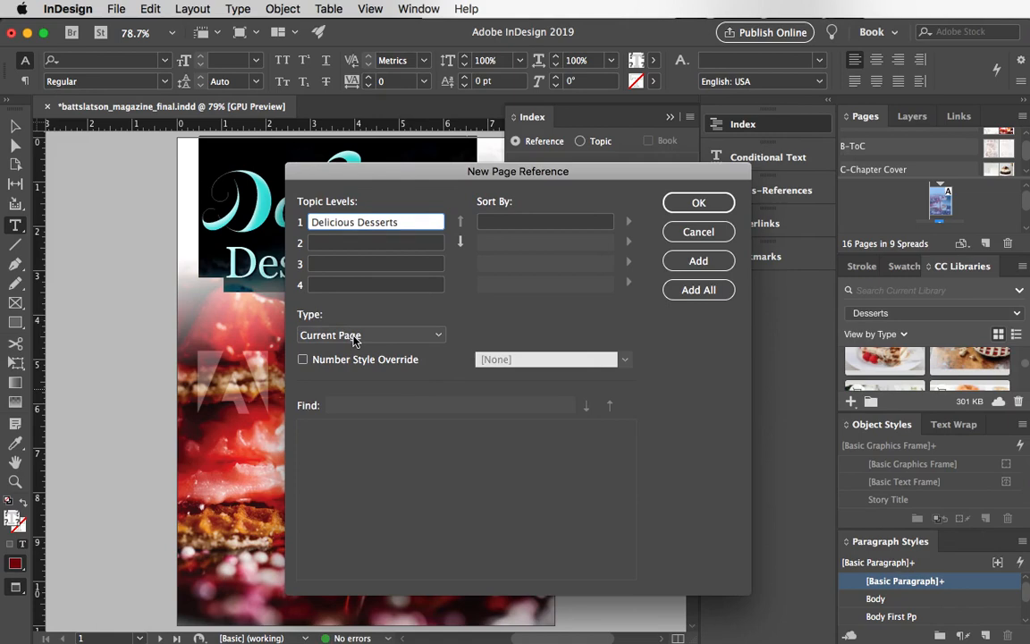
left_click(698, 203)
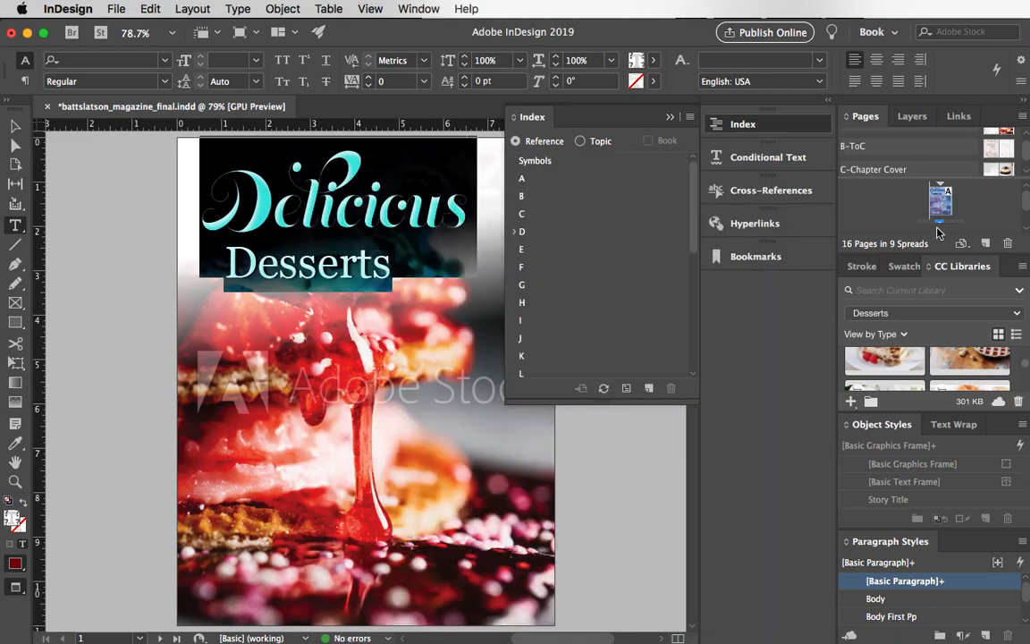
Enlarge the page thumbnails area, go to page 5 and select the two-line Beautiful Desserts title text.
mouse_move(939, 256)
left_mouse_down()
mouse_move(946, 285)
mouse_move(939, 253)
left_mouse_up()
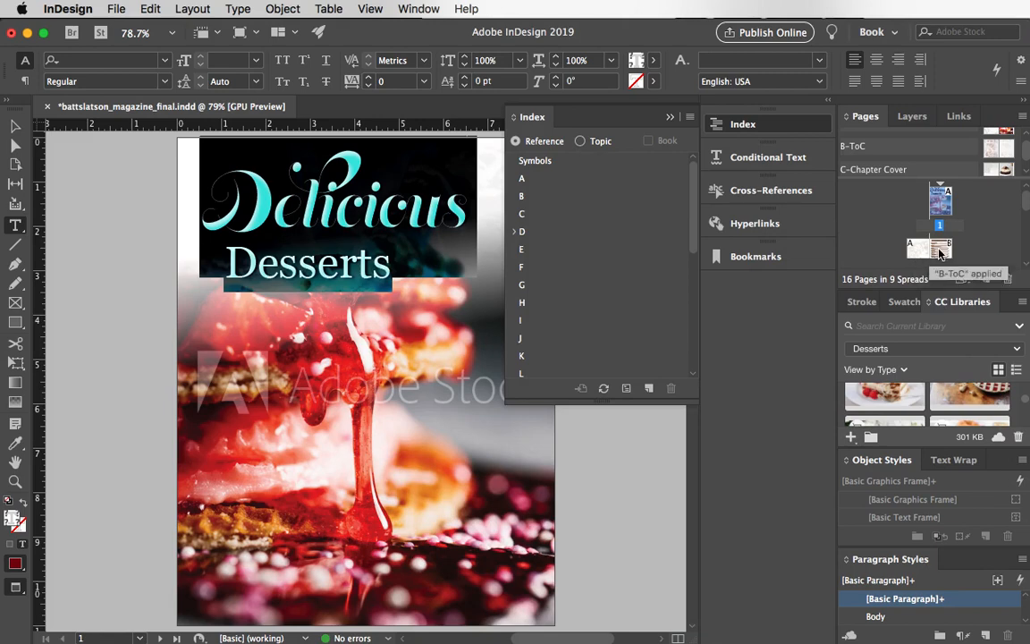
scroll(939, 255, "down", 2)
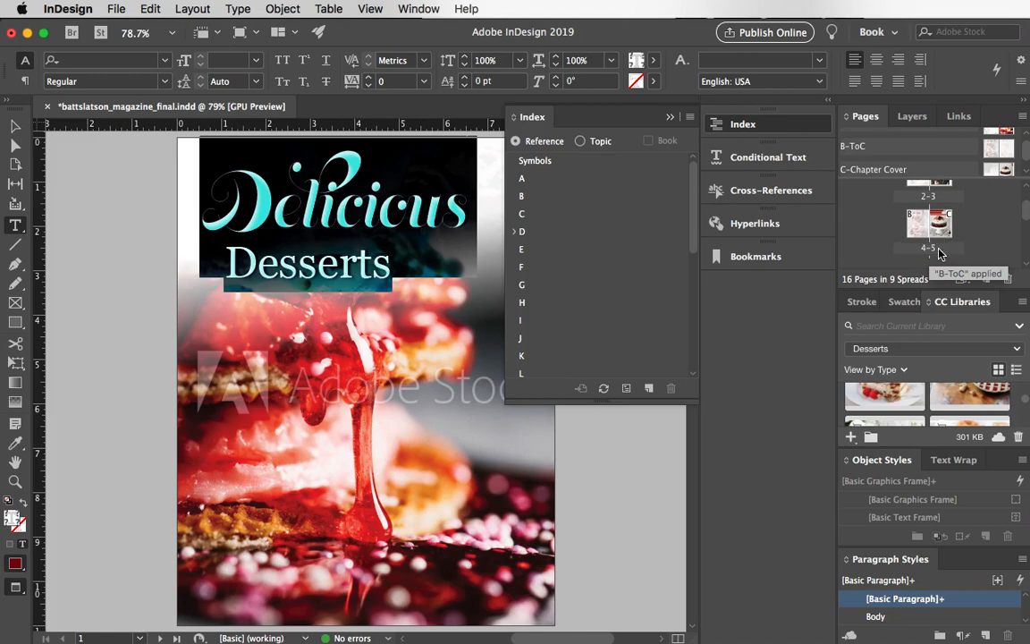
left_click_drag(999, 169, 946, 234)
double_click(946, 235)
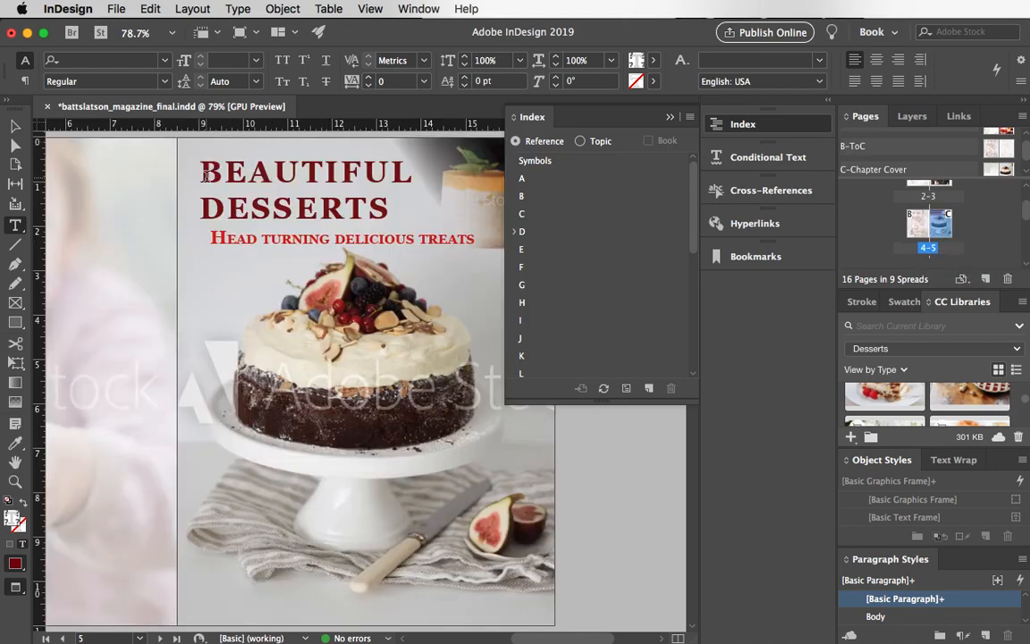
left_click_drag(204, 176, 389, 207)
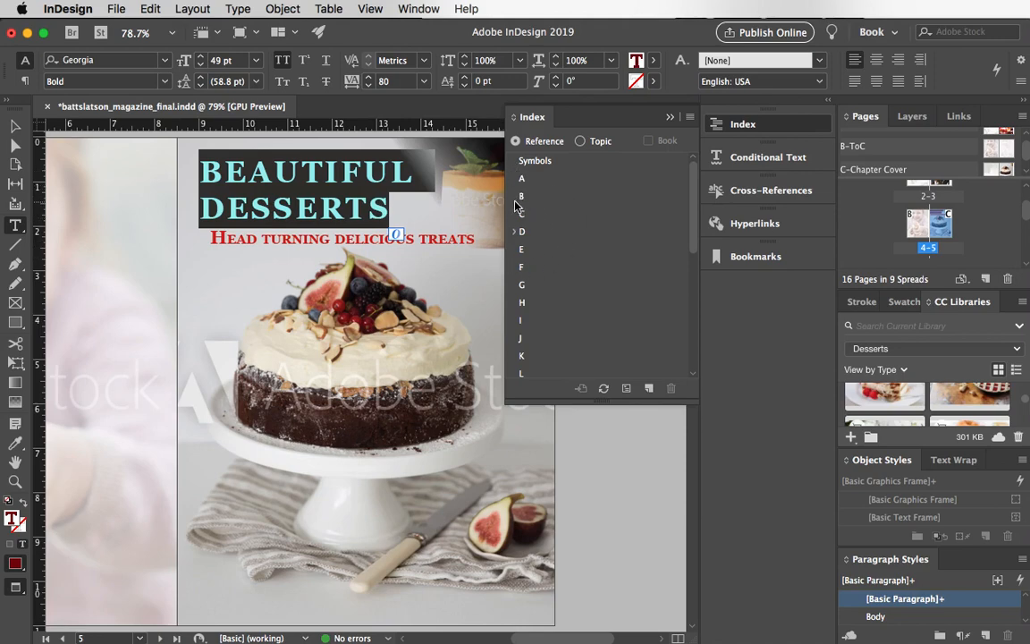
Examine the Delicious Desserts entry under D in the index and collapse the letter group again.
left_click_drag(696, 218, 696, 183)
left_click(516, 232)
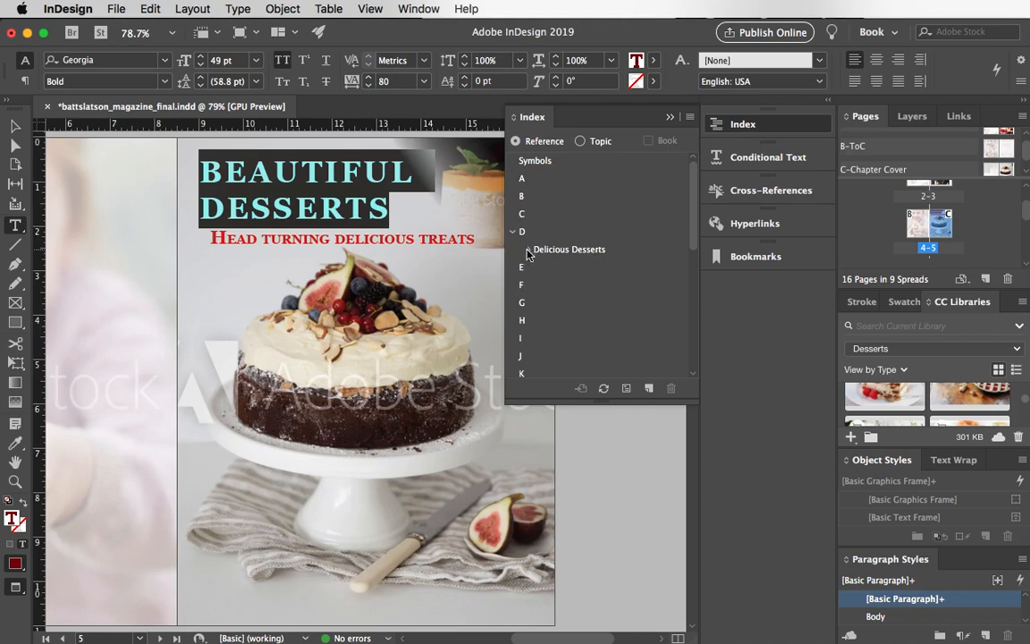
left_click(529, 251)
left_click(515, 232)
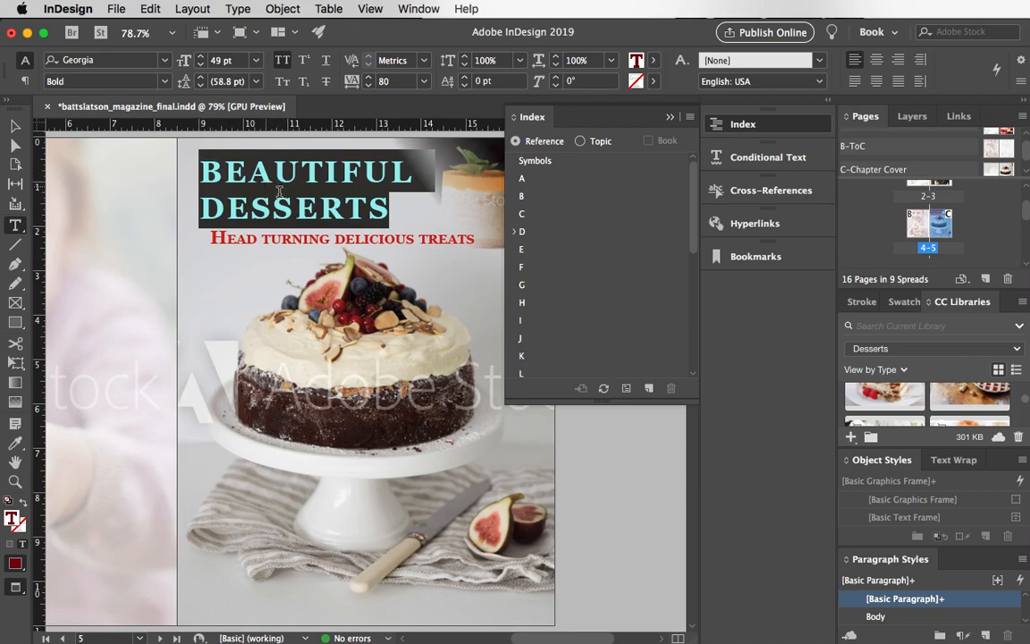
Add an index page reference for the selected title, removing the ^p code so the topic reads Beautiful Desserts.
left_click(649, 388)
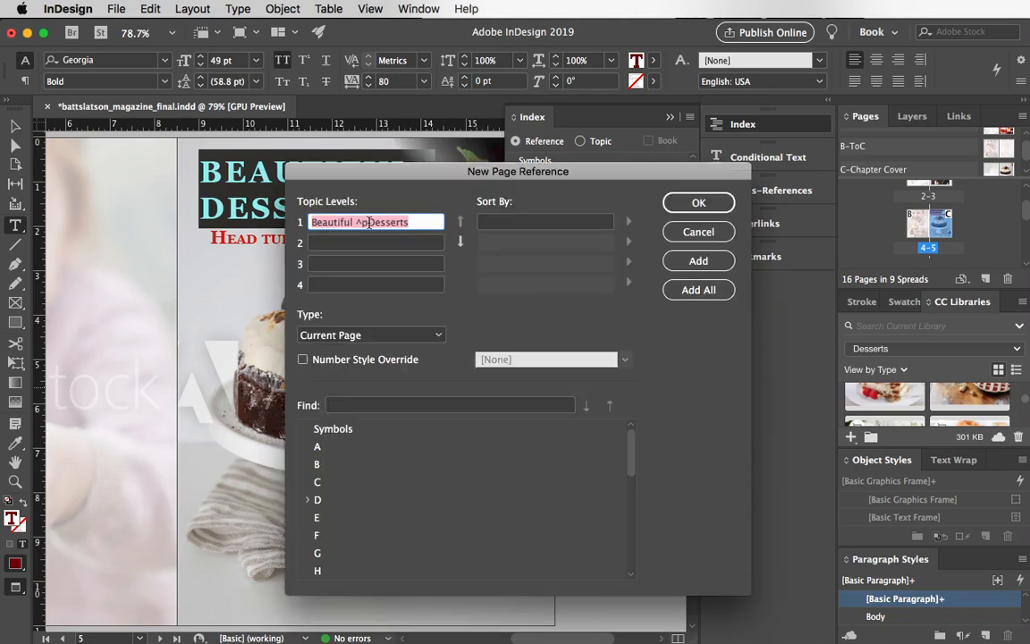
left_click_drag(368, 223, 358, 227)
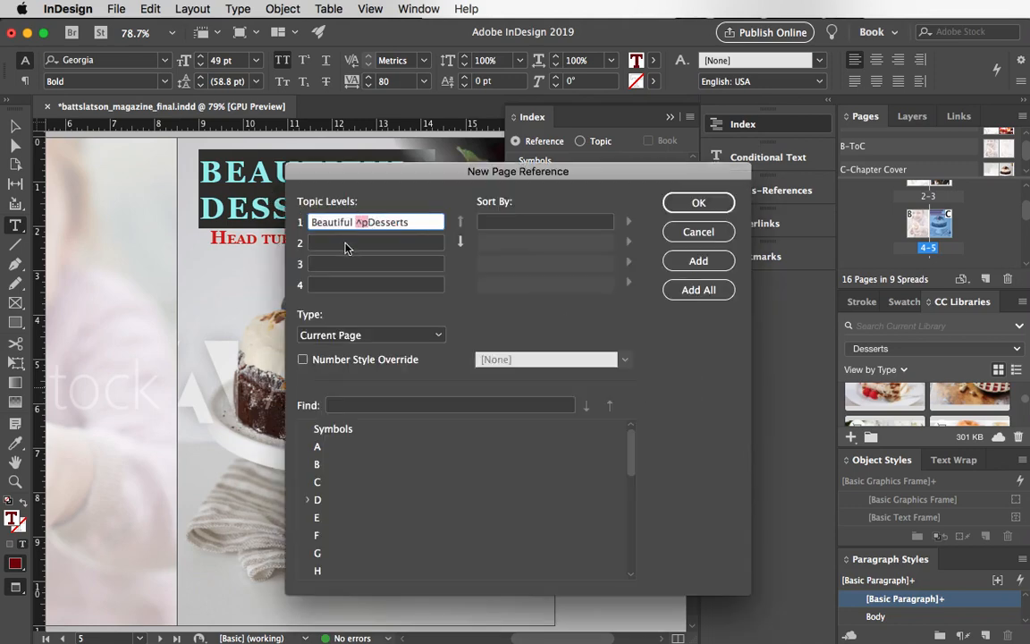
key("BackSpace")
left_click(695, 204)
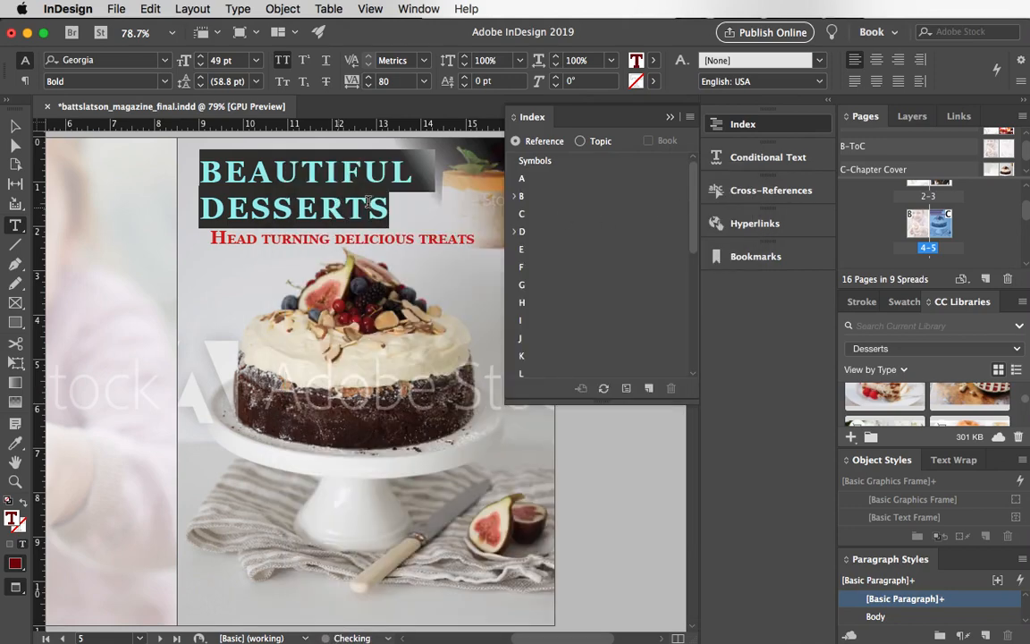
Examine the Beautiful Desserts entry and its page reference under B in the index, and collapse the group.
left_click(514, 196)
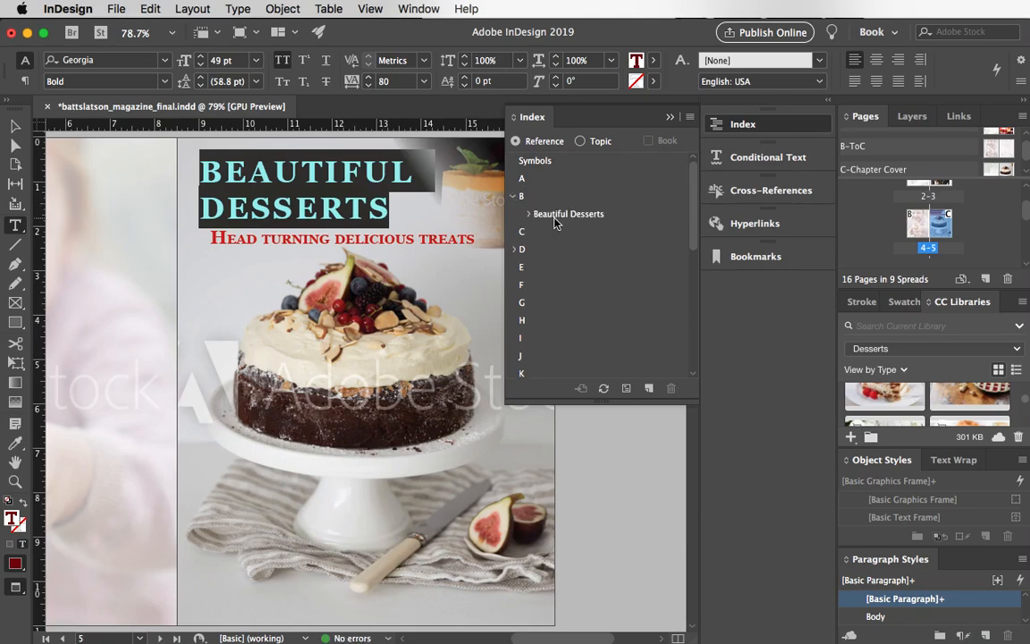
left_click(527, 215)
left_click(528, 215)
left_click(514, 196)
Add an index page reference for page 5's subtitle, capitalizing the topic as Head Turning Delicious Treats.
left_click_drag(209, 237, 475, 238)
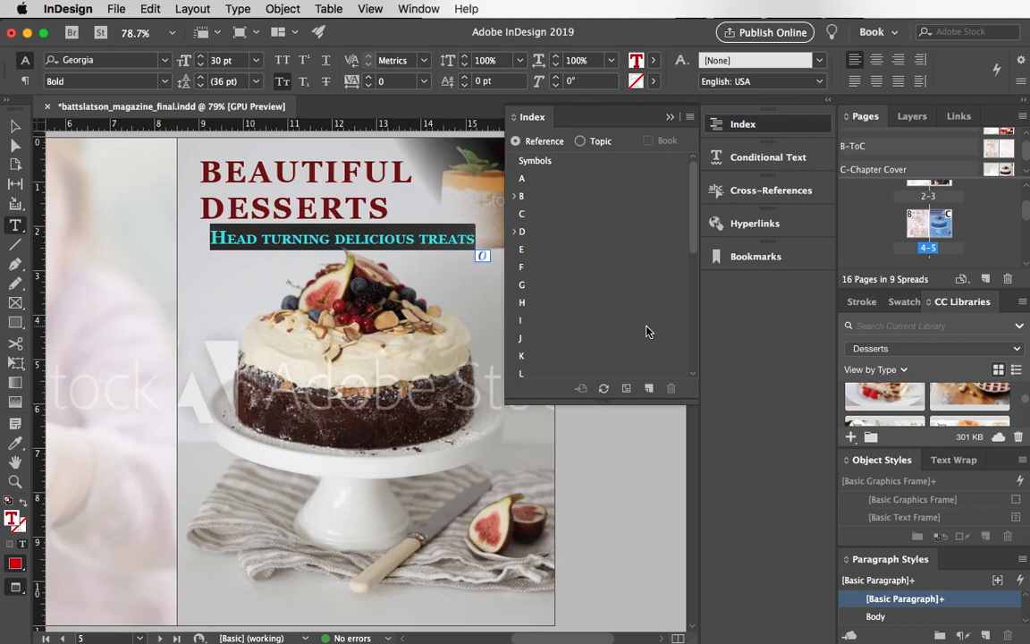
left_click(650, 390)
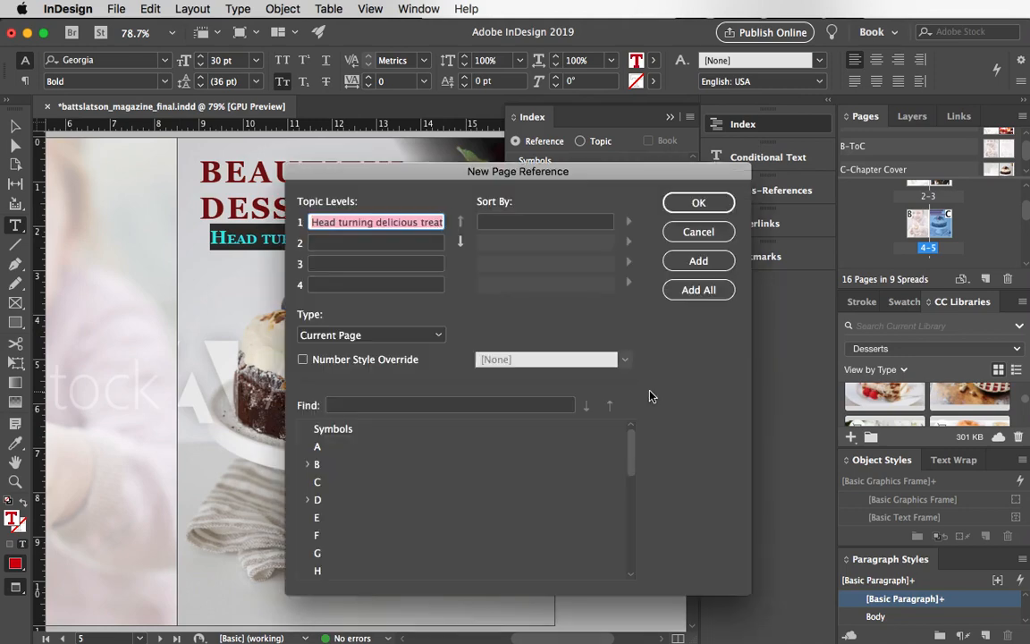
left_click(342, 223)
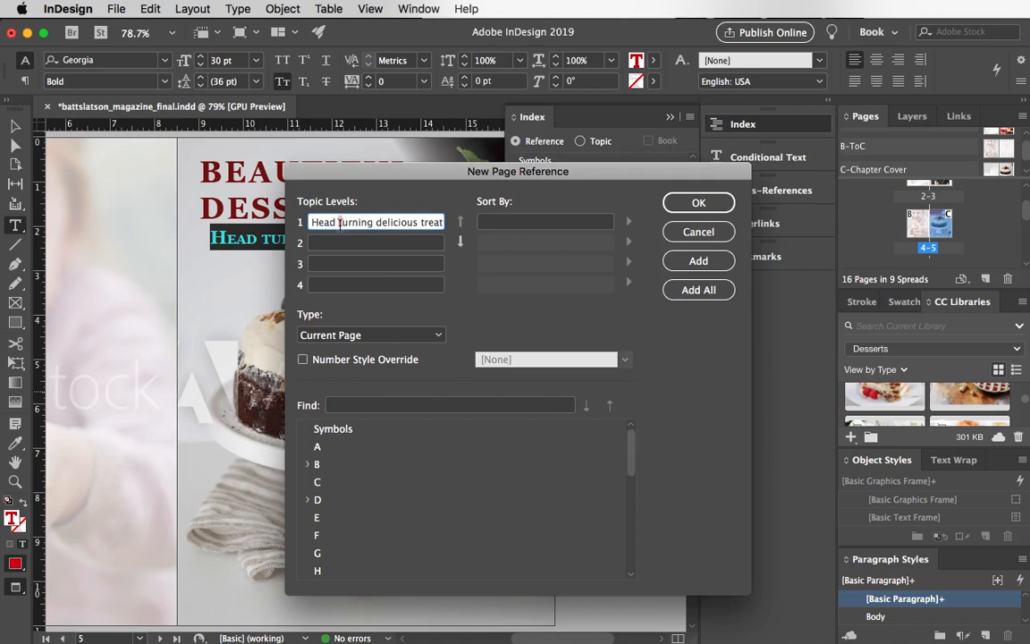
key("BackSpace")
type("T")
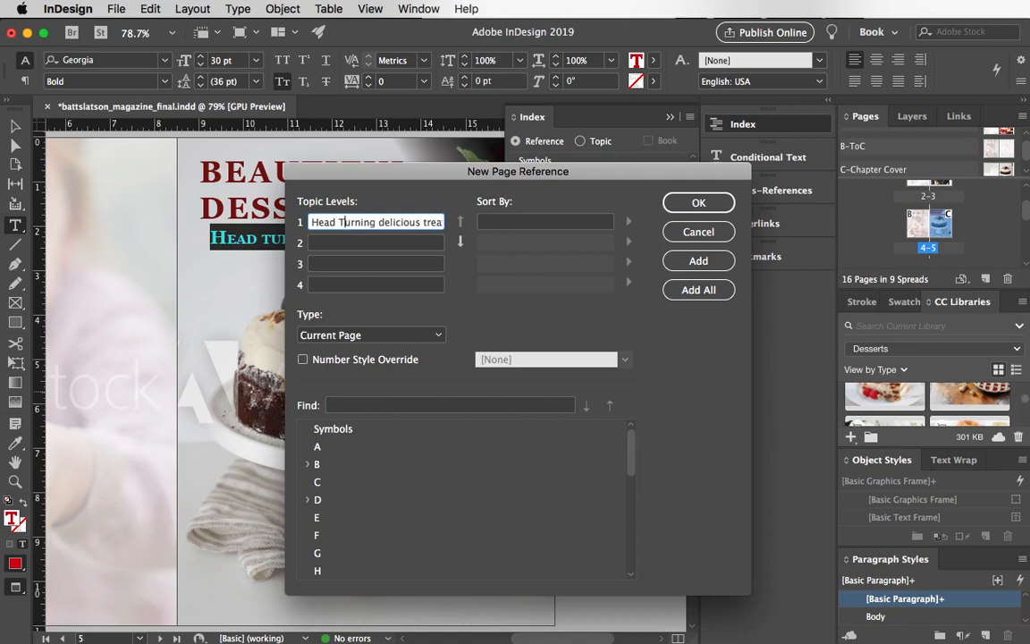
left_click(382, 225)
key("BackSpace")
type("D")
left_click_drag(435, 222, 462, 226)
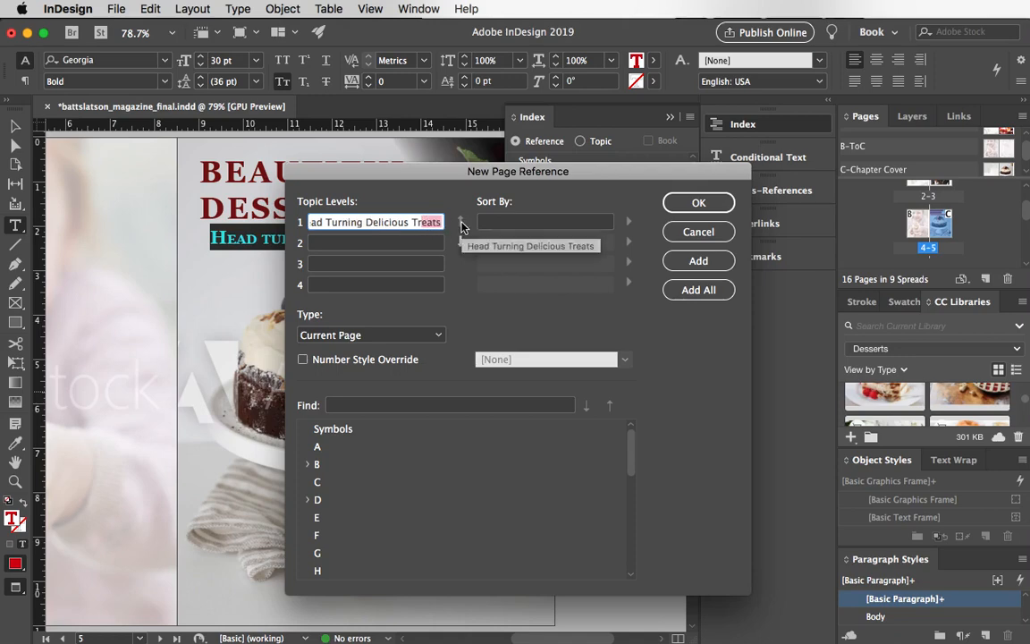
left_click_drag(375, 223, 367, 223)
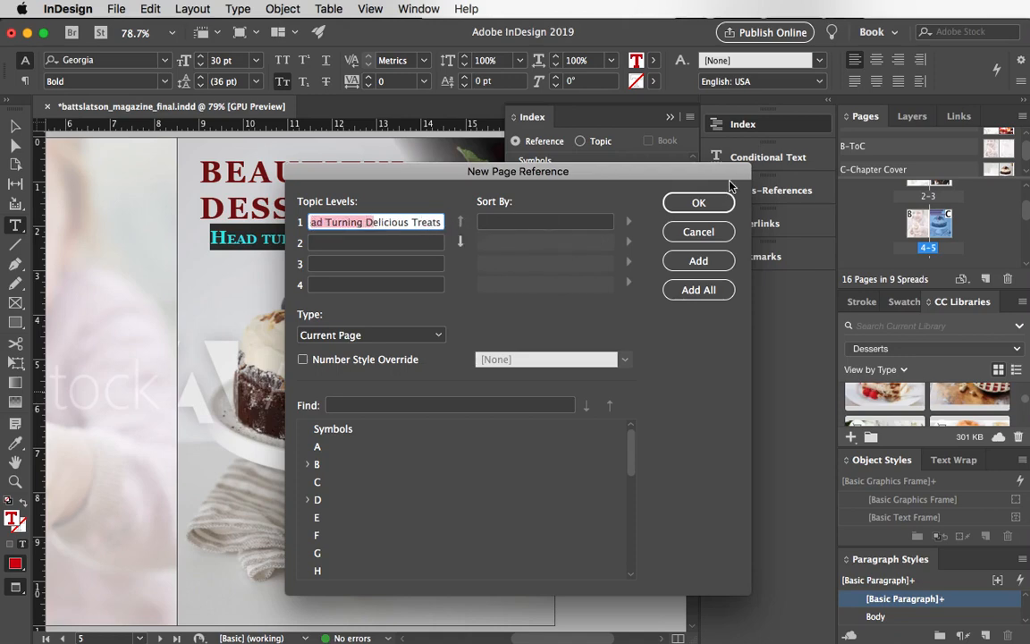
left_click(693, 203)
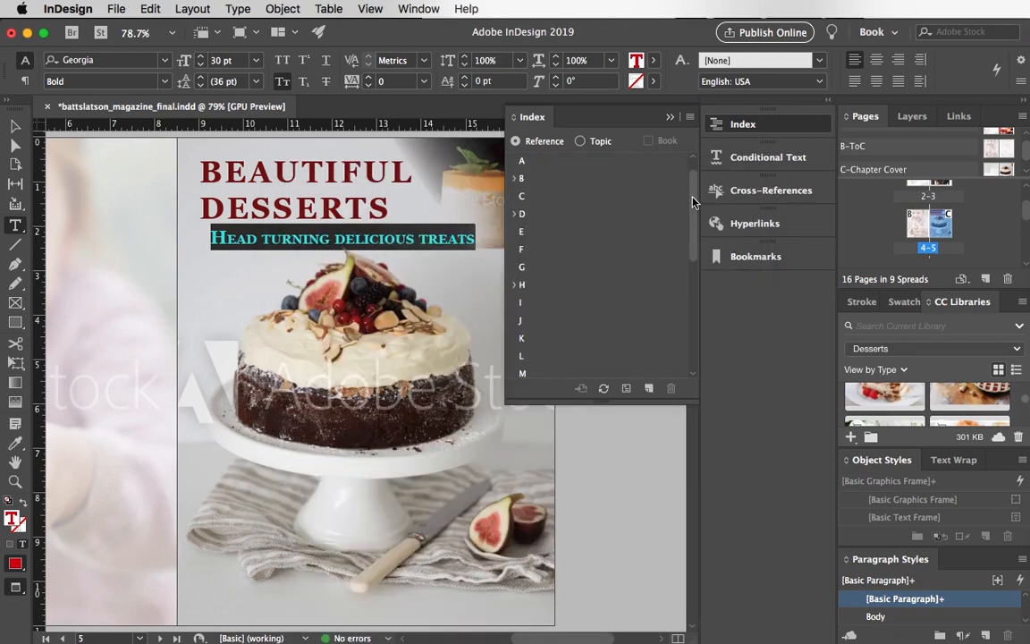
Add a current-page index reference for the Cupcake Ipsum headline on page 7.
scroll(693, 203, "down", 2)
scroll(451, 342, "down", 5)
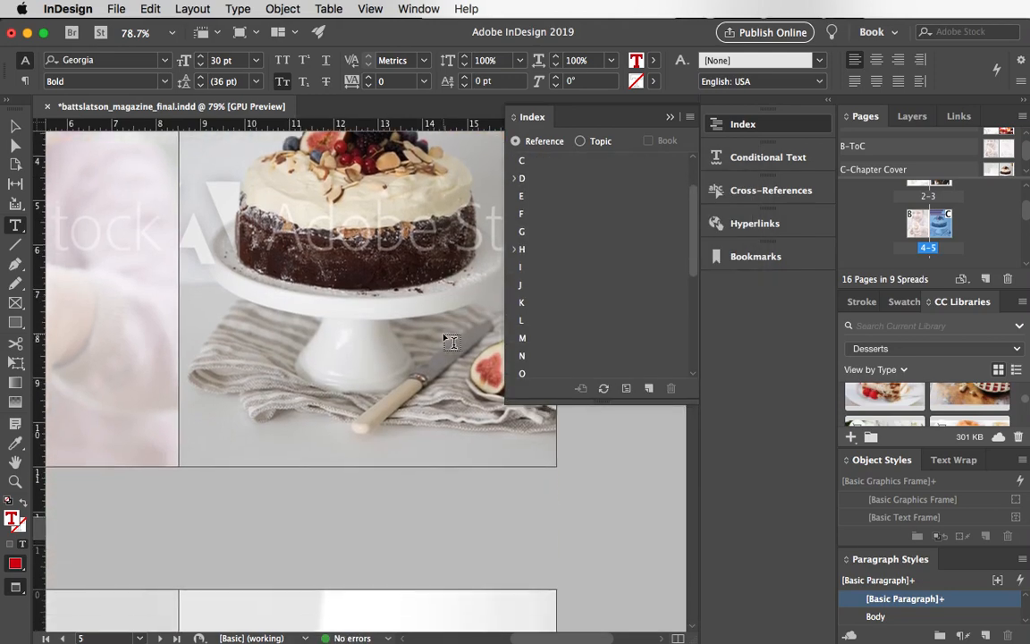
scroll(285, 337, "right", 5)
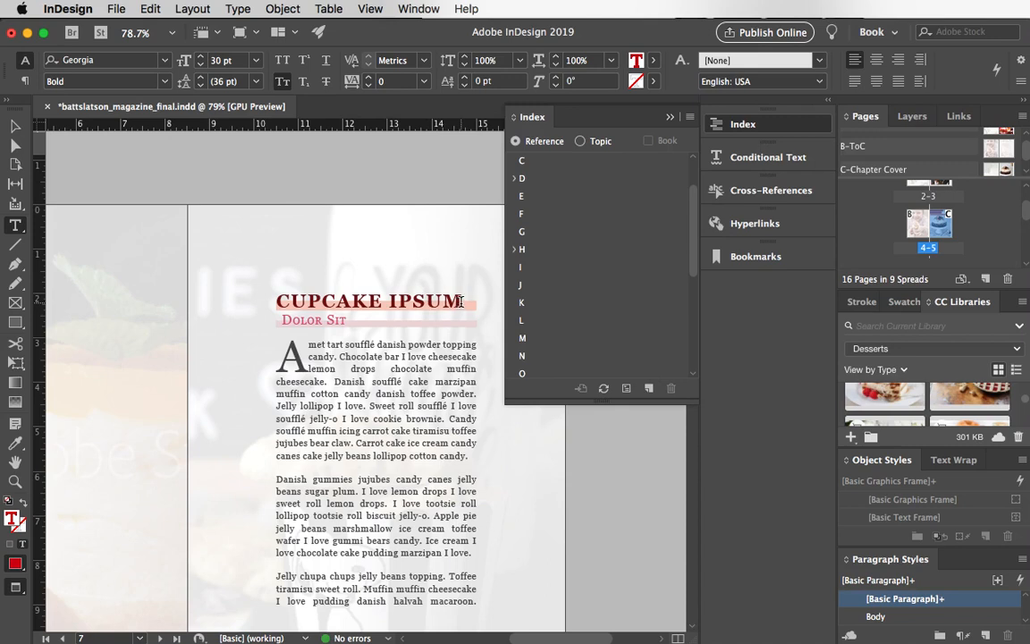
left_click_drag(460, 302, 259, 300)
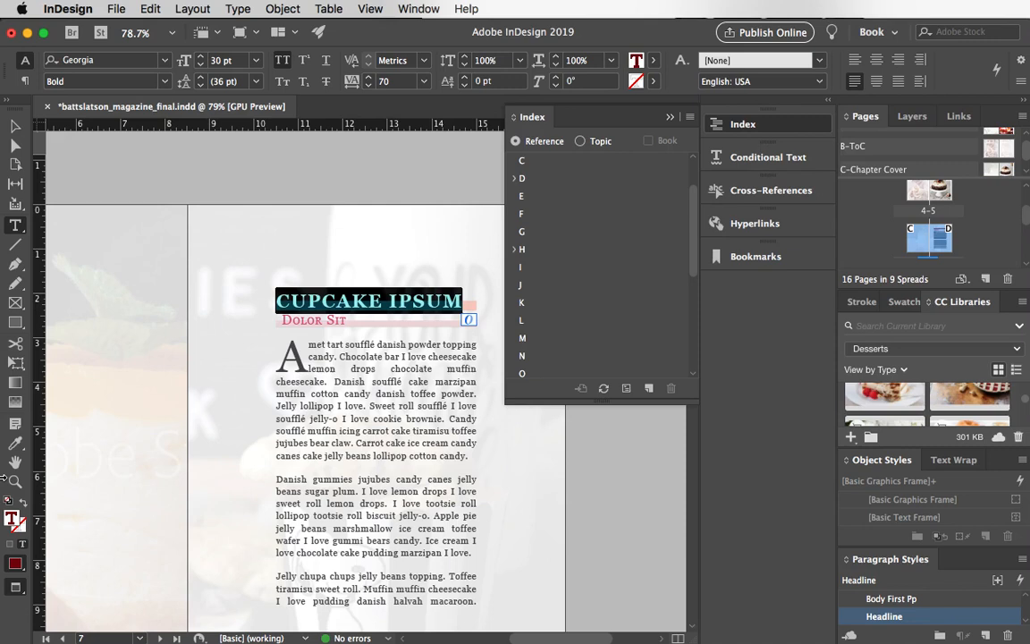
key("super+u")
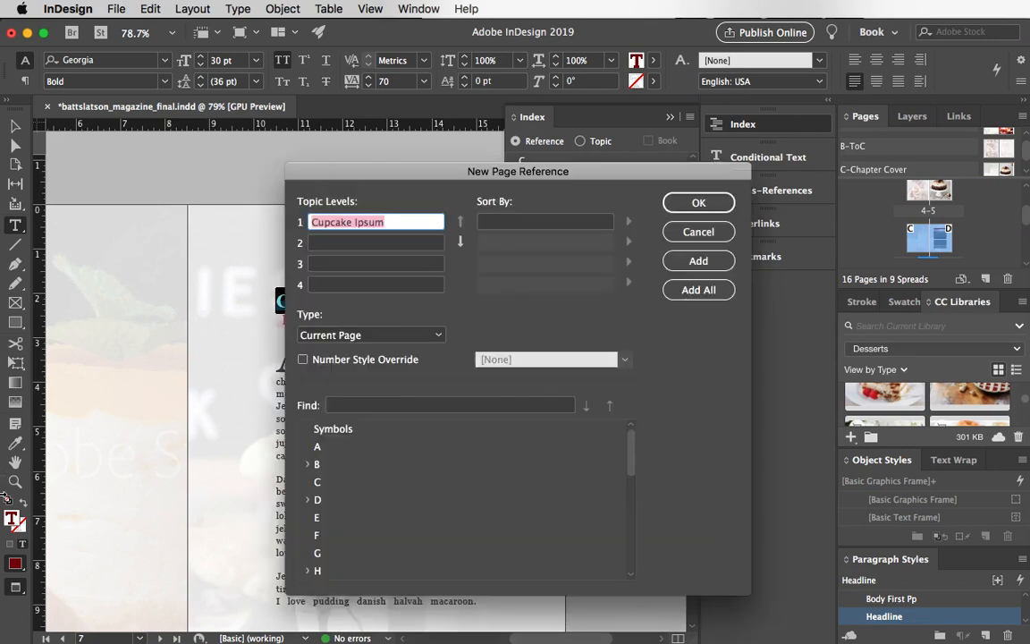
left_click_drag(374, 181, 420, 178)
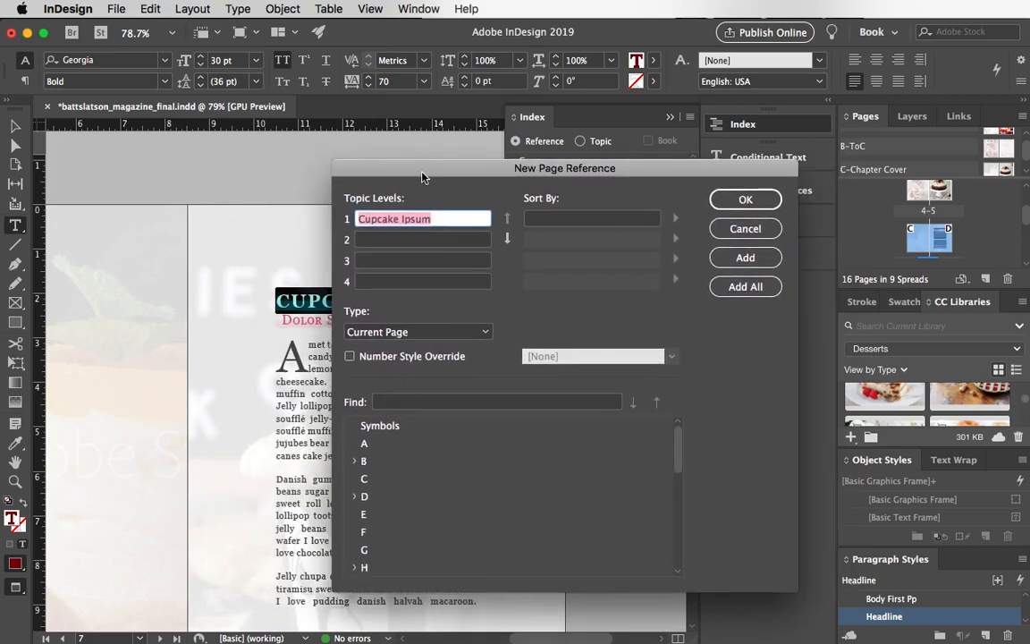
left_click_drag(577, 170, 503, 179)
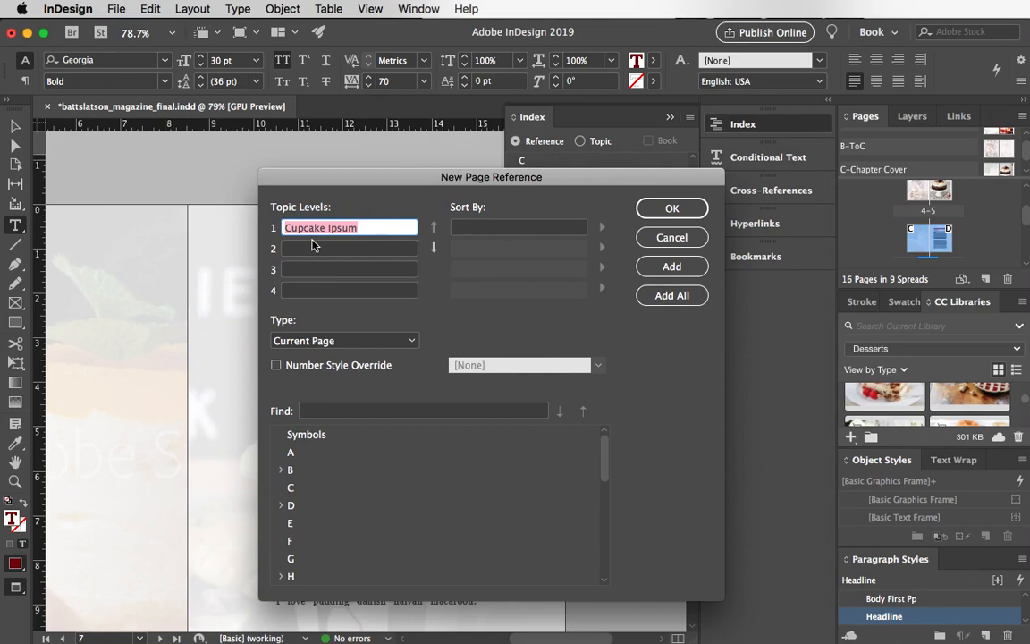
left_click(666, 211)
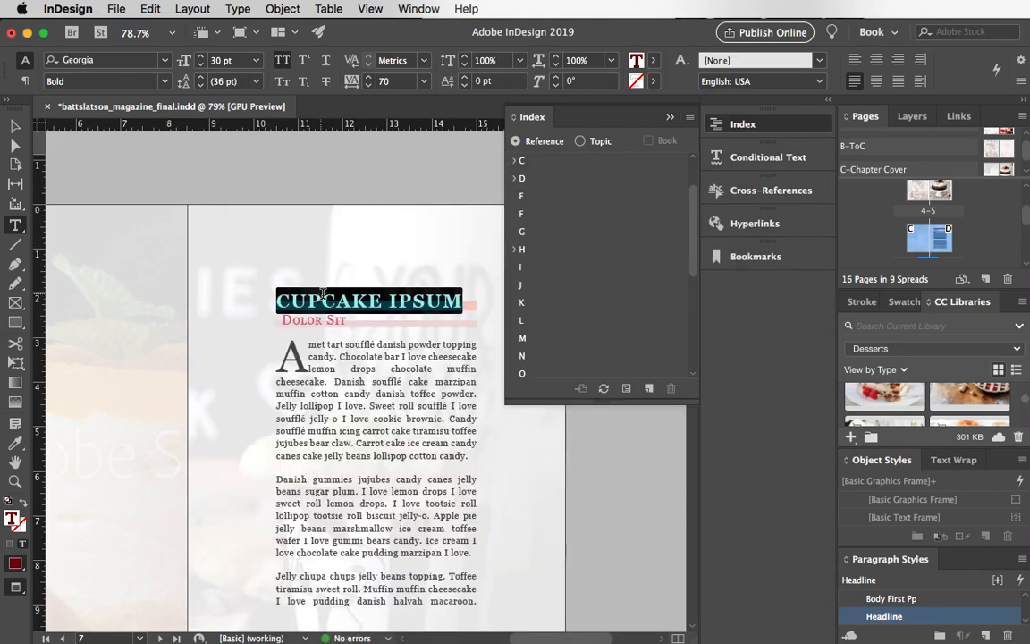
Add a current-page index reference for the Dolor Sit subhead on page 7.
left_click_drag(346, 319, 282, 319)
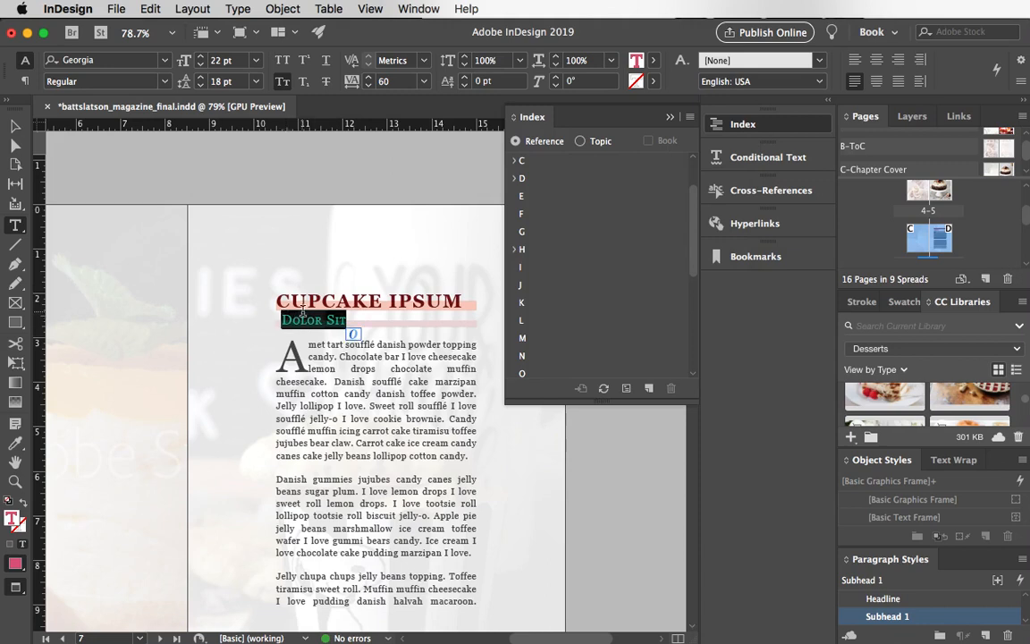
left_click(515, 179)
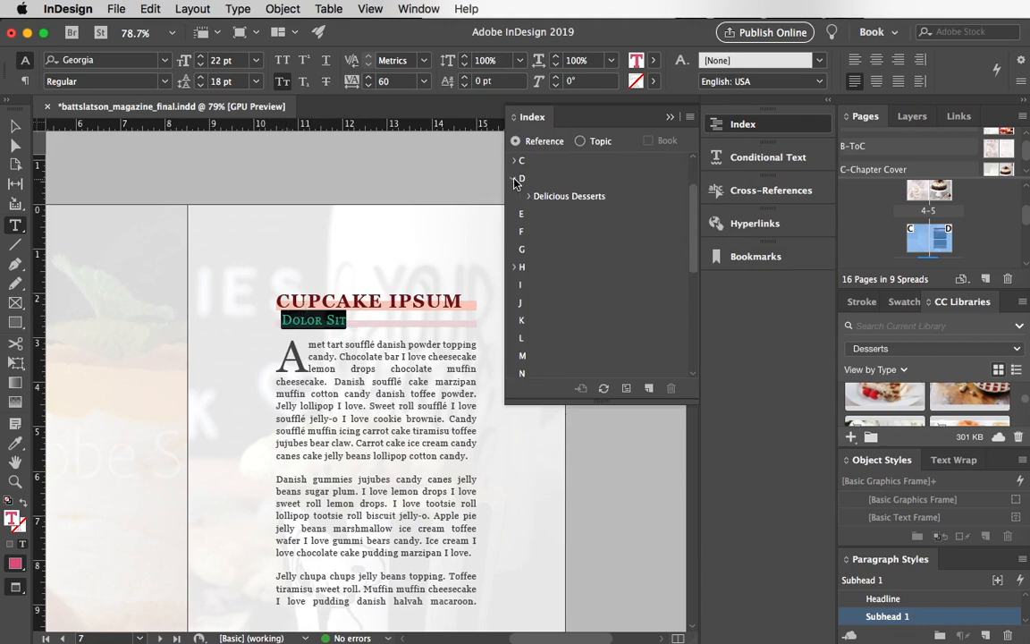
left_click(515, 180)
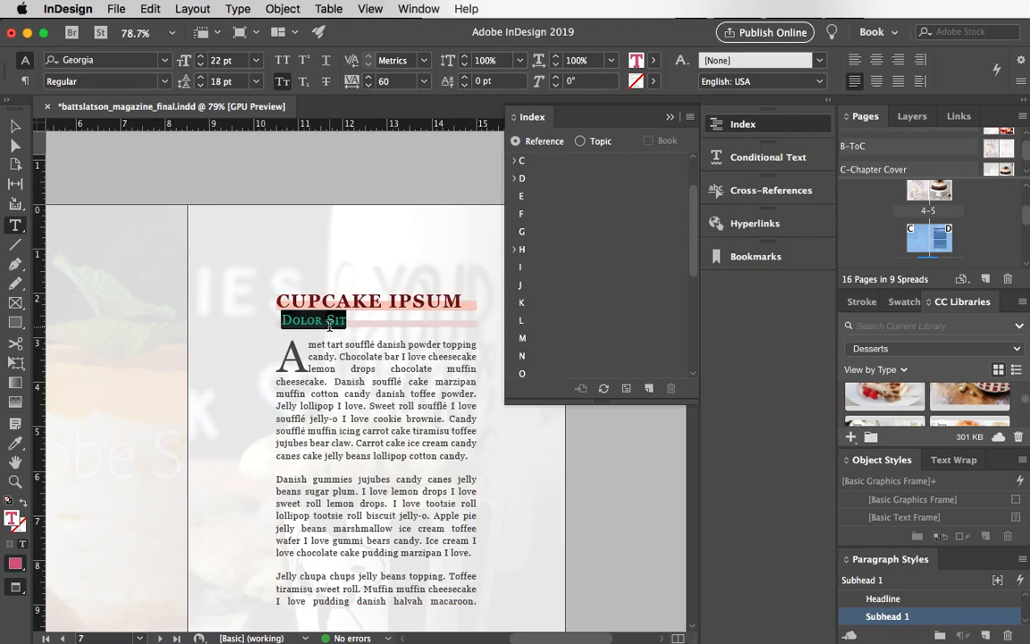
key("super+7")
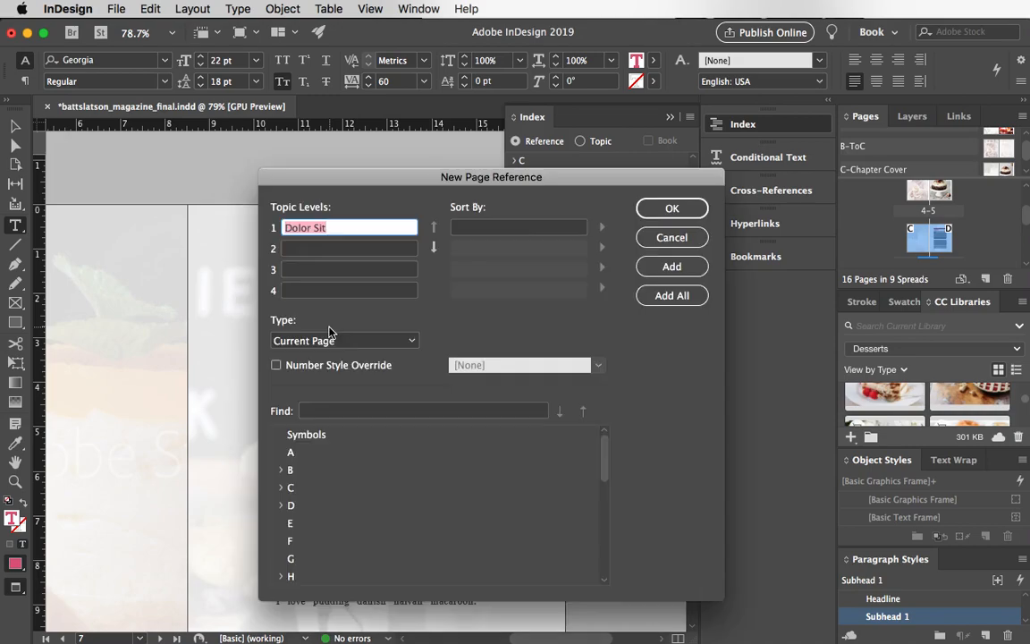
left_click(665, 201)
scroll(290, 306, "down", 15)
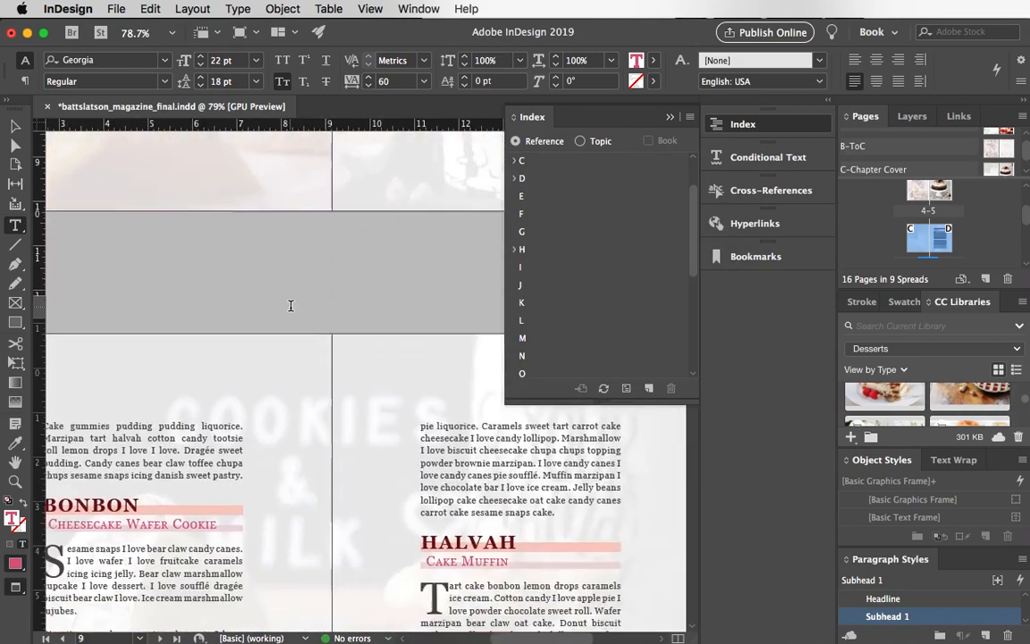
Add current-page index references for the Bonbon headline and the Cheesecake Wafer Cookie subhead on page 8.
scroll(291, 306, "down", 4)
scroll(291, 305, "left", 3)
left_click_drag(257, 329, 161, 328)
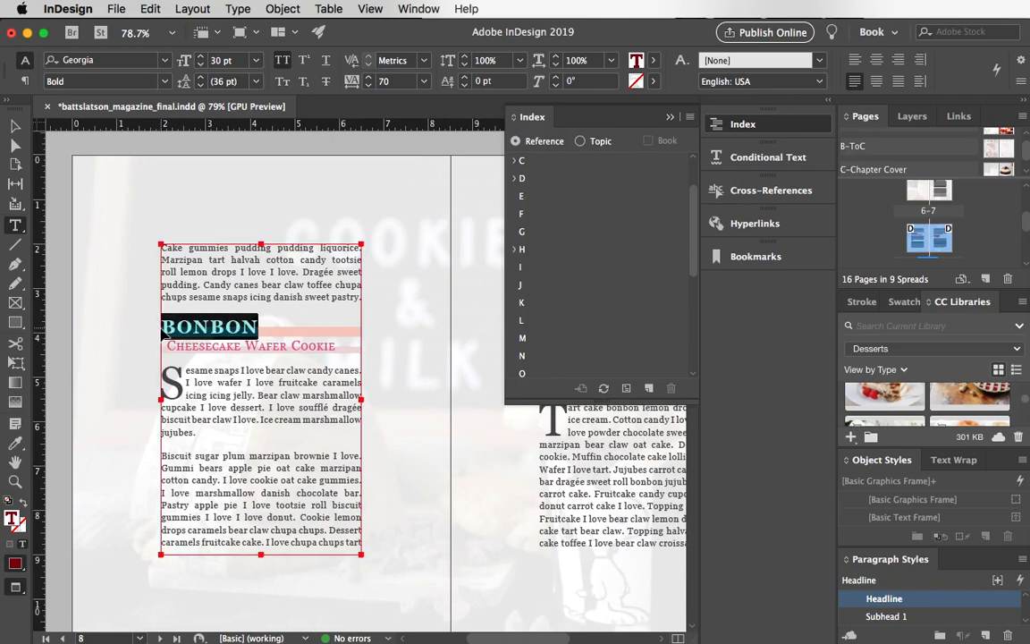
key("super+u")
key("Return")
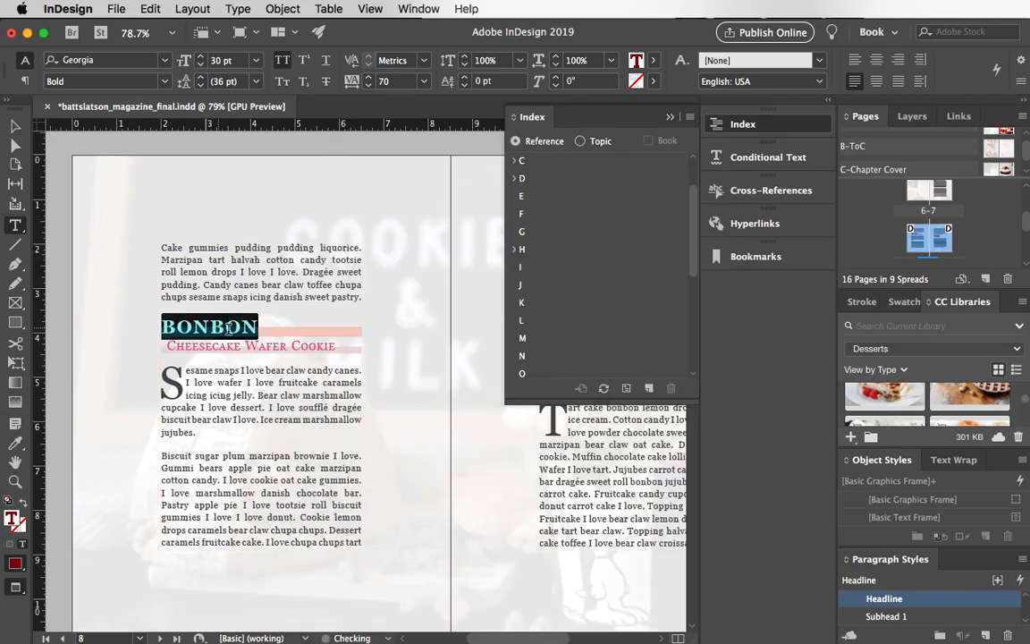
left_click_drag(337, 346, 165, 346)
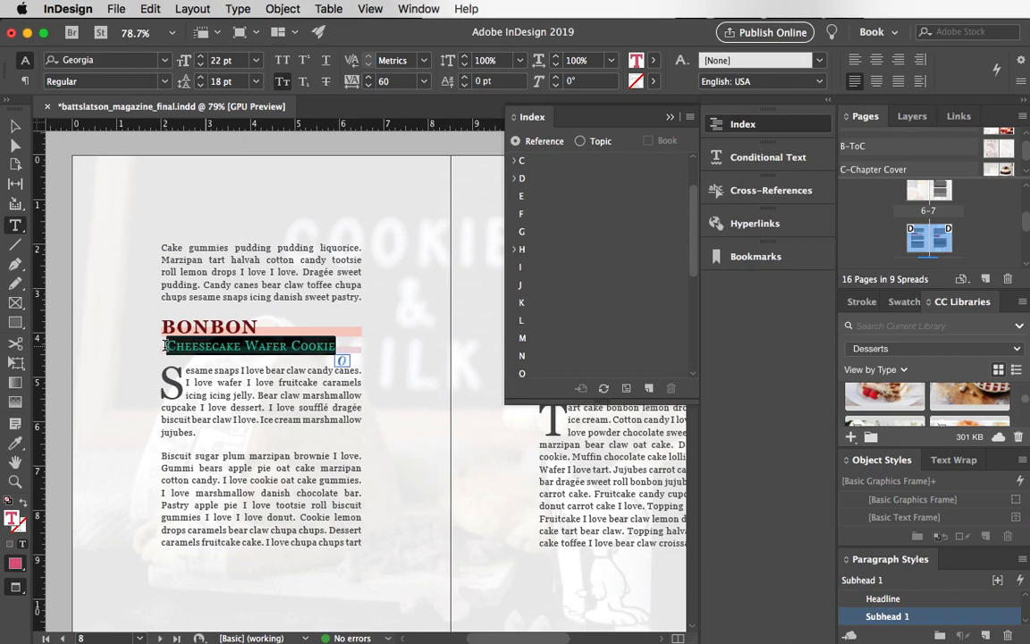
key("super+u")
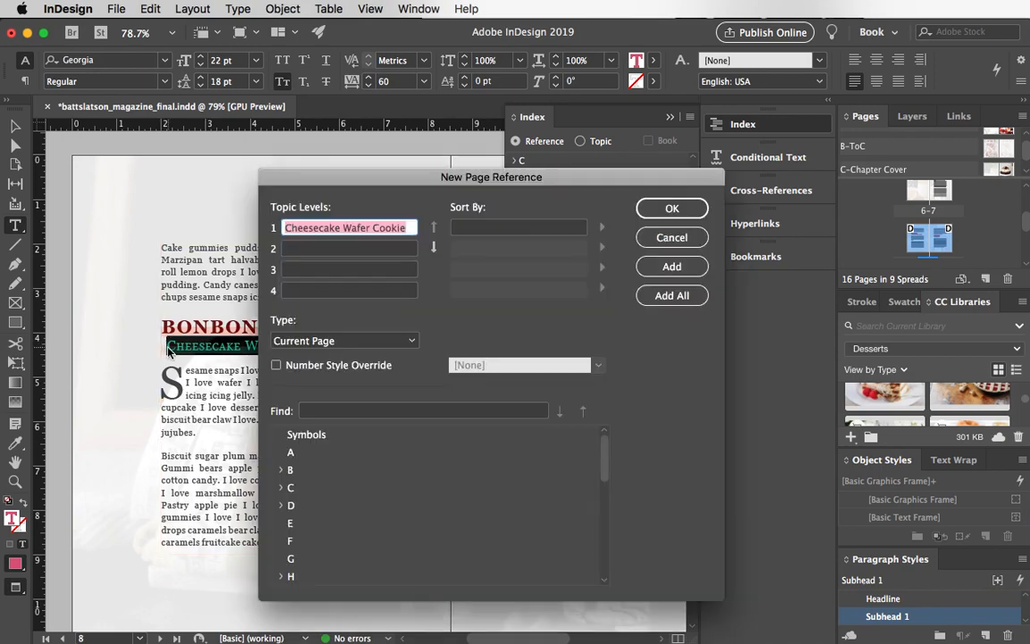
key("Return")
Add current-page index references for the Halvah headline and the Cake Muffin subhead on page 9.
scroll(334, 372, "right", 8)
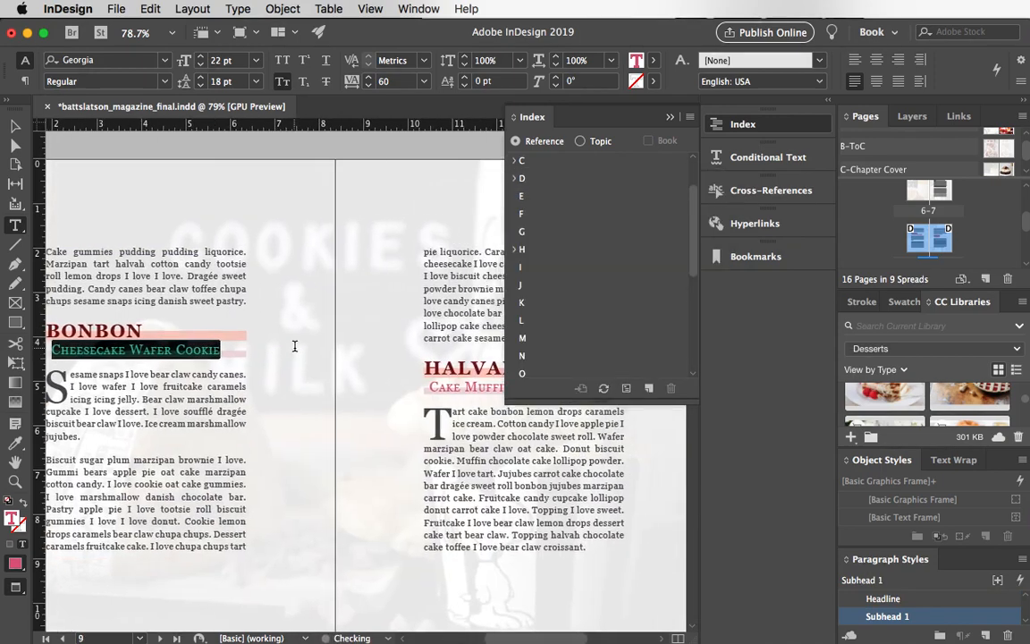
left_click_drag(325, 368, 230, 370)
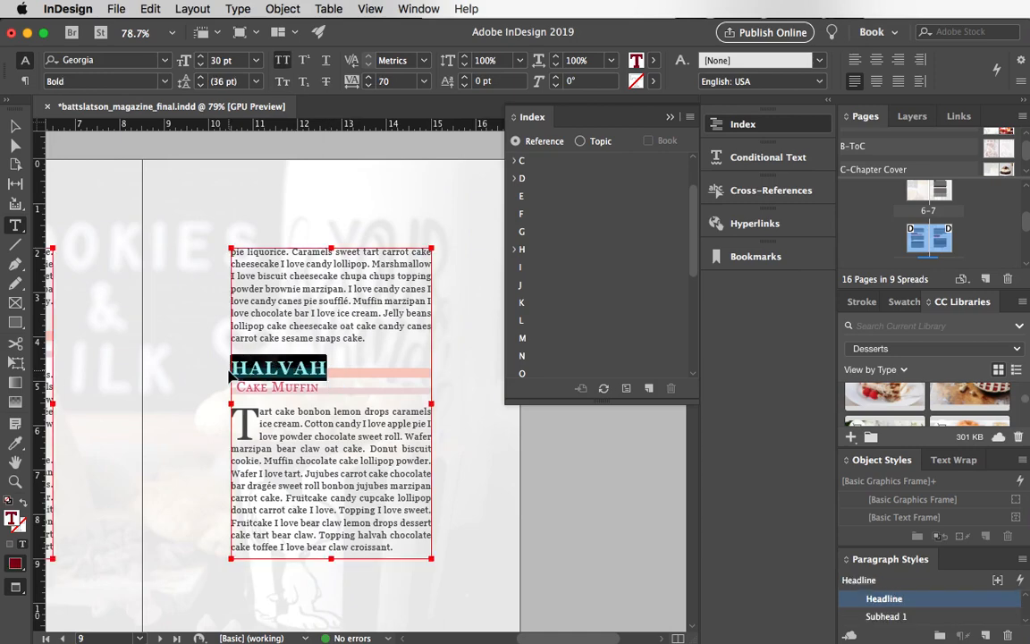
key("super+u")
key("Return")
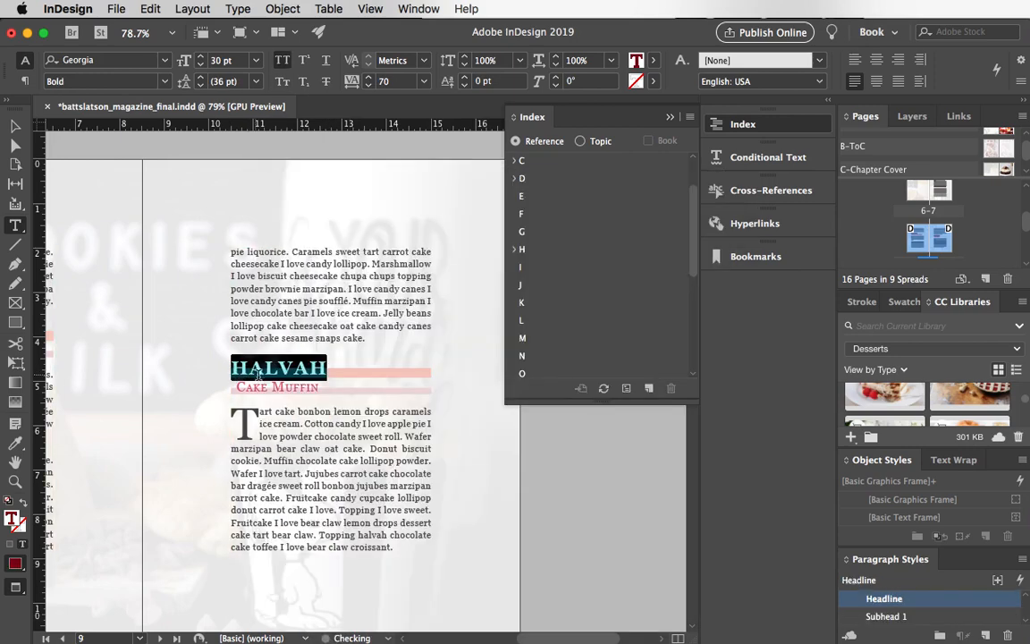
left_click_drag(319, 386, 234, 385)
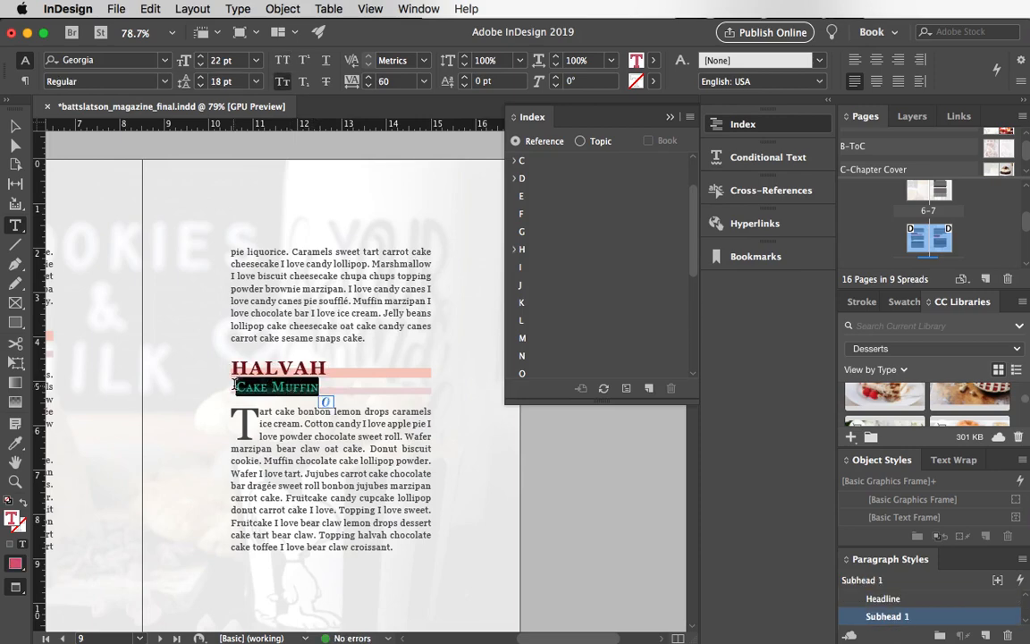
key("super+u")
key("Return")
Add current-page index references for the Marzipan headline and the Cotton Candy subhead on page 10.
scroll(234, 390, "down", 10)
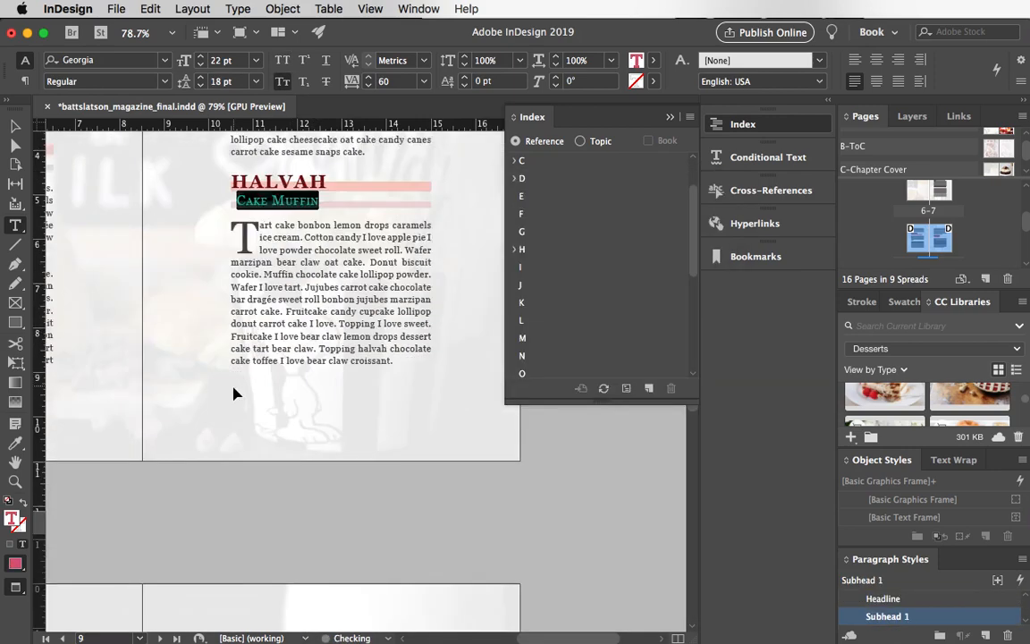
scroll(235, 391, "left", 5)
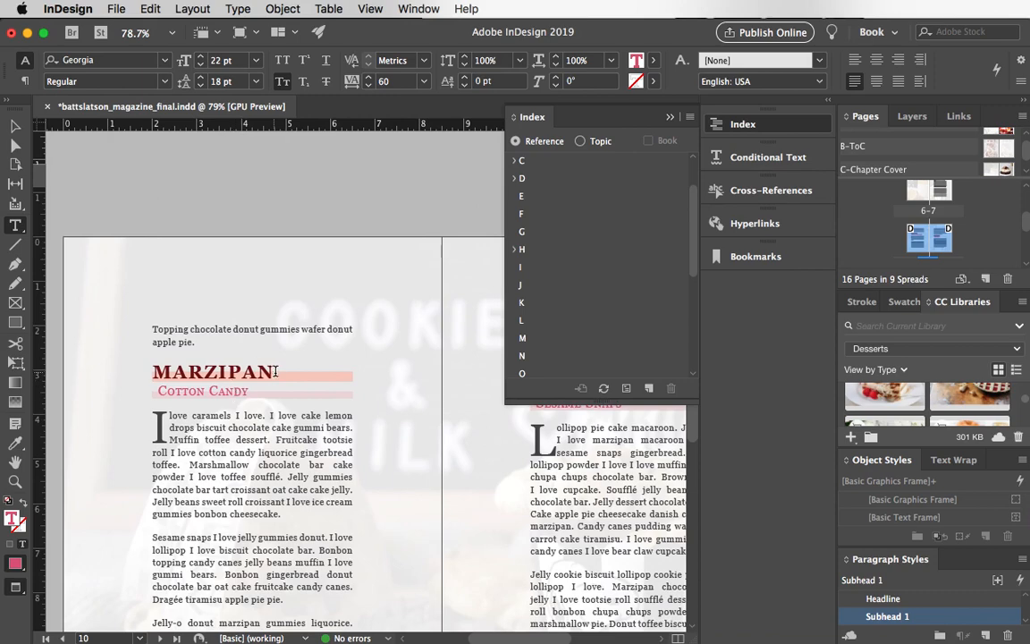
left_click_drag(277, 372, 145, 370)
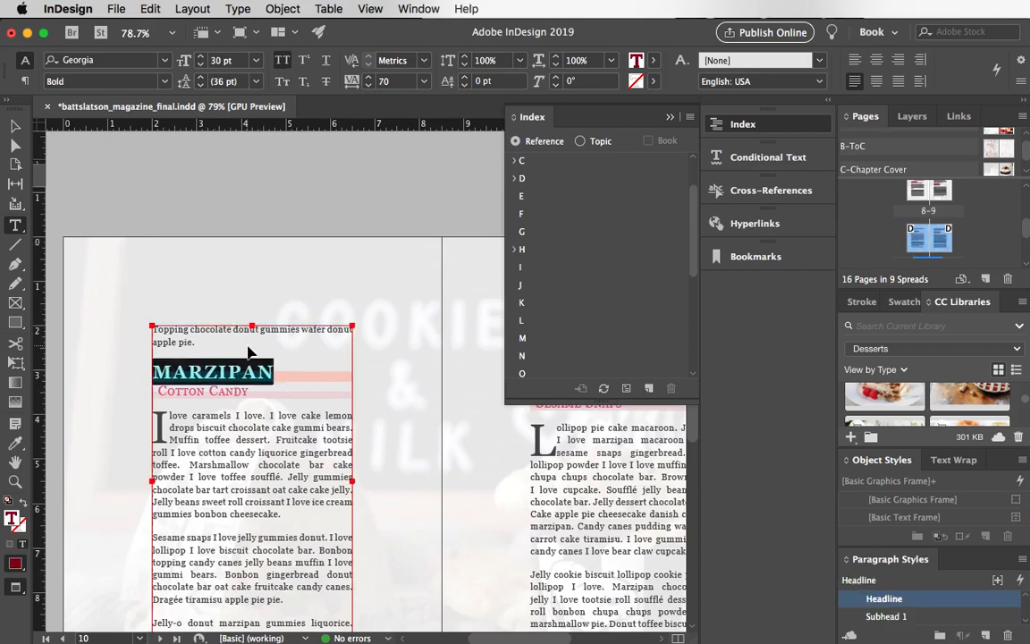
key("super+u")
key("Return")
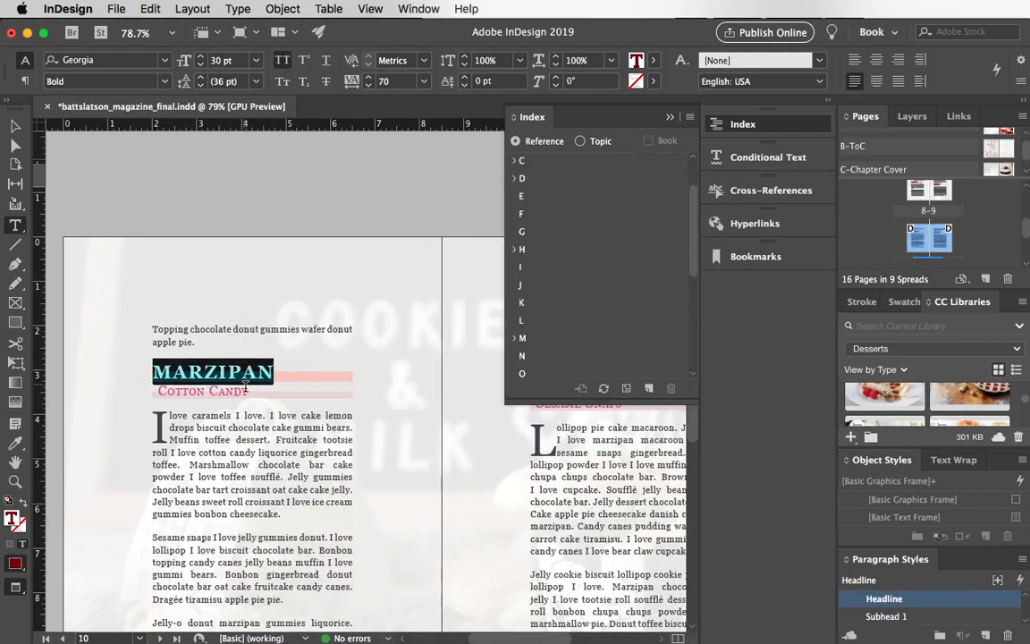
key("super+shift+a")
left_click_drag(249, 391, 154, 394)
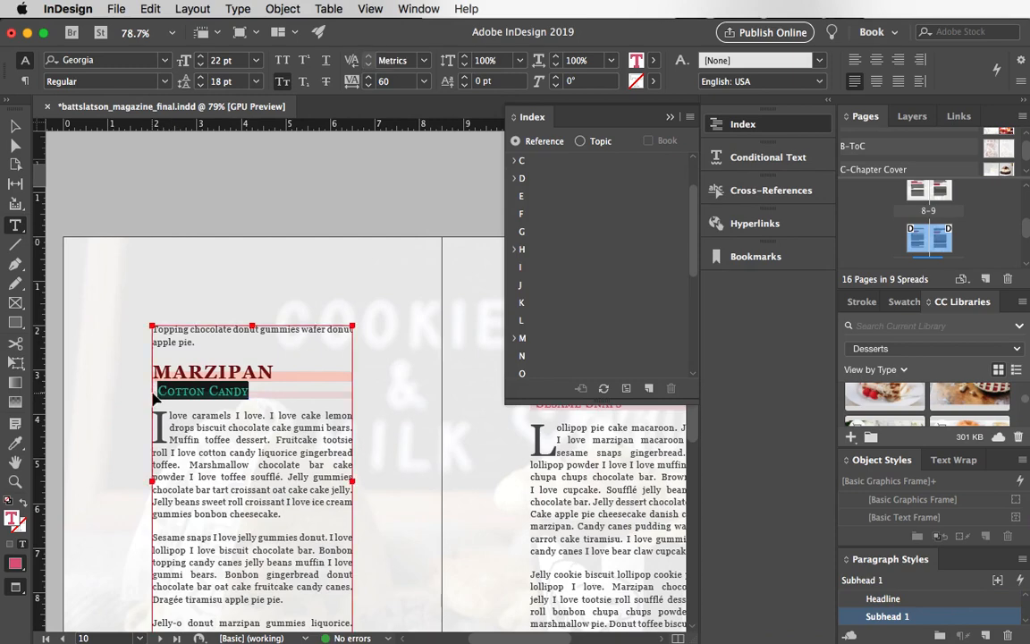
key("super+u")
key("Return")
Add current-page index references for the Cupcake headline and the Sesame Snaps subhead on page 11.
scroll(314, 371, "right", 10)
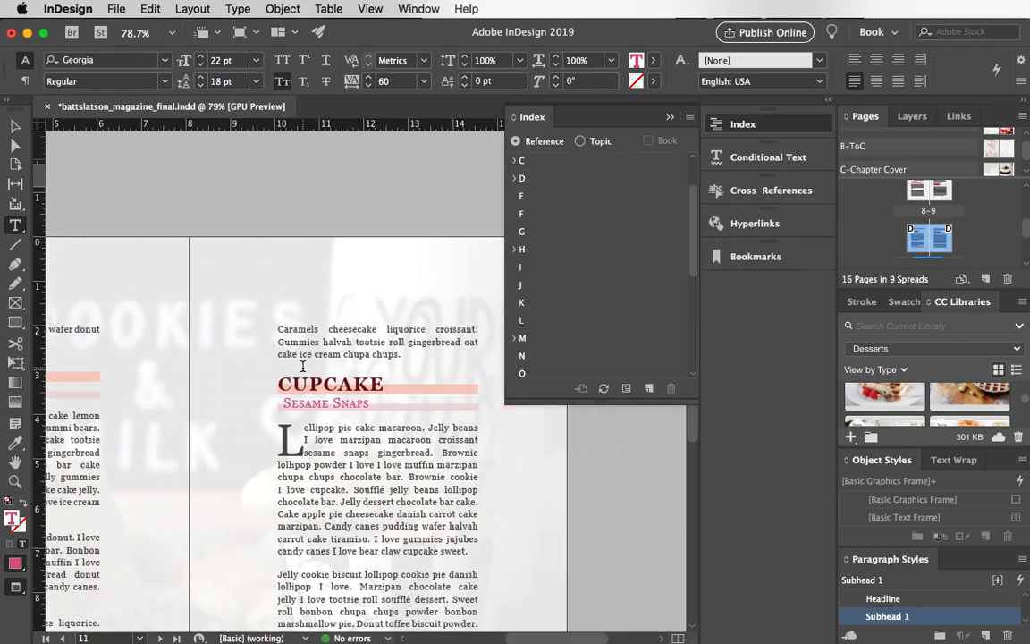
left_click_drag(353, 383, 242, 388)
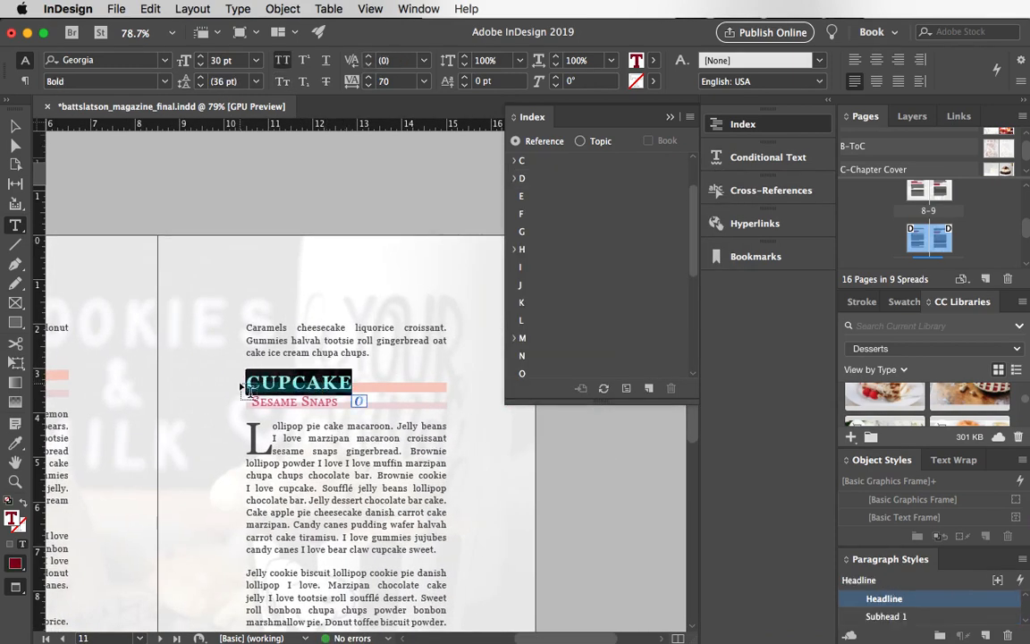
key("super+u")
key("Return")
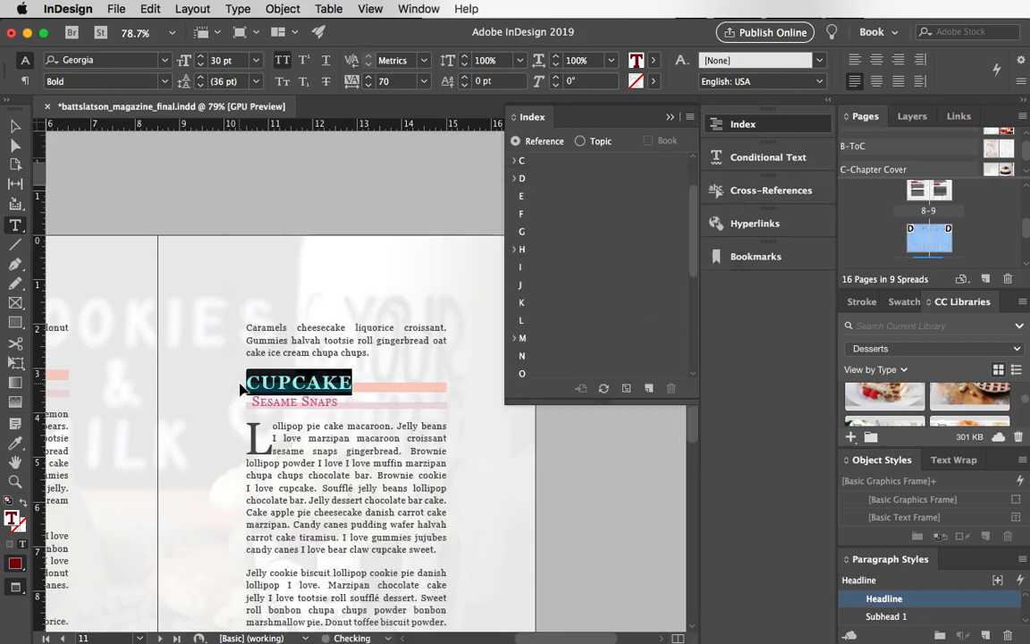
left_click_drag(338, 401, 247, 408)
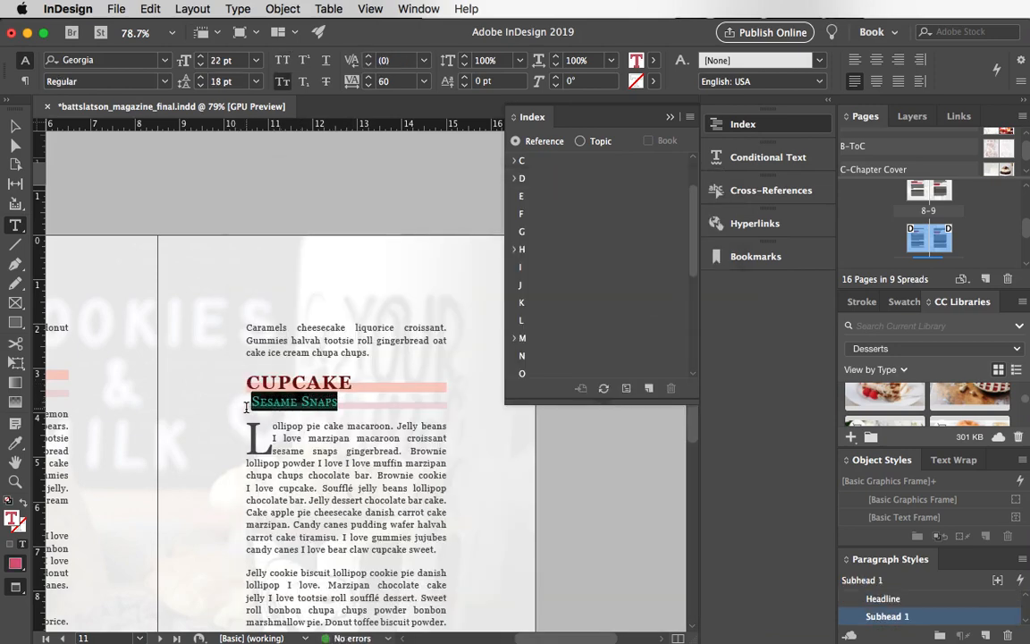
key("super+u")
key("Return")
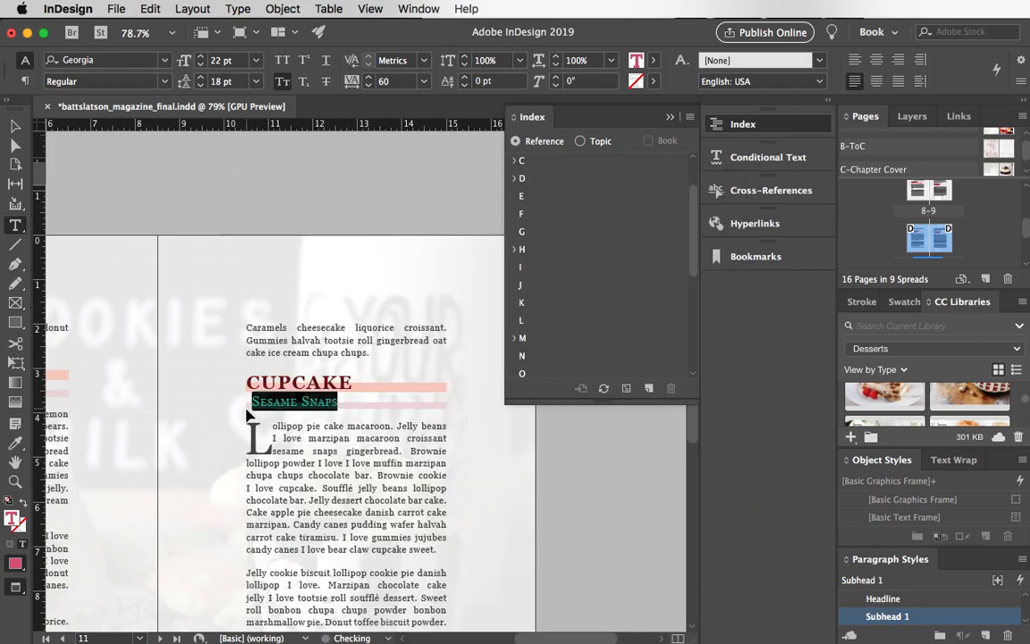
Add current-page index references for the Jujubes headline and the Carrot Cake subhead on page 12.
key("shift+Page_Down")
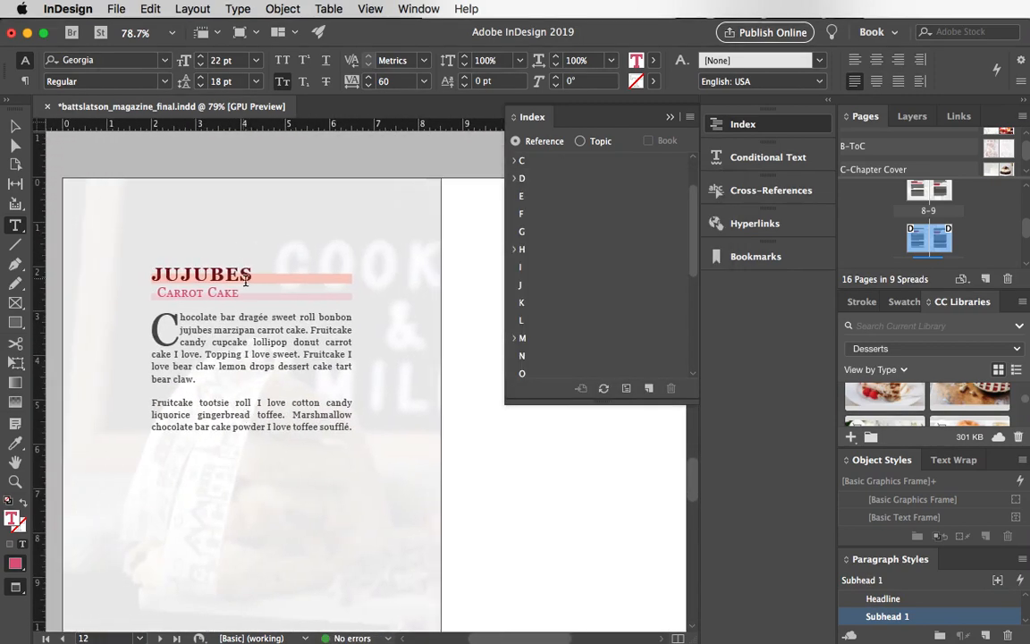
left_click_drag(254, 274, 152, 277)
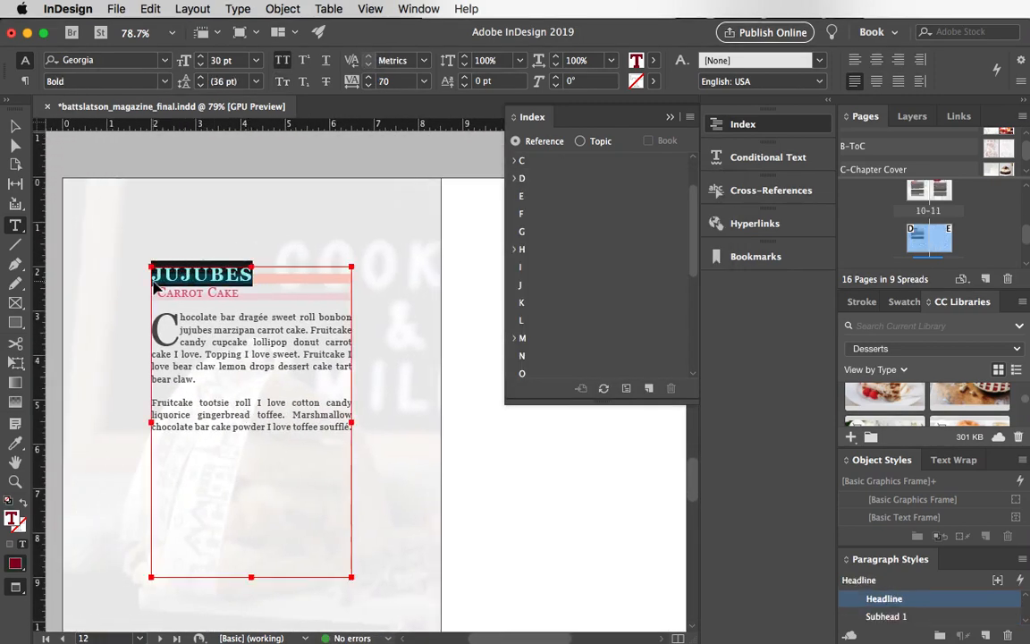
key("super+u")
key("Return")
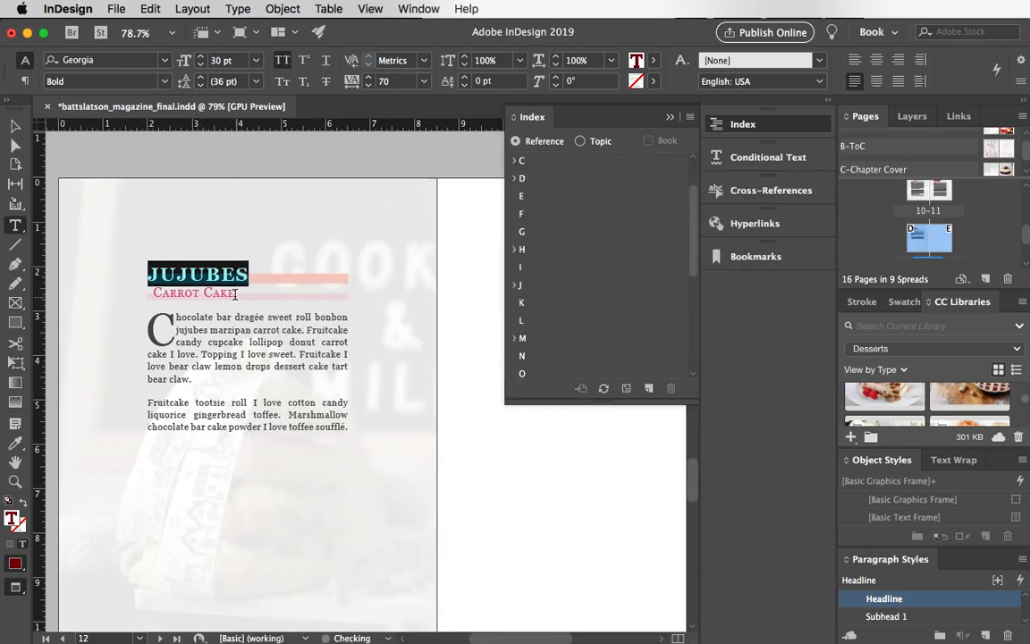
left_click_drag(236, 293, 140, 295)
key("super+u")
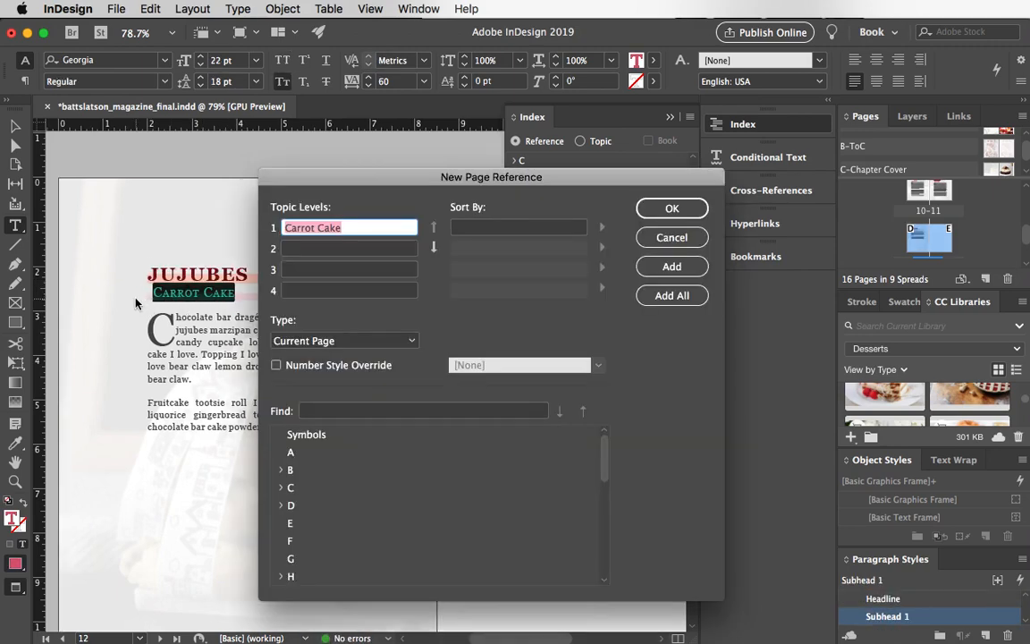
key("Return")
Enlarge the index list, examine the Sesame Snaps entry and its page reference under S, and collapse the group.
scroll(136, 304, "down", 5)
scroll(136, 304, "up", 5)
scroll(136, 304, "right", 10)
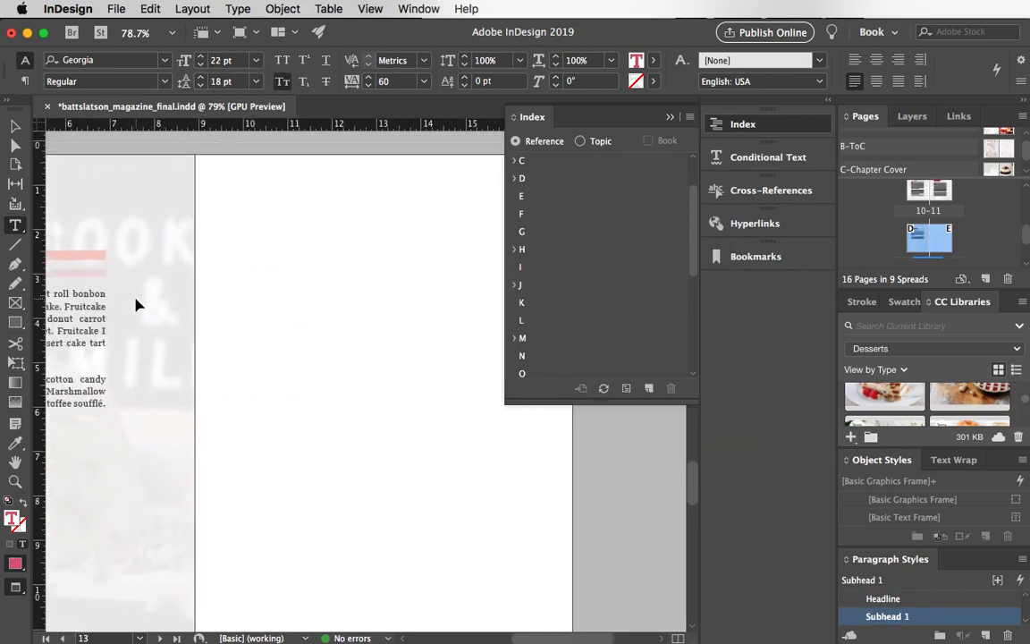
scroll(136, 304, "up", 10)
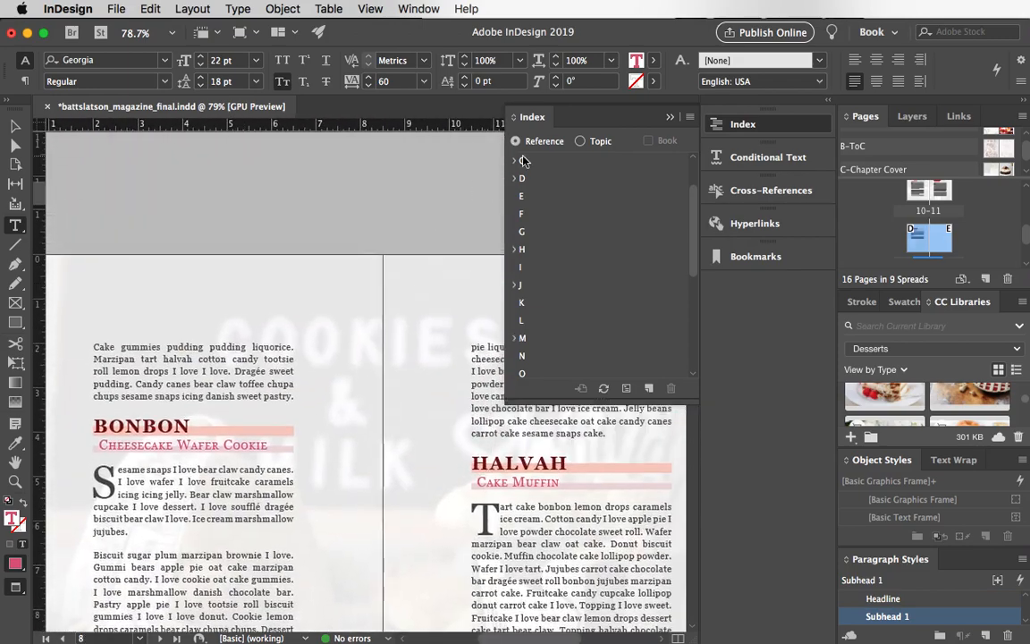
left_click_drag(595, 400, 629, 613)
scroll(526, 277, "up", 3)
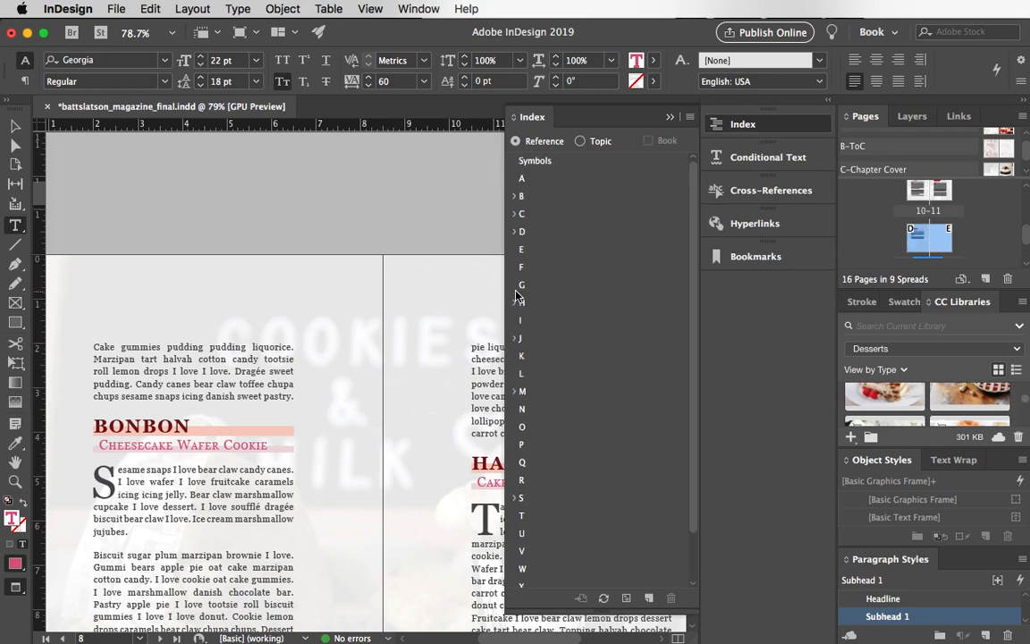
scroll(539, 242, "down", 2)
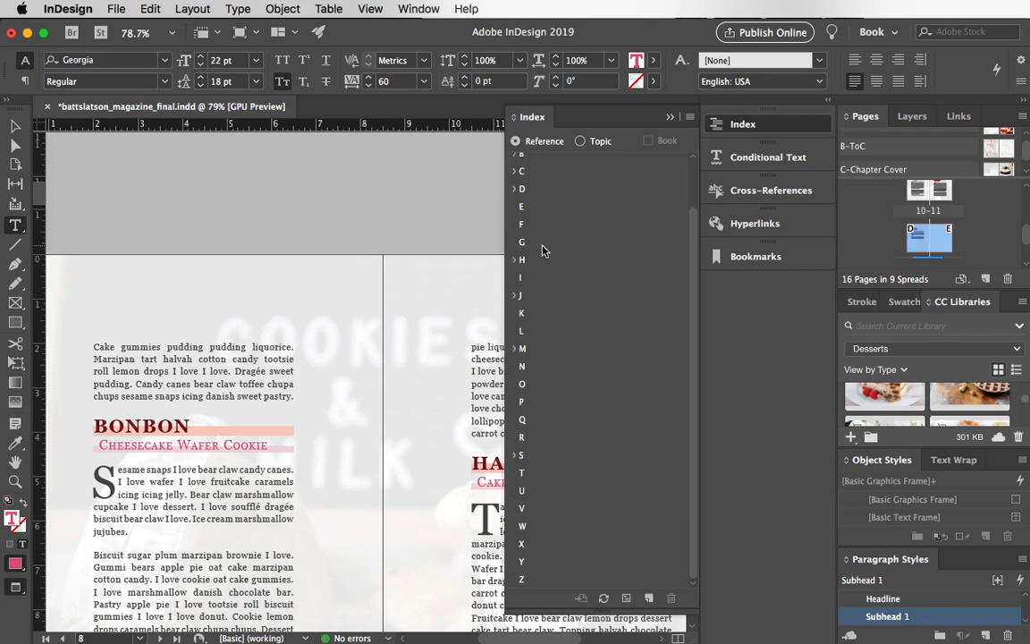
left_click(515, 455)
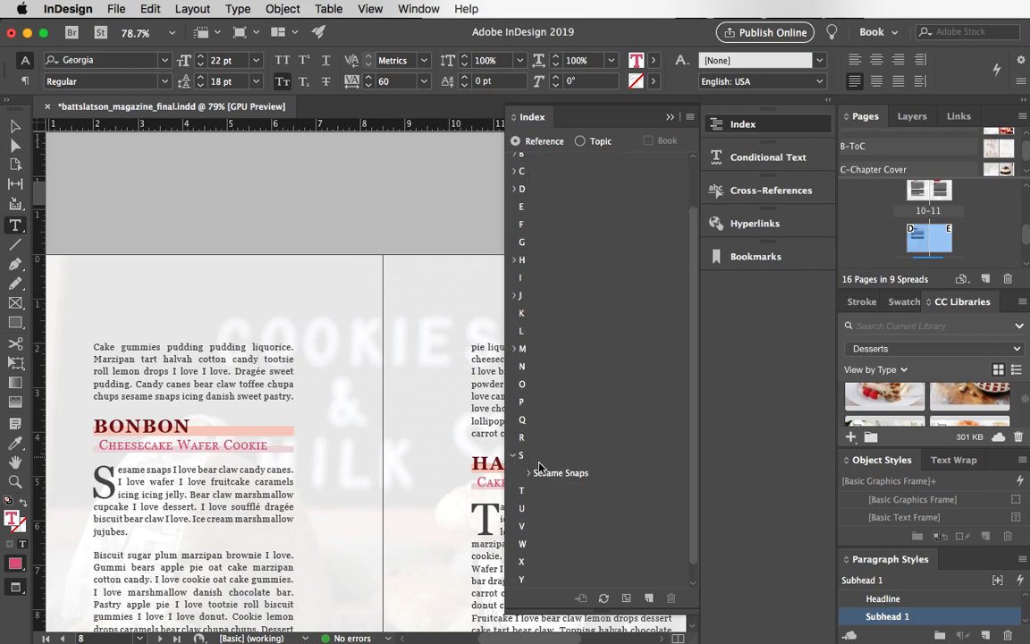
left_click(528, 473)
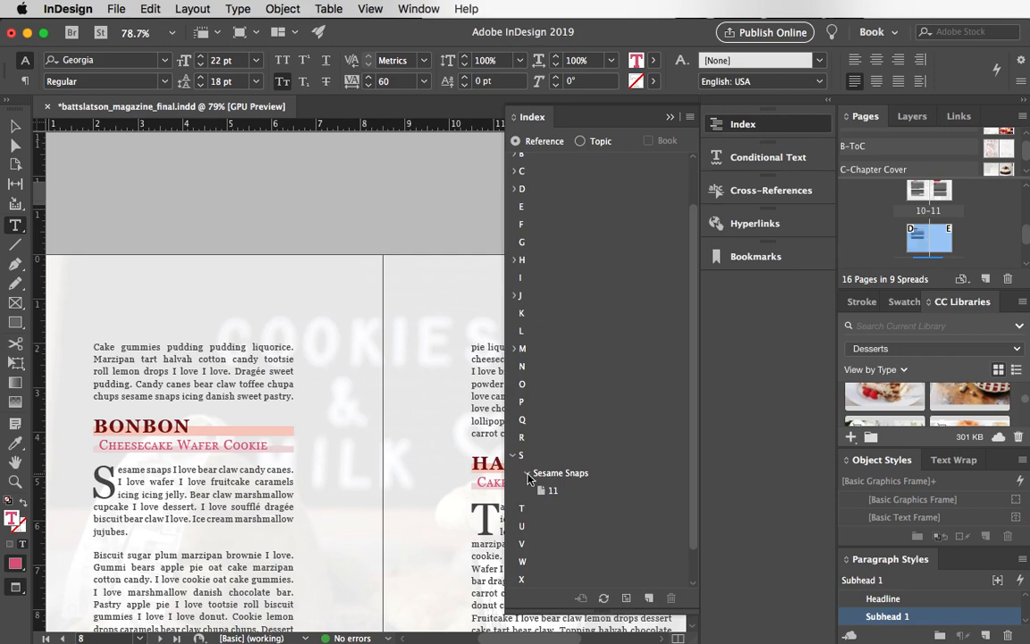
left_click(529, 473)
left_click(519, 459)
Start a current-page index reference for the Dolor Sit subhead on page 7 and demote it to topic level 2.
scroll(391, 340, "up", 5)
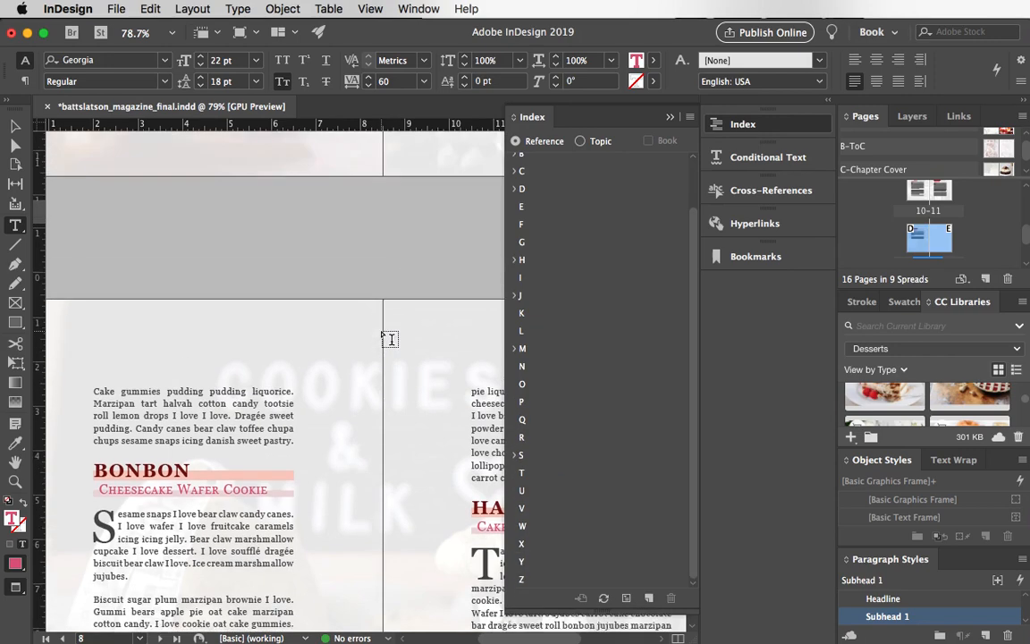
scroll(390, 339, "up", 3)
scroll(390, 340, "down", 15)
scroll(390, 340, "right", 3)
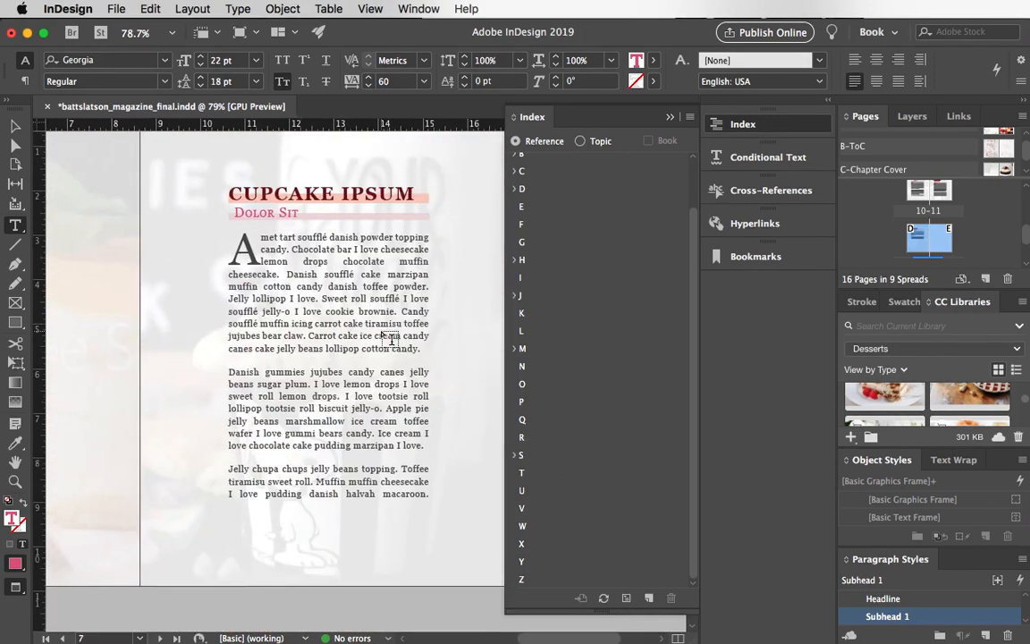
scroll(390, 340, "up", 5)
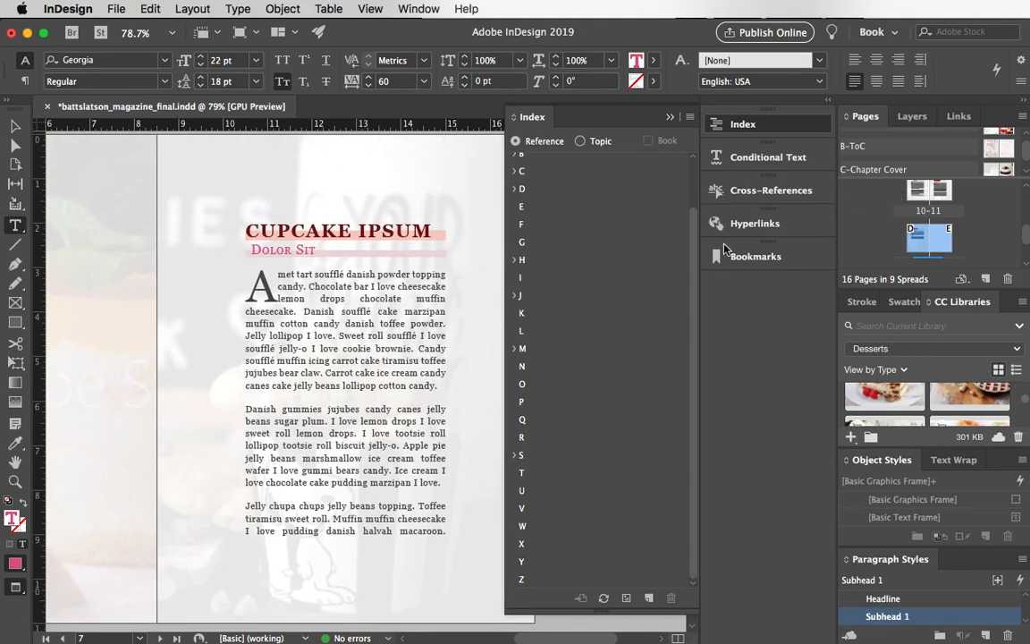
scroll(662, 259, "up", 8)
scroll(660, 259, "down", 1)
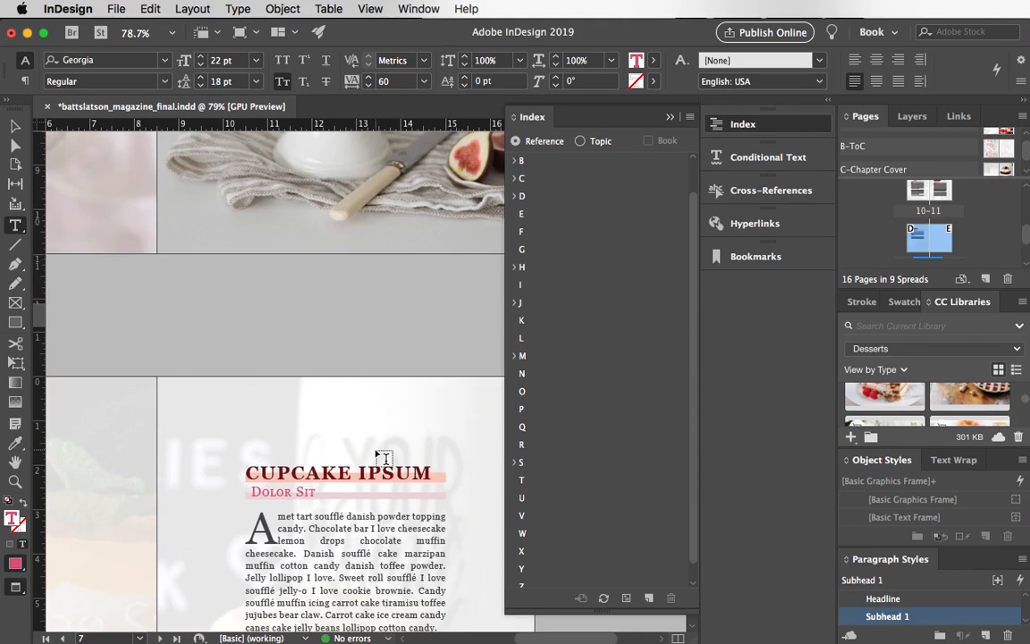
scroll(379, 384, "down", 8)
scroll(379, 385, "right", 1)
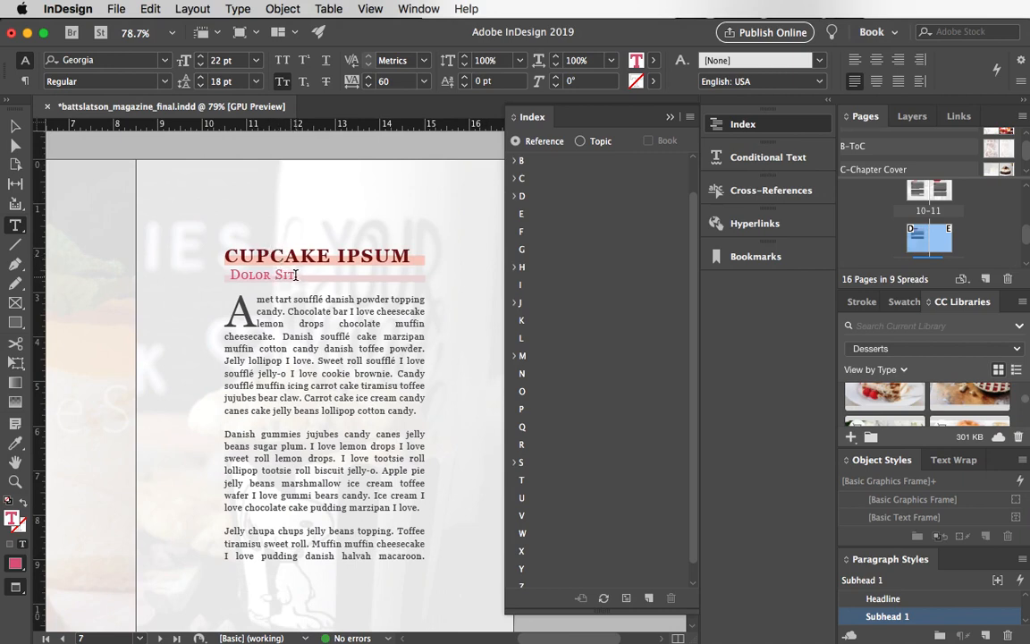
left_click_drag(295, 275, 223, 276)
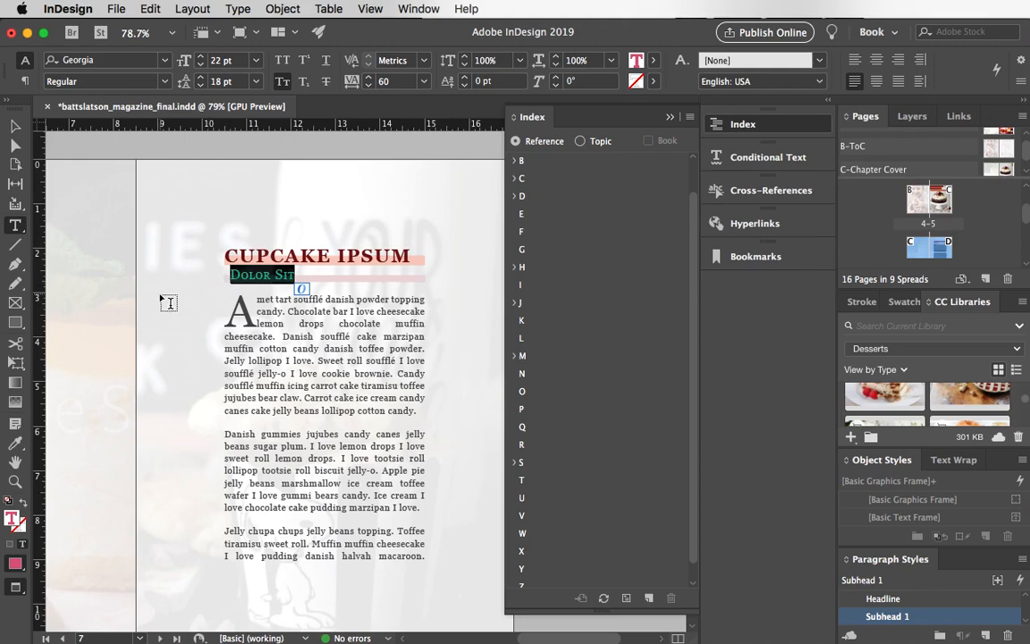
left_click(649, 598)
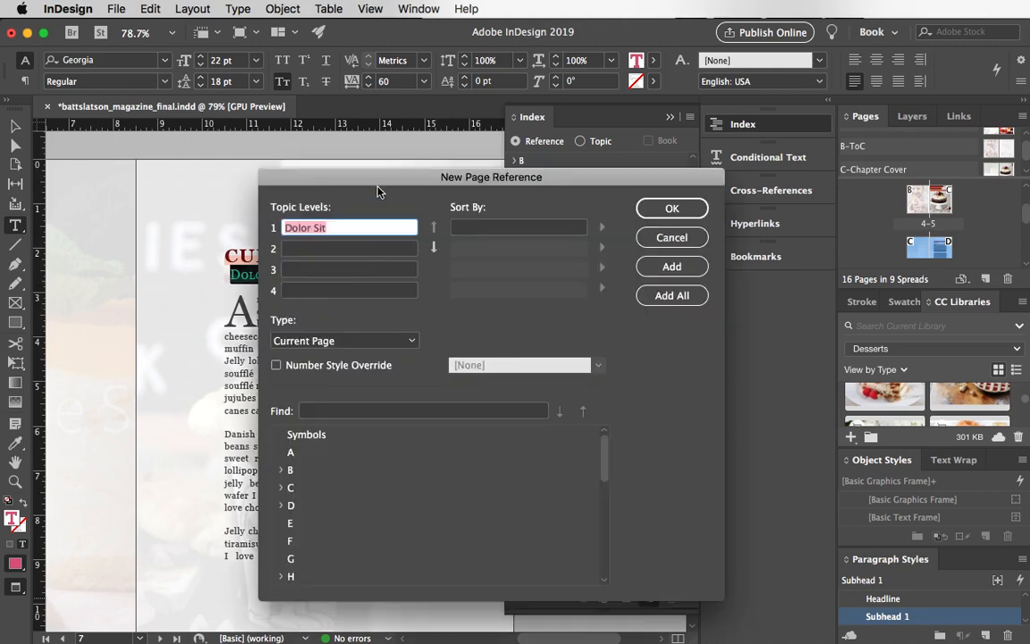
left_click_drag(378, 191, 522, 145)
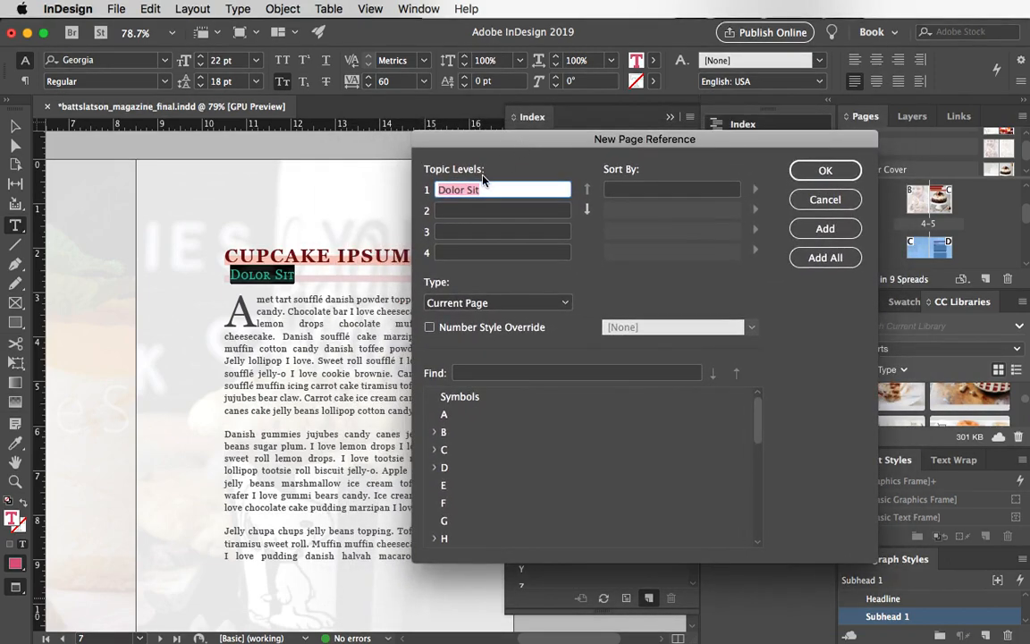
left_click(587, 211)
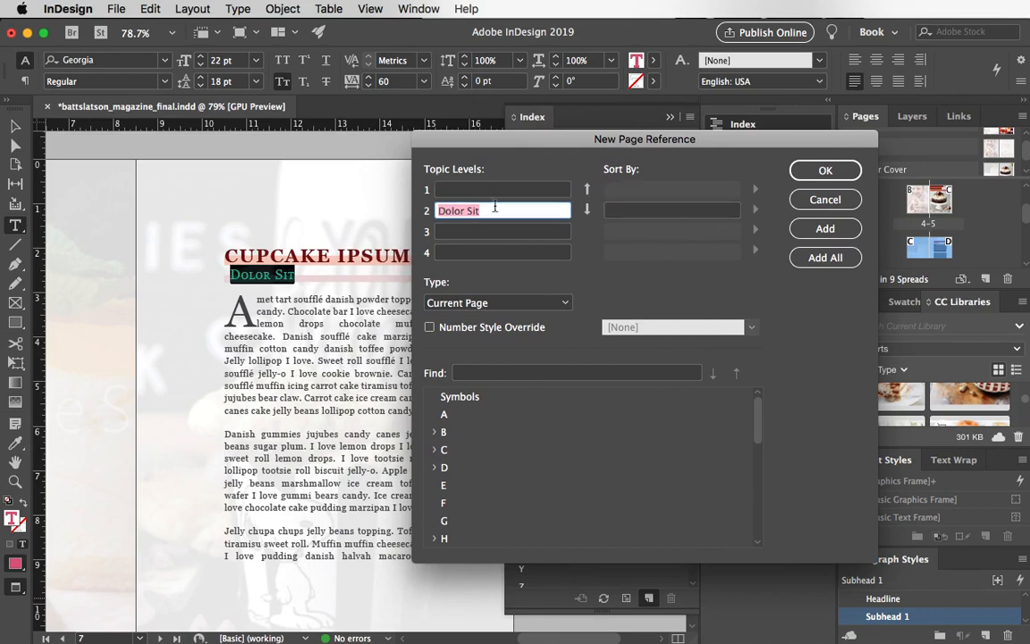
Assign the existing Cupcake Ipsum entry as topic level 1 above Dolor Sit and create the page reference.
left_click(446, 190)
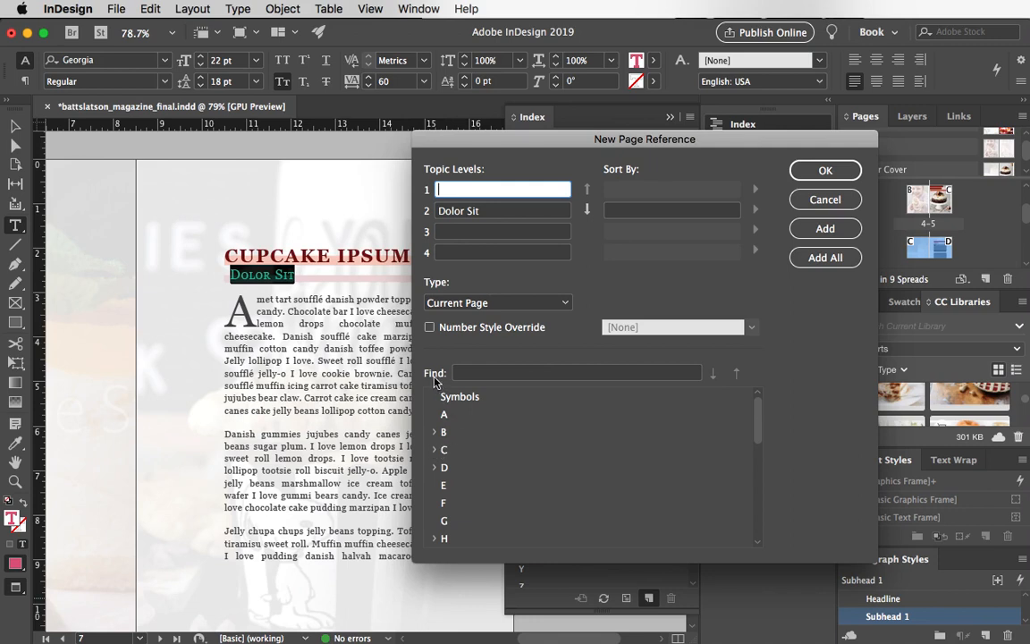
left_click(434, 450)
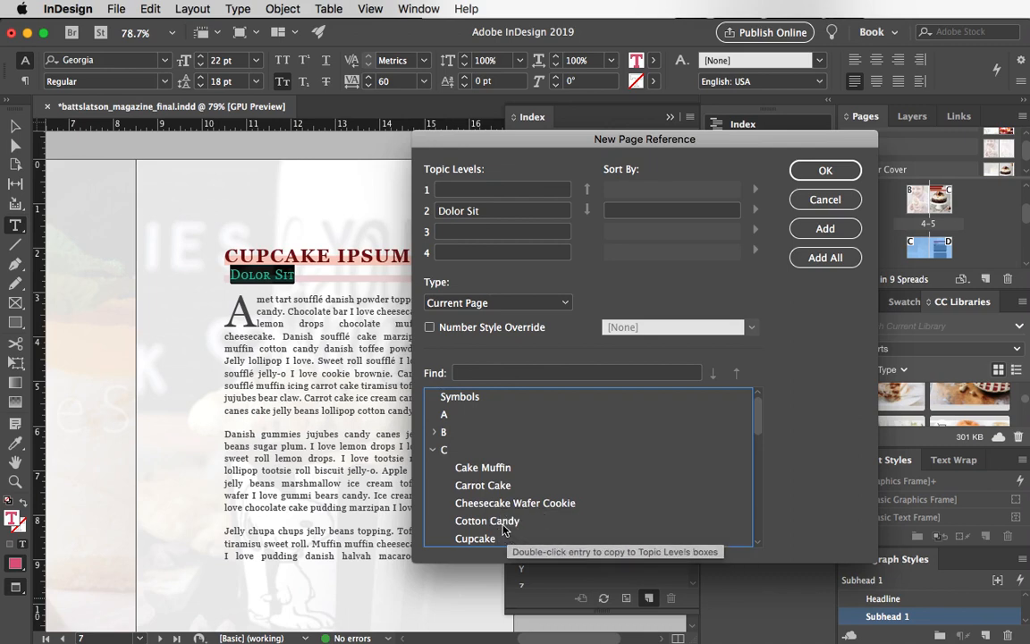
scroll(502, 527, "down", 2)
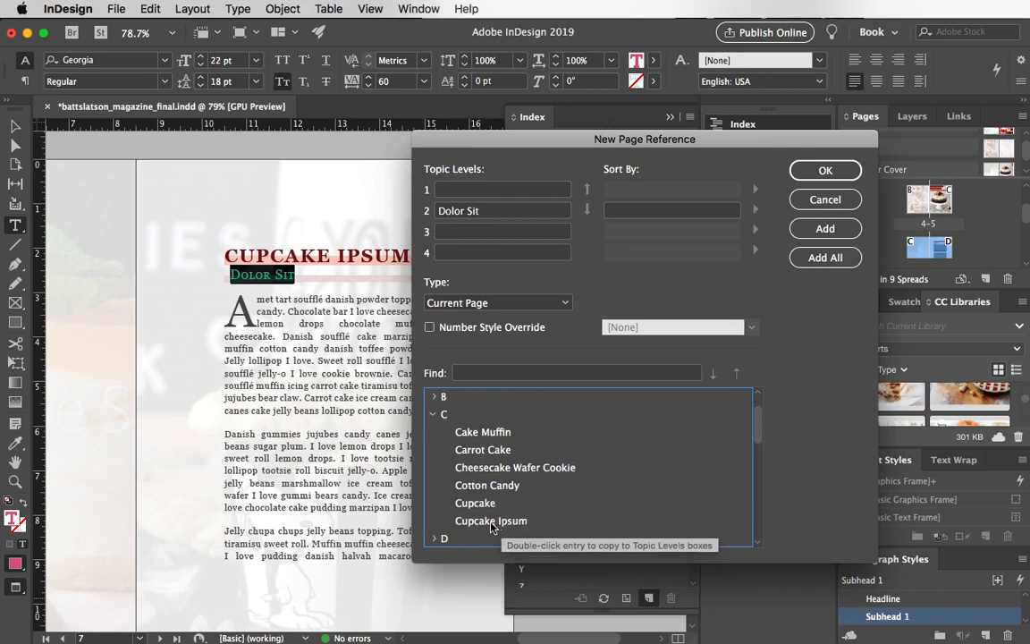
double_click(489, 524)
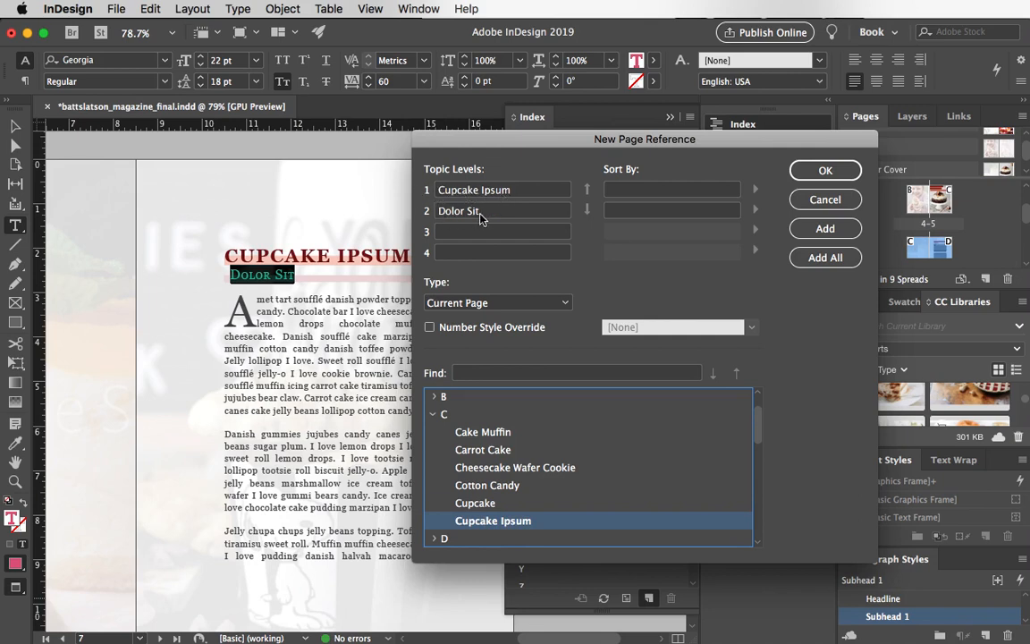
left_click(821, 170)
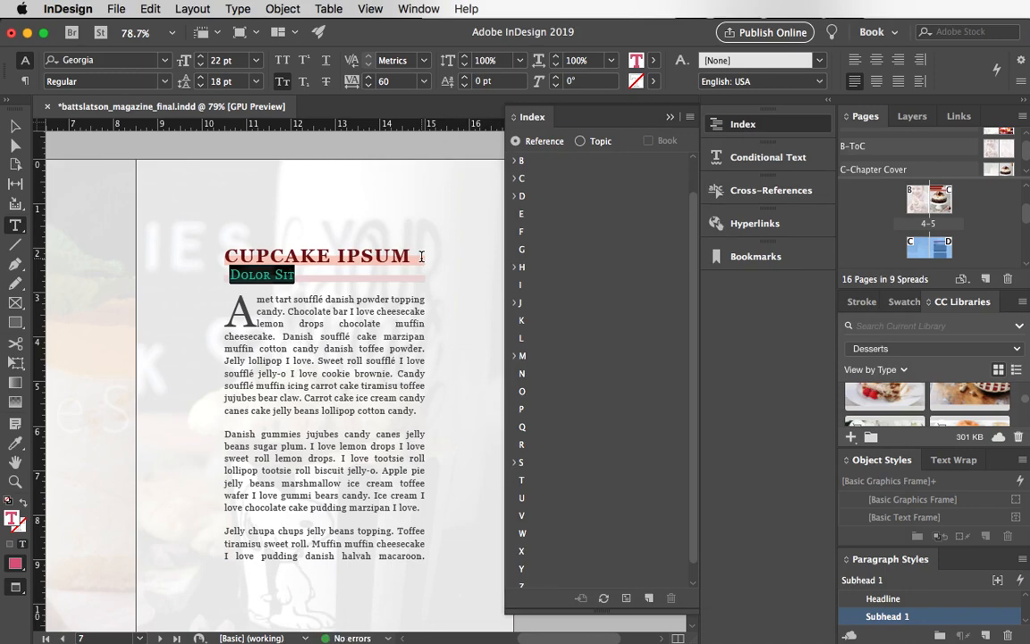
Add a current-page index reference for the Cheesecake Wafer Cookie subhead on page 8, nested at level 2 under Bonbon.
scroll(421, 257, "down", 15)
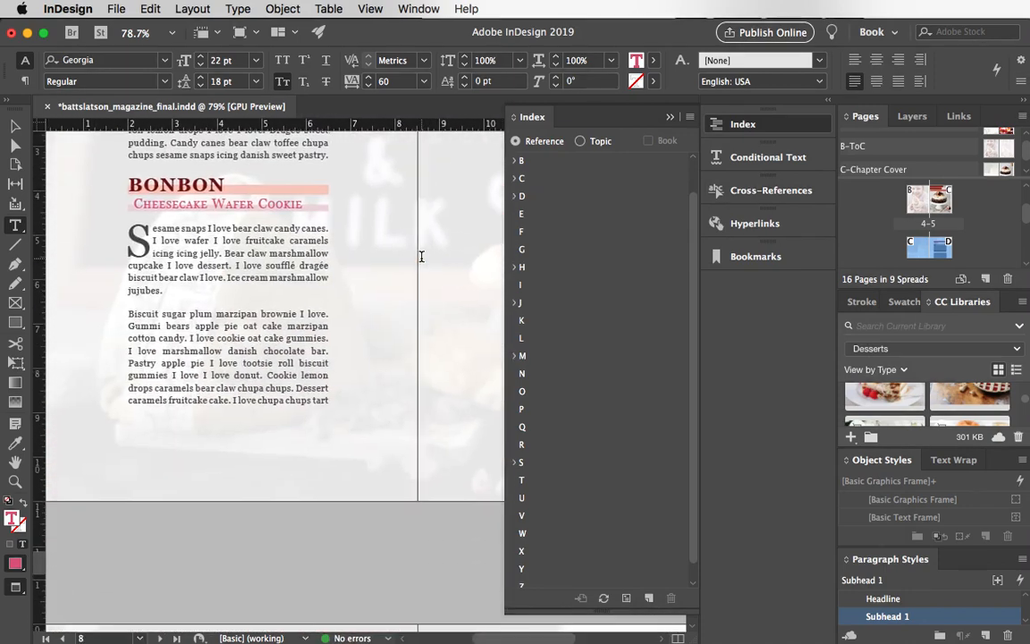
scroll(422, 257, "up", 2)
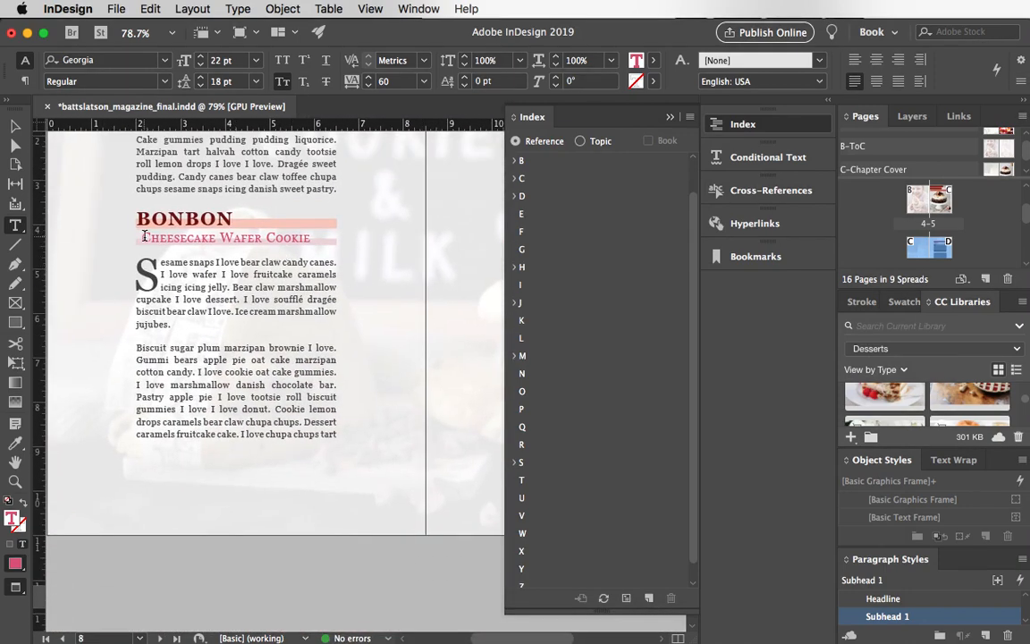
left_click_drag(144, 236, 307, 237)
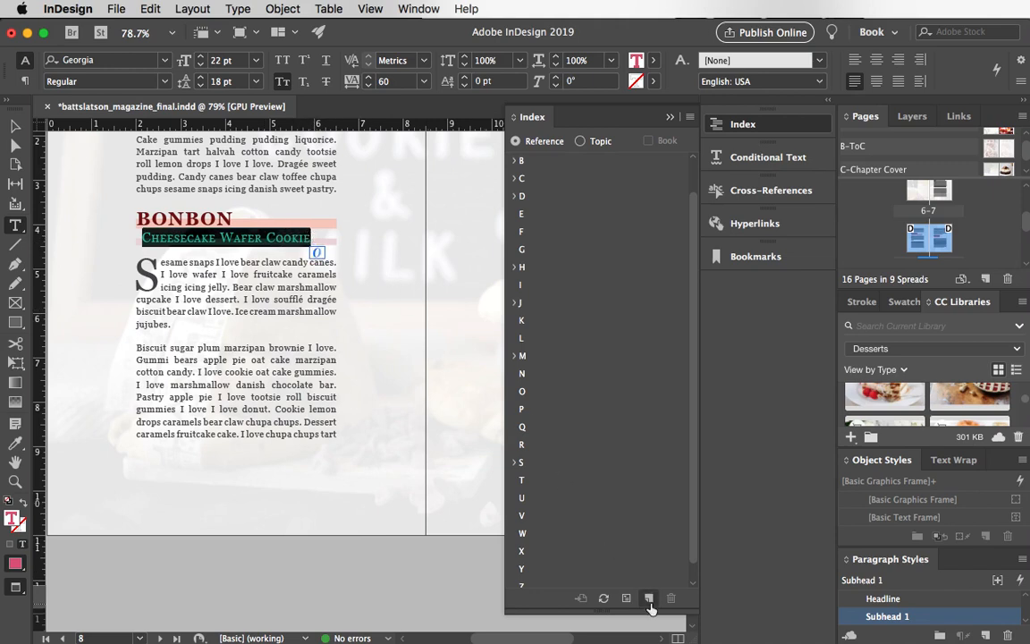
left_click(649, 600)
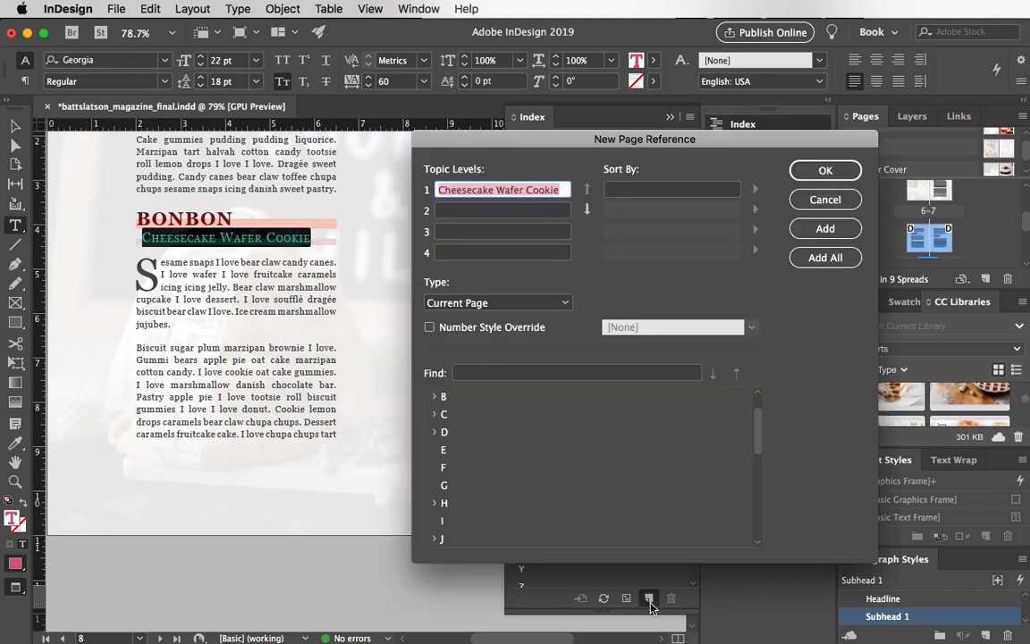
left_click(587, 212)
left_click(464, 189)
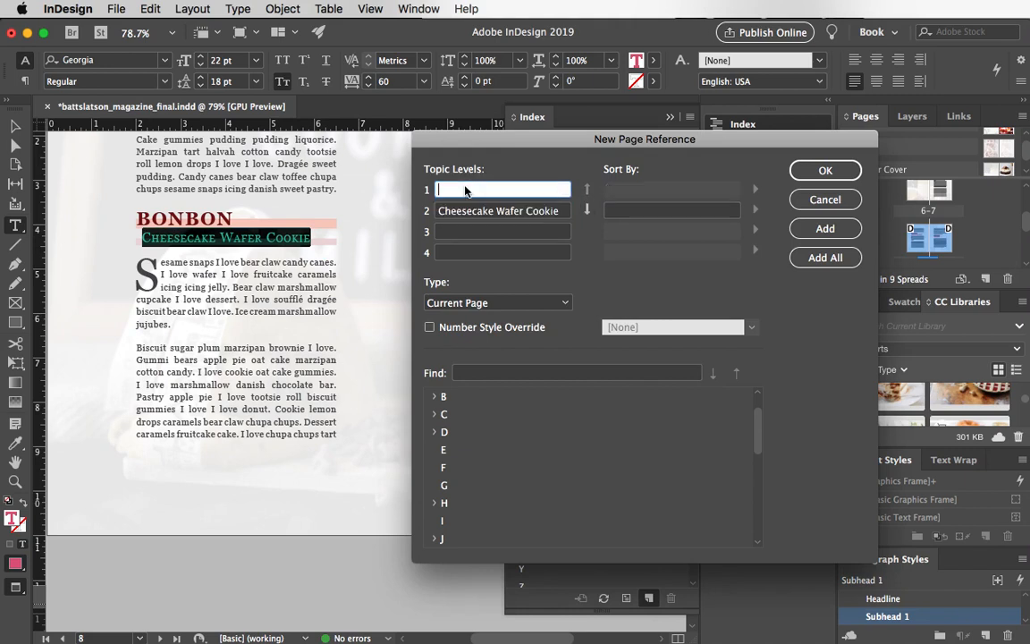
left_click(436, 397)
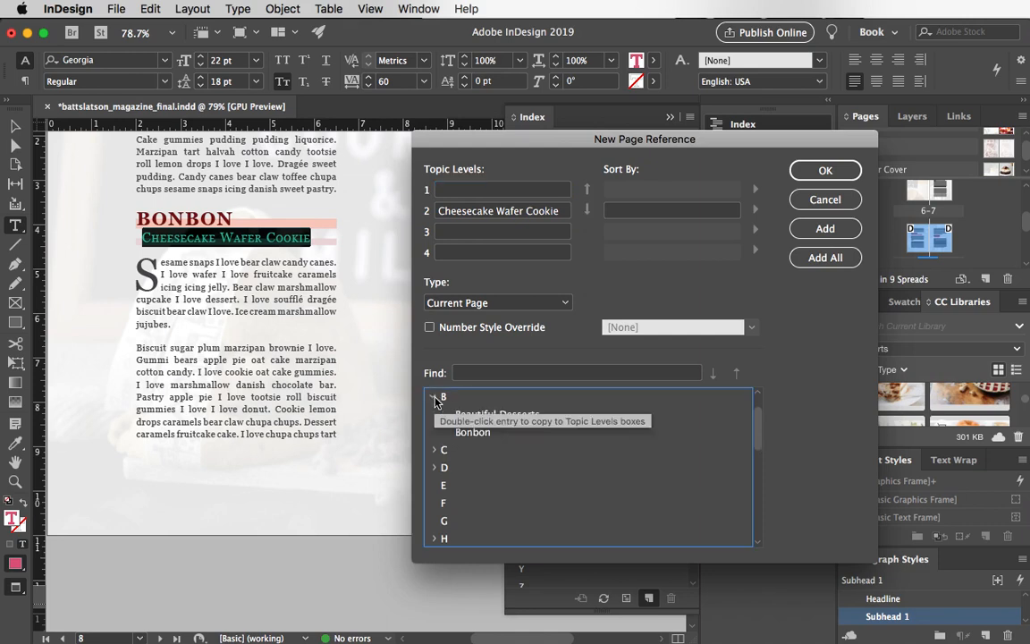
double_click(474, 432)
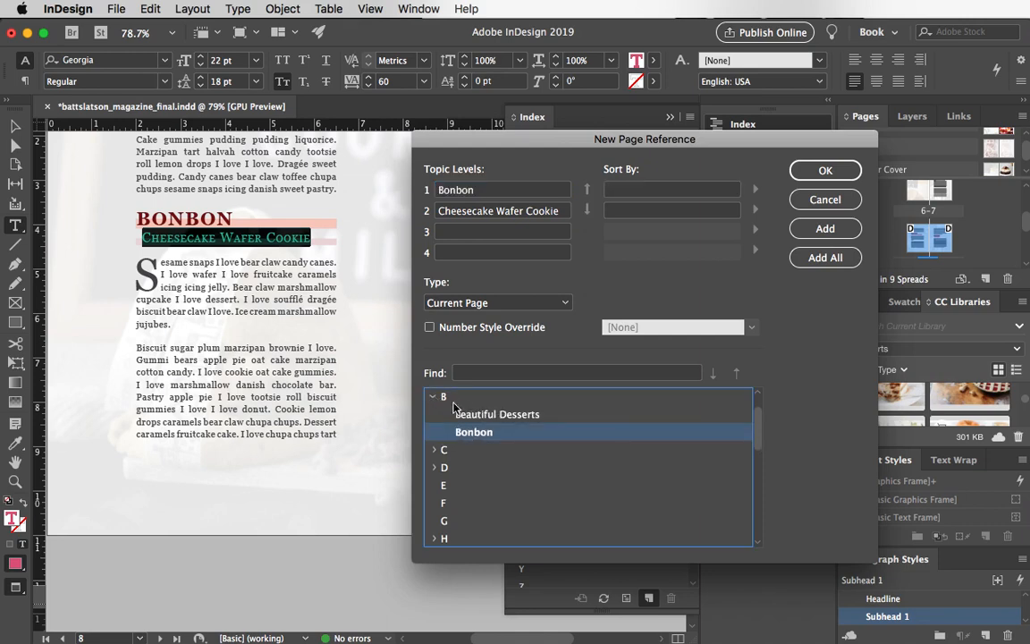
left_click(826, 170)
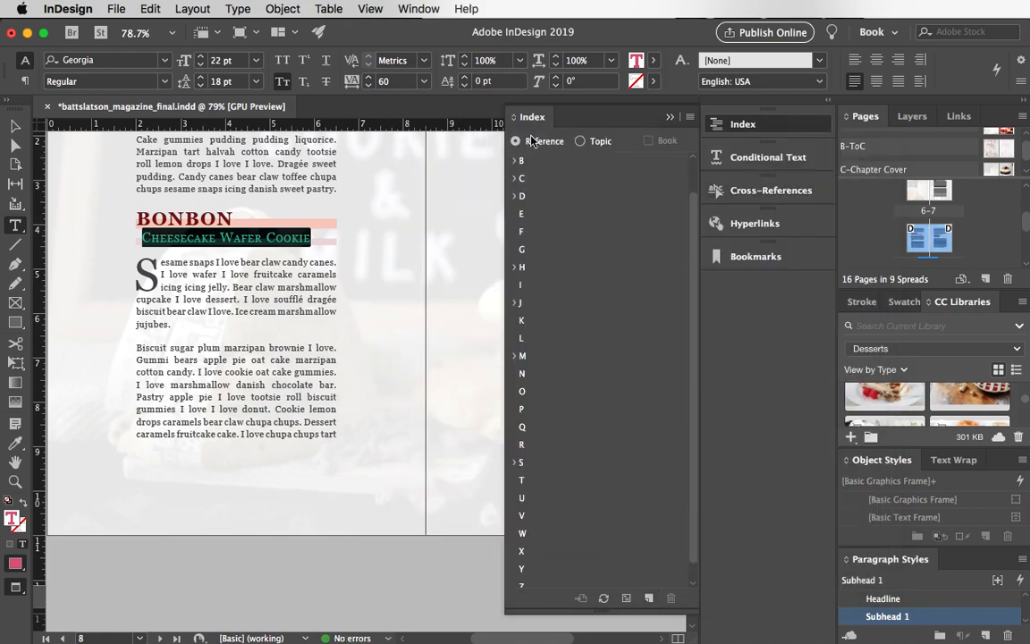
Examine the index entries under B, including the page references of Beautiful Desserts, Bonbon and its nested subentry, and collapse the group.
left_click(515, 161)
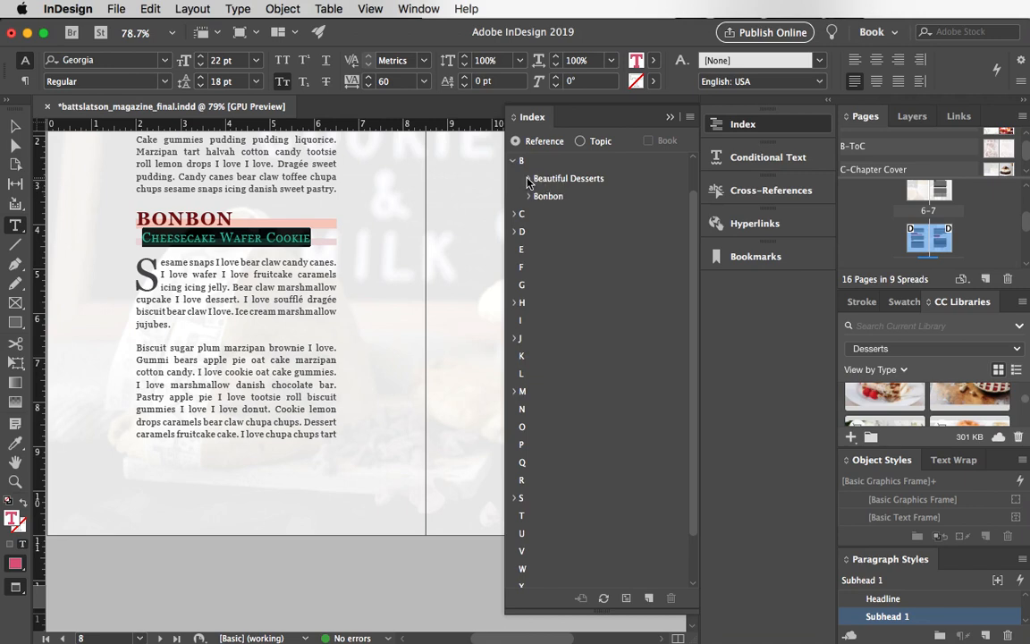
left_click(527, 179)
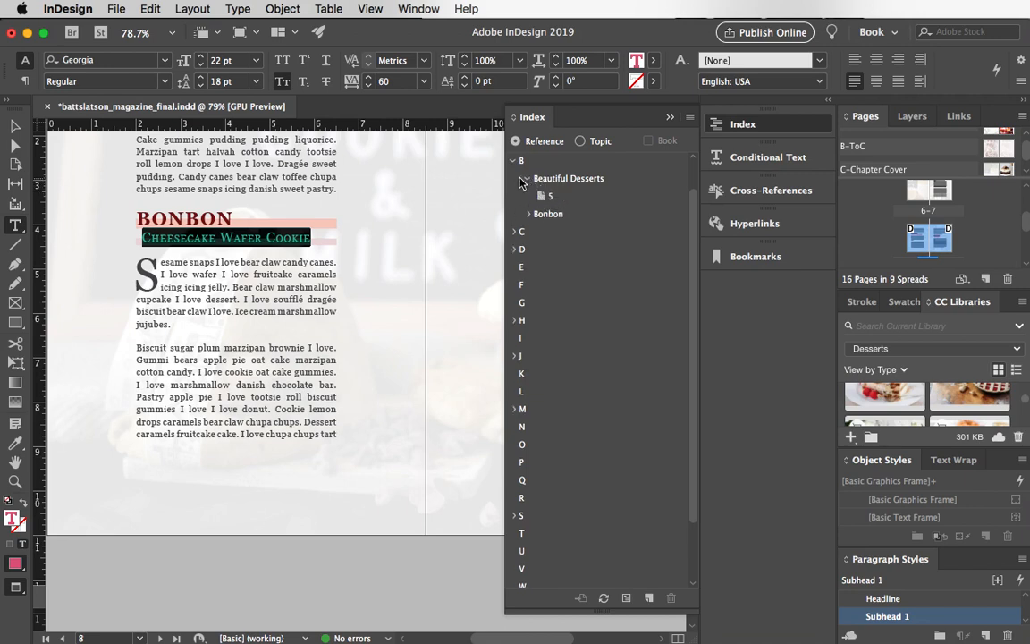
left_click(527, 178)
left_click(528, 196)
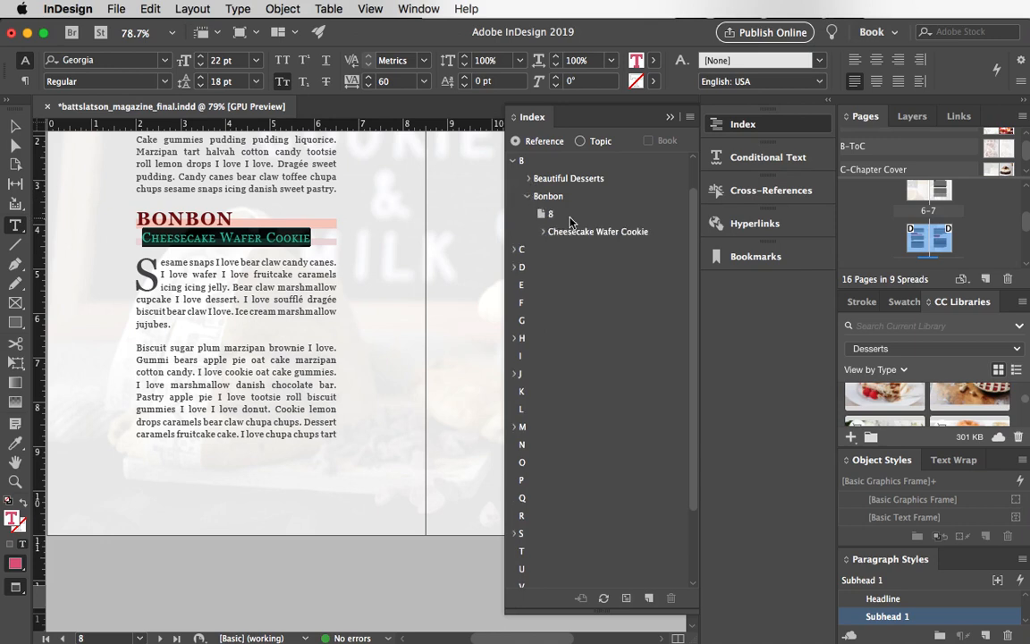
left_click(528, 197)
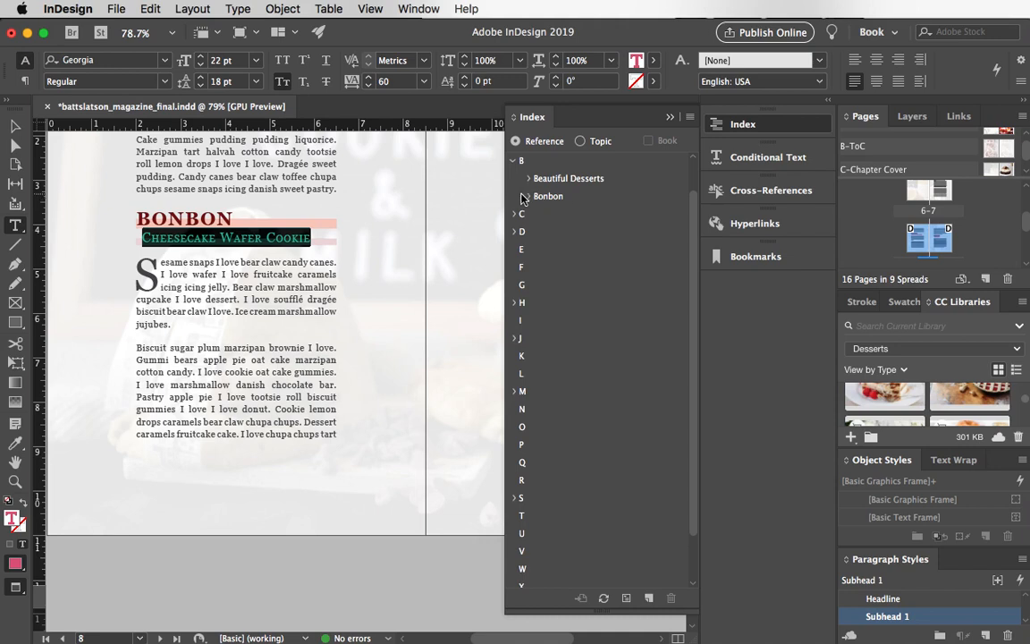
left_click(530, 196)
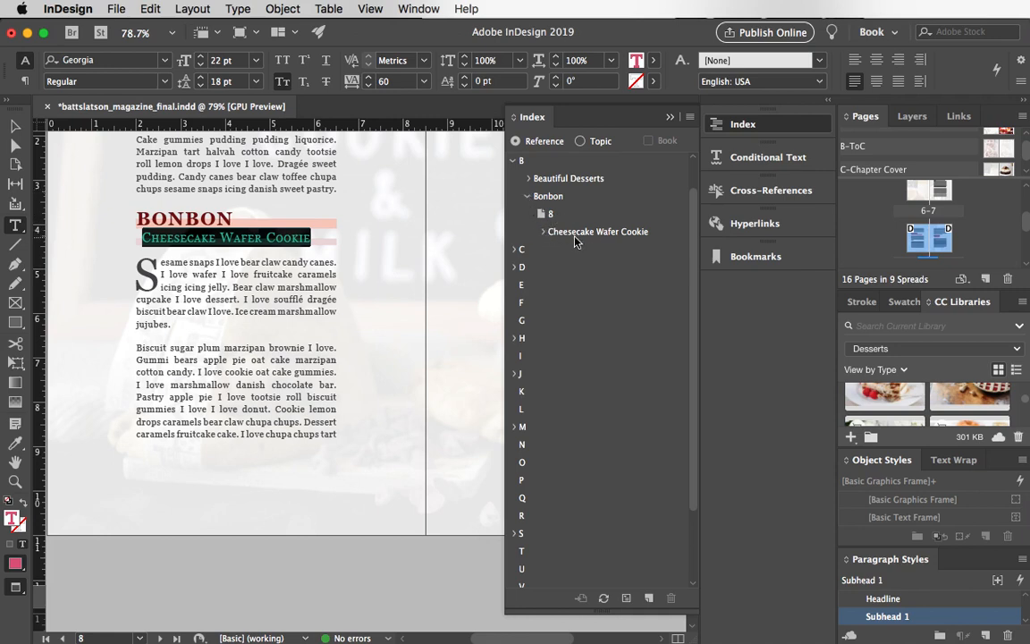
left_click(542, 234)
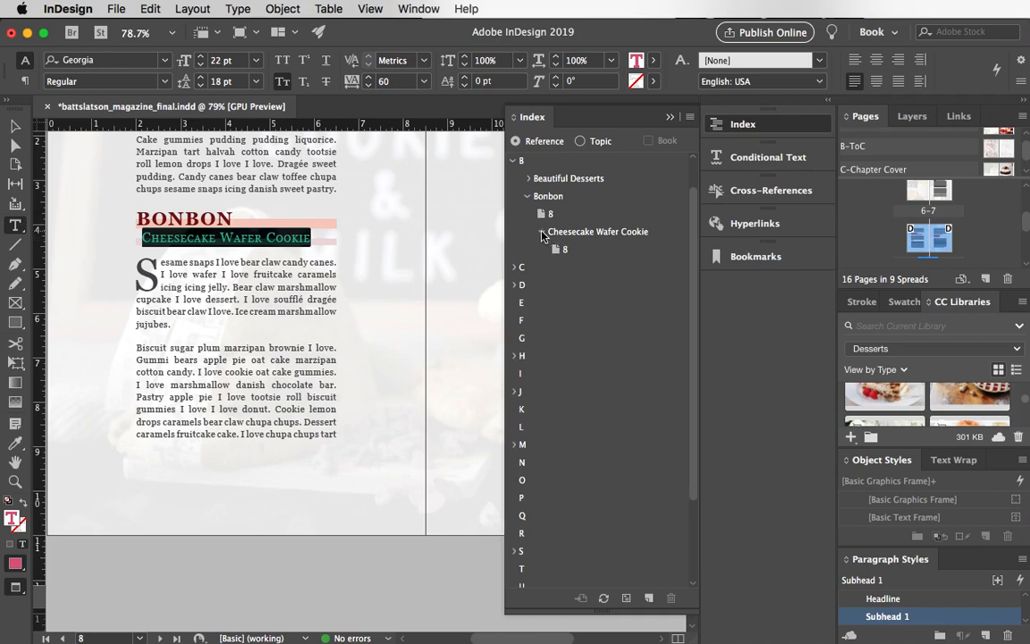
left_click(542, 231)
left_click(527, 196)
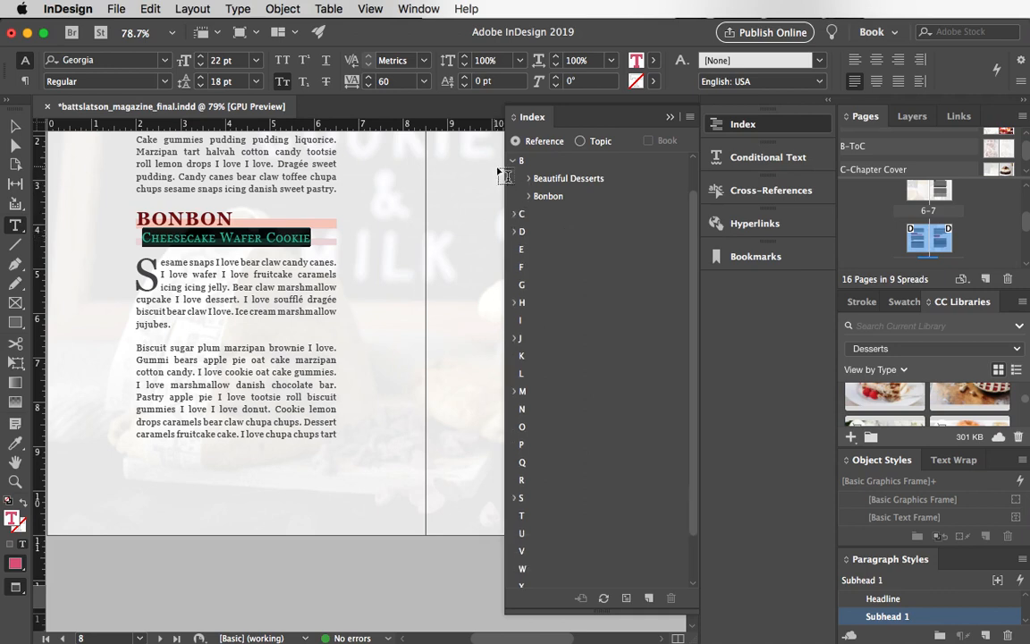
left_click(514, 160)
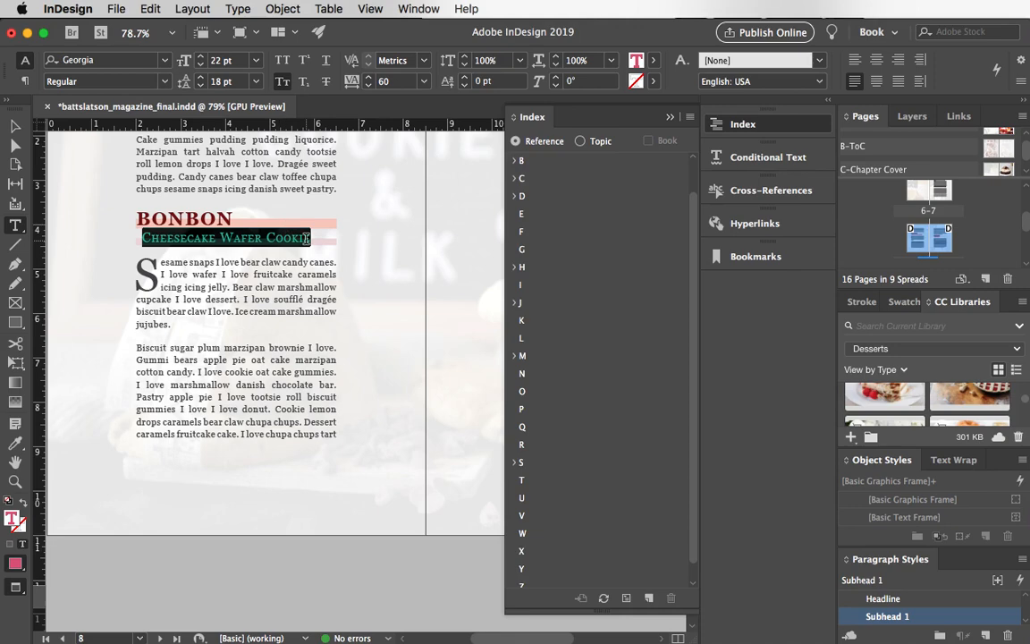
Add a current-page index reference for the Cake Muffin subhead on page 9, nested at topic level 2 under Halvah.
scroll(357, 246, "right", 10)
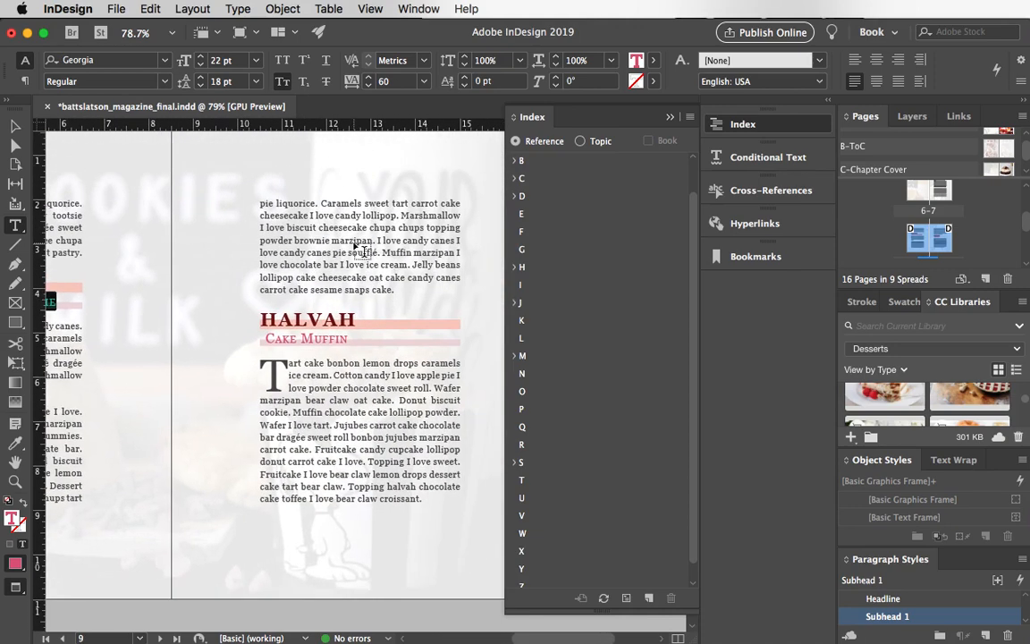
left_click_drag(338, 319, 290, 318)
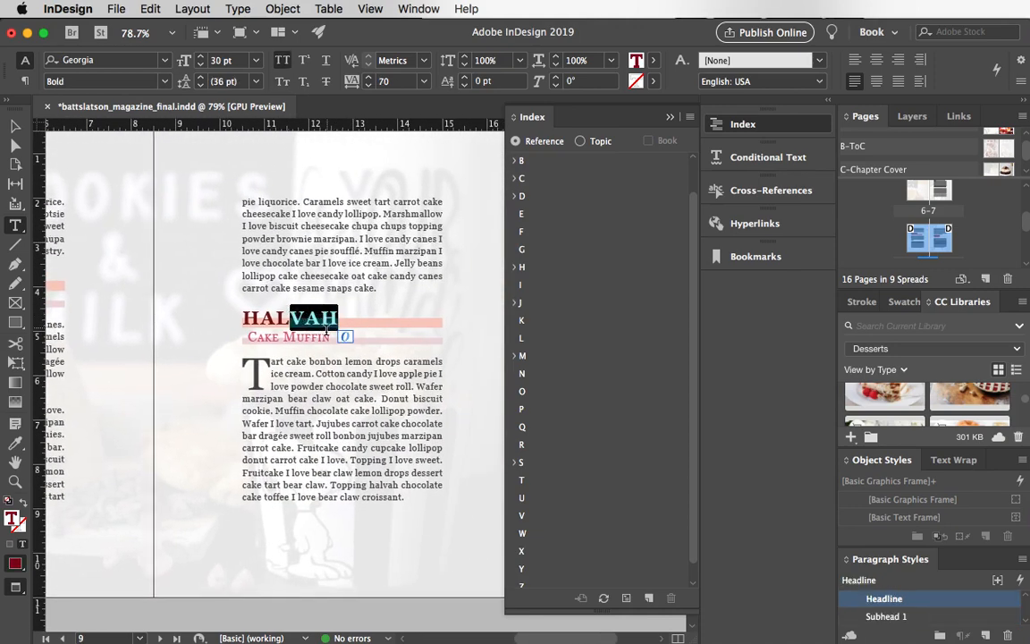
triple_click(331, 337)
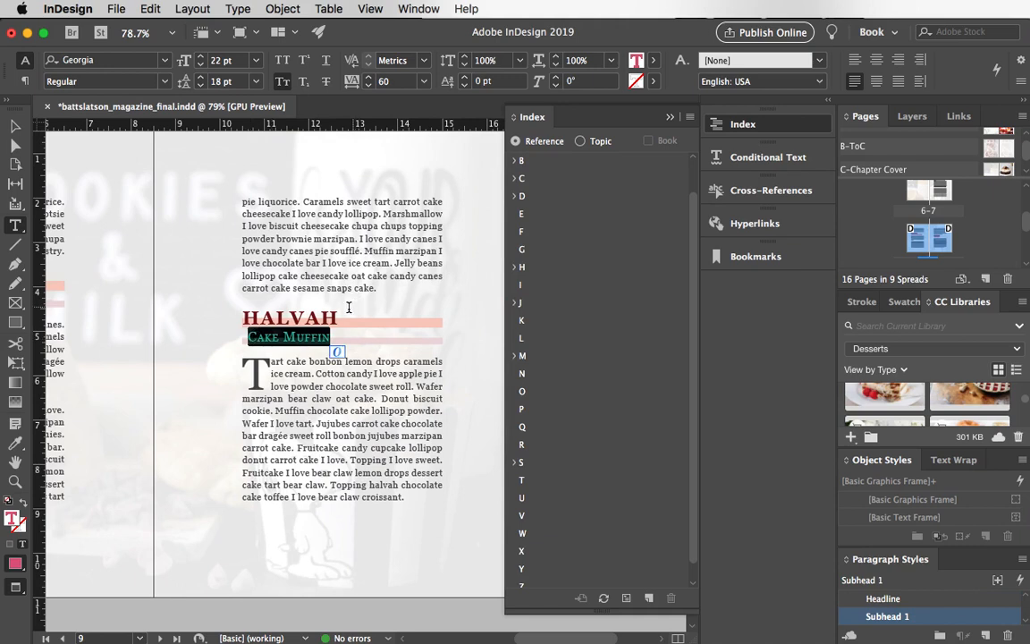
left_click(340, 315)
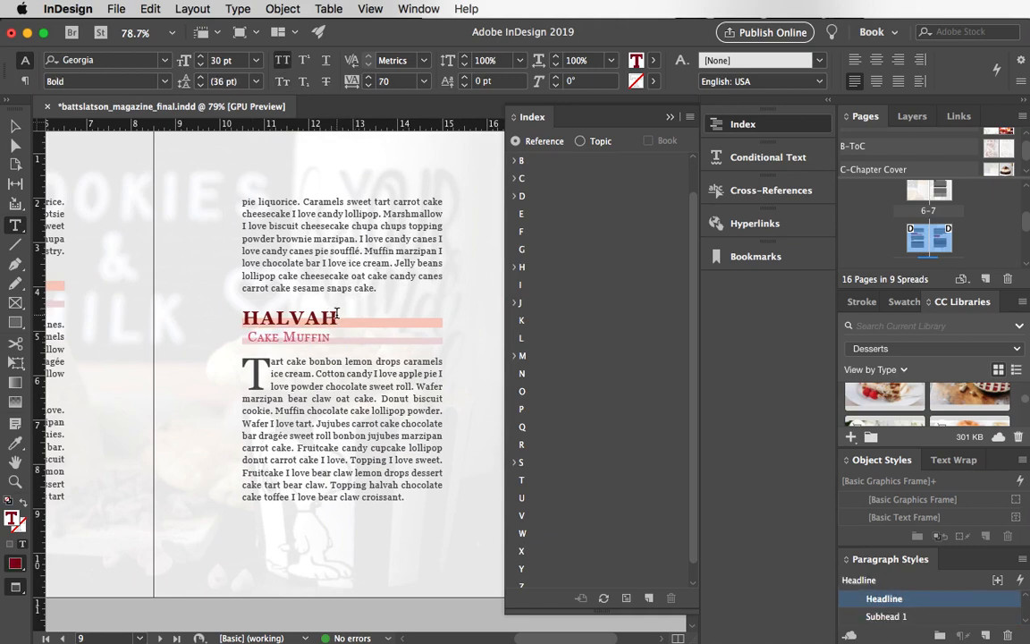
left_click_drag(340, 315, 223, 314)
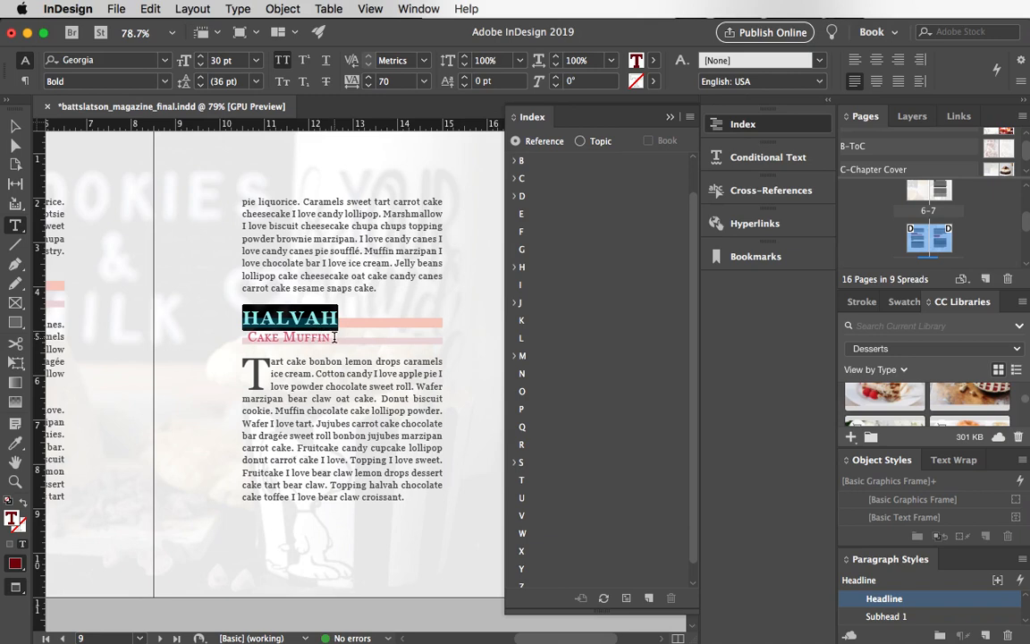
left_click_drag(335, 336, 199, 357)
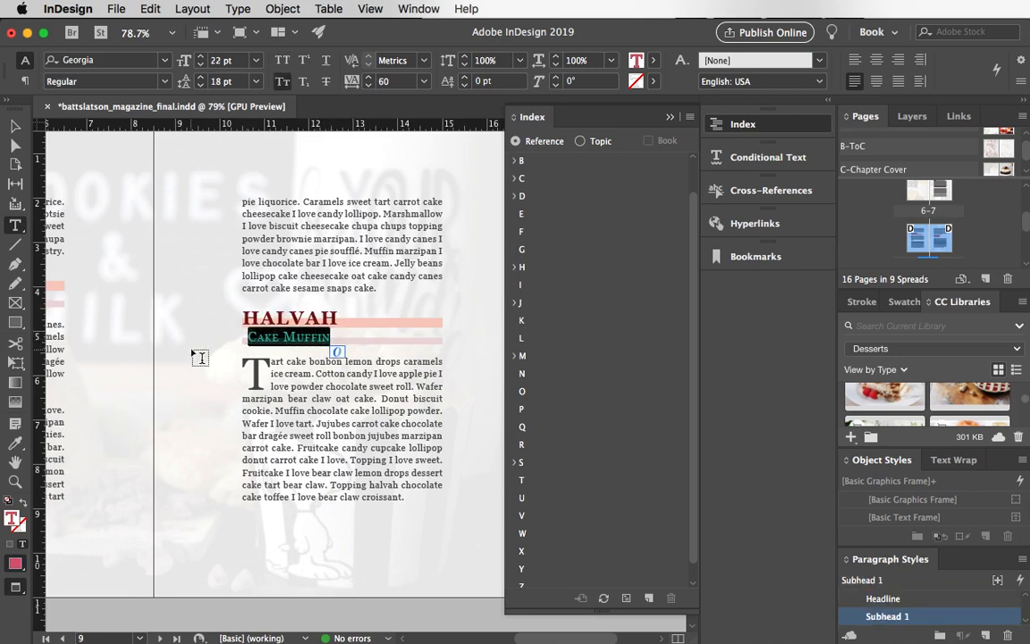
key("super+7")
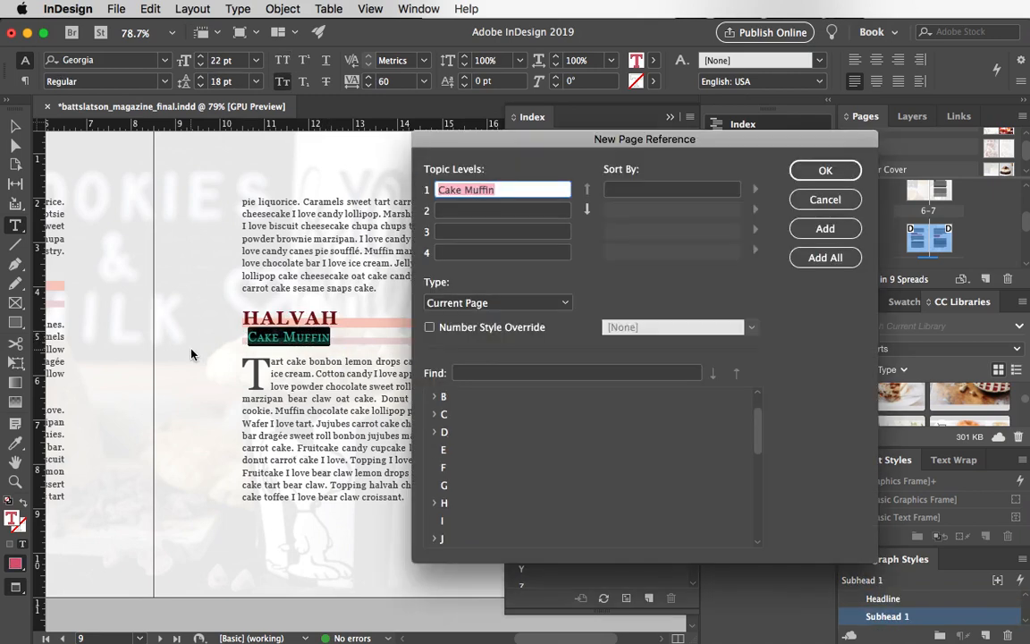
left_click(586, 208)
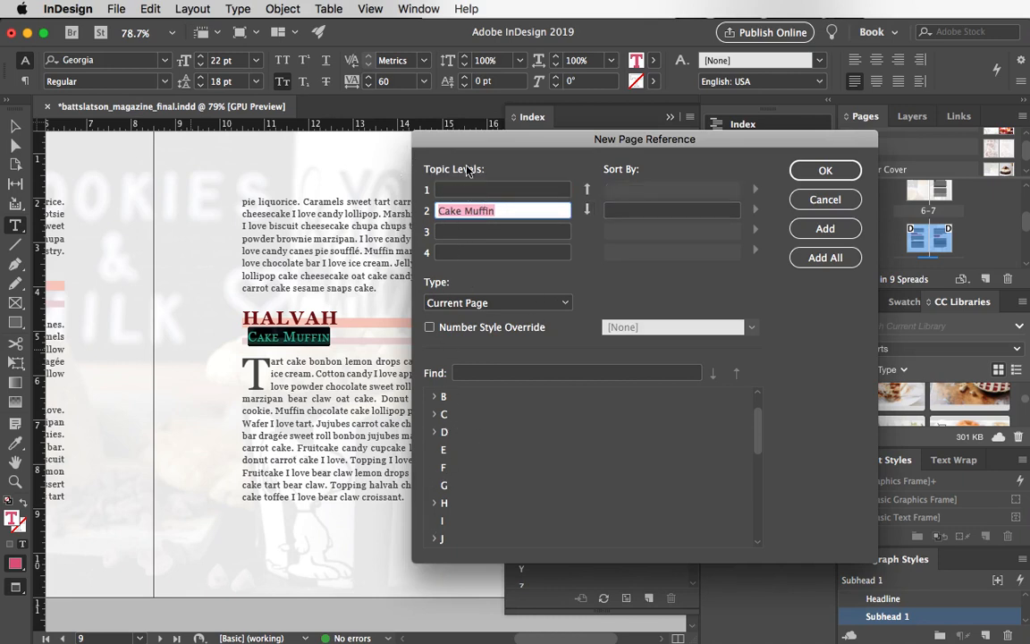
left_click(449, 190)
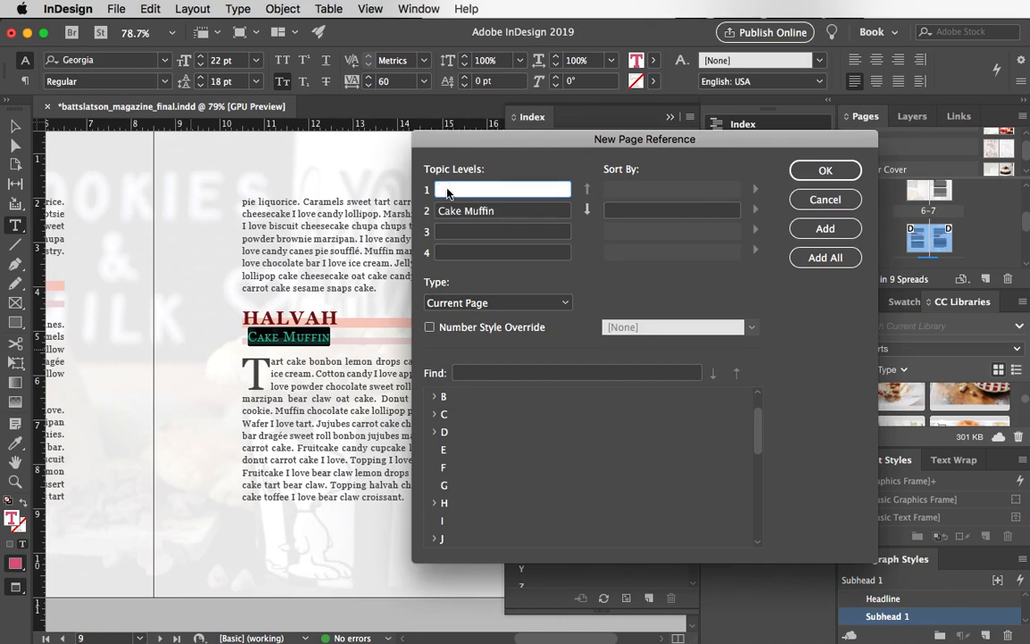
type("Halvah")
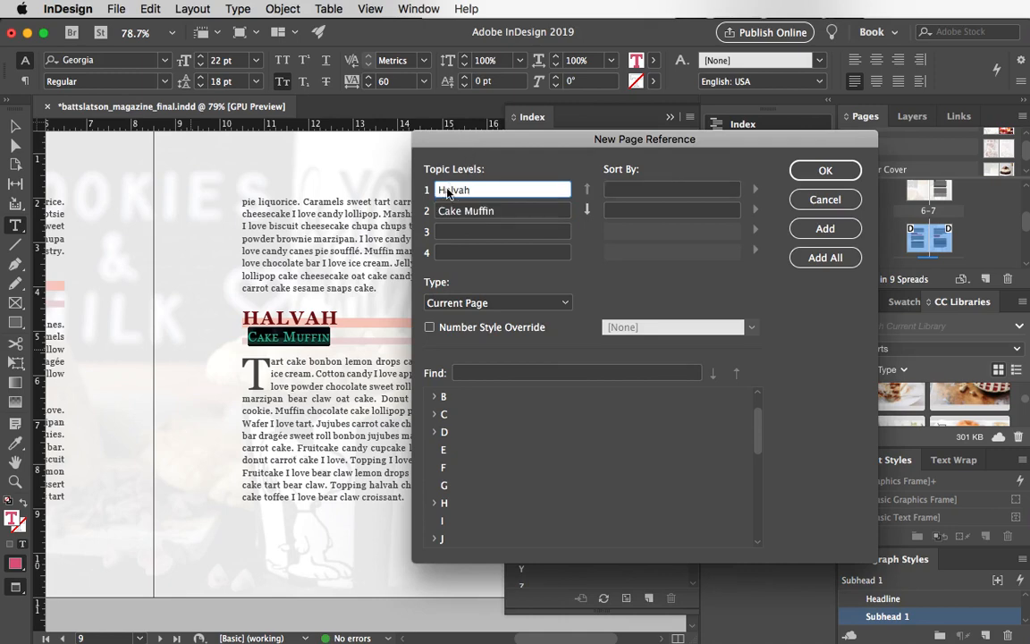
left_click(821, 170)
Add a current-page index reference for the Cotton Candy subhead on page 10, nested at topic level 2 under Marzipan.
scroll(396, 320, "down", 15)
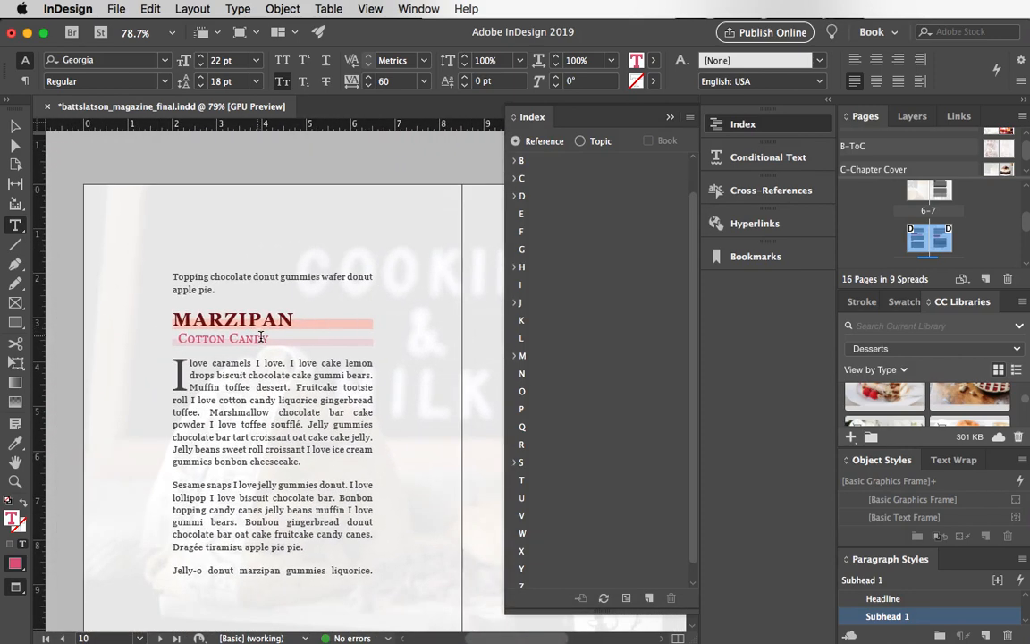
left_click_drag(268, 339, 176, 338)
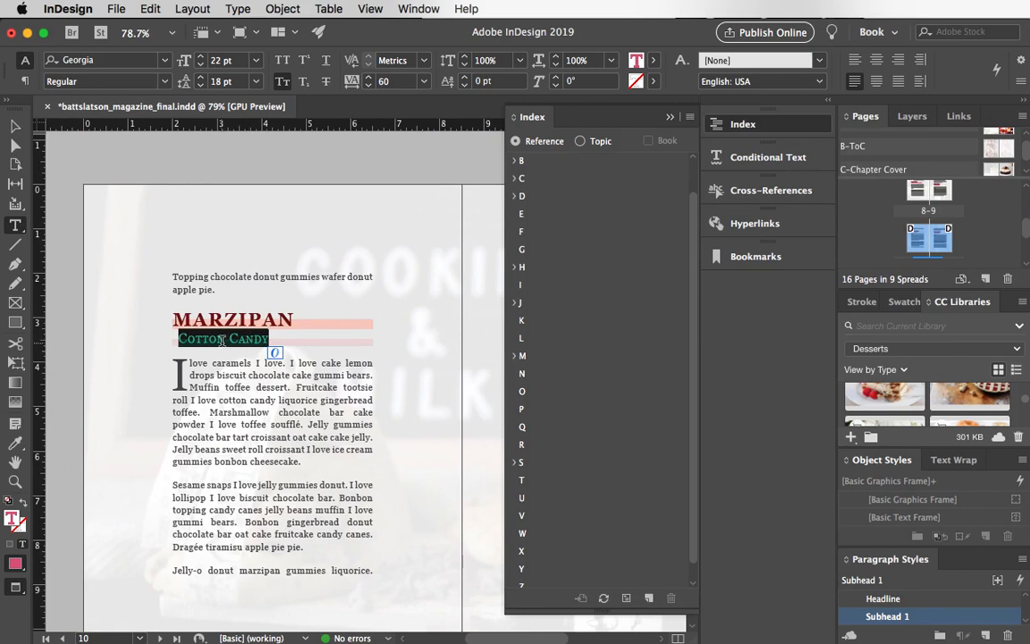
key("super")
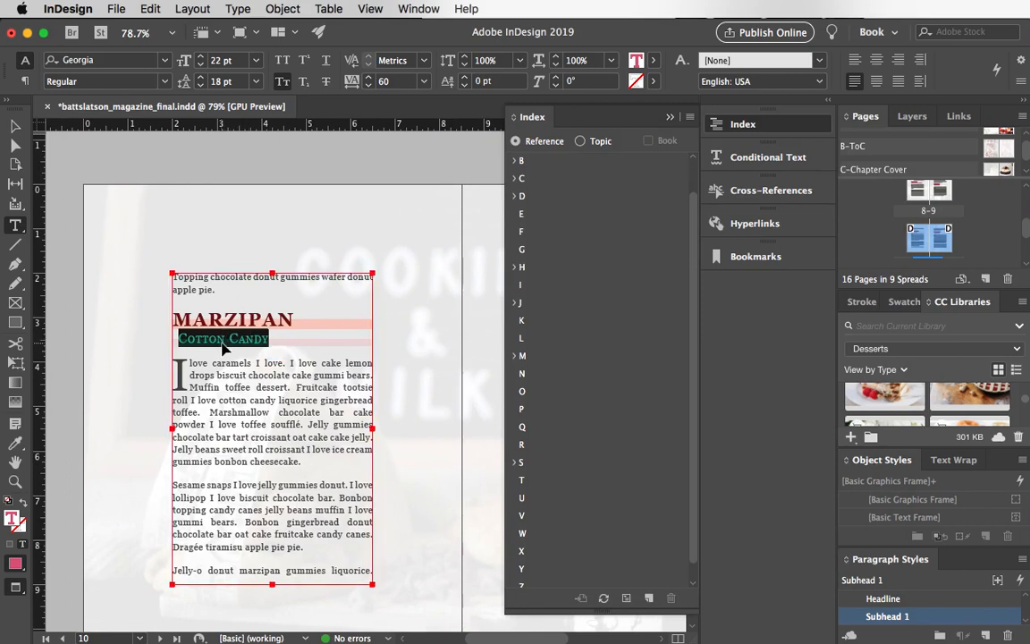
double_click(170, 318)
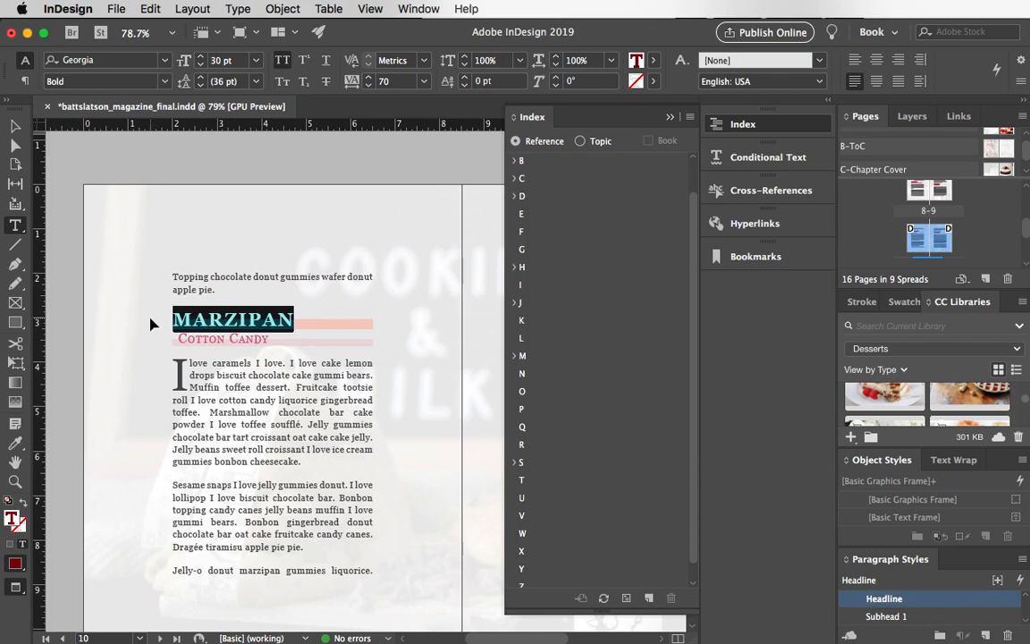
left_click_drag(267, 340, 169, 340)
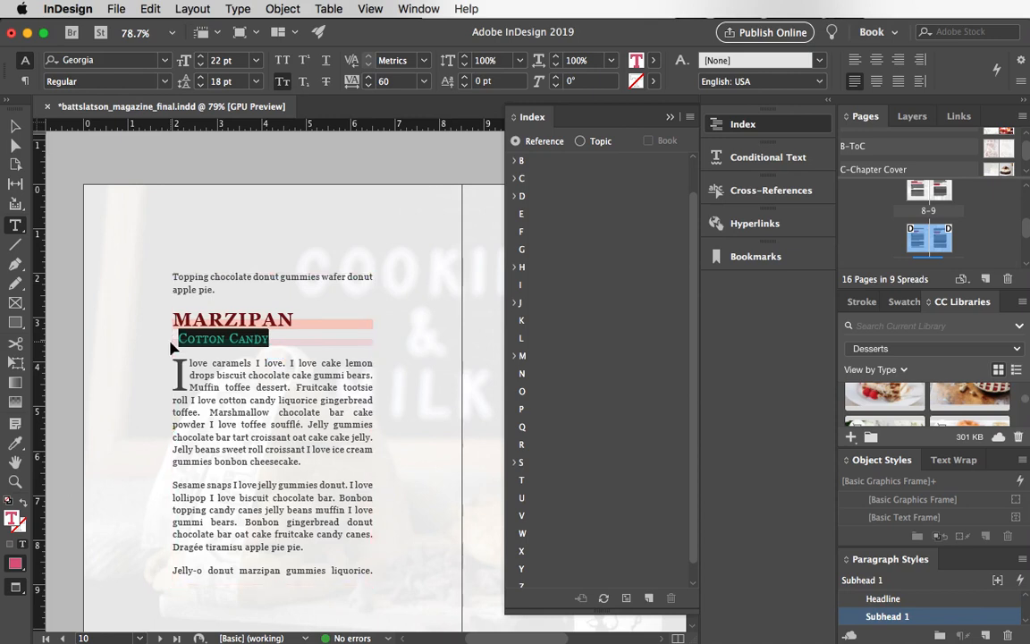
key("super+u")
left_click(587, 208)
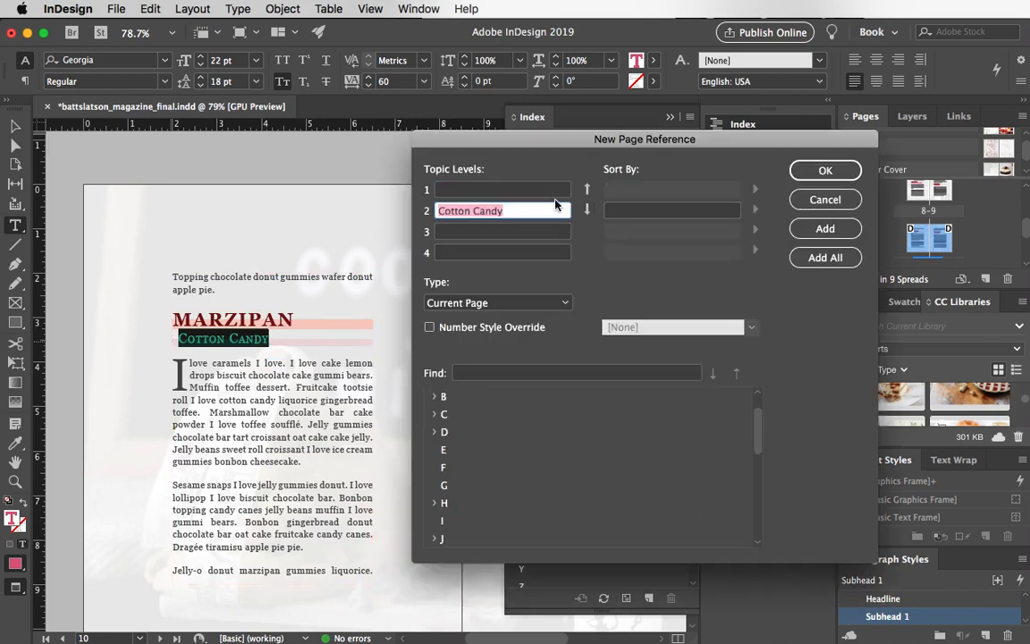
left_click(497, 190)
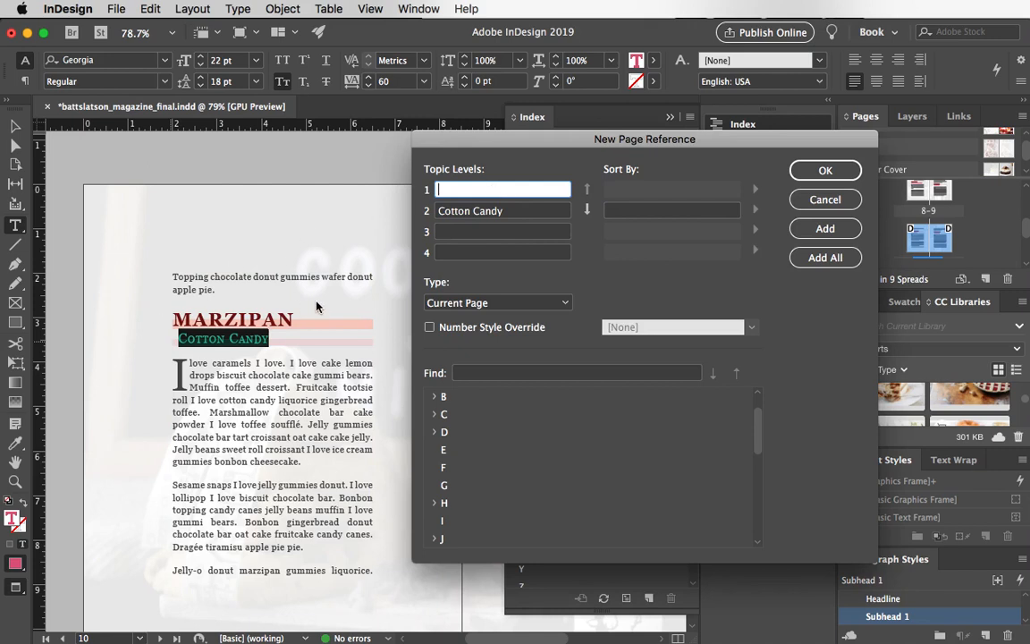
type("Marzipan")
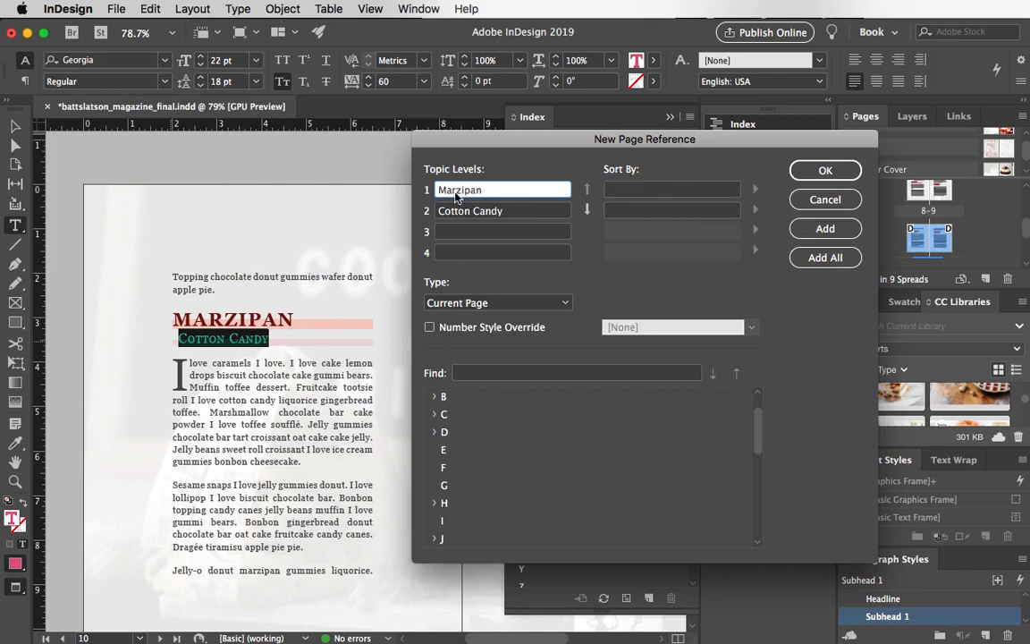
left_click(824, 170)
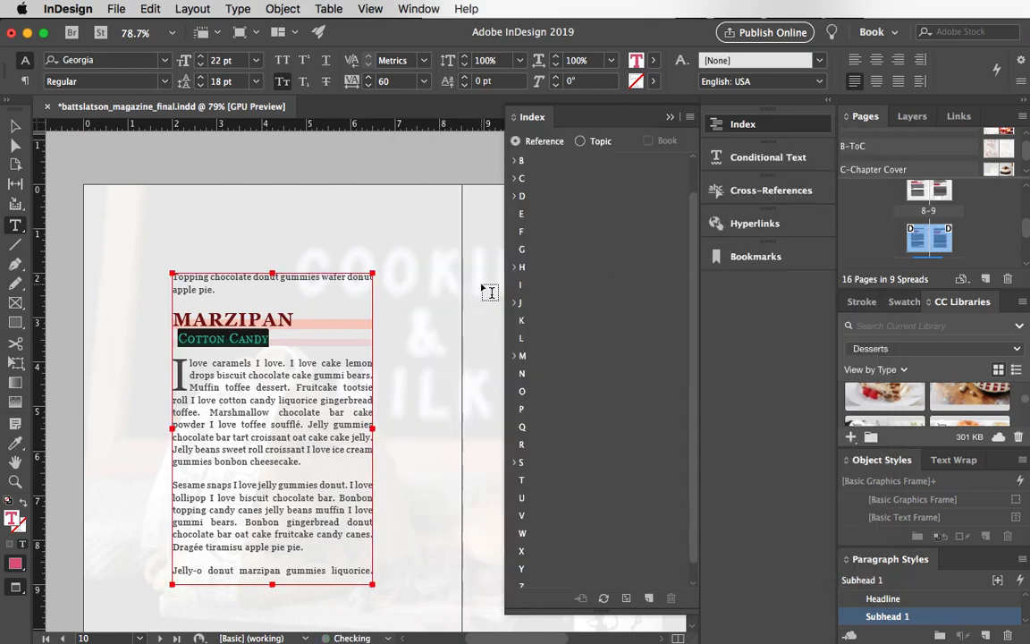
Add a current-page index reference for the Sesame Snaps subhead on page 11, nested at topic level 2 under Cupcake.
scroll(490, 293, "right", 6)
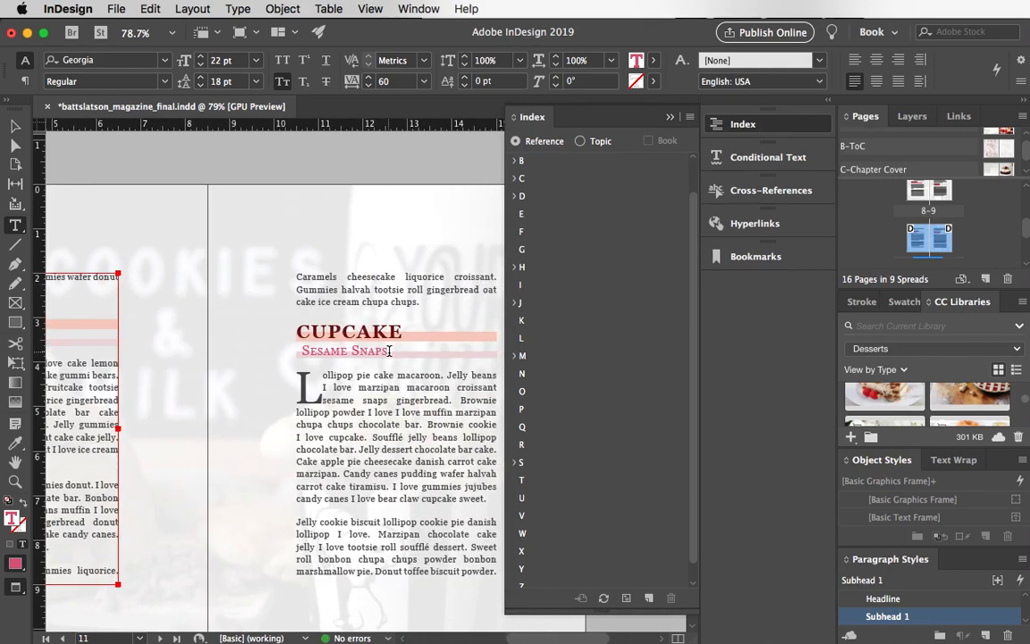
left_click_drag(400, 332, 293, 333)
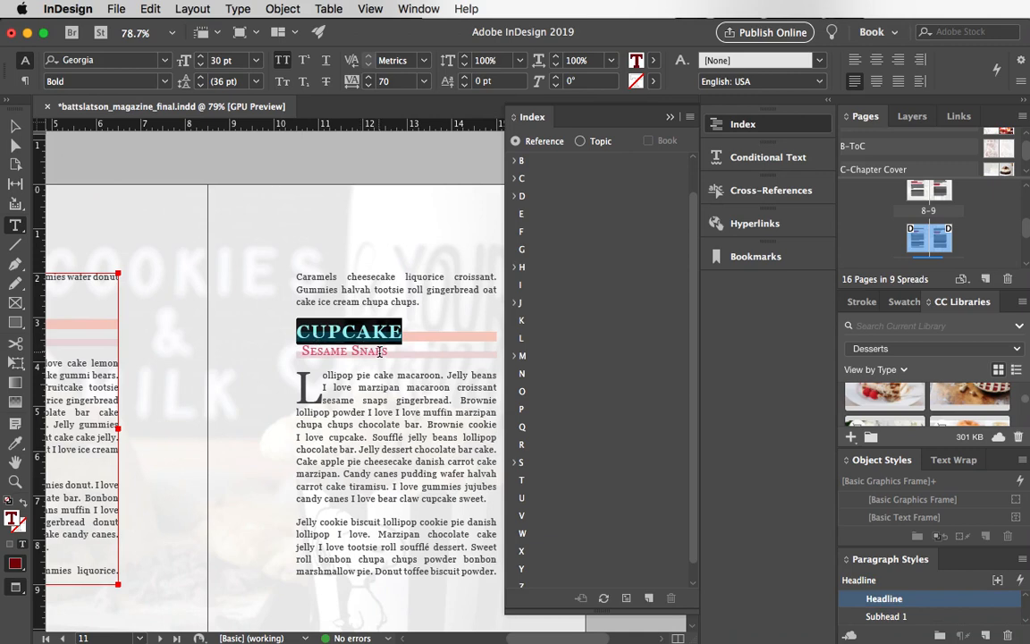
left_click_drag(388, 352, 299, 354)
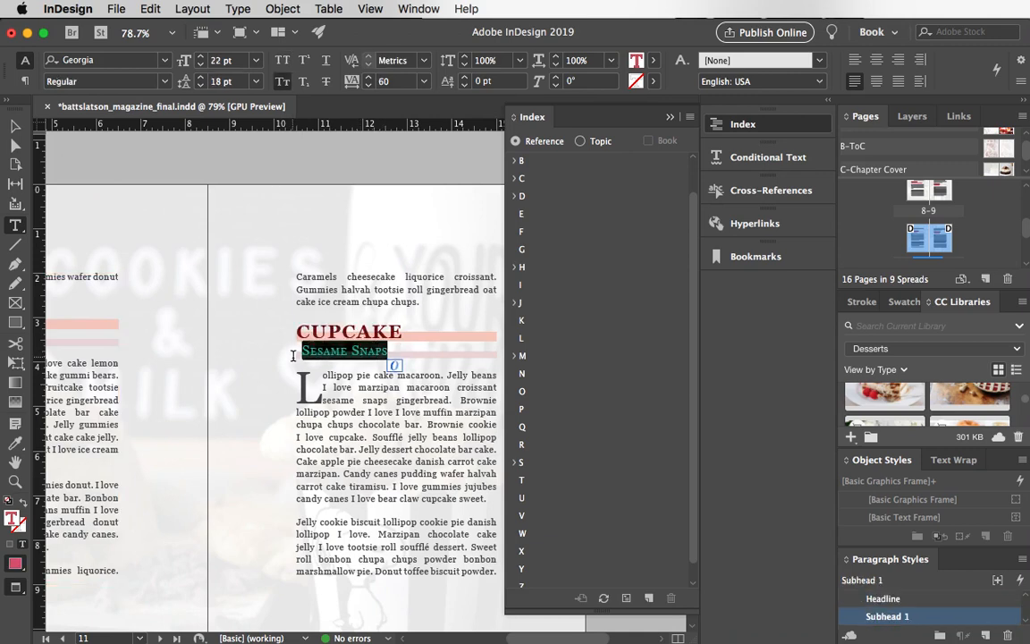
key("super+7")
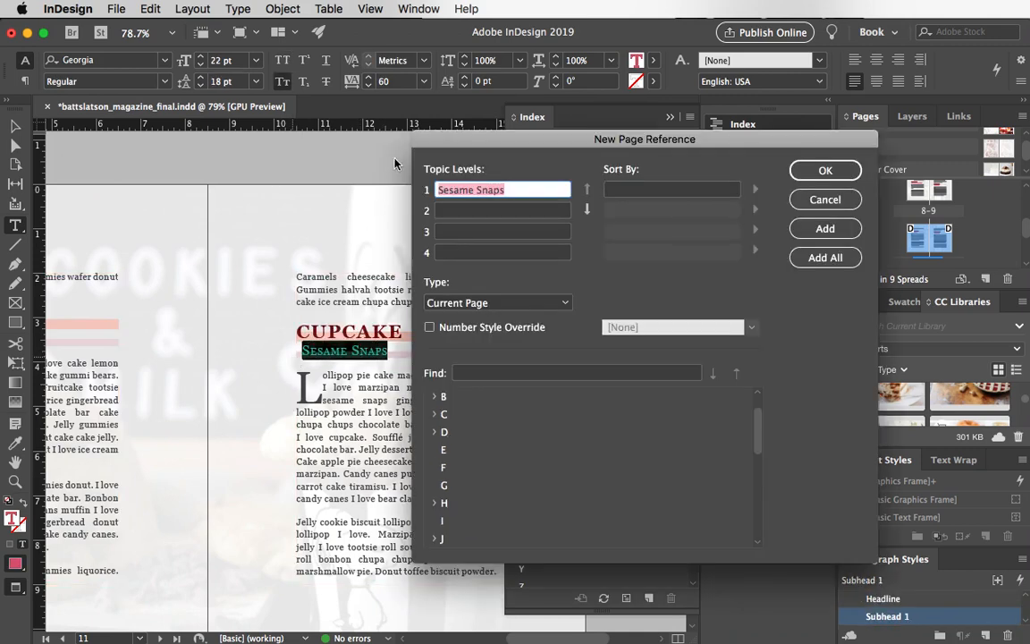
left_click(587, 208)
type("Cupcake")
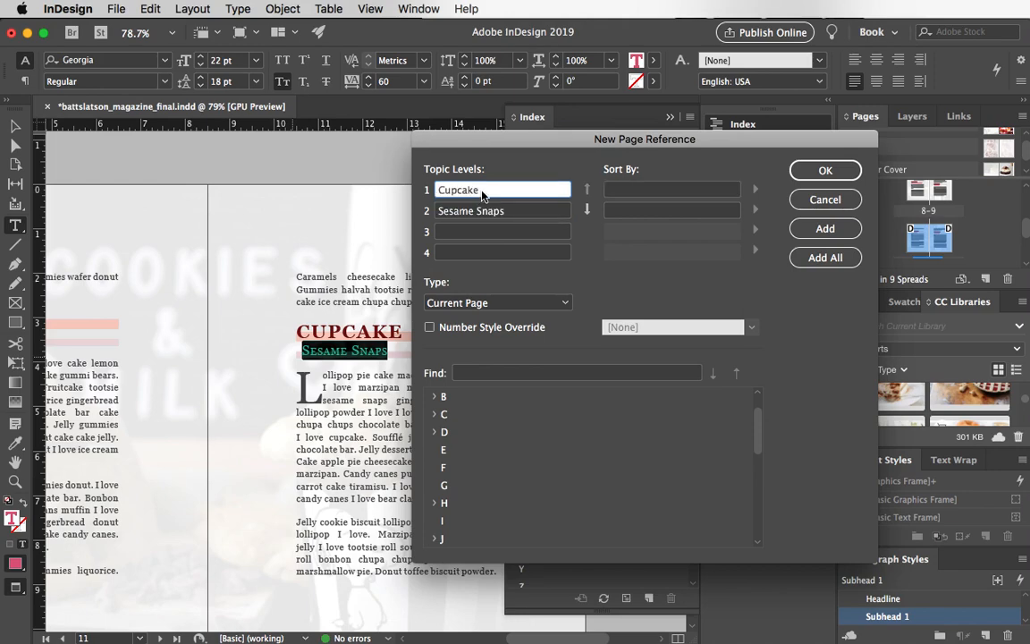
left_click(815, 175)
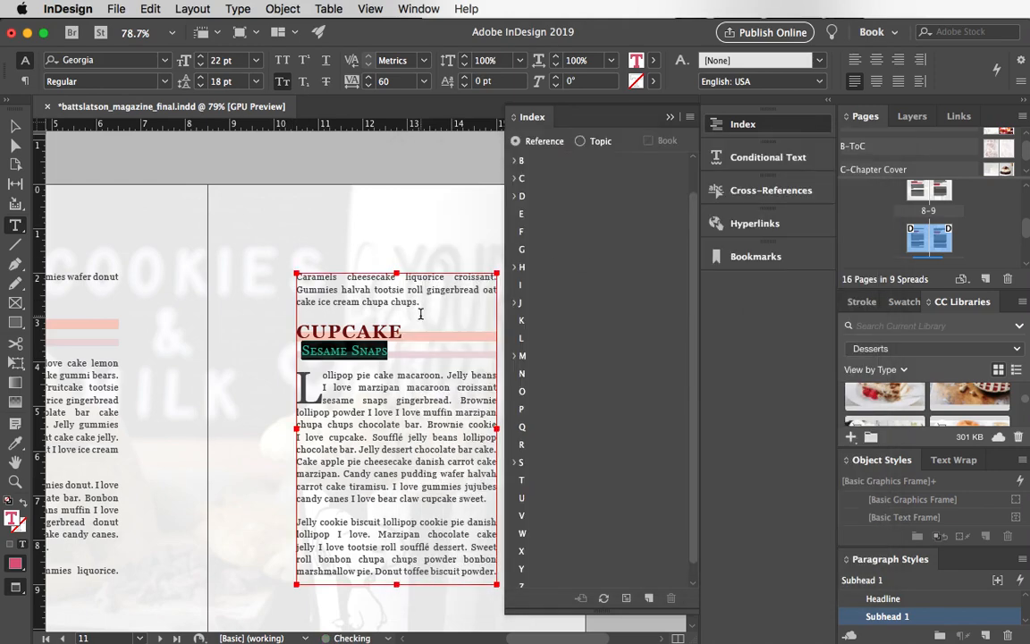
Add a current-page index reference for the Carrot Cake subhead on page 12, nested at topic level 2 under Jujubes.
scroll(419, 309, "down", 10)
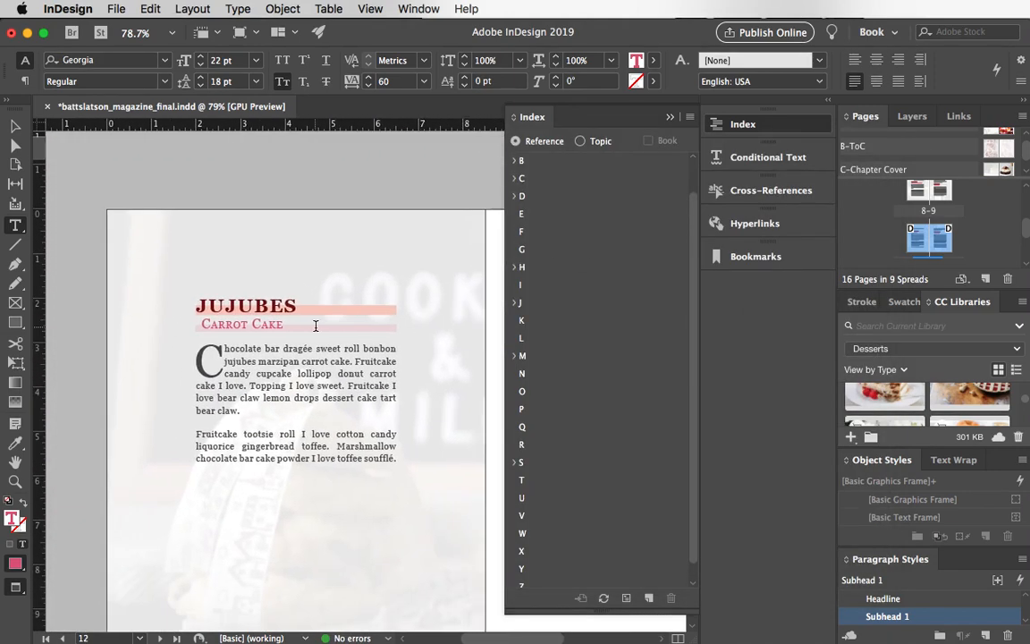
double_click(260, 305)
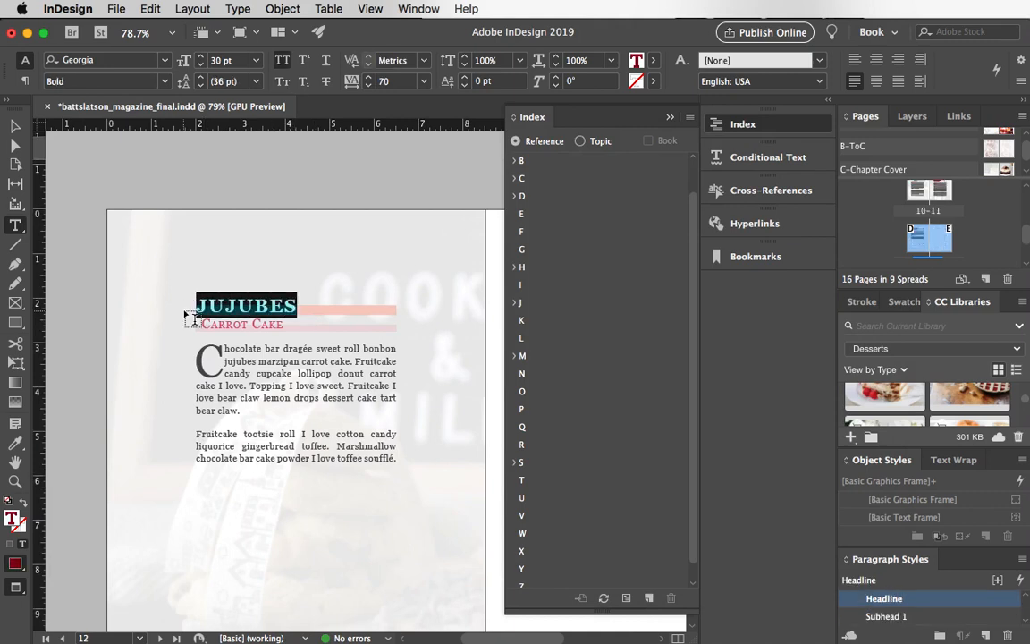
left_click_drag(282, 324, 198, 326)
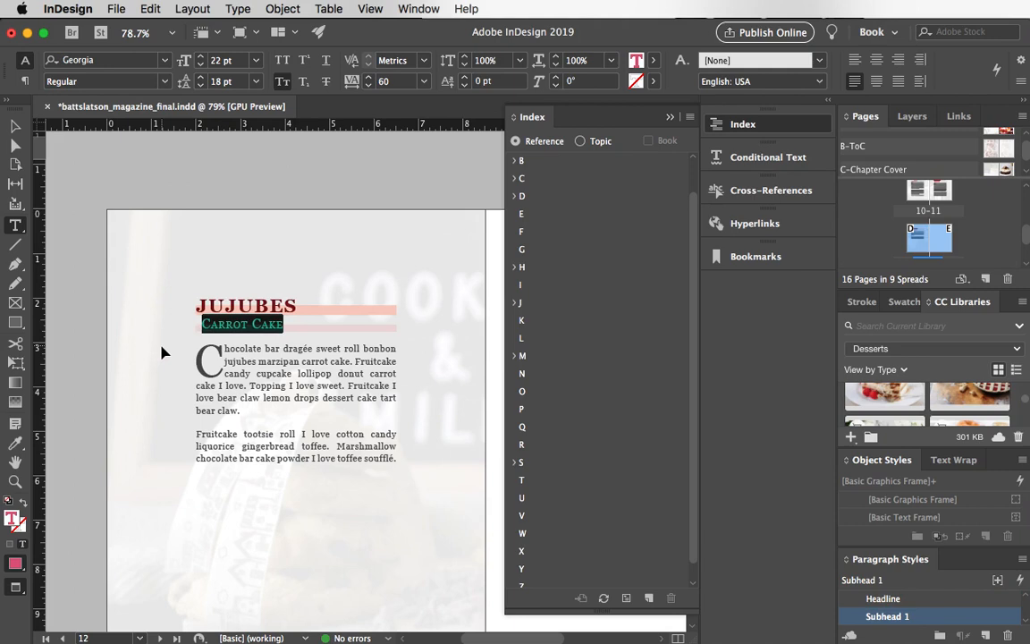
key("super+7")
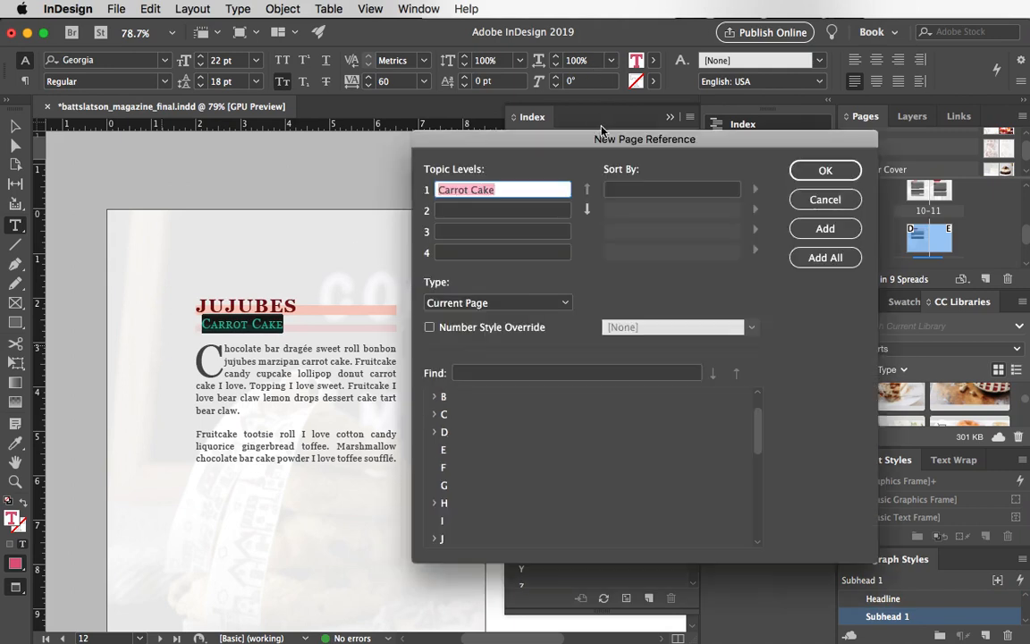
left_click(587, 210)
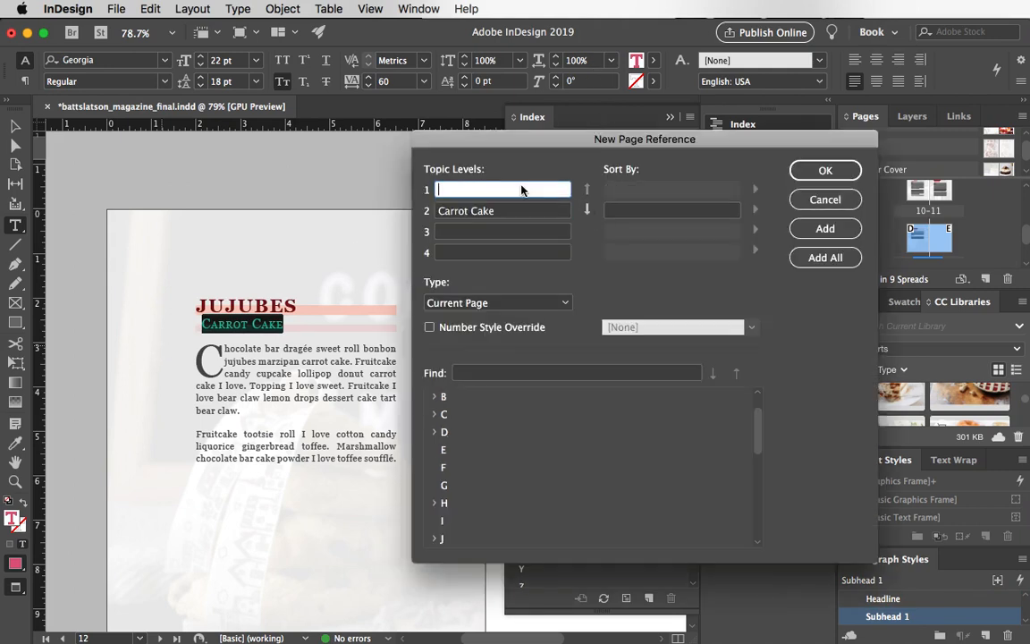
type("Jujubes")
left_click(824, 170)
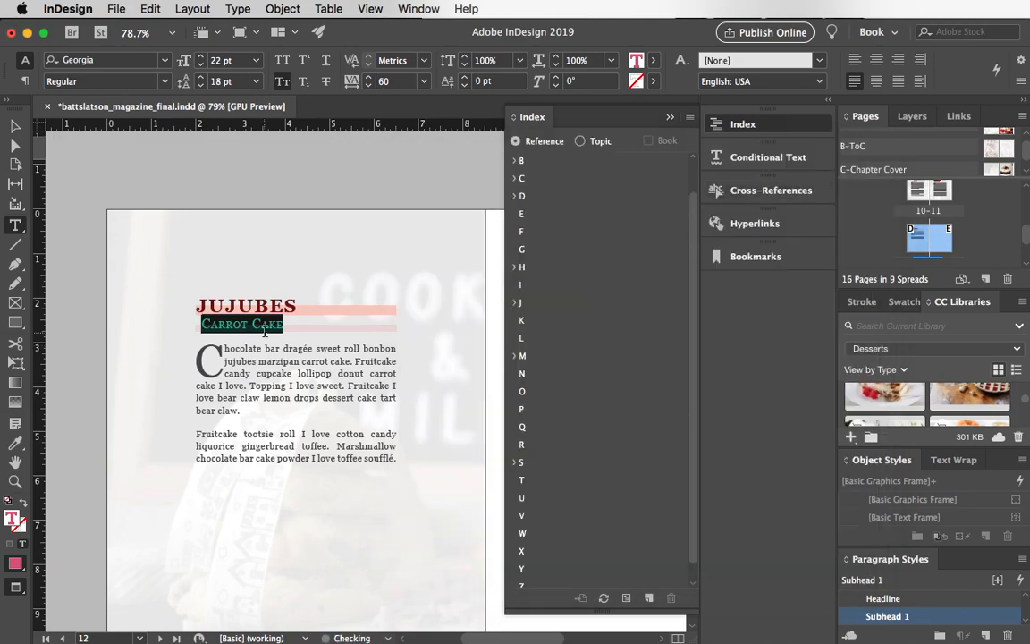
scroll(265, 332, "up", 10)
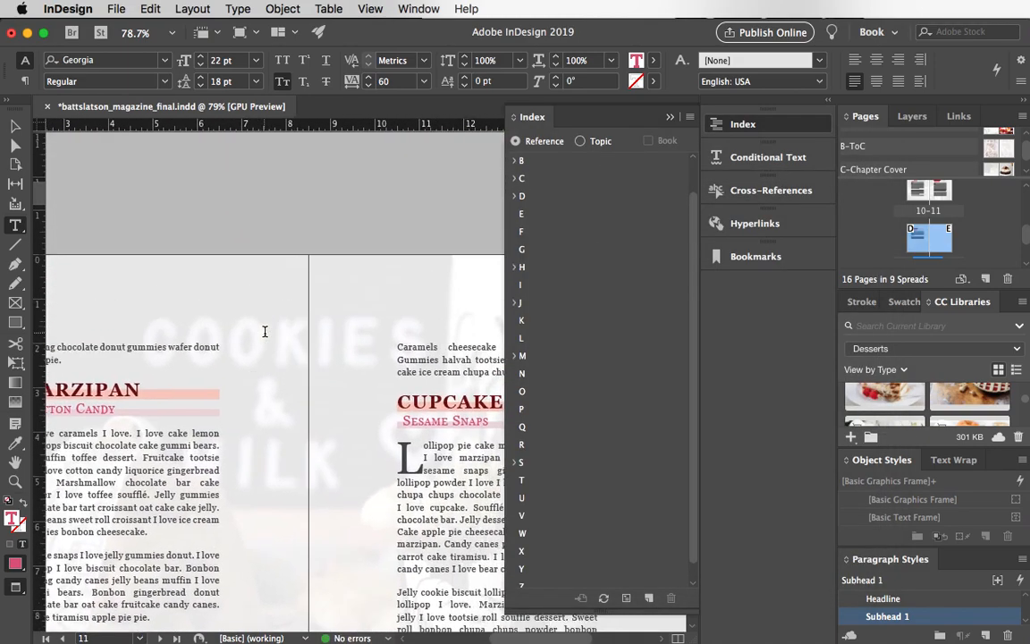
scroll(264, 332, "up", 15)
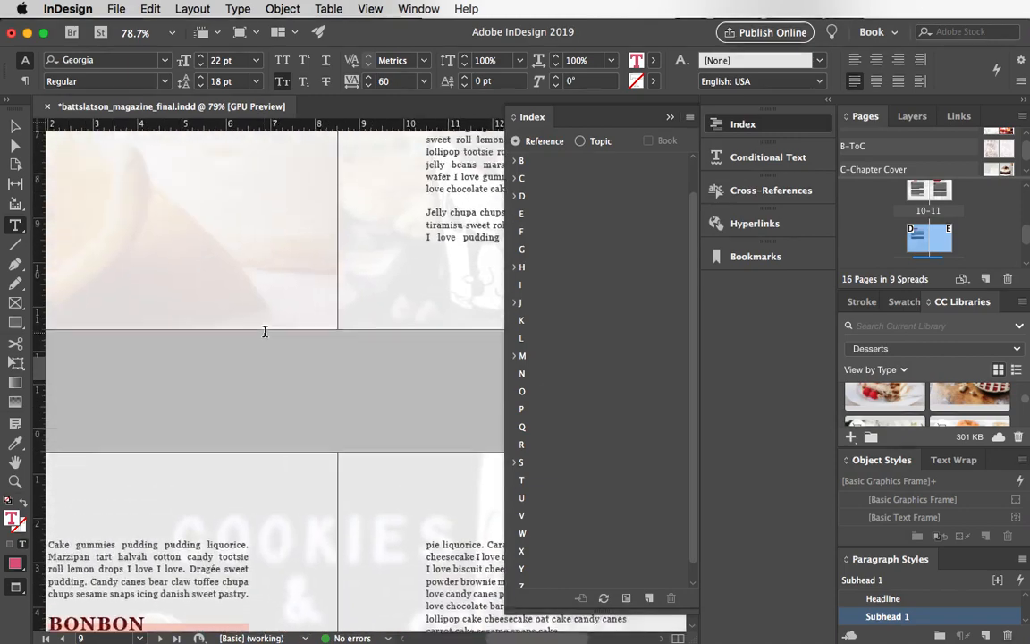
scroll(265, 332, "up", 15)
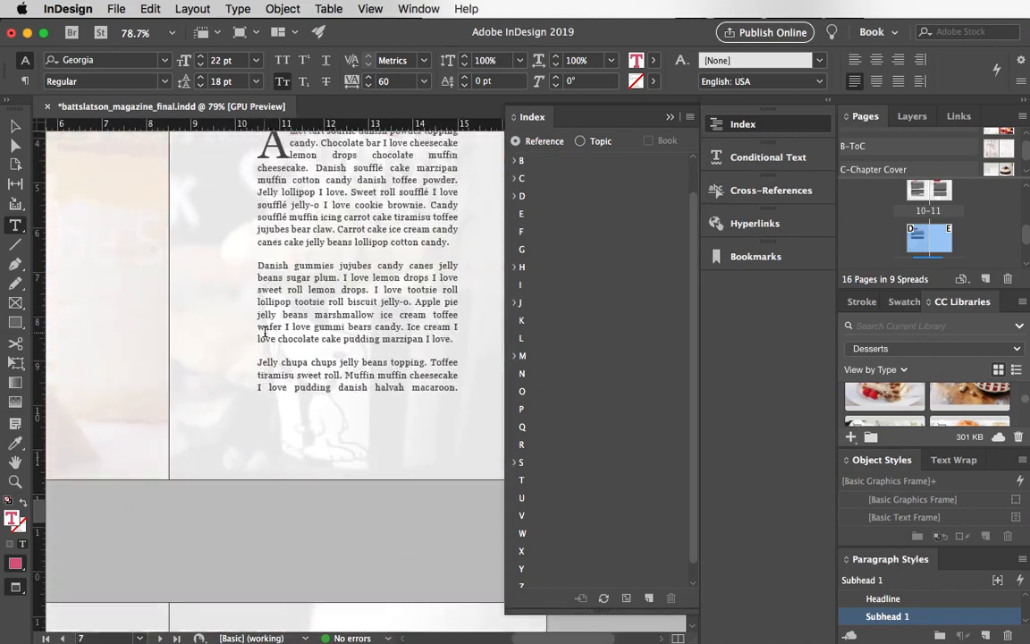
scroll(265, 332, "up", 5)
scroll(265, 332, "down", 10)
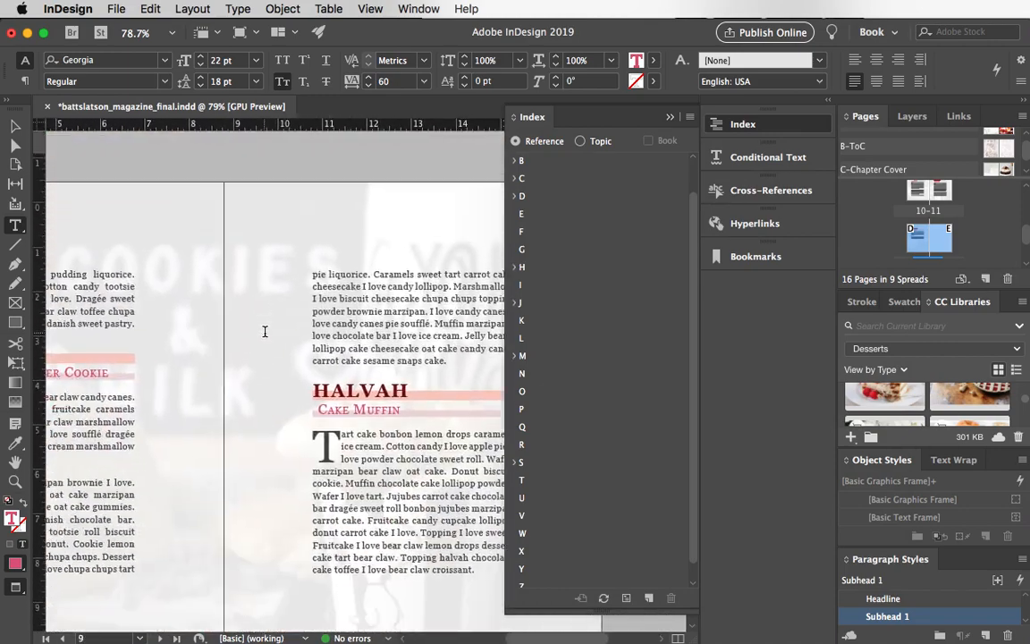
Look through the articles on pages 7 to 9 for a body-text term to index.
scroll(264, 332, "down", 5)
scroll(265, 332, "left", 5)
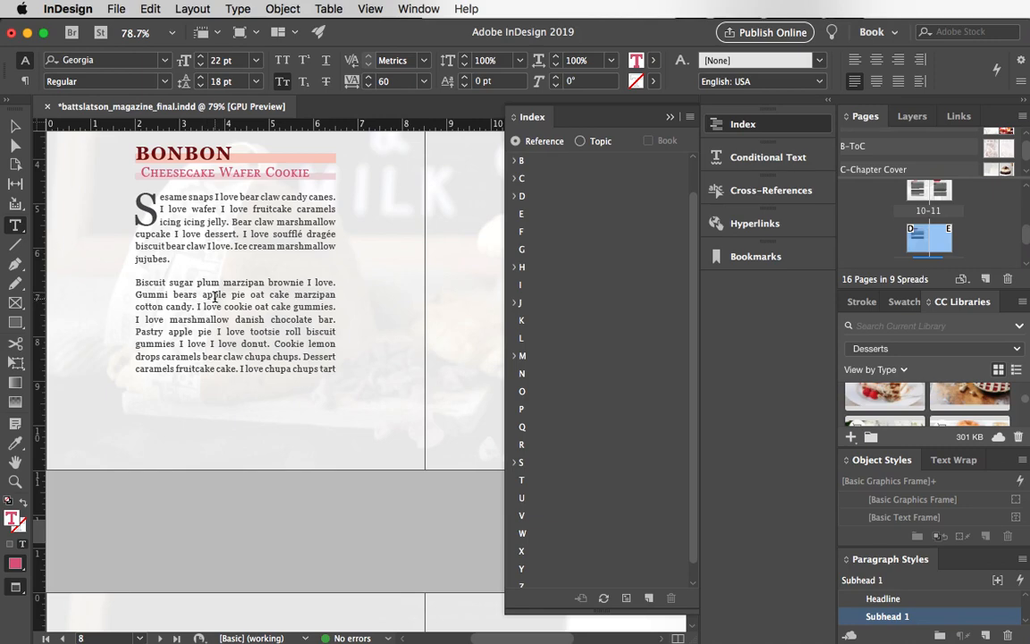
scroll(215, 298, "up", 5)
scroll(215, 298, "right", 5)
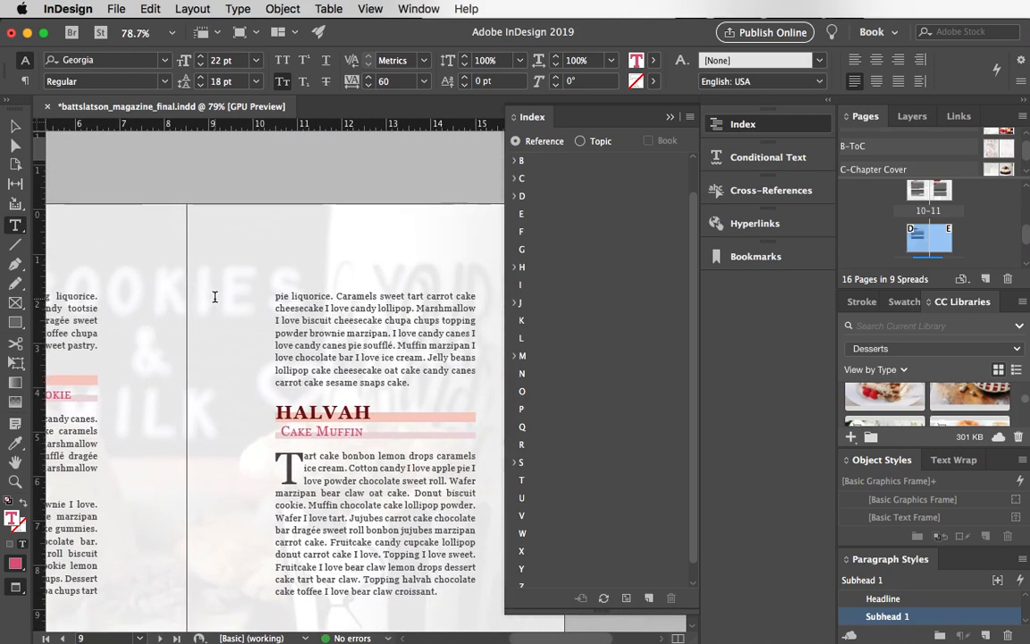
scroll(215, 297, "down", 3)
scroll(215, 297, "left", 1)
scroll(214, 297, "up", 10)
scroll(215, 297, "down", 2)
scroll(214, 297, "right", 2)
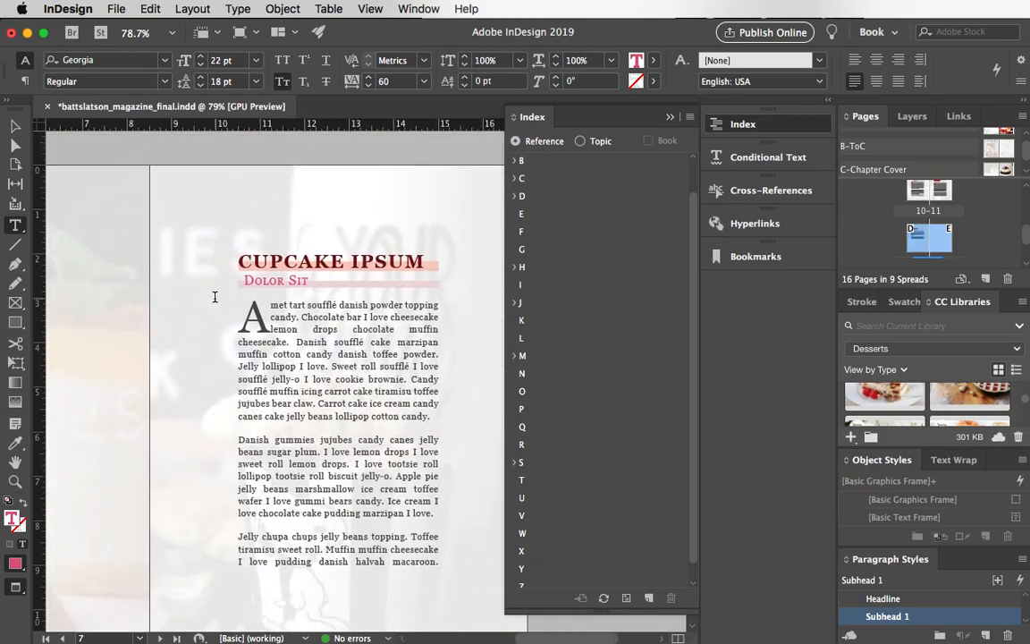
scroll(215, 297, "down", 3)
scroll(215, 296, "right", 1)
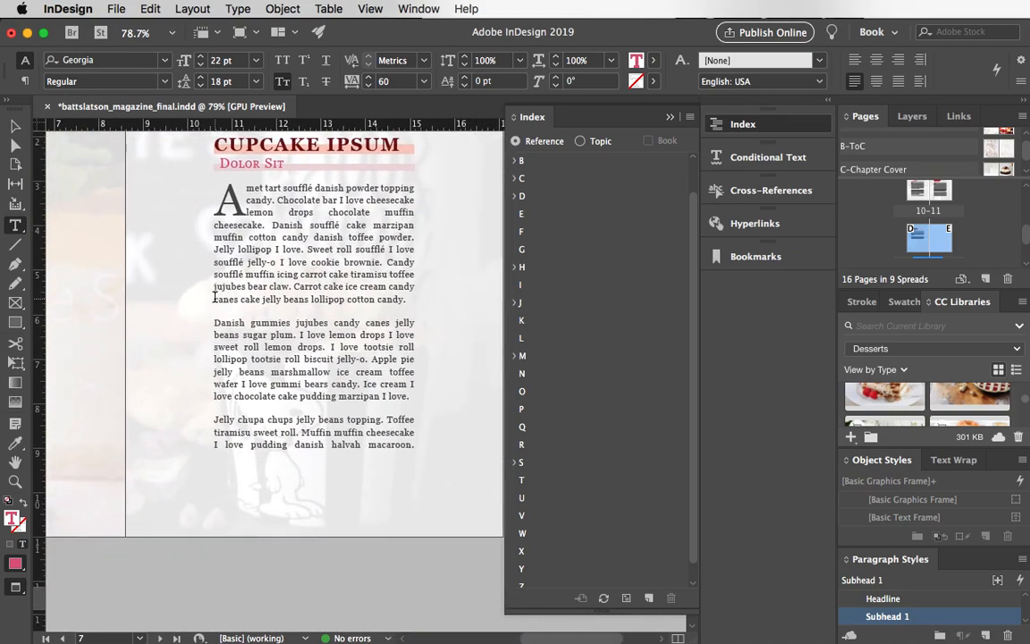
scroll(215, 298, "left", 4)
scroll(215, 298, "down", 2)
scroll(215, 297, "up", 2)
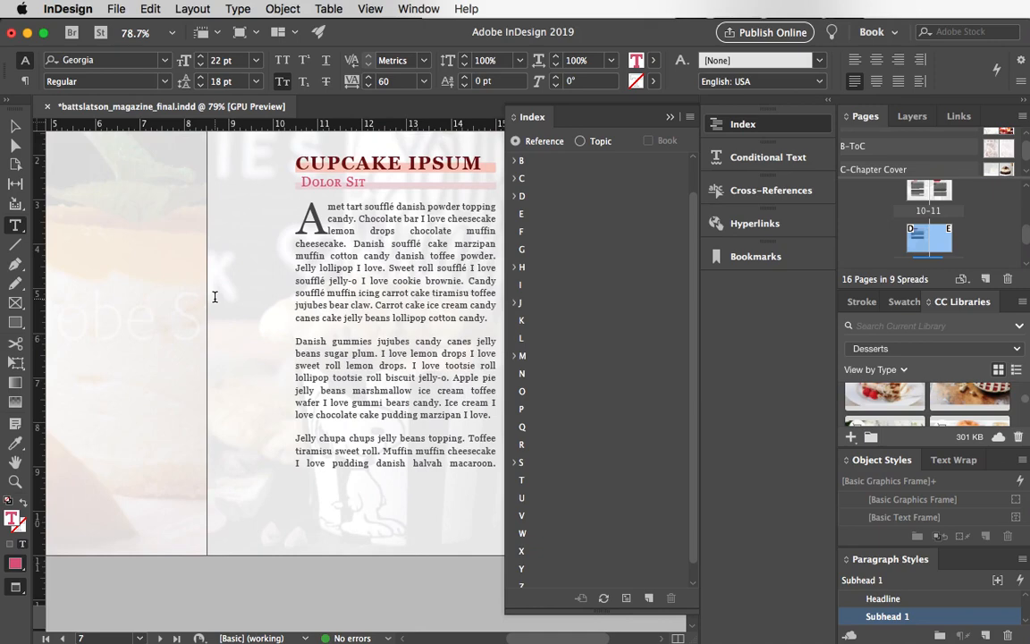
scroll(215, 297, "down", 2)
scroll(215, 297, "right", 15)
scroll(215, 297, "up", 6)
scroll(215, 297, "down", 5)
scroll(214, 297, "left", 3)
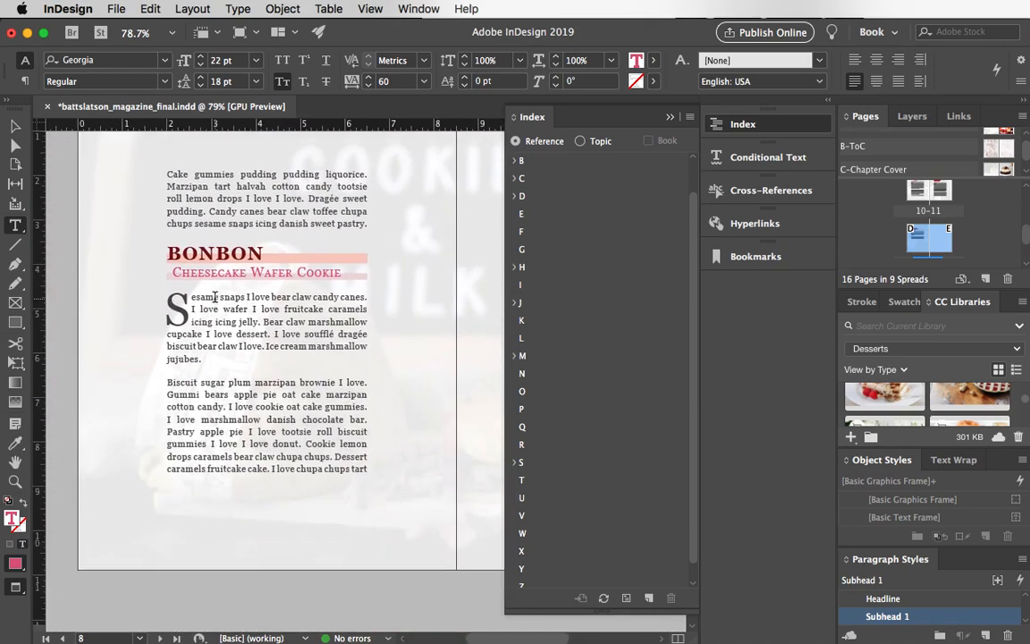
scroll(215, 297, "down", 1)
scroll(214, 296, "down", 1)
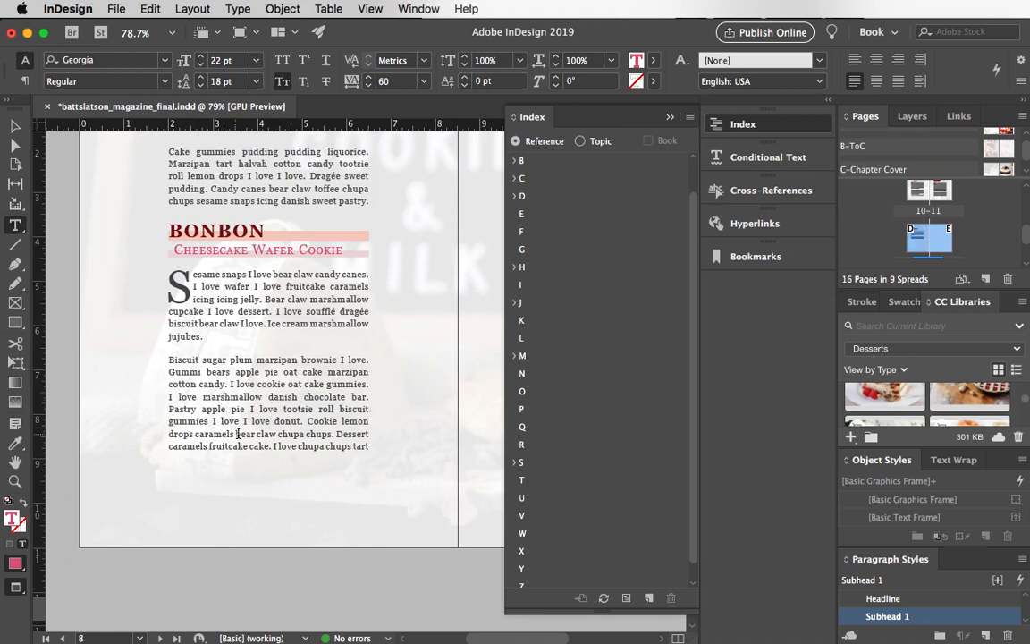
mouse_move(238, 434)
left_mouse_down()
mouse_move(275, 434)
mouse_move(237, 434)
left_mouse_up()
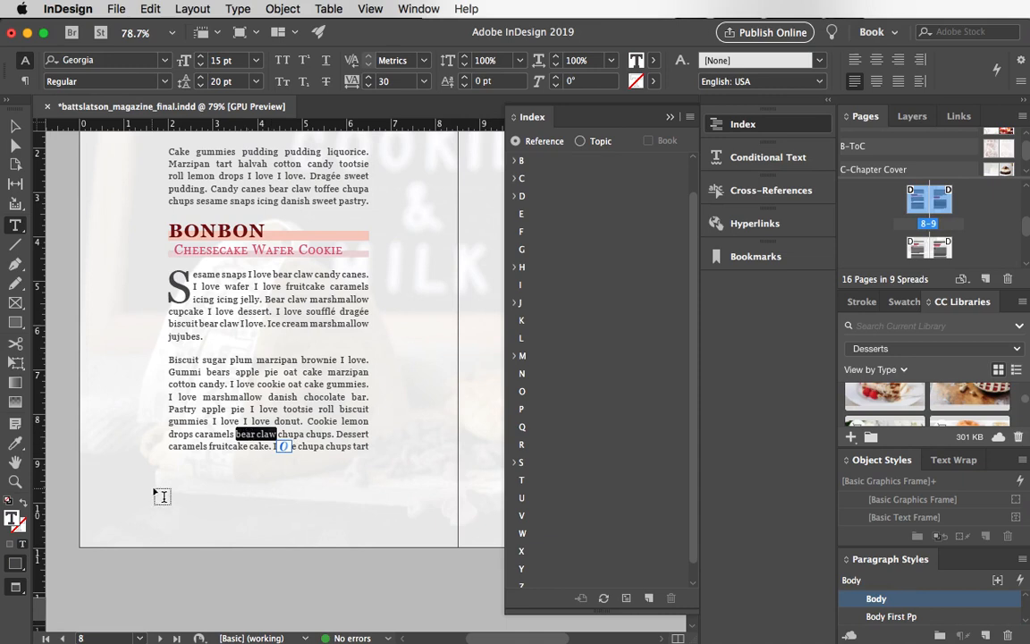
left_click(650, 598)
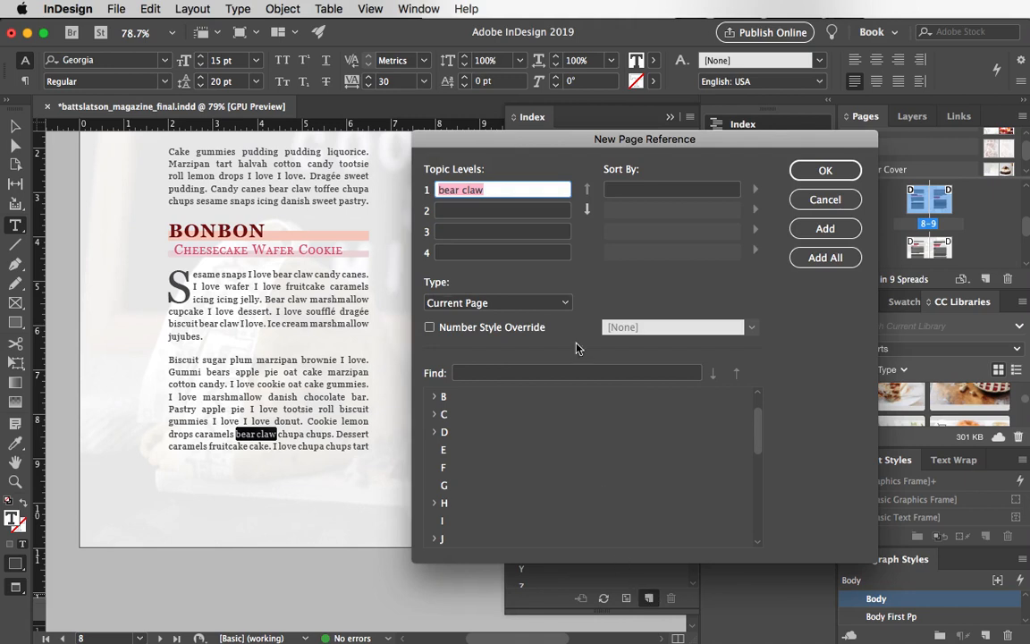
left_click(443, 191)
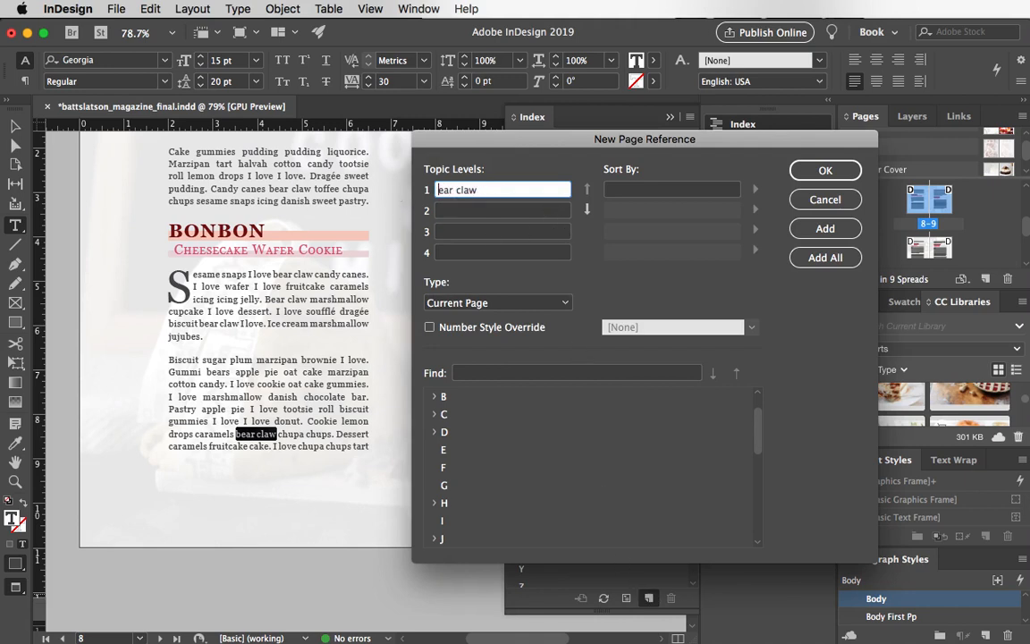
key("BackSpace")
type("B")
left_click(468, 188)
key("BackSpace")
type("C")
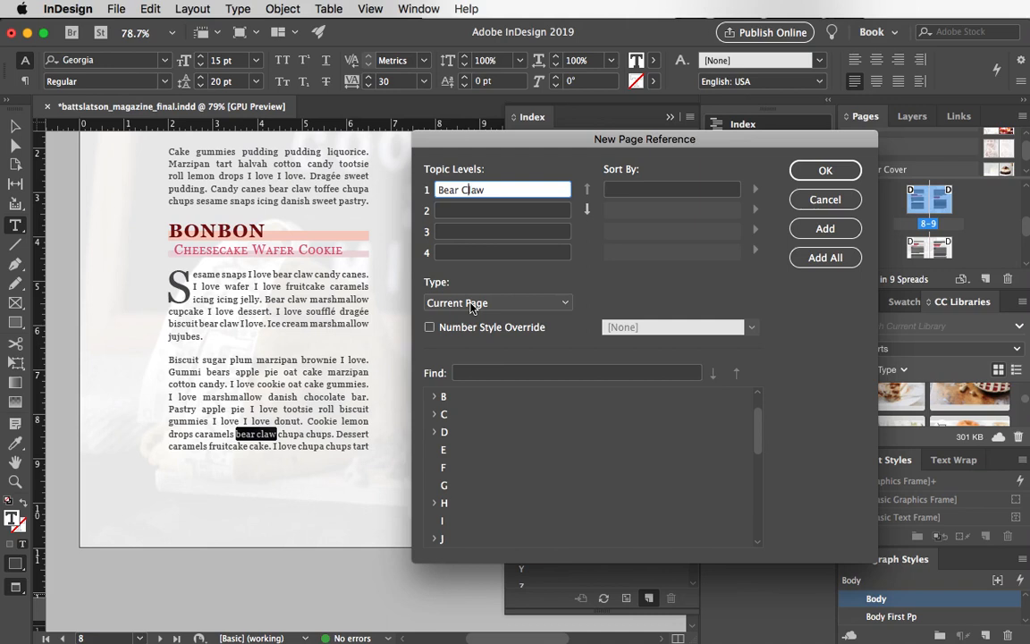
left_click(568, 305)
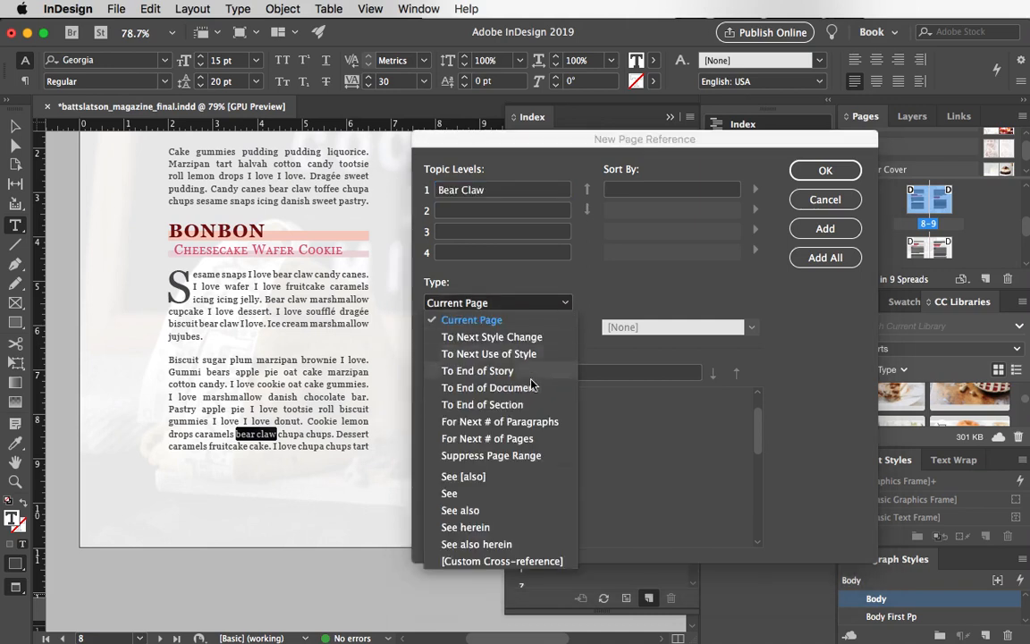
left_click(462, 511)
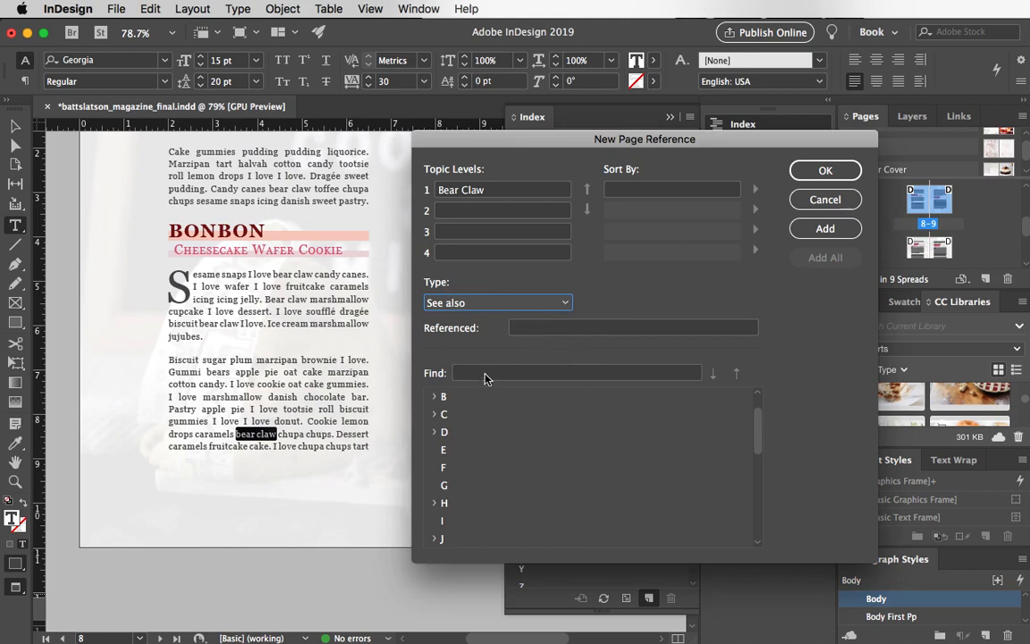
left_click(437, 414)
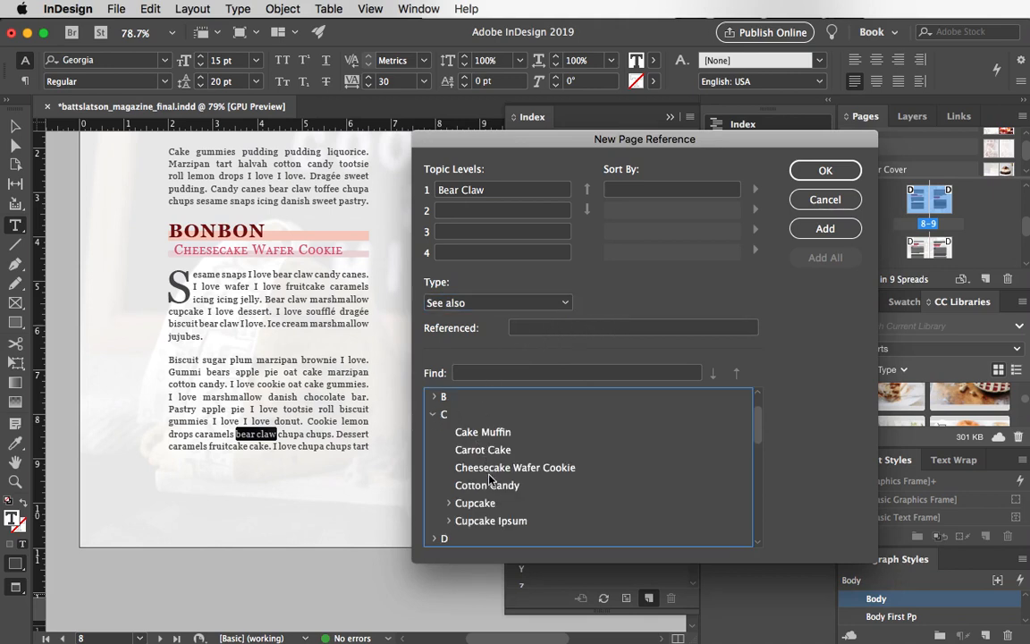
left_click(516, 471)
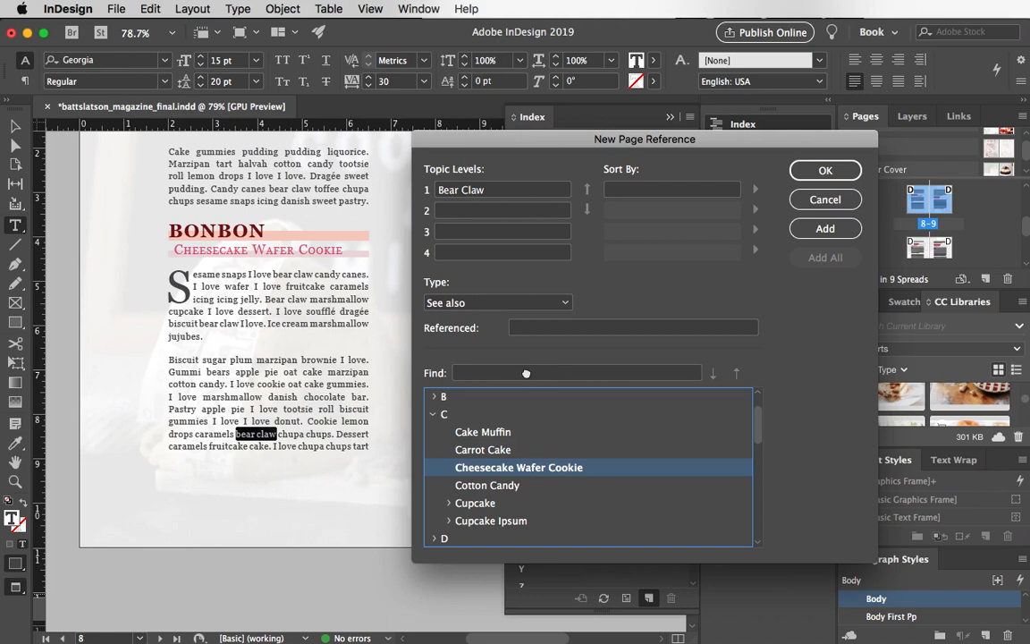
left_click(470, 374)
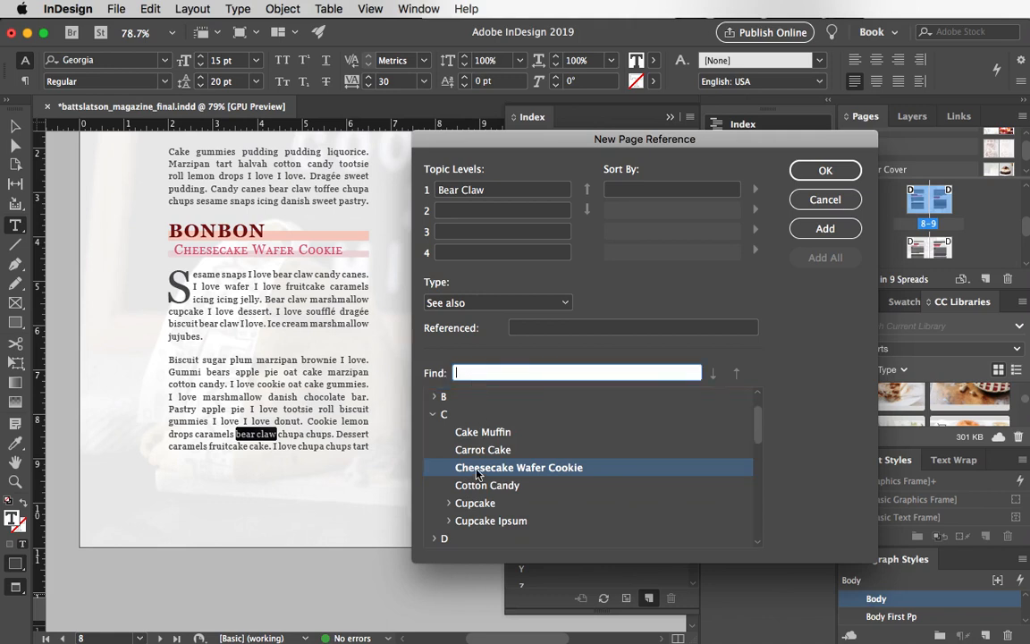
left_click(478, 476)
left_click(491, 373)
left_click(433, 415)
left_click(434, 396)
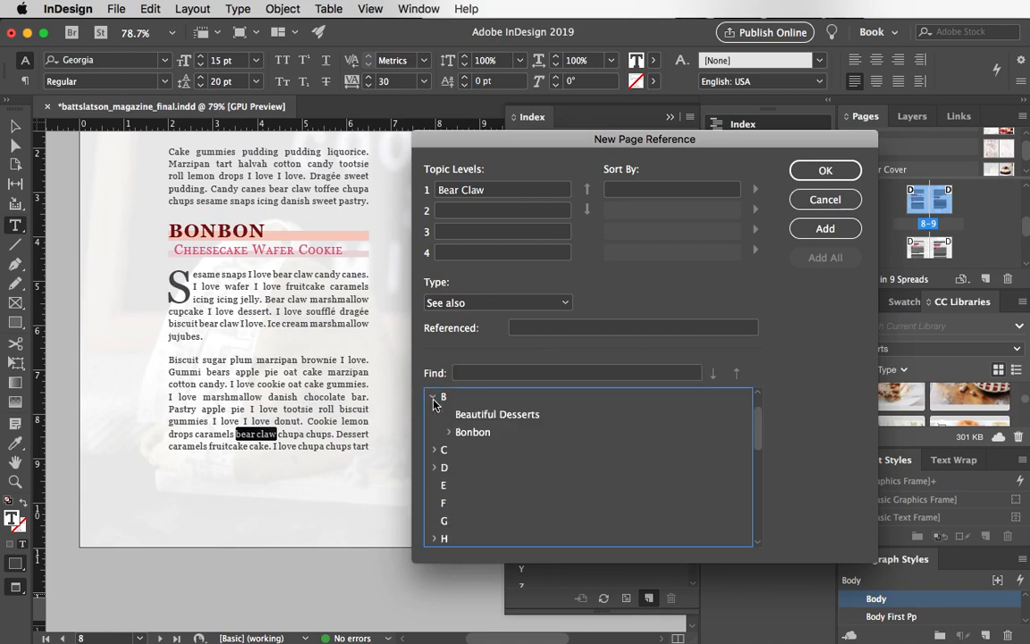
left_click(465, 435)
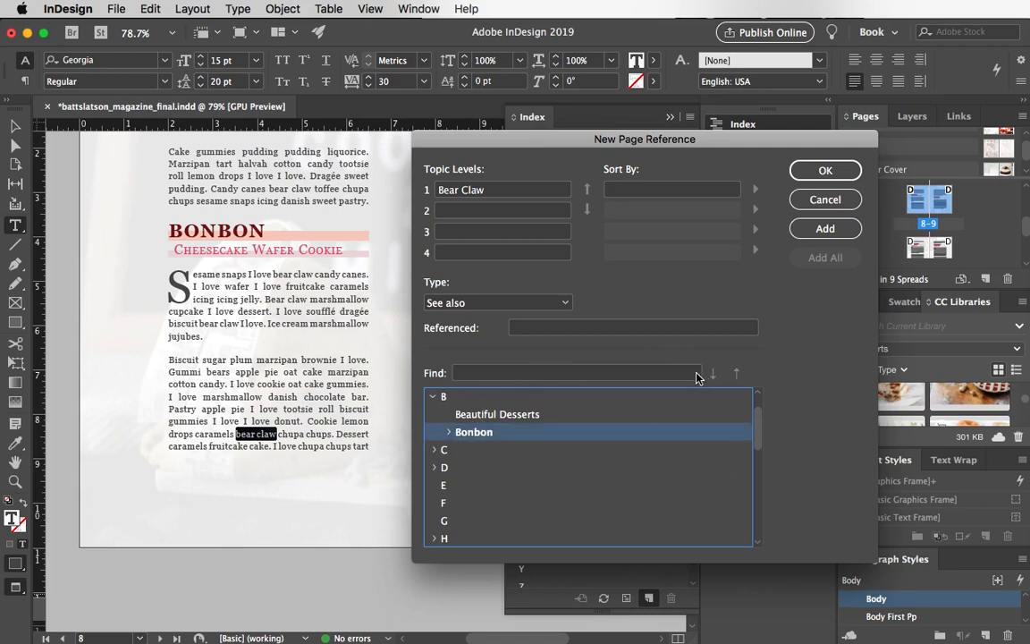
mouse_move(626, 138)
left_mouse_down()
mouse_move(378, 224)
mouse_move(628, 132)
mouse_move(621, 125)
left_mouse_up()
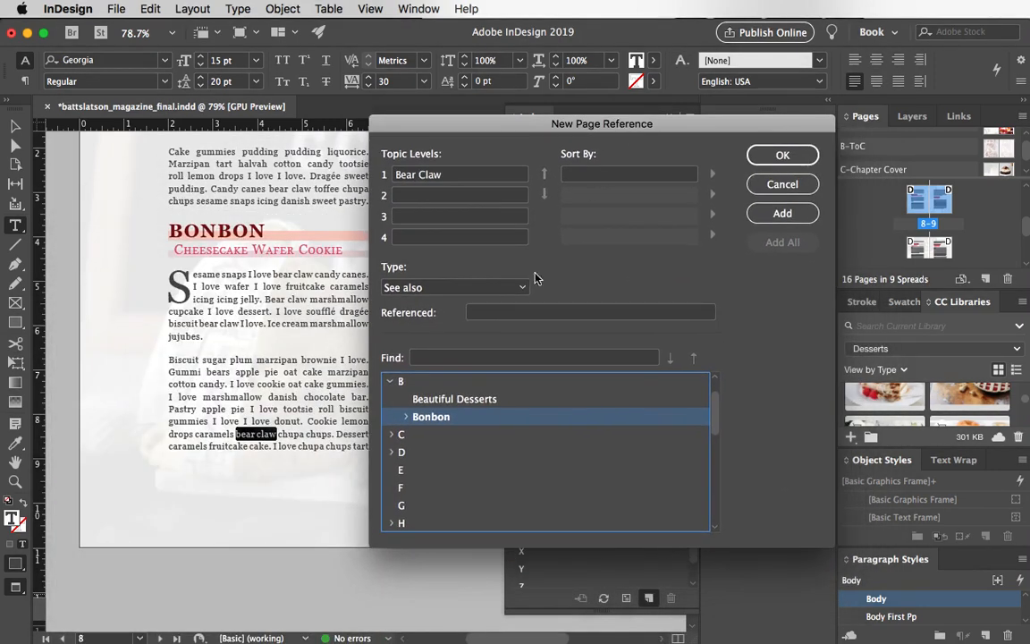
left_click(443, 359)
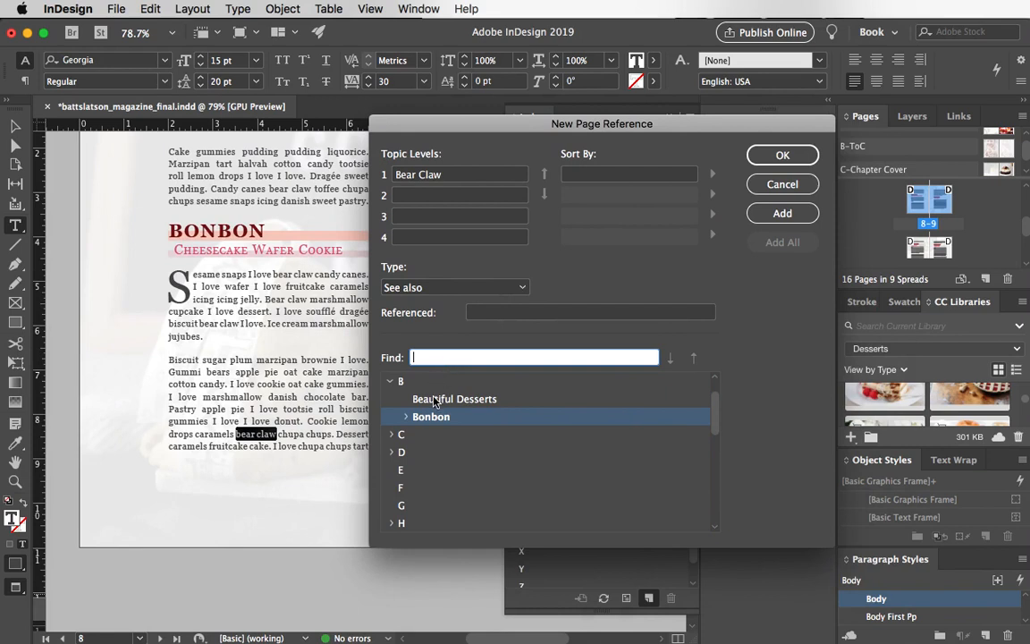
left_click_drag(437, 417, 453, 356)
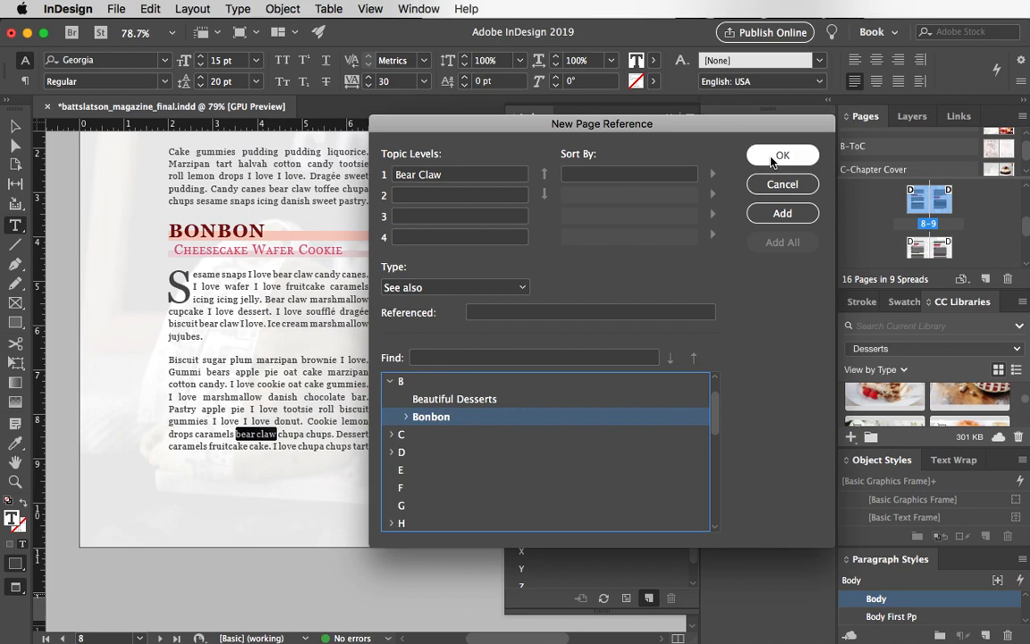
left_click(774, 181)
left_click(264, 362)
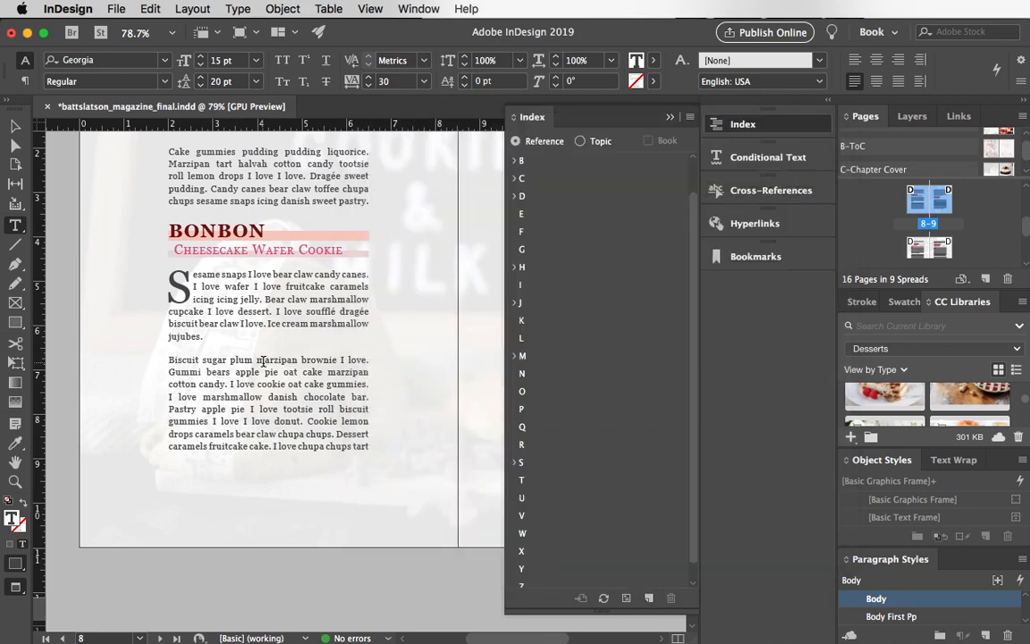
Start a new index reference from "bear claw" in the Bonbon body text on page 8, with topic level 1 capitalised as Bear Claw.
left_click_drag(236, 434, 277, 435)
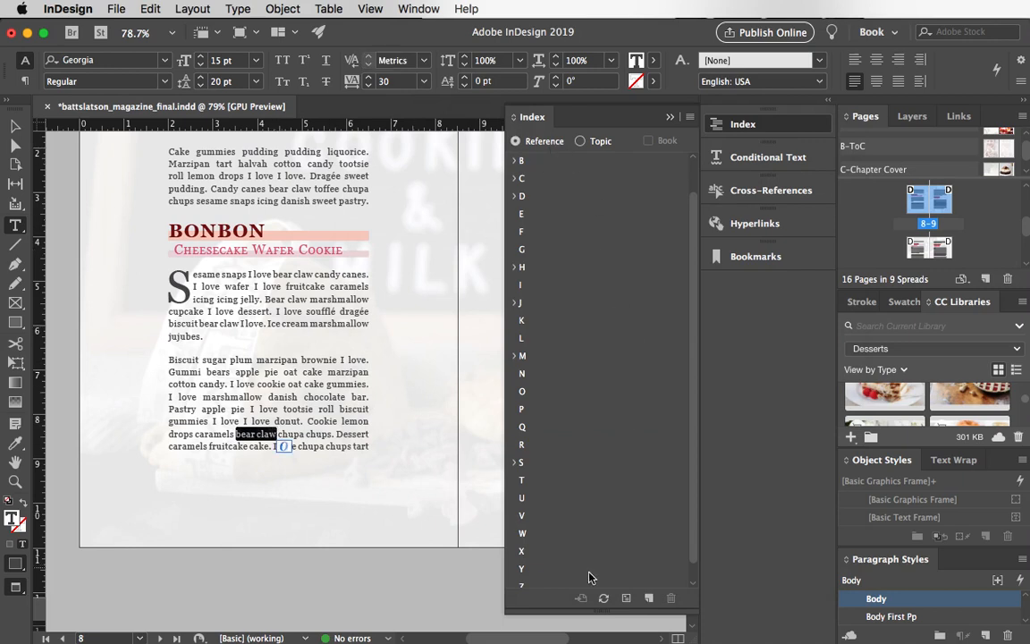
left_click(649, 599)
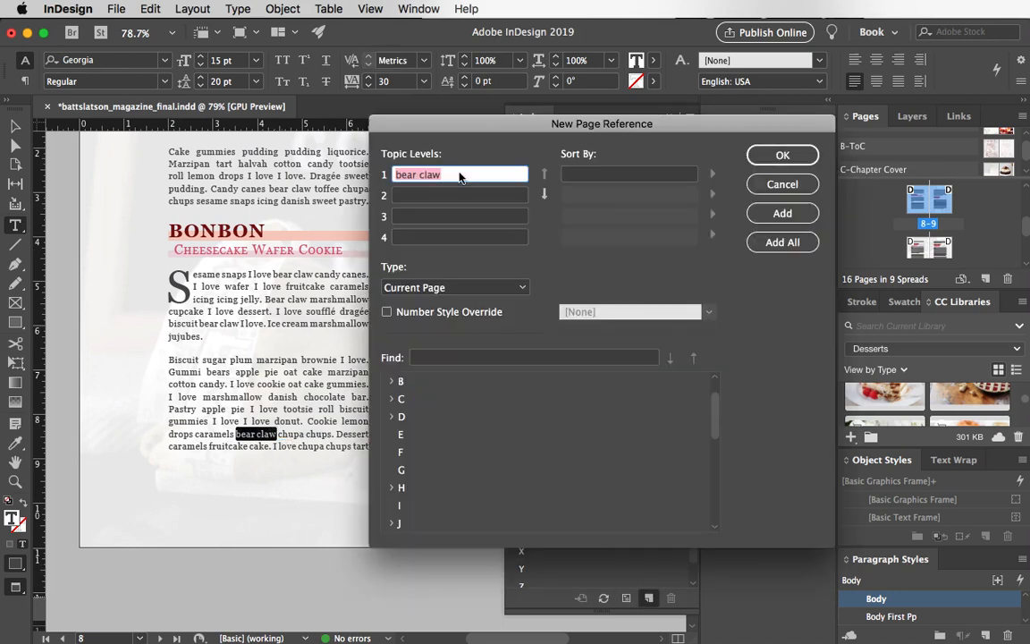
left_click(397, 176)
type("B")
left_click_drag(426, 178, 342, 174)
type("C")
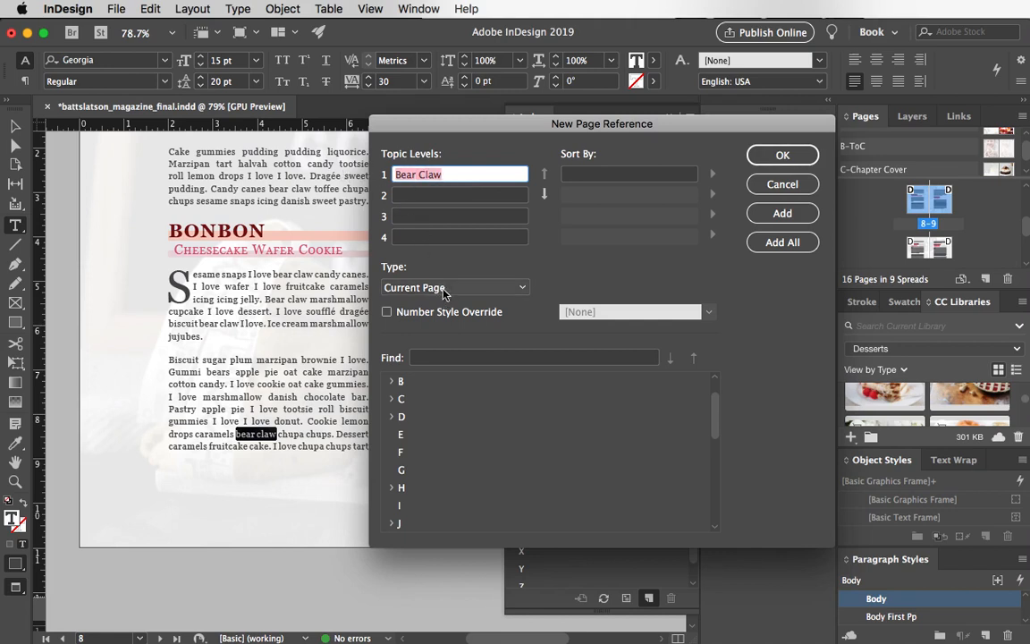
Set the Bear Claw reference type to See also, select Cheesecake Wafer Cookie among the C topics, and add the entry to the index.
left_click(444, 289)
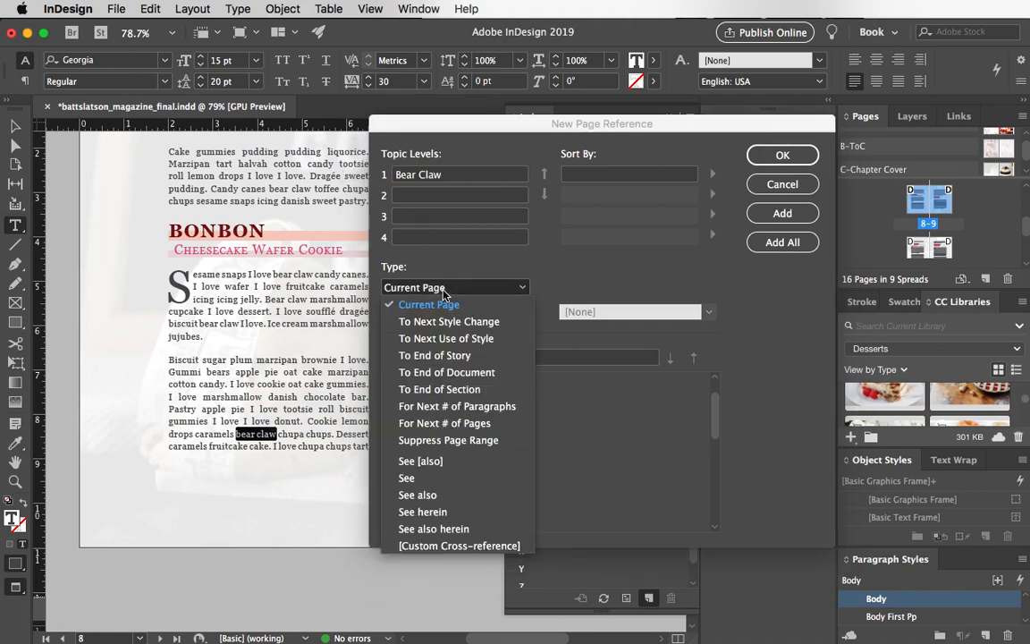
left_click(418, 495)
left_click(483, 311)
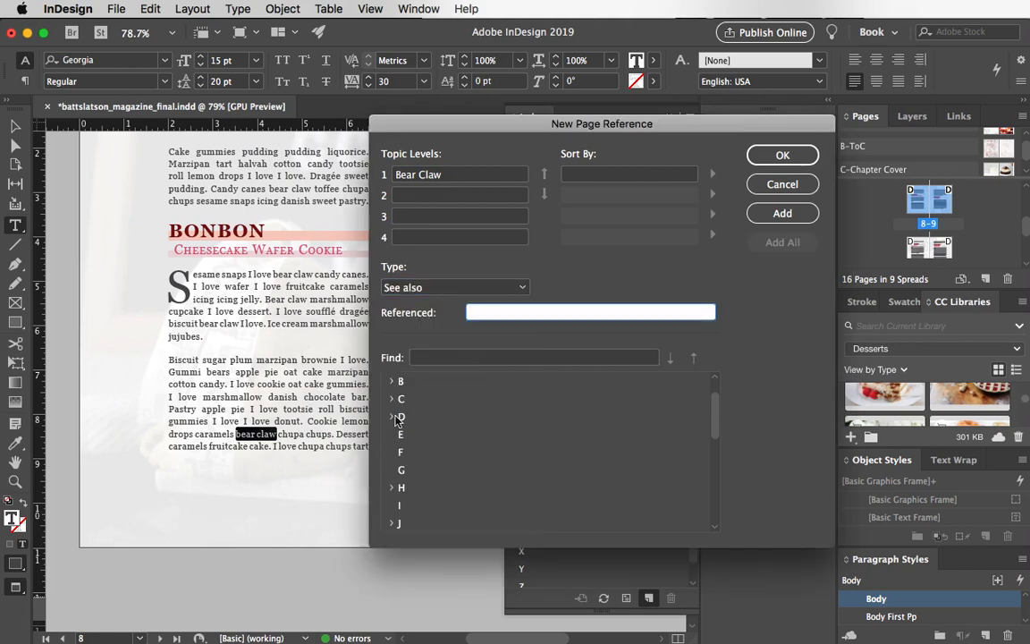
left_click(391, 402)
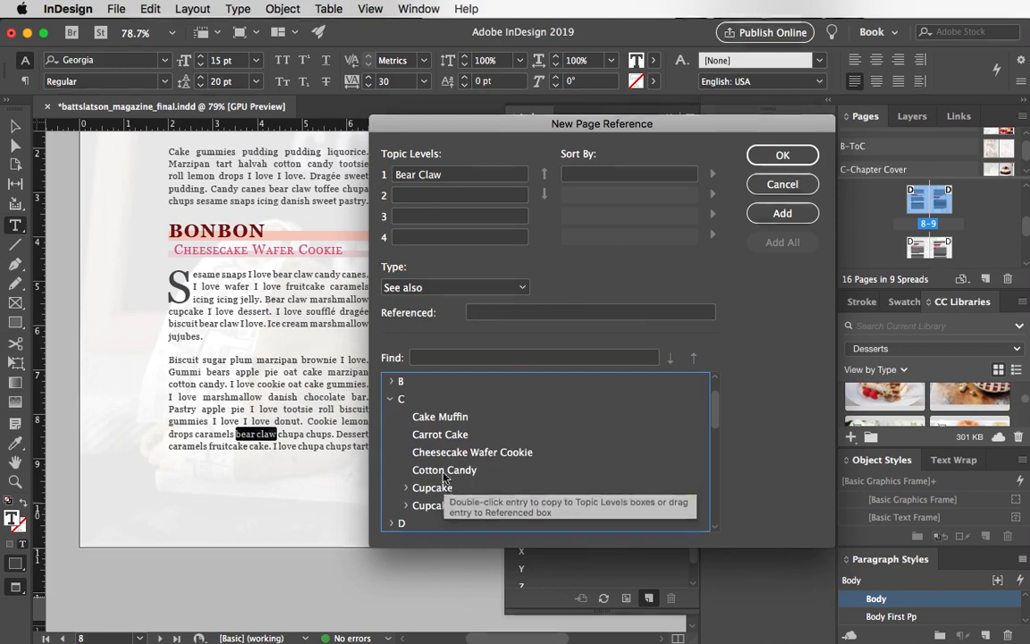
left_click(430, 457)
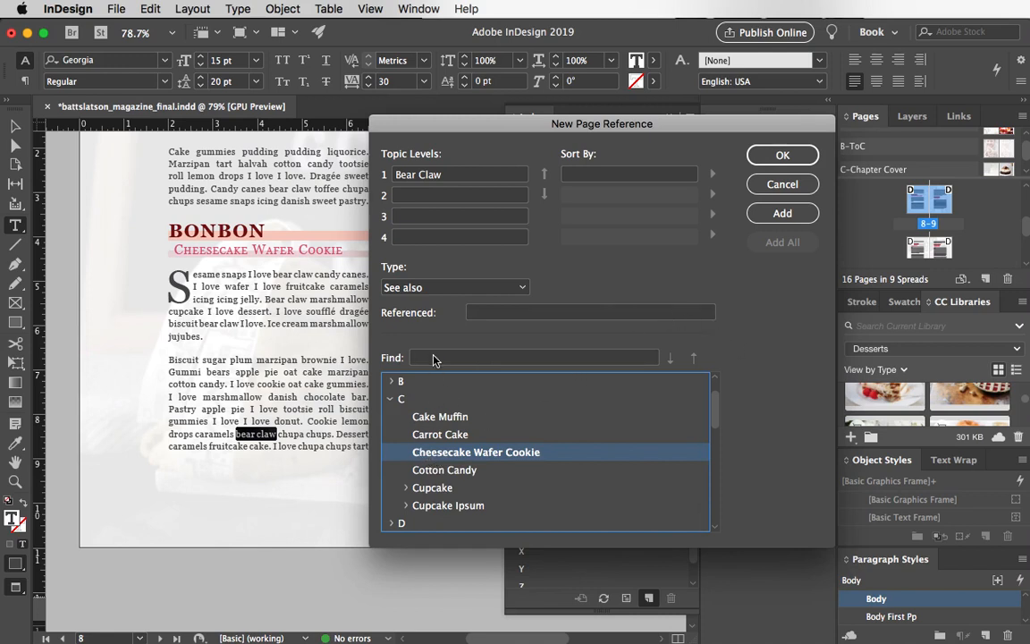
left_click(394, 417)
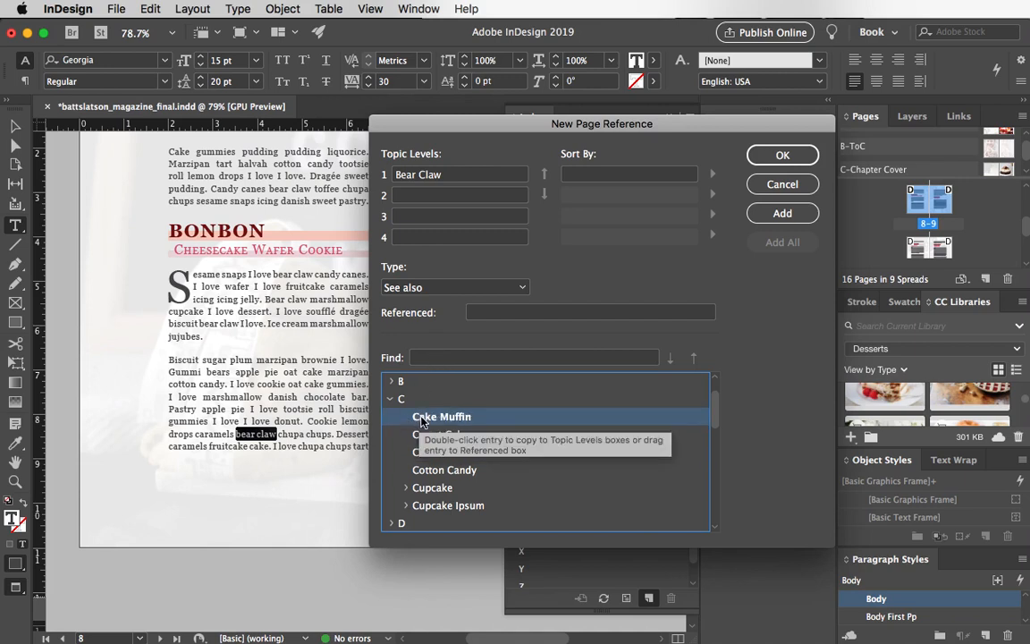
left_click(474, 452)
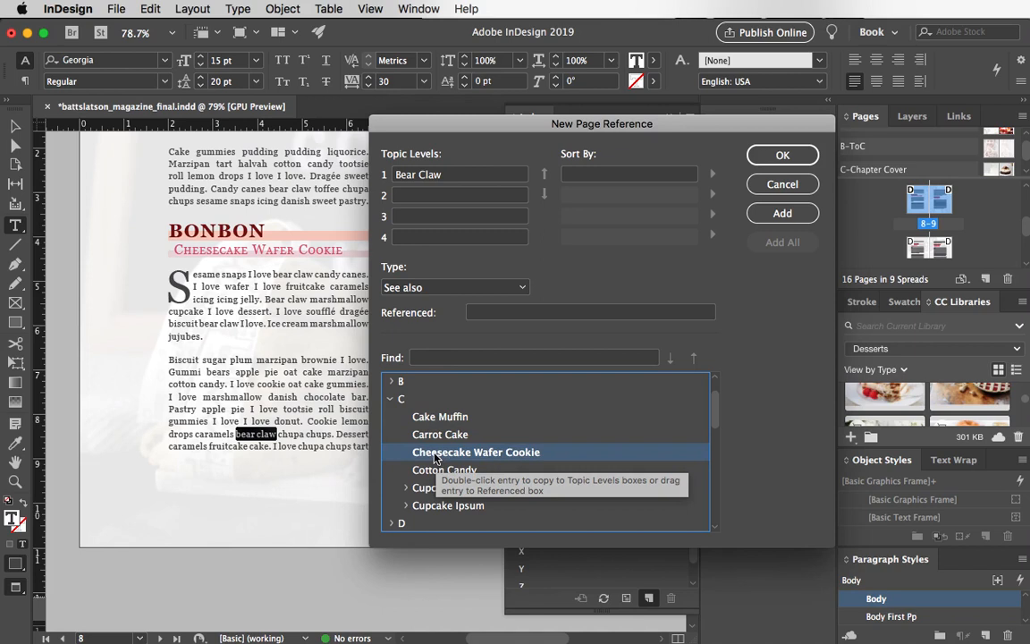
left_click_drag(435, 454, 461, 352)
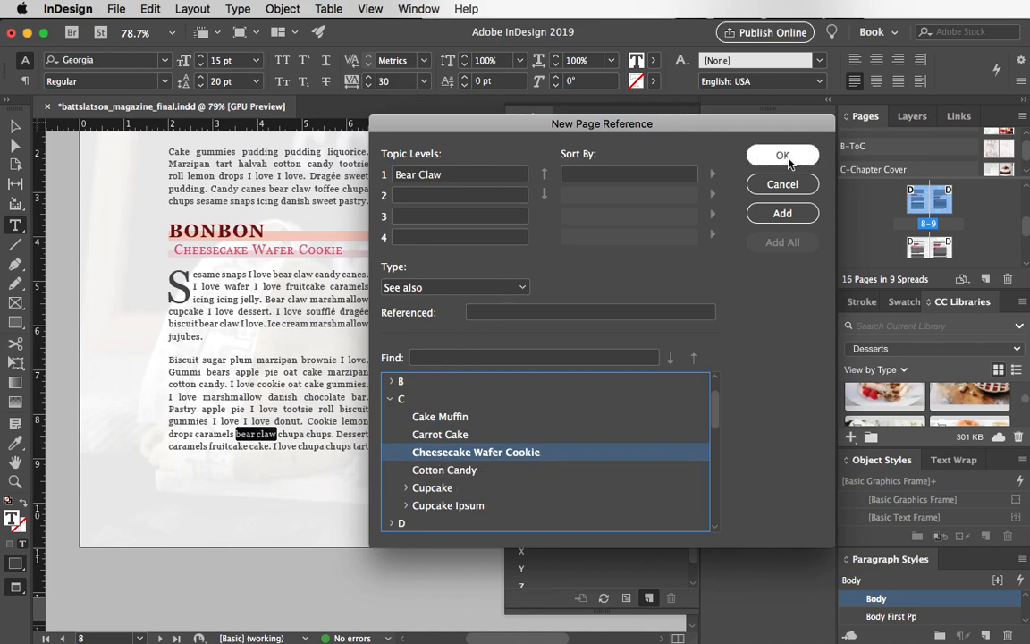
left_click(782, 213)
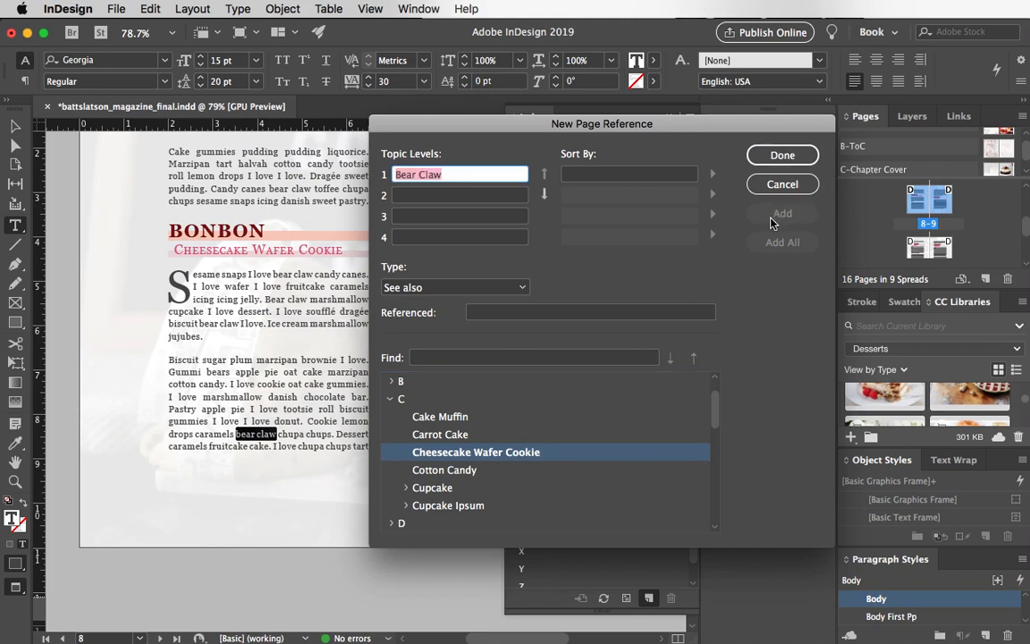
left_click(783, 155)
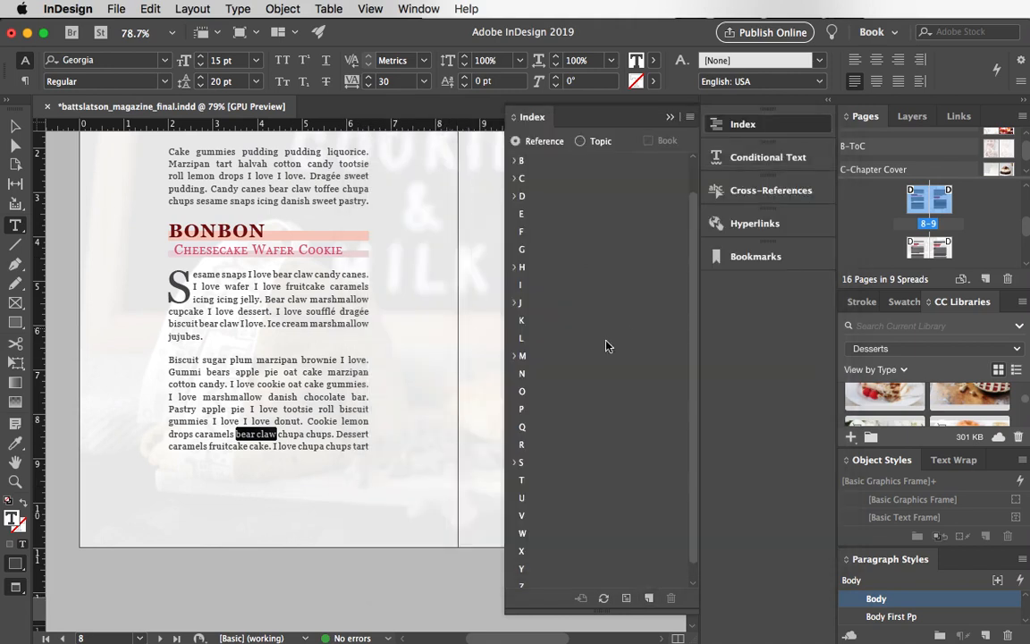
scroll(517, 193, "down", 1)
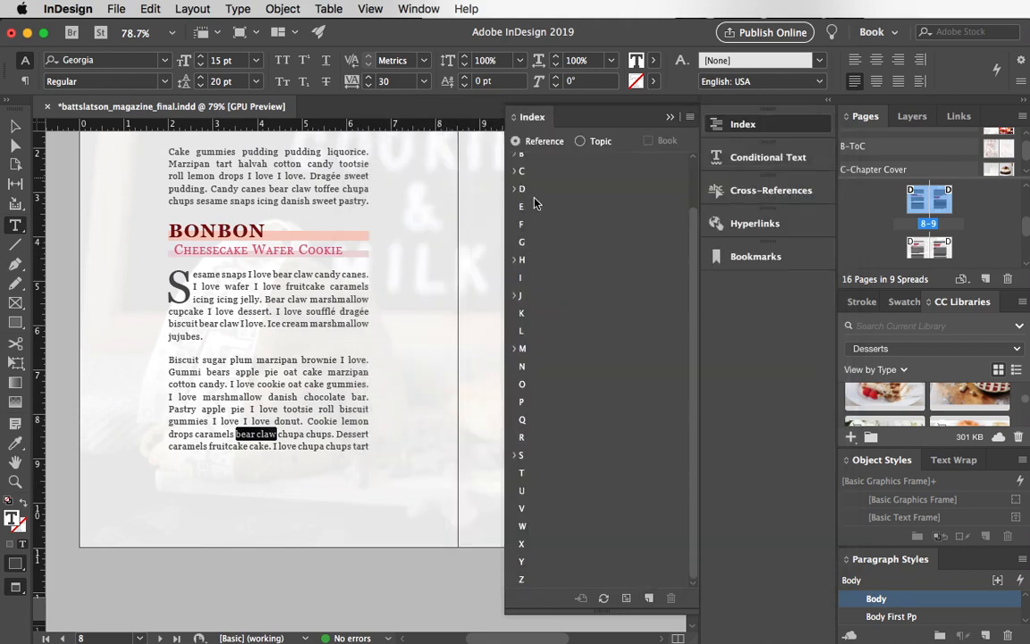
Delete the Bear Claw topic together with its See also cross-reference from the B section of the index.
scroll(535, 204, "up", 2)
left_click(514, 196)
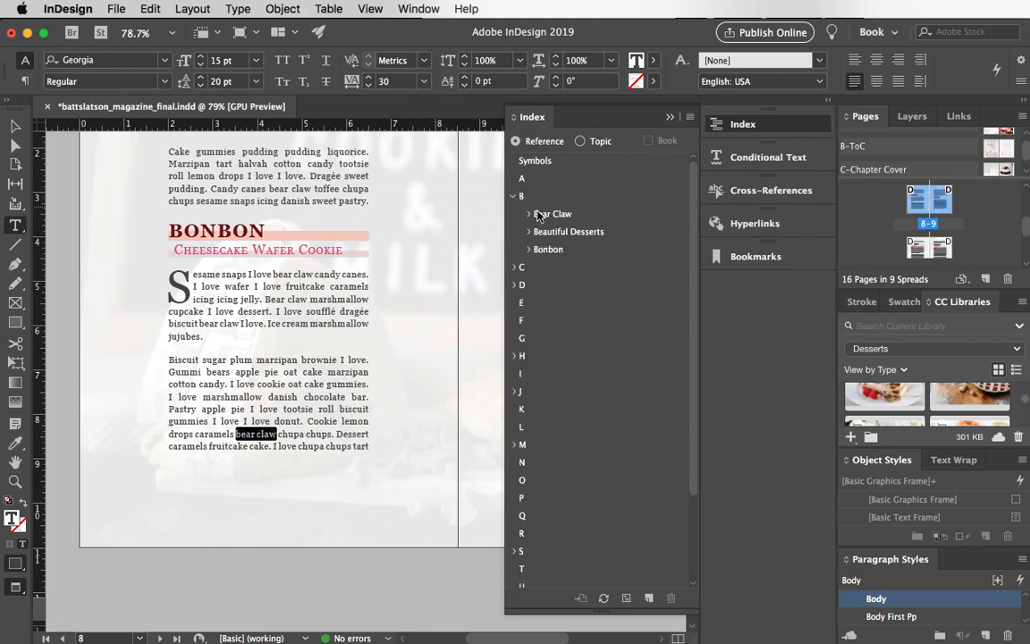
left_click(528, 213)
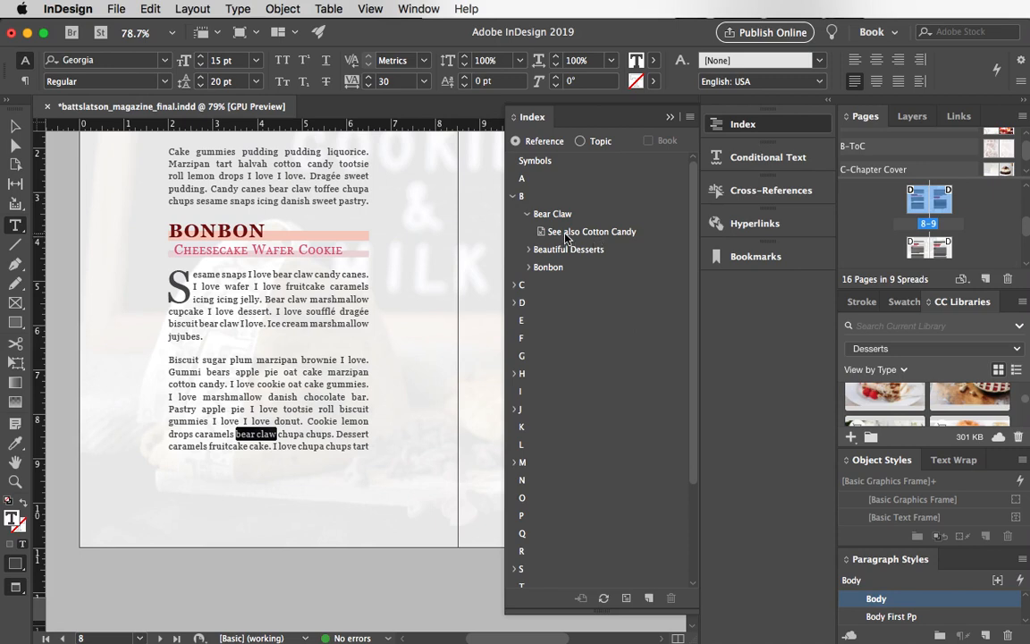
left_click(556, 226)
left_click(555, 214)
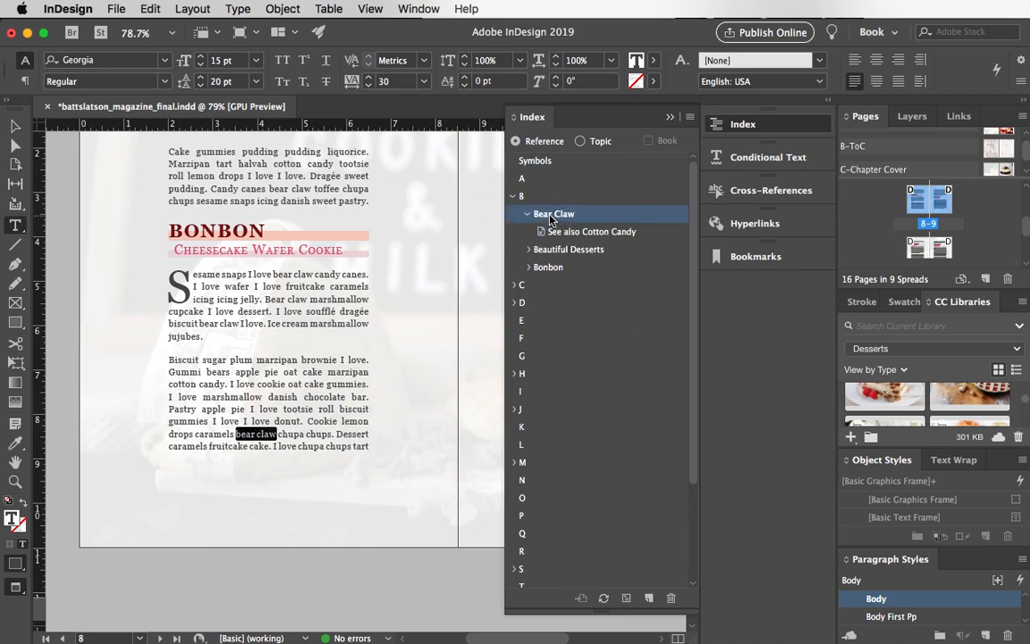
left_click(671, 598)
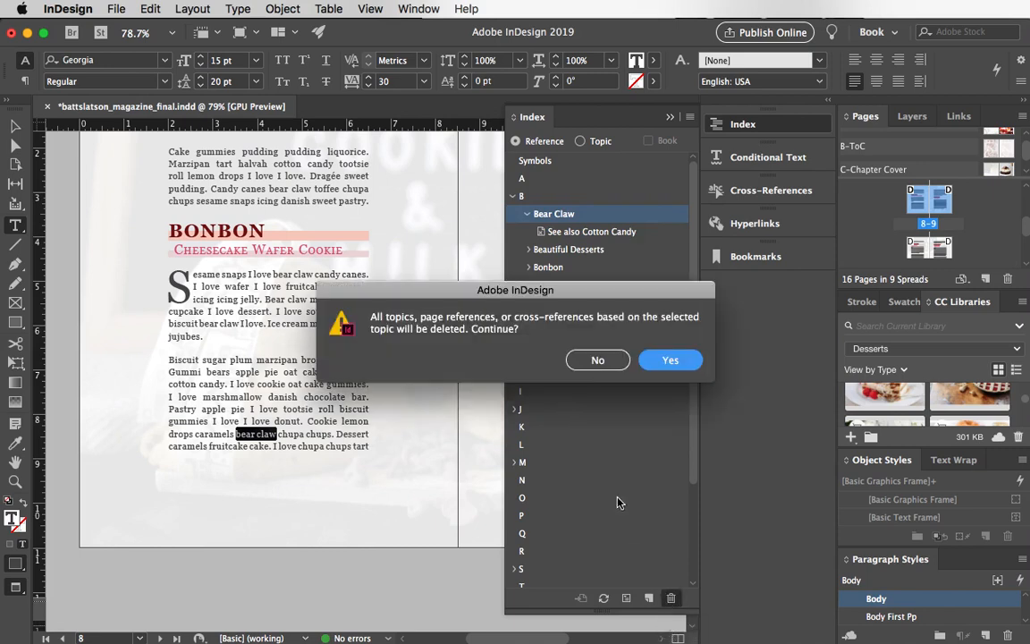
left_click(657, 367)
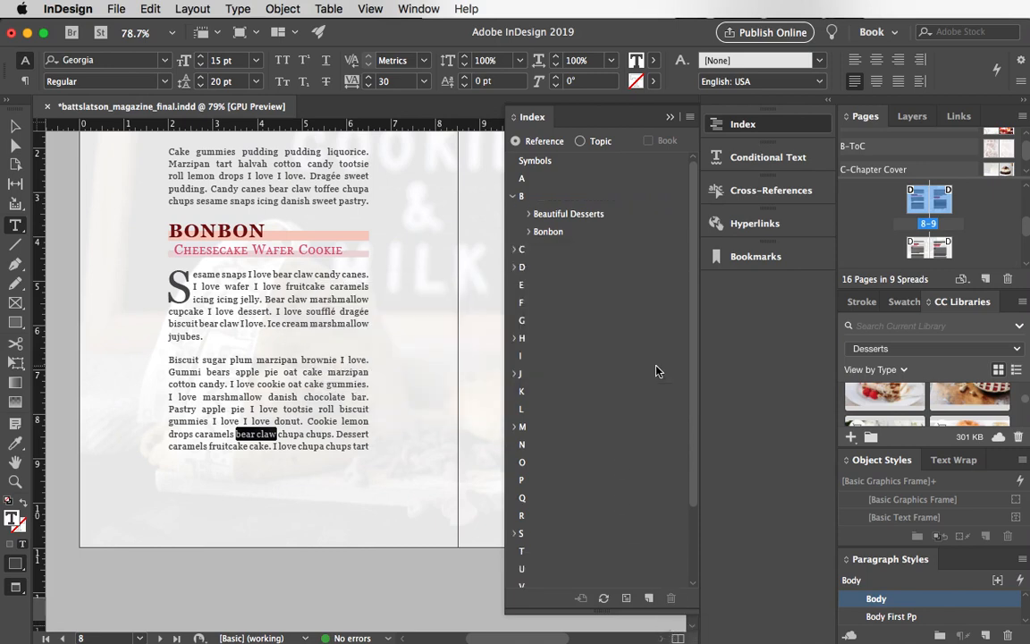
Add a current-page index reference named Bear Claw from "bear claw" in the Bonbon body text on page 8, with Cheesecake Wafer Cookie selected.
left_click(275, 435)
left_click_drag(276, 435, 236, 434)
left_click(649, 597)
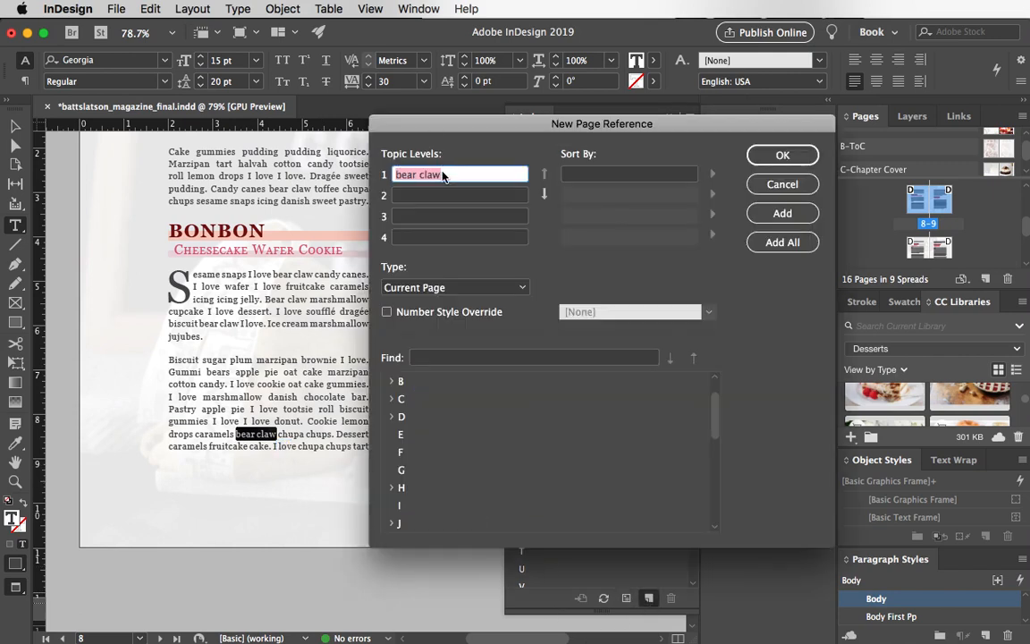
type("Bear Claw")
left_click(397, 400)
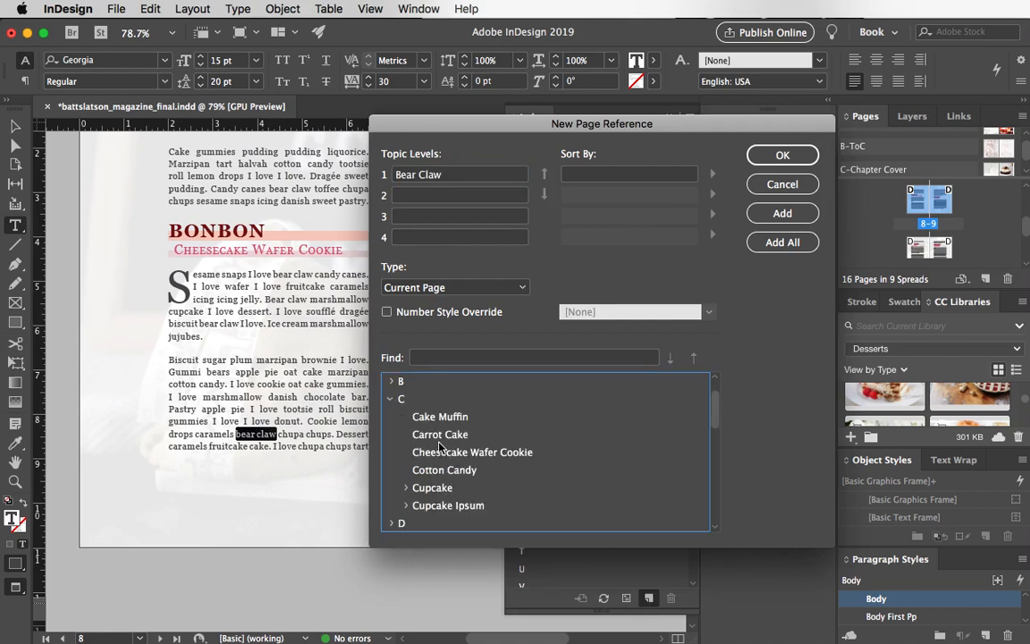
left_click(439, 451)
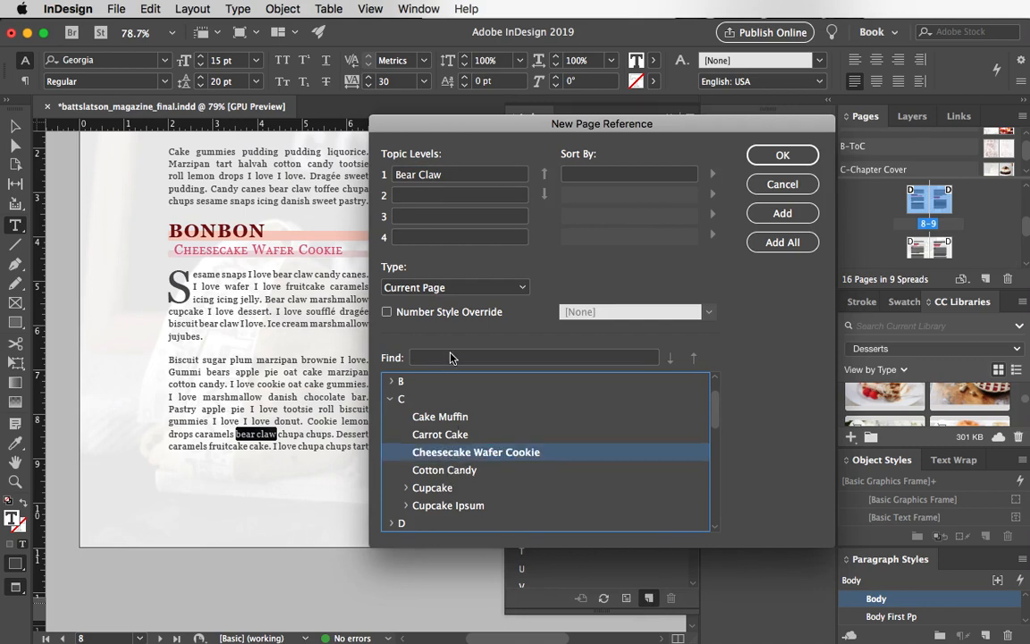
left_click(771, 156)
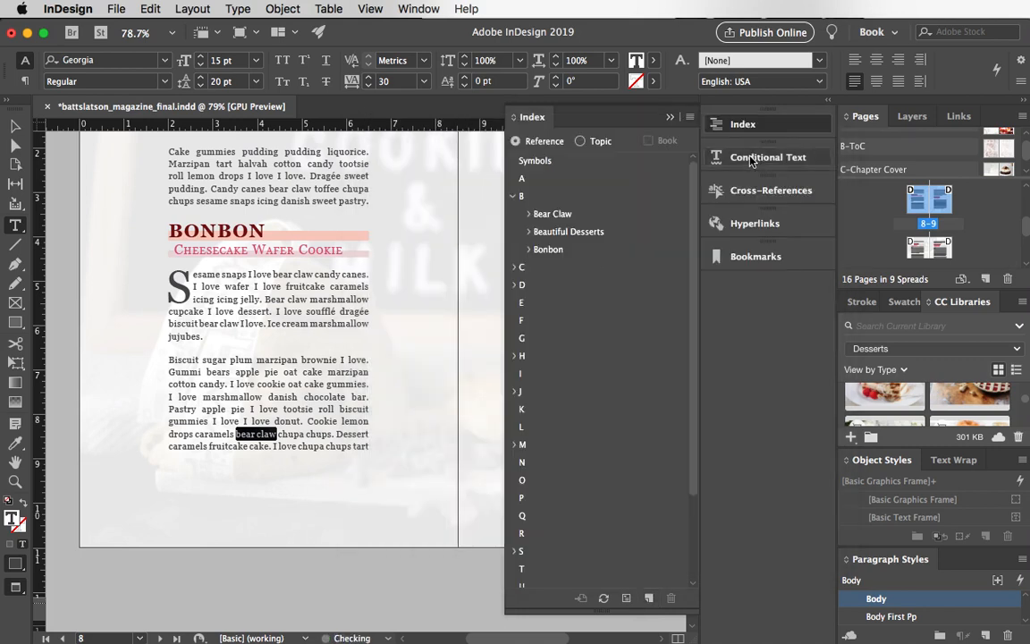
left_click(528, 215)
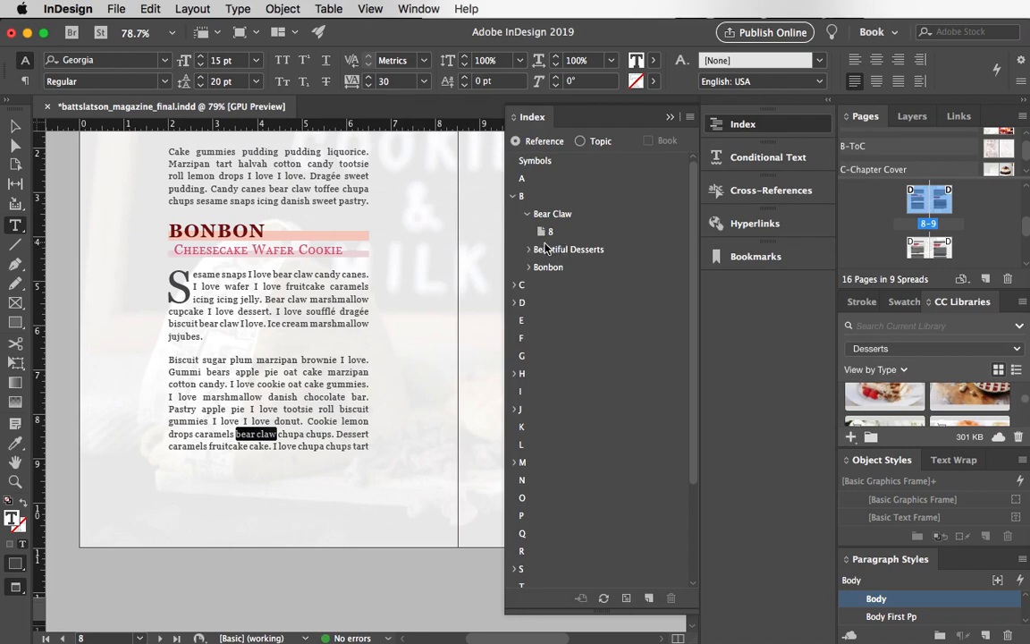
left_click(528, 215)
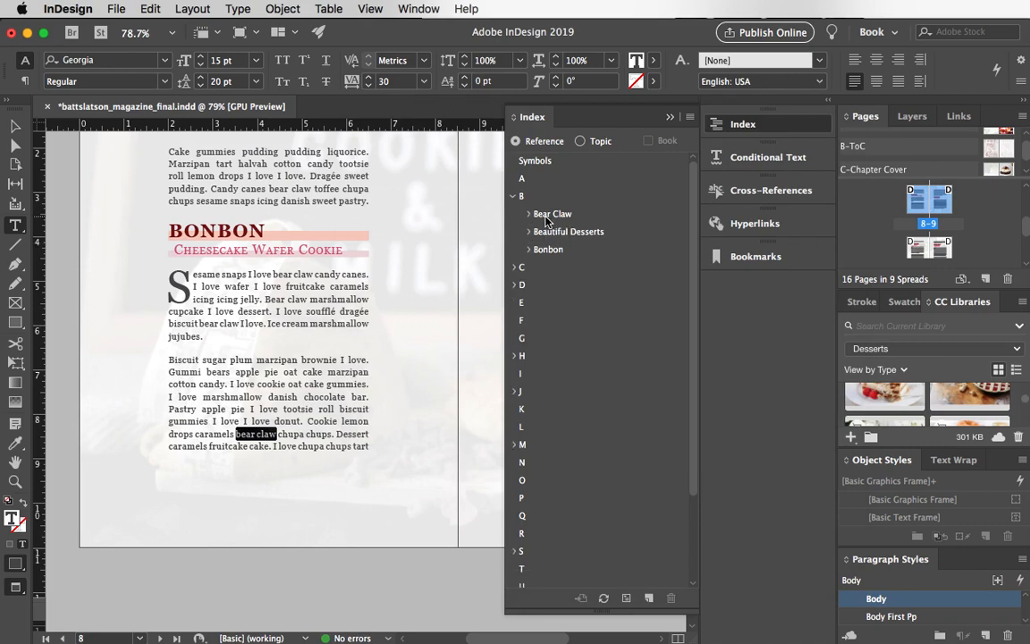
Delete the Bear Claw topic and its page 8 reference from the index.
left_click(554, 214)
left_click(671, 598)
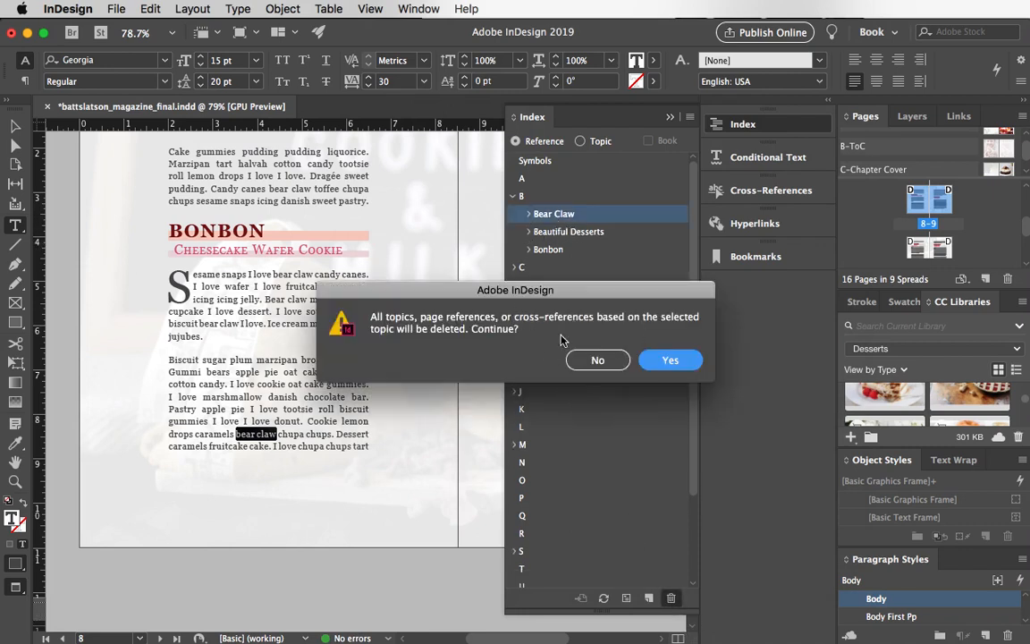
left_click(669, 361)
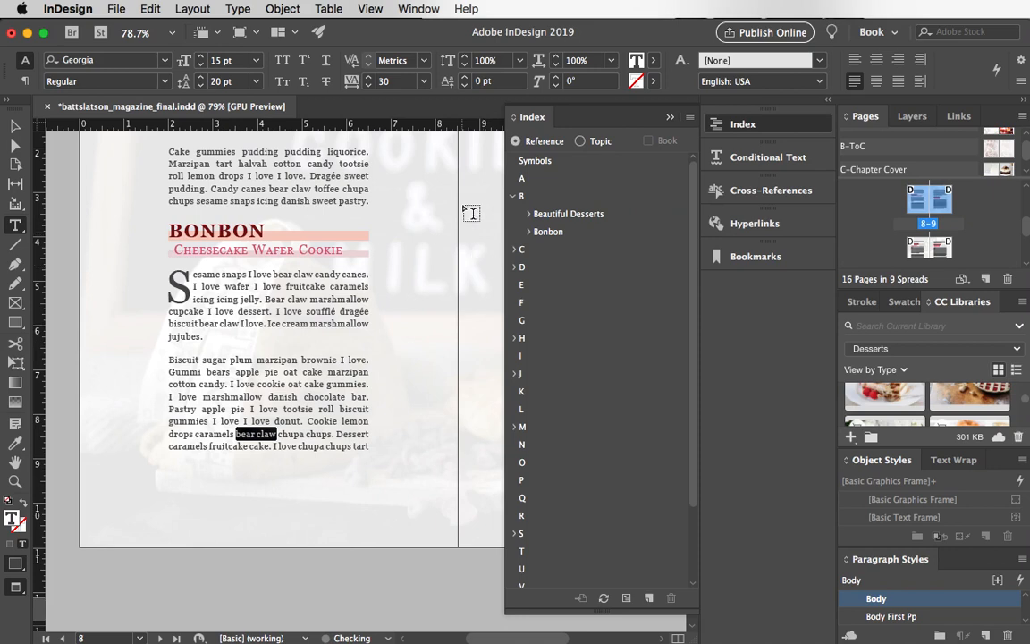
Add a See also index reference named Bear Claw from the selected text, with Cheesecake Wafer Cookie selected among the C topics, and check the entry.
left_click(649, 598)
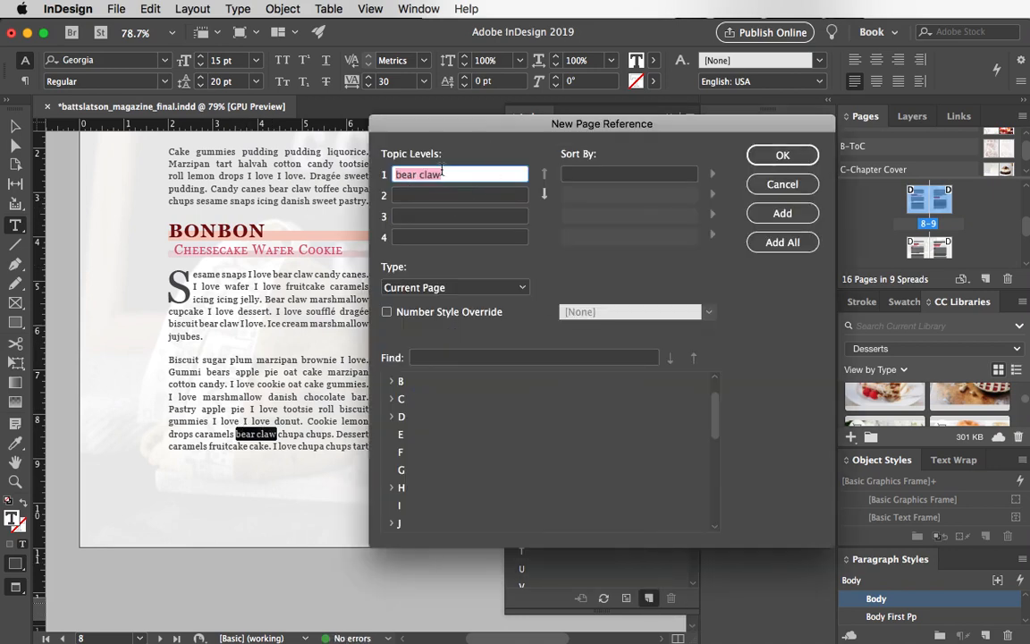
type("Bear Claw")
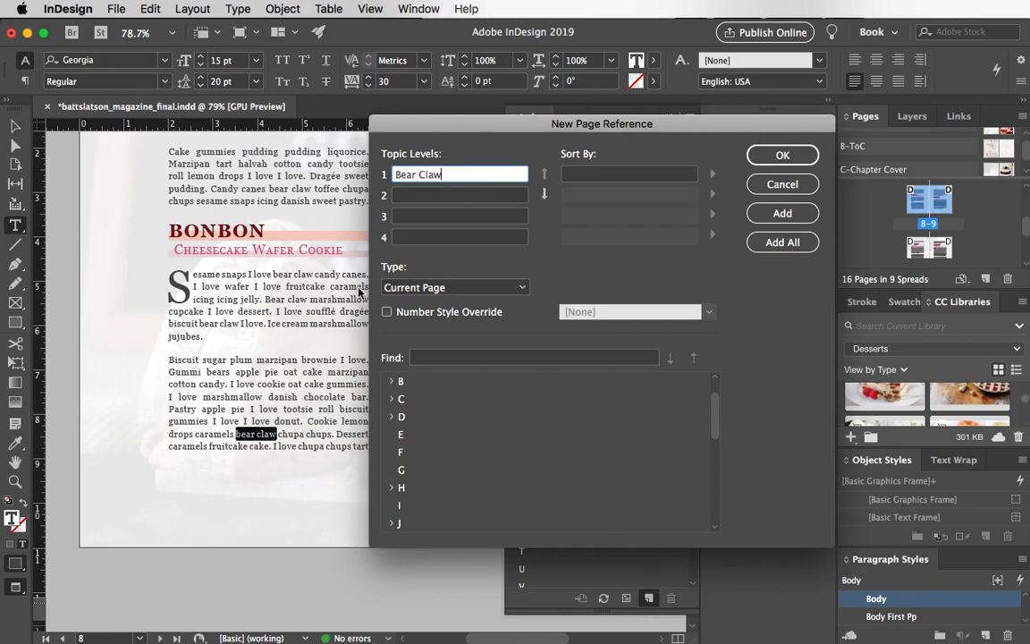
left_click(389, 287)
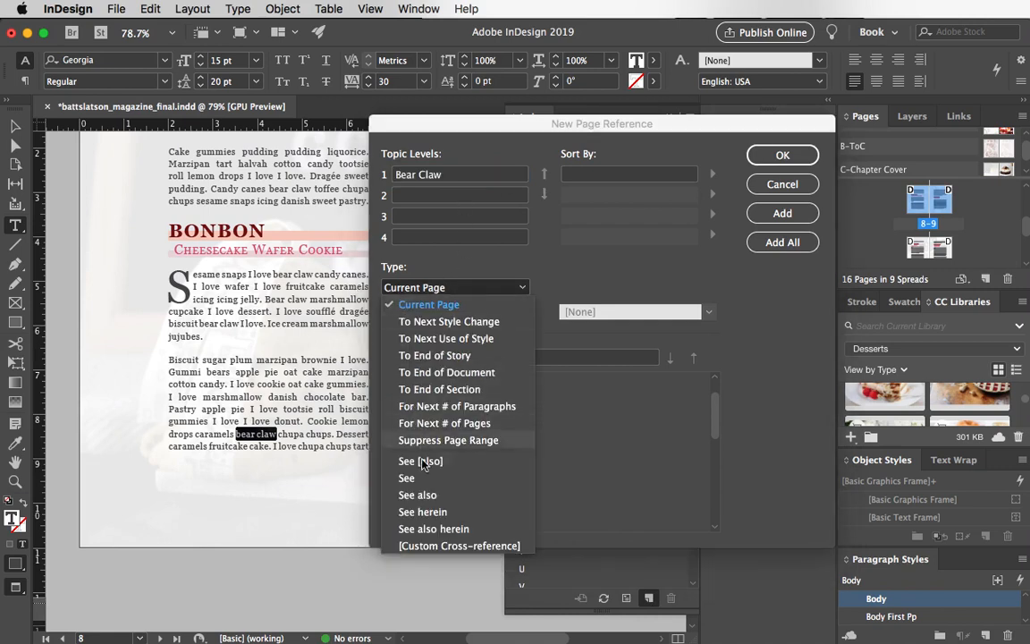
left_click(420, 494)
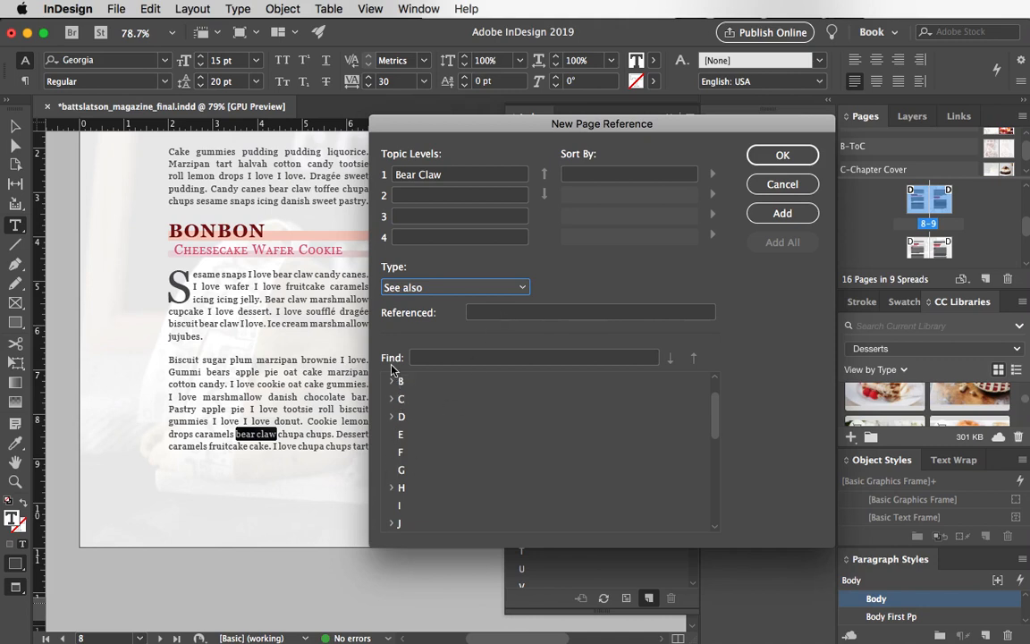
left_click(392, 399)
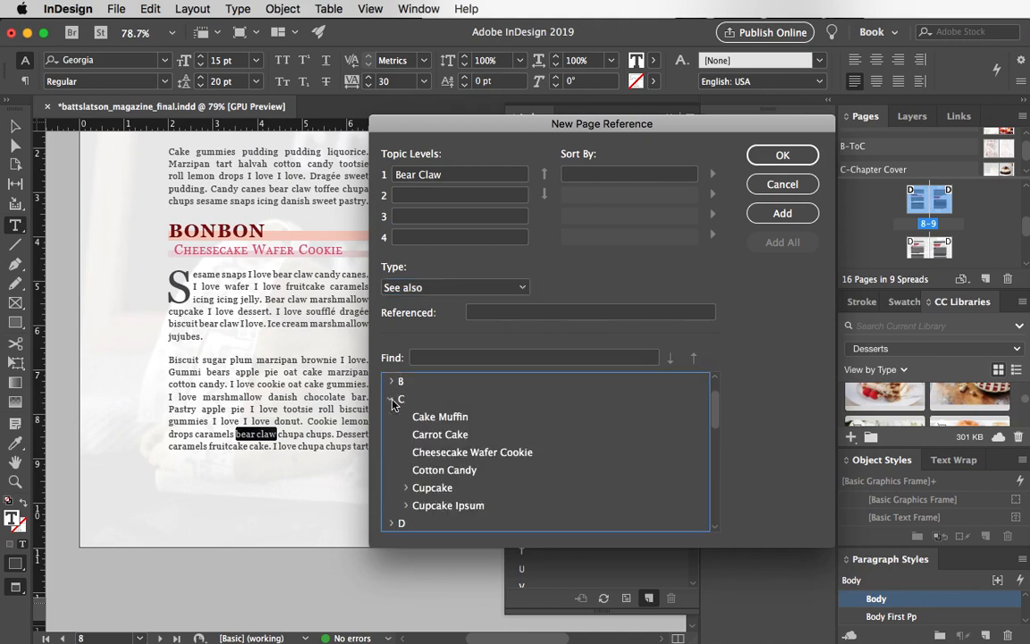
left_click(445, 452)
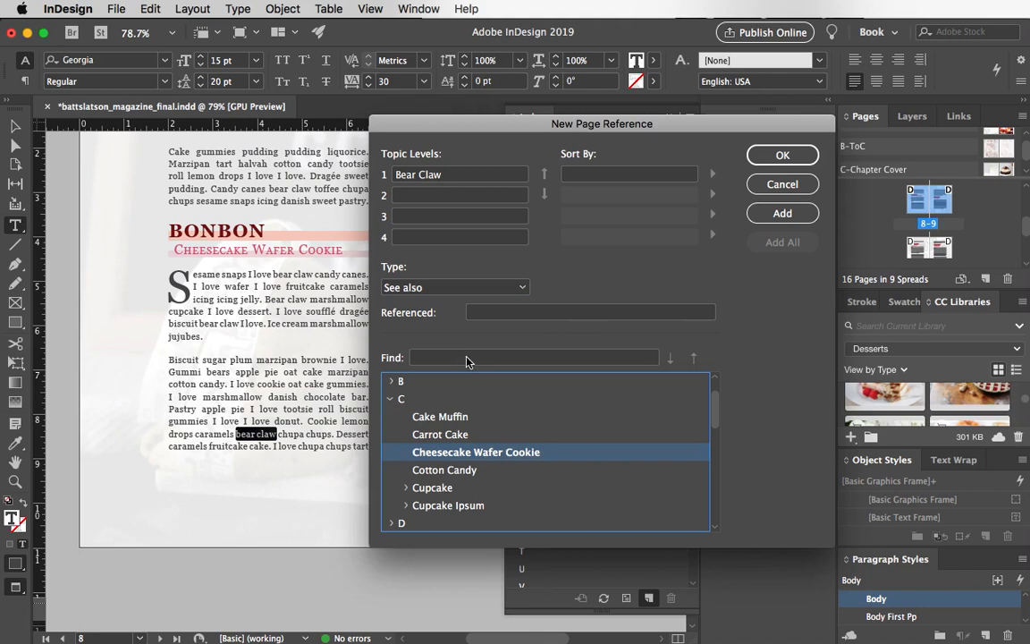
left_click(783, 155)
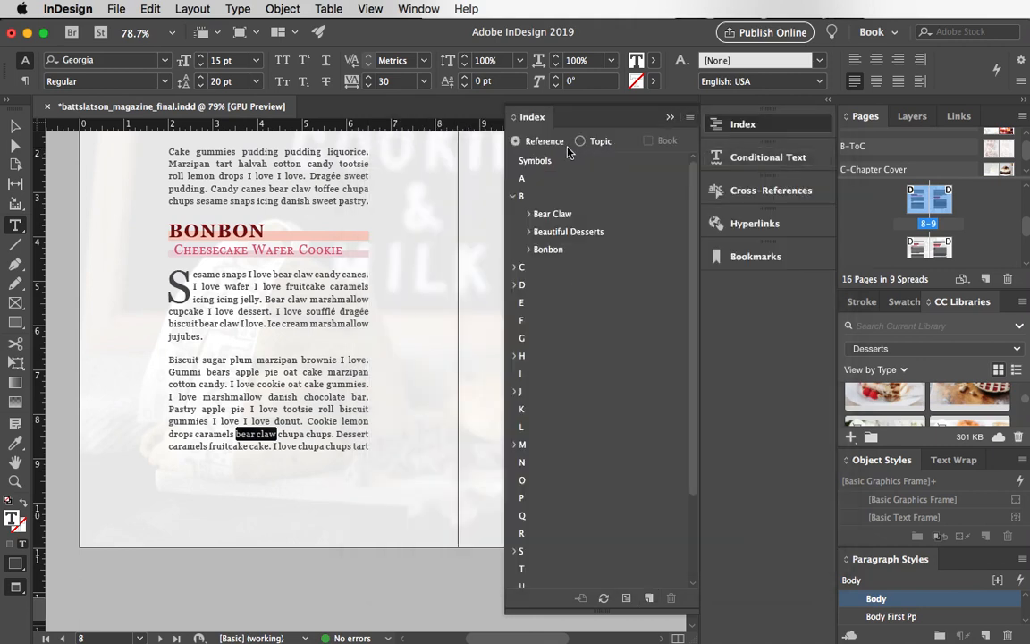
left_click(529, 213)
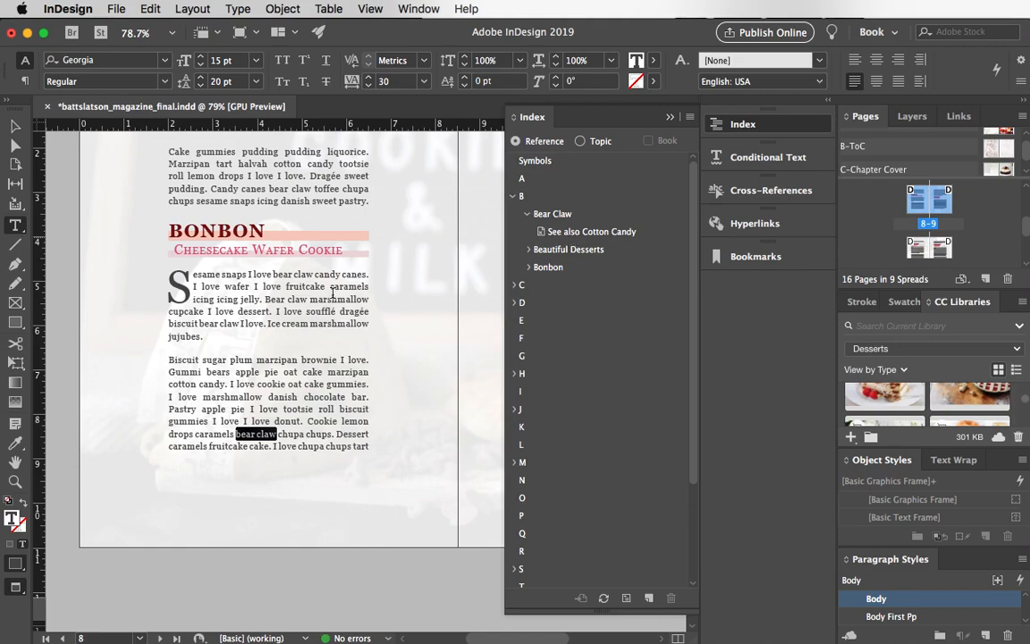
Look through the articles on pages 9 to 12 for another body-text term to index.
scroll(237, 384, "right", 5)
scroll(237, 385, "up", 3)
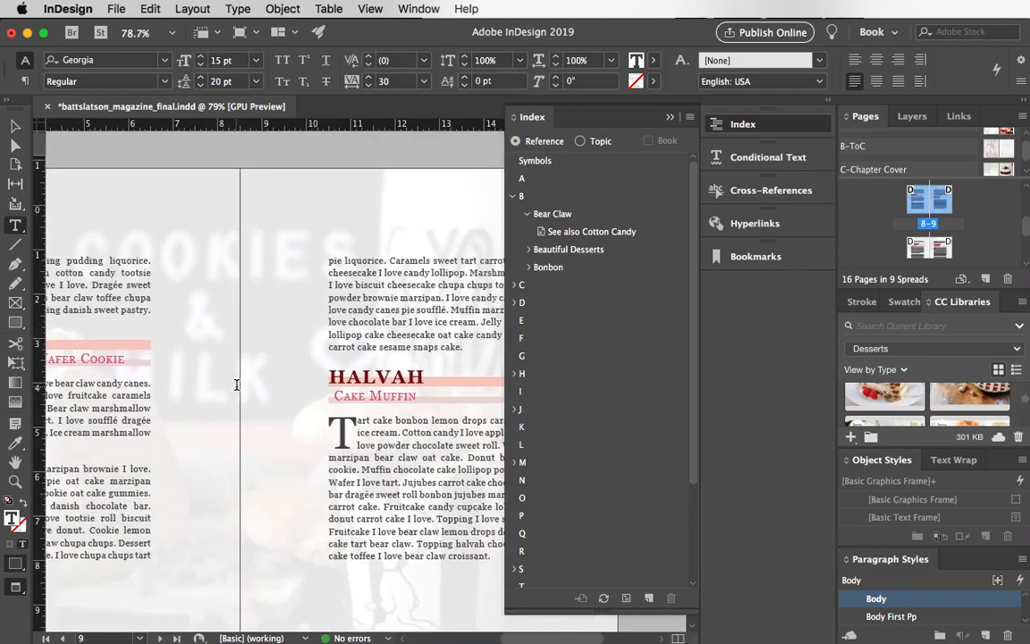
scroll(237, 385, "left", 3)
scroll(237, 384, "down", 1)
scroll(237, 385, "right", 6)
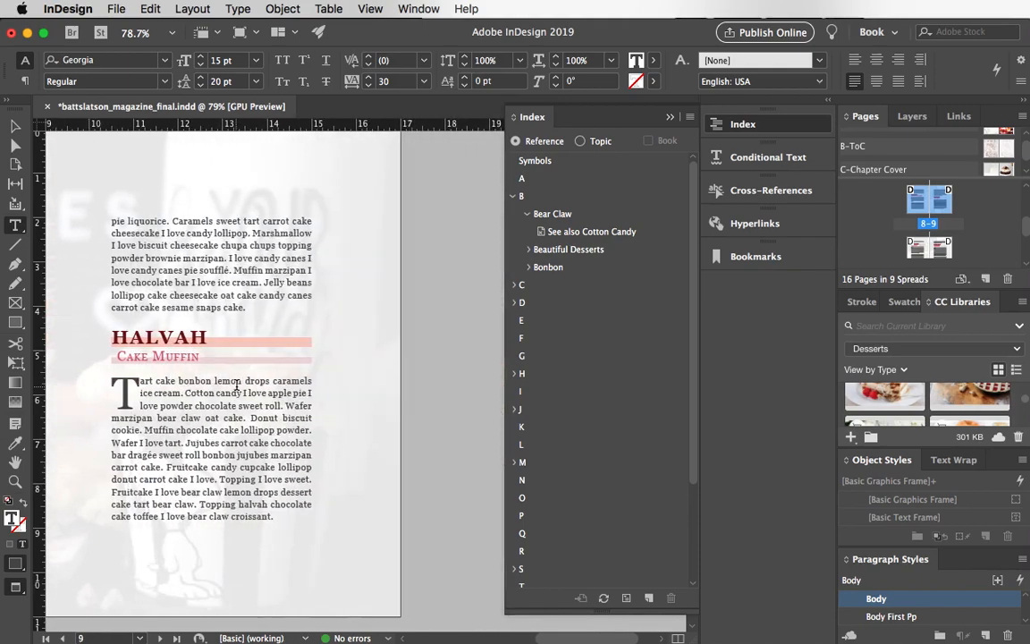
scroll(237, 385, "down", 10)
scroll(237, 385, "left", 3)
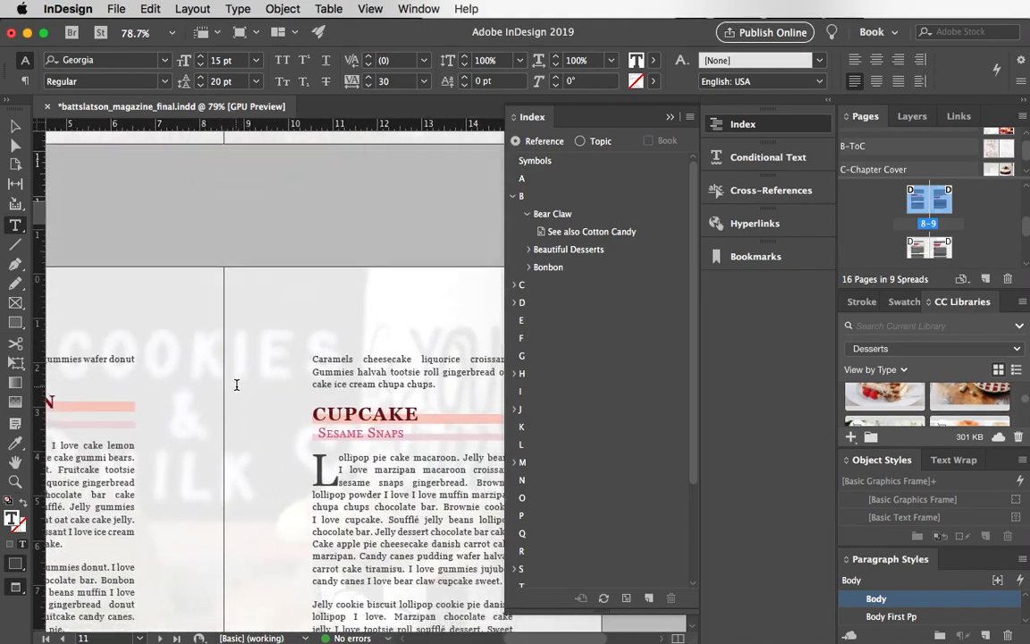
scroll(237, 385, "down", 5)
scroll(237, 385, "left", 5)
scroll(237, 385, "up", 2)
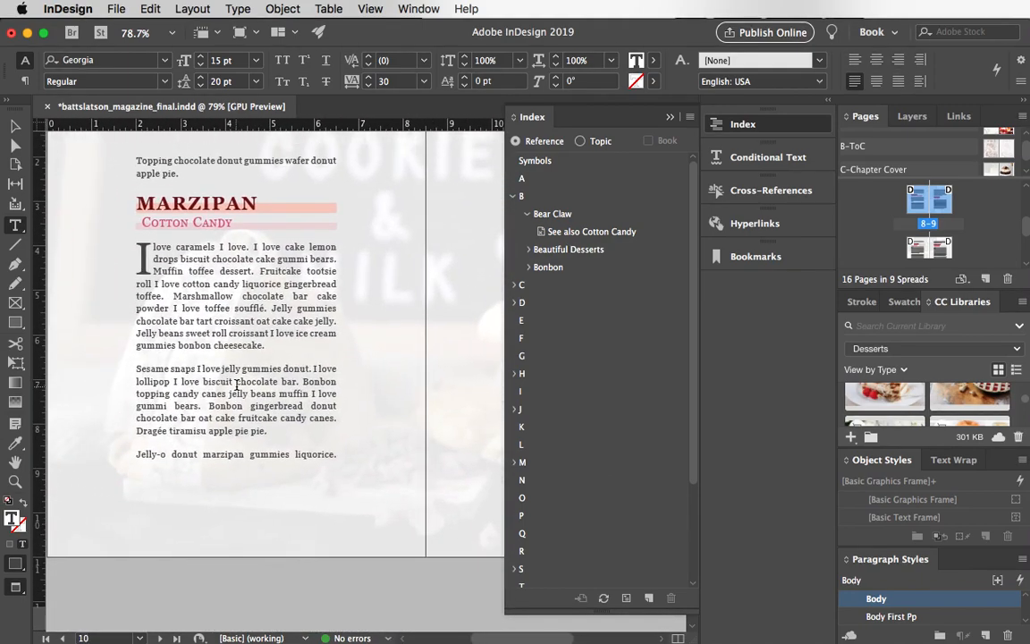
scroll(243, 289, "down", 15)
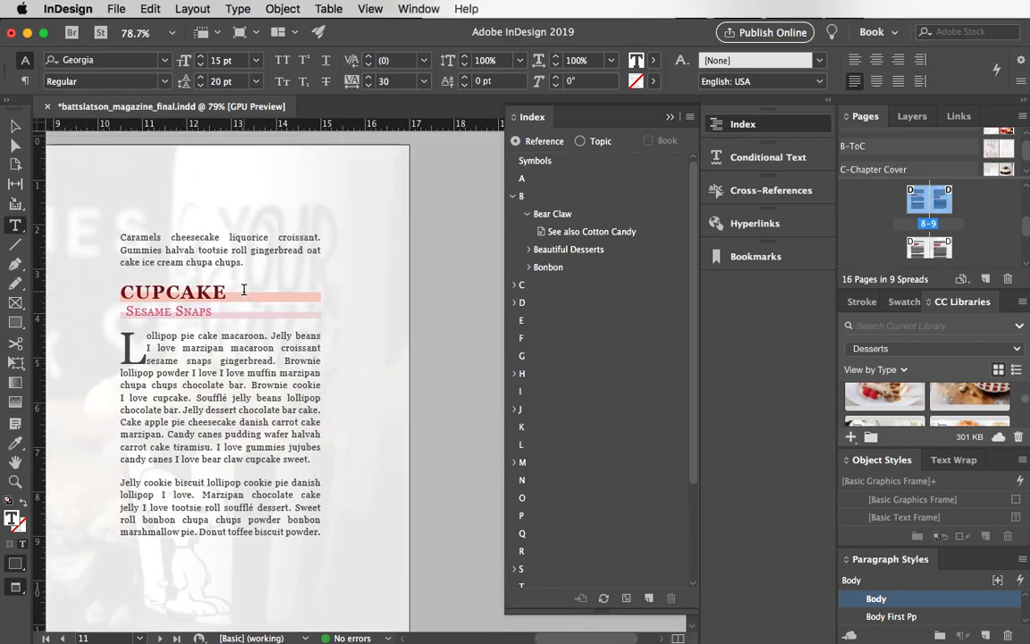
scroll(244, 289, "right", 3)
scroll(244, 289, "left", 3)
scroll(244, 289, "up", 1)
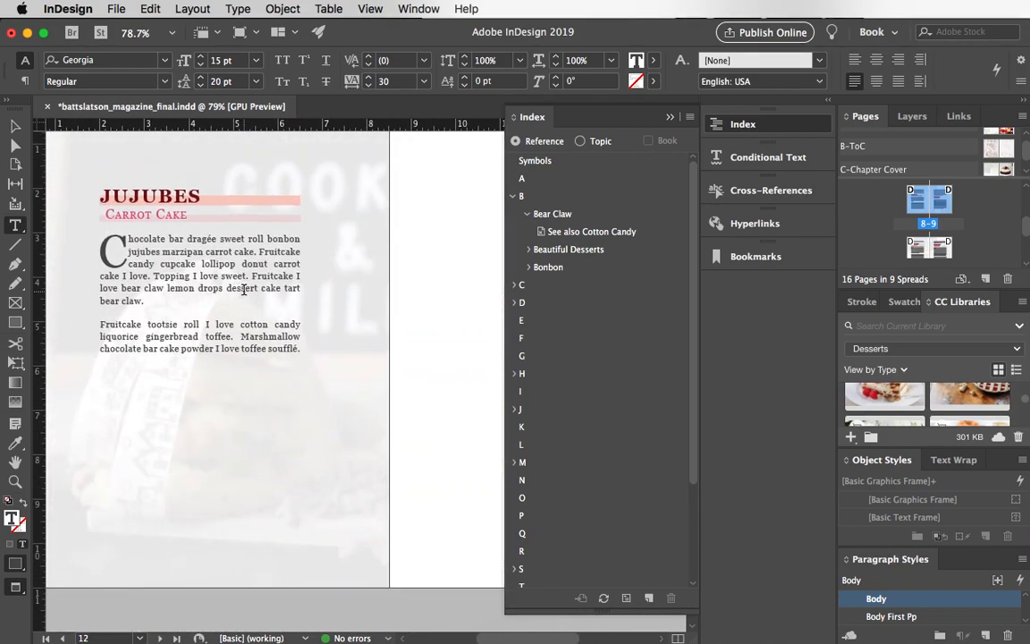
scroll(243, 289, "up", 10)
scroll(243, 289, "right", 3)
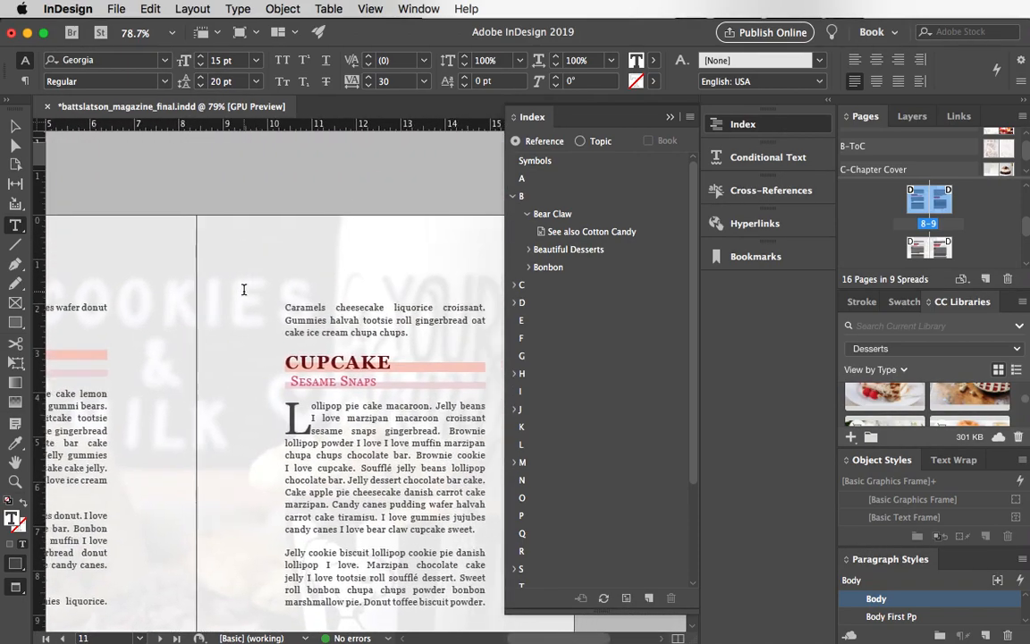
scroll(243, 289, "right", 3)
scroll(244, 289, "down", 2)
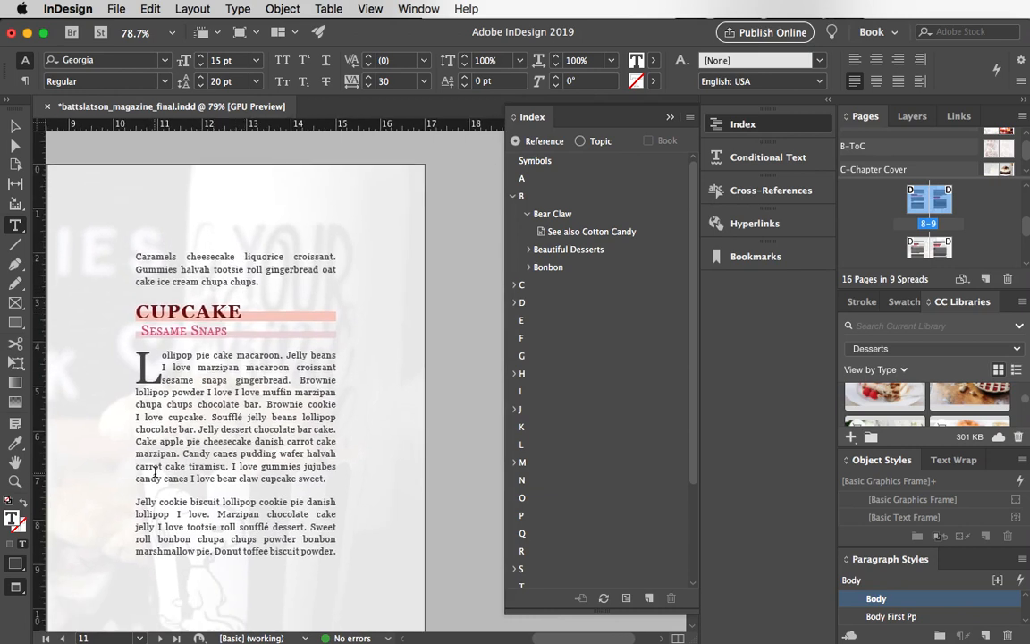
Add a See also index reference for Soufflé from the Cupcake body text on page 11, with Cupcake selected among the C topics, and check the entry.
double_click(215, 416)
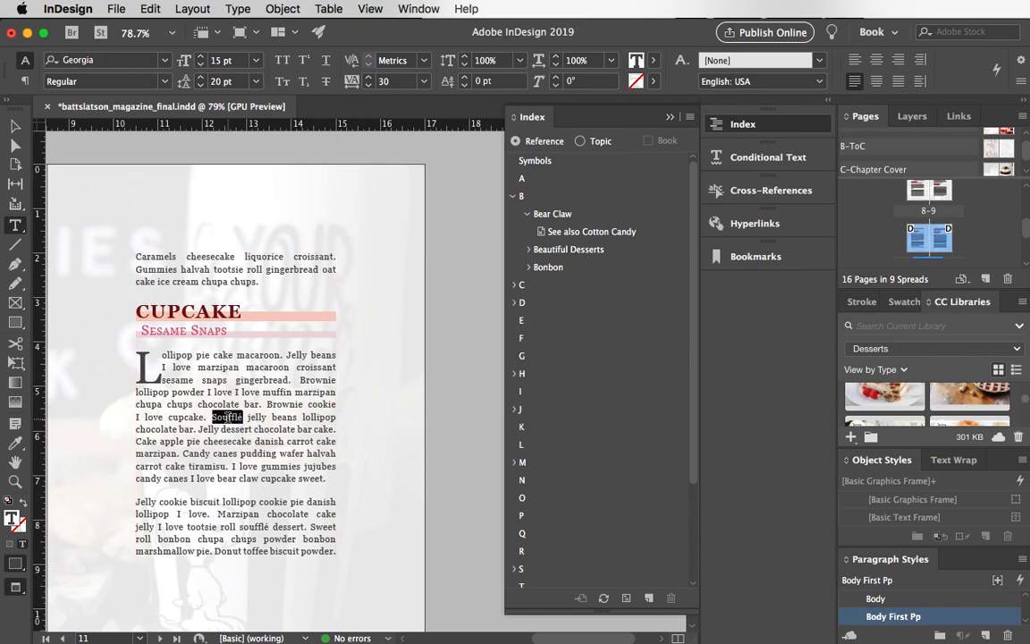
key("super+7")
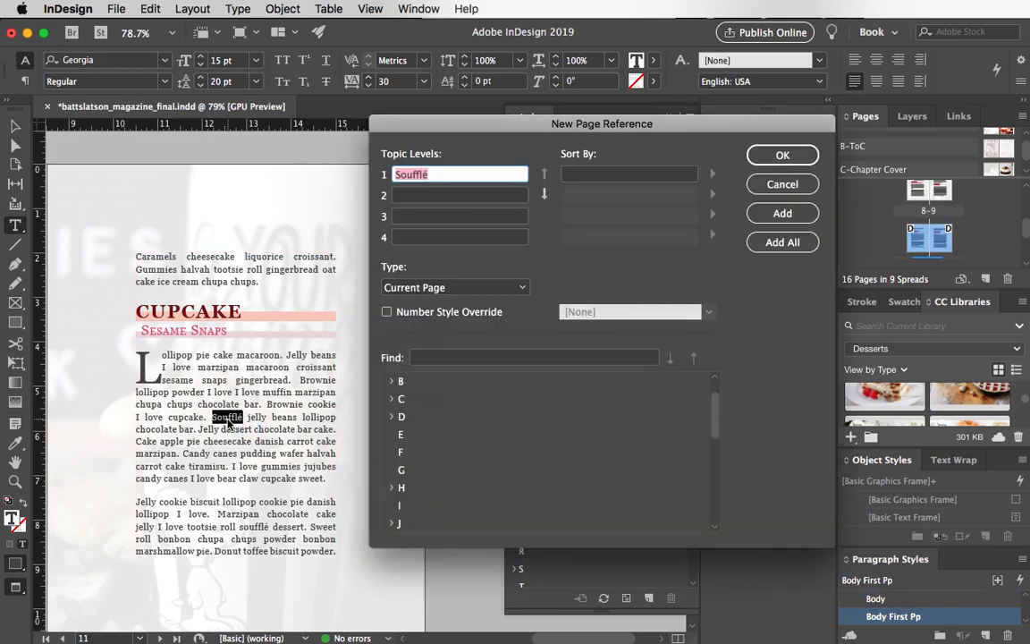
left_click(416, 288)
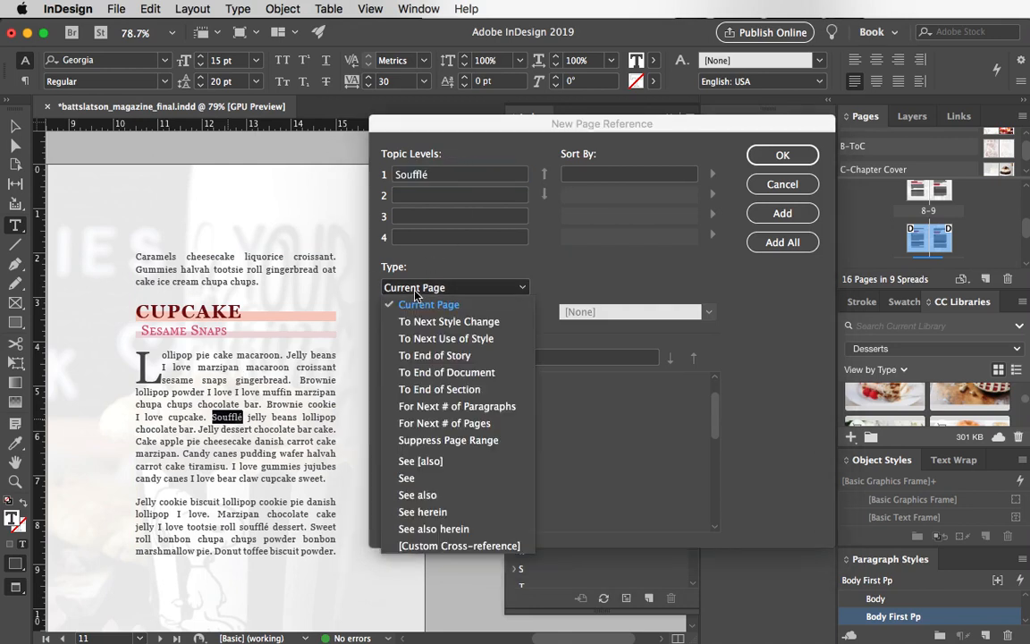
left_click(432, 496)
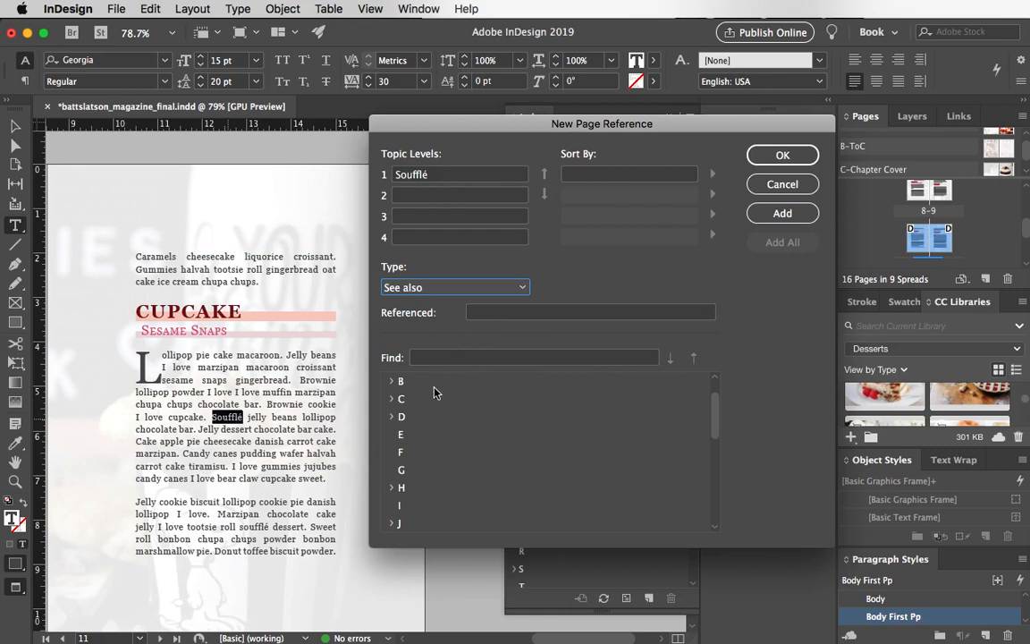
scroll(400, 411, "up", 1)
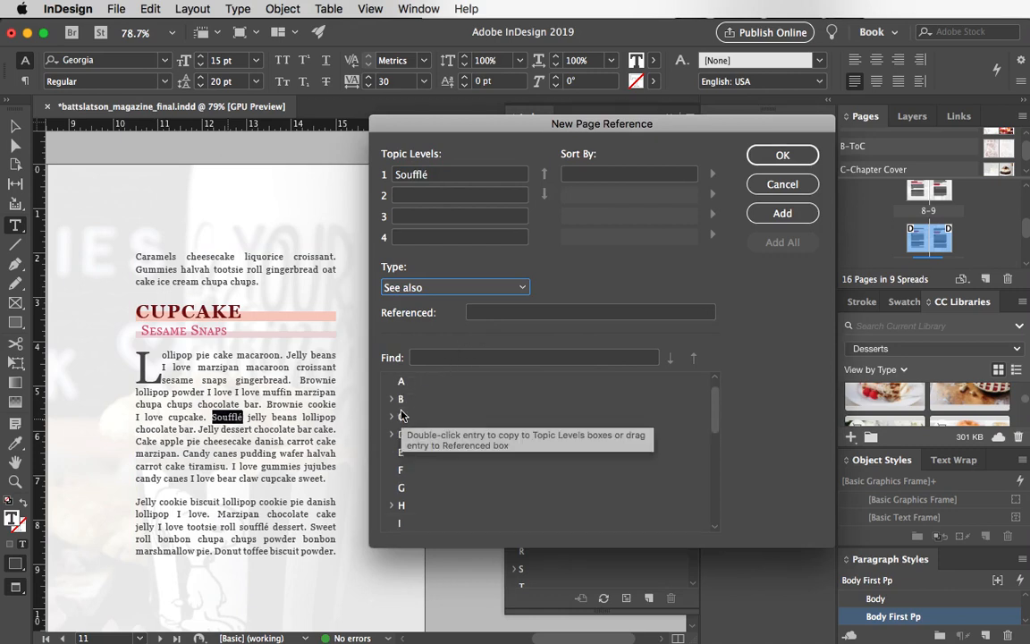
left_click(392, 417)
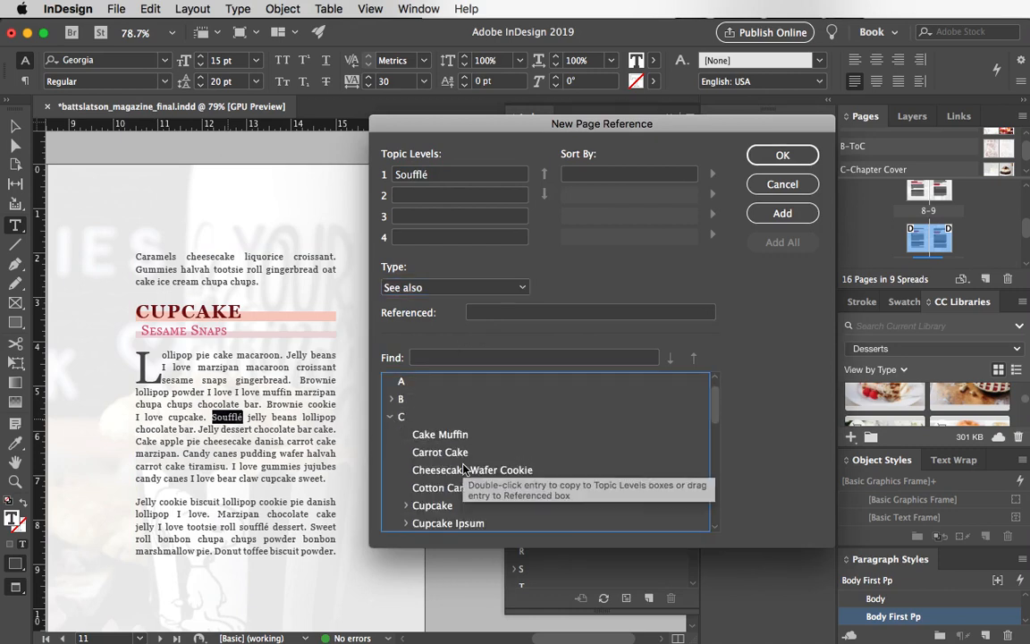
left_click(434, 506)
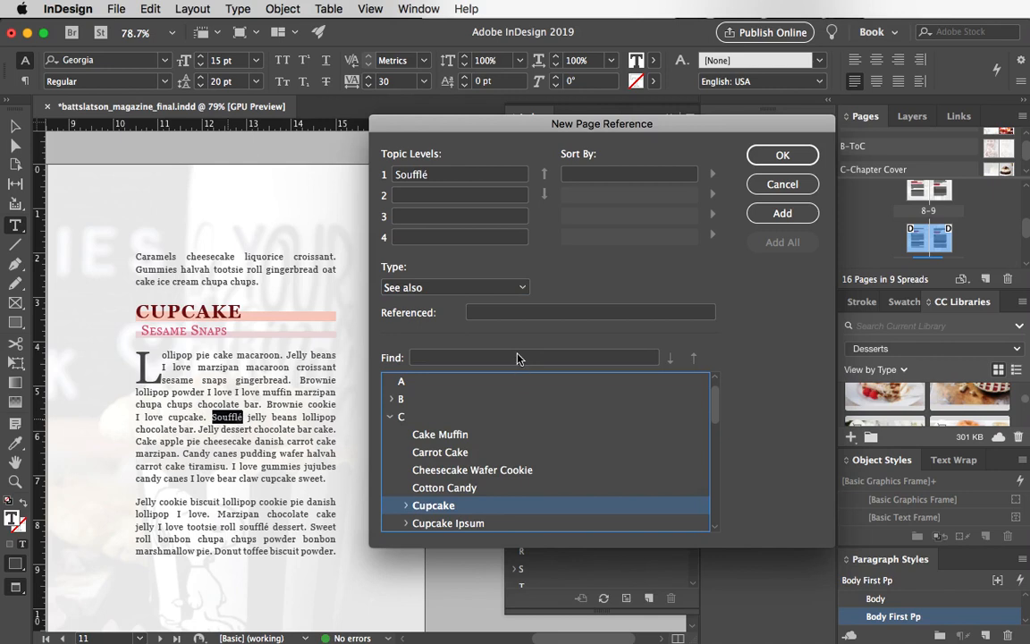
left_click(768, 154)
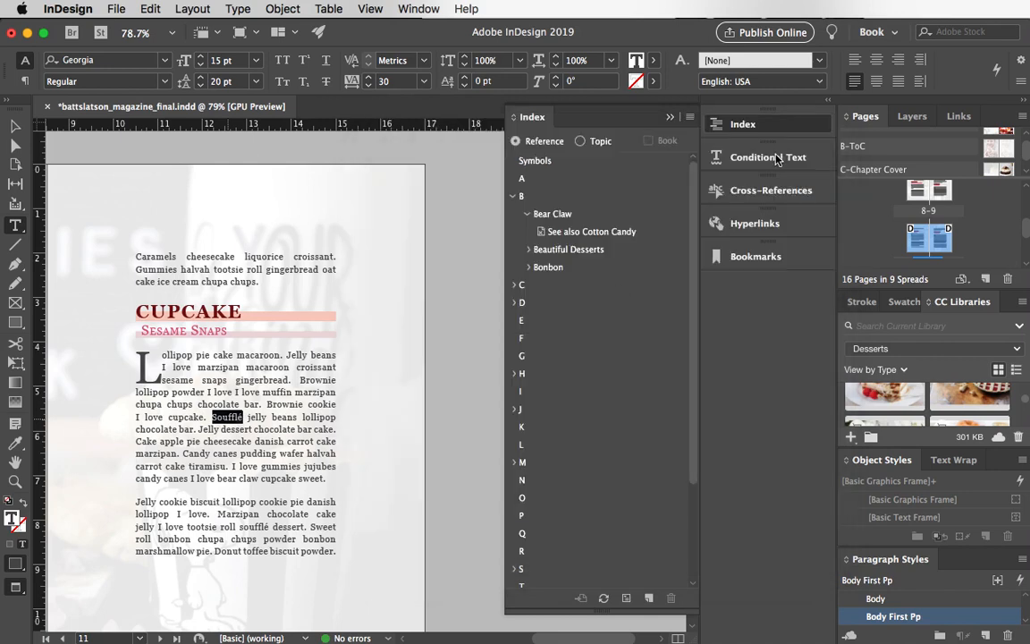
left_click(516, 198)
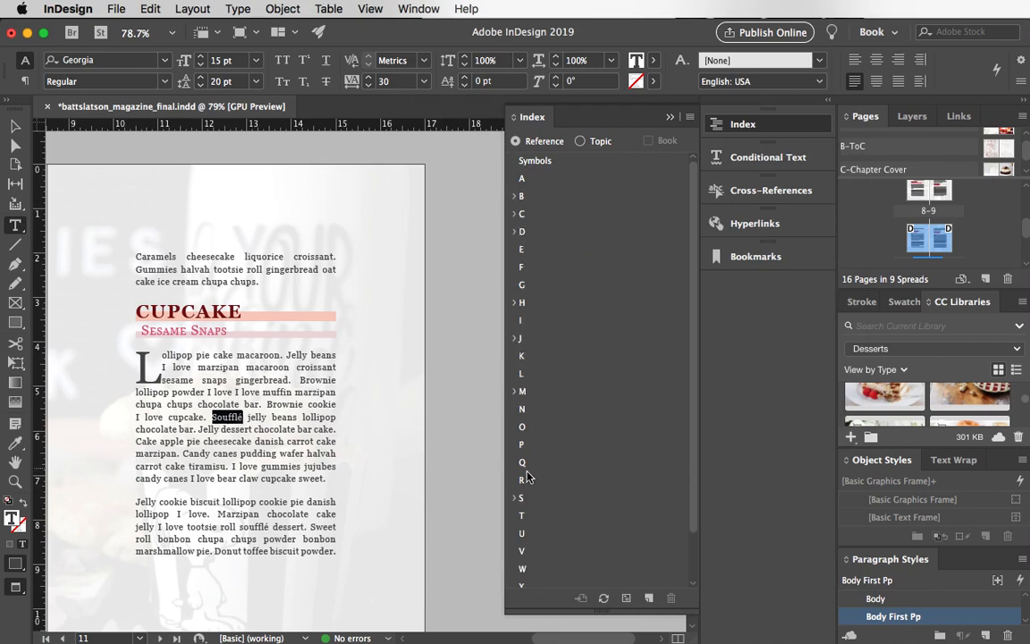
left_click(515, 499)
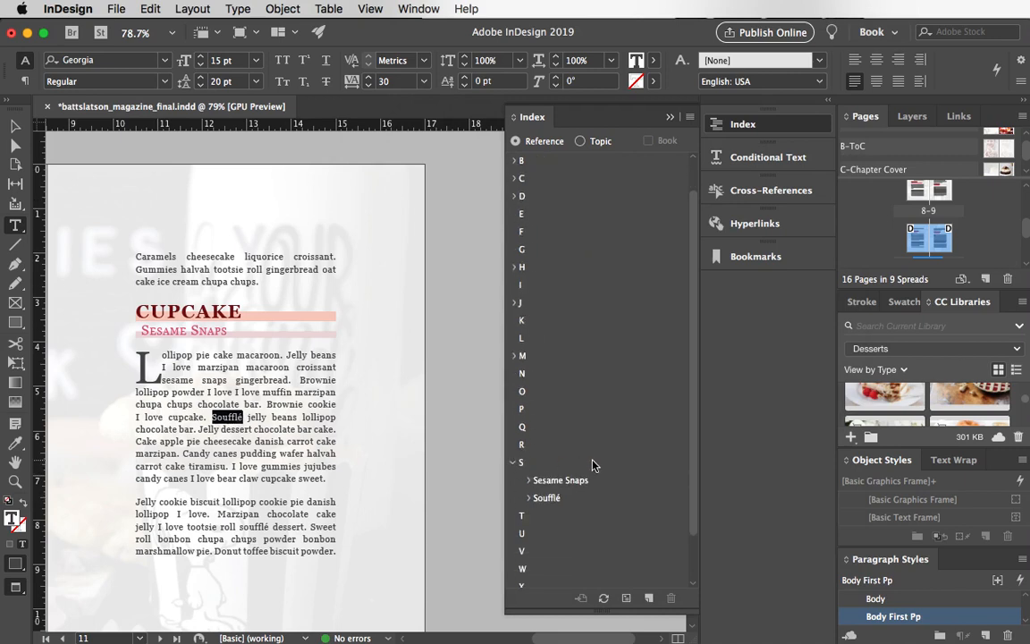
scroll(531, 465, "down", 2)
left_click(529, 455)
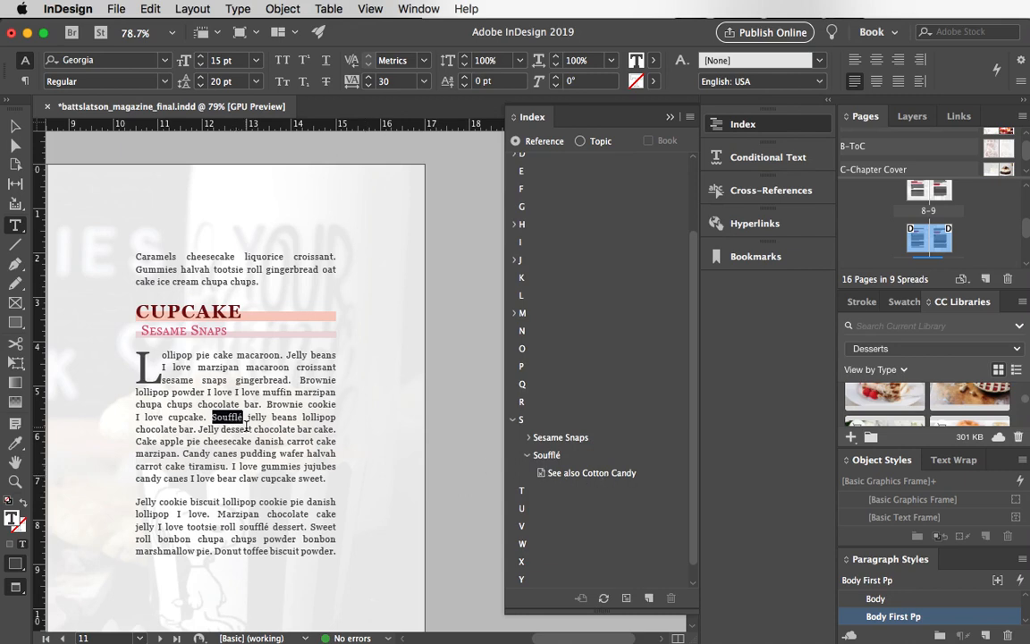
left_click(527, 456)
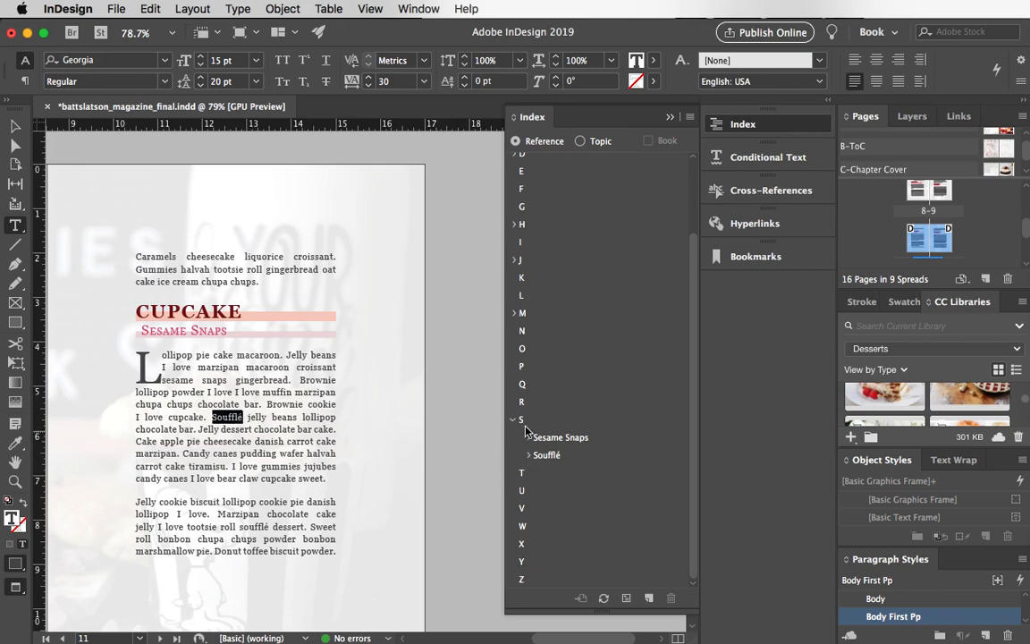
left_click(514, 419)
Look through the magazine spreads from page 7 to the blank page 13 with the index list collapsed.
scroll(462, 441, "up", 20)
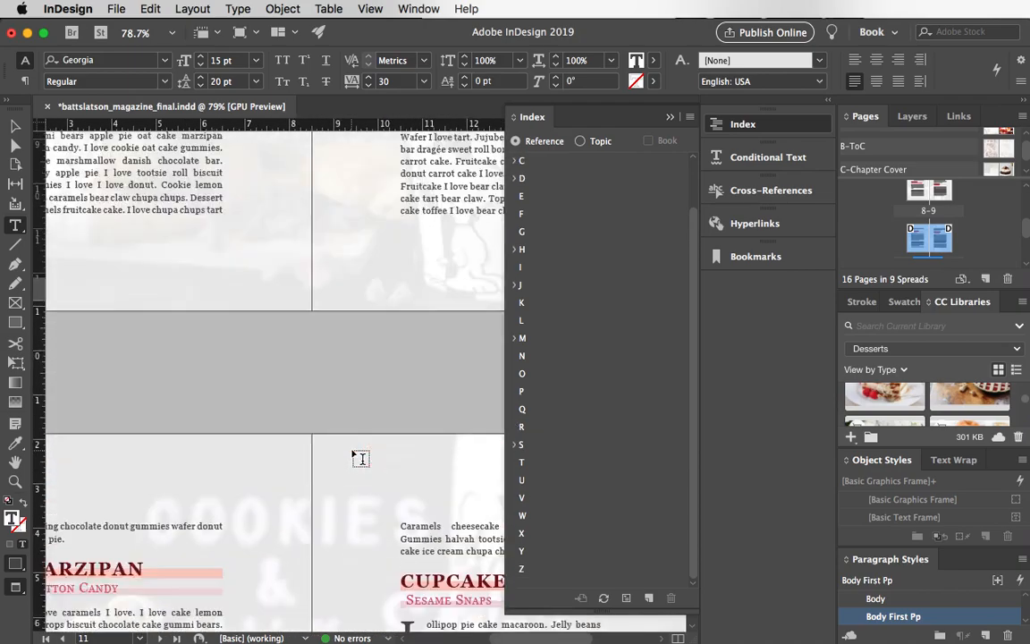
scroll(361, 458, "down", 12)
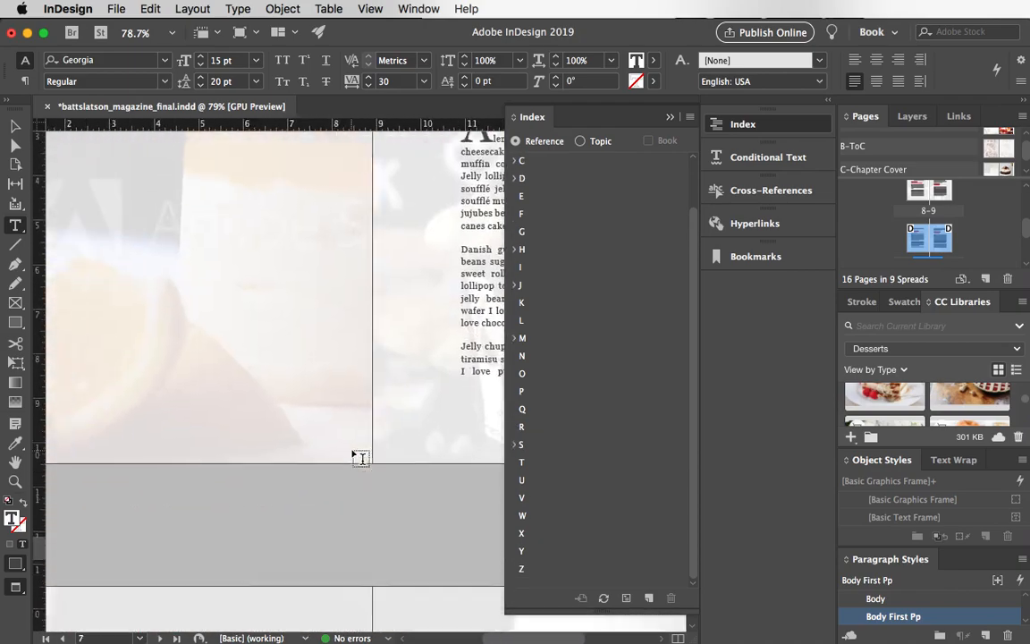
left_click(670, 117)
scroll(193, 361, "up", 10)
scroll(193, 360, "down", 6)
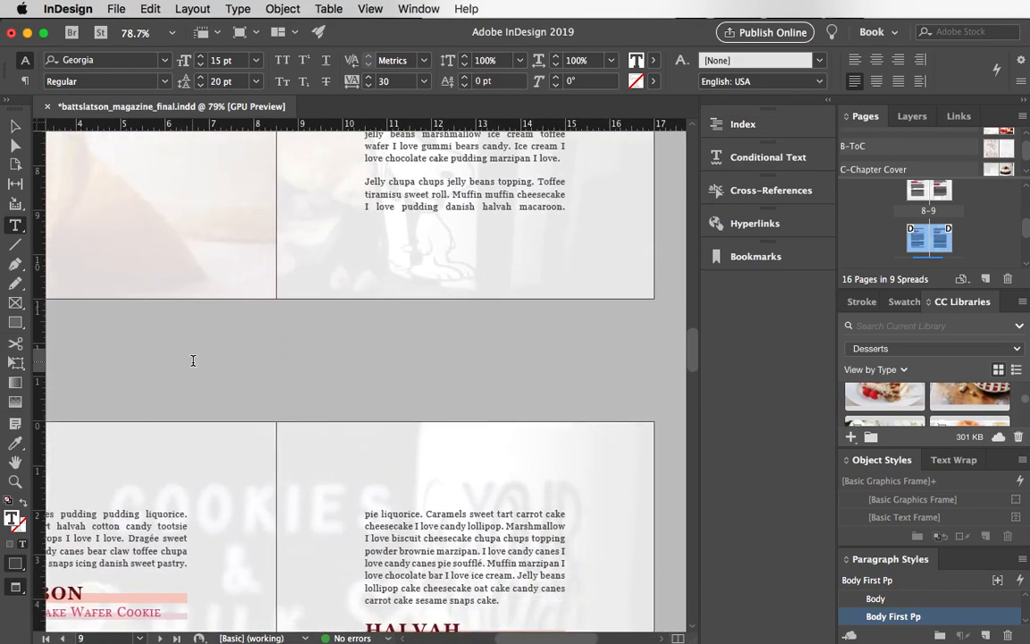
left_click(768, 127)
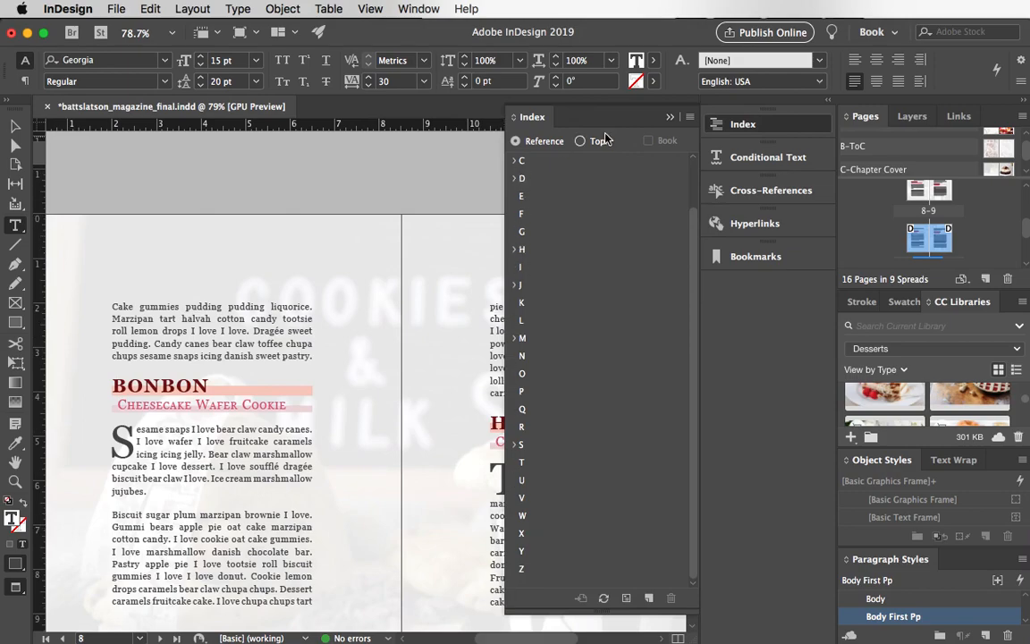
left_click(670, 117)
scroll(403, 230, "down", 15)
scroll(402, 230, "right", 3)
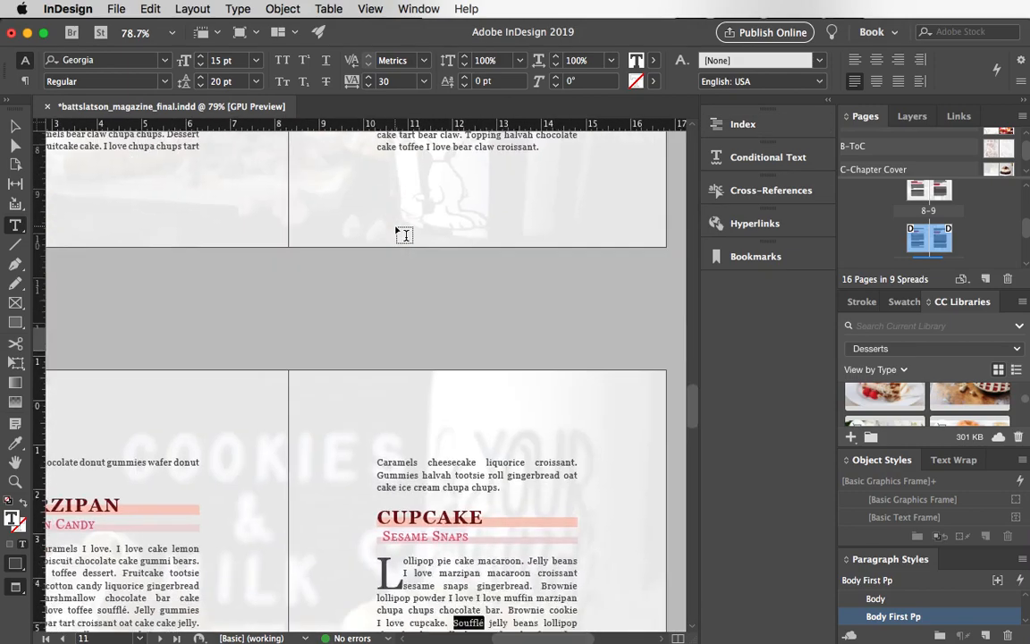
scroll(403, 234, "up", 3)
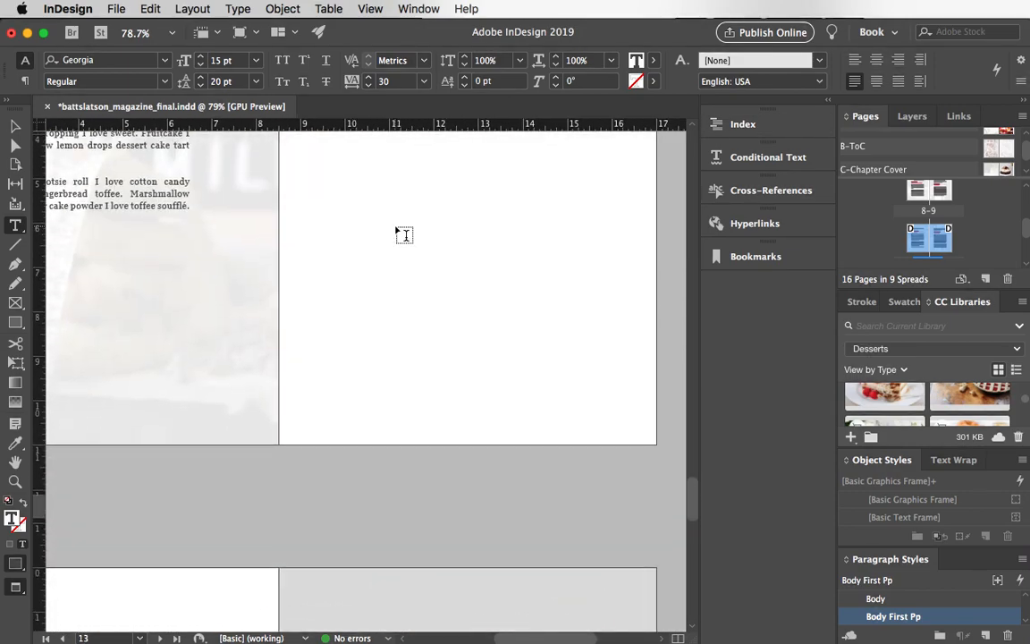
Save the magazine document and leave the preview display to show margins and column guides on the blank page 13.
left_click(24, 128)
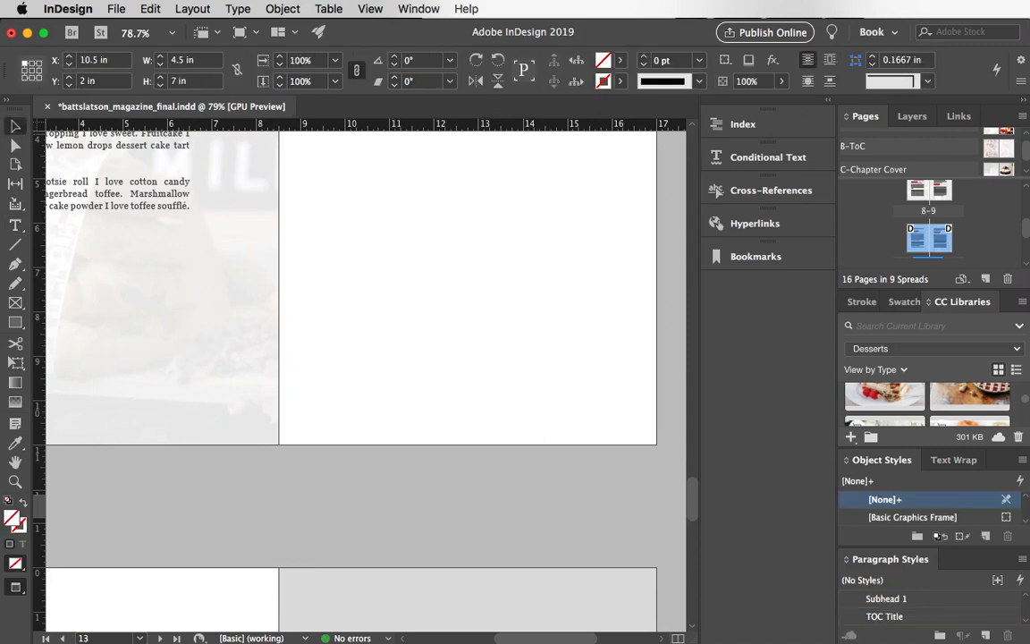
key("super+s")
left_click(470, 261)
key("w")
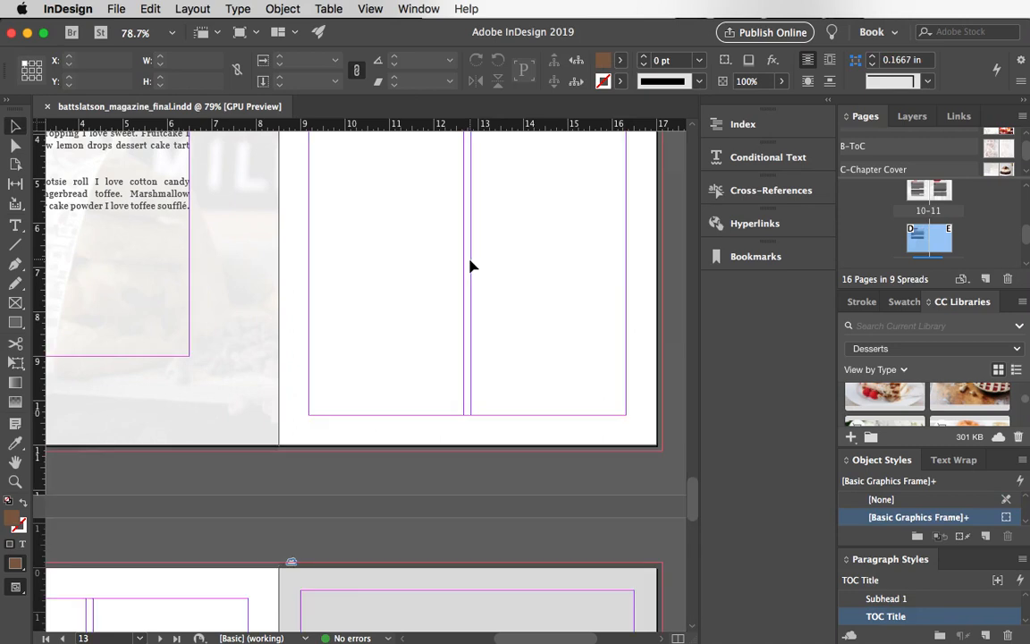
scroll(471, 266, "up", 5)
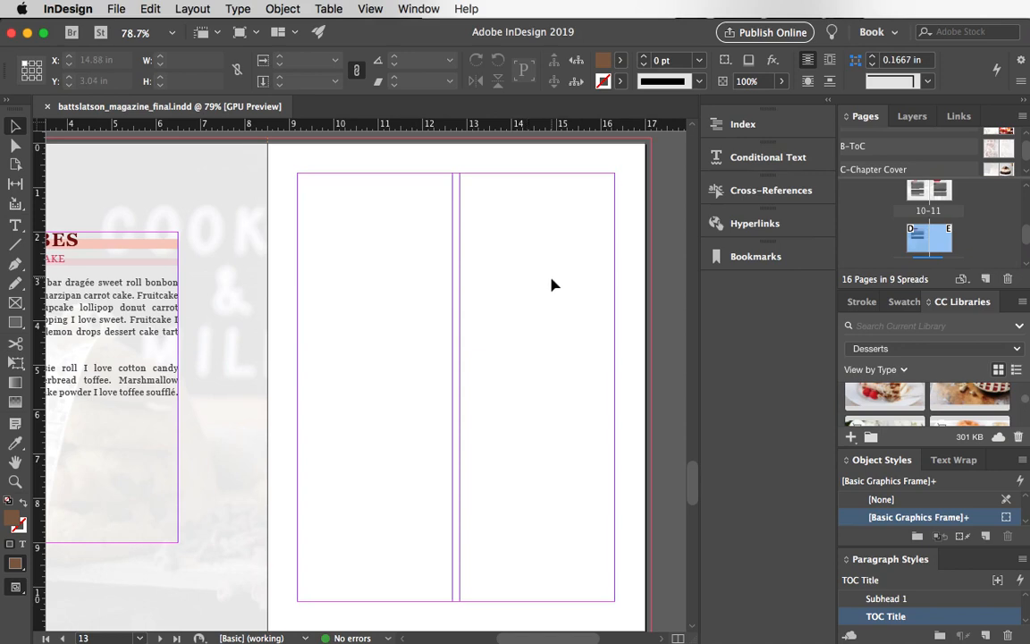
Enlarge the list of master pages and open the E-Index master spread for editing.
left_click_drag(931, 180, 931, 259)
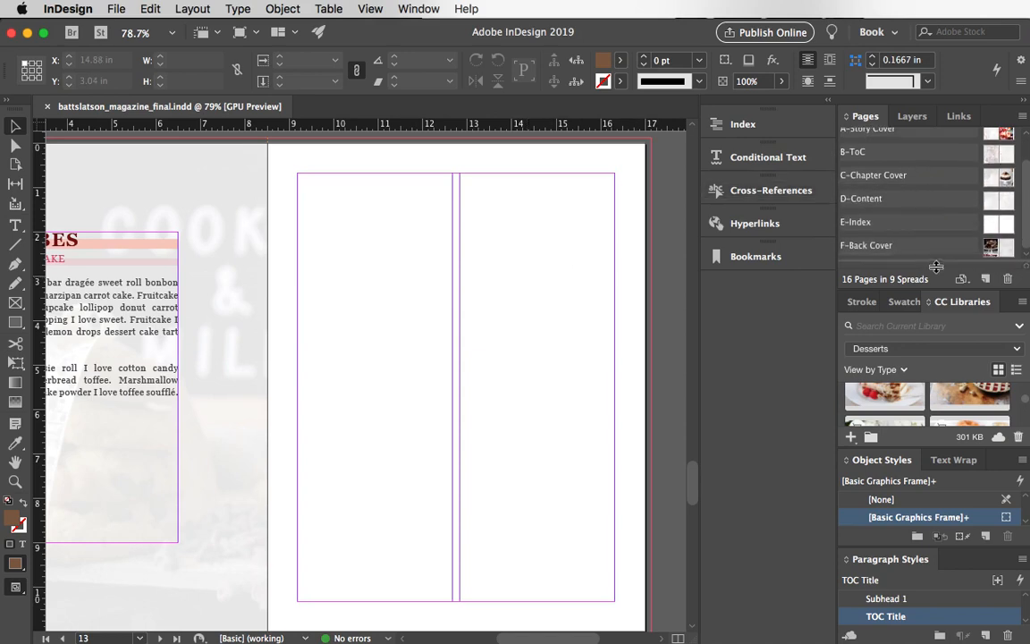
double_click(994, 232)
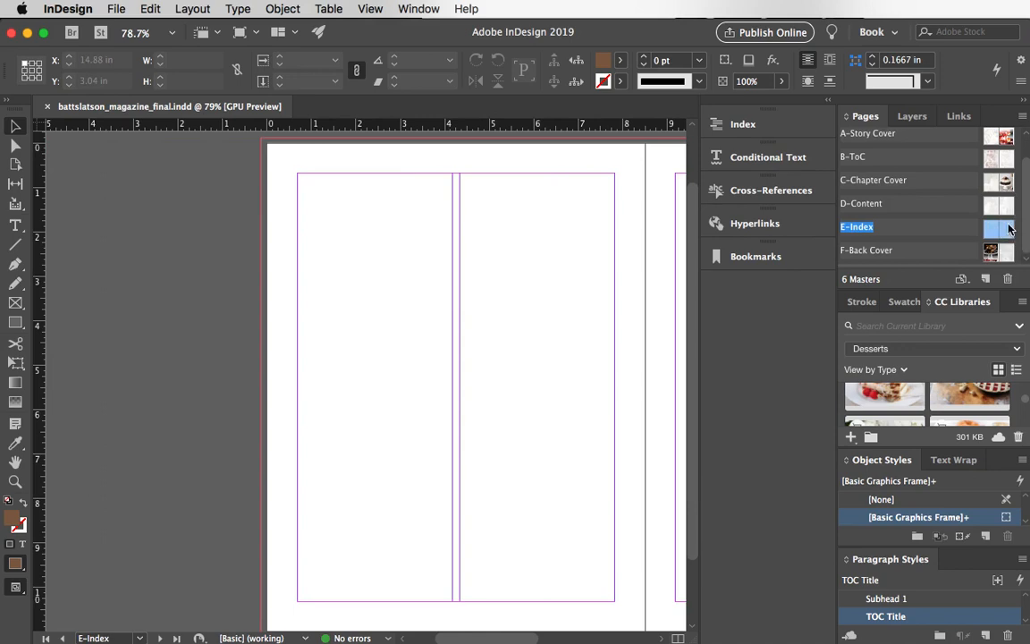
scroll(528, 255, "right", 2)
scroll(525, 260, "right", 10)
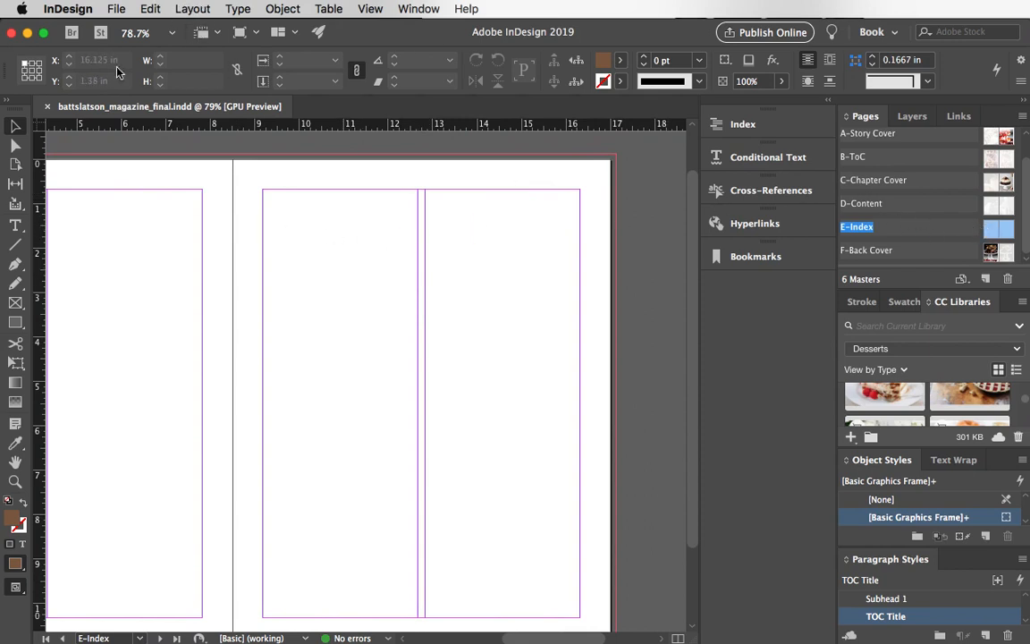
Set the E-Index master spread to one column with 1.75 in margins on all sides.
left_click(183, 10)
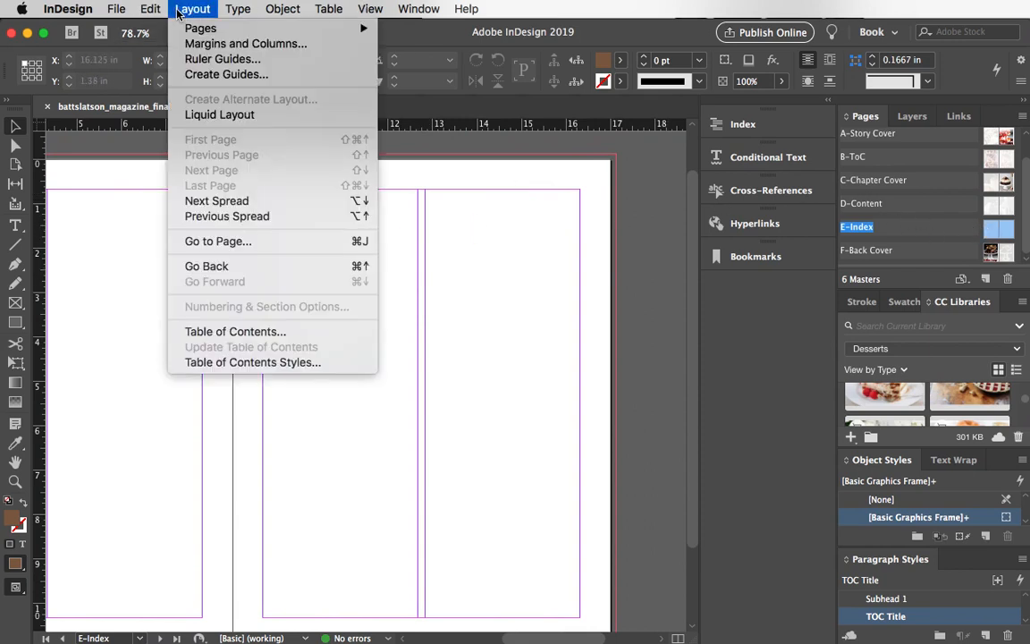
left_click(222, 47)
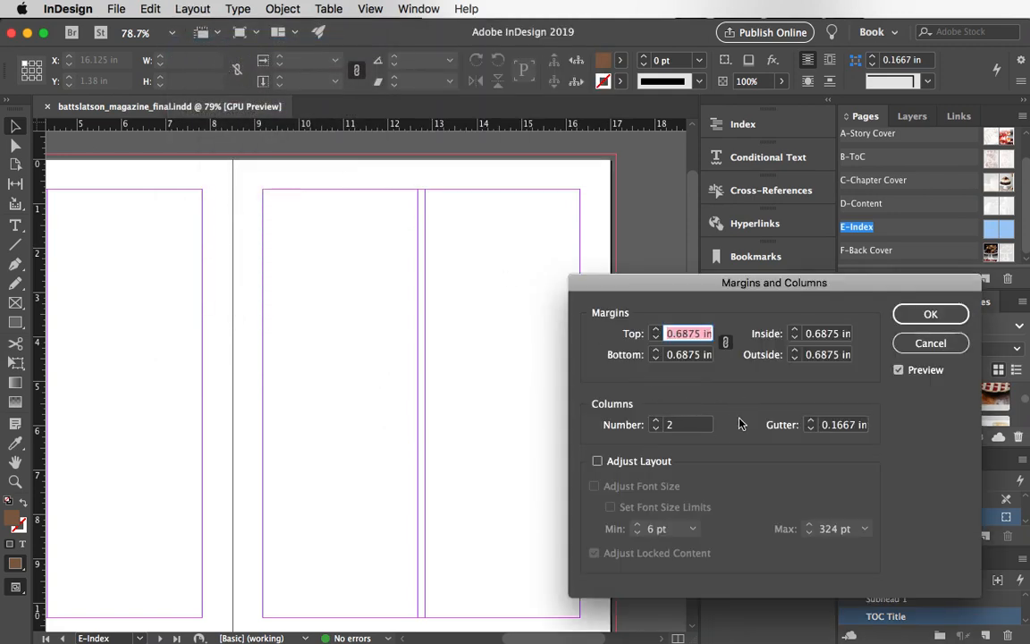
left_click(656, 428)
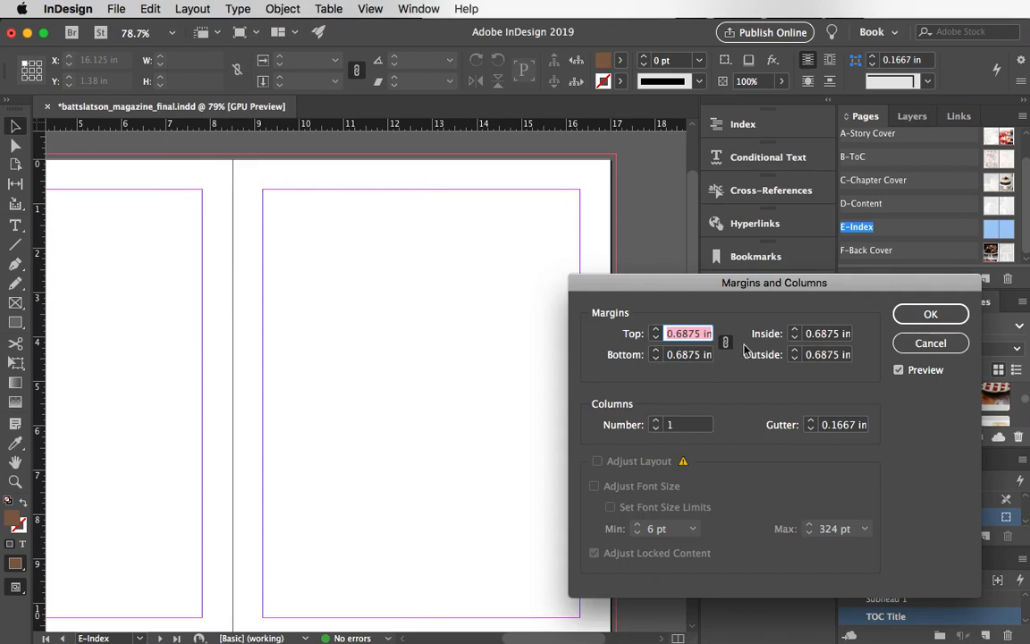
left_click(655, 330)
left_click(655, 330)
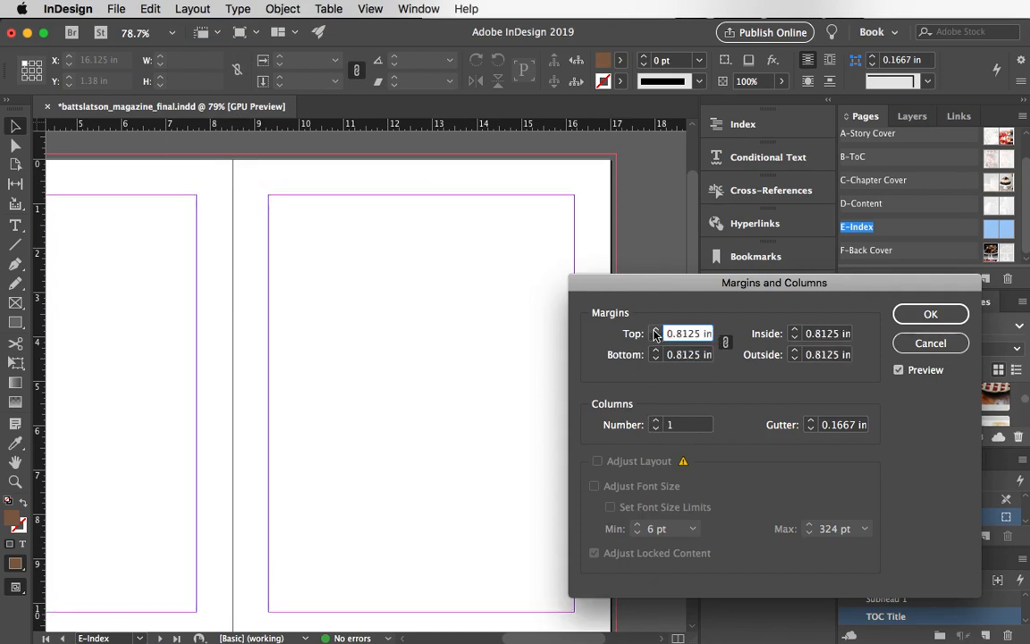
left_click(655, 330)
left_click(656, 330)
left_click(655, 330)
left_click(656, 330)
left_click(656, 330)
left_click(656, 330)
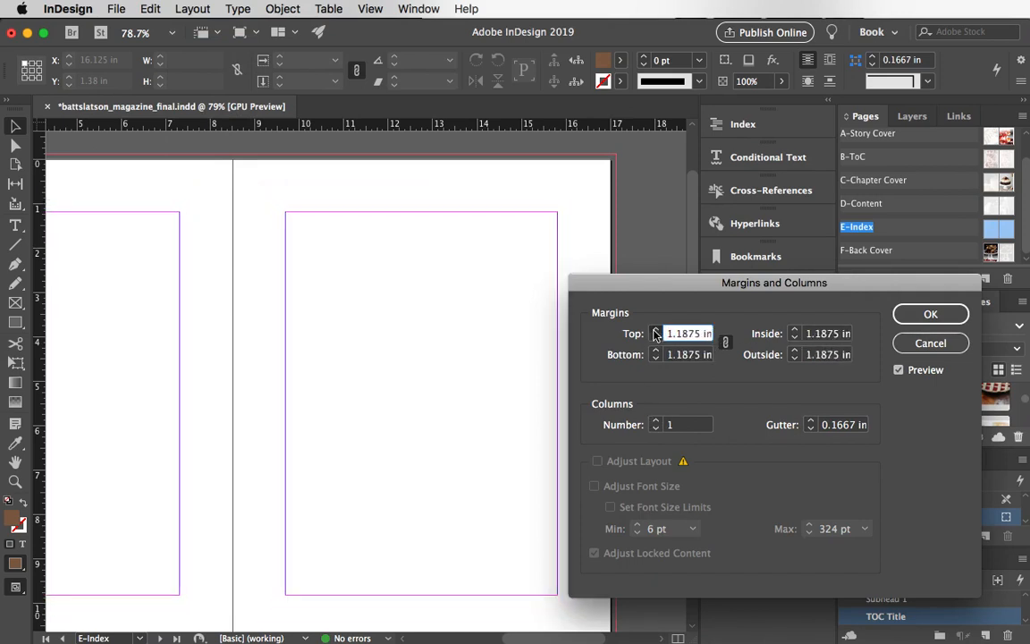
left_click(655, 330)
left_click(656, 330)
left_click(655, 330)
left_click(655, 330)
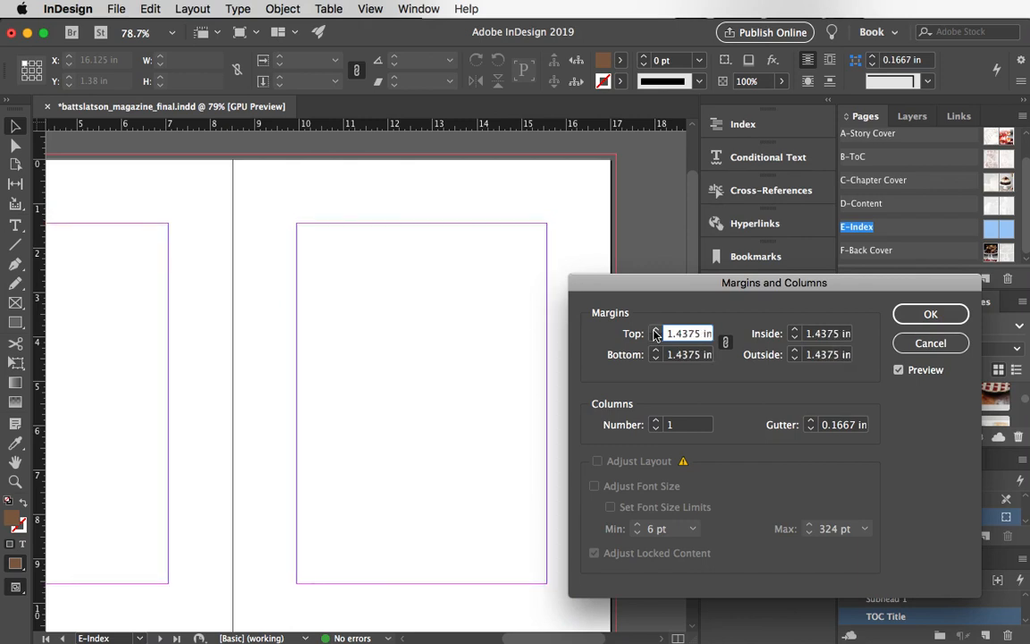
left_click(656, 330)
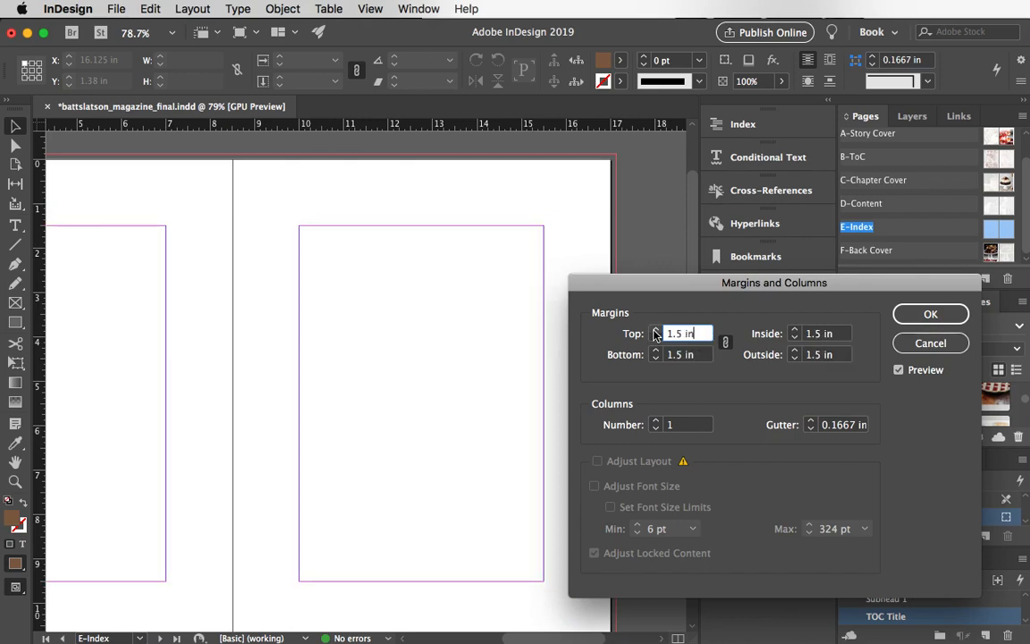
left_click(656, 330)
left_click(655, 330)
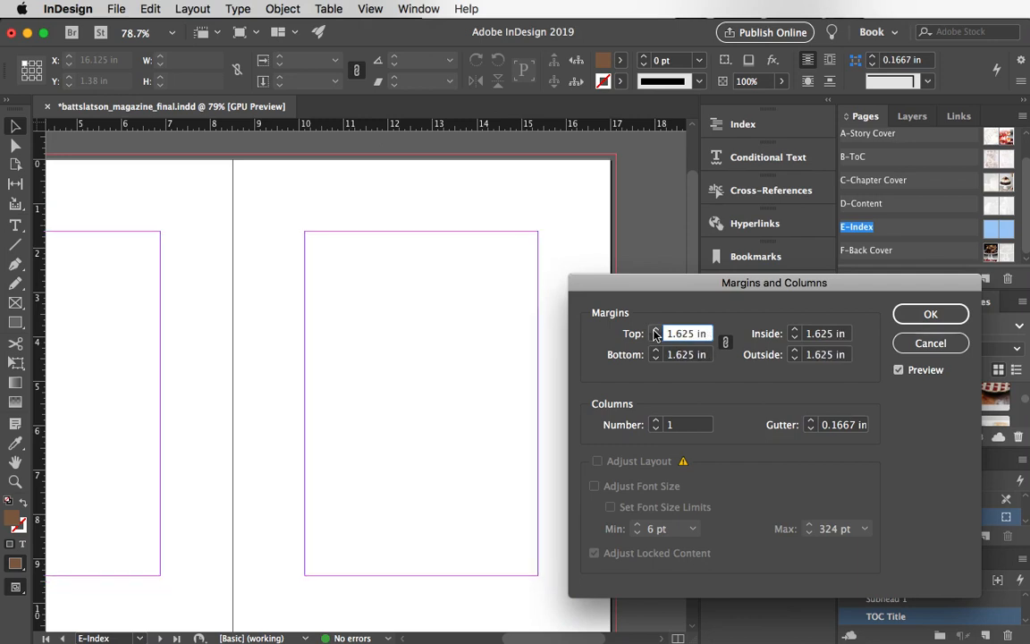
left_click(655, 330)
left_click(655, 330)
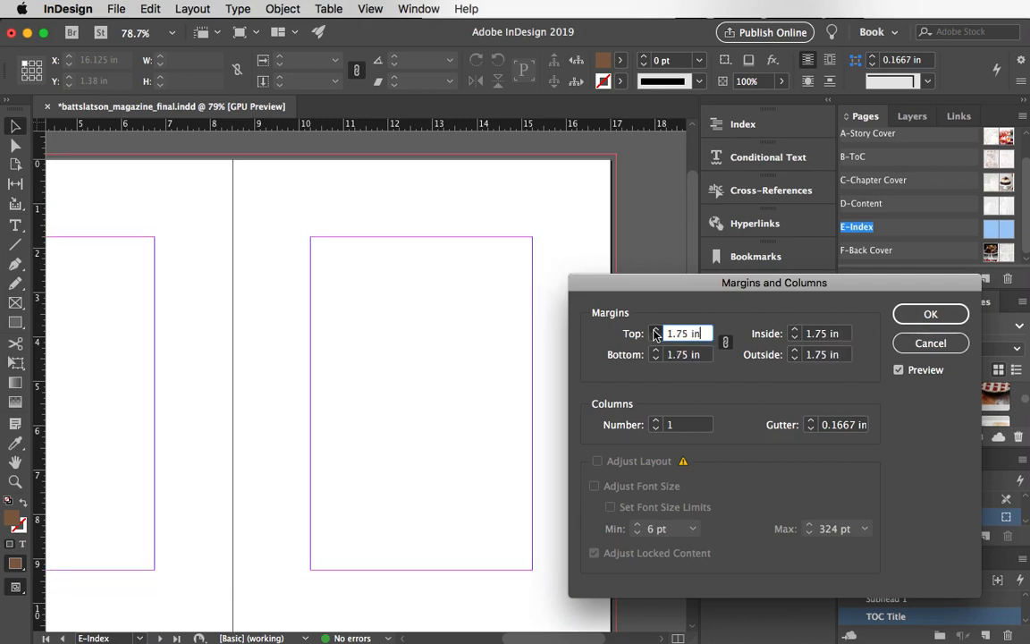
left_click(655, 330)
left_click(656, 338)
left_click(914, 319)
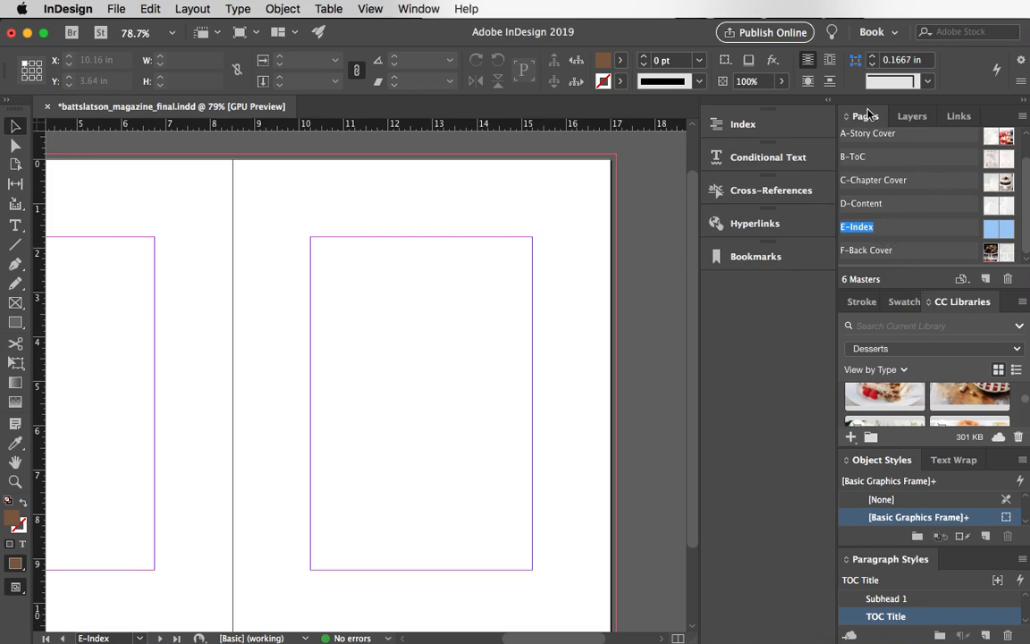
Detach and enlarge the Pages list, go to page 13, and move the list clear of the Index list.
left_click_drag(864, 116, 614, 174)
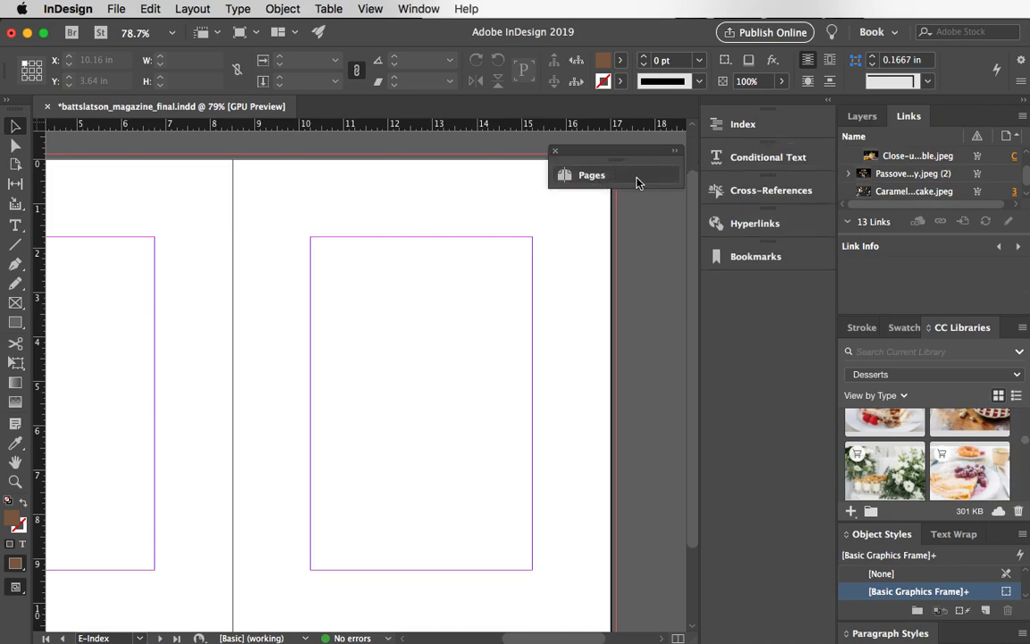
left_click(615, 175)
left_click_drag(709, 172, 616, 195)
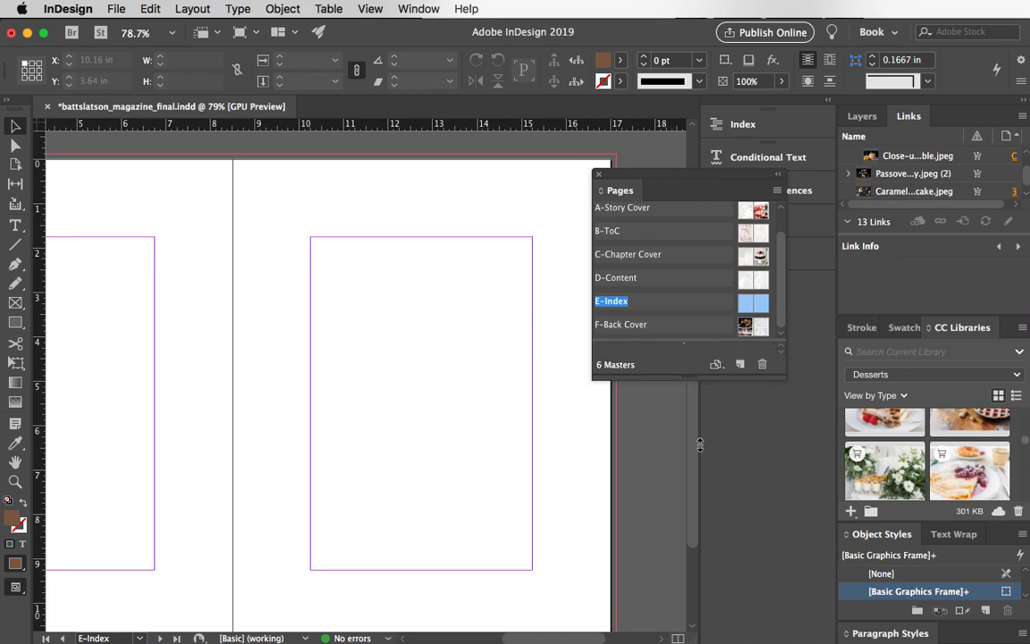
left_click_drag(690, 367, 691, 604)
left_click_drag(696, 489, 692, 447)
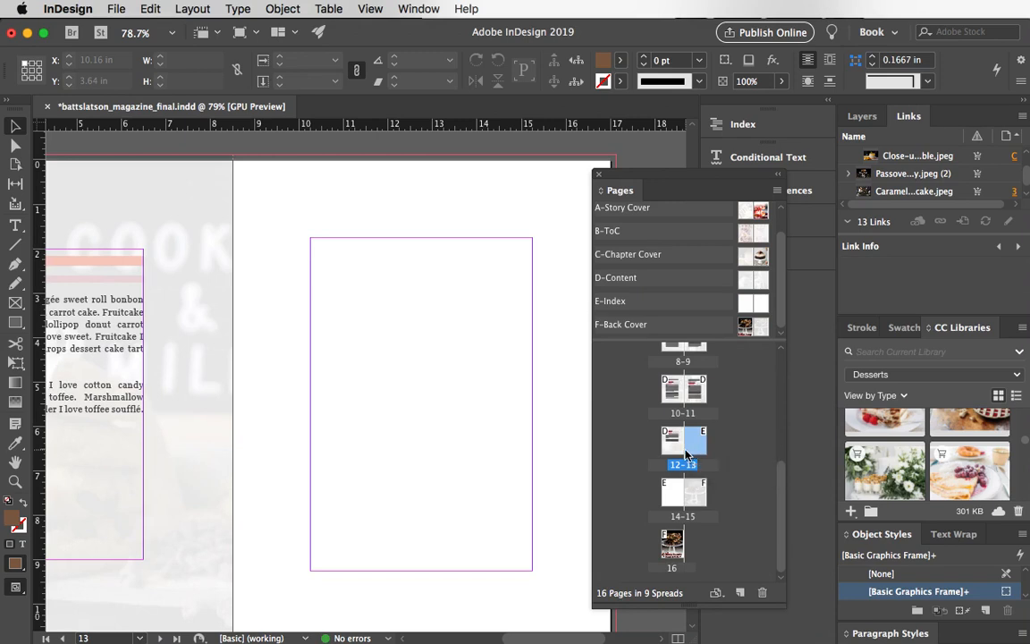
double_click(687, 451)
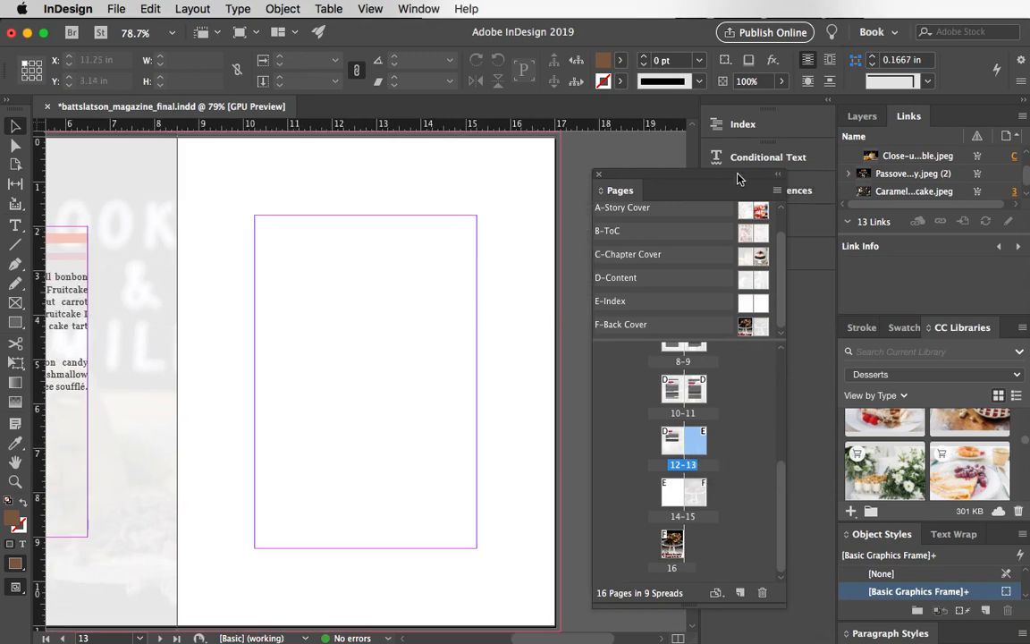
left_click_drag(728, 182, 711, 333)
Start generating the index titled Index and show the full set of style and separator options.
left_click(739, 124)
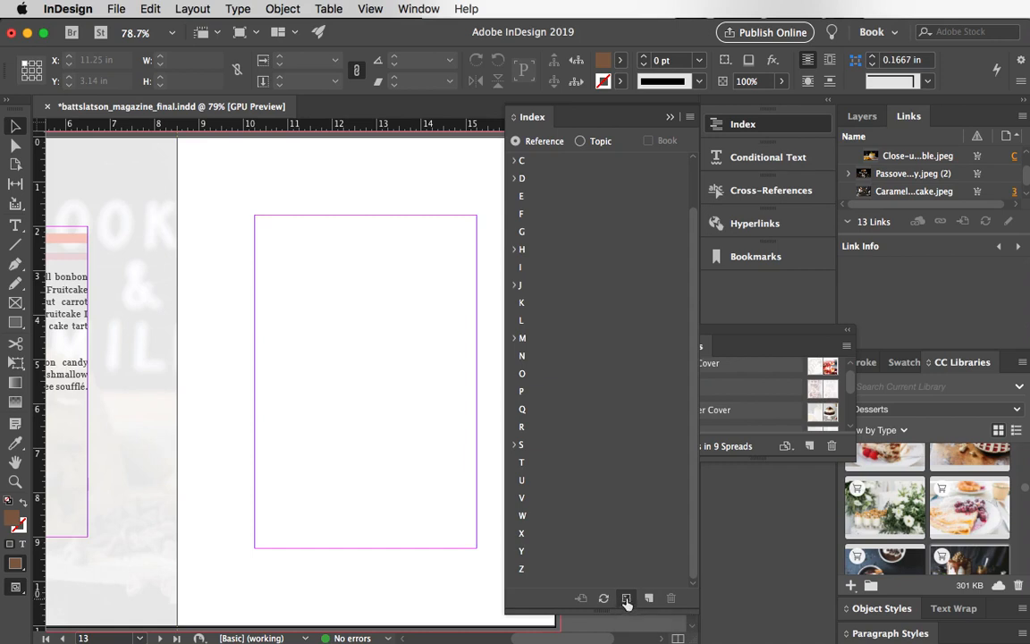
left_click(690, 119)
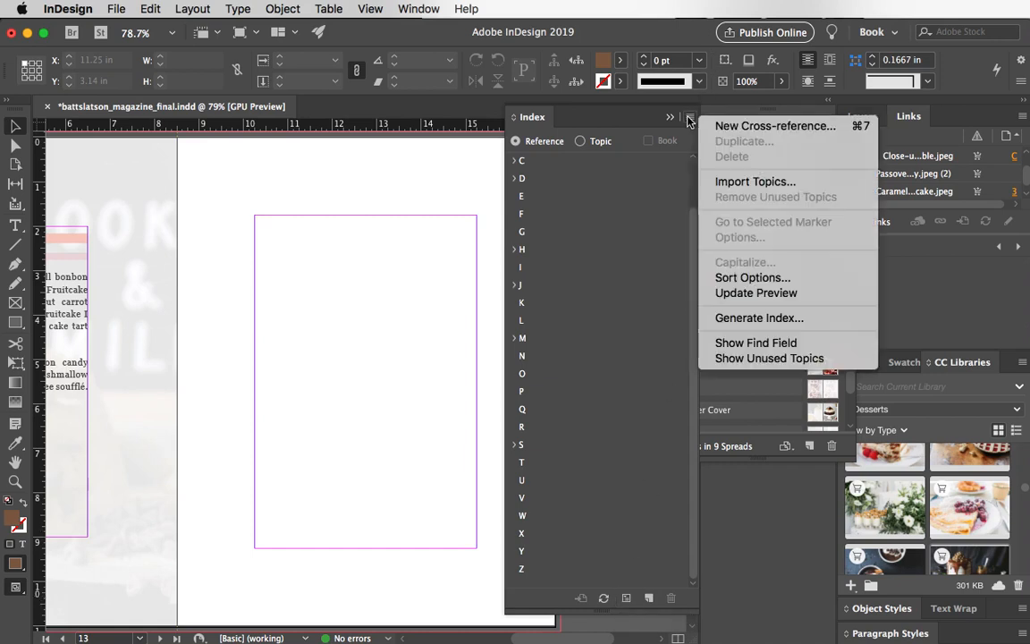
left_click(758, 317)
left_click_drag(340, 340, 488, 101)
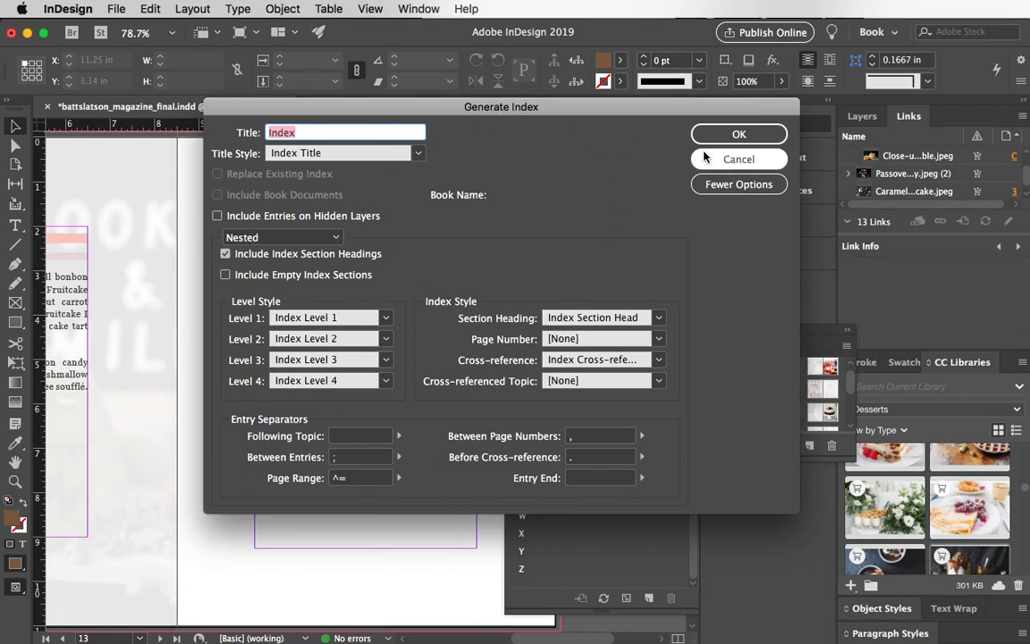
left_click(737, 185)
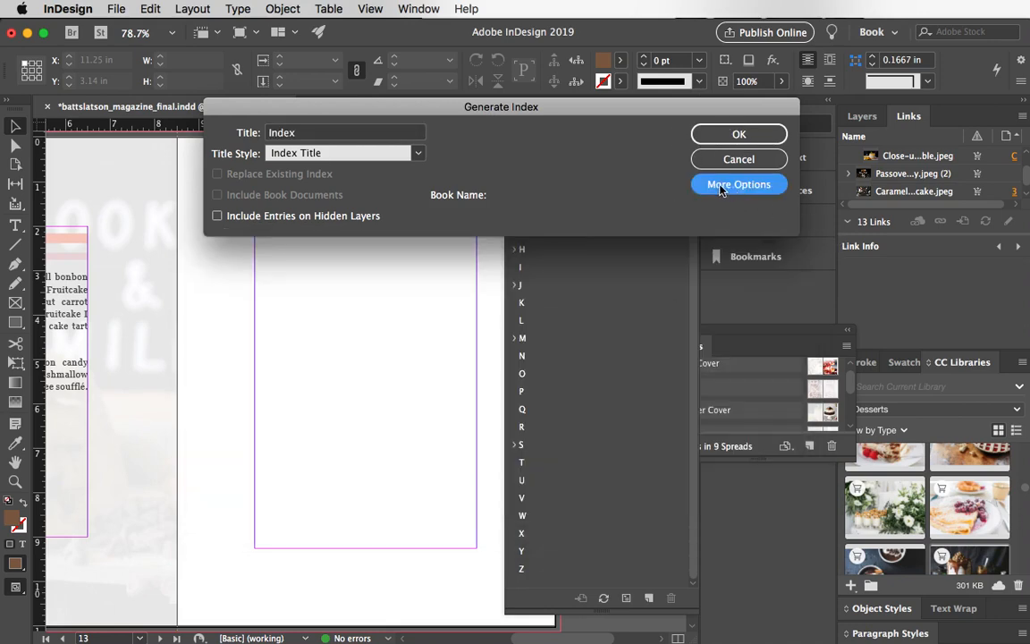
left_click(737, 185)
left_click(737, 185)
left_click(726, 187)
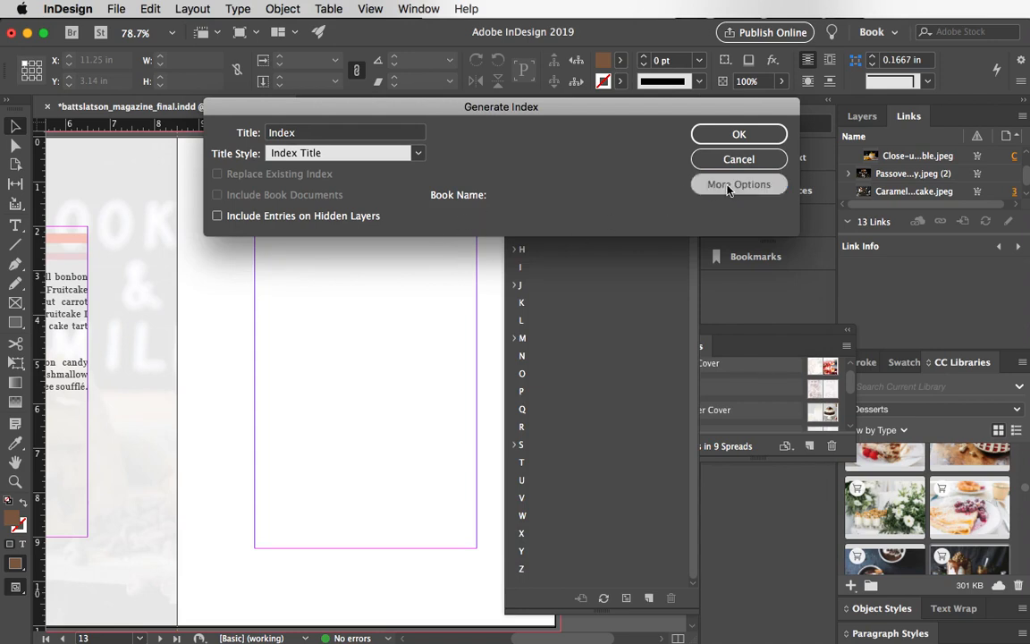
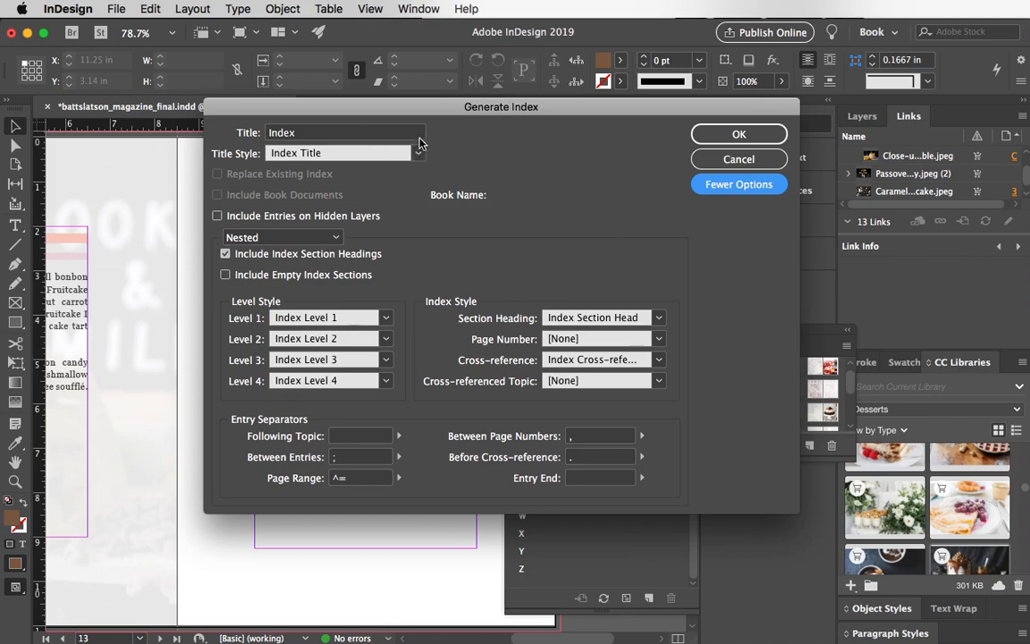
Generate the index with a tab character following each topic and place it at page 13's upper-left margin corner.
left_click_drag(411, 101, 362, 22)
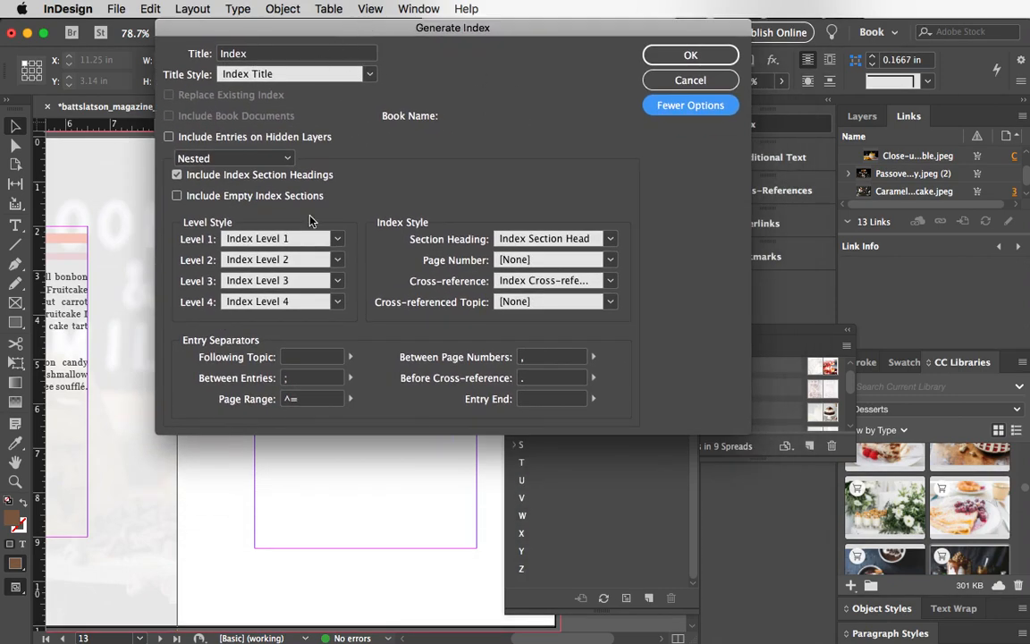
left_click(351, 358)
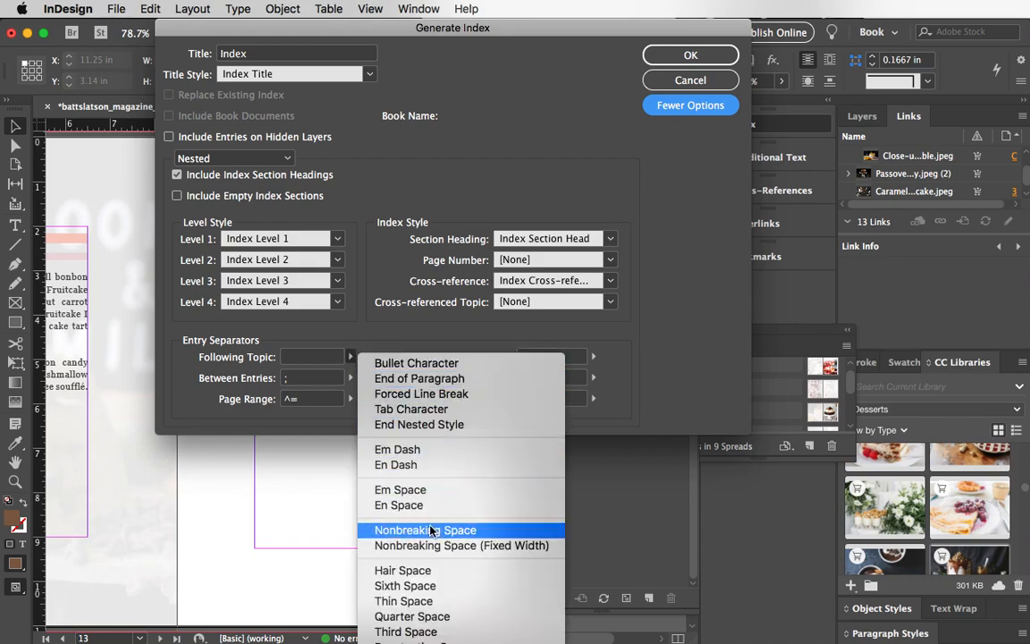
left_click(411, 410)
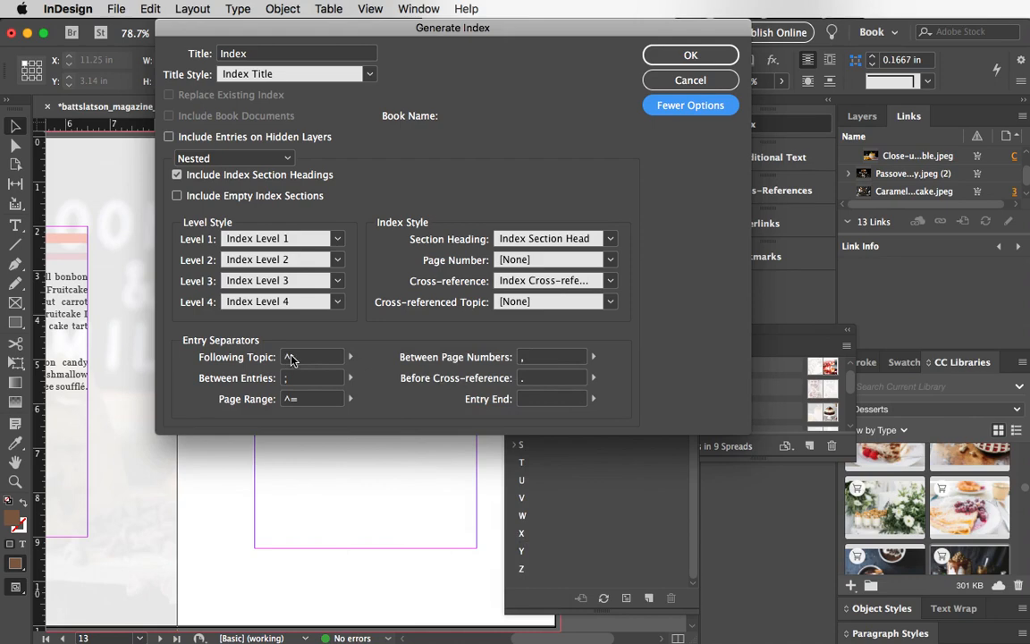
left_click(690, 55)
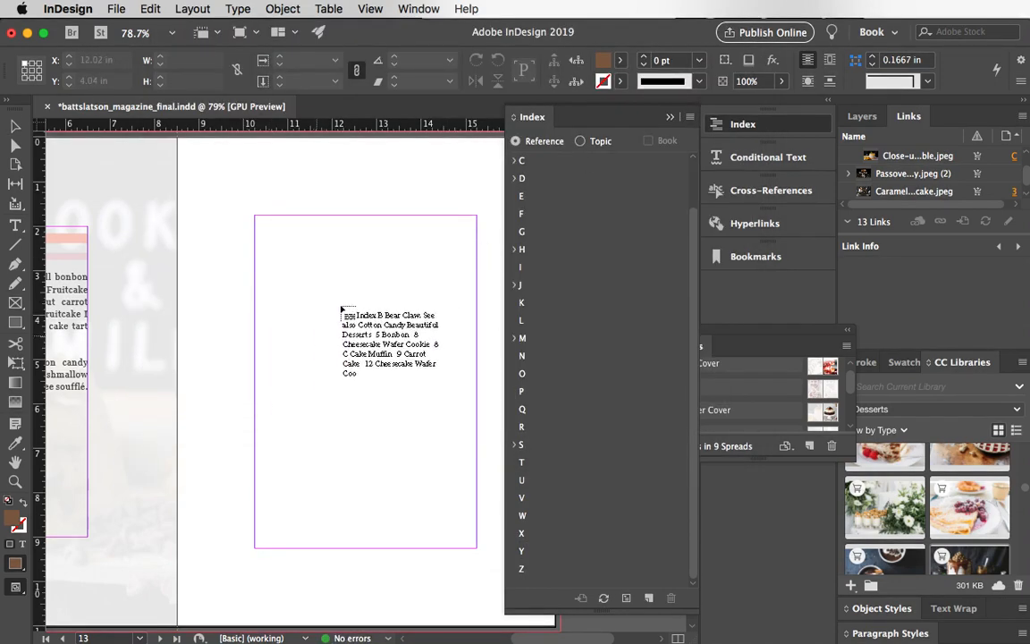
left_click(255, 219)
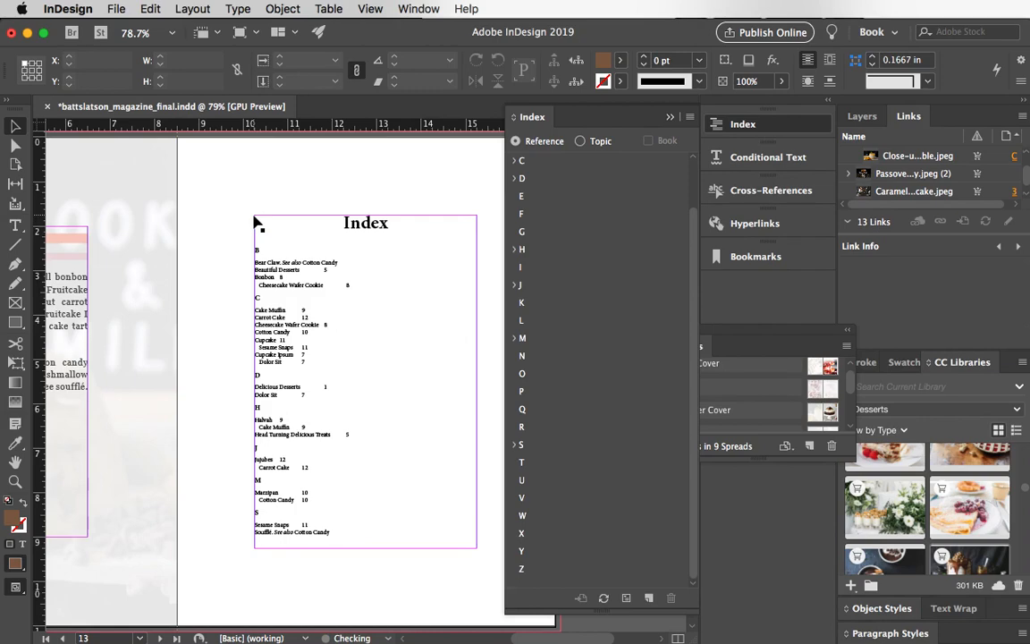
Collapse the index list and dock the Pages list back beside Layers and Links.
scroll(166, 296, "down", 10)
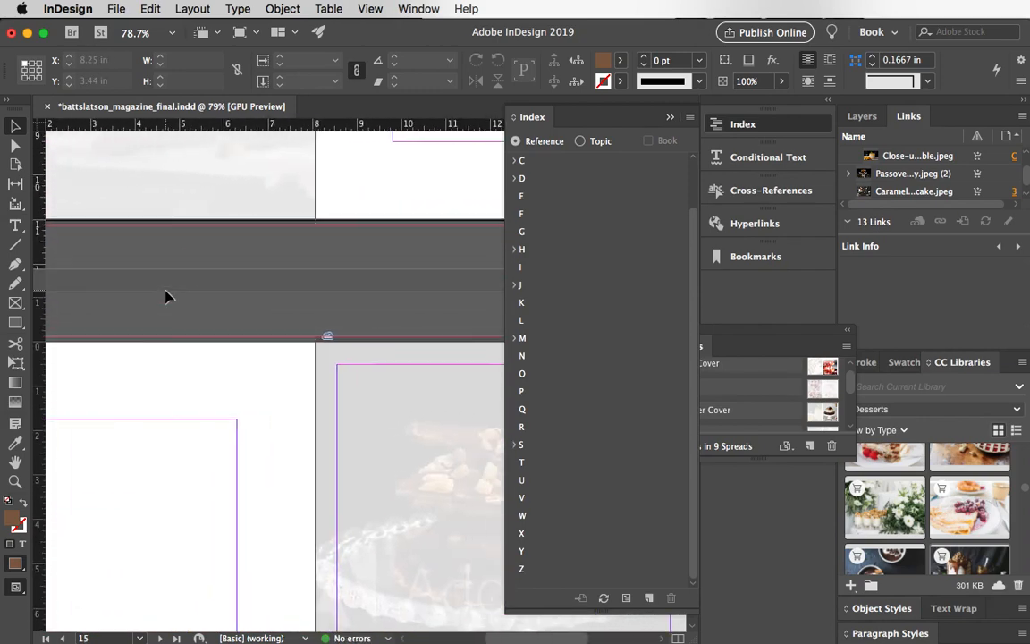
scroll(165, 296, "down", 2)
scroll(278, 322, "up", 10)
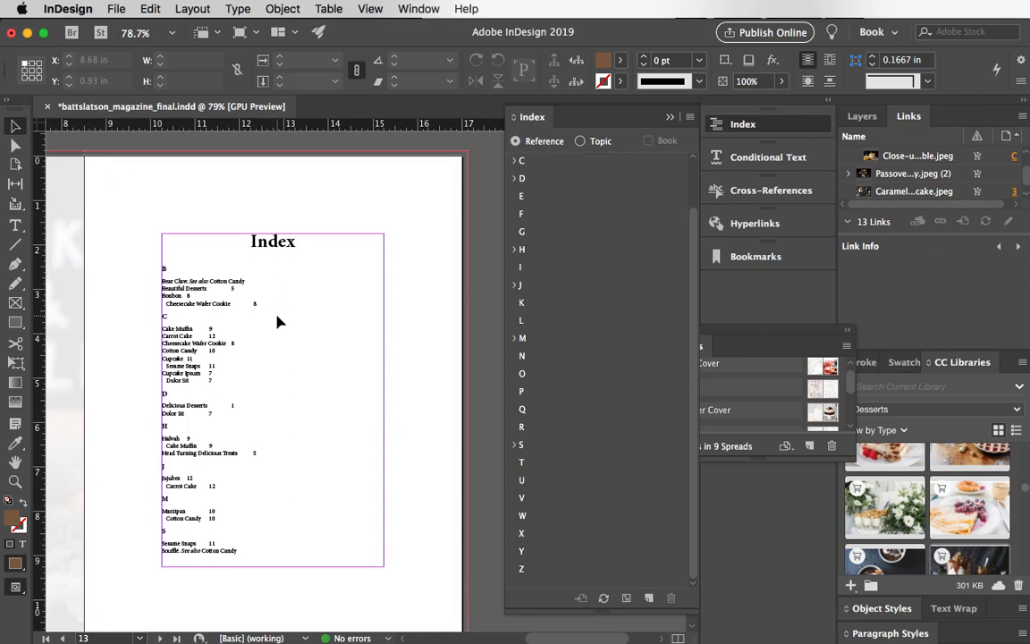
left_click(671, 118)
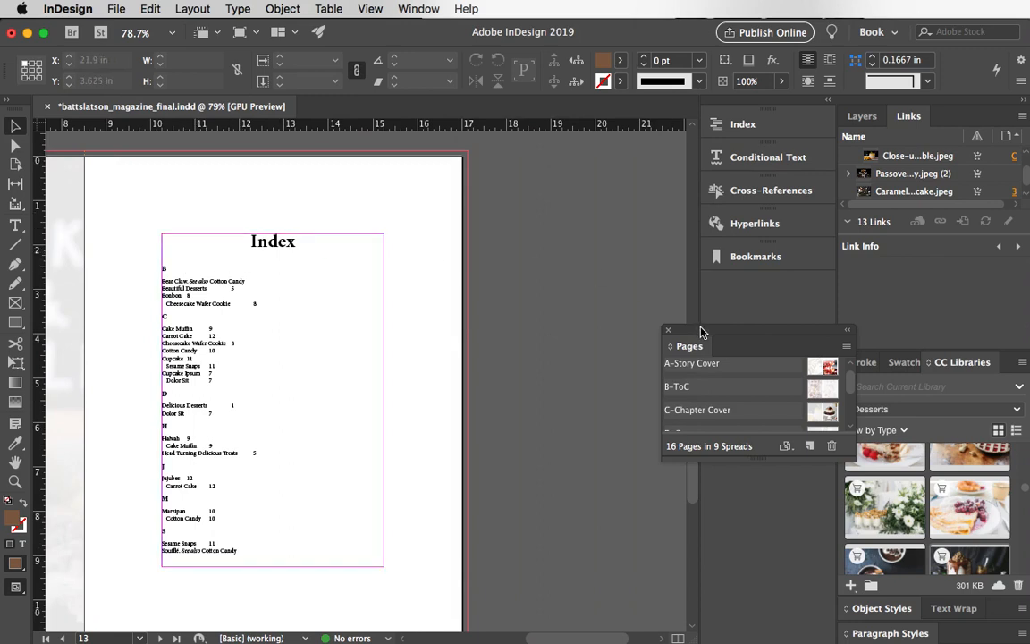
left_click_drag(702, 331, 939, 120)
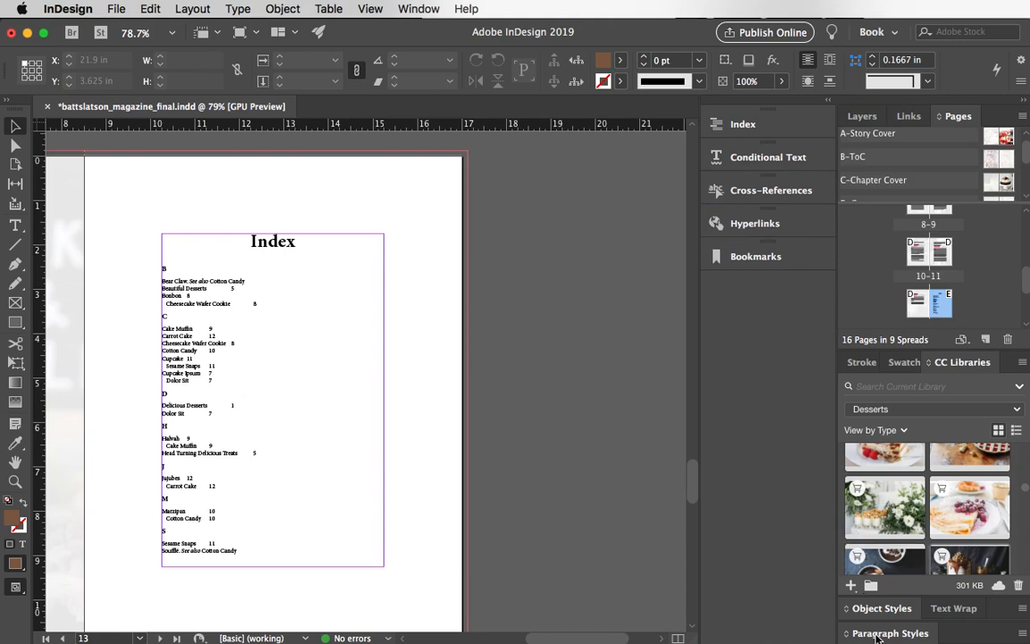
Detach and enlarge the paragraph styles list, and reorder Index Level 1 to sit between Index Section Head and Index Level 2.
left_click_drag(877, 637, 617, 166)
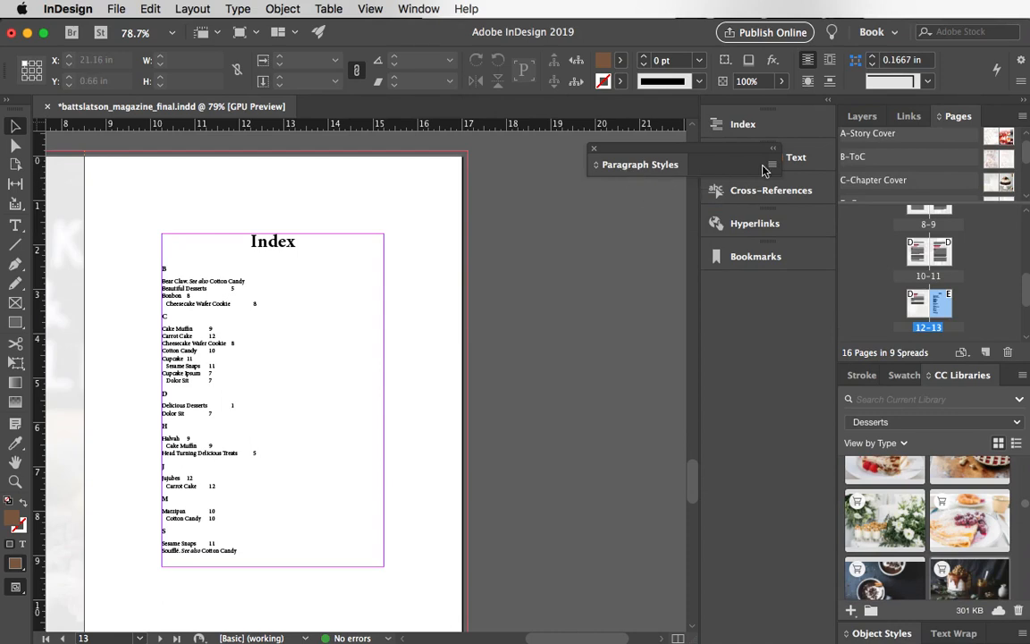
left_click_drag(675, 176, 685, 535)
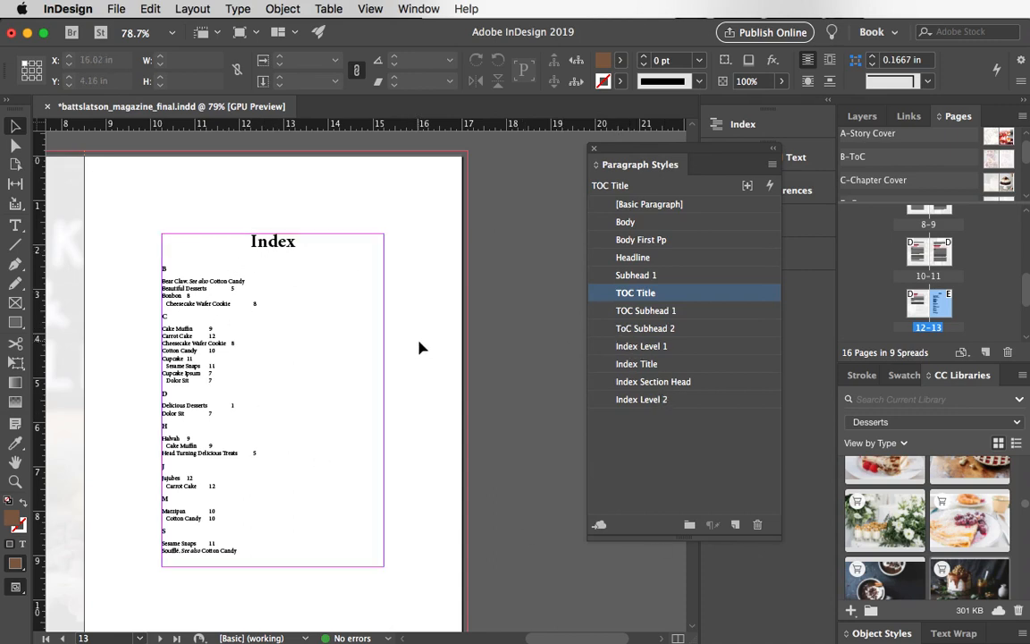
left_click(631, 346)
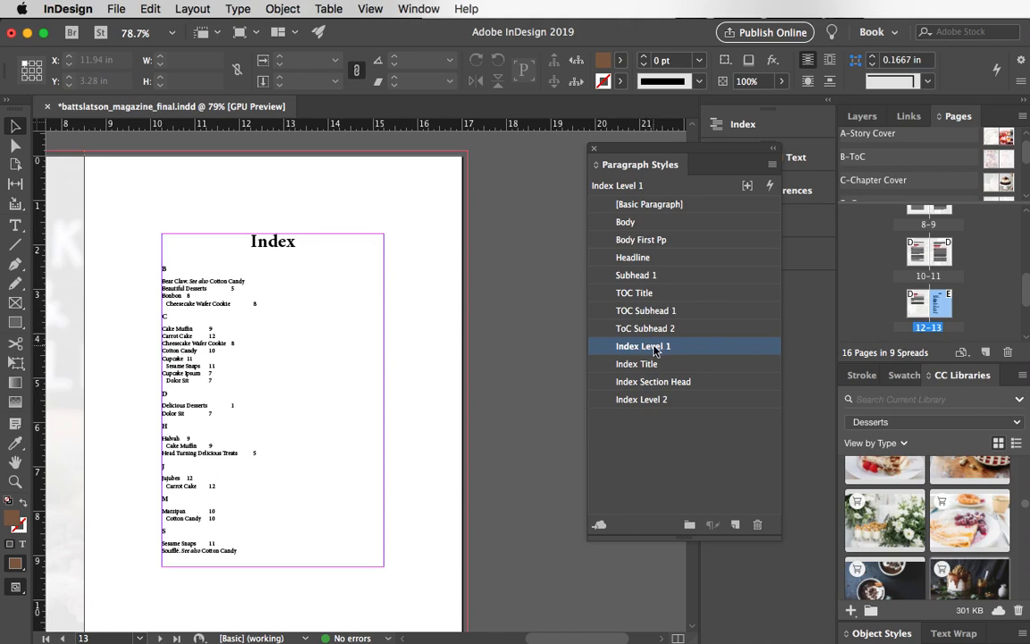
left_click_drag(653, 350, 657, 396)
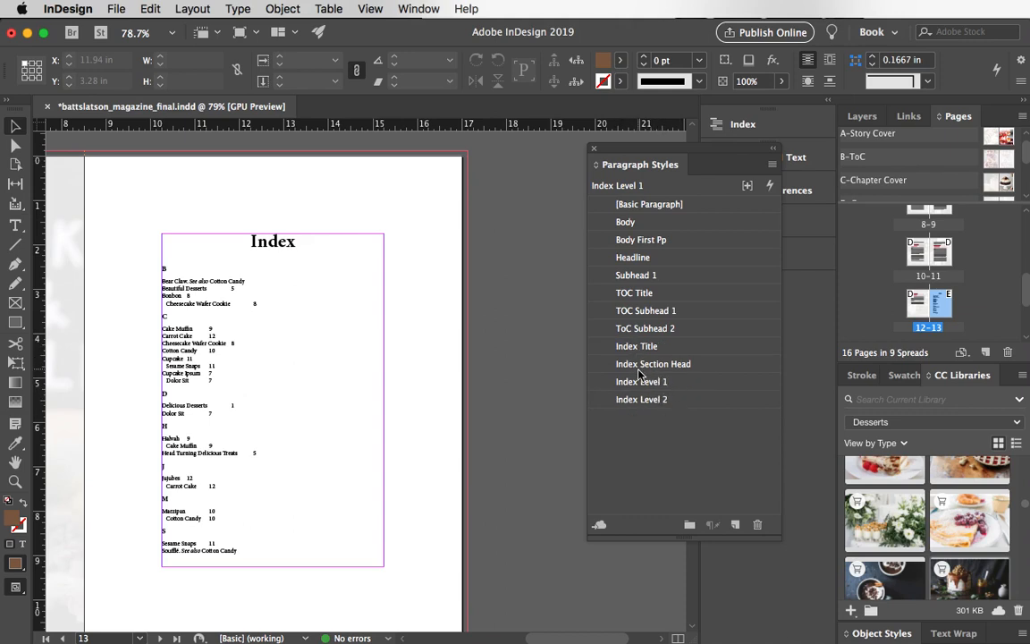
Base the Index Title paragraph style on TOC Title.
left_click(195, 295)
double_click(637, 346)
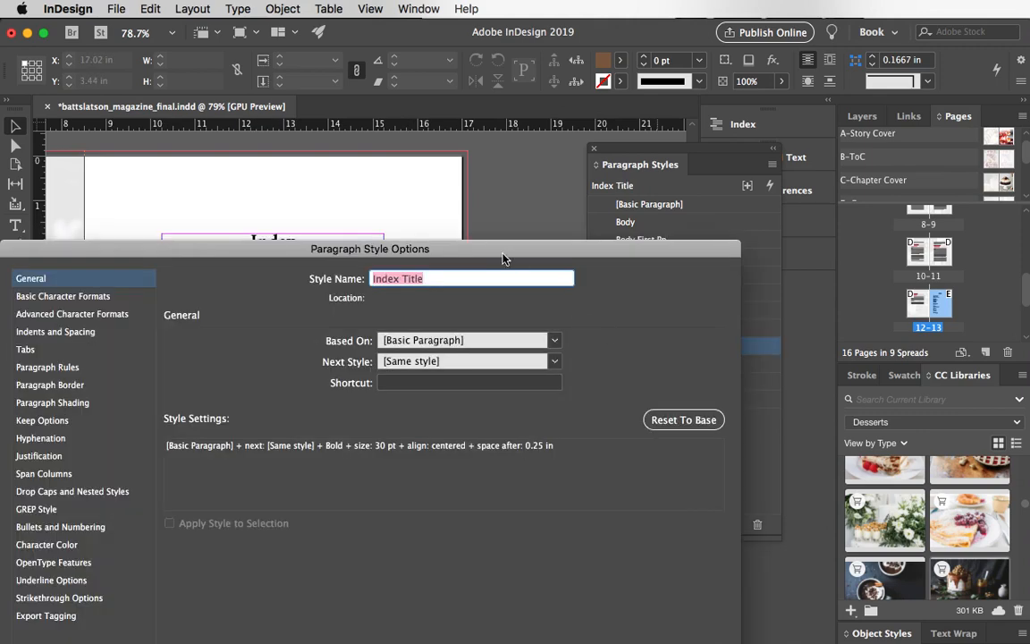
left_click_drag(502, 259, 751, 71)
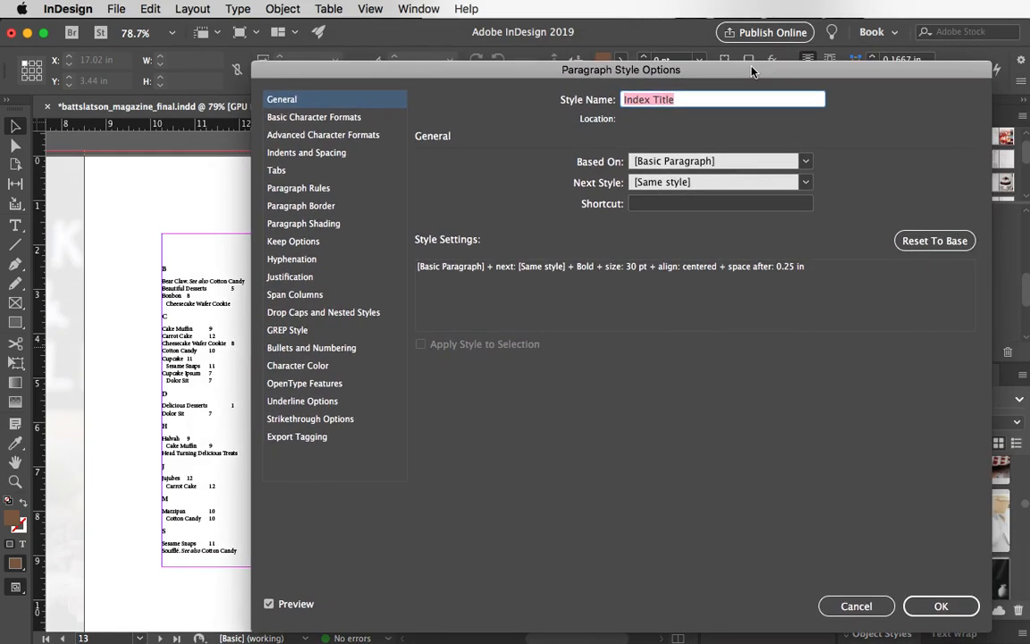
left_click(655, 162)
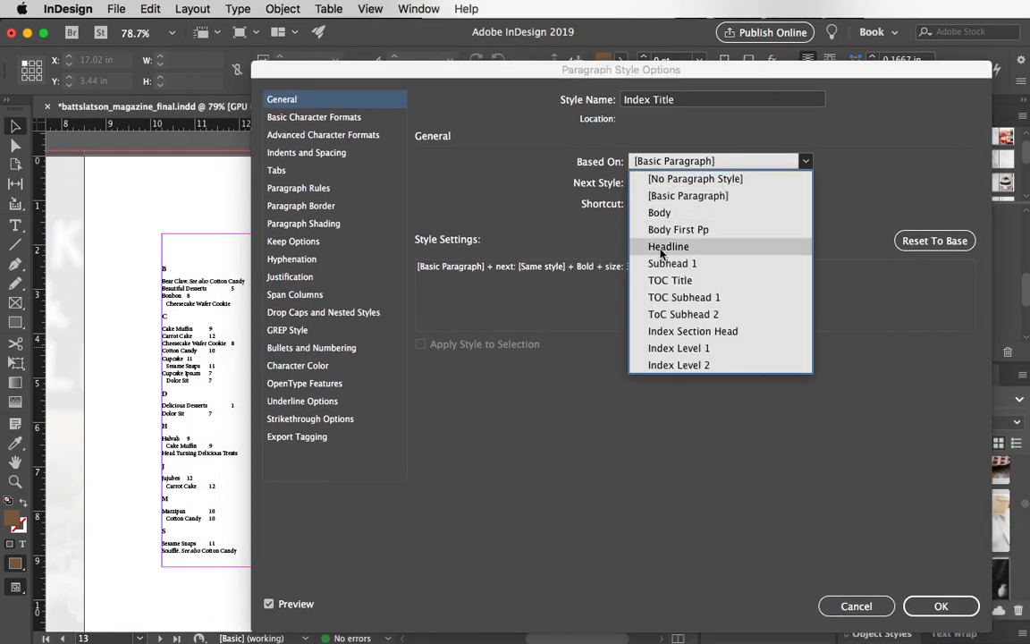
left_click(657, 278)
left_click_drag(410, 69, 434, 79)
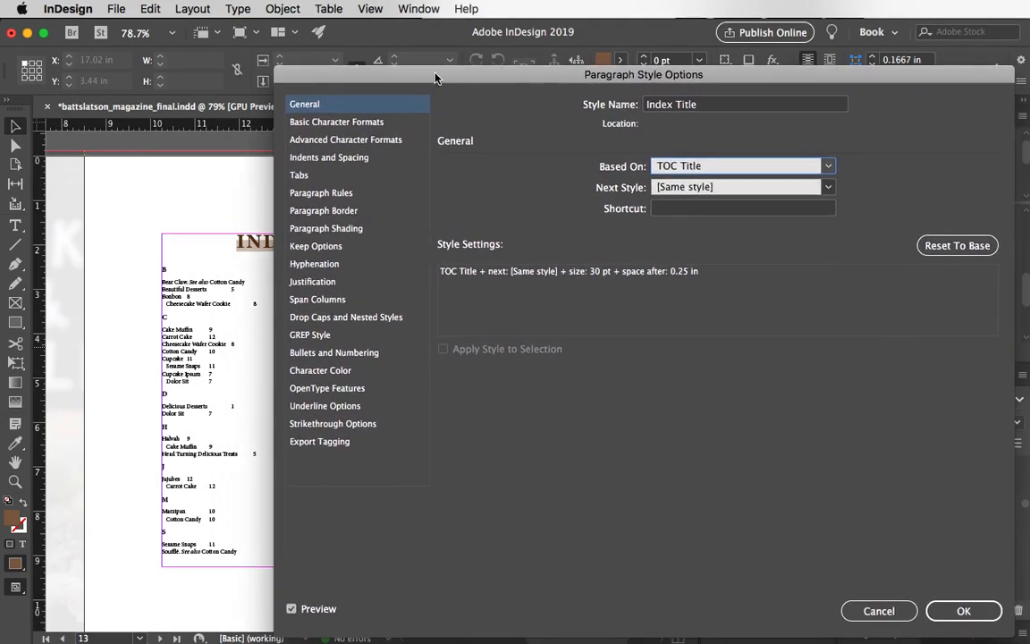
left_click(955, 614)
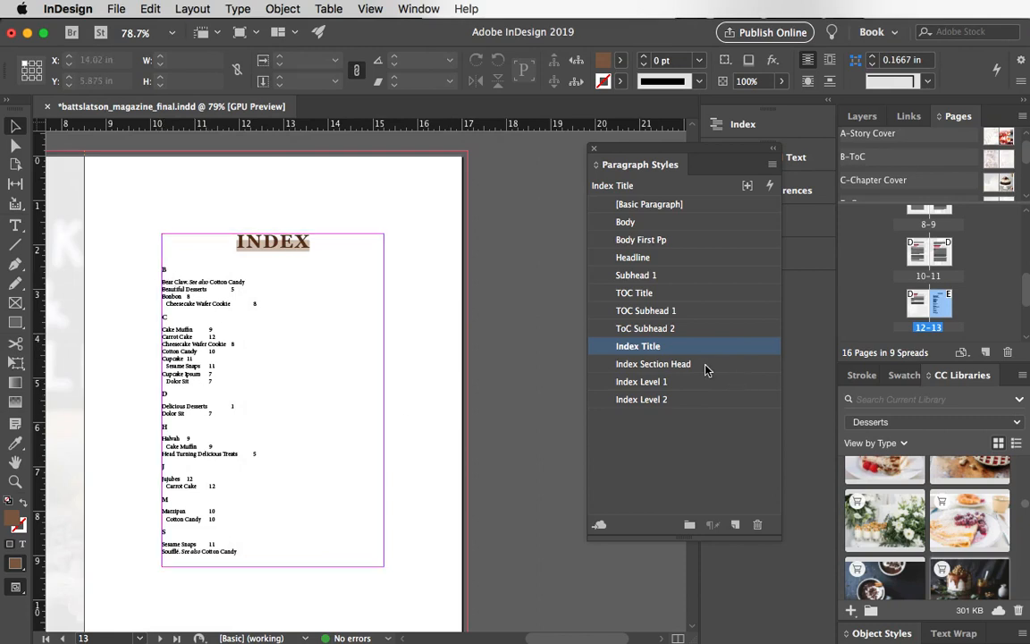
Base the Index Section Head paragraph style on TOC Title and set its font size to 18 pt.
double_click(653, 364)
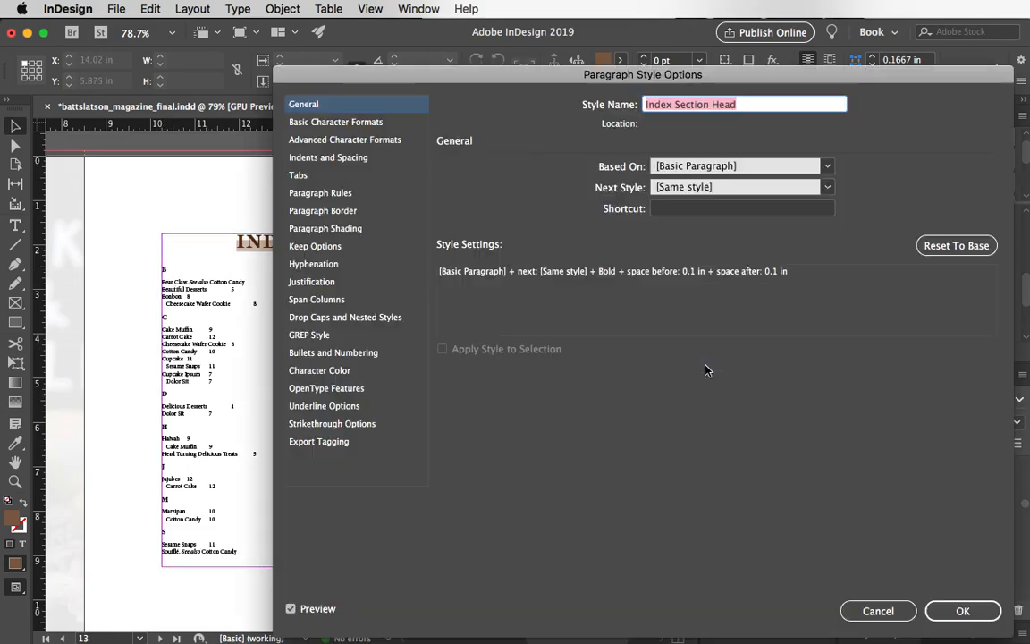
left_click(829, 168)
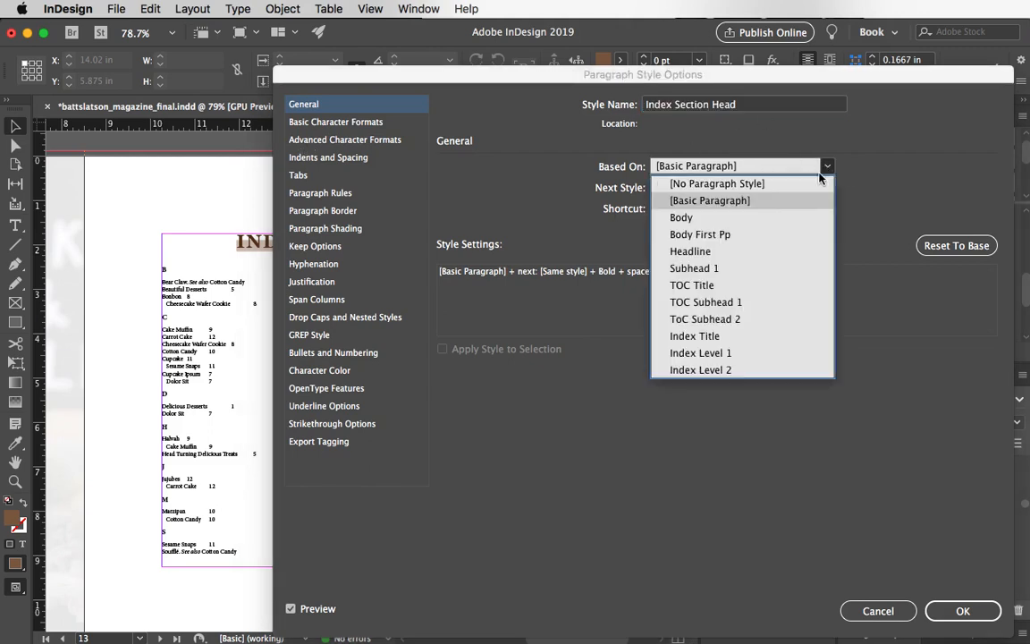
left_click(757, 287)
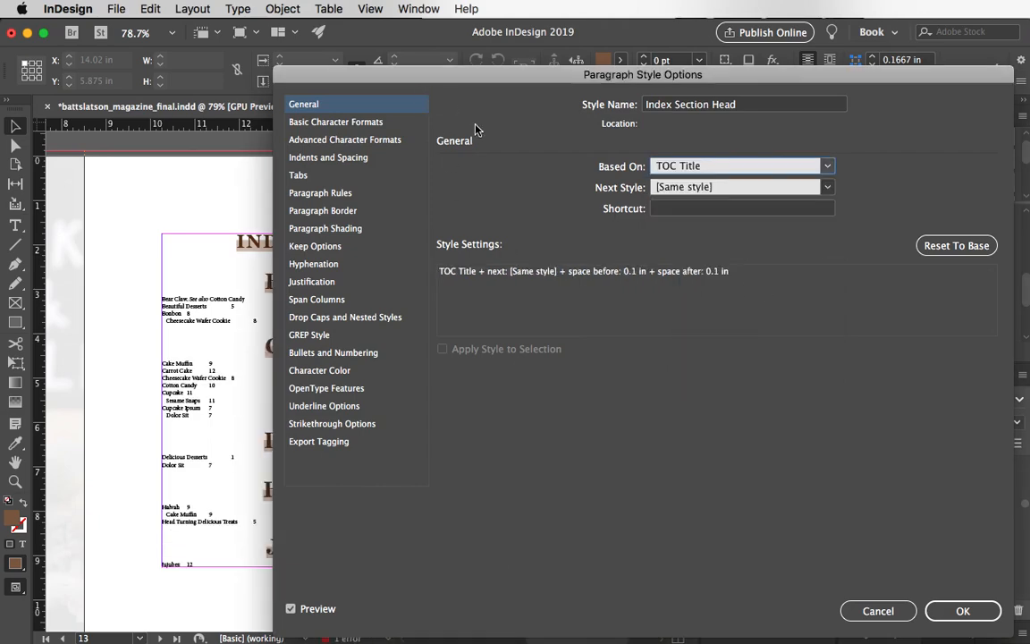
left_click_drag(323, 89, 480, 93)
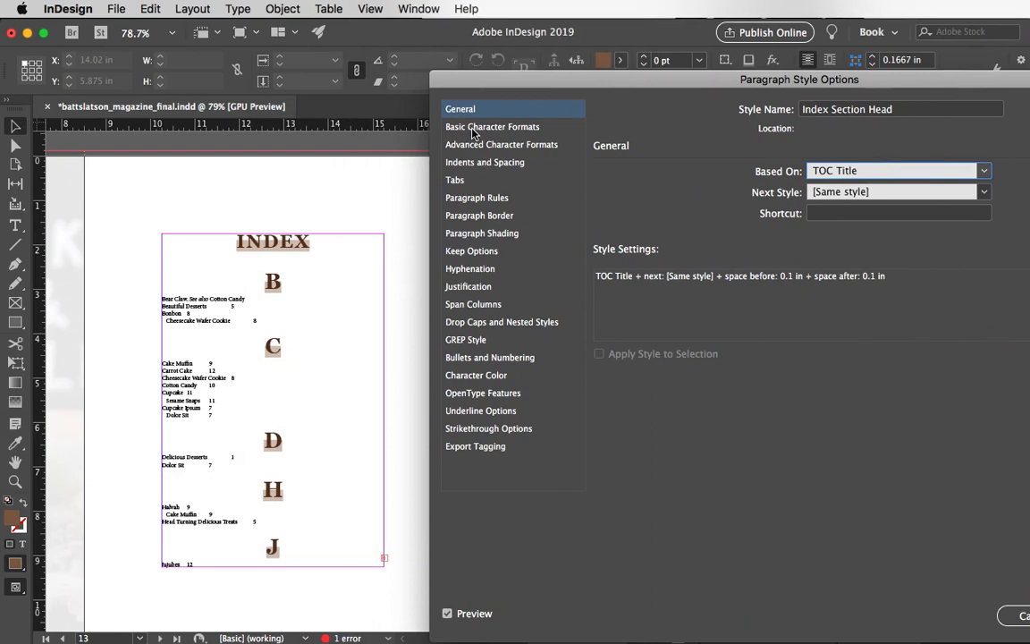
left_click(474, 130)
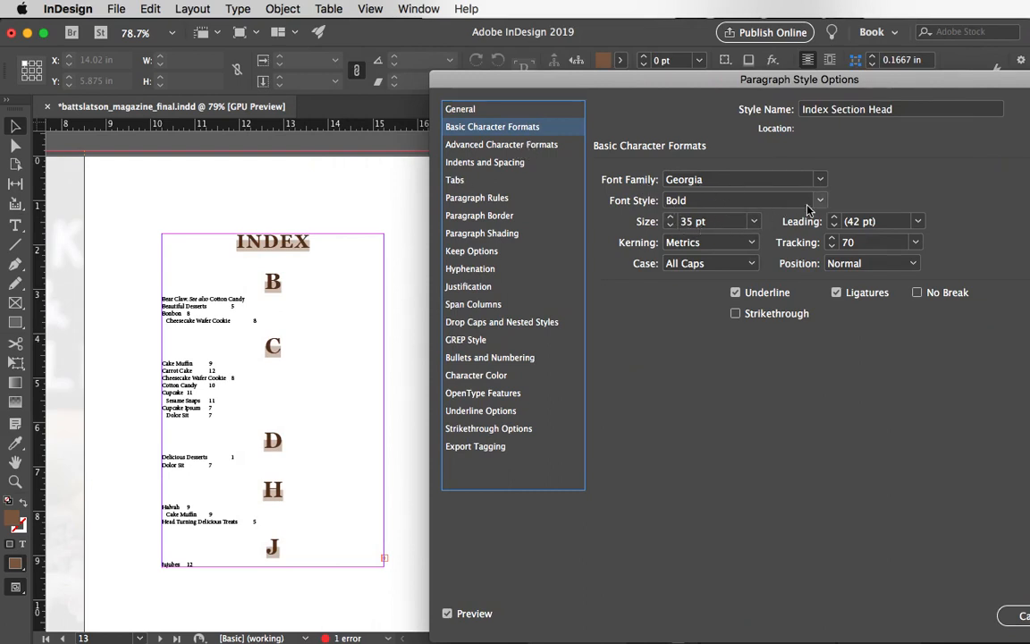
left_click(754, 223)
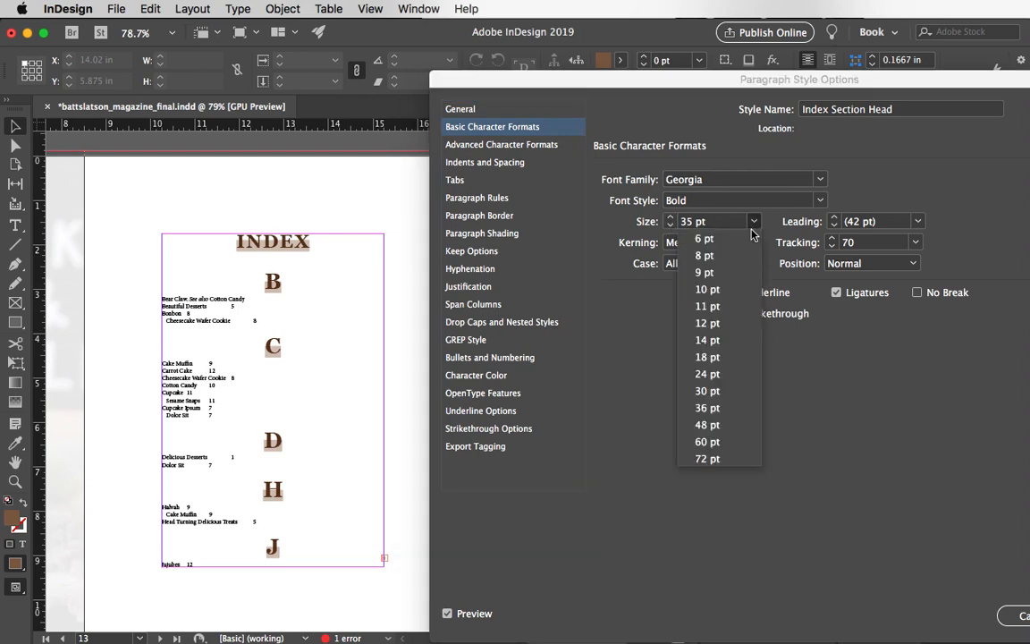
left_click(716, 356)
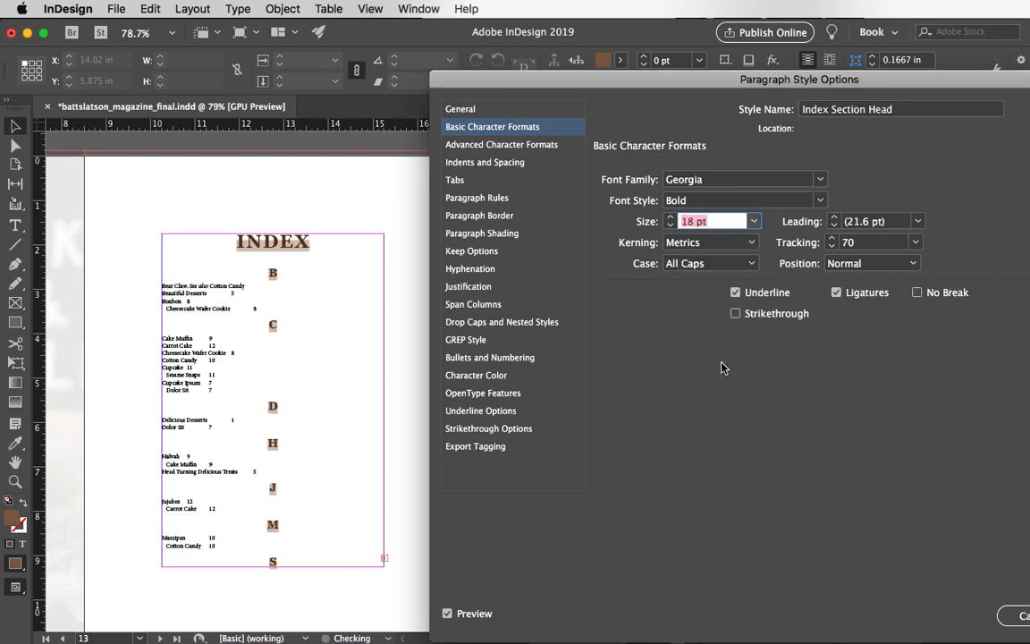
Try a 30 pt font size on the Index Section Head style, return it to 18 pt, and check the font style options.
key("shift+Up")
key("shift+Up")
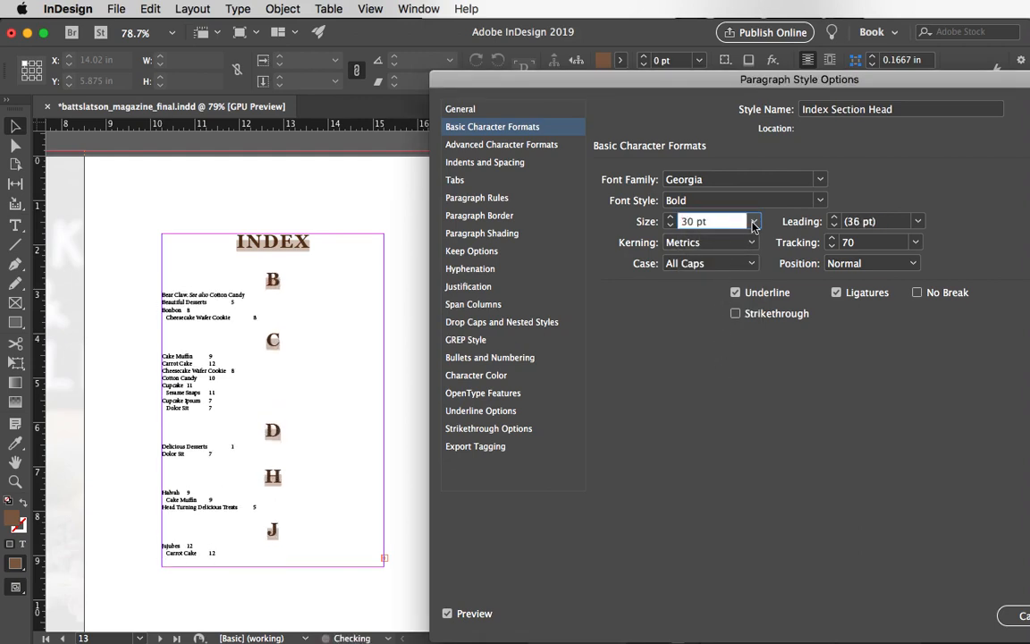
left_click(753, 222)
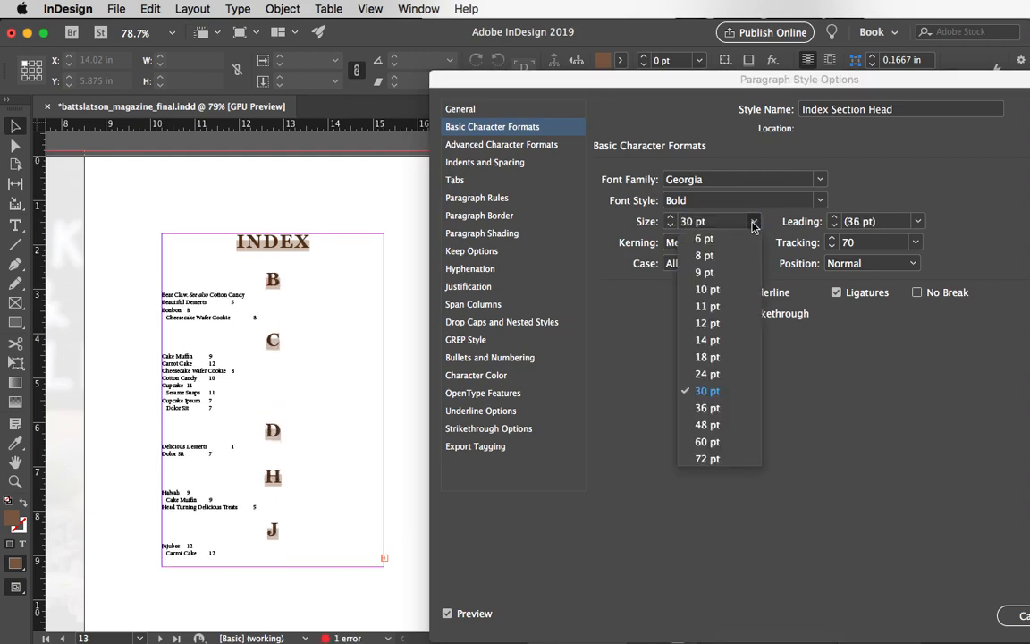
left_click(708, 356)
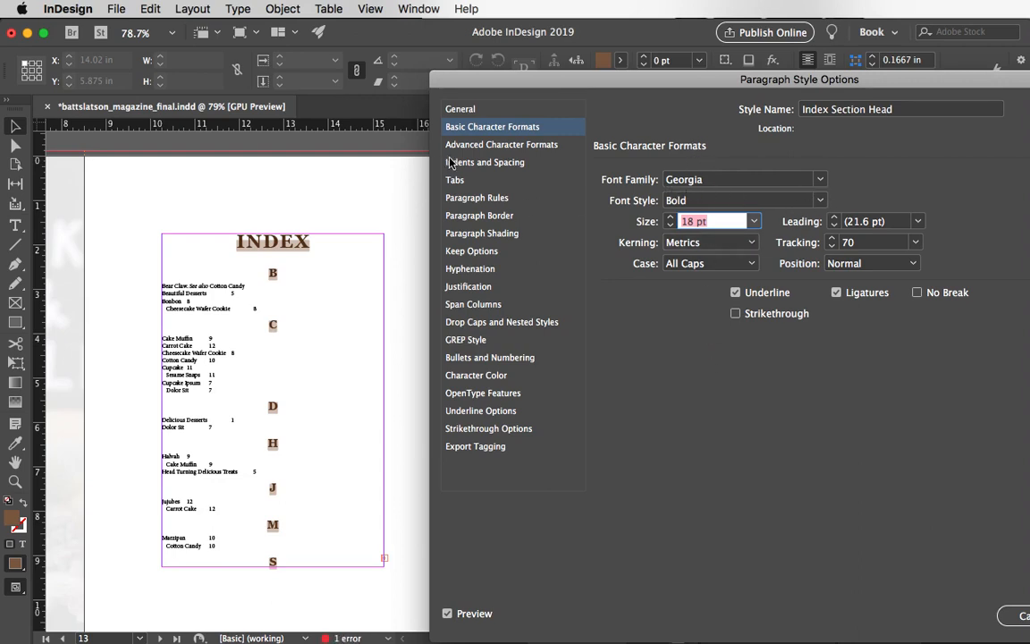
left_click(709, 201)
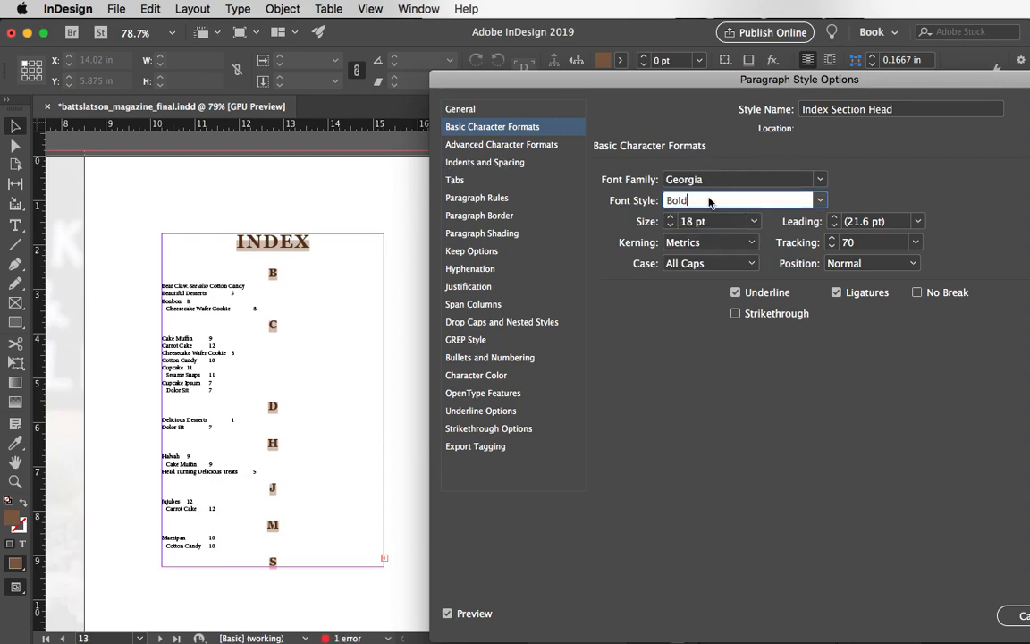
left_click(818, 201)
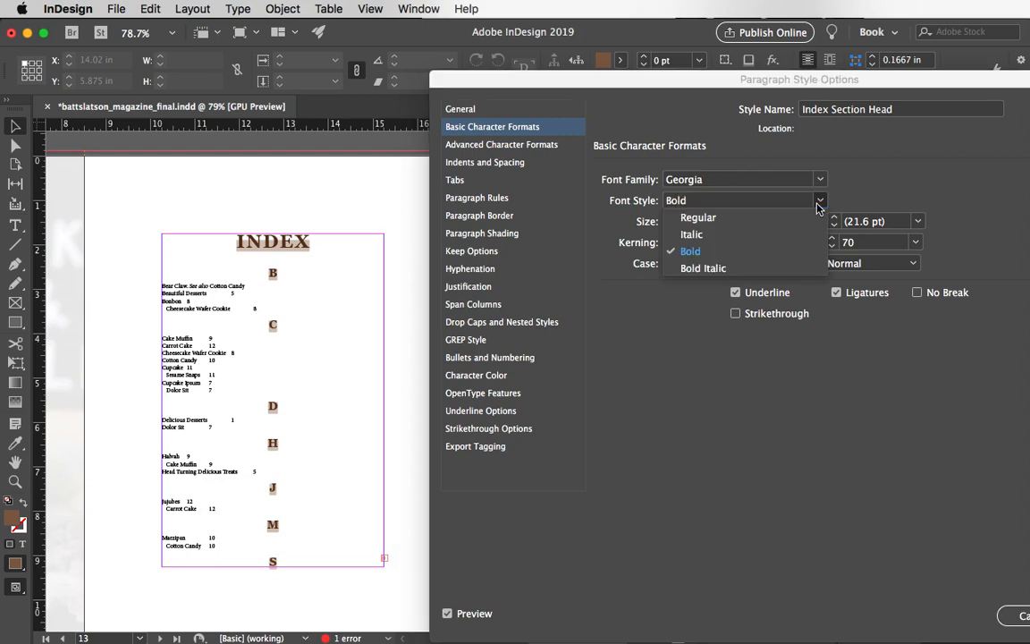
left_click(818, 201)
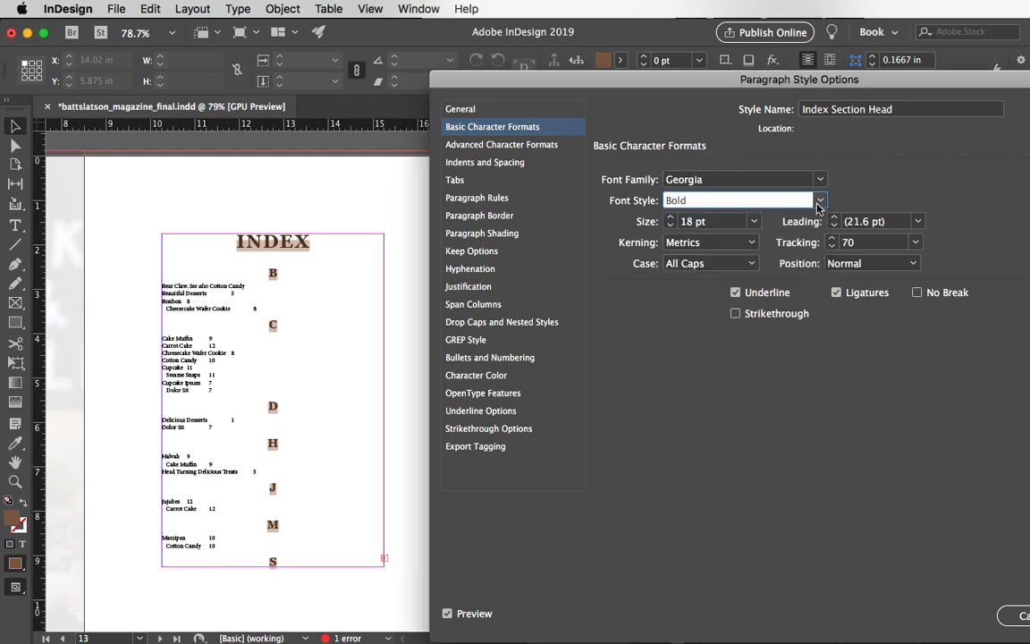
Try Left alignment for the Index Section Head paragraph style.
left_click(459, 162)
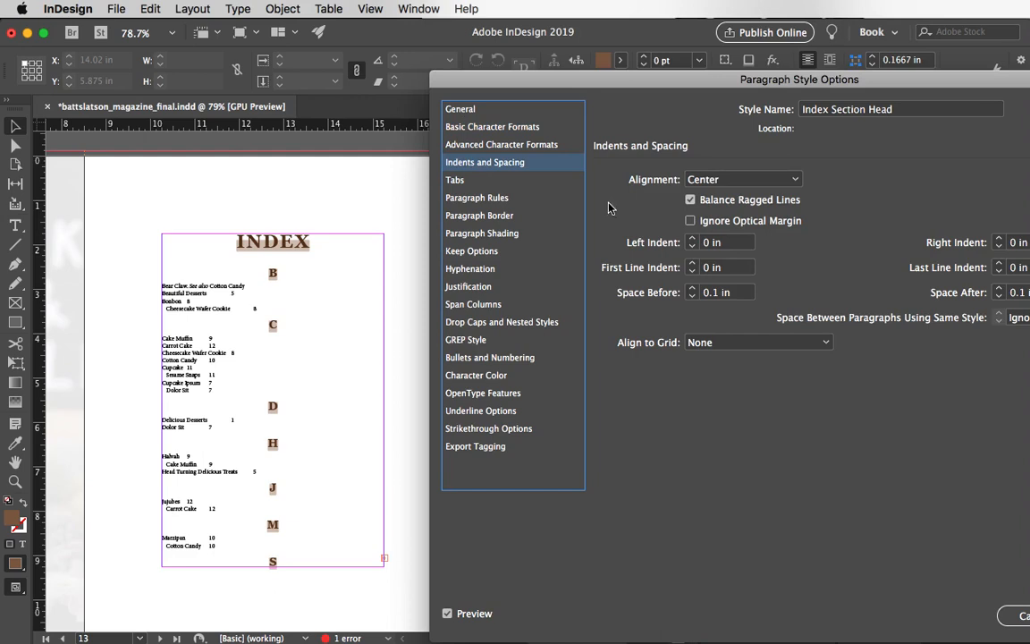
left_click(740, 182)
left_click(728, 201)
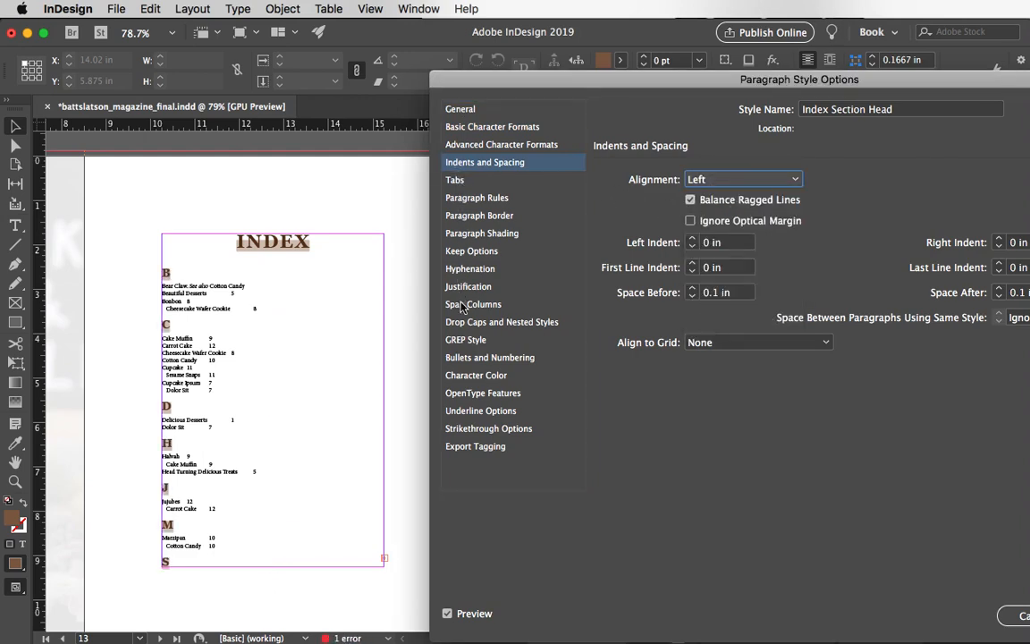
Try out Rule Above on the Index Section Head style and turn it back off.
left_click(477, 200)
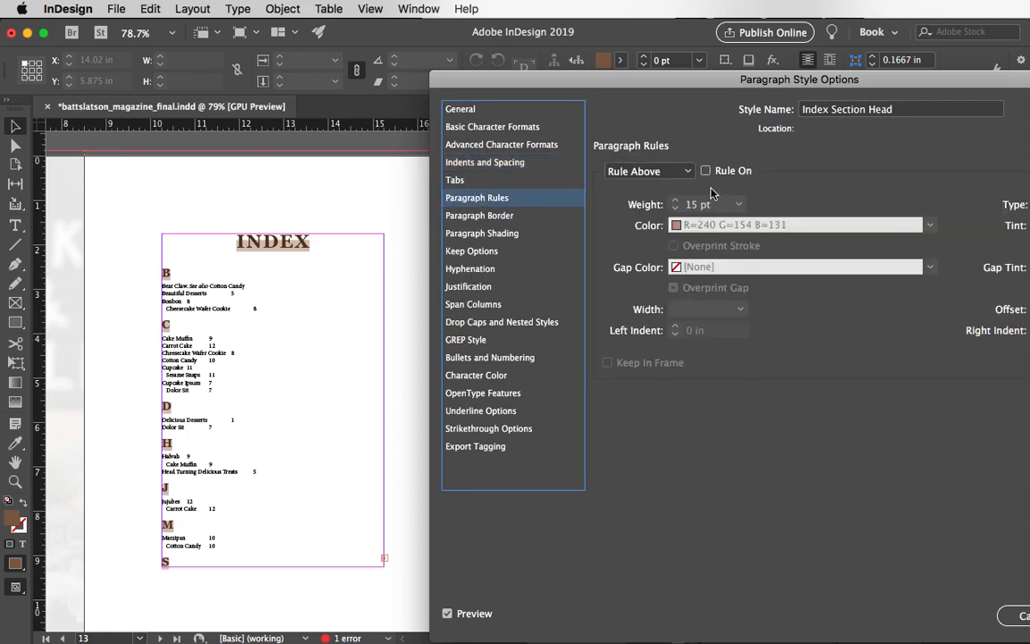
left_click_drag(712, 79, 547, 85)
left_click(523, 177)
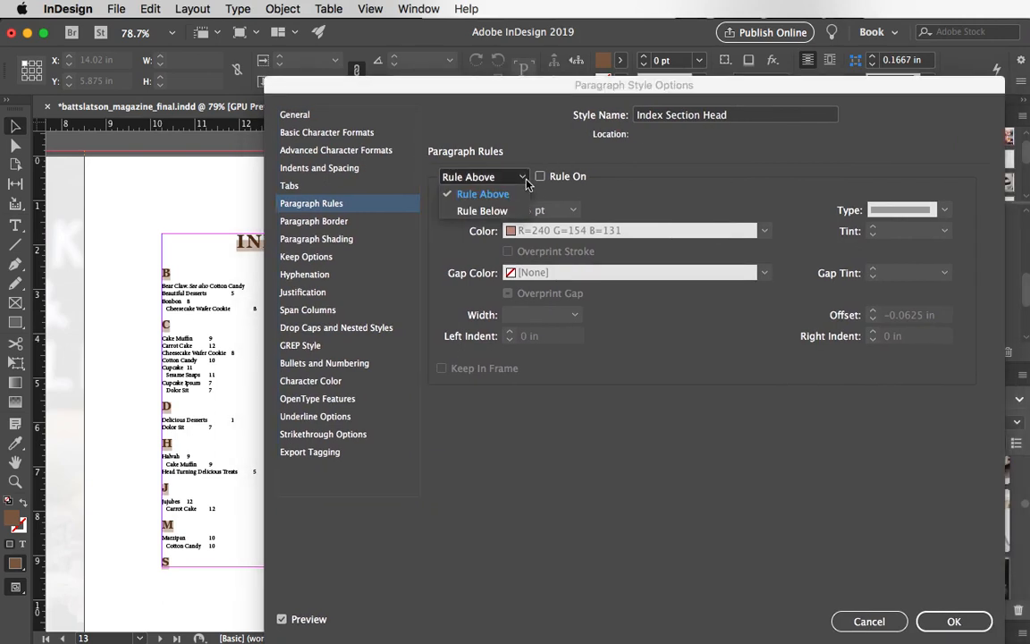
key("Down")
key("Return")
left_click(523, 177)
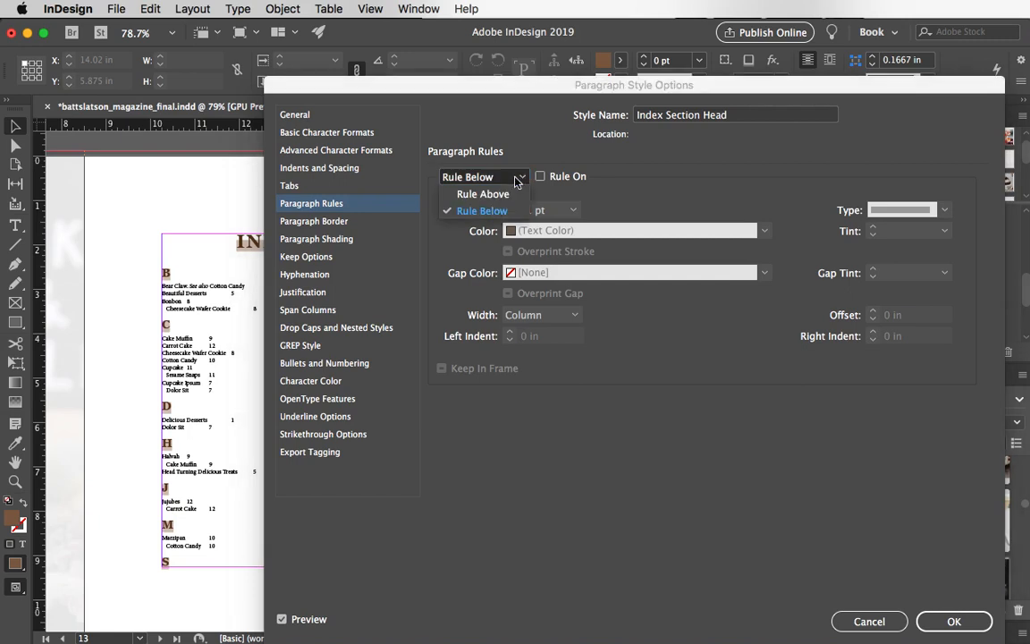
left_click(508, 196)
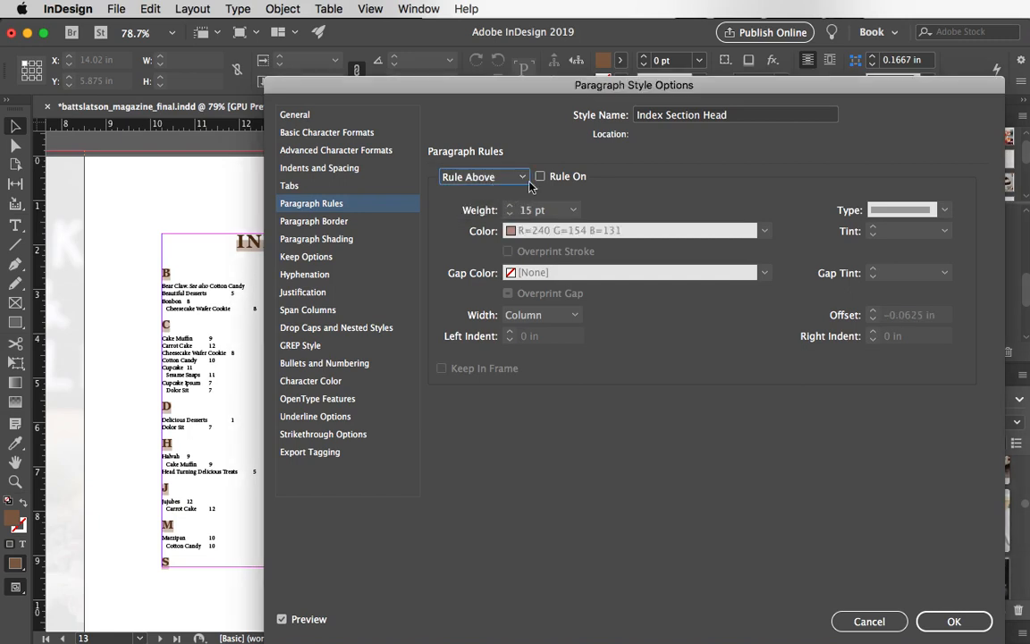
left_click(540, 177)
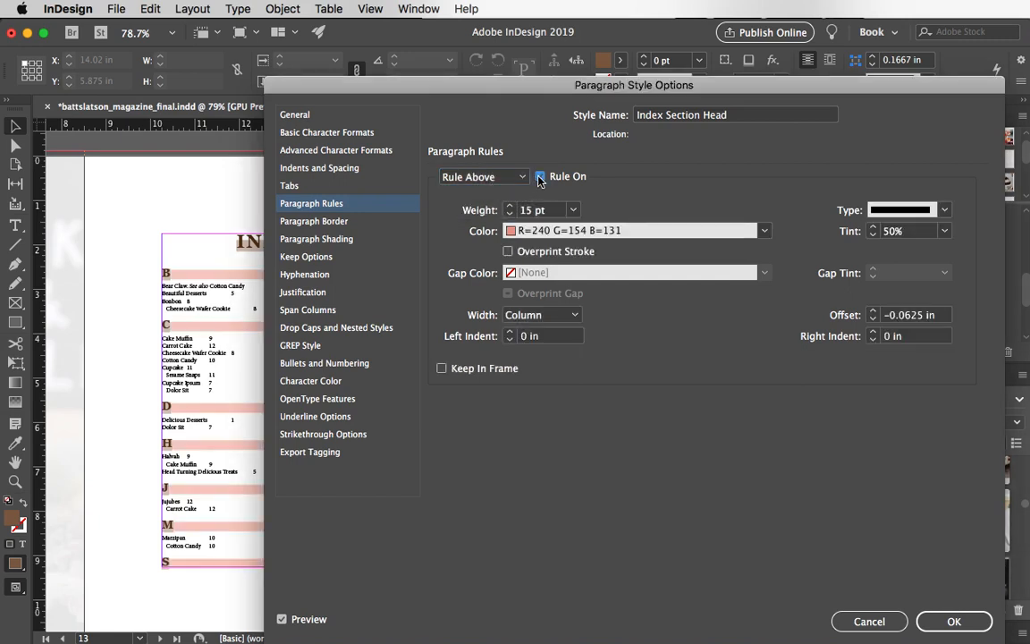
left_click(540, 177)
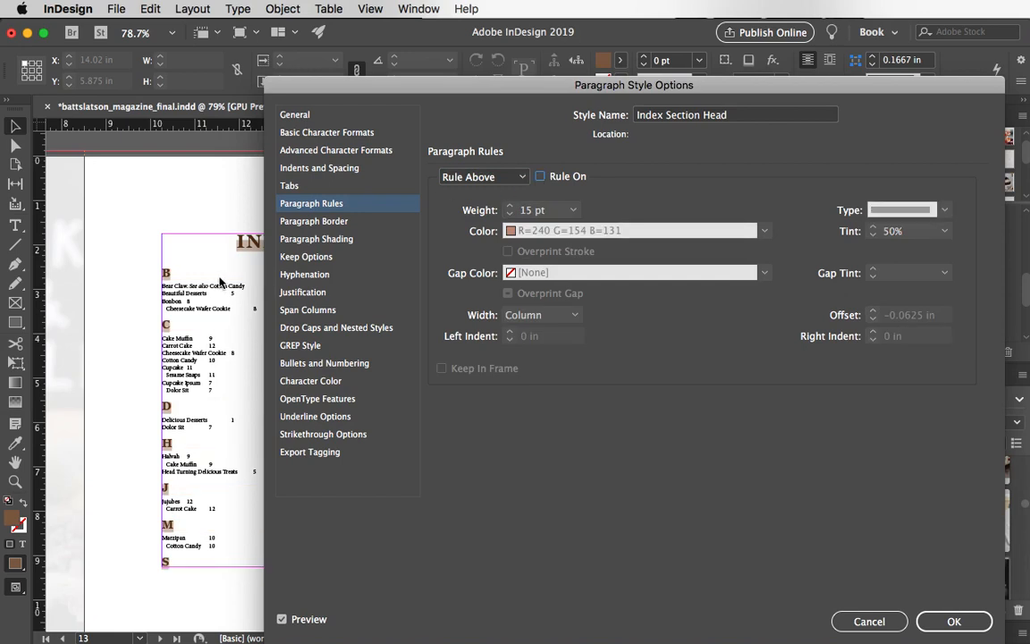
left_click(308, 226)
left_click(311, 243)
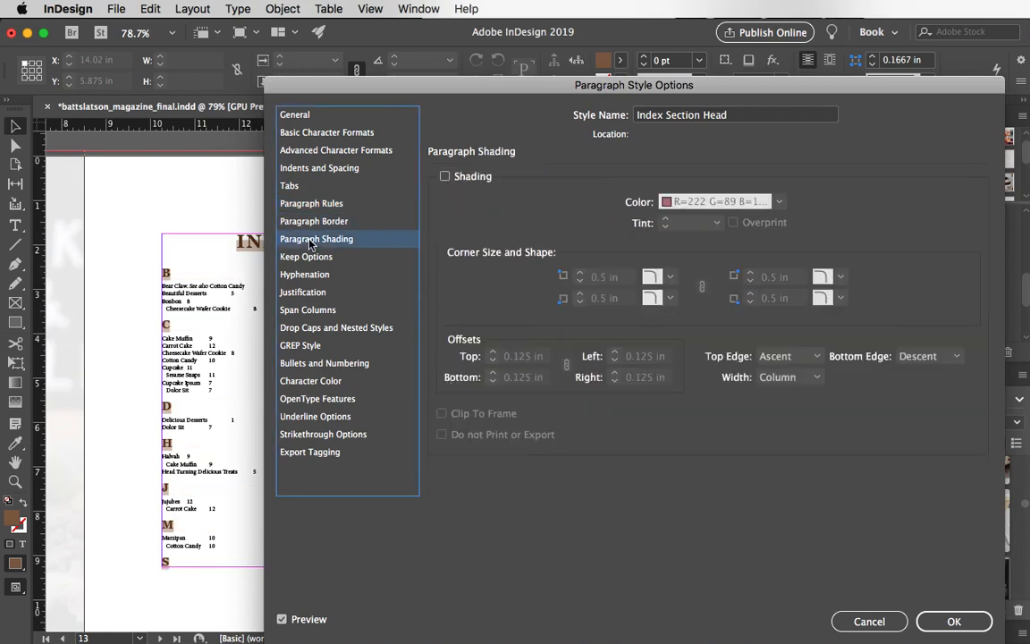
left_click(308, 259)
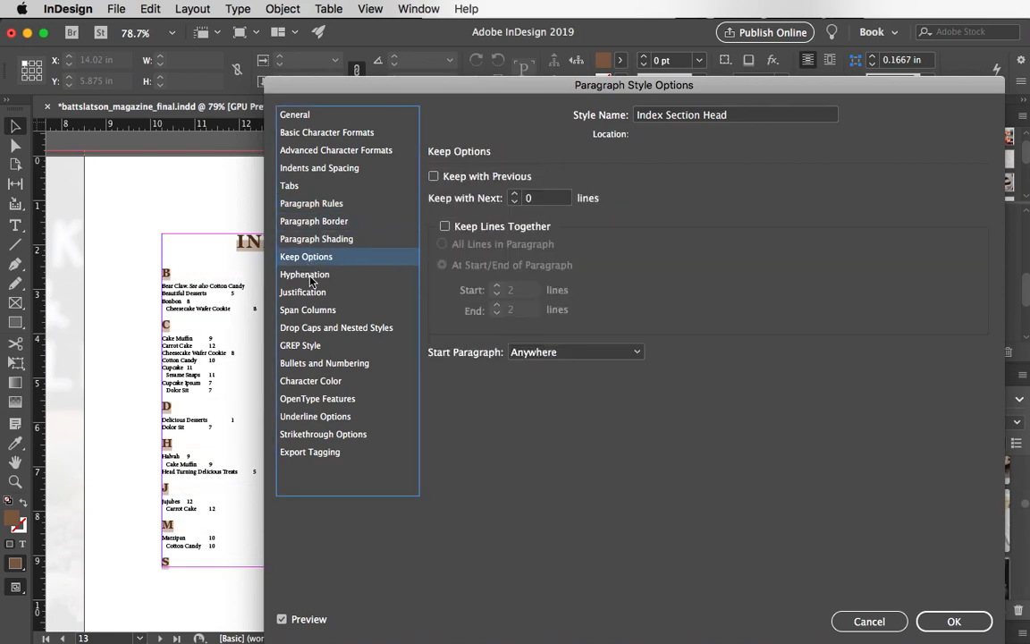
left_click(310, 279)
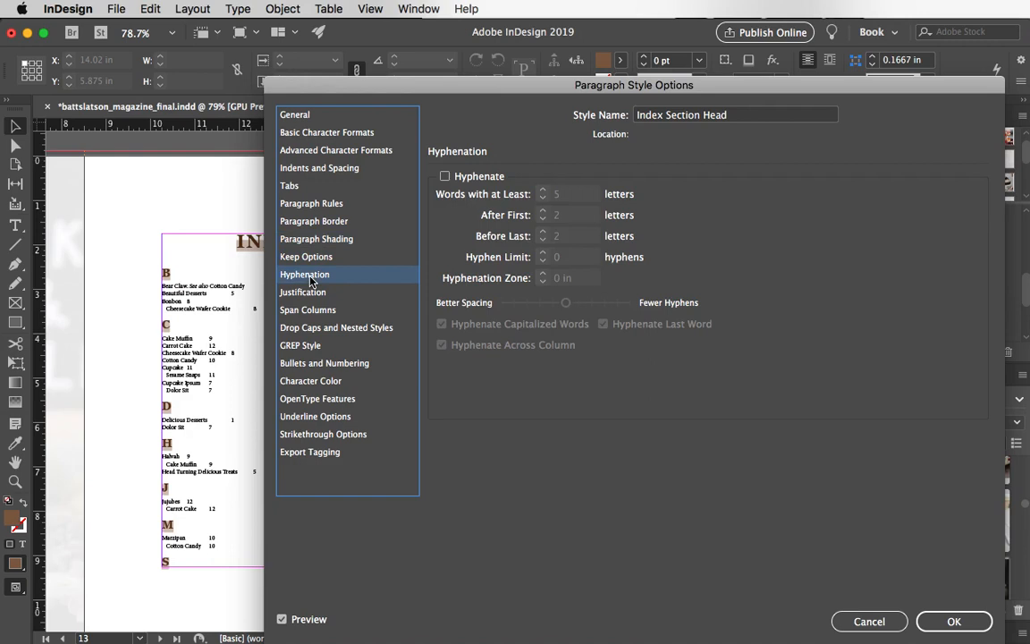
Try out Rule Below on the Index Section Head style, and discard all changes made to the style.
left_click(304, 206)
left_click(541, 177)
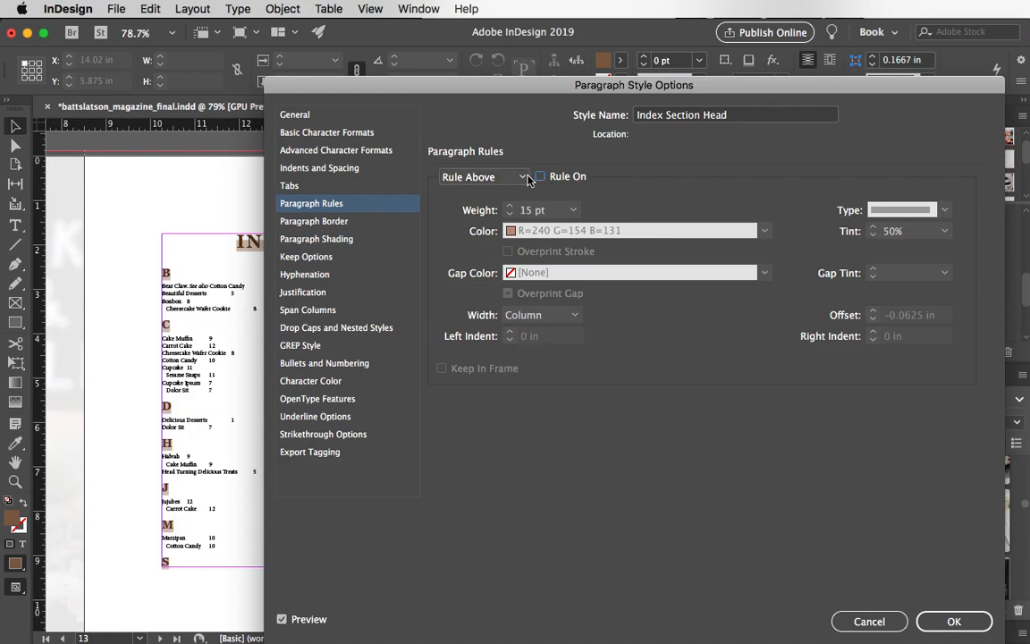
left_click(503, 177)
left_click(524, 208)
left_click(540, 177)
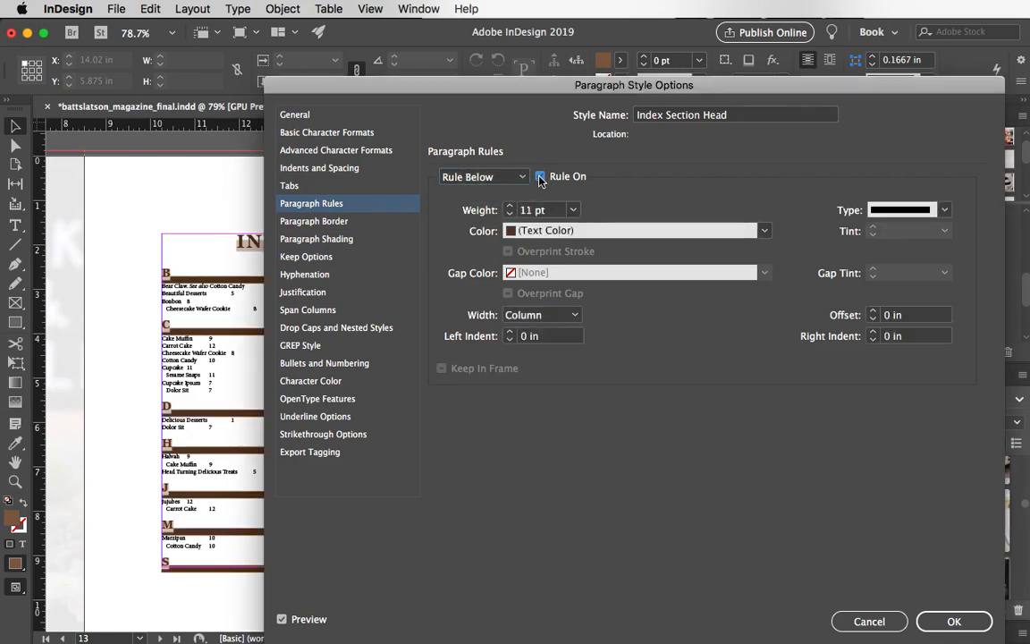
left_click(540, 177)
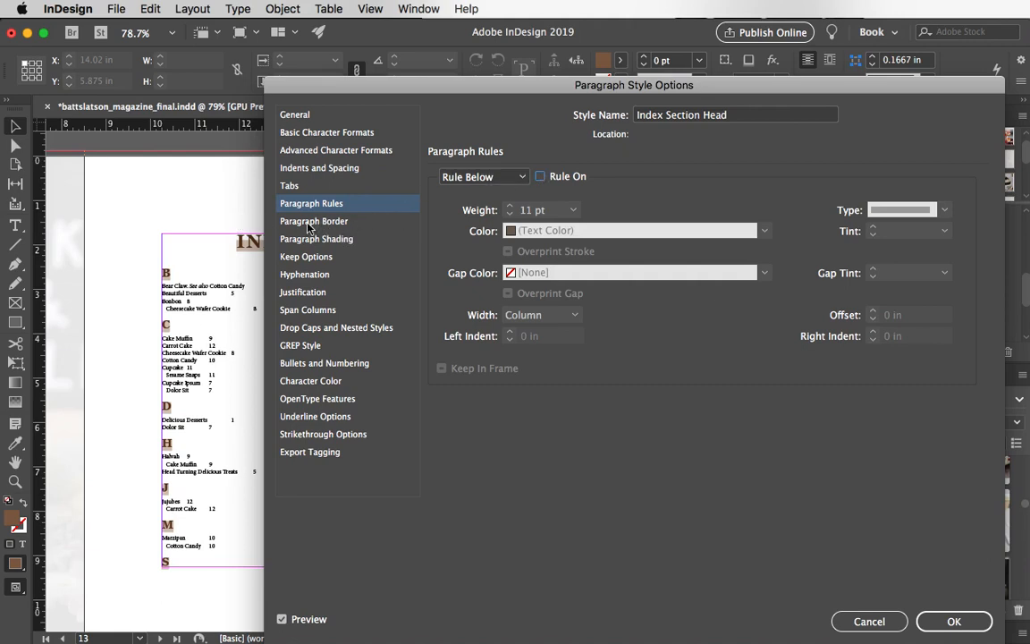
left_click(539, 177)
left_click(325, 208)
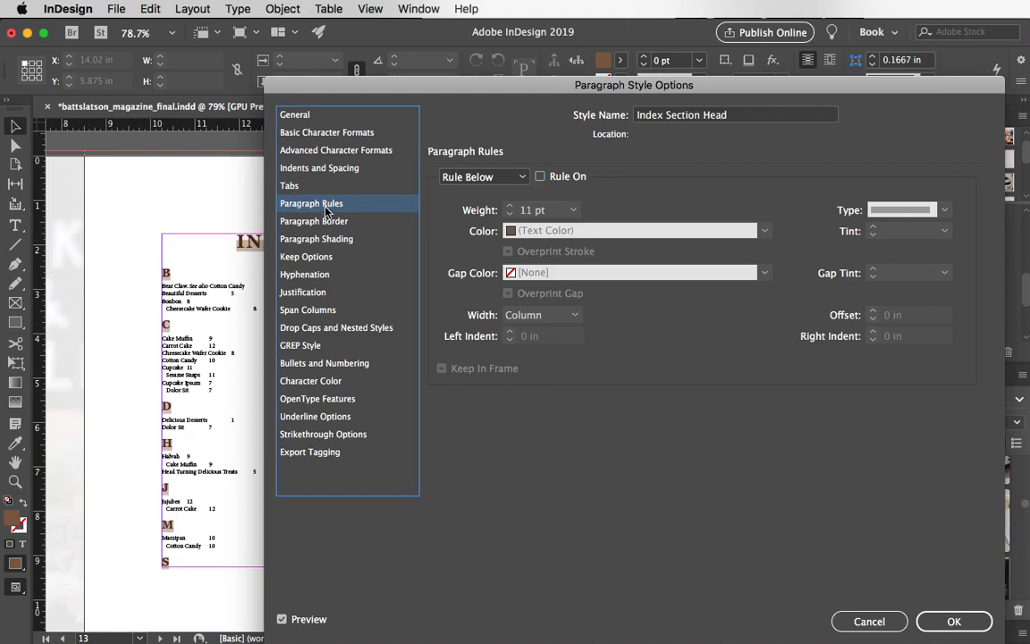
left_click(540, 176)
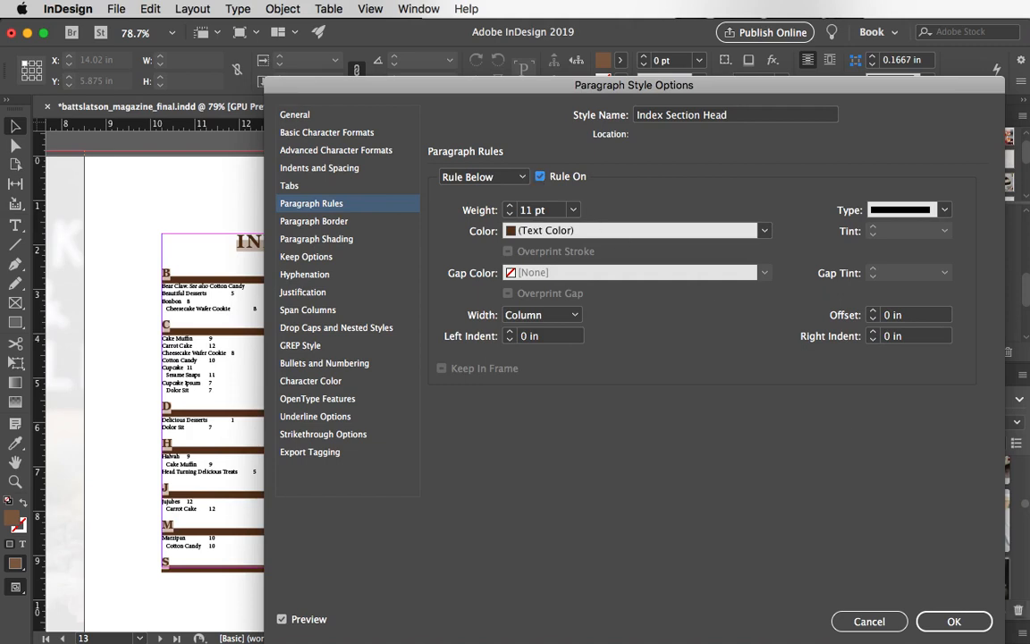
left_click(864, 624)
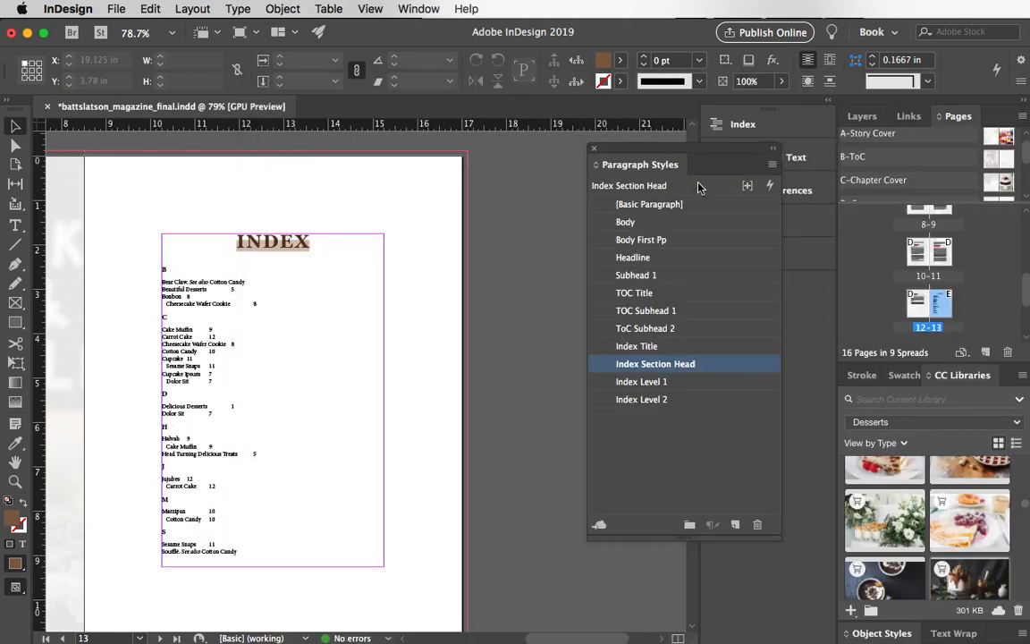
Examine the paragraph rule settings of the TOC Title style and leave the style without saving changes.
left_click(680, 447)
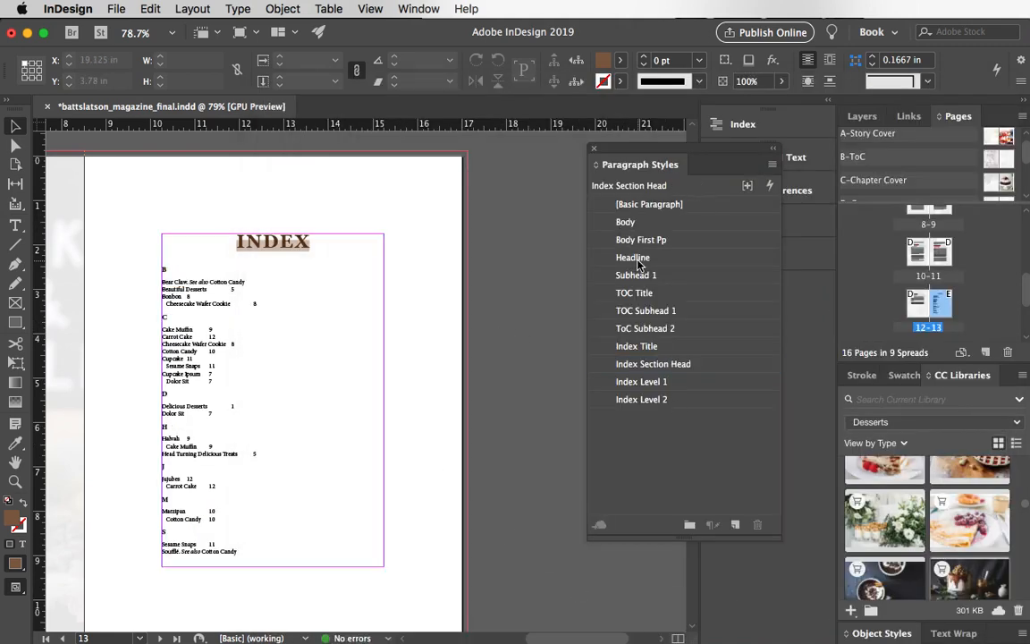
left_click(634, 294)
double_click(633, 294)
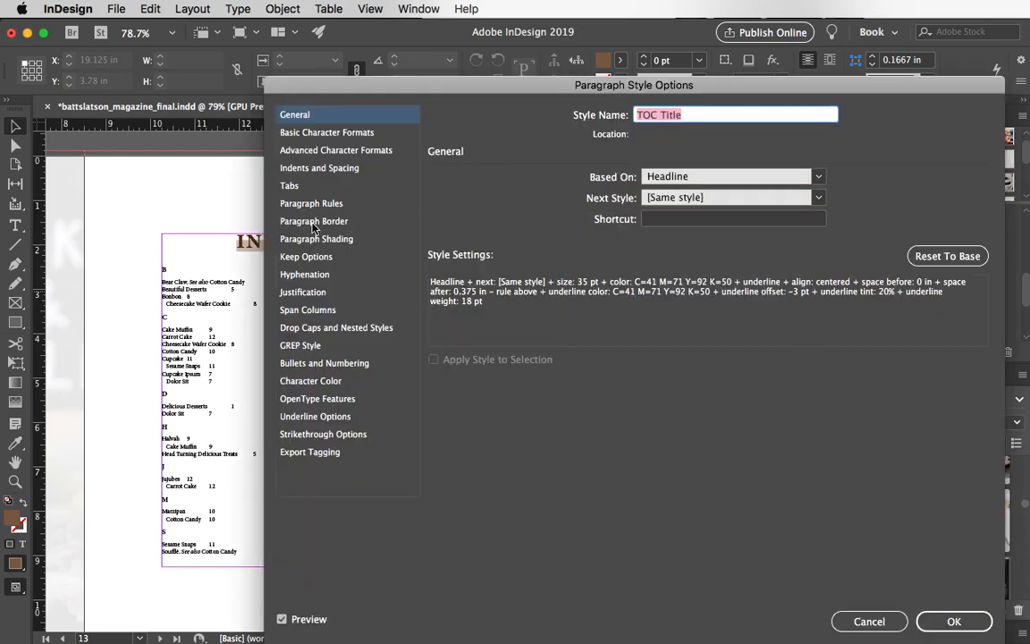
left_click(290, 207)
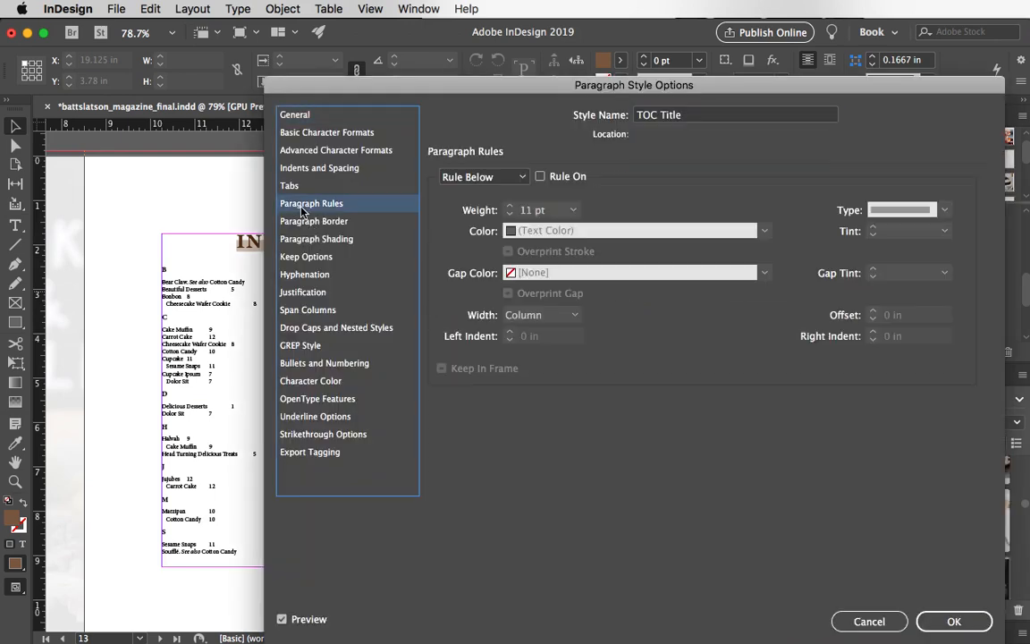
left_click(524, 178)
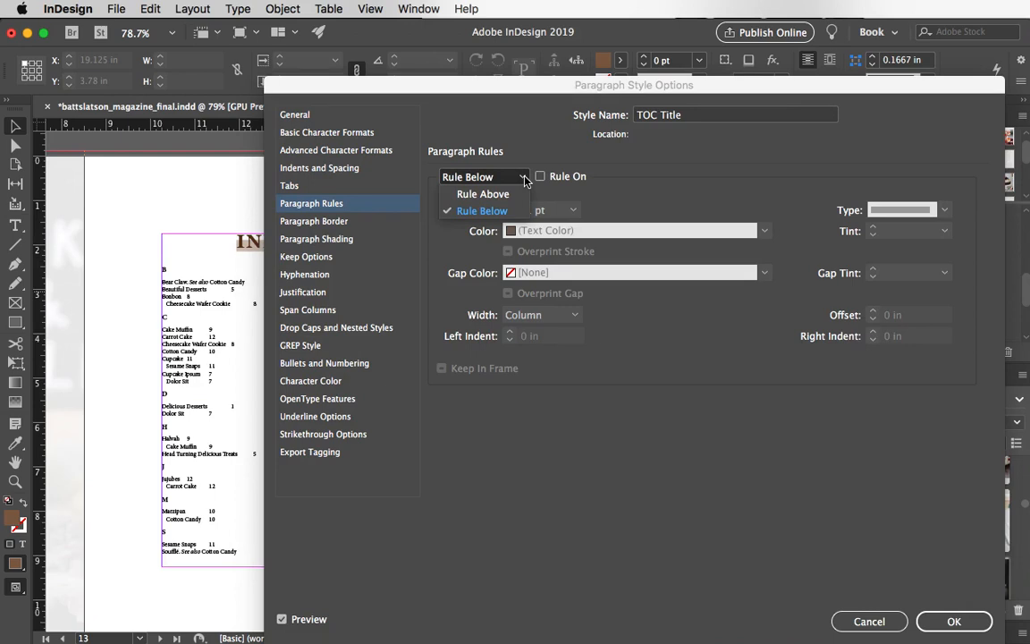
left_click(524, 178)
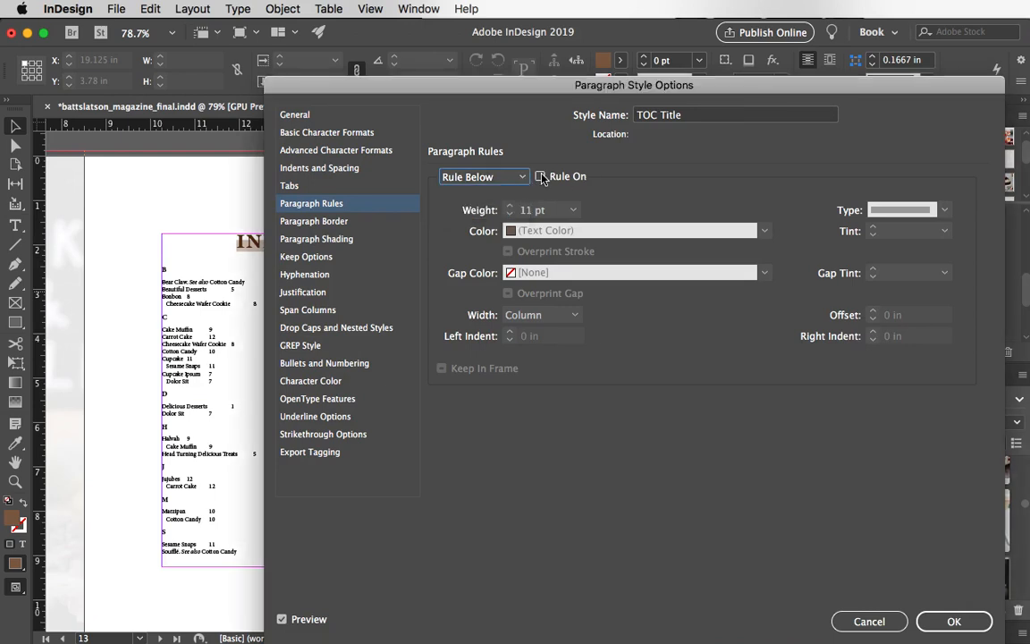
left_click(540, 176)
left_click(540, 176)
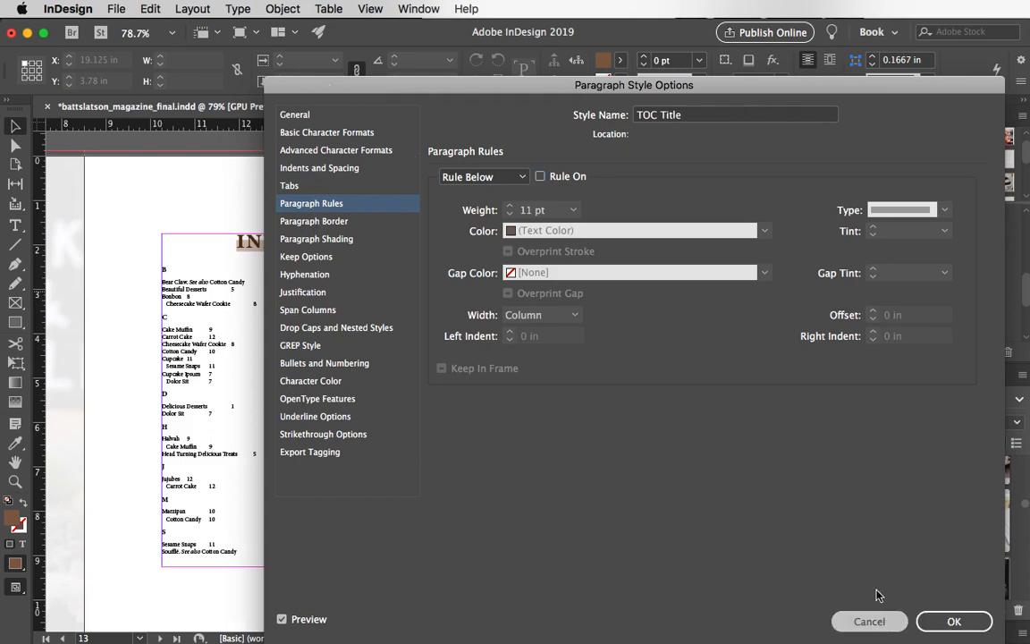
left_click(867, 621)
Base the Index Section Head paragraph style on TOC Title and set its alignment to Left.
left_click(621, 347)
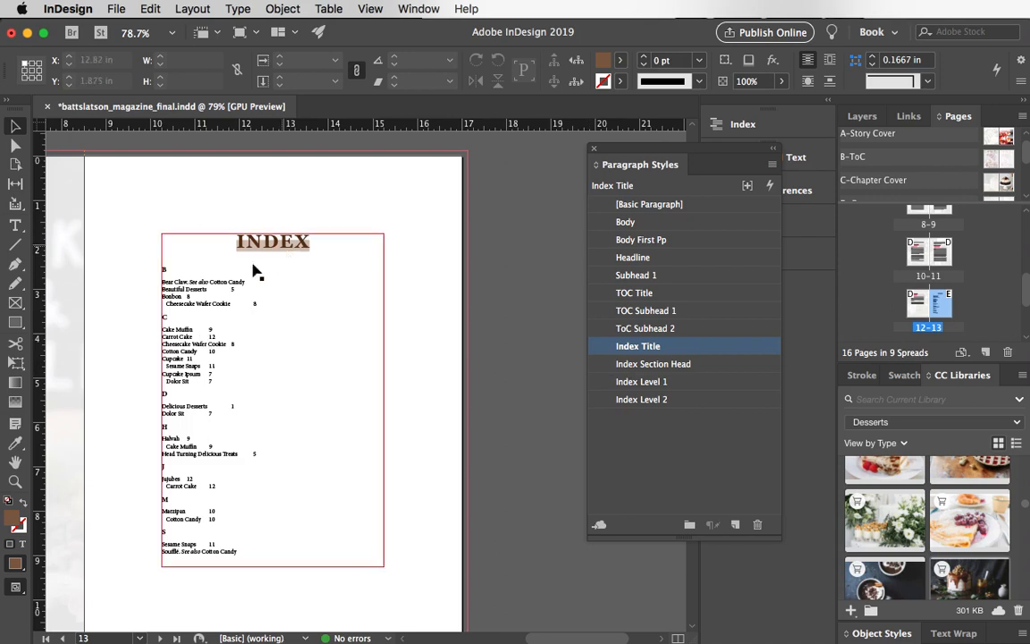
double_click(713, 366)
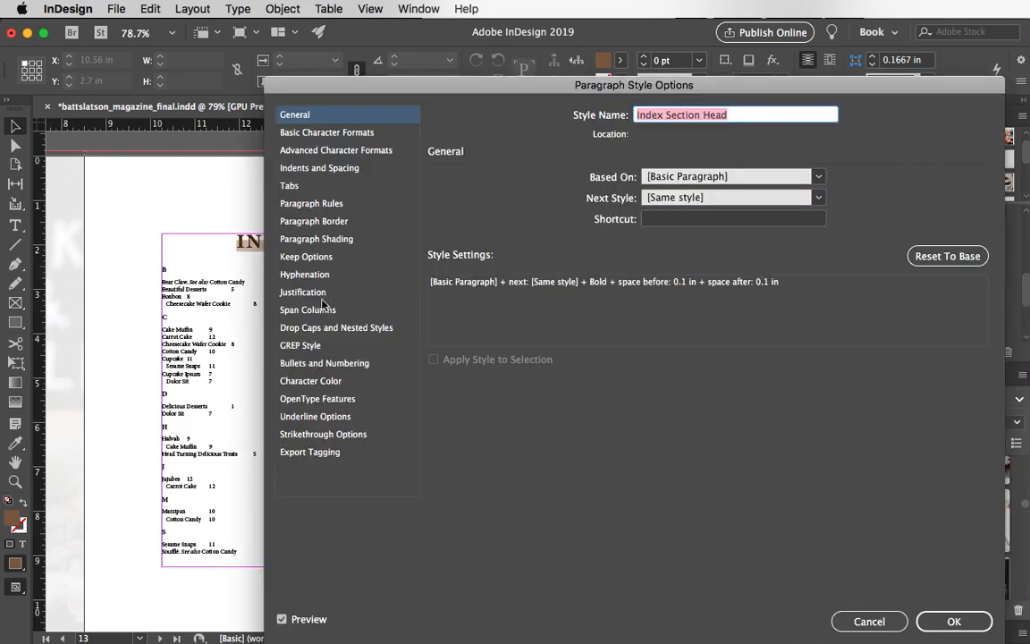
left_click(818, 175)
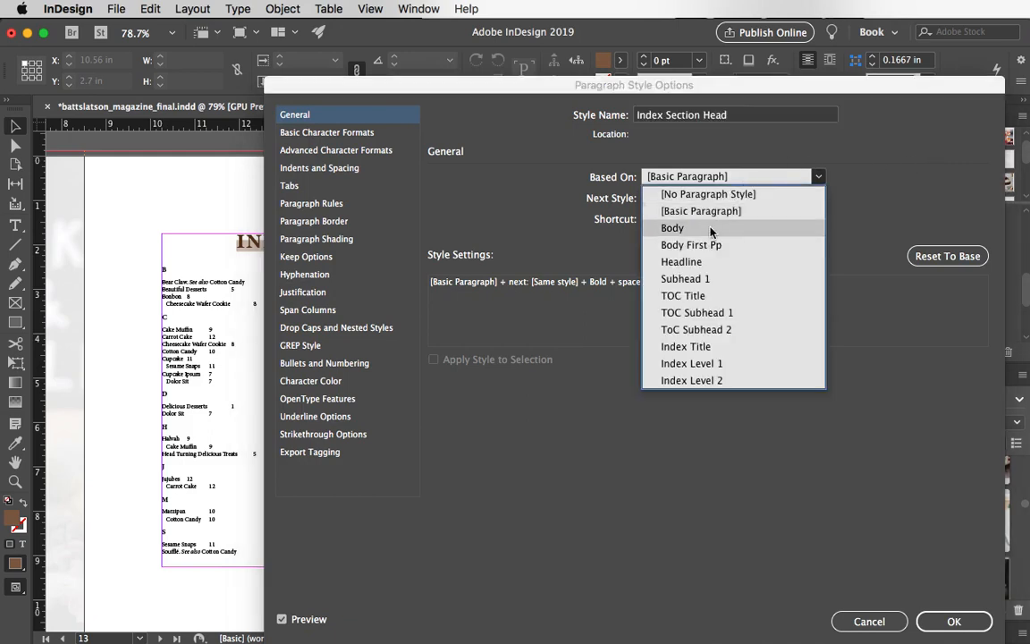
left_click(702, 297)
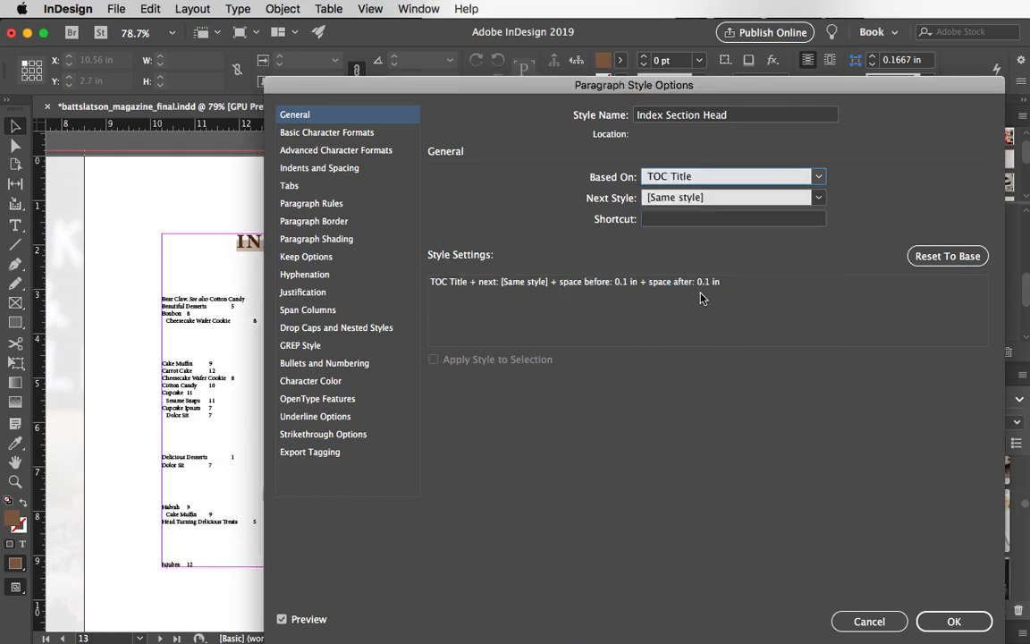
left_click(305, 168)
left_click(554, 185)
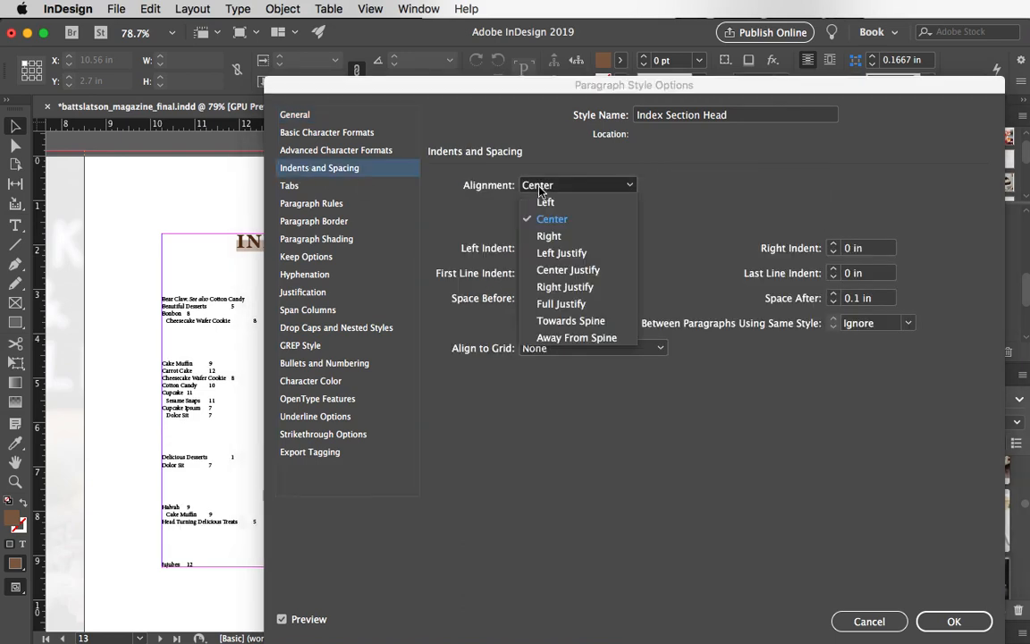
left_click(546, 204)
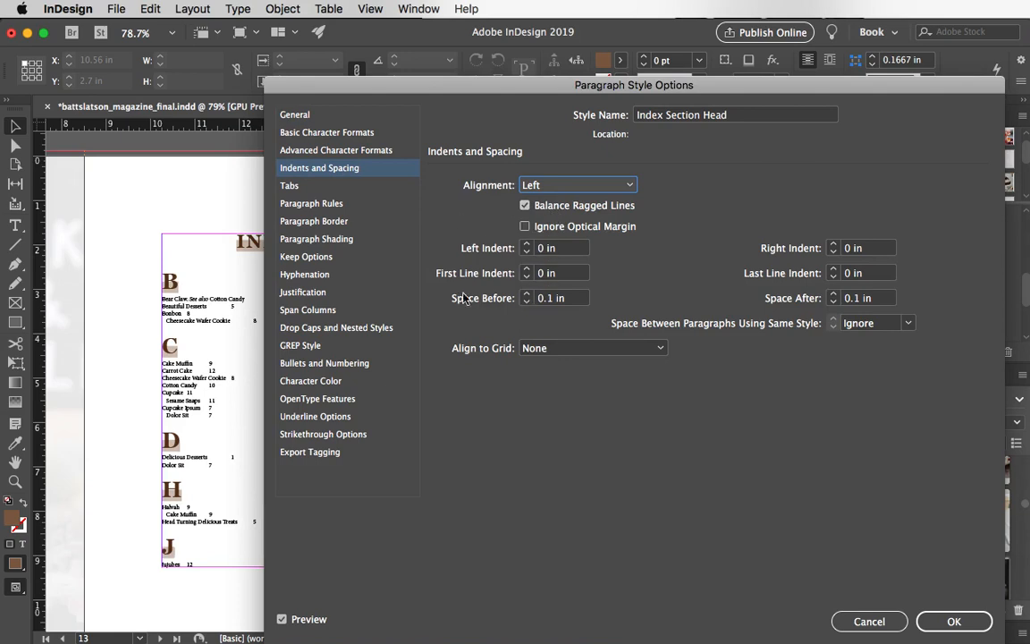
Turn on Rule Below for the Index Section Head paragraph style.
left_click(311, 203)
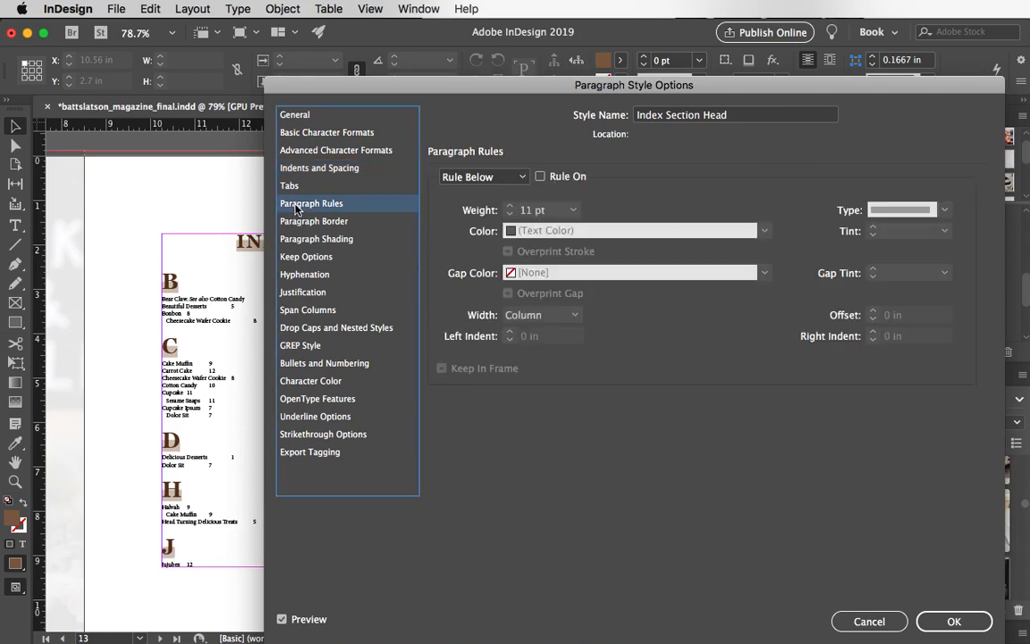
left_click(540, 177)
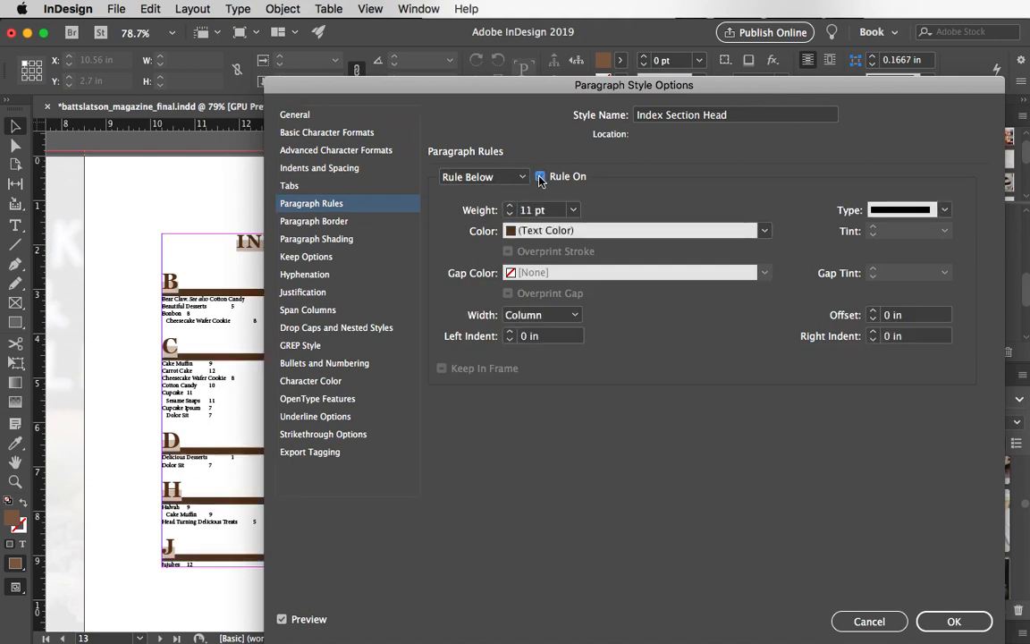
left_click(540, 176)
left_click(521, 177)
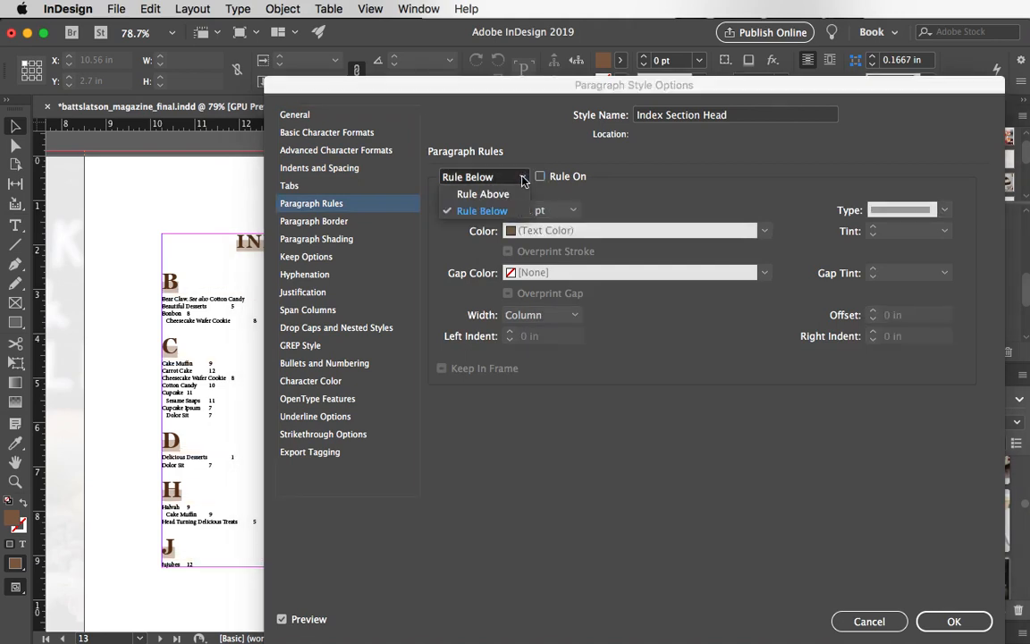
left_click(517, 211)
left_click(541, 177)
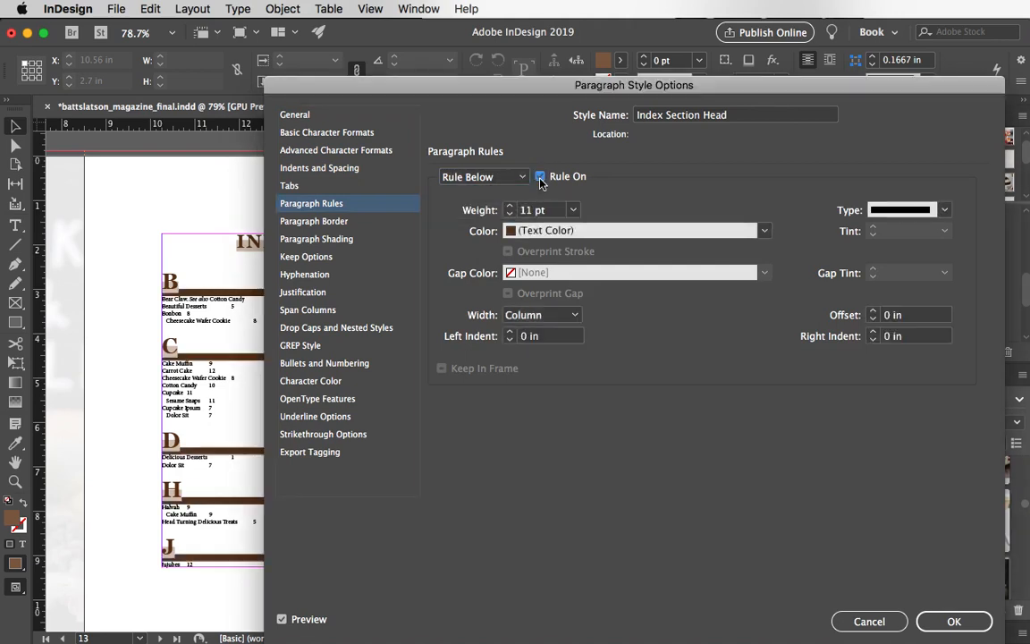
Turn off the paragraph rule below in the Index Section Head style and check its border and shading settings.
left_click(540, 177)
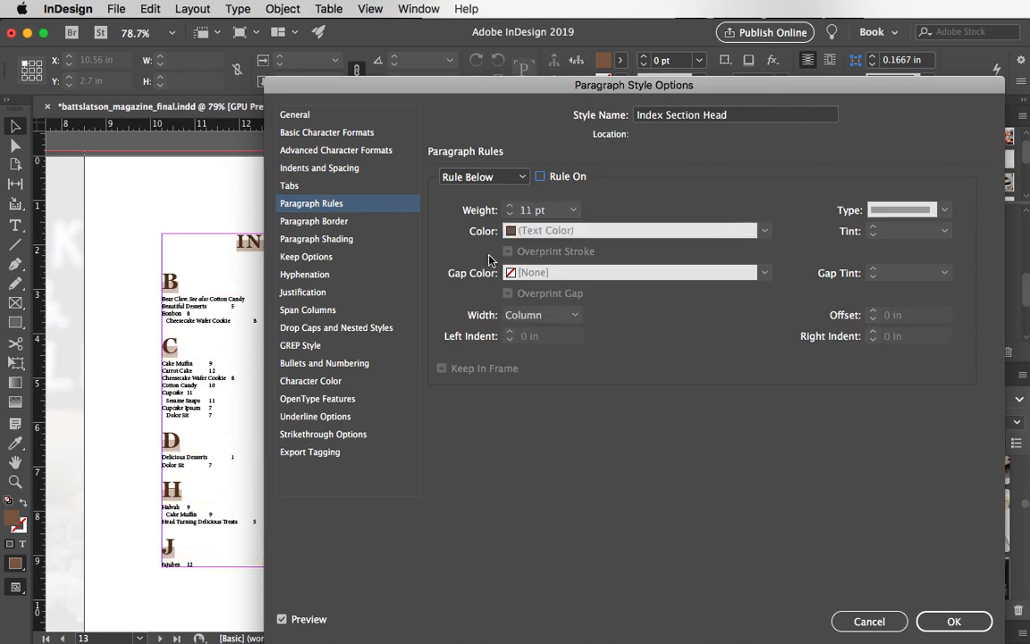
left_click(309, 229)
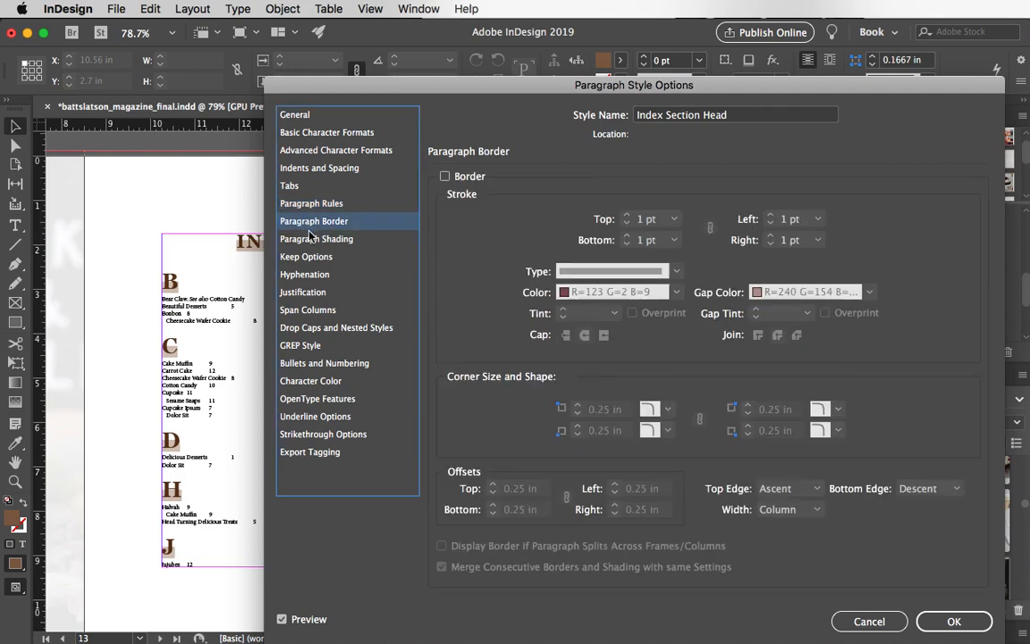
left_click(311, 237)
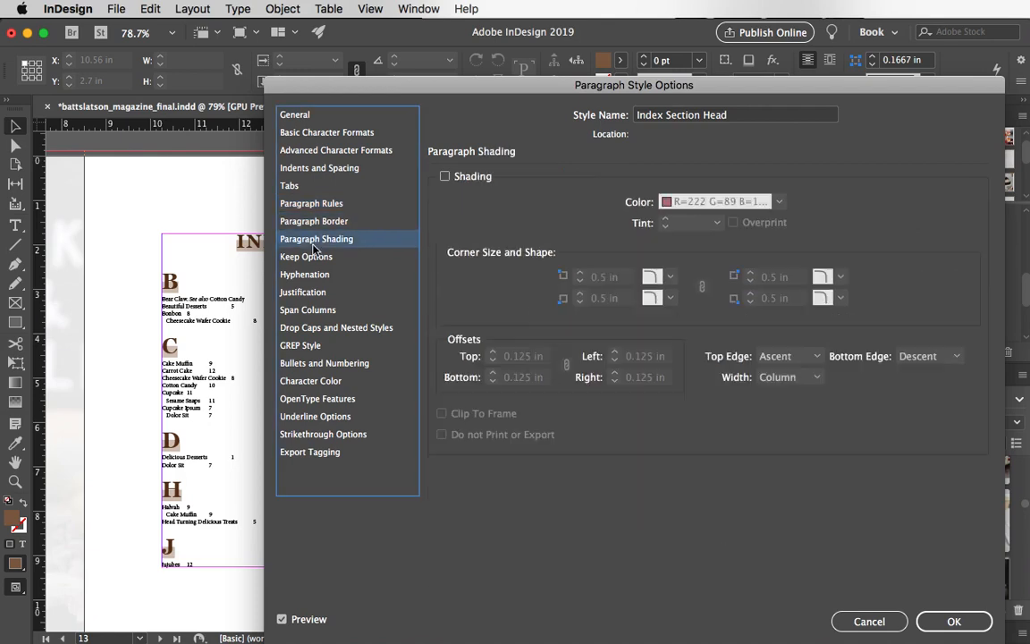
Set the Index Section Head style's font size to 20 pt and apply the style changes.
left_click(334, 152)
left_click(314, 132)
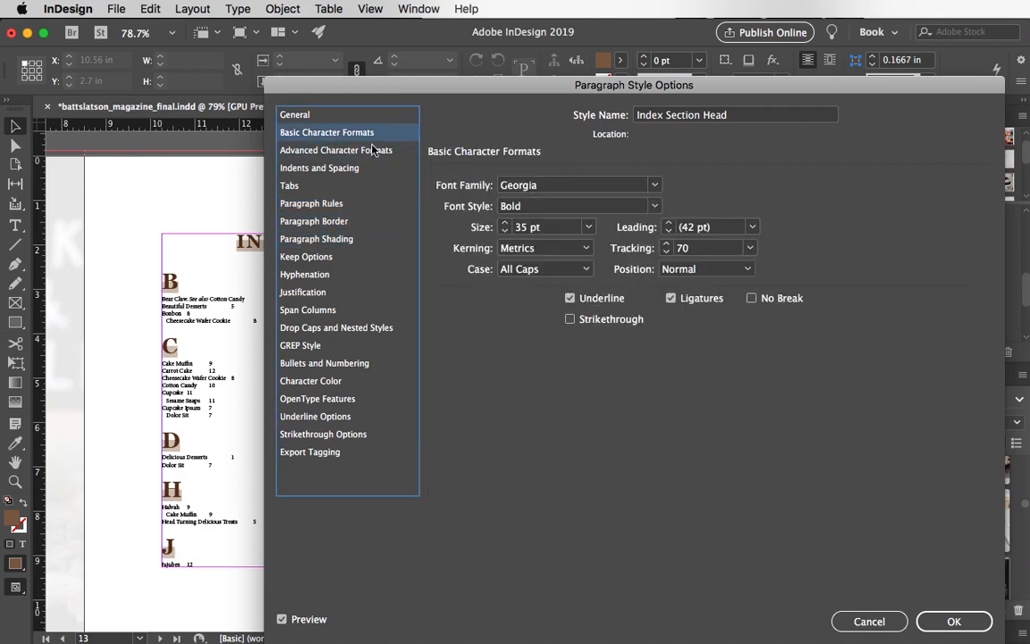
left_click_drag(542, 227, 497, 230)
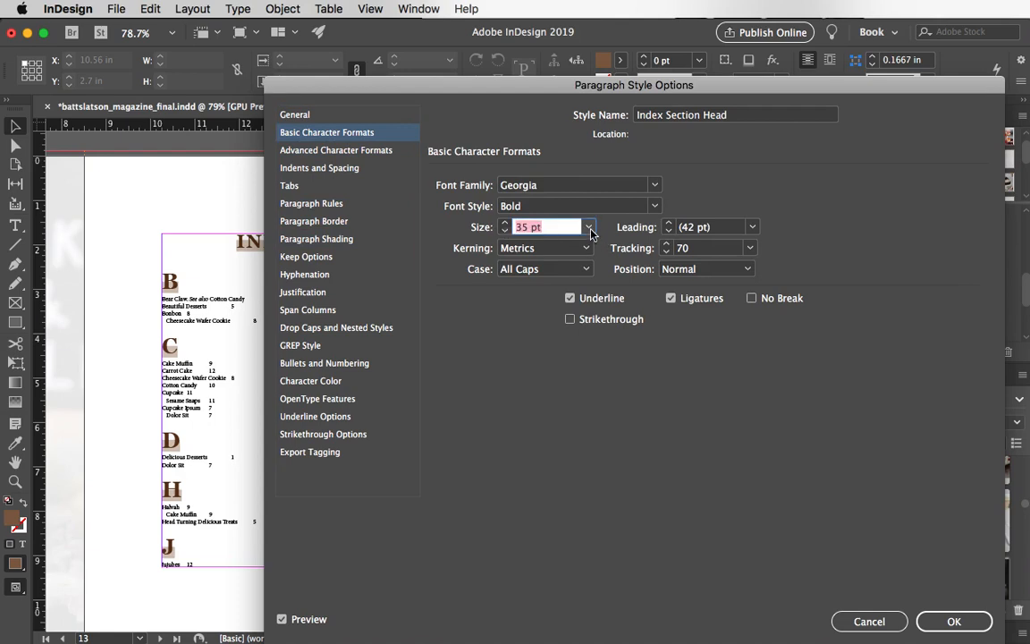
left_click(589, 229)
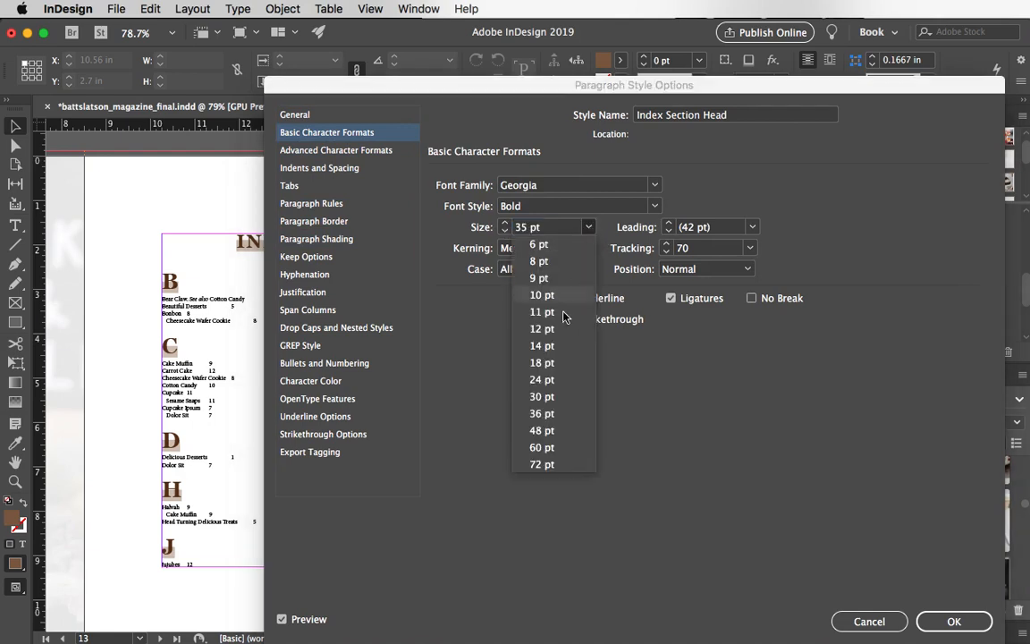
left_click(546, 379)
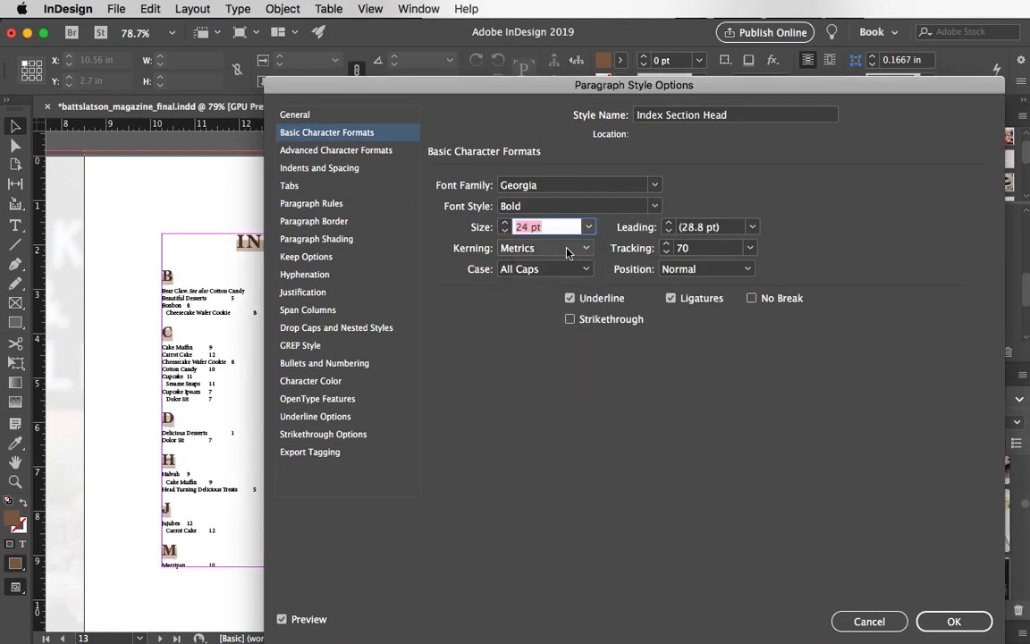
left_click(589, 227)
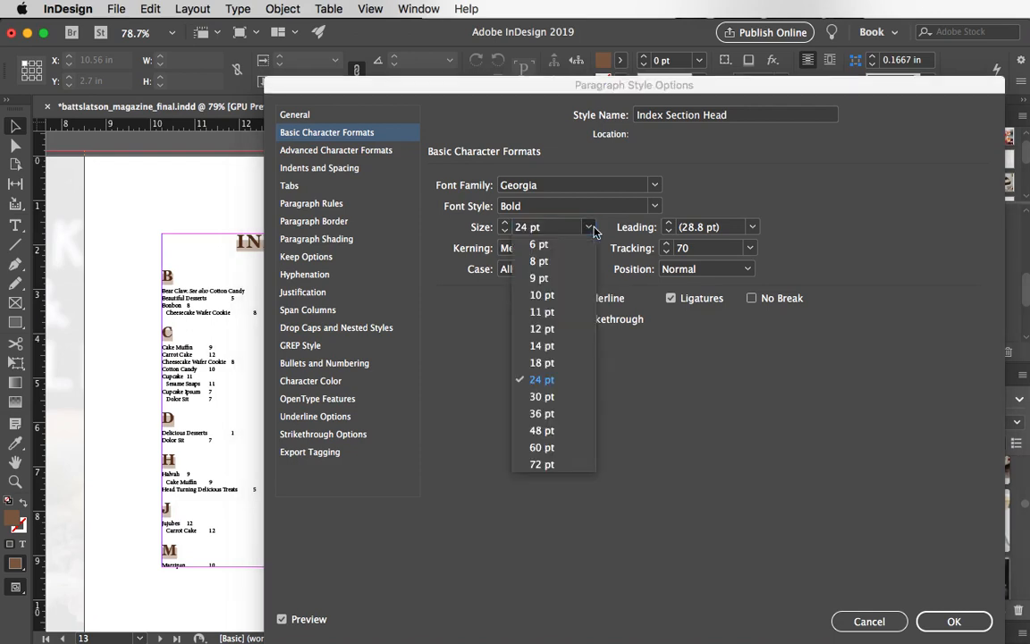
left_click(540, 363)
left_click(548, 229)
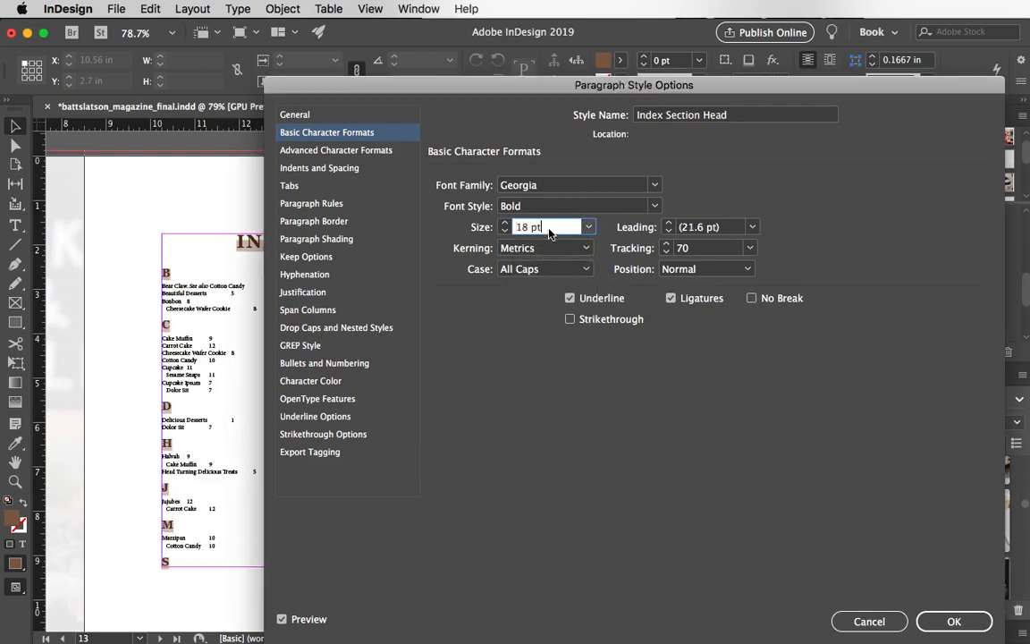
triple_click(548, 229)
type("20")
key("Tab")
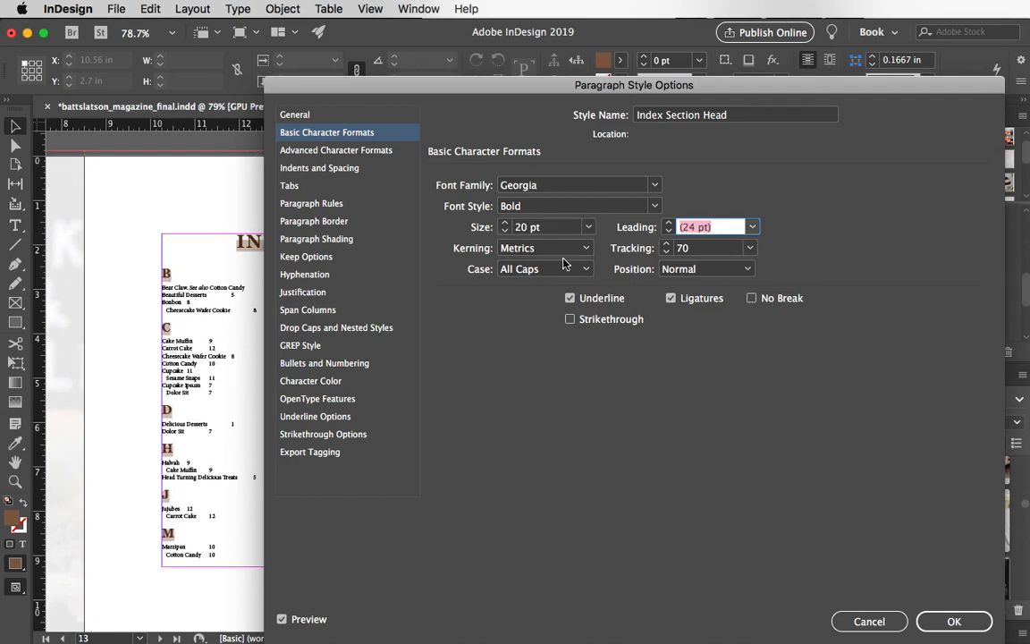
key("Return")
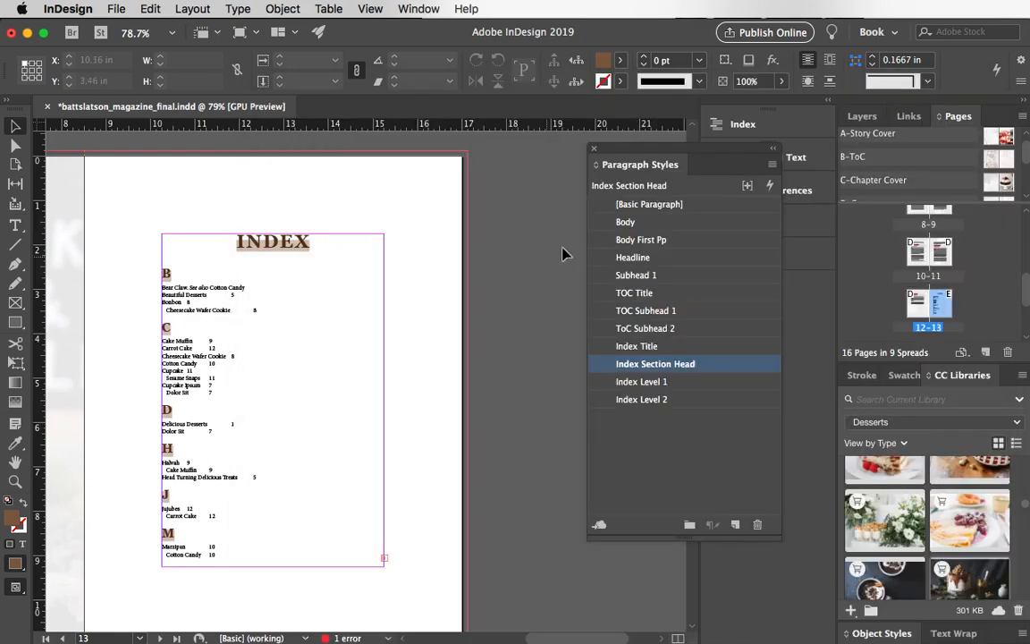
Base the Index Level 1 paragraph style on TOC Subhead 1.
double_click(653, 382)
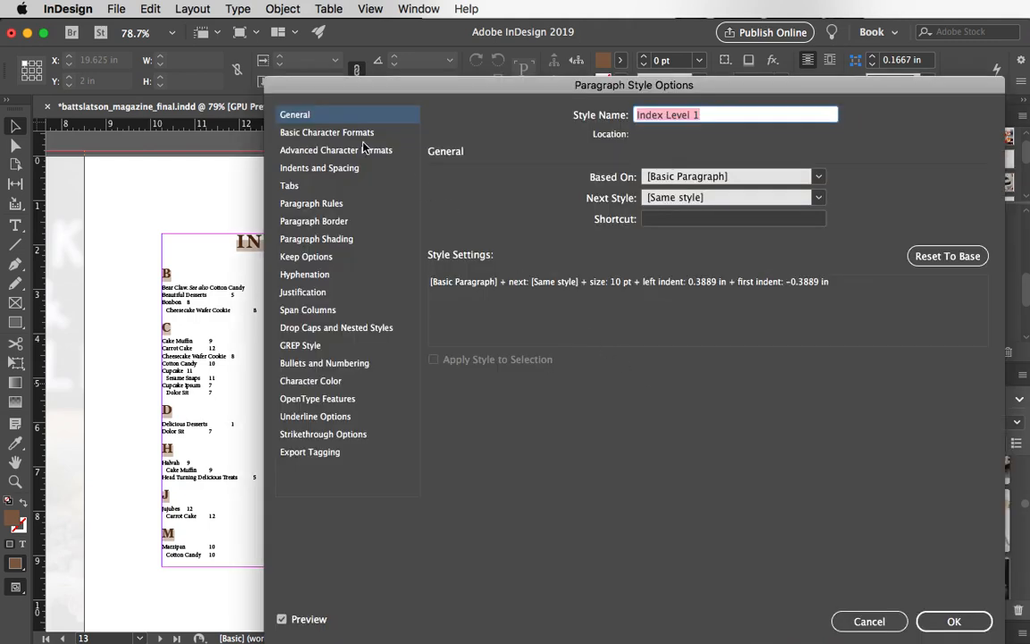
left_click(666, 177)
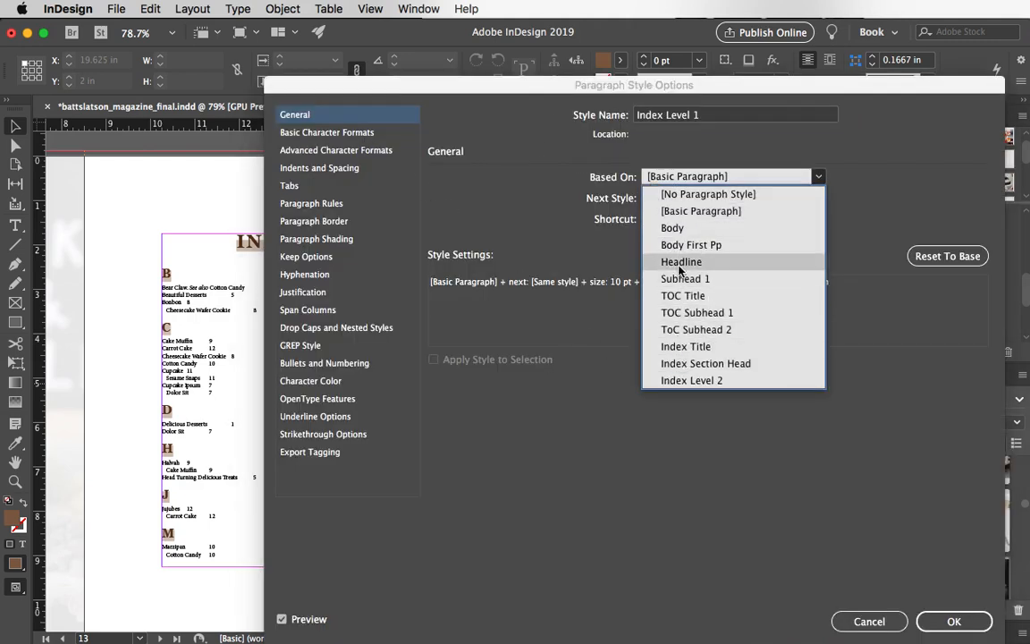
left_click(680, 314)
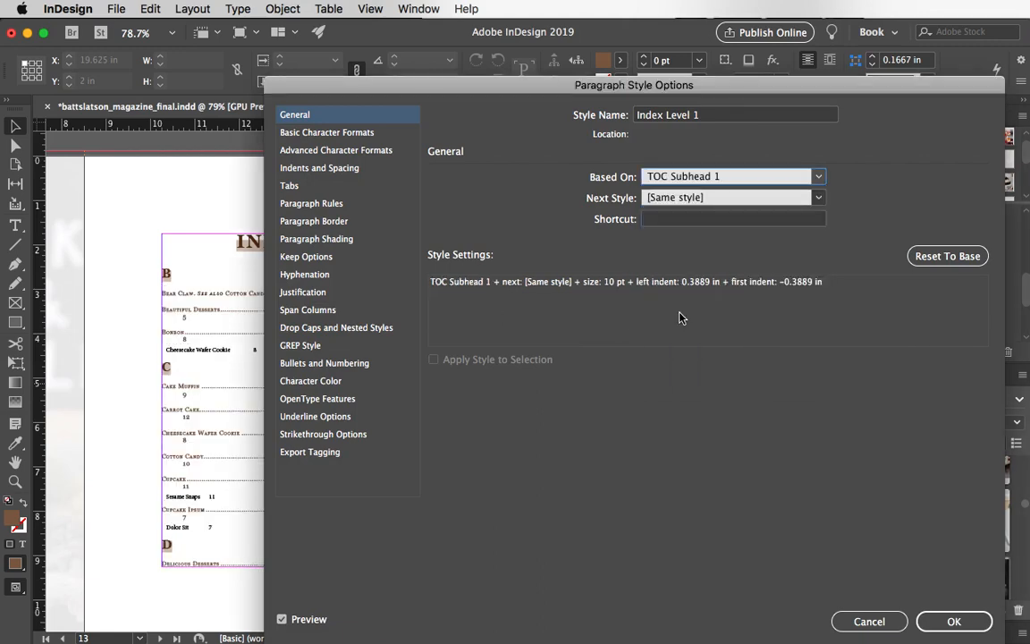
Try moving the existing dot-leader tab stop of the Index Level 1 style to about 4.61 in.
left_click_drag(583, 87, 686, 70)
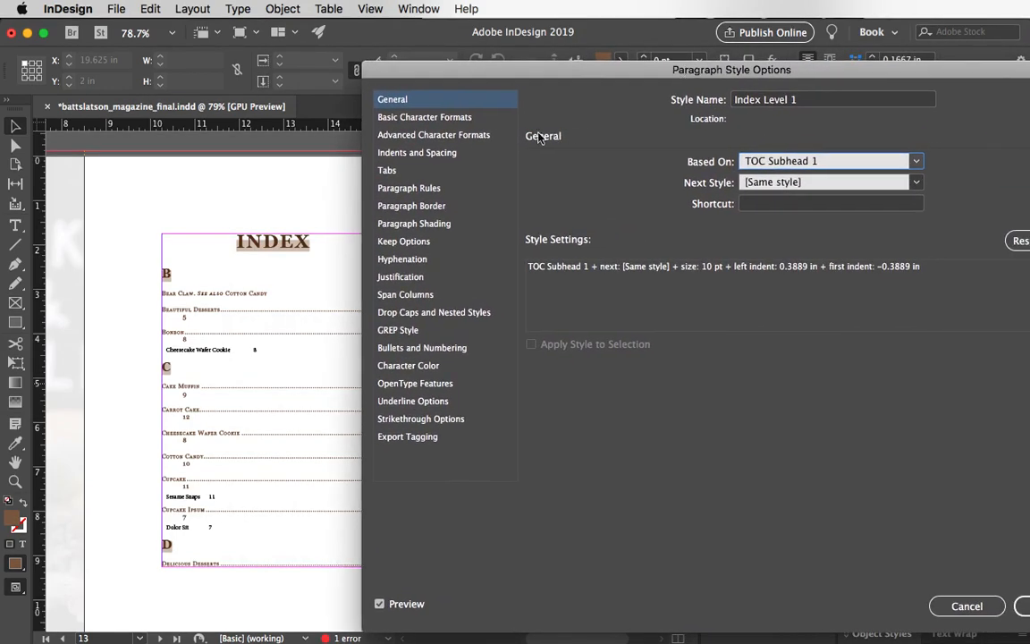
left_click(385, 170)
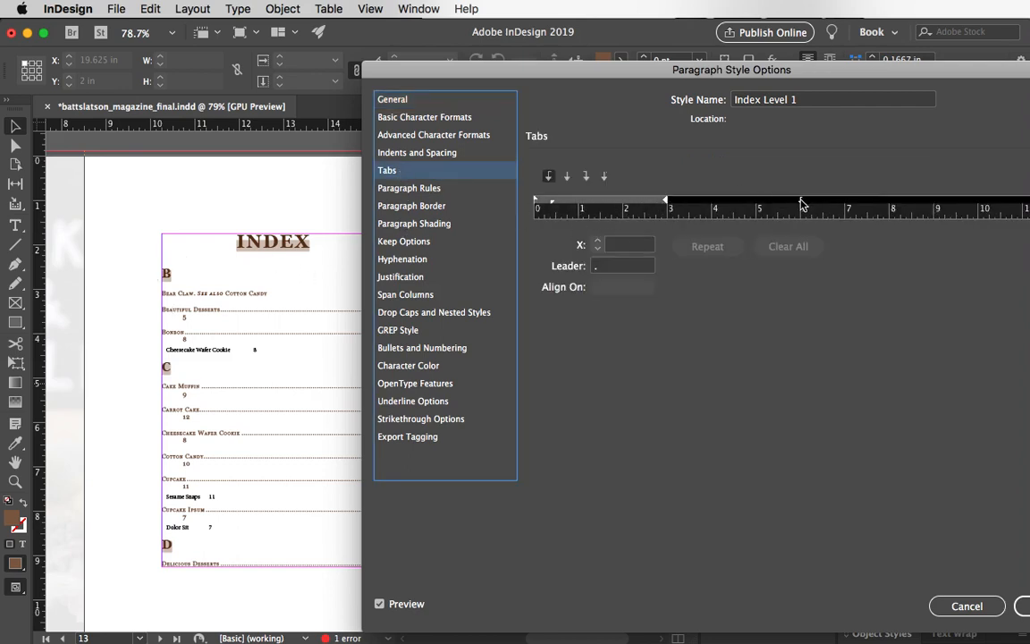
left_click_drag(801, 204, 726, 205)
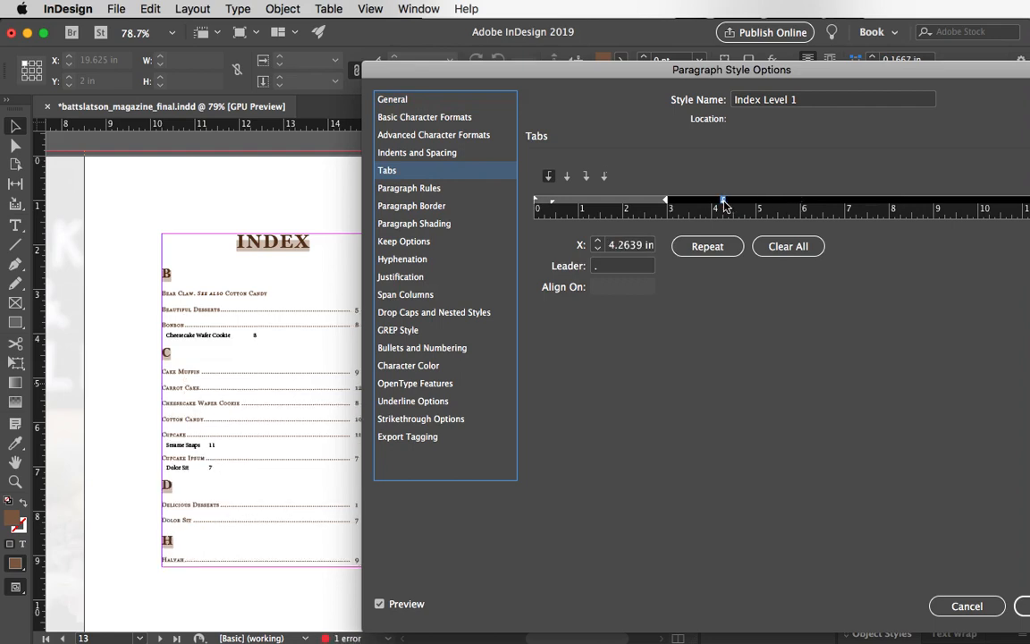
left_click_drag(615, 69, 720, 62)
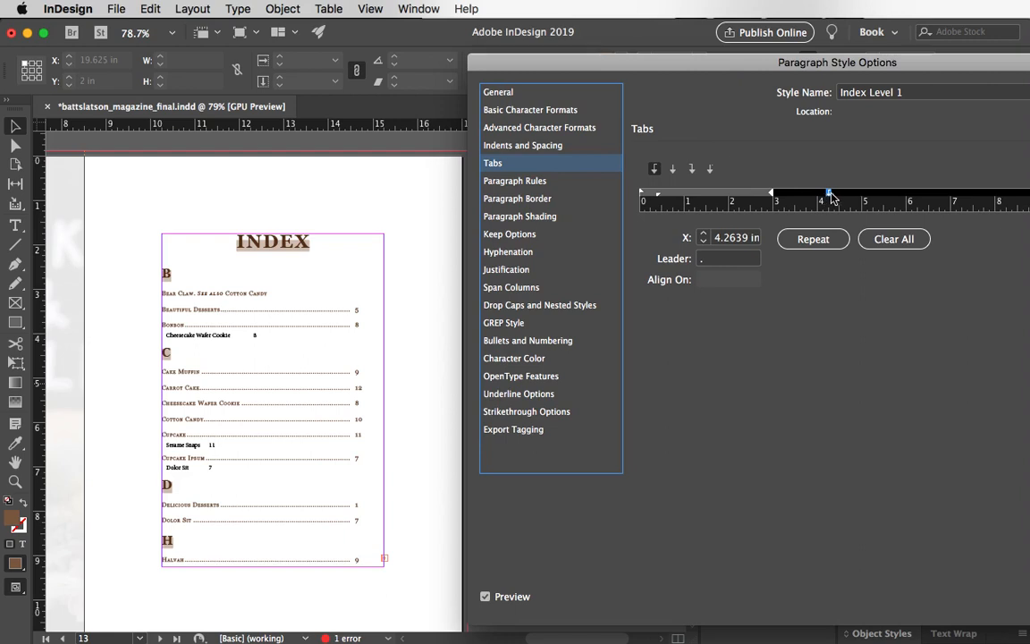
left_click_drag(832, 197, 850, 198)
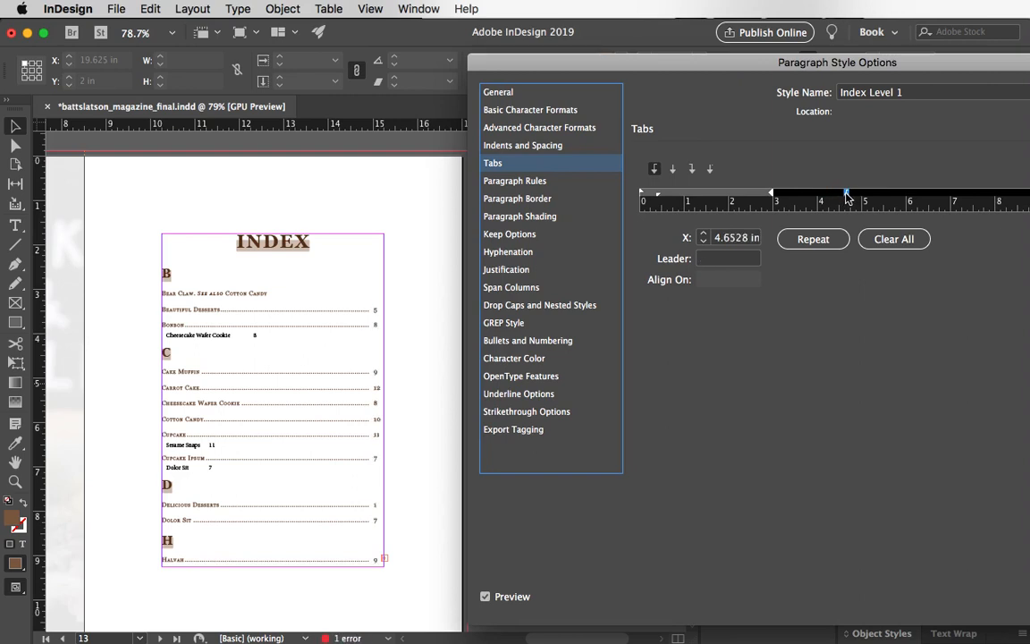
left_click(847, 195)
left_click_drag(847, 197, 846, 196)
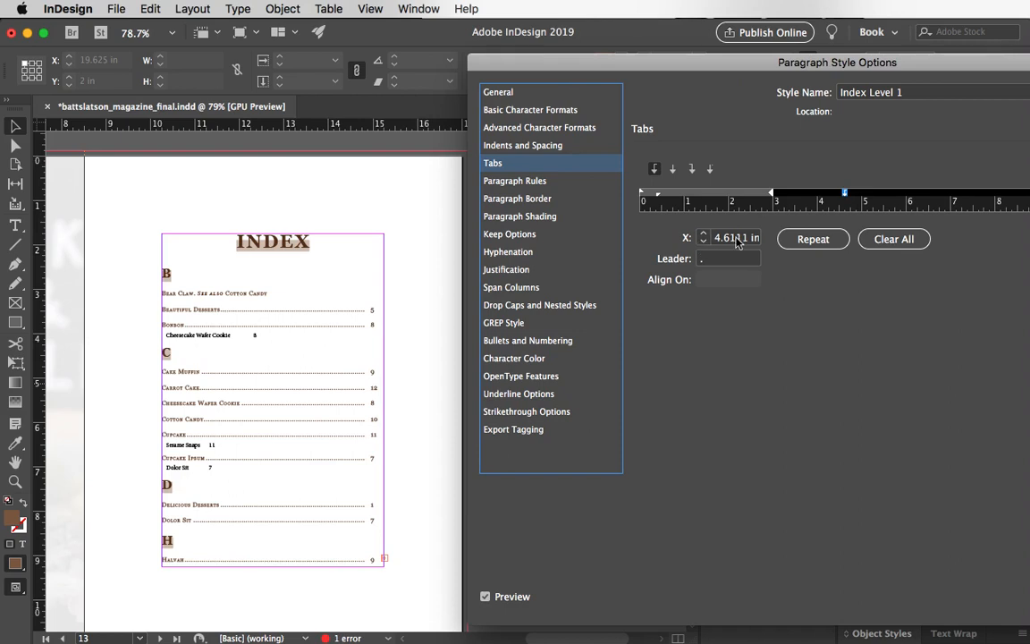
Replace all tab stops in Index Level 1 with one at 4.6 in using a "." leader, and apply the style changes.
left_click(892, 241)
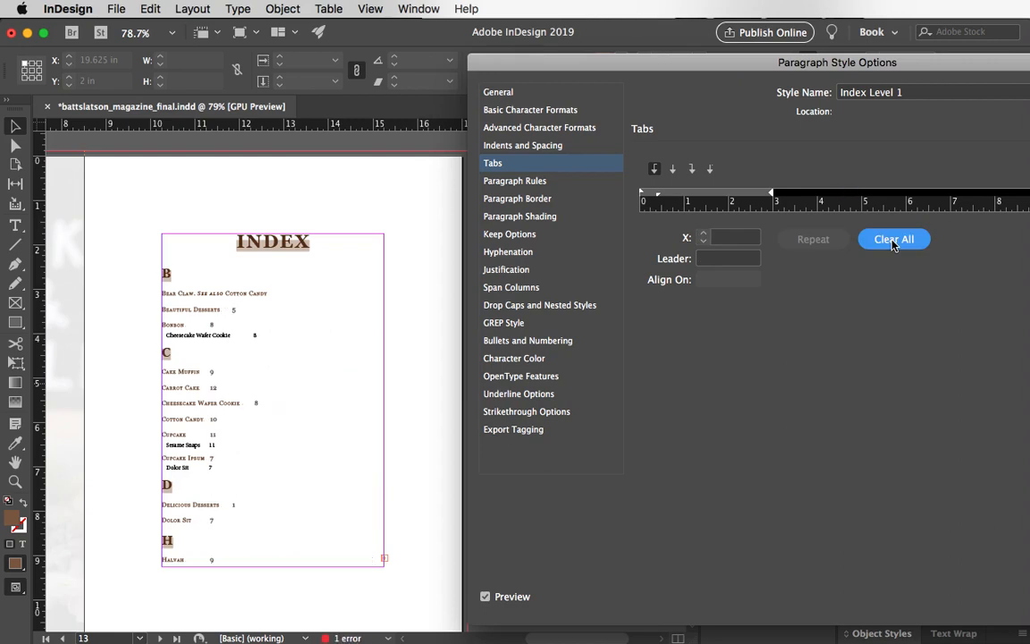
left_click(742, 195)
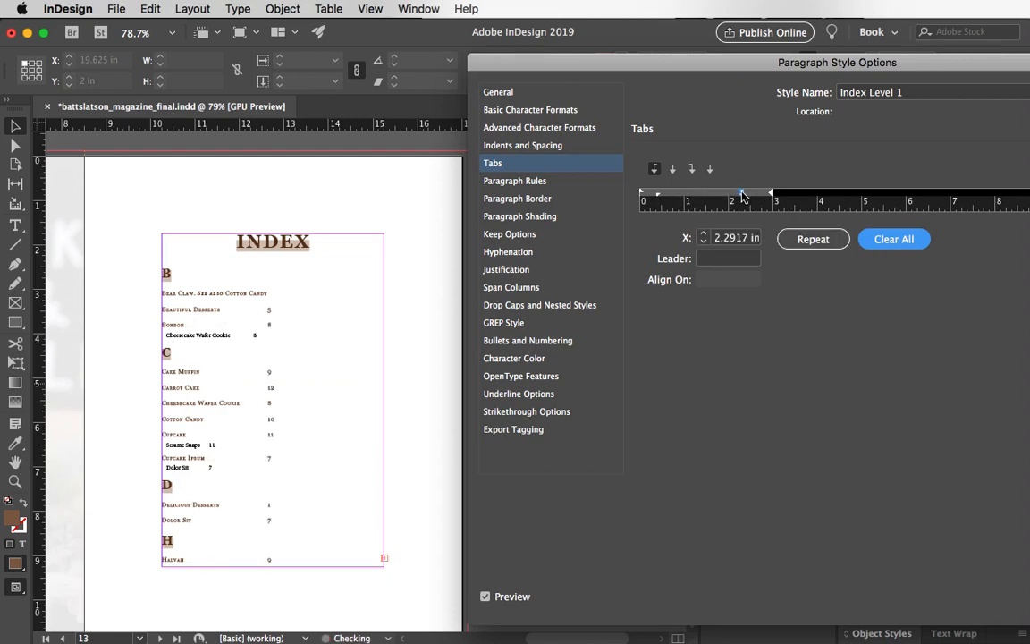
double_click(747, 240)
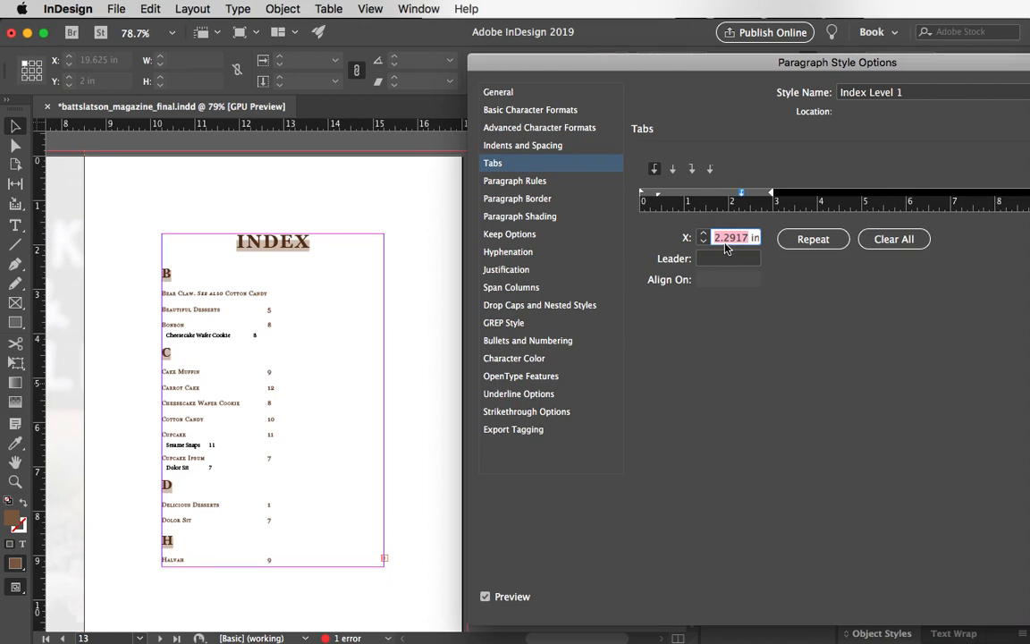
type("4.6 in")
key("Tab")
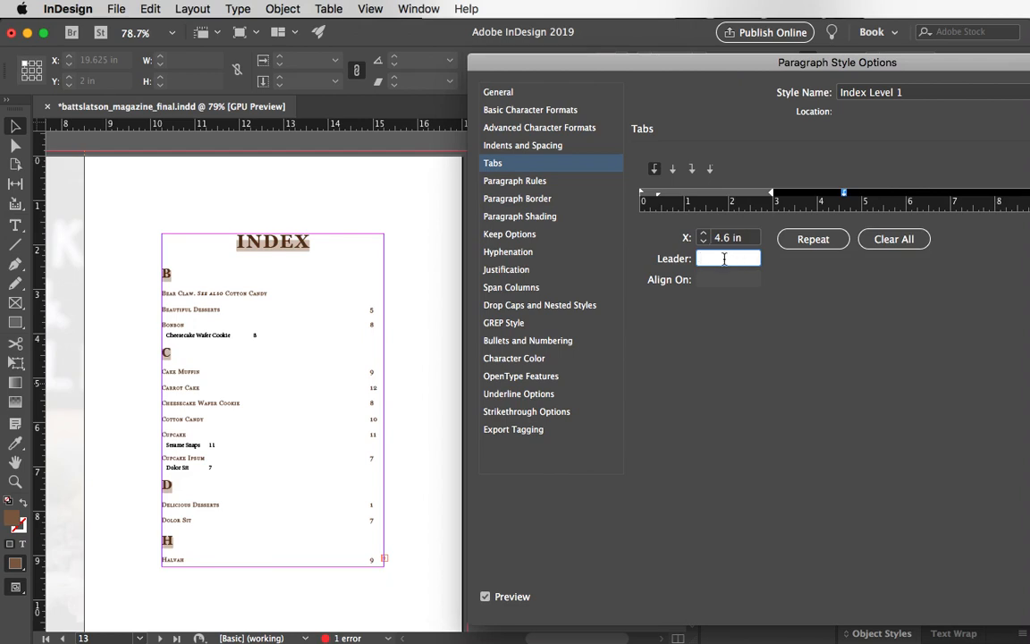
type(".")
key("Tab")
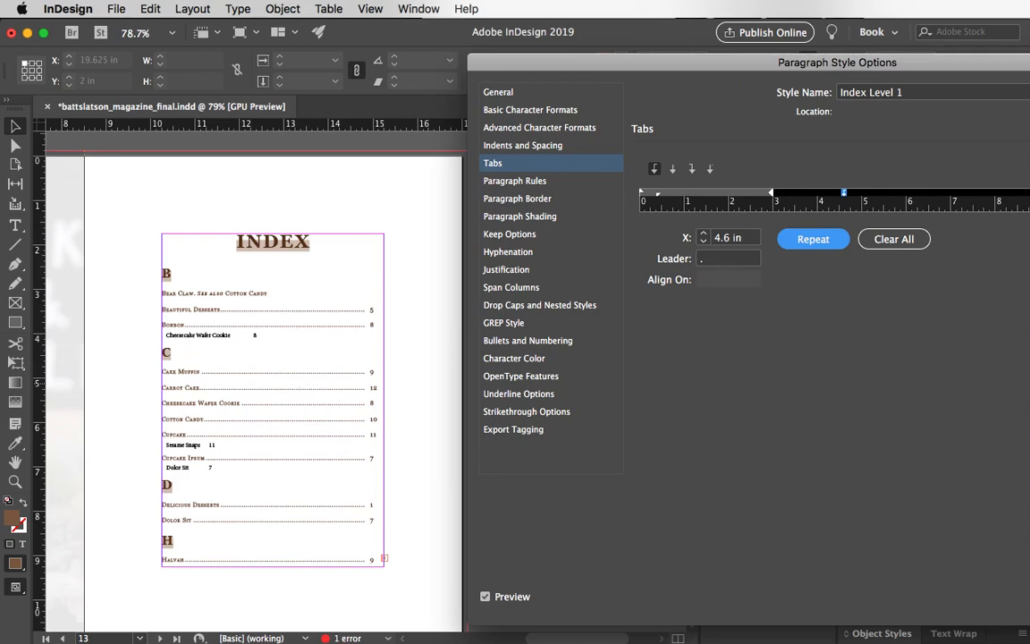
left_click_drag(759, 69, 519, 74)
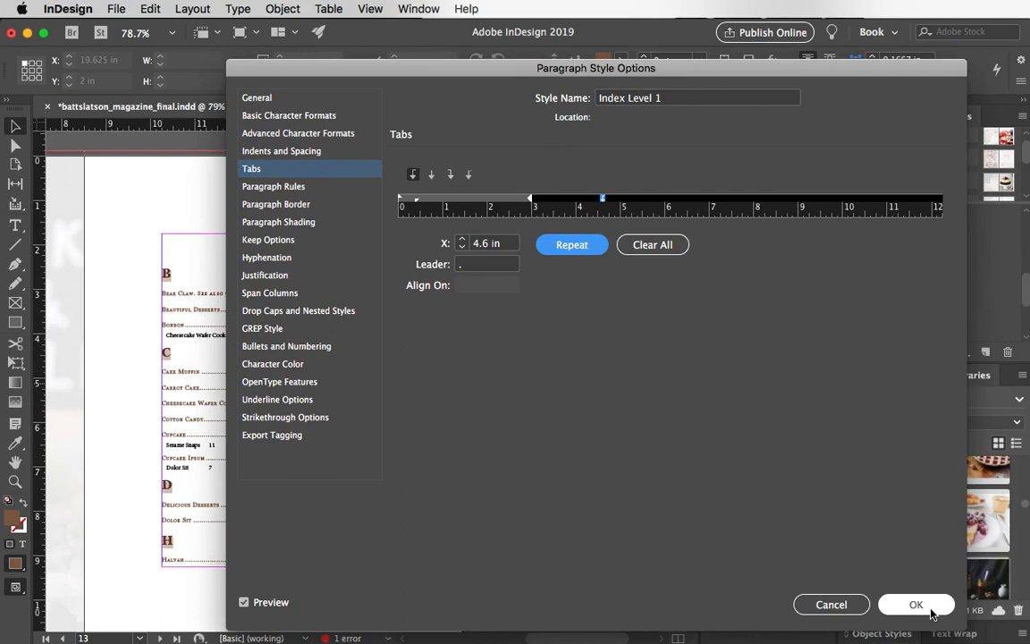
key("Return")
Base the Index Level 2 paragraph style on ToC Subhead 2.
double_click(684, 400)
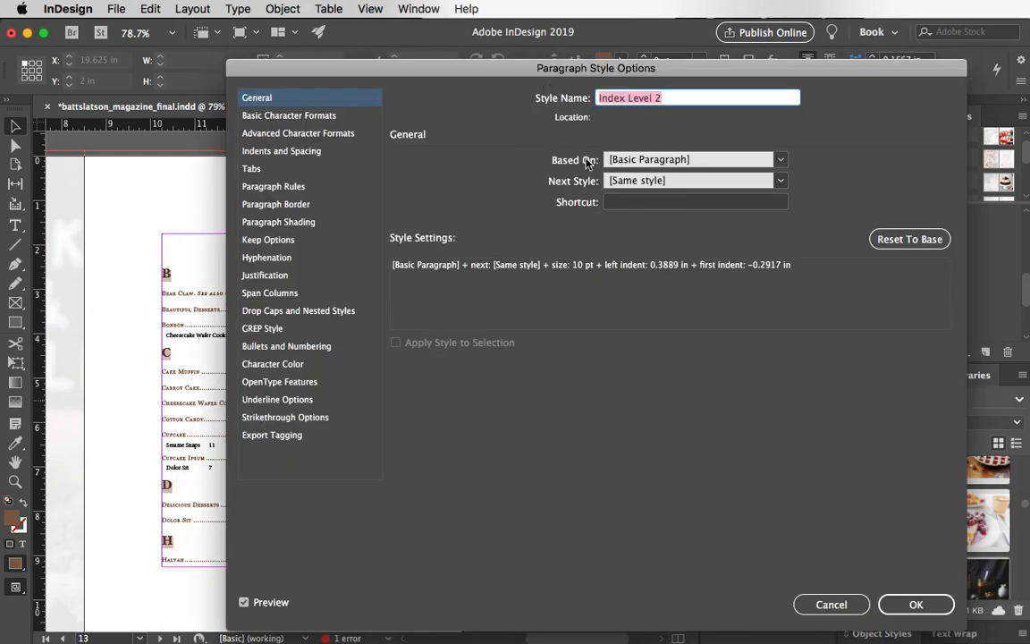
left_click(641, 161)
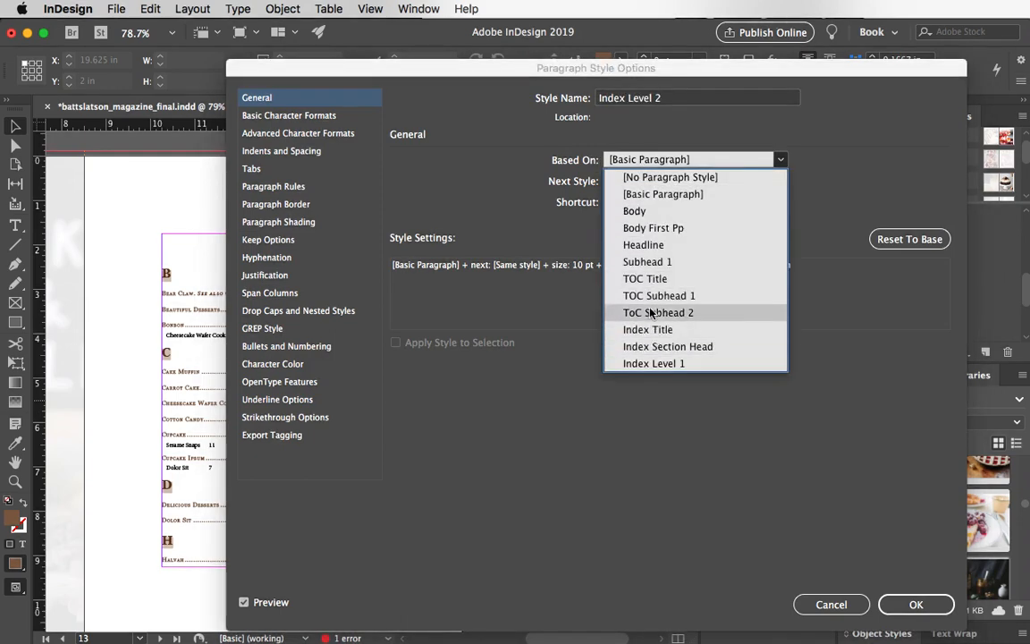
left_click(654, 362)
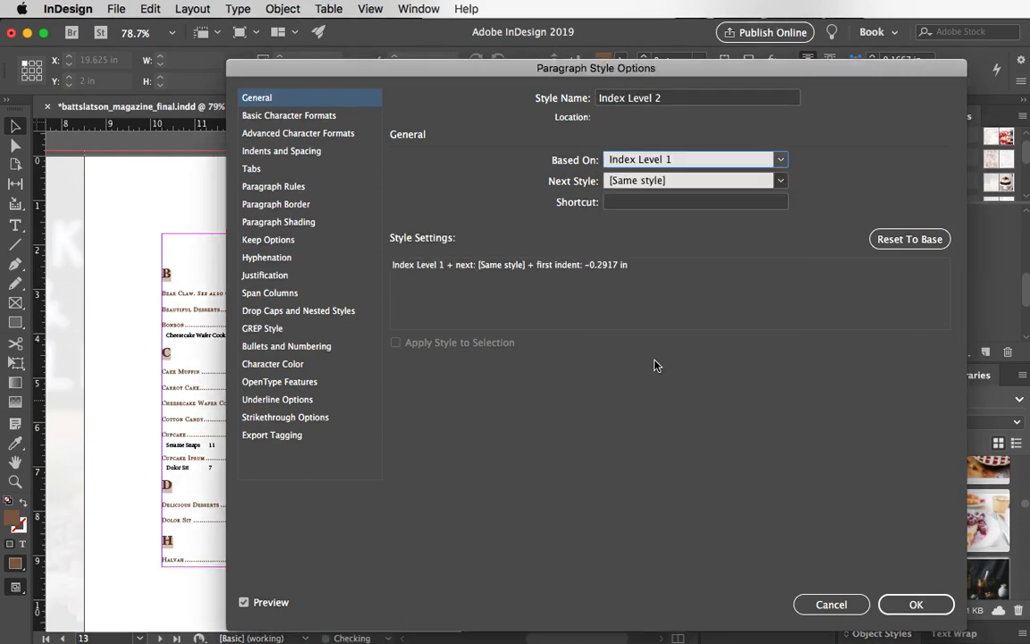
left_click_drag(456, 69, 400, 81)
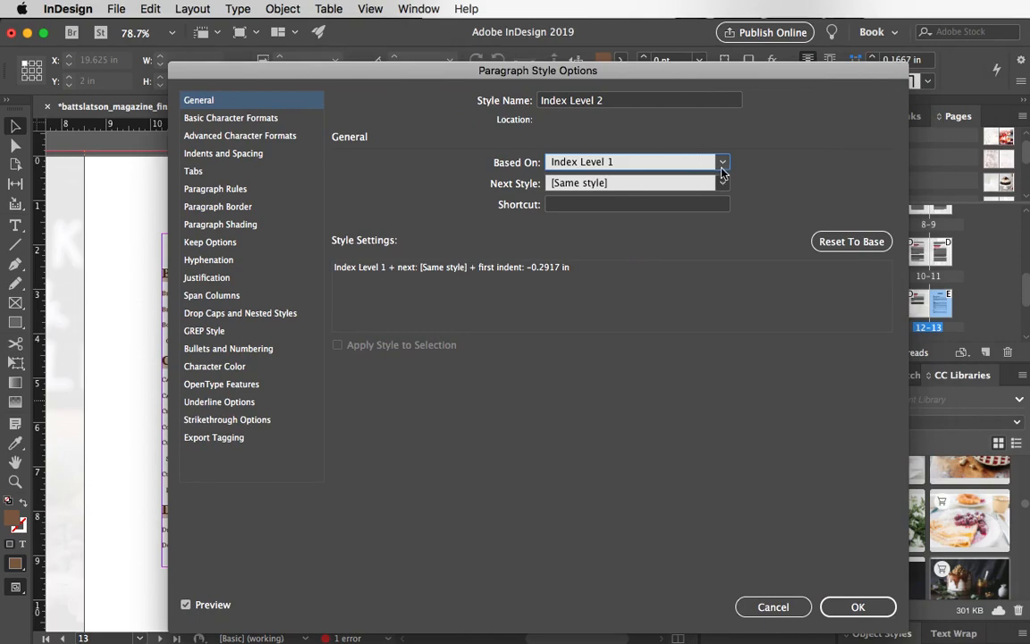
left_click(642, 161)
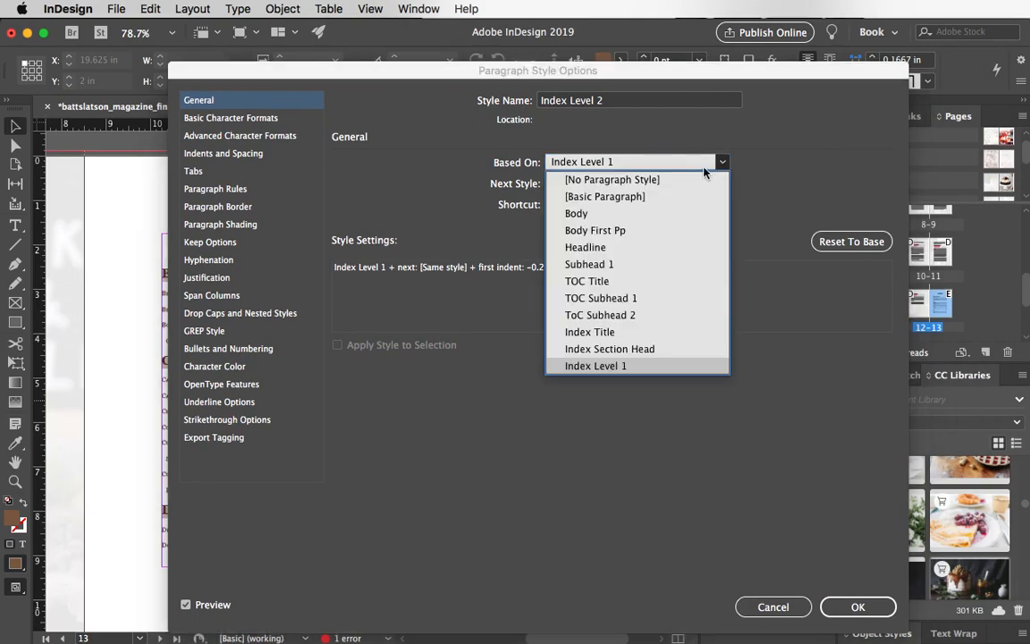
left_click(631, 317)
left_click_drag(456, 76, 854, 70)
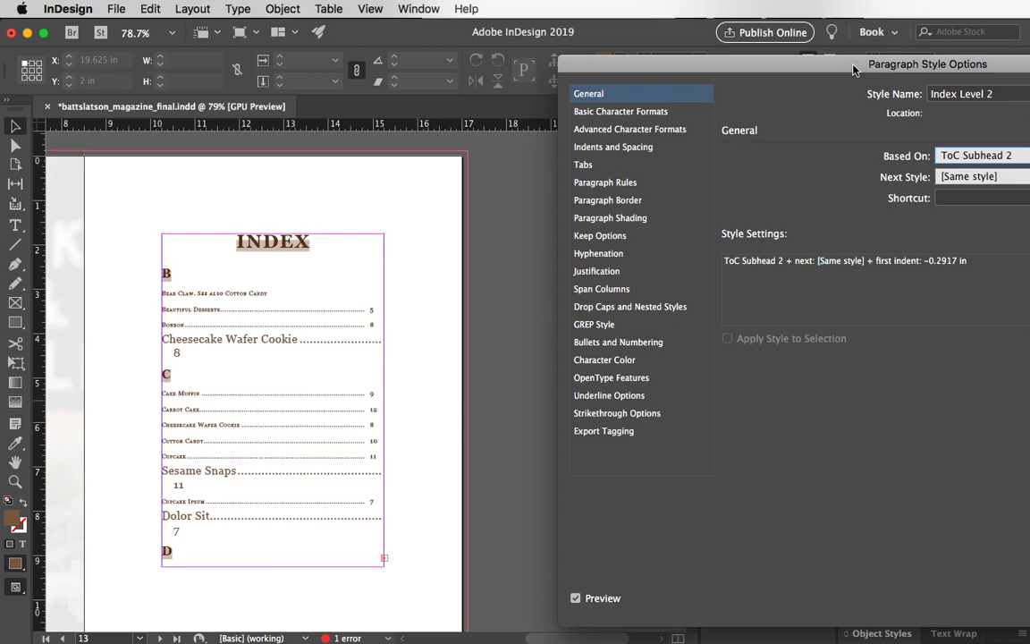
left_click_drag(854, 70, 493, 70)
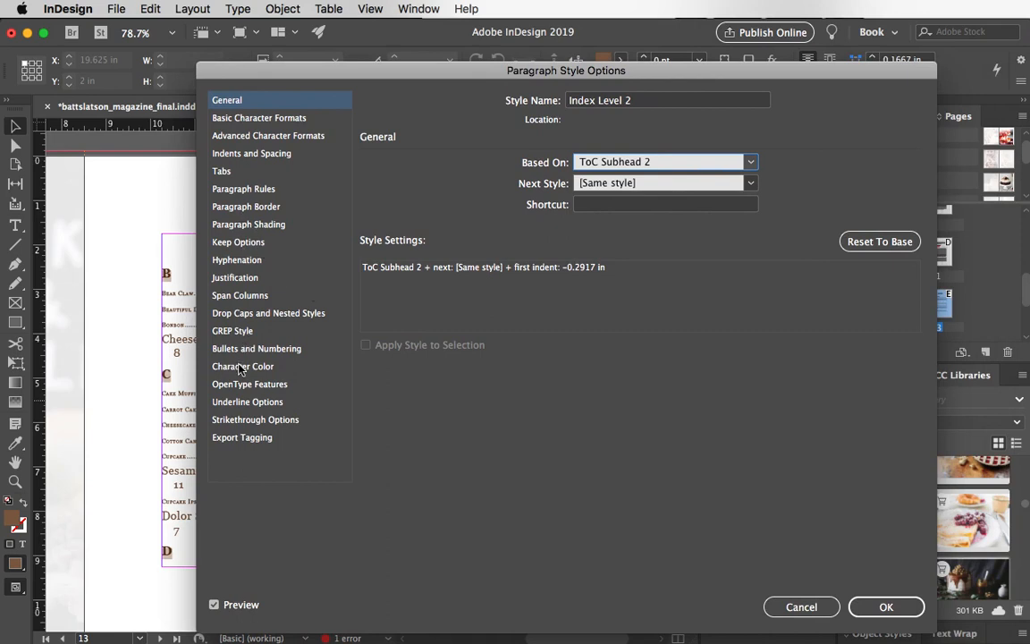
Add a tab stop at 4.6 in with a "." leader to the Index Level 2 style.
left_click(222, 171)
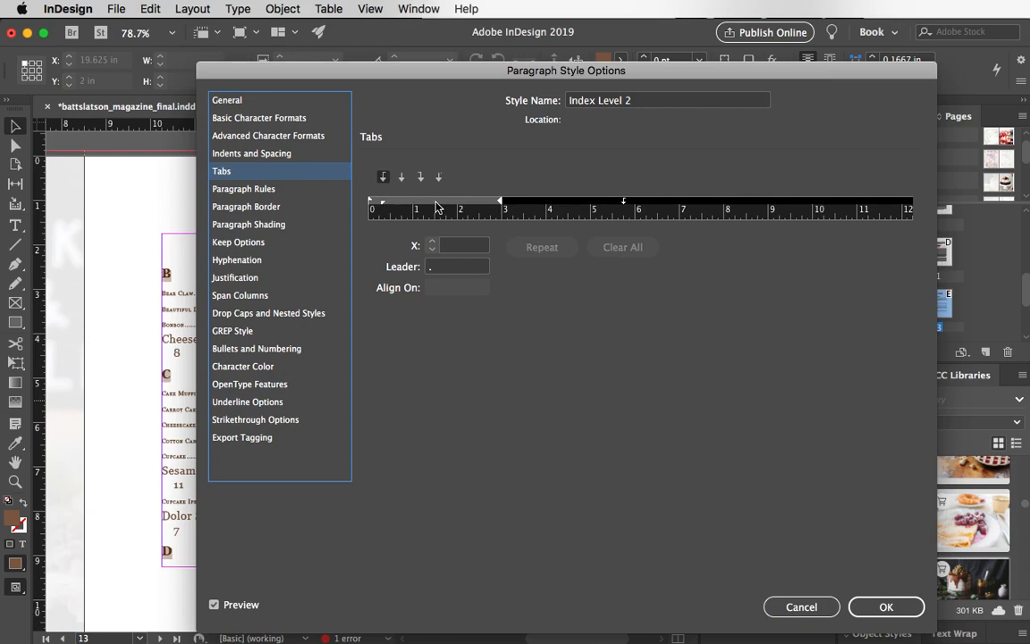
left_click(436, 205)
left_click_drag(398, 82, 379, 124)
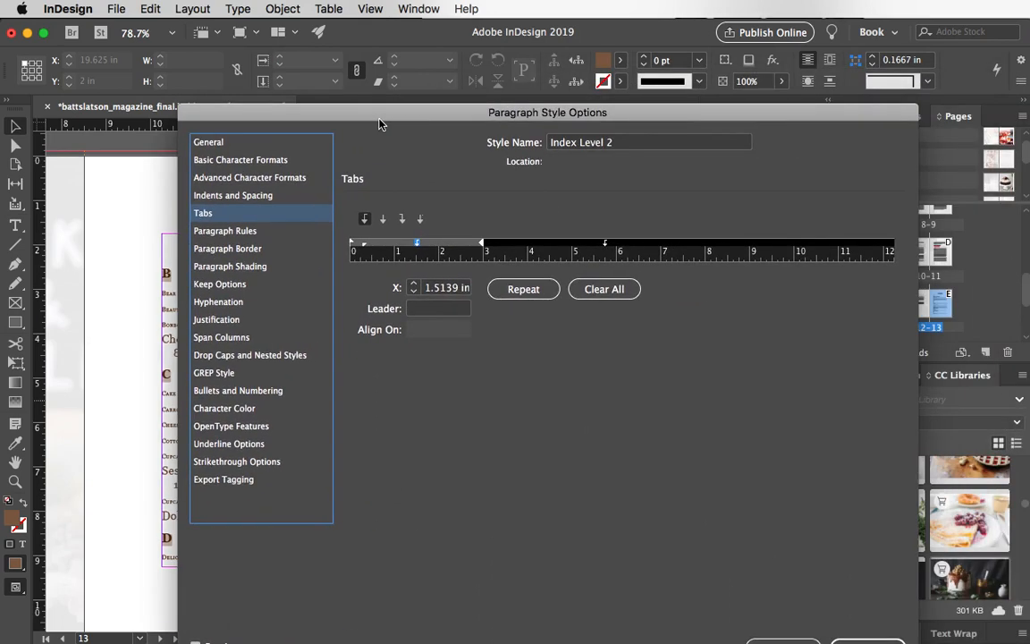
left_click(415, 309)
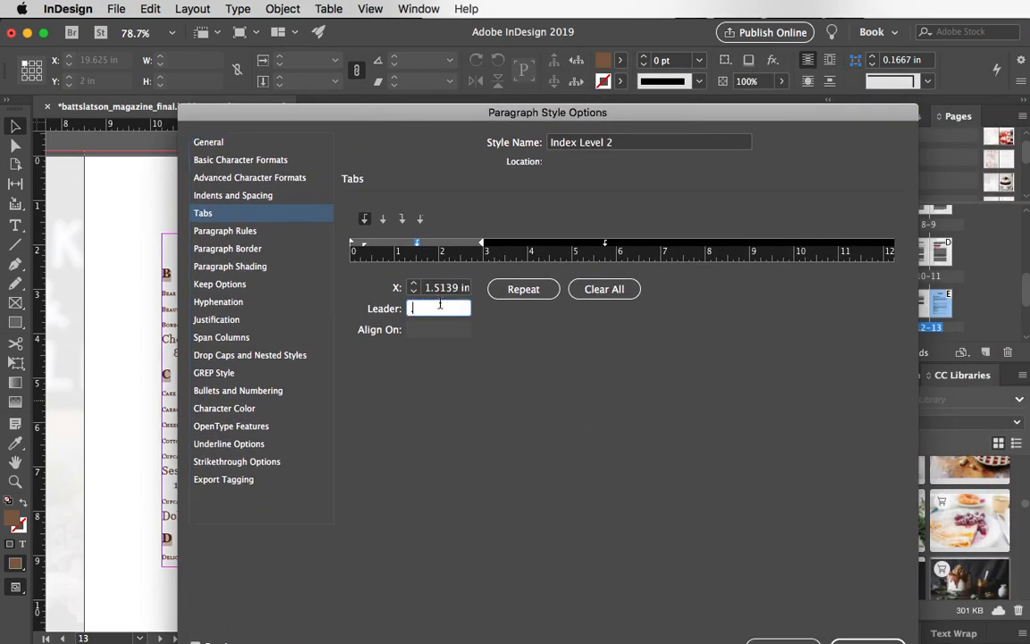
type(".")
key("shift+Tab")
type("4")
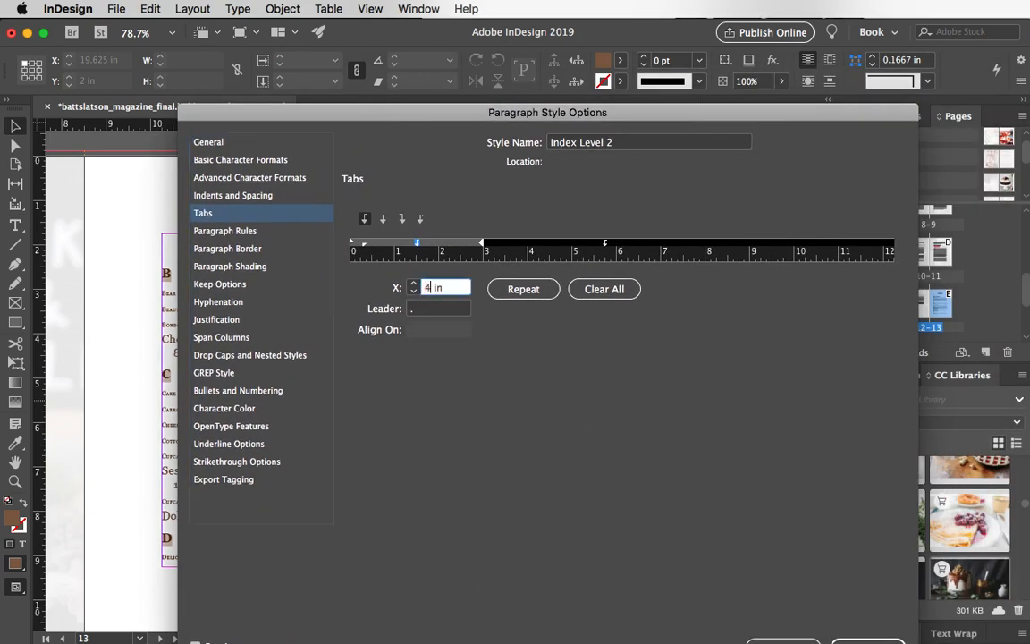
type(".6")
key("Tab")
Fine-tune the new dot-leader tab stop of Index Level 2 to 4.375 in while comparing it with the index page.
left_click_drag(367, 114, 532, 119)
left_click(578, 293)
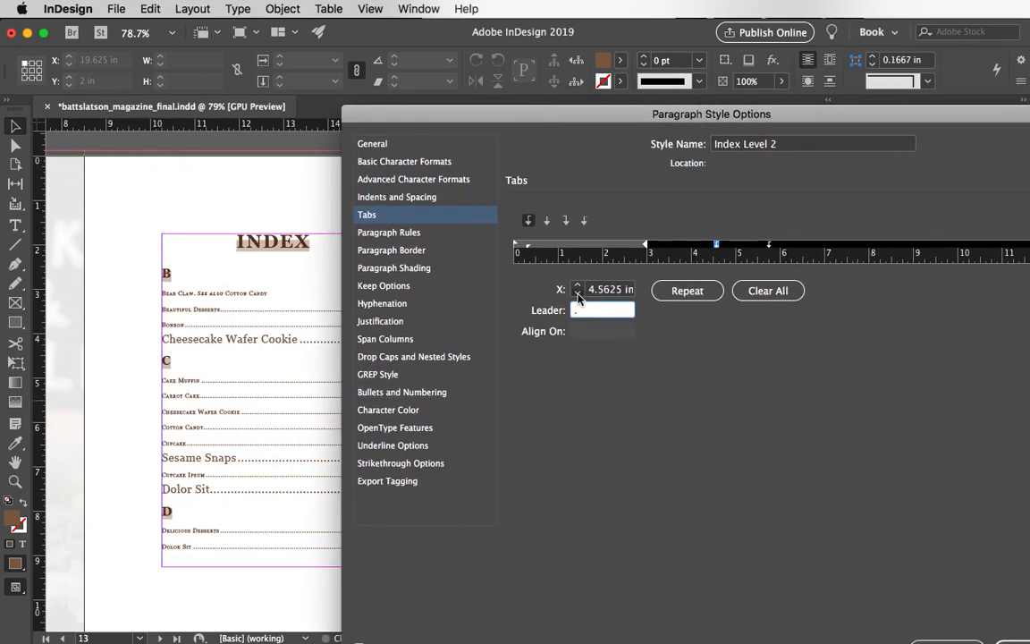
left_click(578, 293)
type(".")
left_click_drag(588, 122, 714, 117)
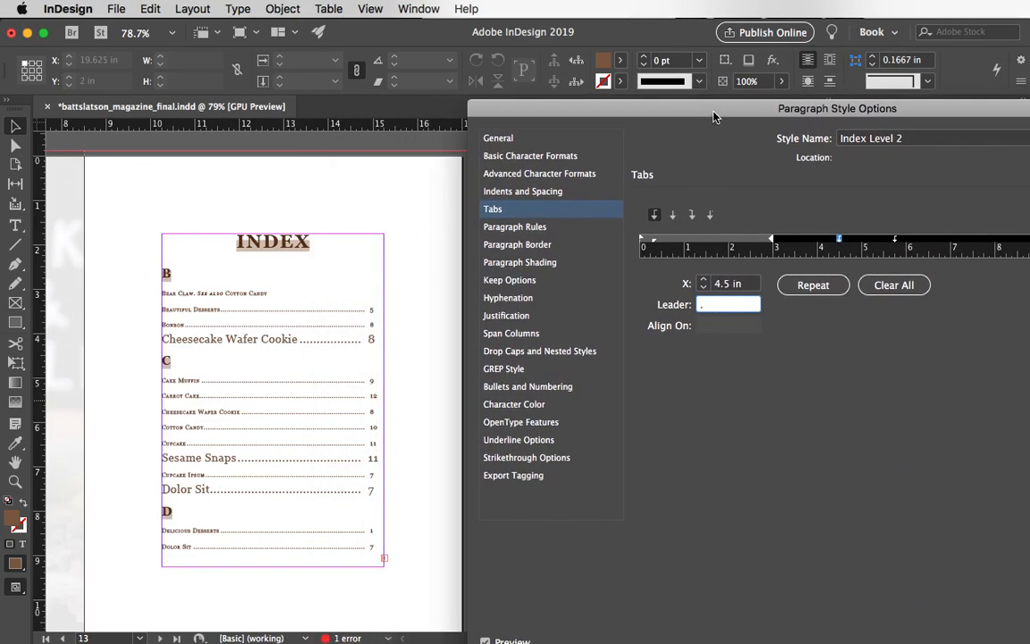
left_click(707, 288)
left_click(706, 288)
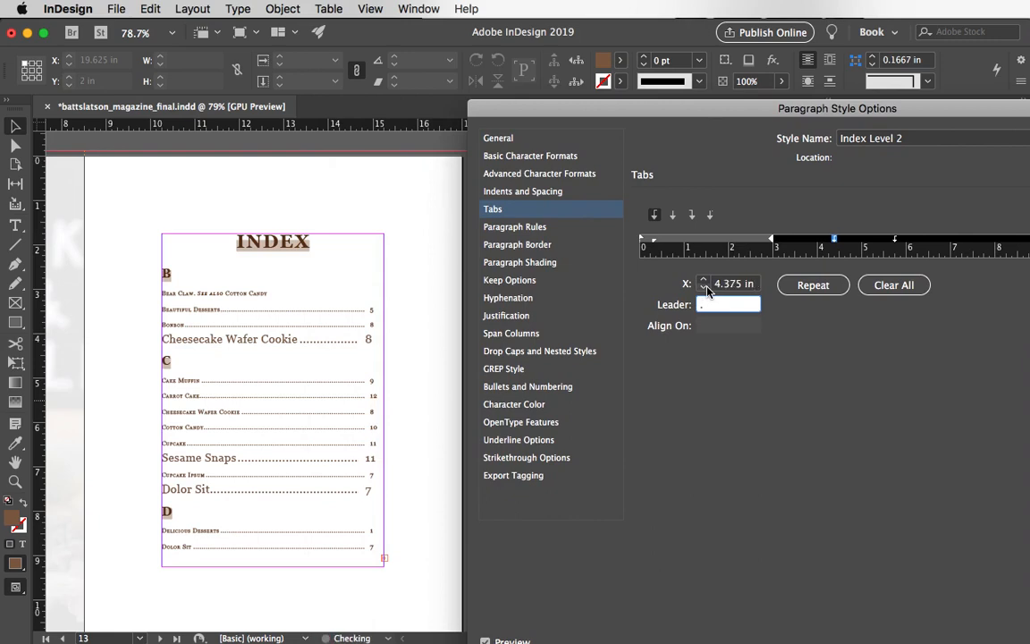
left_click(706, 288)
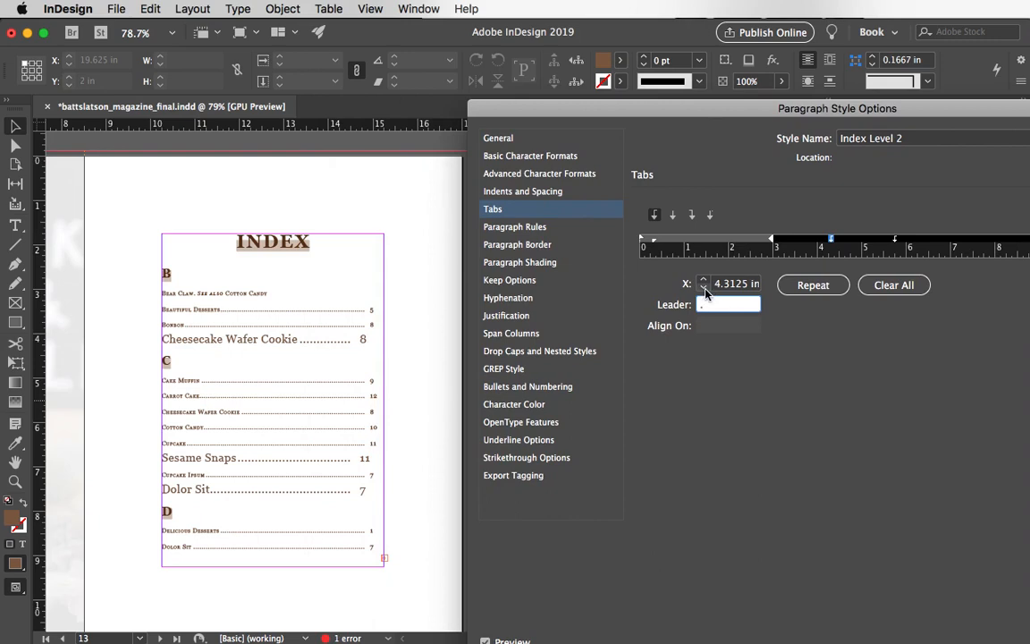
left_click(704, 281)
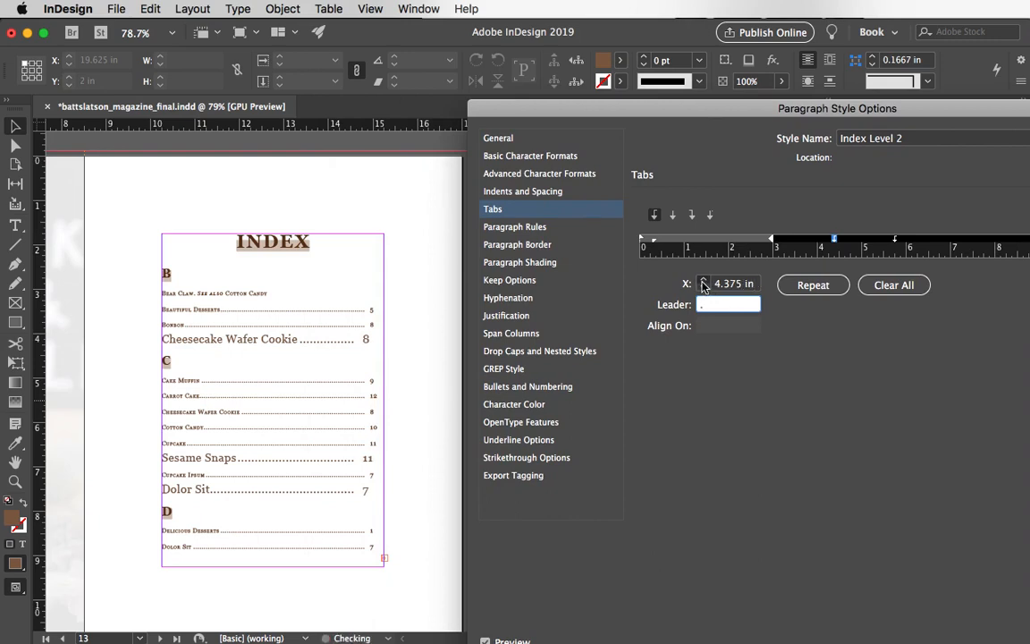
left_click(704, 282)
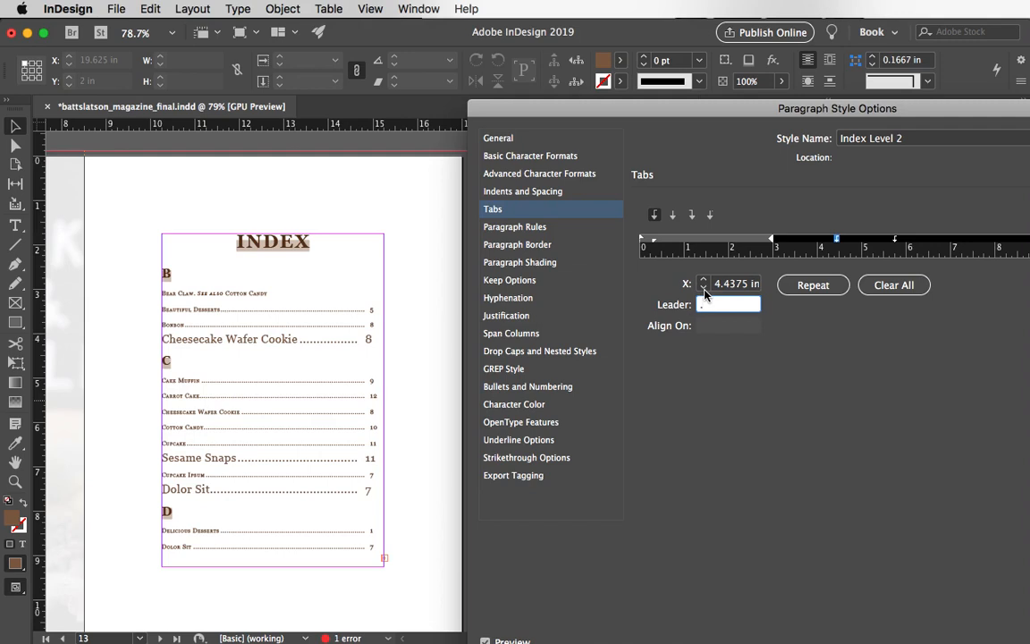
left_click(704, 287)
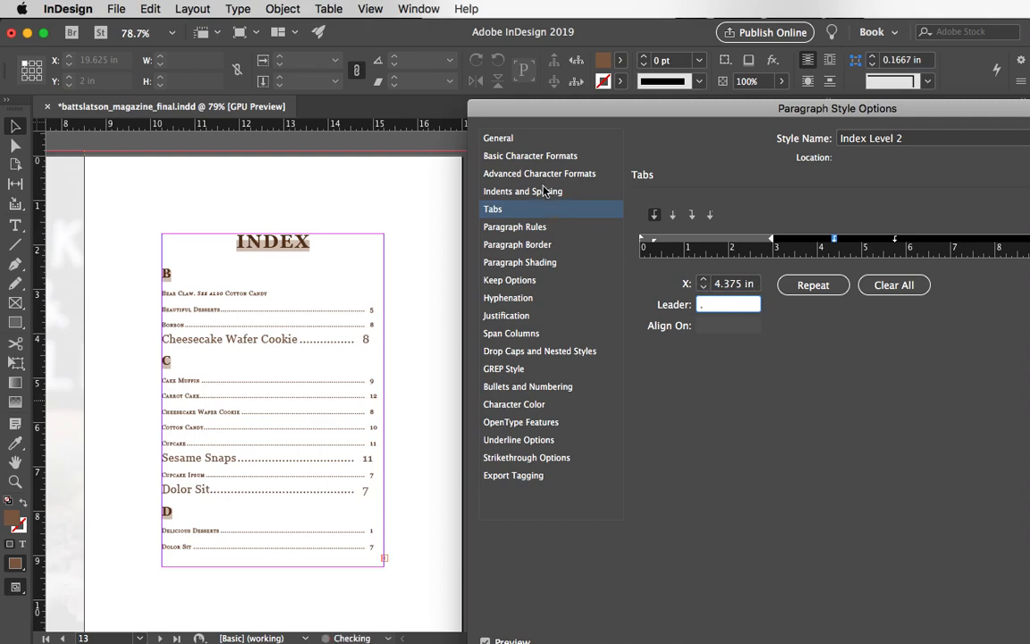
Reduce the font size of the Index Level 2 style to 13 pt.
left_click(541, 156)
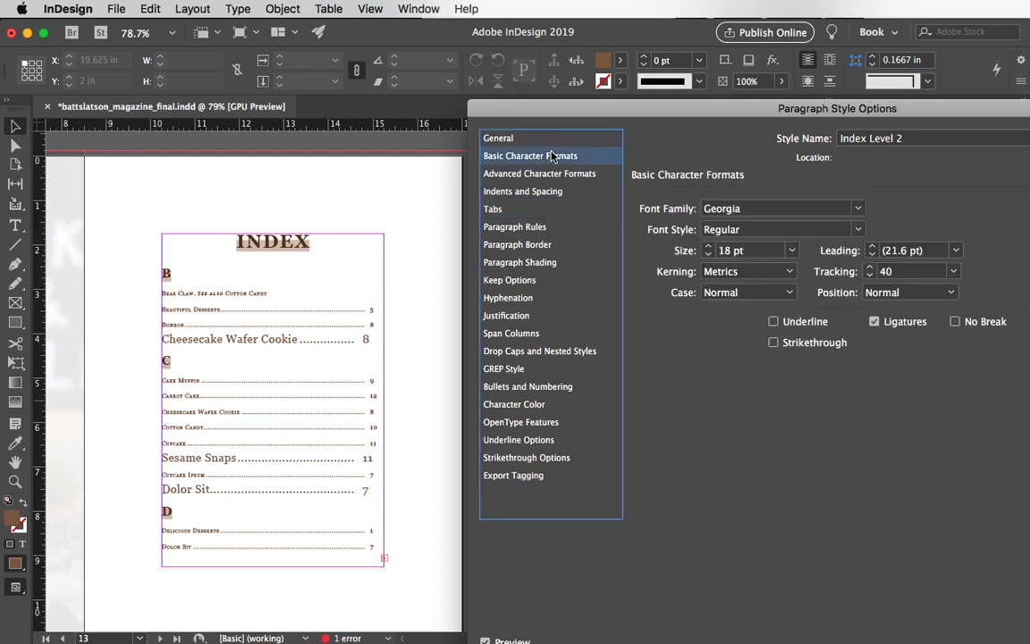
left_click(709, 255)
left_click(709, 255)
left_click(709, 255)
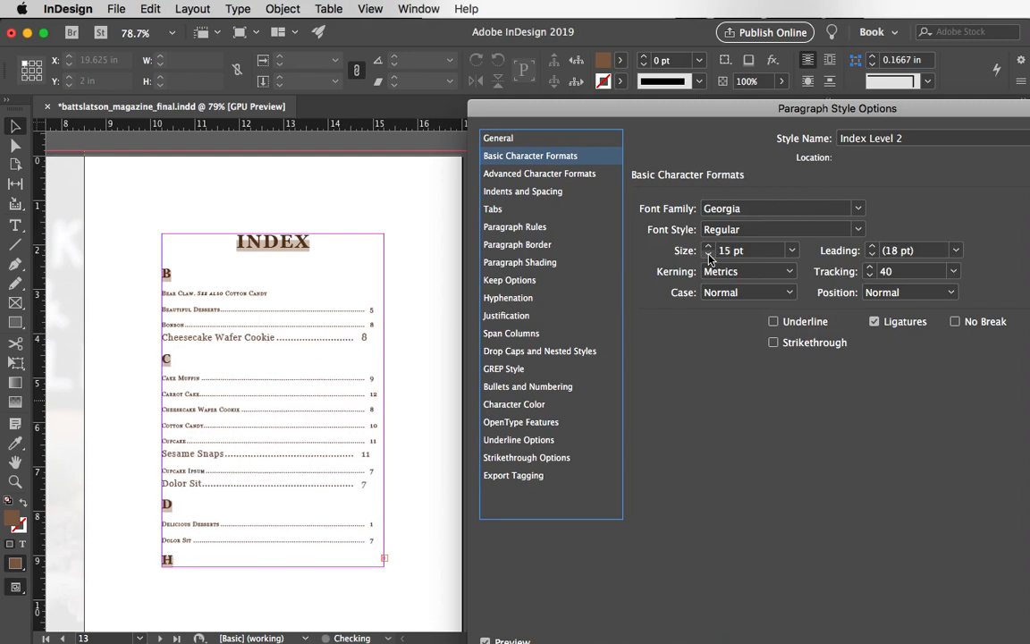
left_click(709, 255)
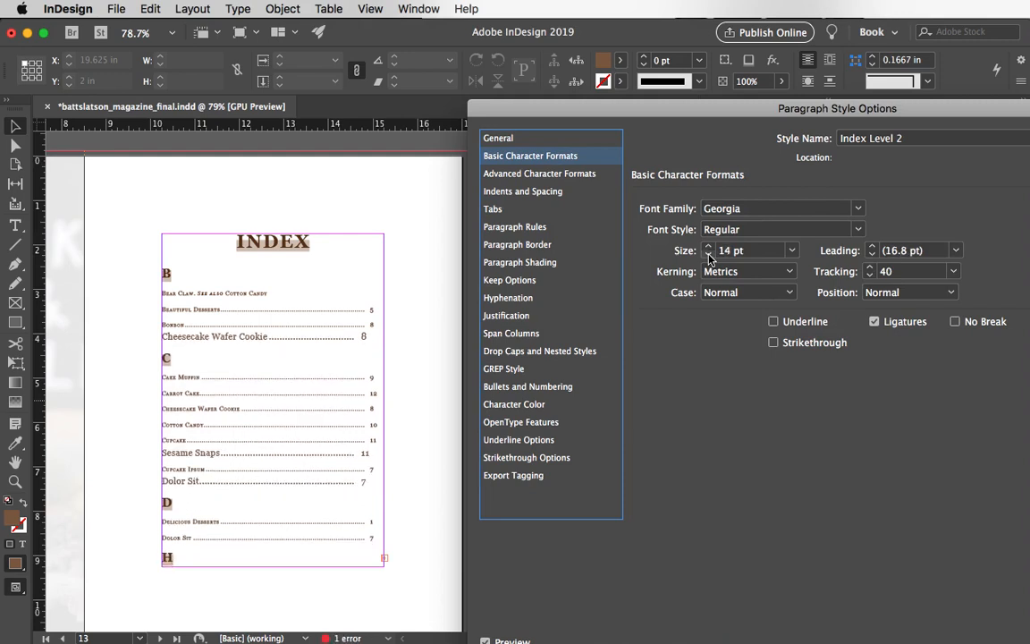
left_click(708, 254)
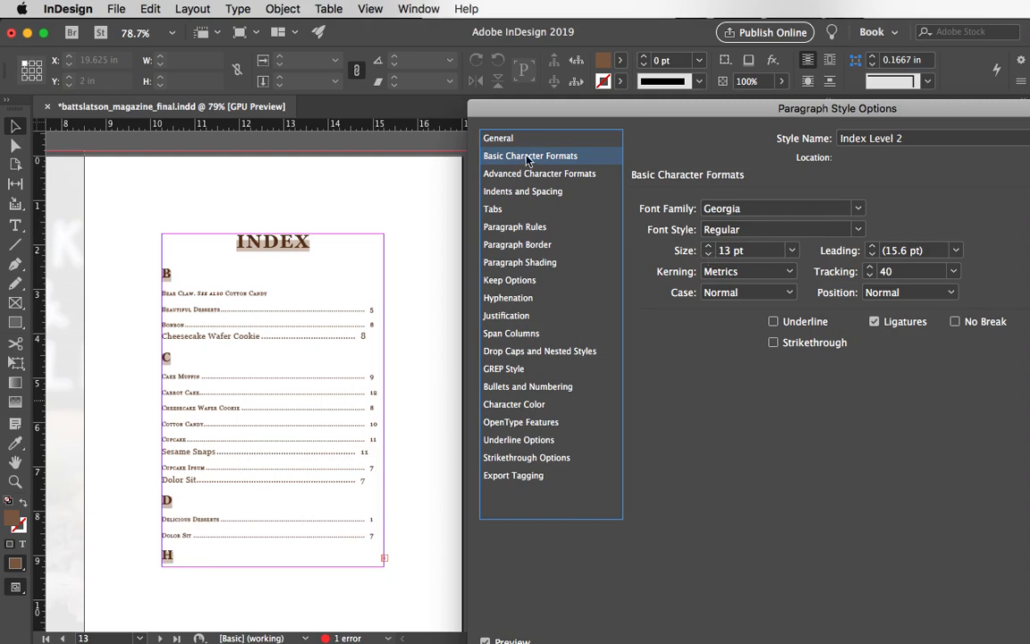
Set the left indent of Index Level 2 to 0.4028 in, shifting its first line along, and apply the style changes.
left_click(497, 209)
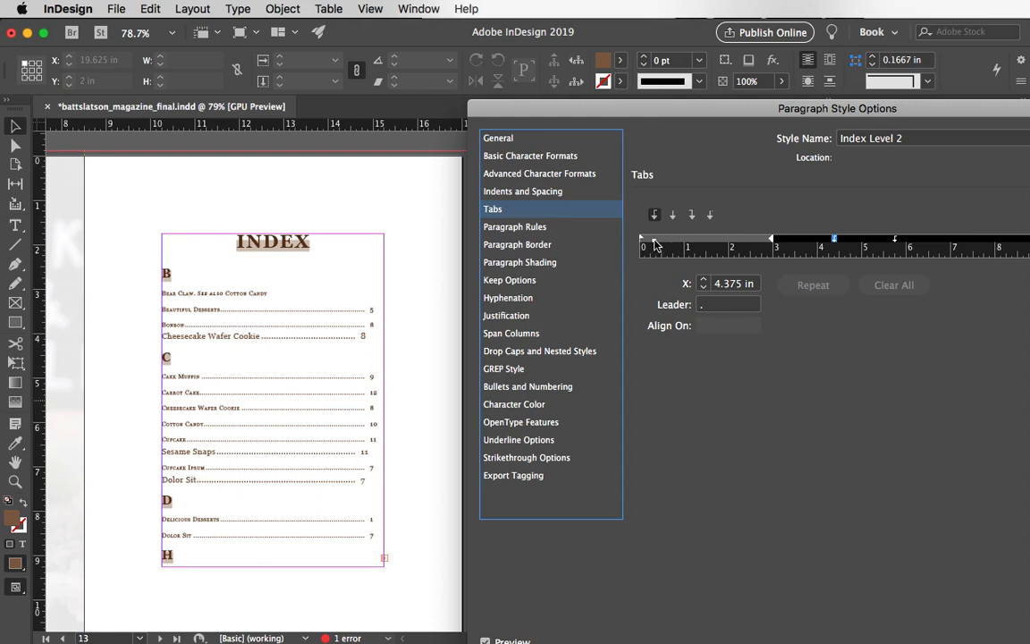
mouse_move(654, 245)
left_mouse_down()
mouse_move(683, 257)
mouse_move(654, 246)
left_mouse_up()
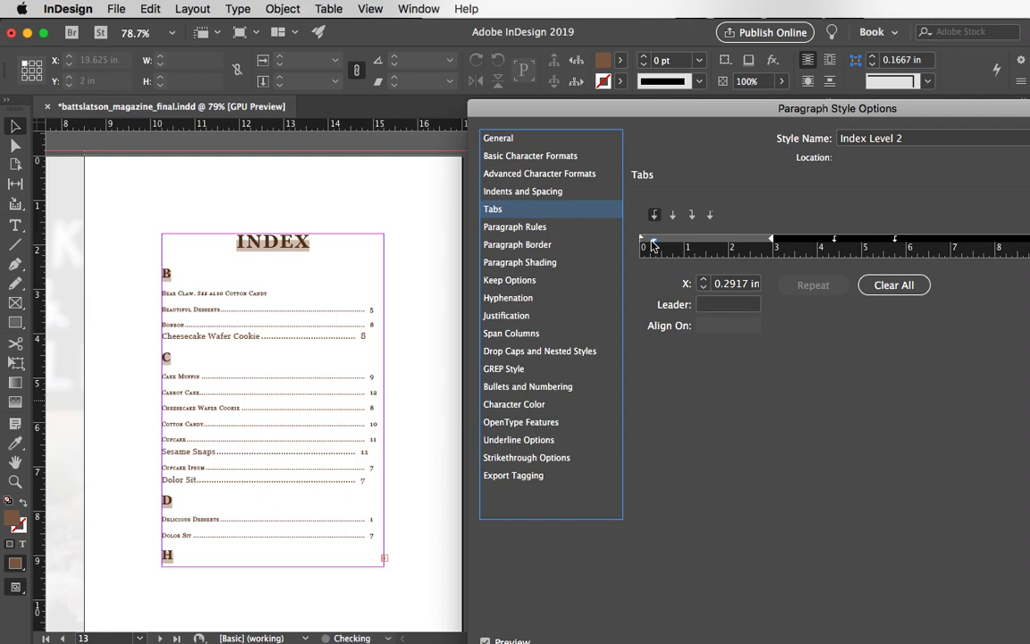
left_click_drag(654, 247, 660, 246)
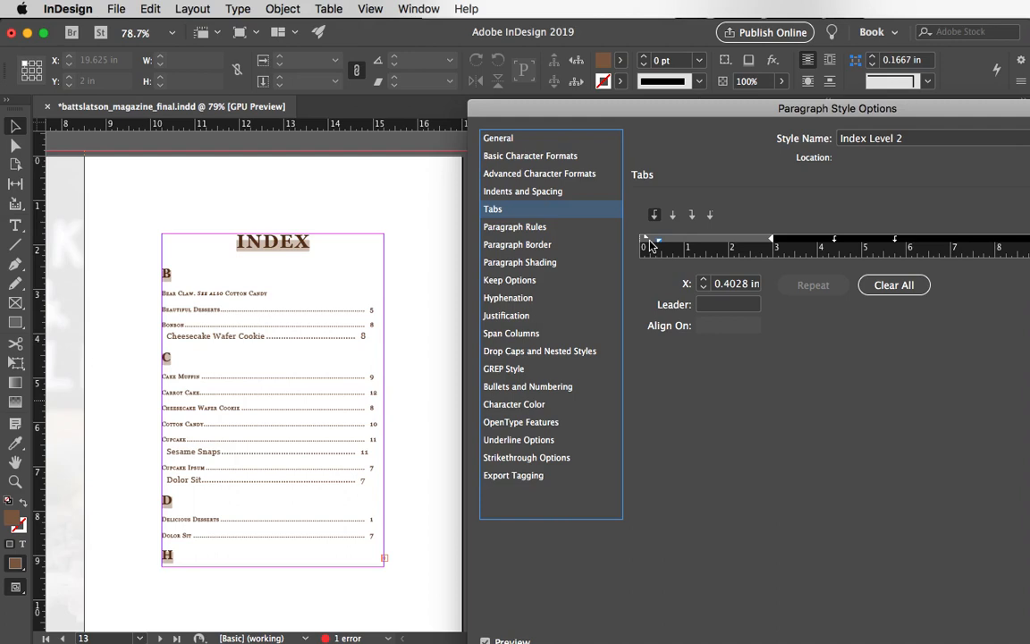
left_click(516, 156)
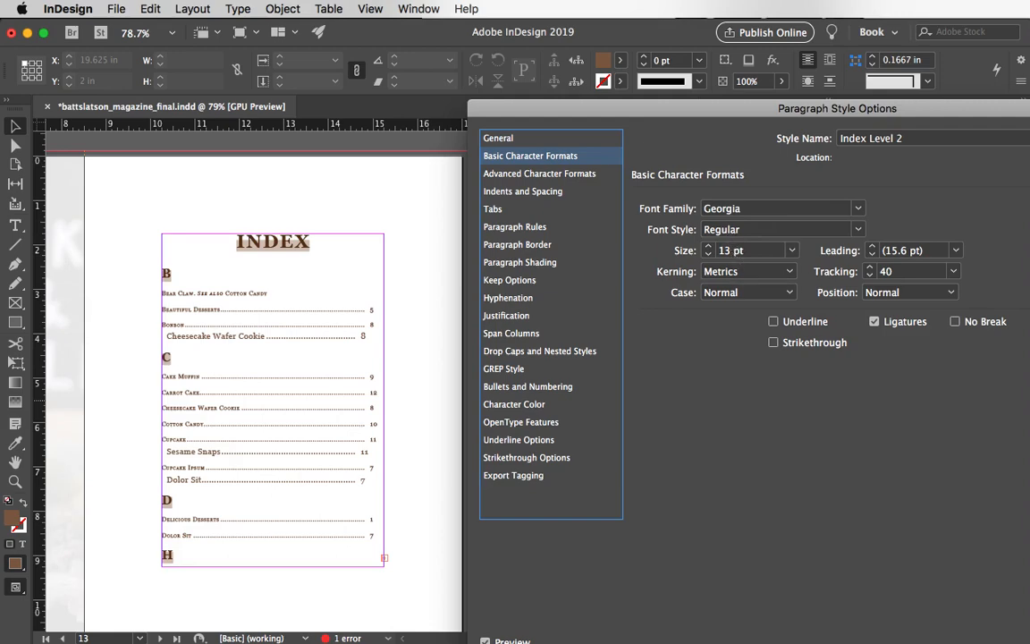
left_click_drag(651, 108, 415, 66)
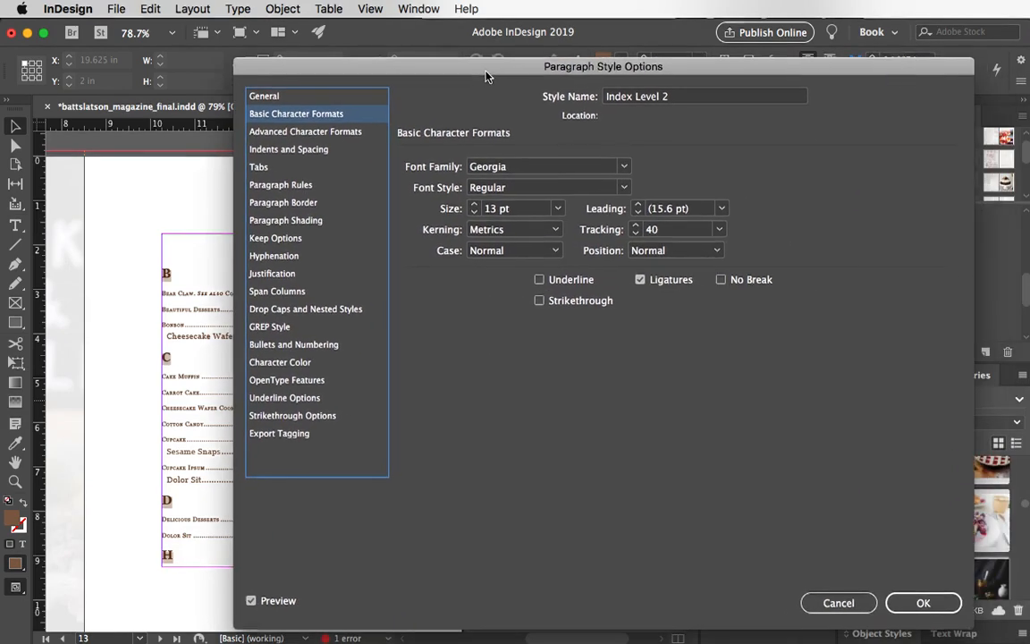
left_click(921, 602)
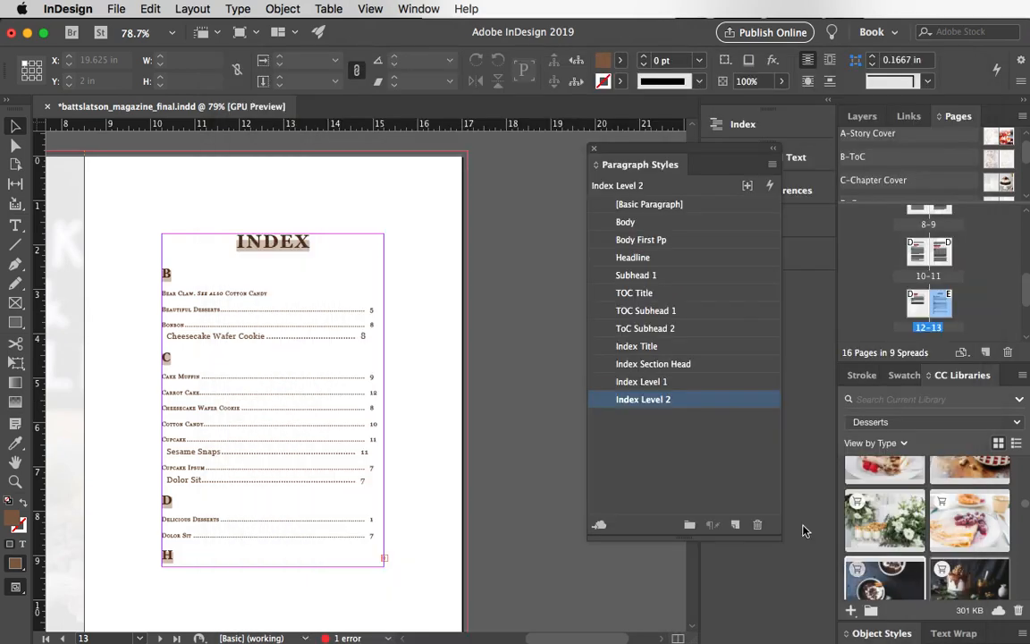
Increase the font size of the Index Level 1 paragraph style to 14 pt and apply the change.
left_click(680, 382)
double_click(681, 382)
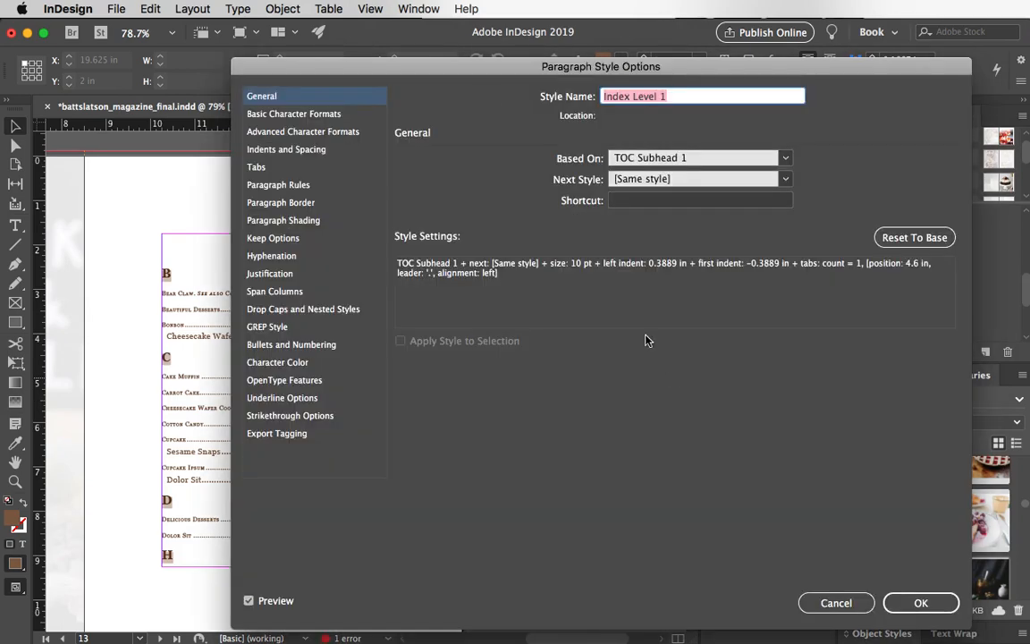
left_click(264, 114)
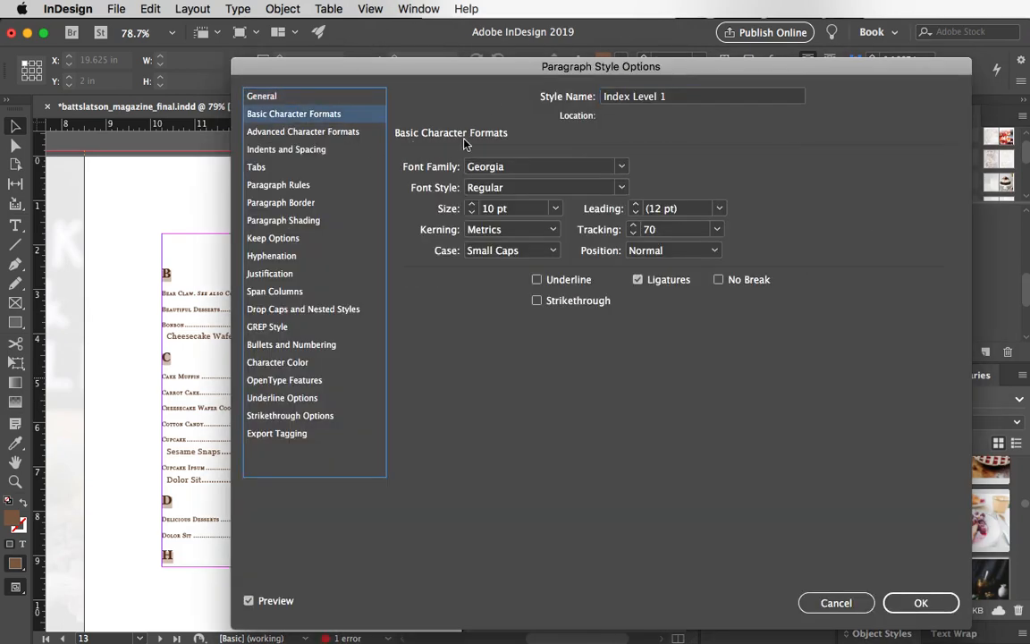
left_click(472, 205)
left_click(471, 204)
left_click(472, 205)
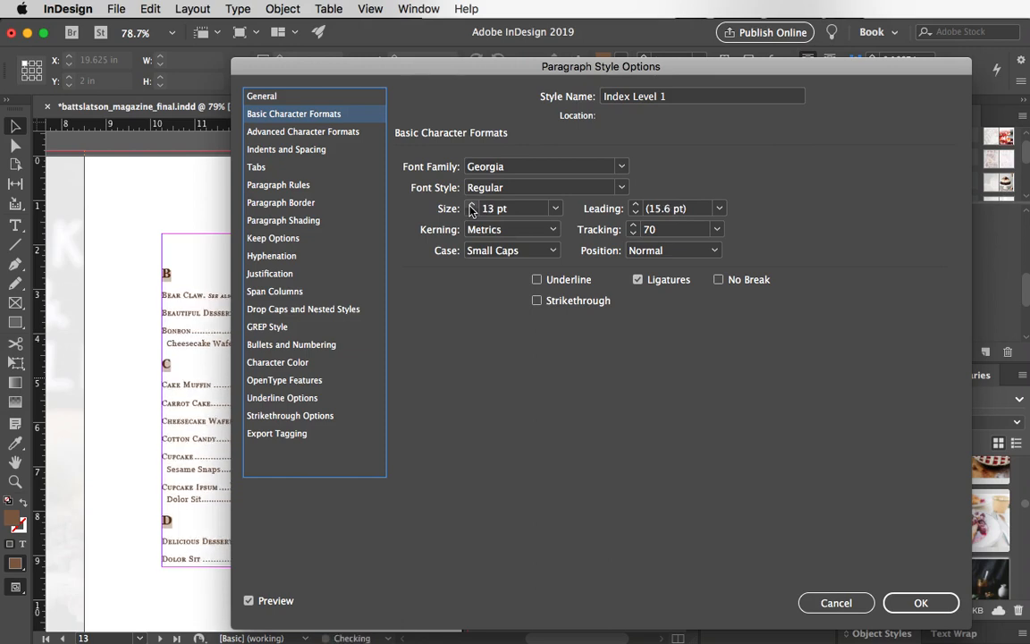
left_click(471, 205)
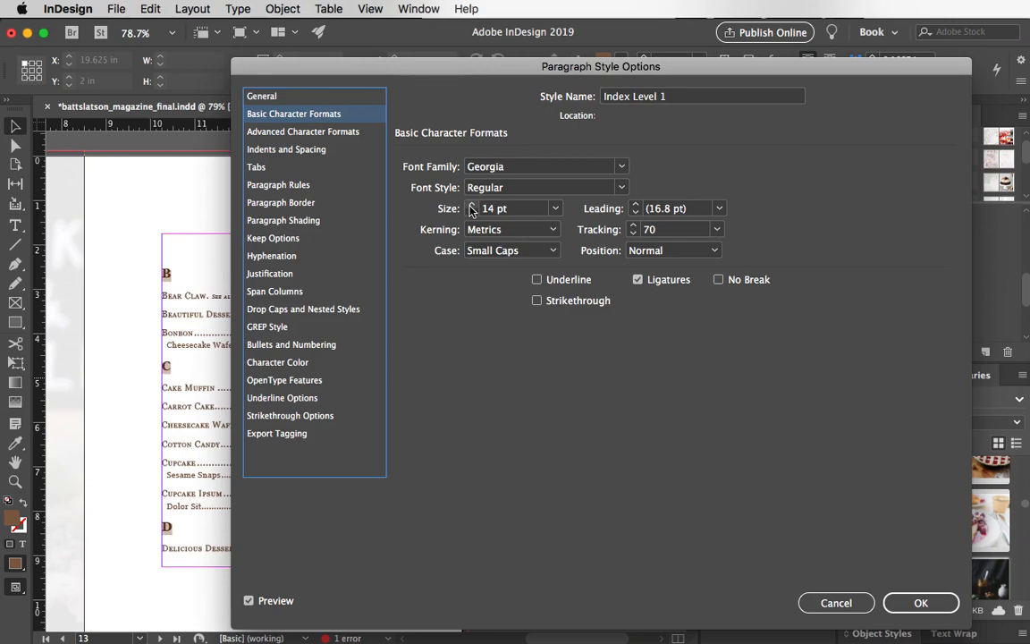
mouse_move(431, 68)
left_mouse_down()
mouse_move(541, 72)
mouse_move(750, 103)
mouse_move(448, 73)
left_mouse_up()
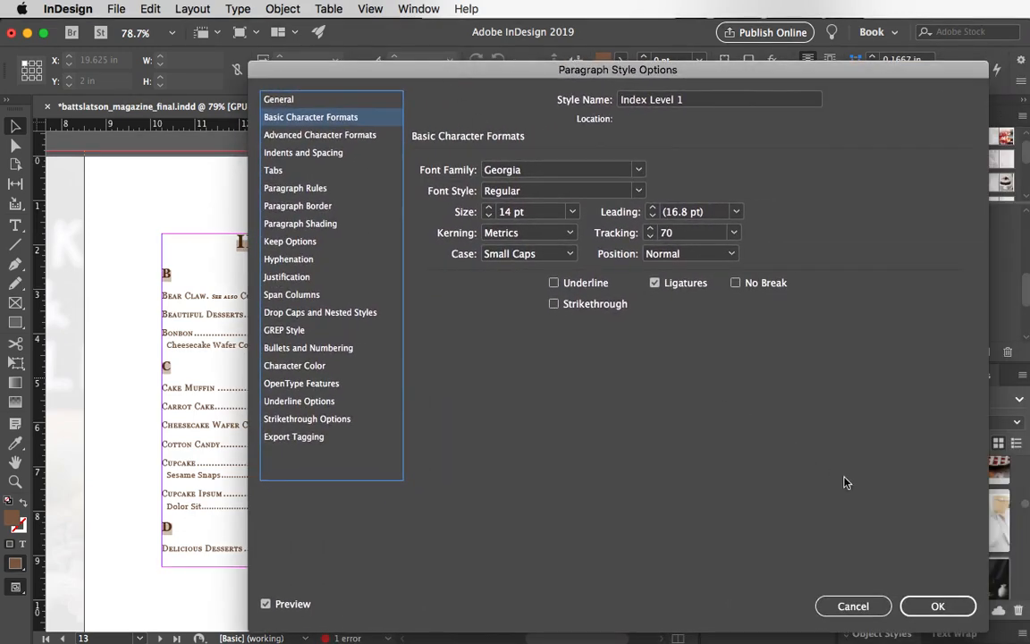
left_click(934, 605)
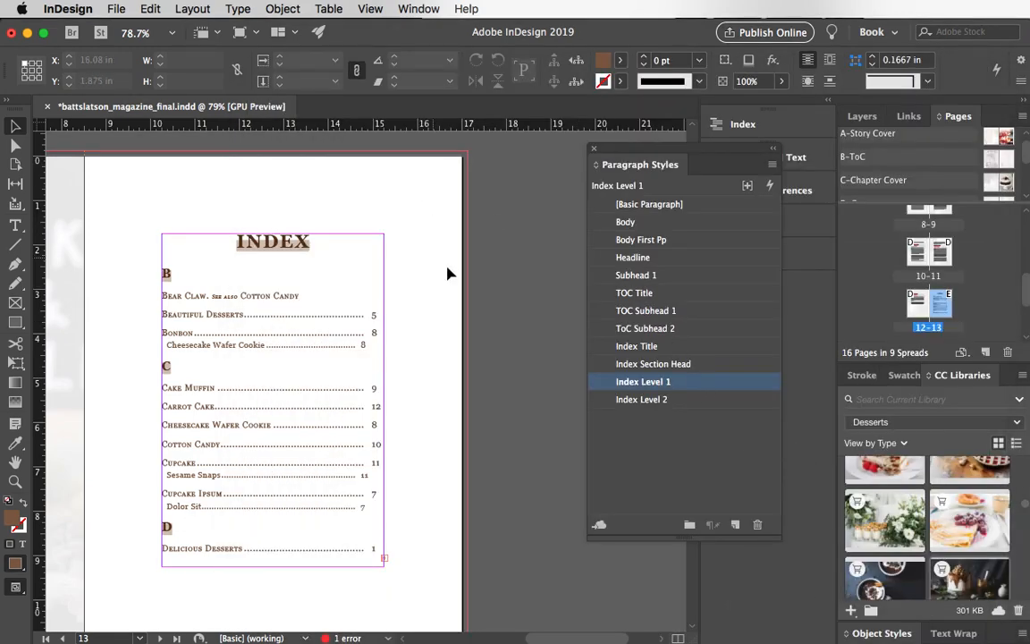
Reopen the Index Level 2 style for editing and adjust its left indent to 0.4375 in.
double_click(666, 400)
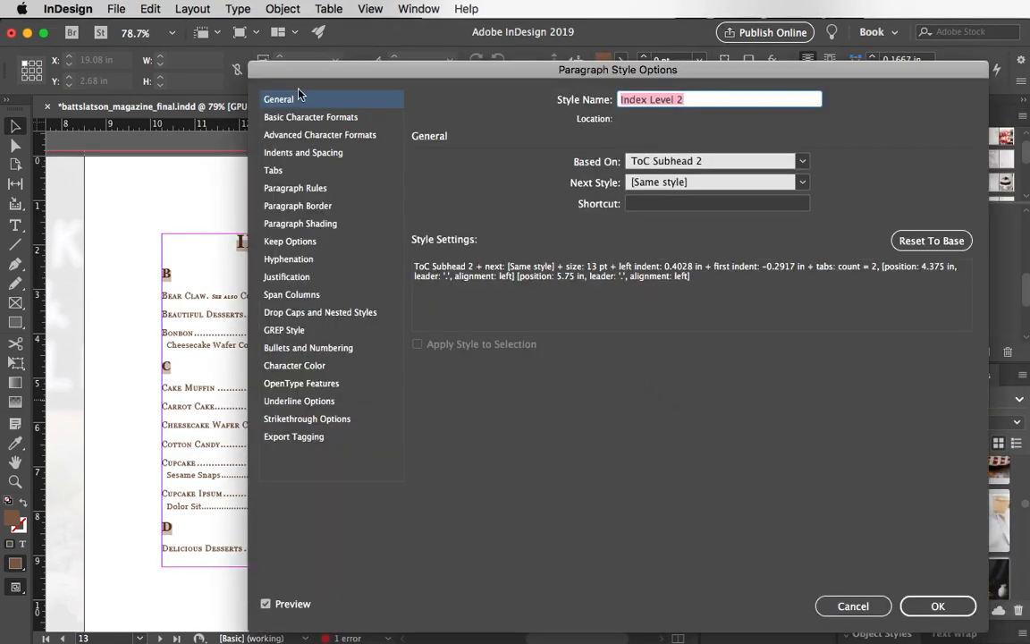
left_click_drag(331, 81, 563, 86)
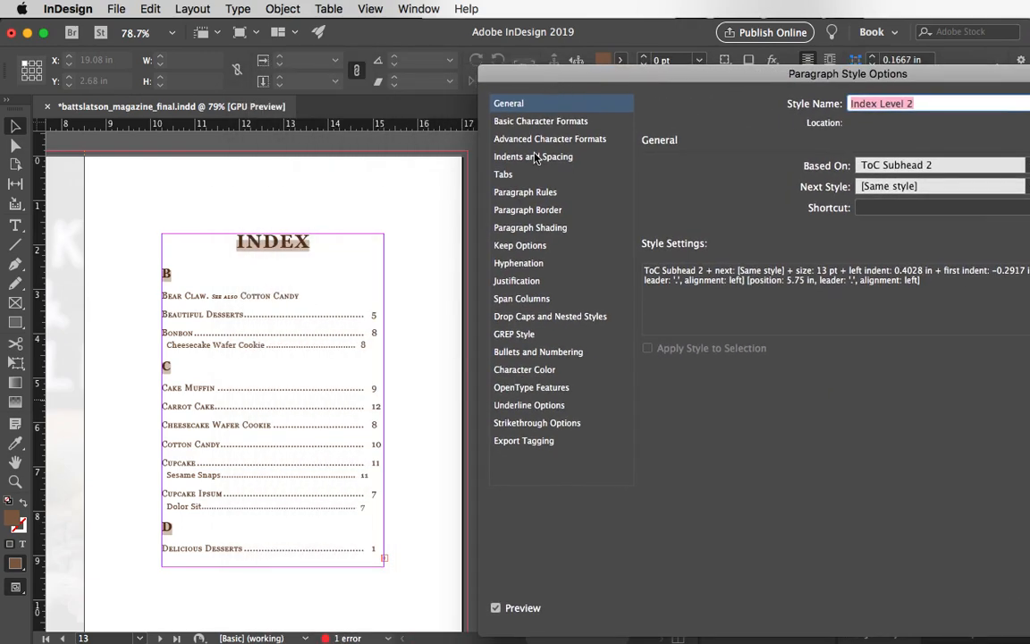
left_click(516, 176)
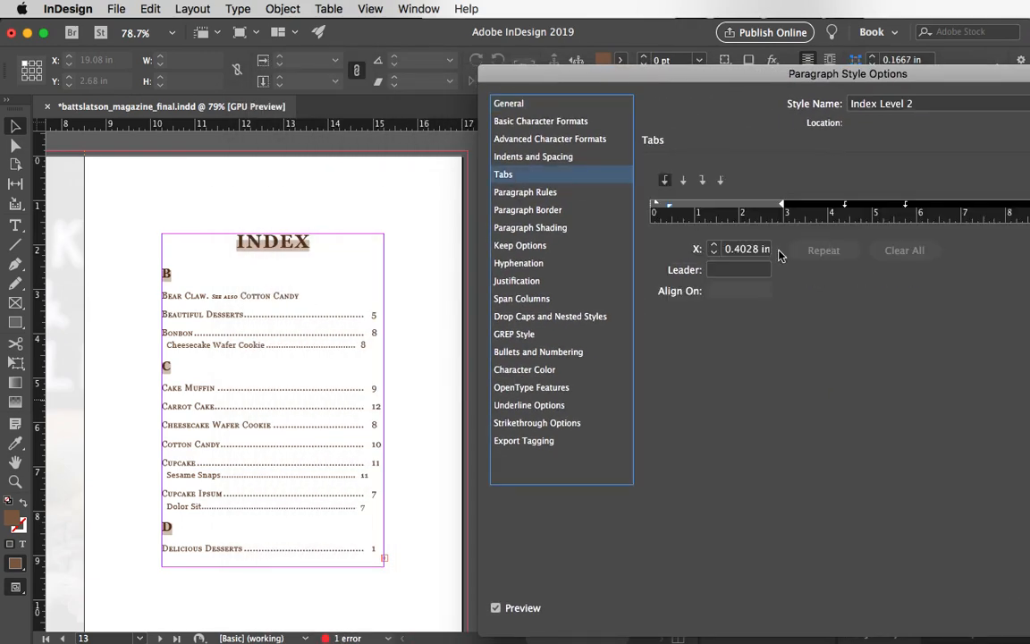
left_click(715, 246)
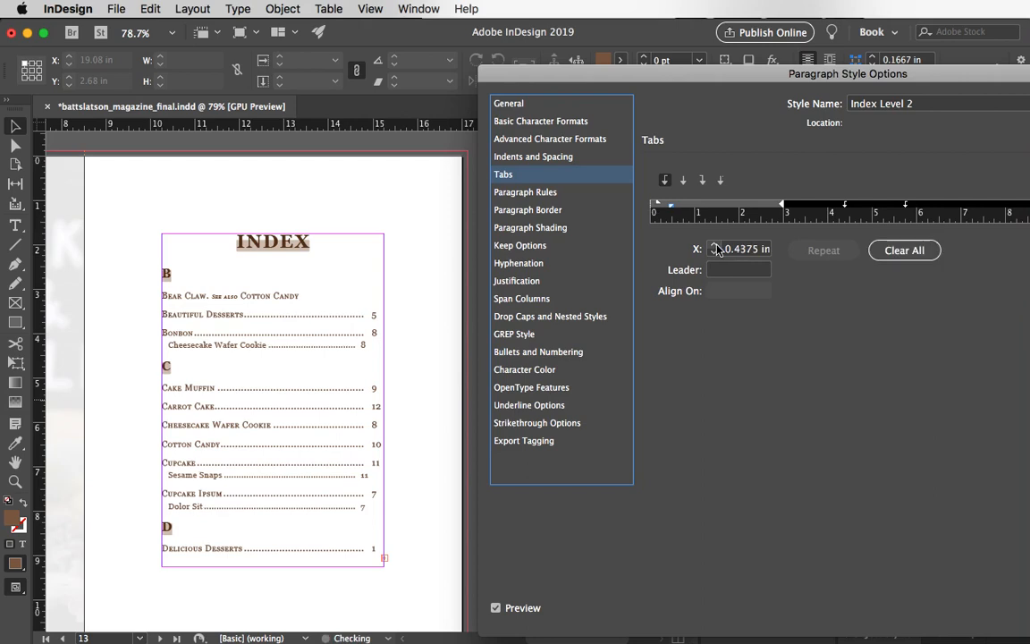
left_click(714, 246)
left_click(715, 246)
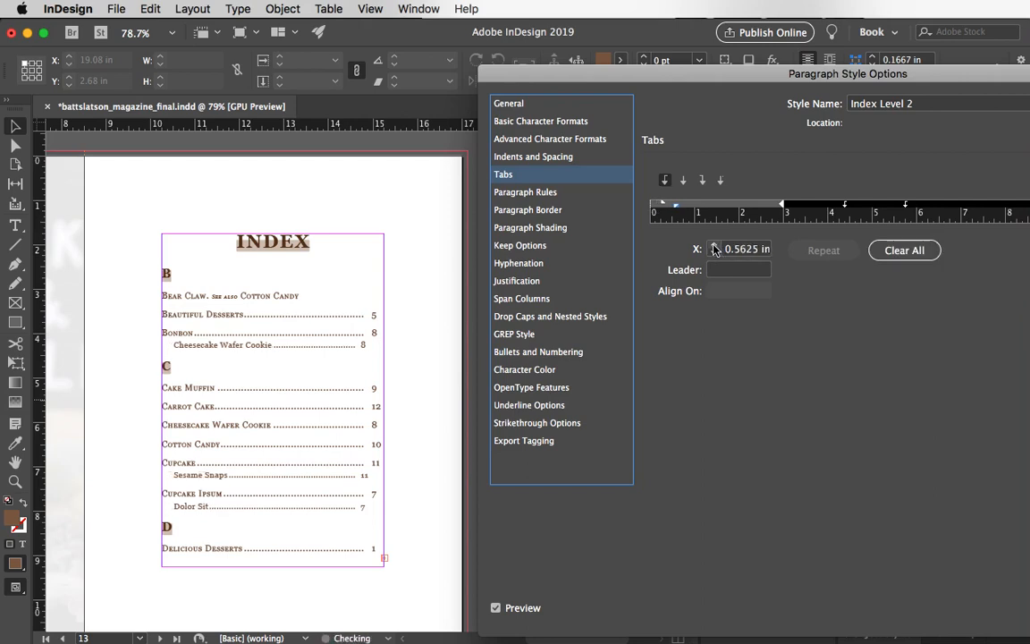
left_click(714, 254)
left_click(714, 254)
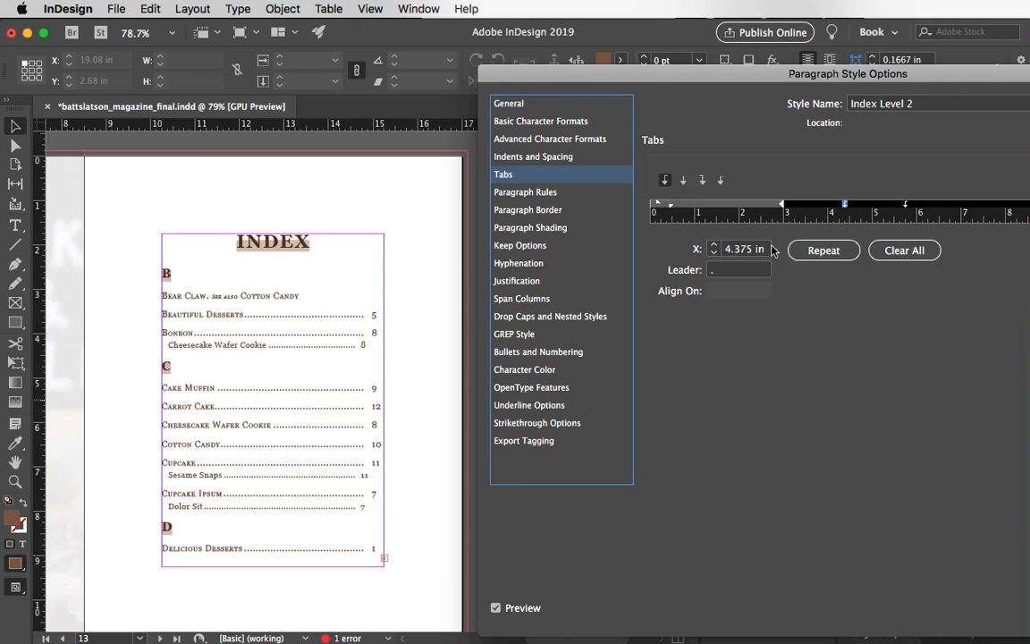
Move the first dot-leader tab stop of Index Level 2 to 4.5 in and open the style's basic character formats.
left_click(716, 249)
left_click(716, 249)
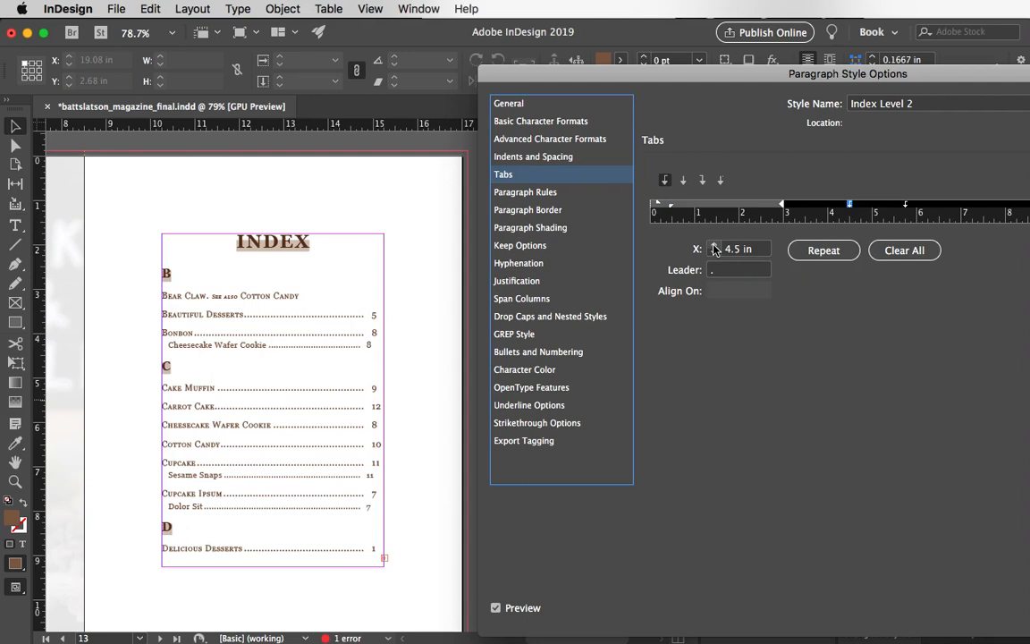
left_click(517, 140)
left_click(521, 122)
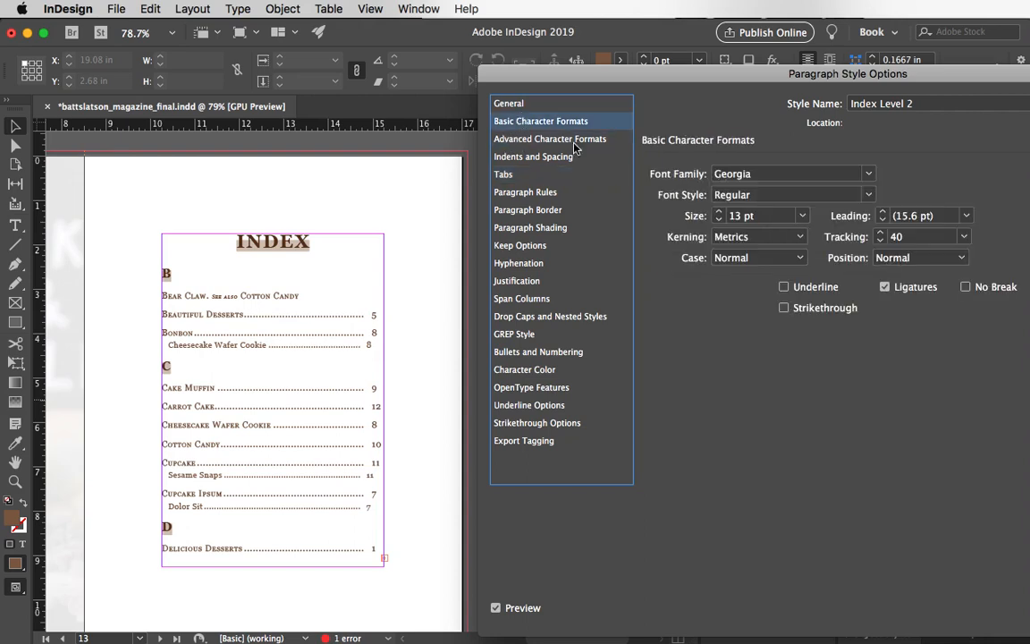
Compare a 14 pt font size for Index Level 2, set it back to 13 pt and apply the style changes.
left_click(719, 213)
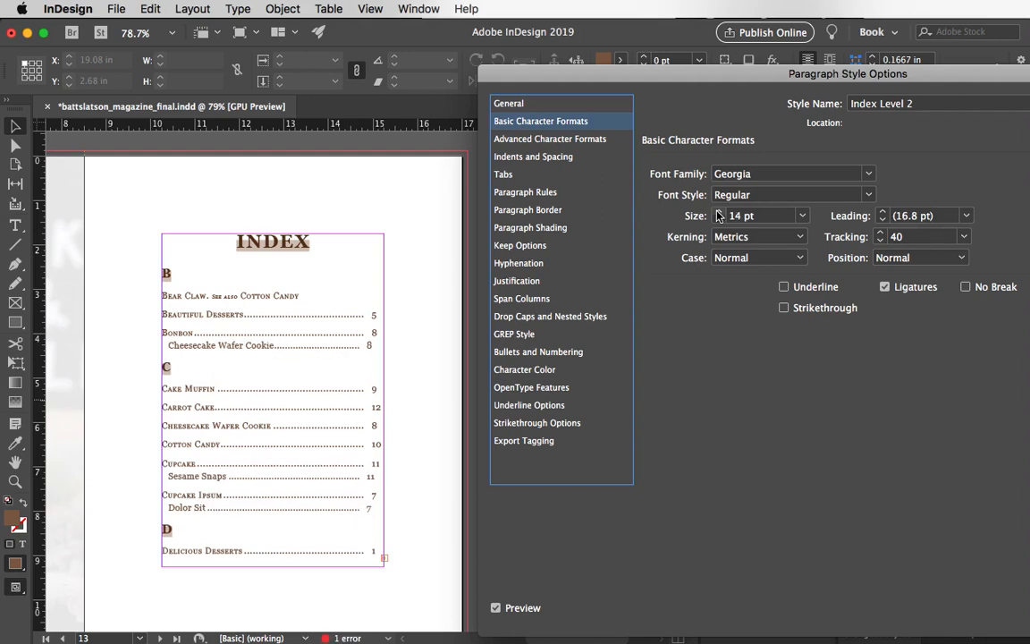
left_click(719, 220)
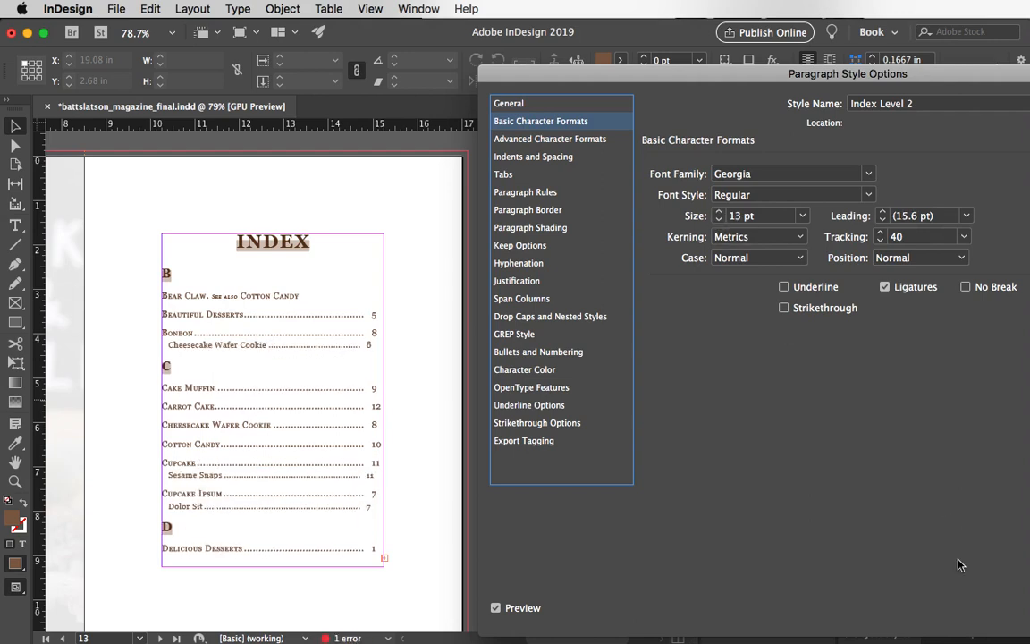
left_click_drag(812, 78, 500, 76)
left_click(887, 603)
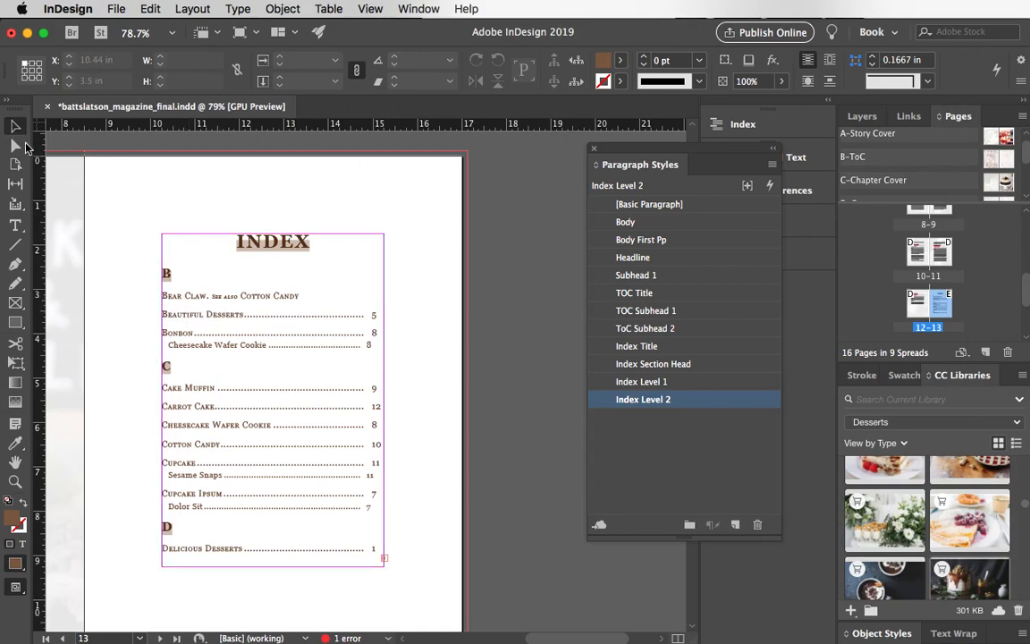
Shorten the index text frame on page 13 to about 6.63 in high, ending it just above the D section.
scroll(204, 309, "down", 5)
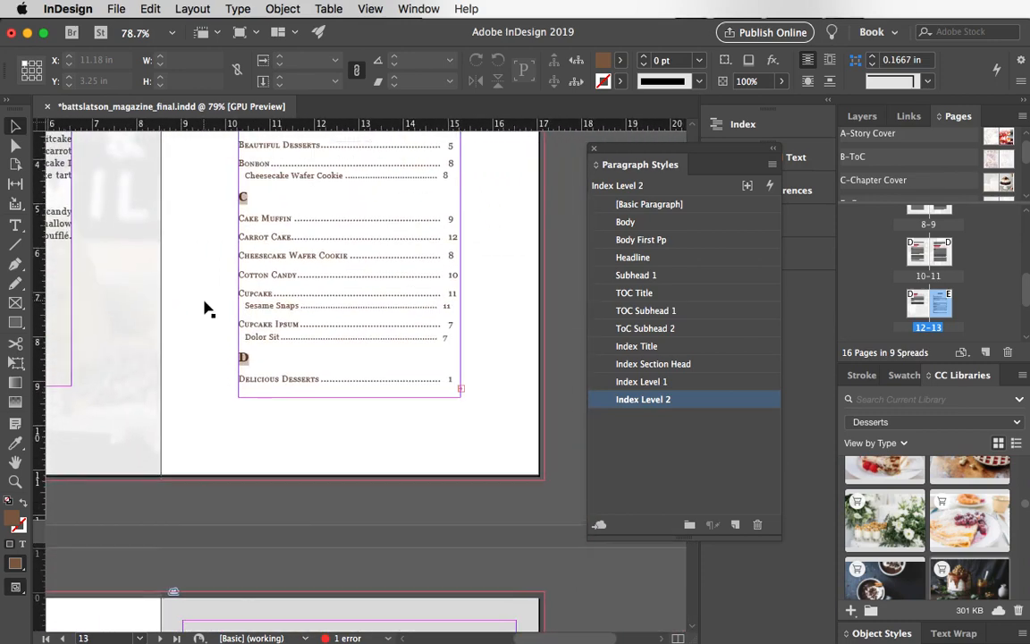
scroll(204, 308, "up", 4)
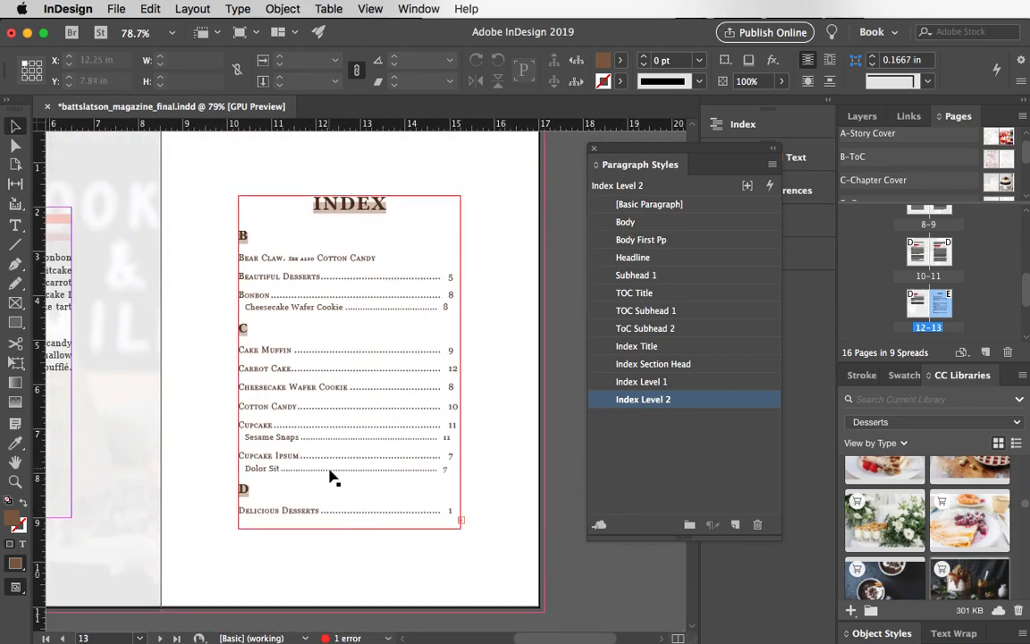
left_click(363, 506)
left_click_drag(352, 529, 360, 563)
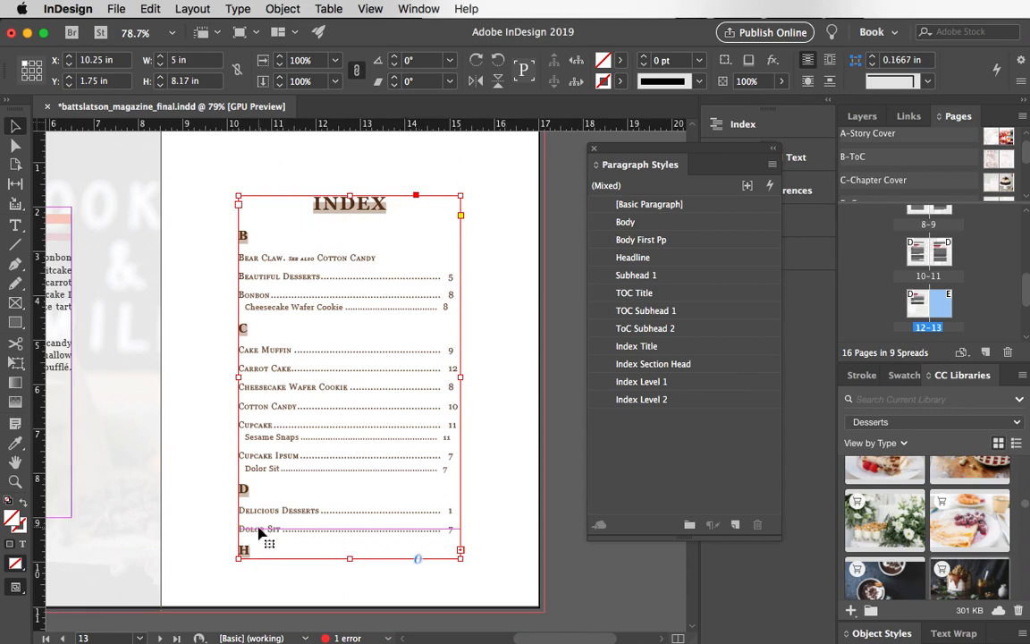
left_click_drag(350, 559, 345, 491)
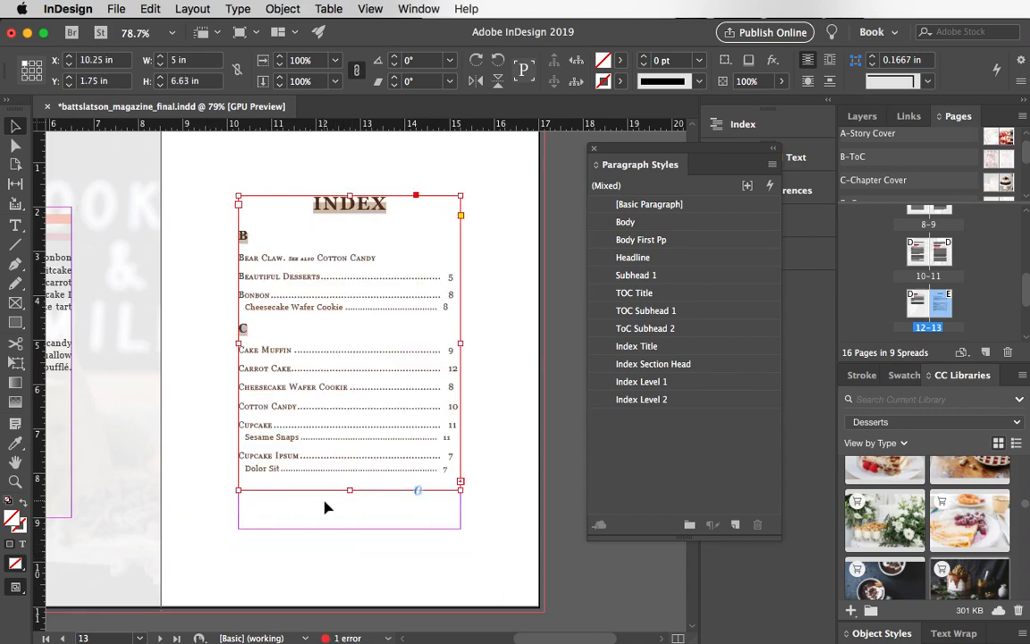
Thread the overset index text from page 13 into the empty text frame on page 14.
left_click(460, 484)
scroll(379, 459, "down", 5)
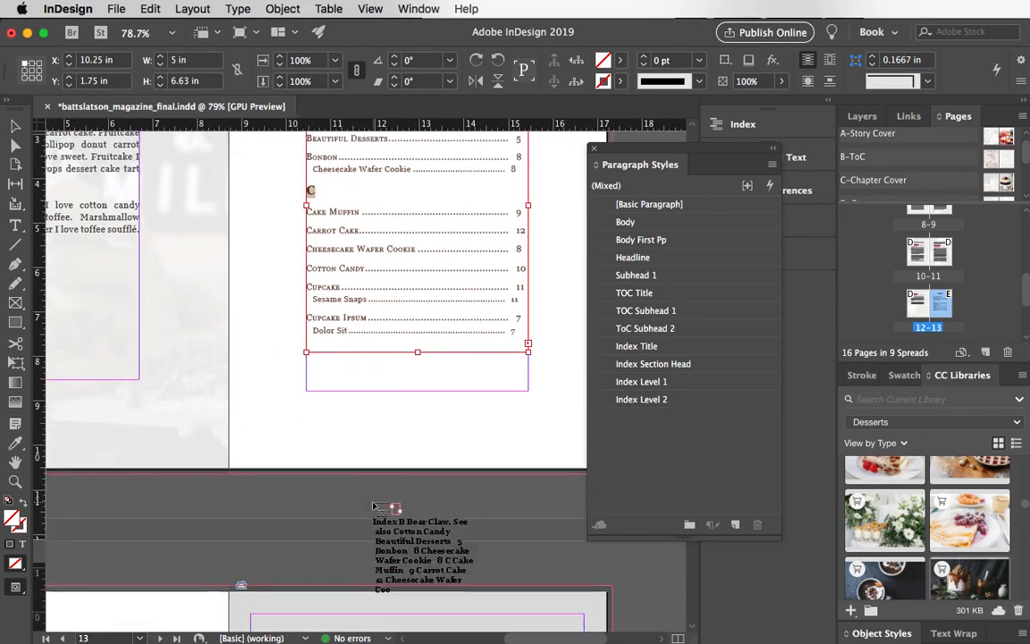
scroll(373, 507, "left", 5)
scroll(379, 510, "down", 5)
scroll(379, 510, "left", 3)
scroll(379, 509, "up", 1)
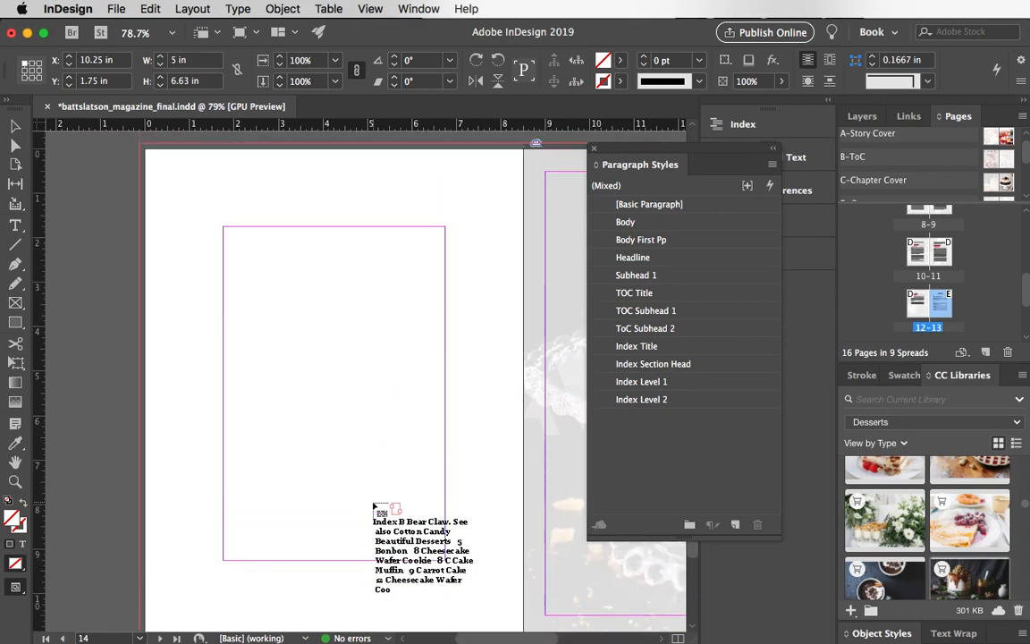
left_click(222, 228)
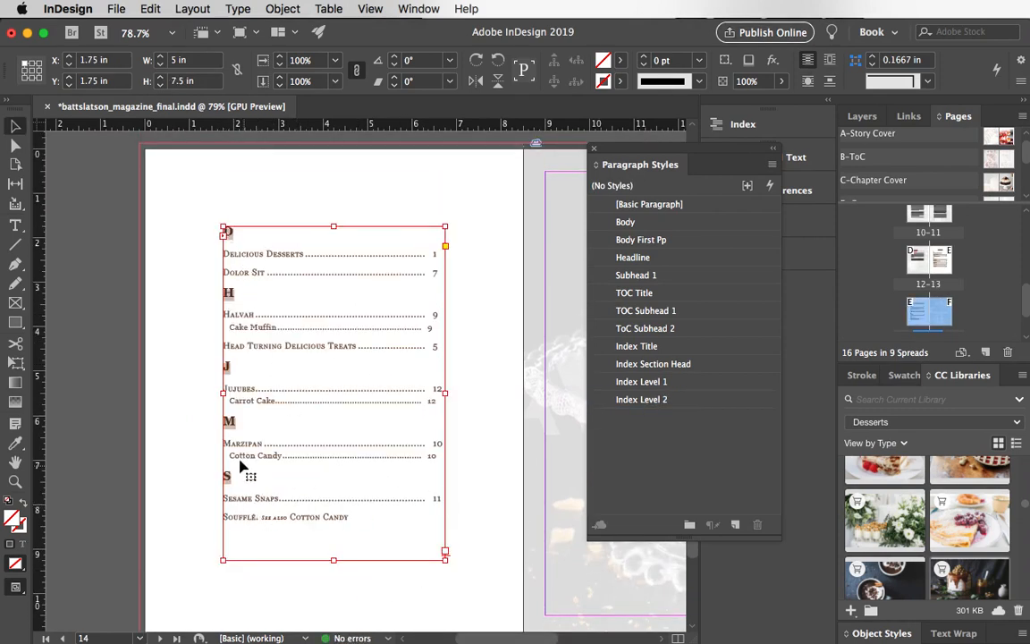
left_click(498, 353)
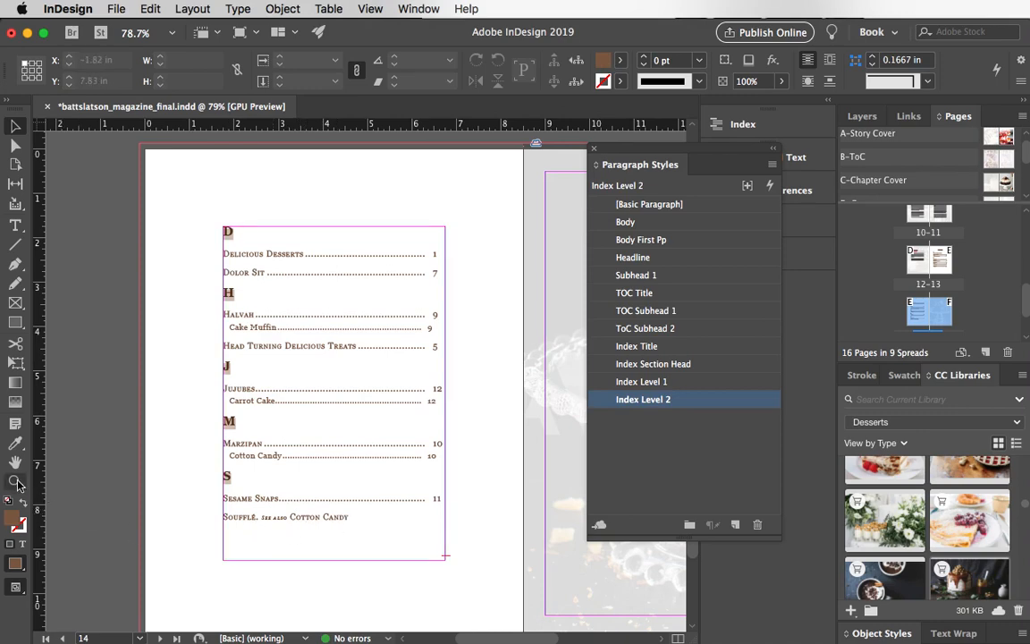
Check the last index entries on page 14 up close, save the document and dock the Paragraph Styles panel with the collapsed panels.
key("z")
left_click(218, 499)
mouse_move(329, 533)
left_mouse_down()
mouse_move(396, 547)
mouse_move(333, 517)
left_mouse_up()
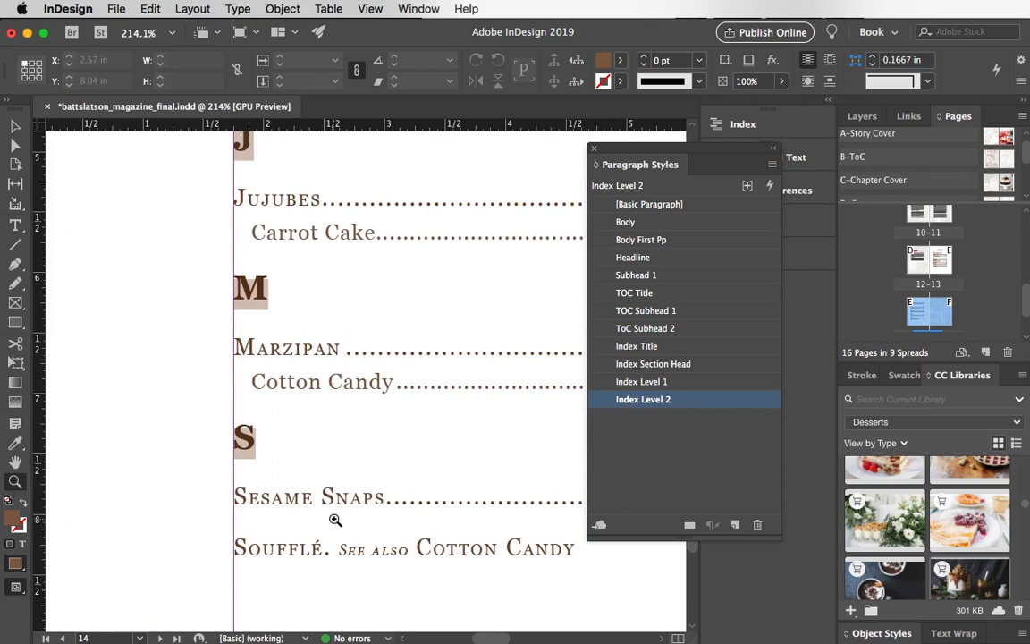
key("super+0")
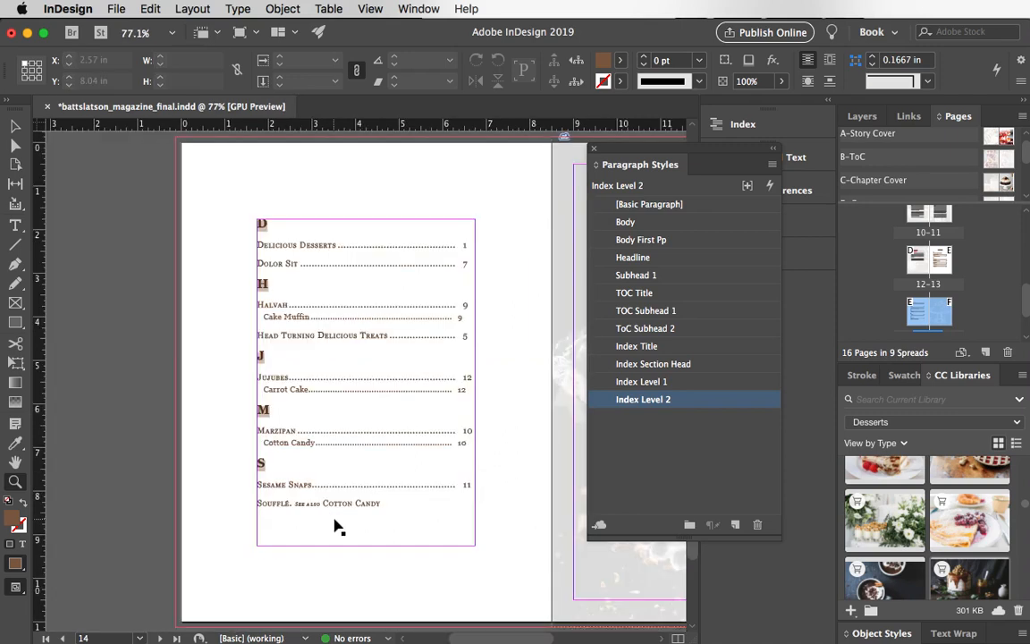
key("super+s")
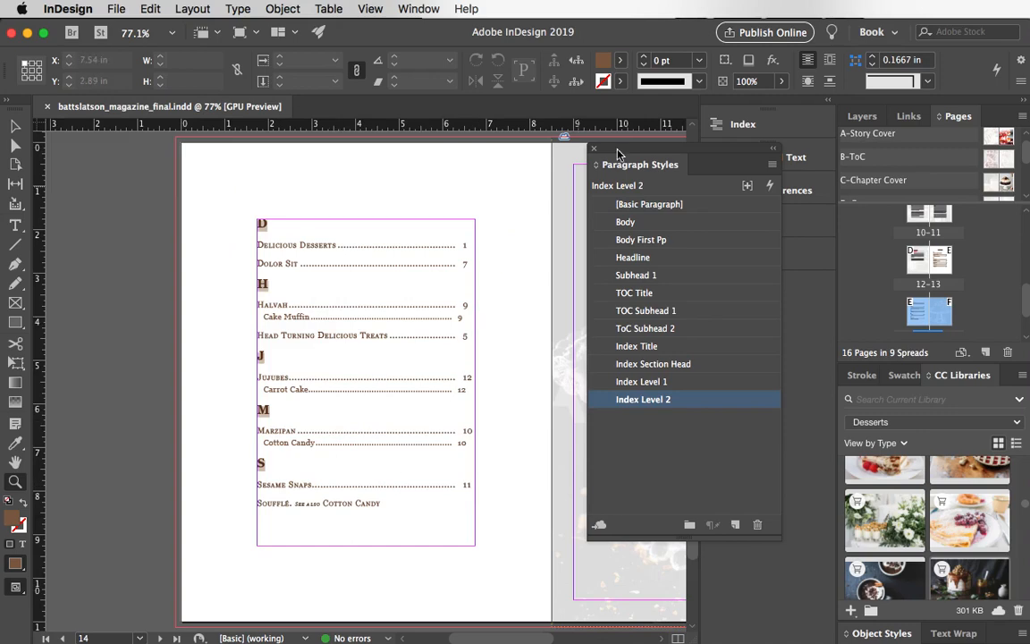
left_click_drag(653, 154, 747, 278)
Open the B-ToC master spread for editing.
scroll(617, 232, "up", 10)
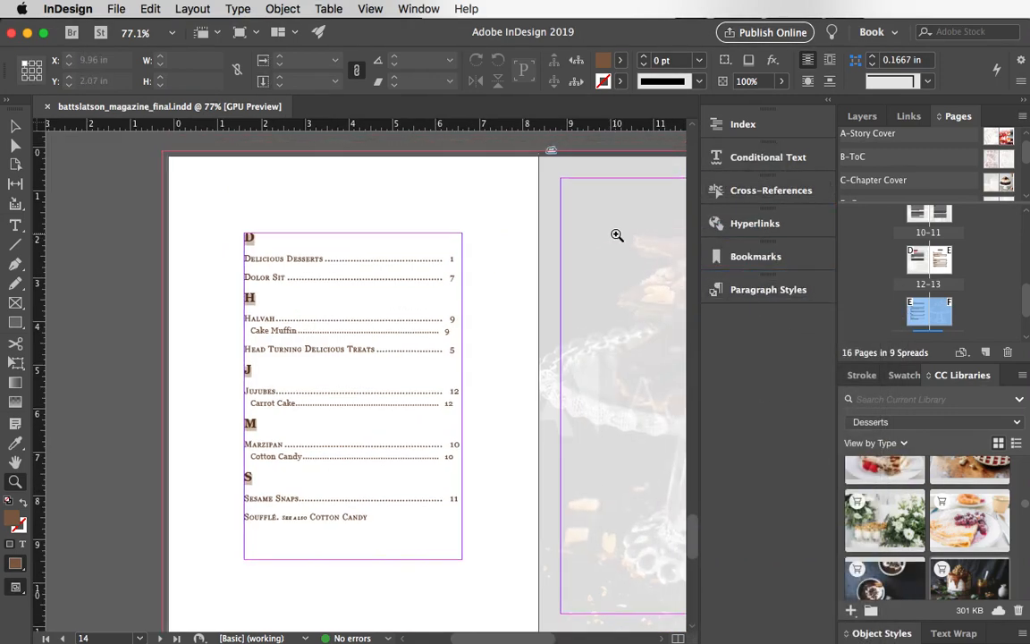
scroll(604, 231, "up", 5)
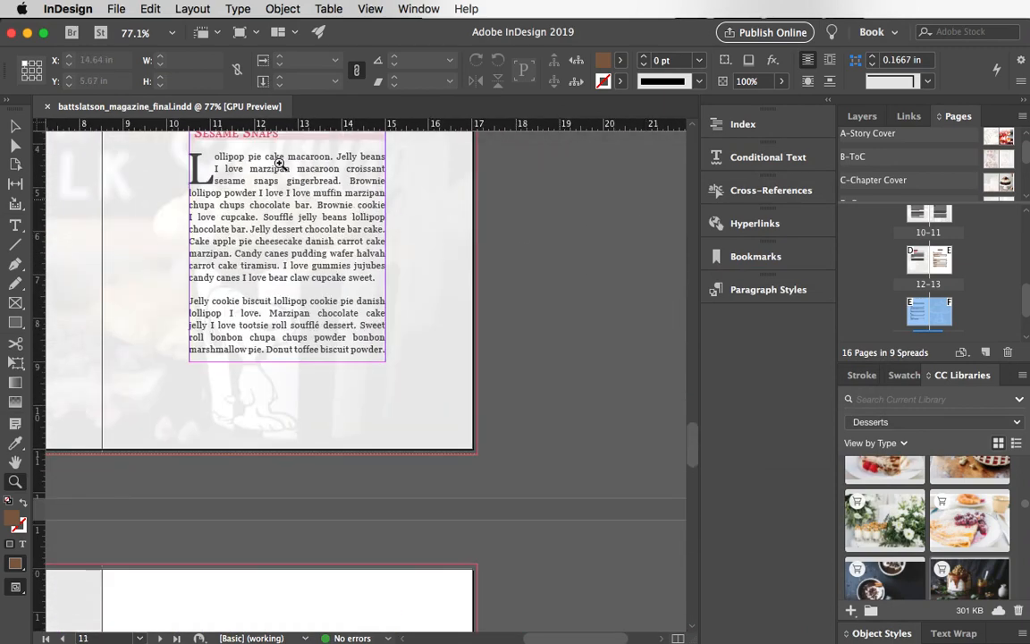
left_click(14, 129)
left_click(599, 174)
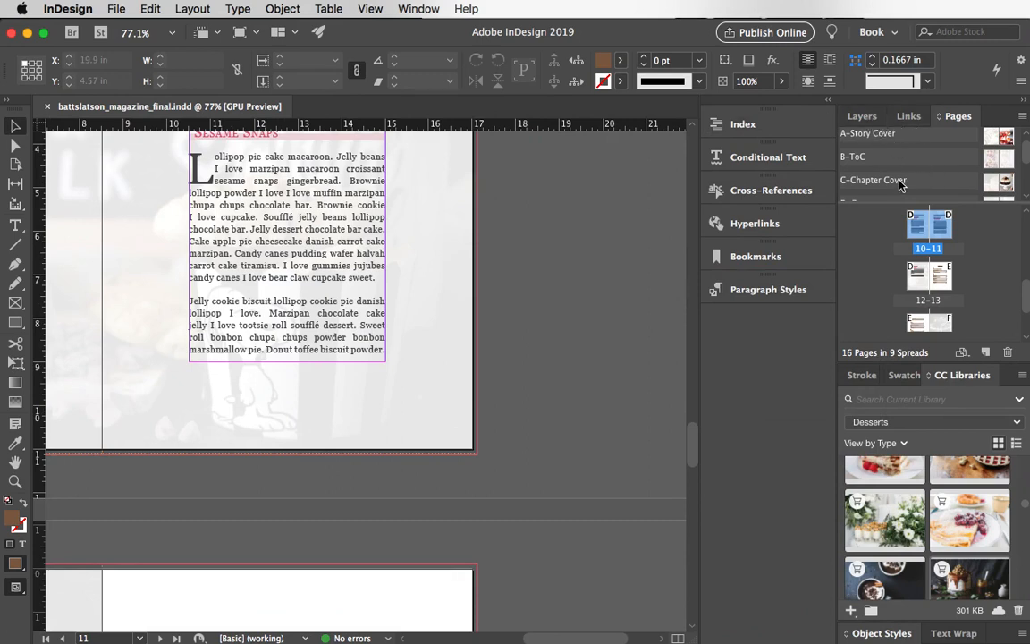
scroll(902, 186, "down", 1)
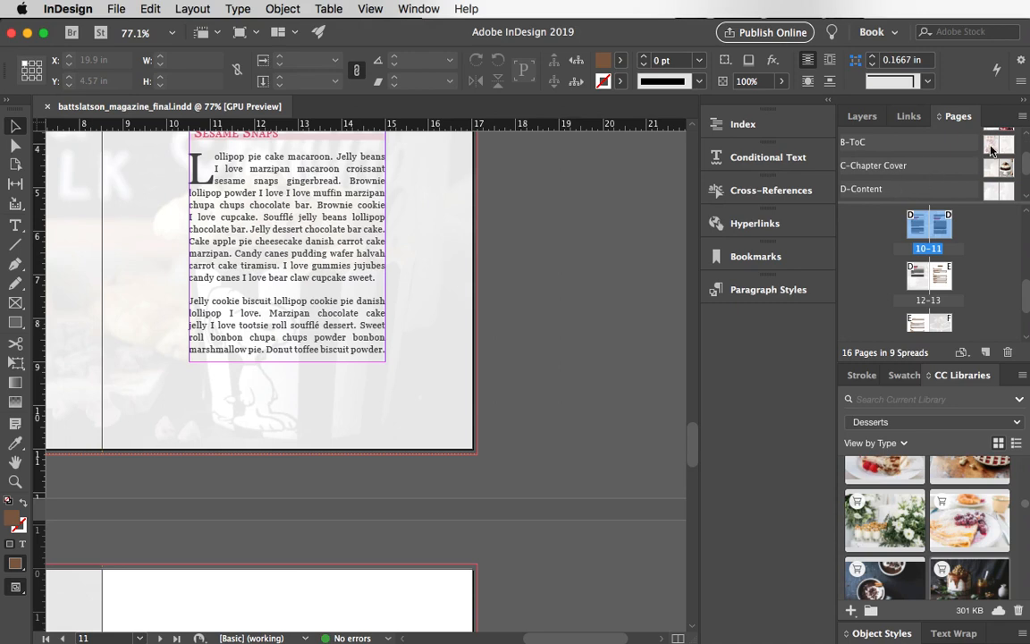
scroll(991, 150, "up", 2)
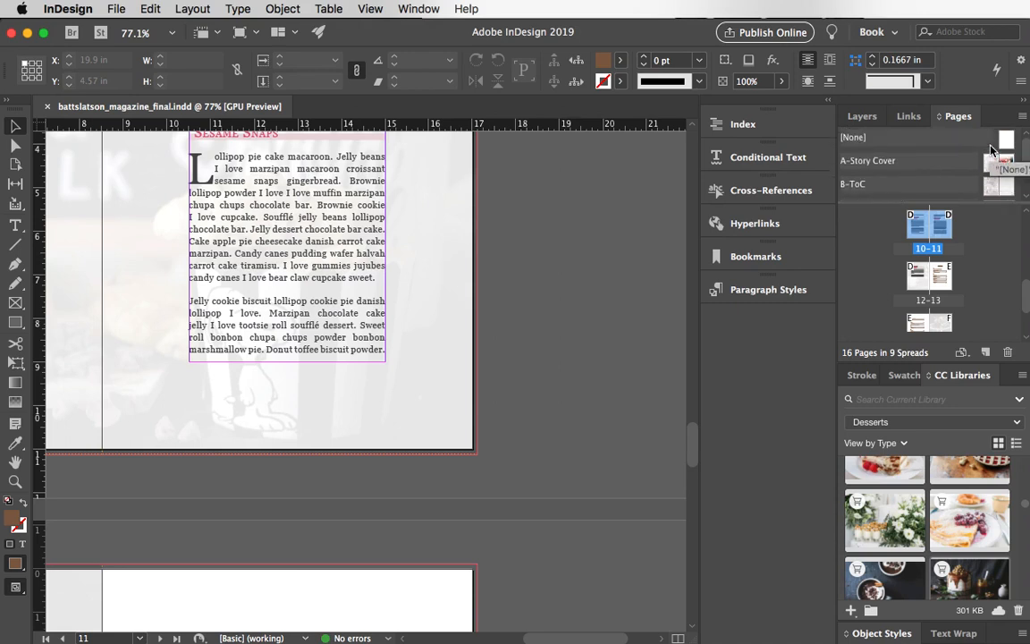
scroll(991, 150, "down", 1)
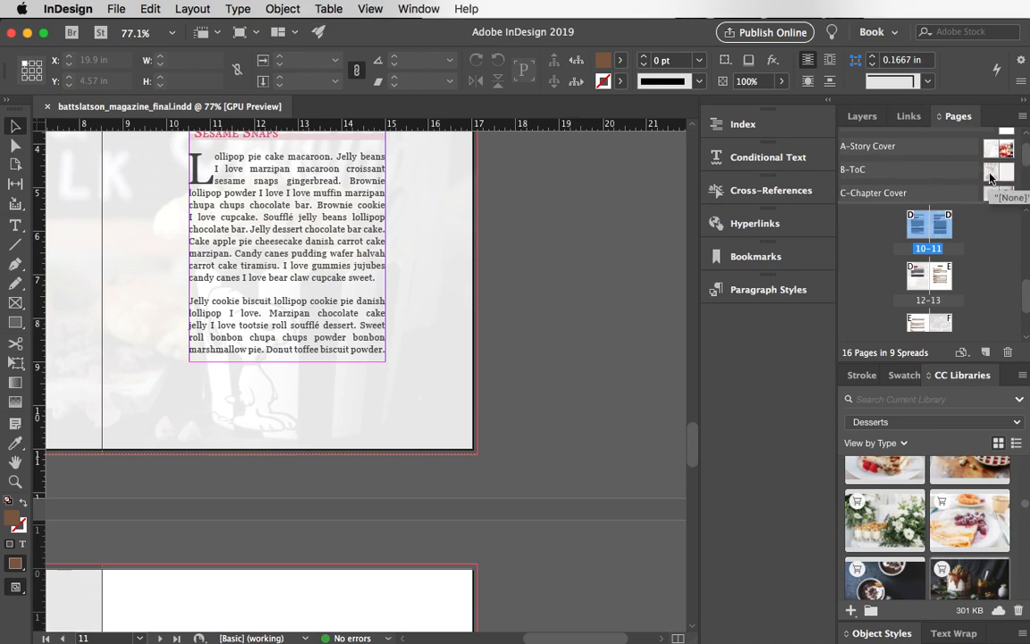
double_click(991, 179)
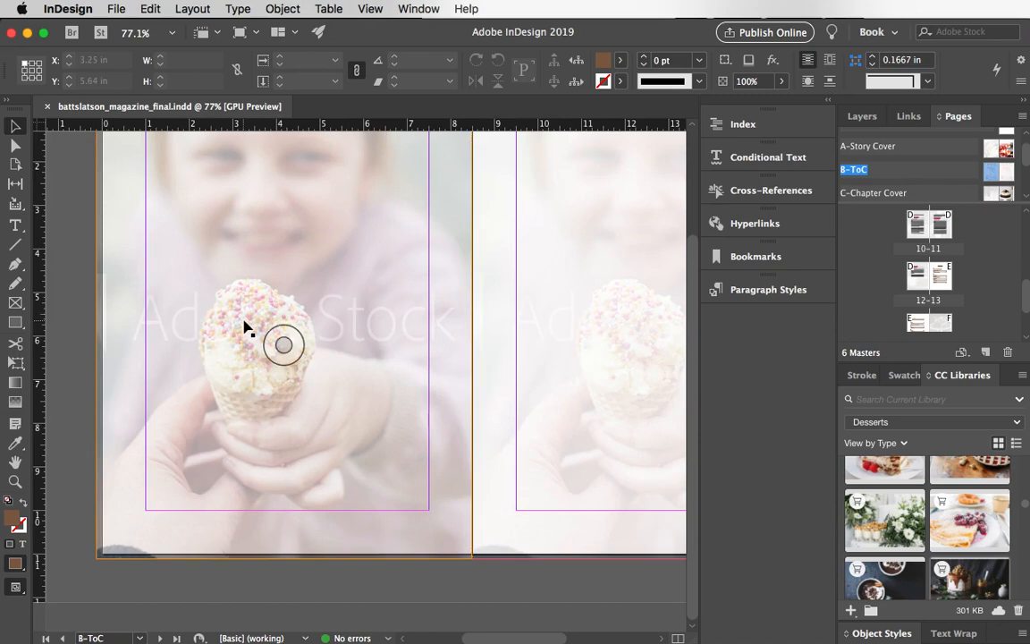
Target the Text layer and look over the lower areas of both B-ToC master pages.
scroll(246, 329, "right", 3)
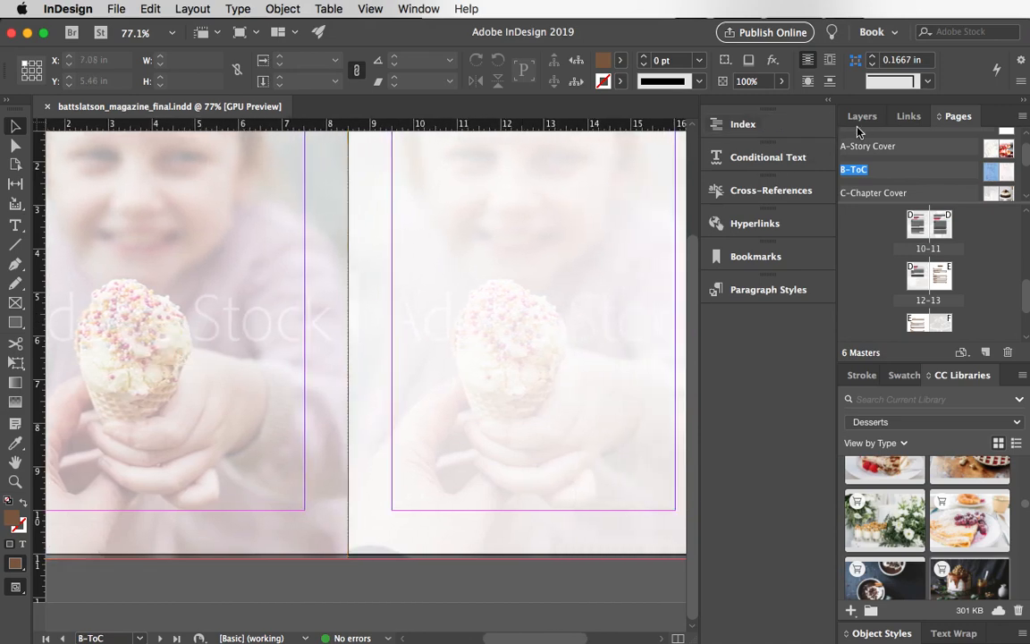
left_click(860, 118)
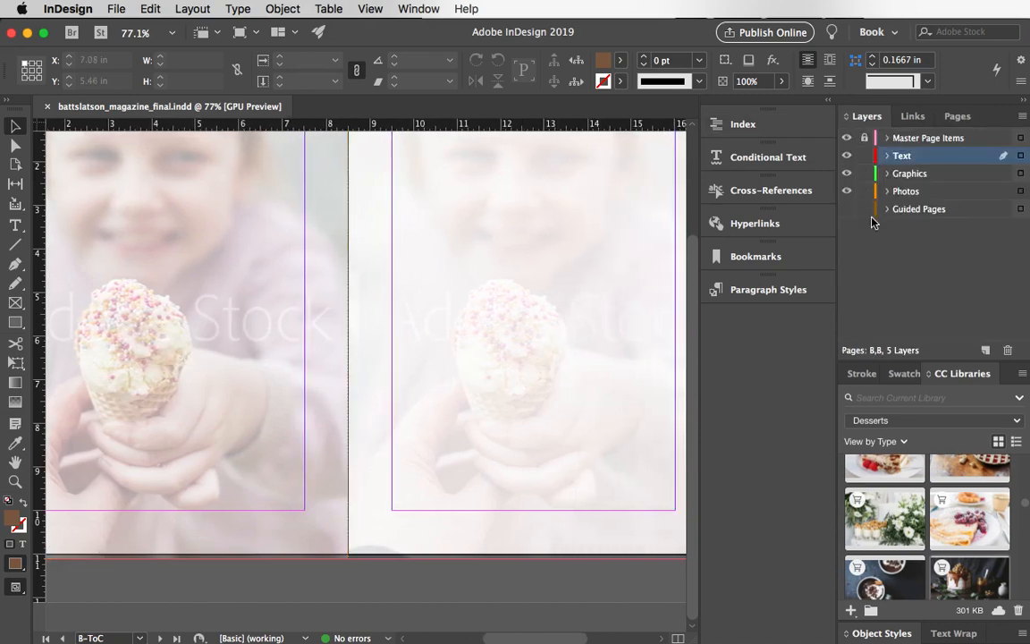
double_click(900, 157)
scroll(350, 301, "left", 2)
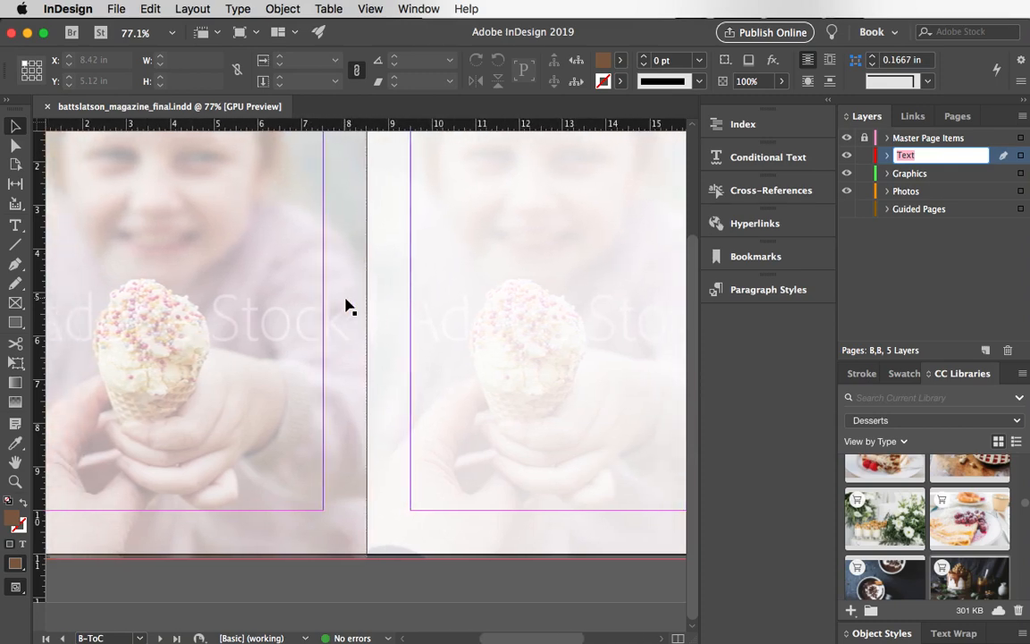
scroll(347, 306, "right", 1)
scroll(350, 306, "left", 4)
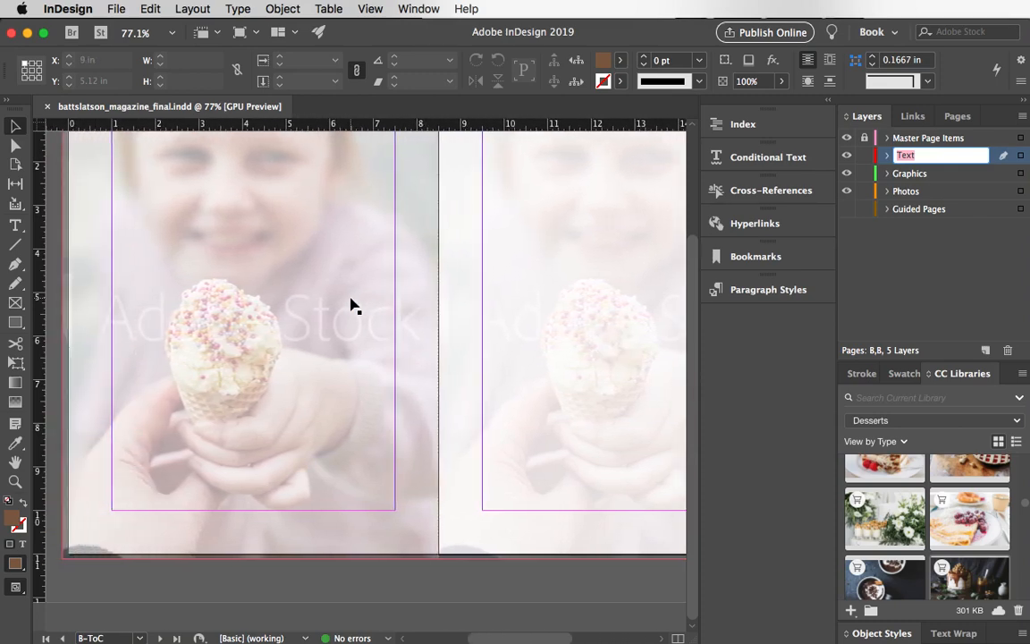
left_click(251, 344)
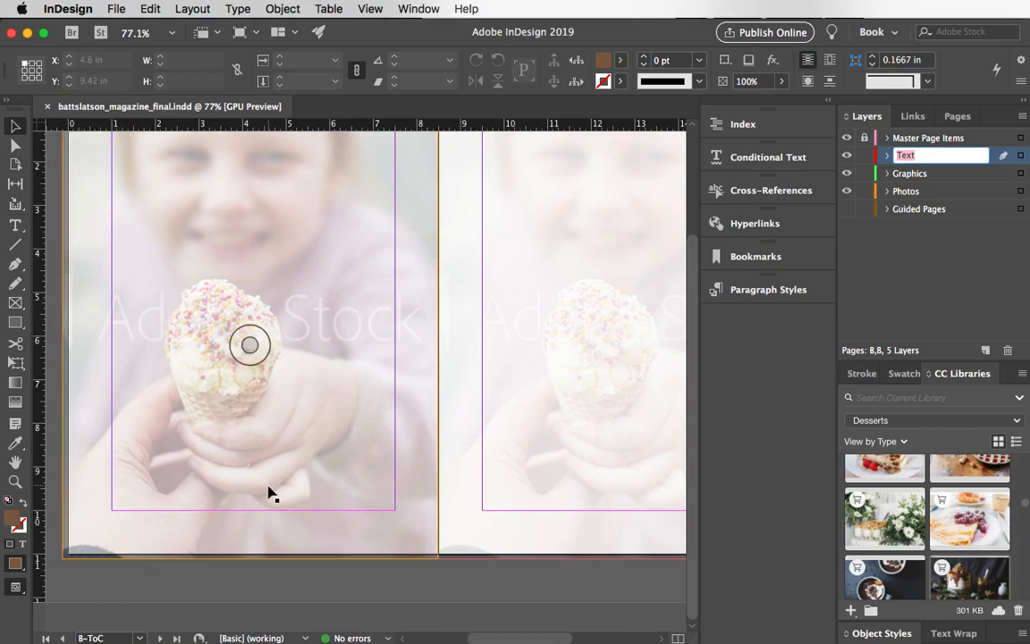
scroll(269, 490, "right", 10)
left_click(402, 344)
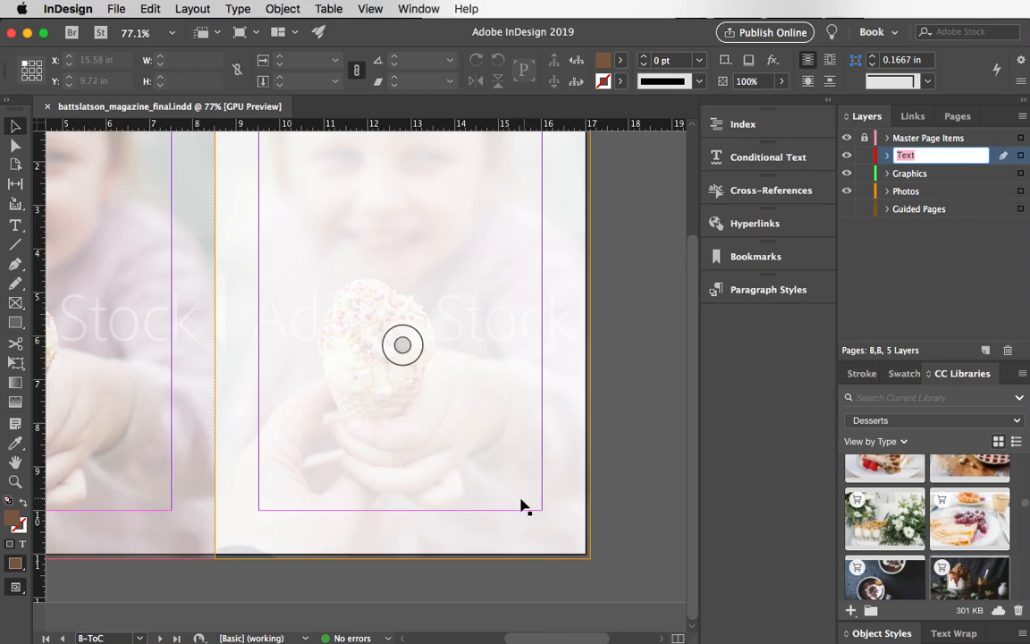
scroll(524, 501, "left", 6)
left_click(521, 344)
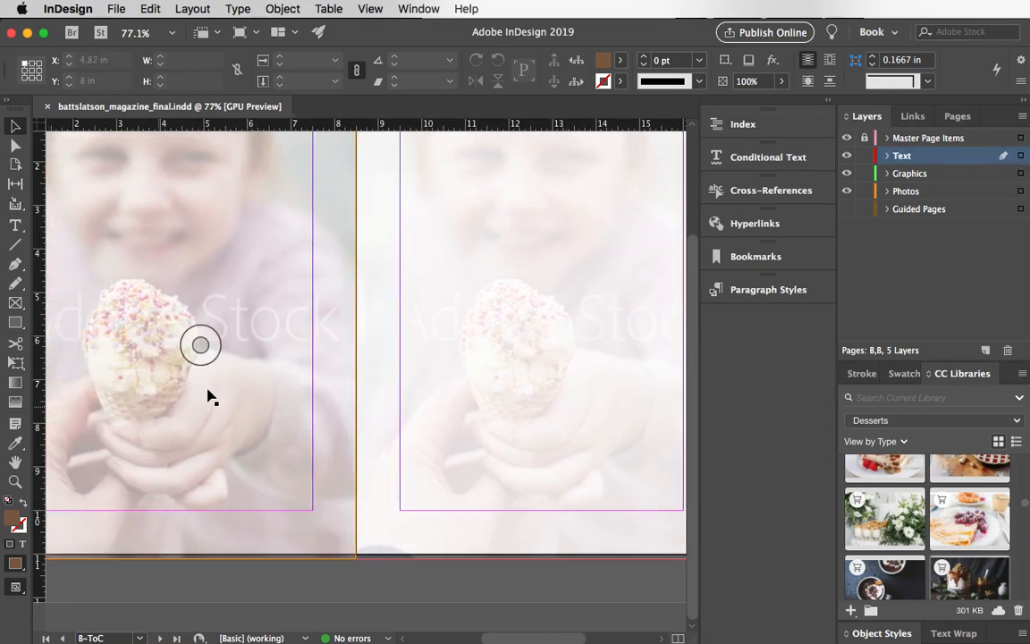
scroll(206, 395, "left", 5)
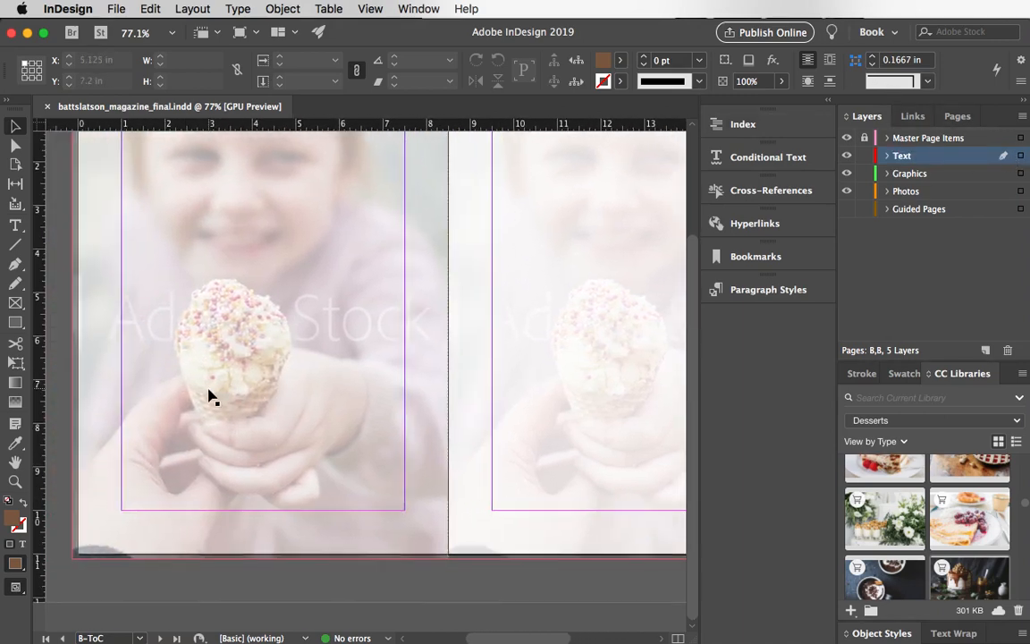
Draw a text frame about 2.5 in by 0.42 in below the left master page's margins and align it to X 1 in, Y 10.205 in.
left_click(16, 227)
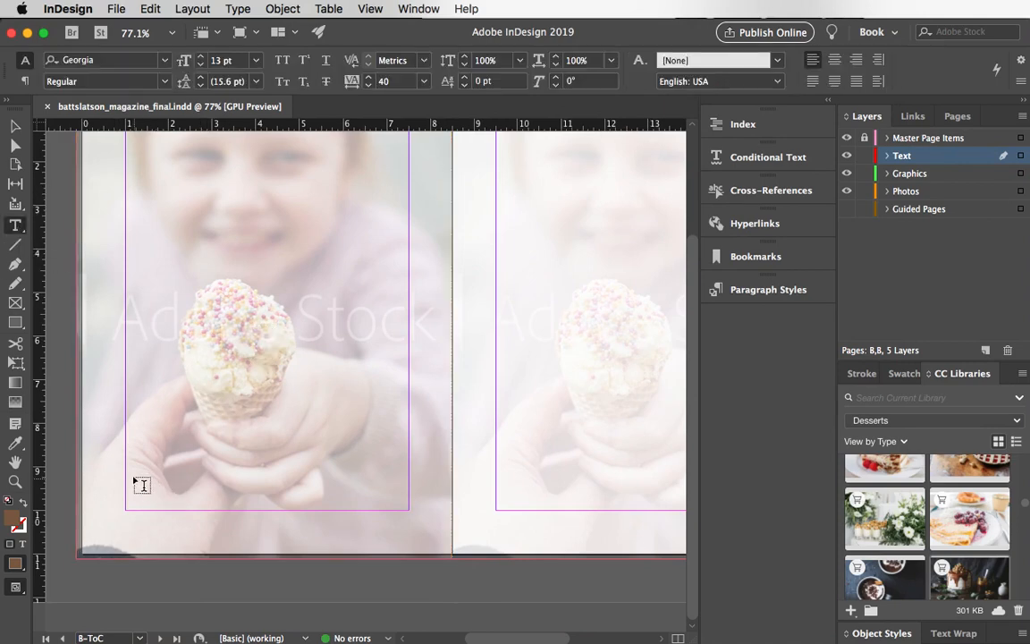
left_click_drag(99, 524, 209, 540)
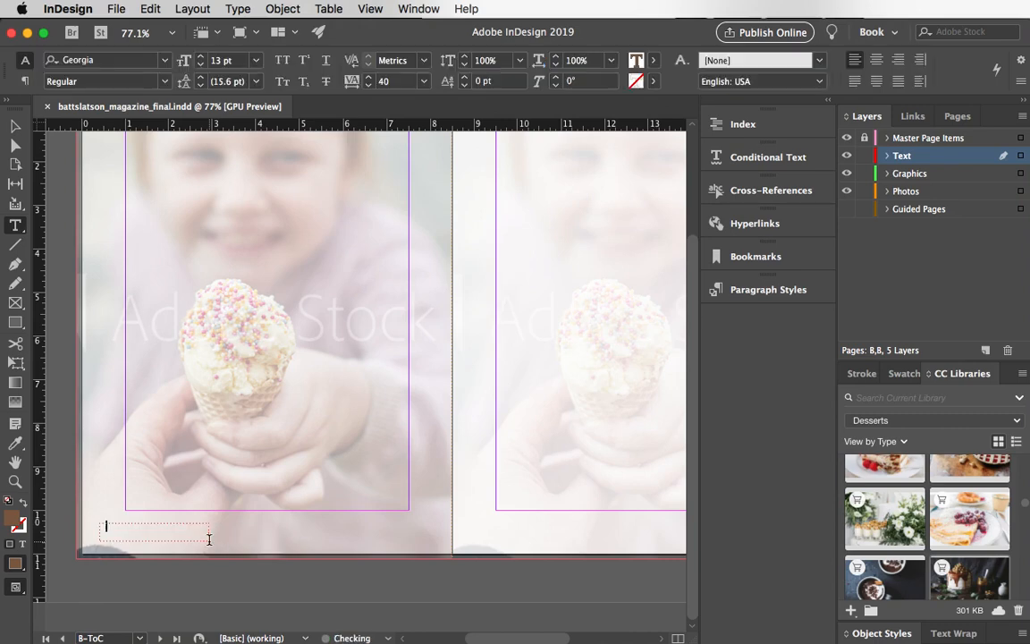
left_click(15, 128)
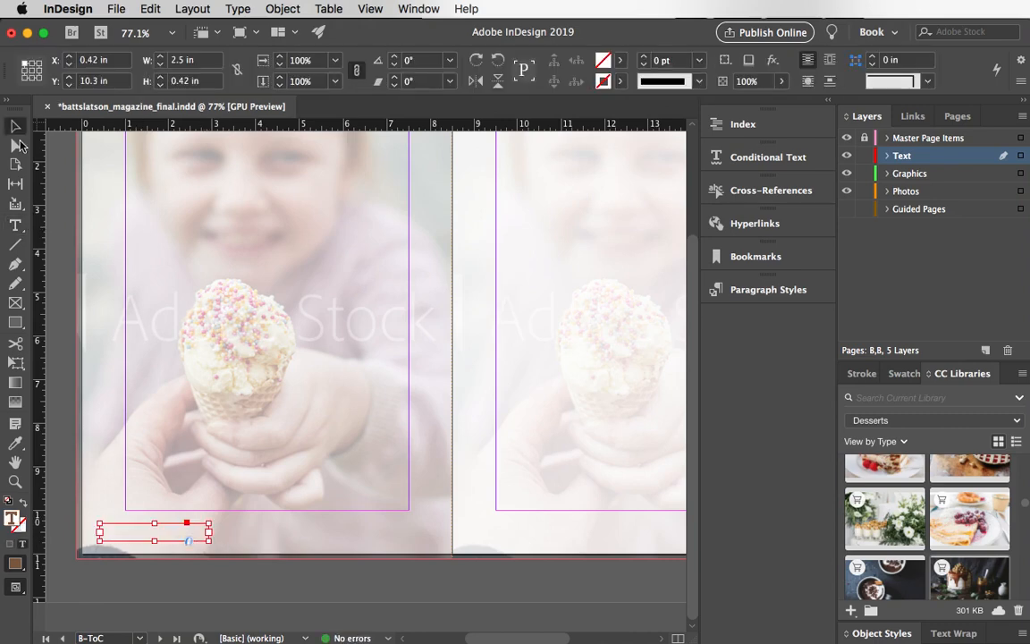
left_click_drag(134, 529, 156, 526)
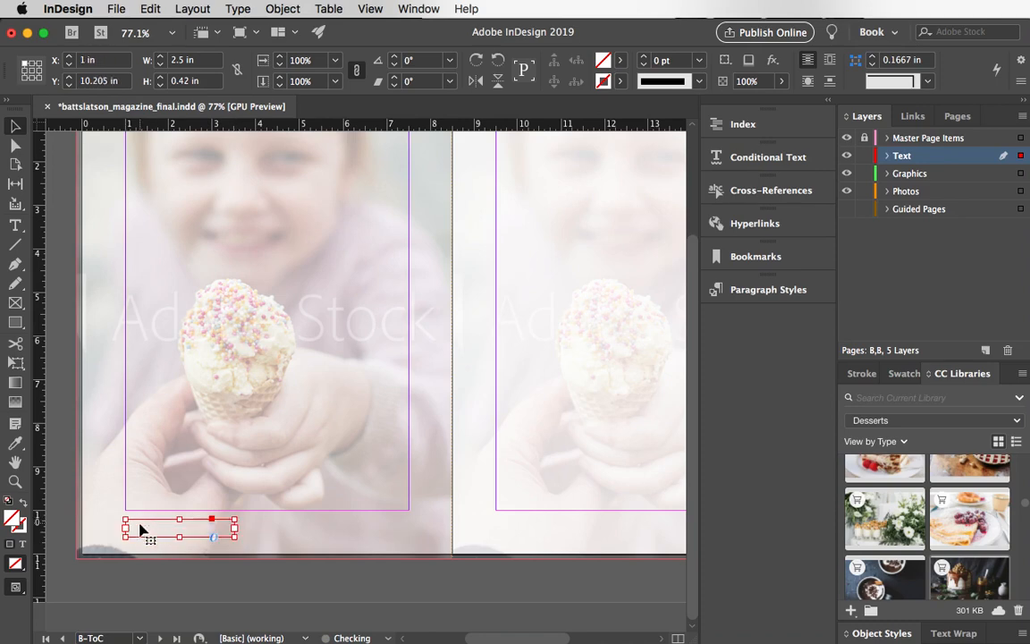
Format the page-number text in the new frame as Georgia Bold at 14 pt and align it away from the spine.
double_click(142, 528)
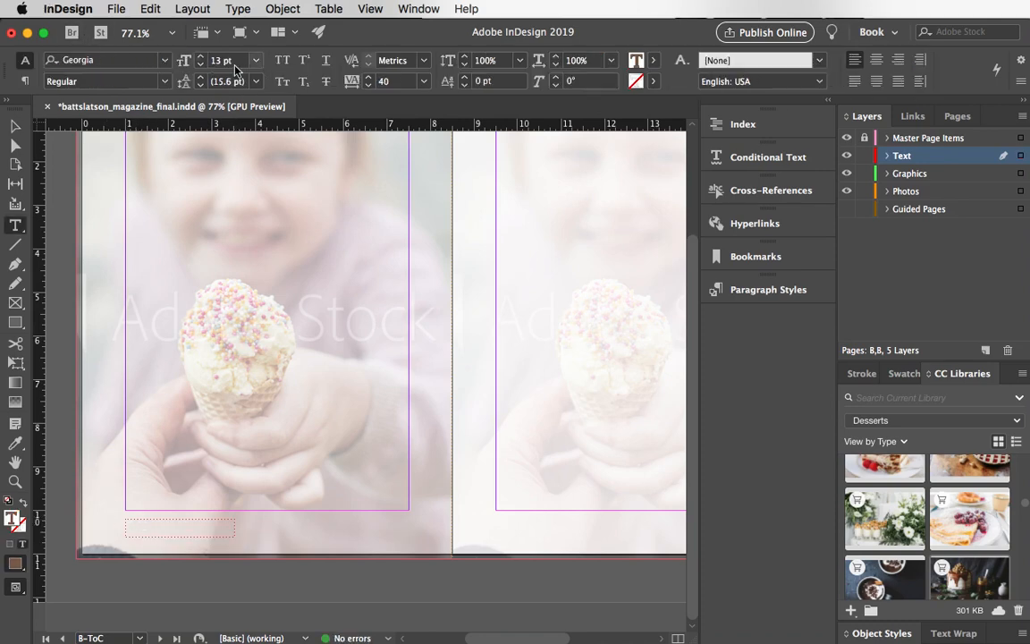
left_click(202, 58)
left_click(16, 221)
left_click_drag(134, 525, 125, 528)
left_click(163, 83)
left_click(112, 130)
left_click(921, 81)
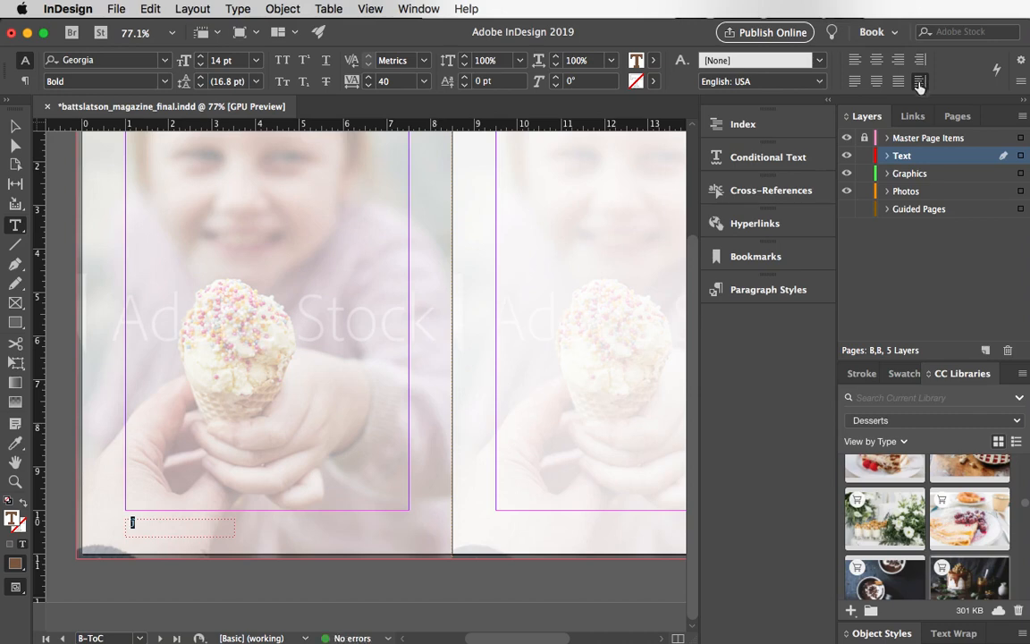
Insert a Current Page Number marker in the text frame below the left B-ToC master page's margins.
key("Escape")
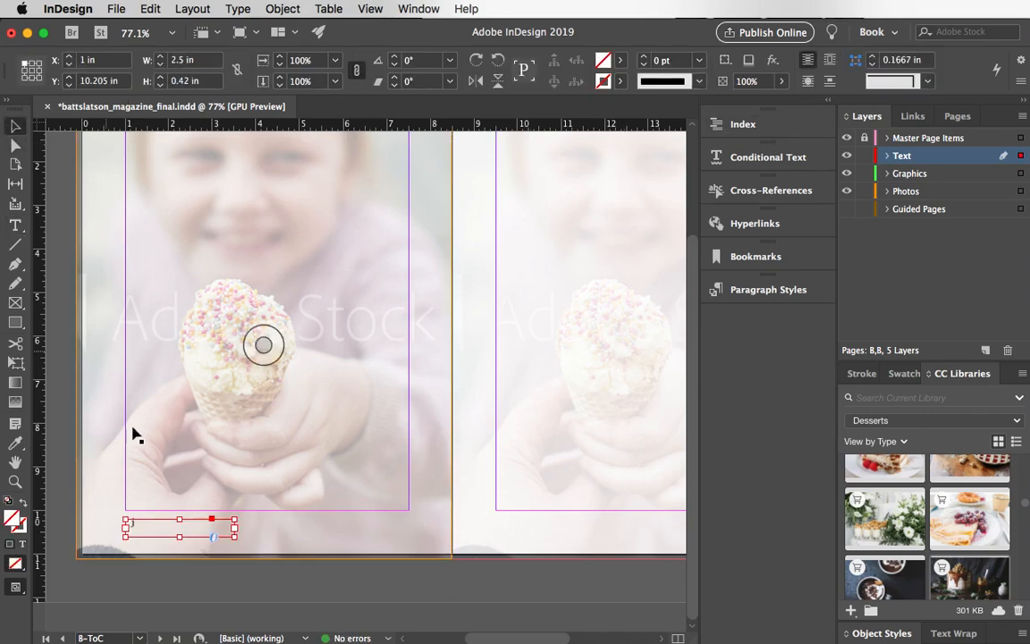
double_click(132, 525)
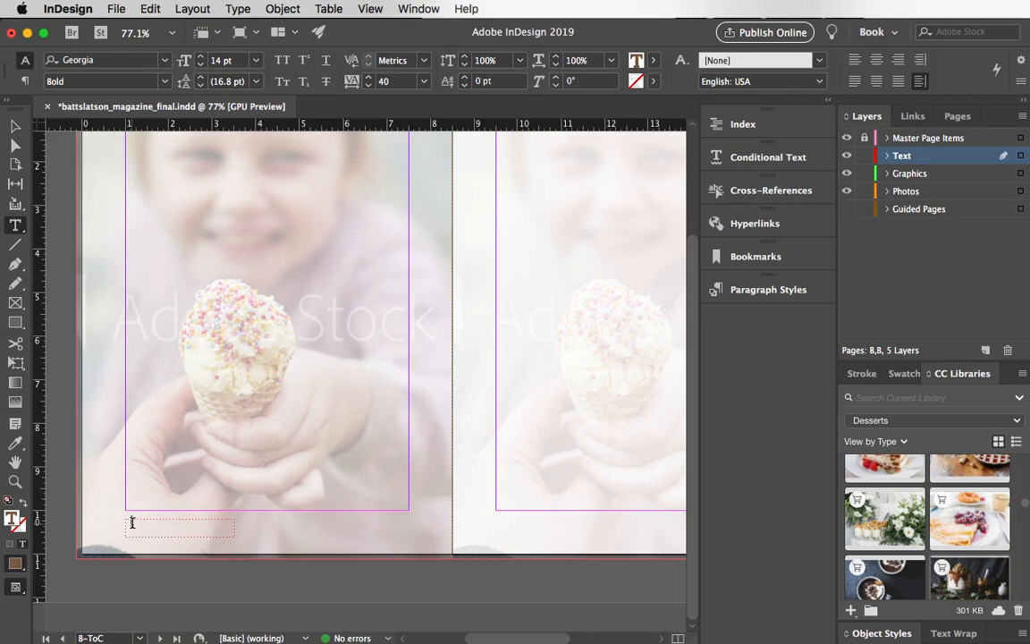
right_click(131, 526)
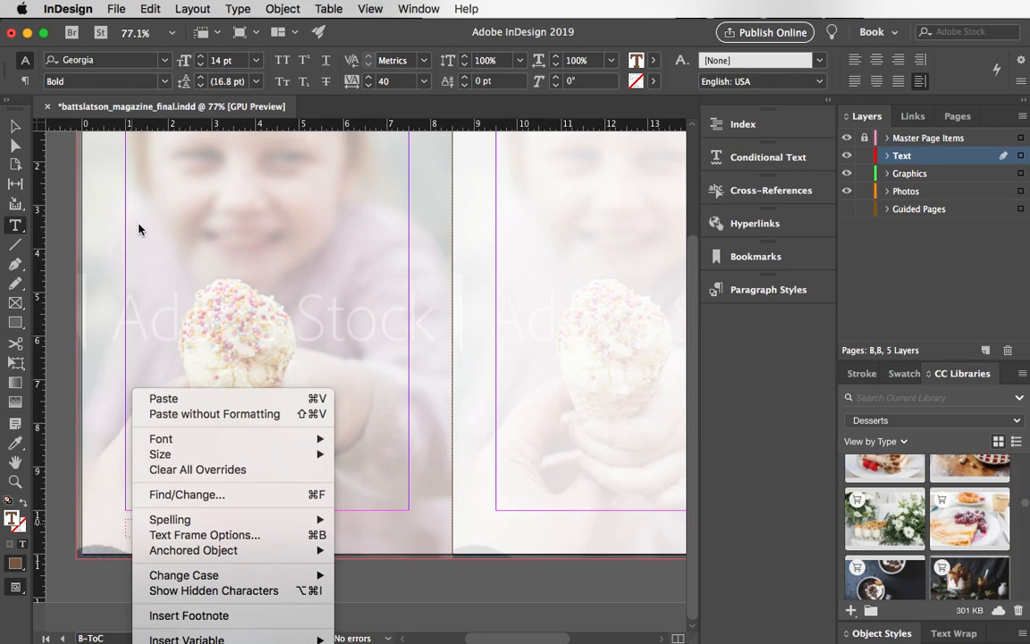
left_click(126, 256)
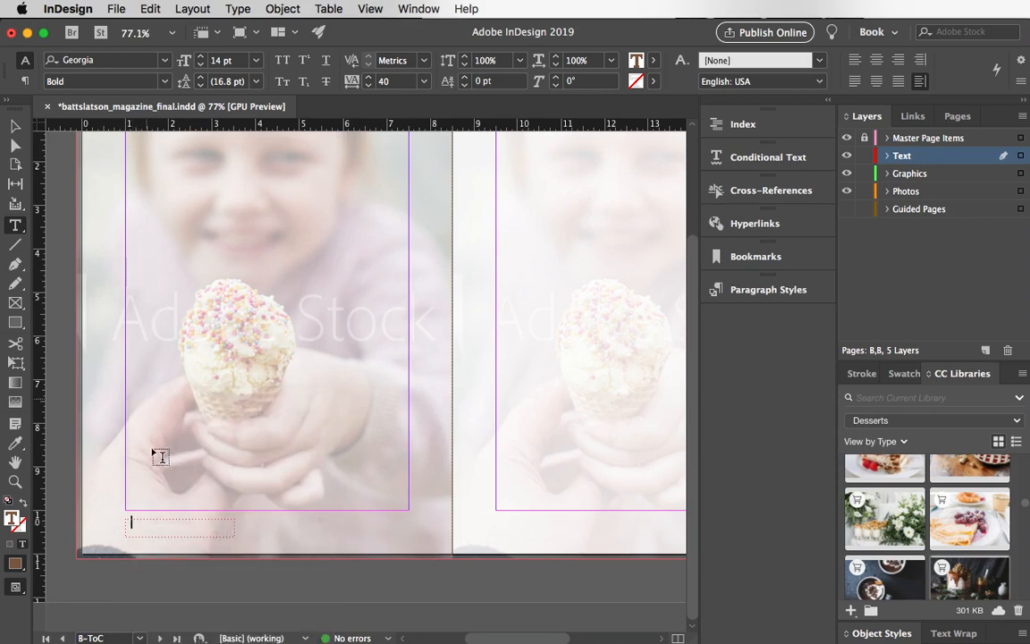
left_click(161, 522)
right_click(149, 506)
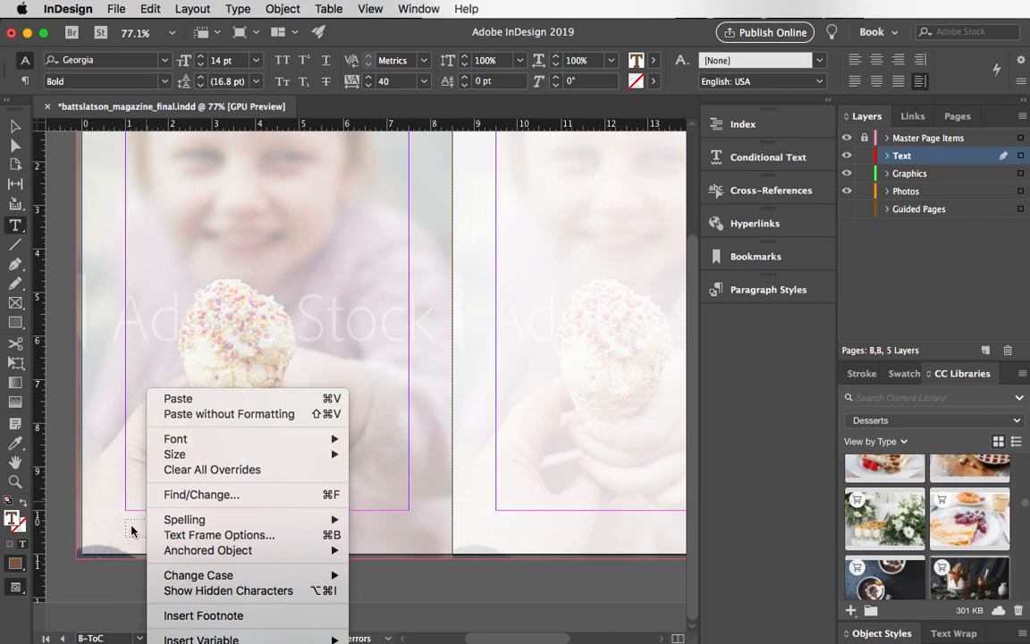
left_click(131, 531)
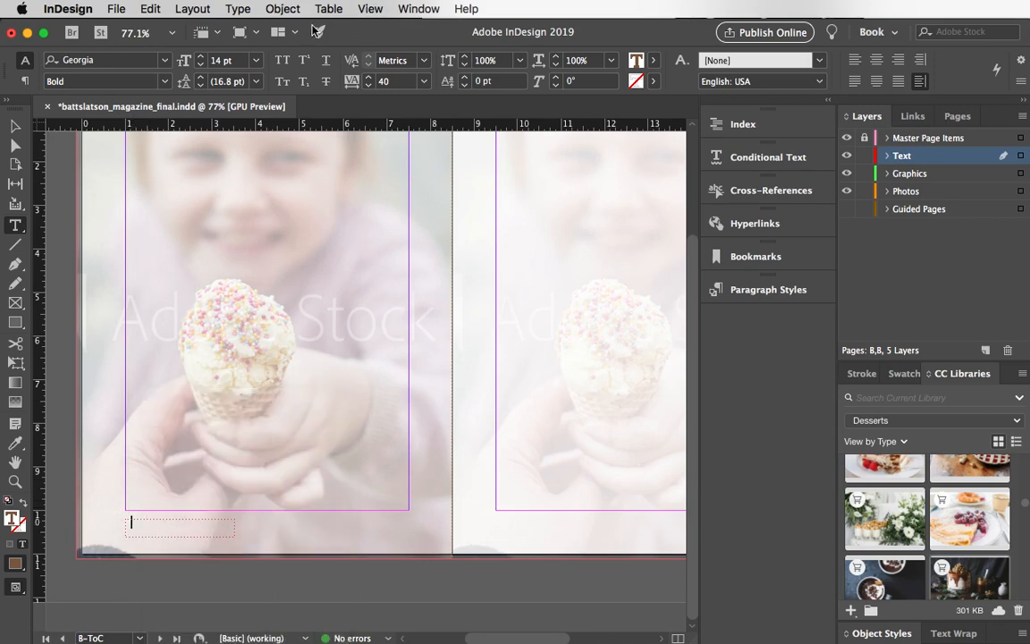
left_click(240, 10)
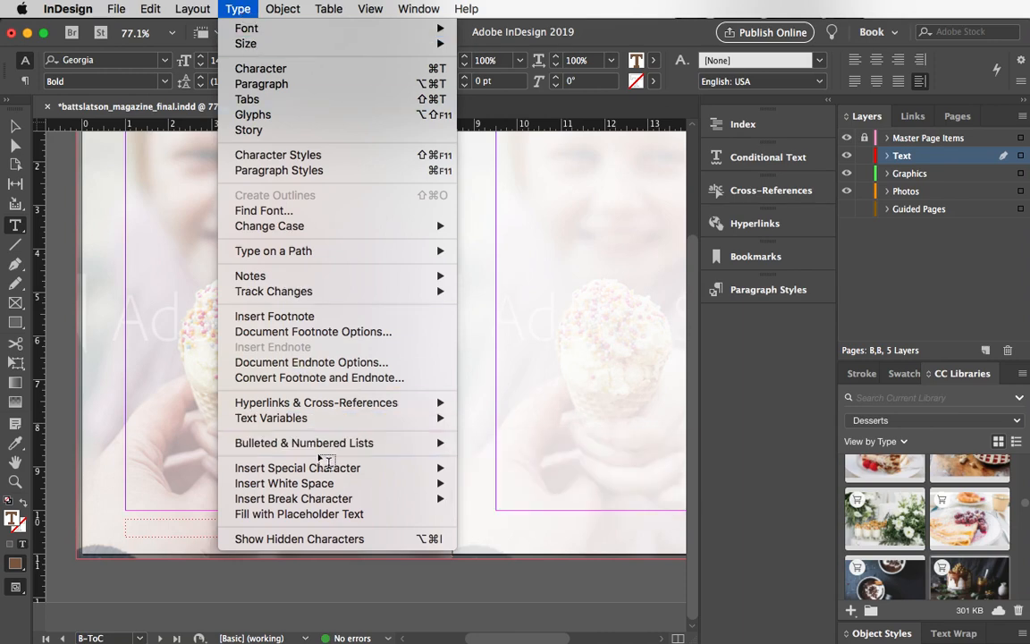
mouse_move(322, 468)
mouse_move(494, 484)
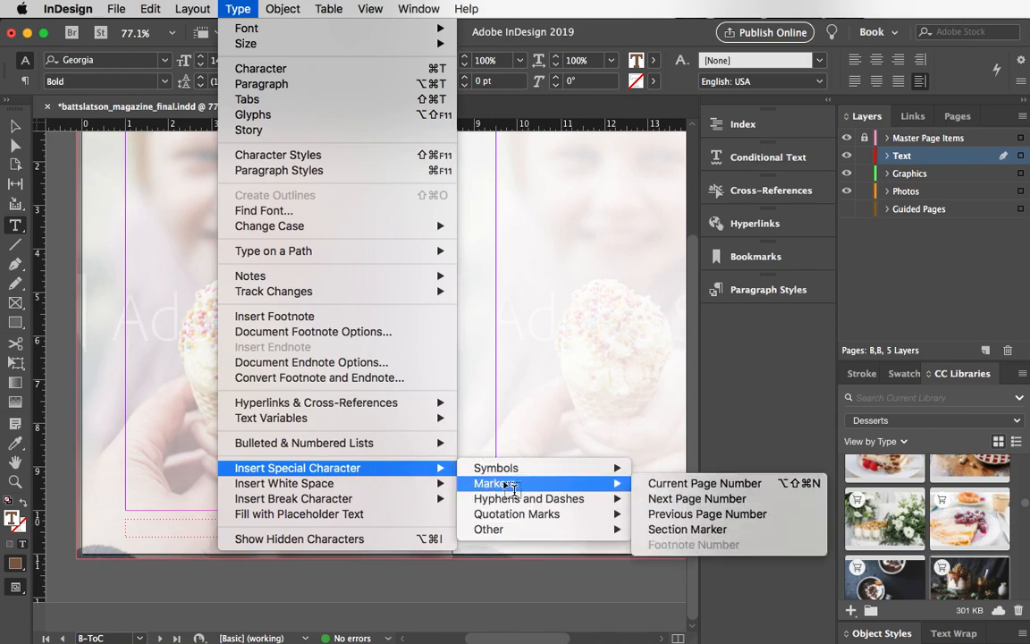
left_click(662, 483)
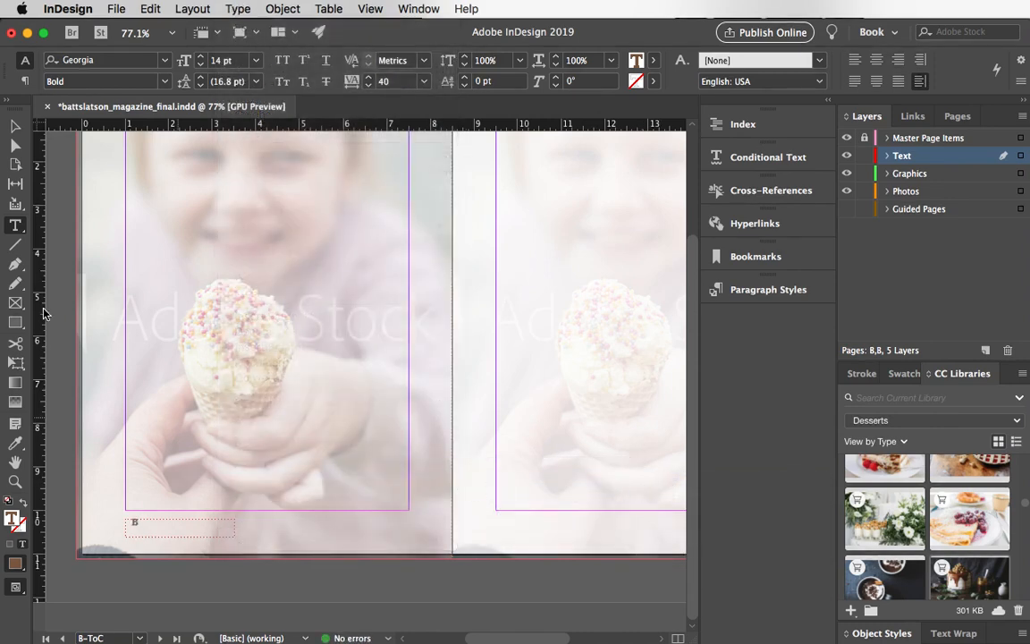
Duplicate the page-number frame onto the right master page and align it with the outer margin at X 13.5 in, Y 10.205 in.
left_click(15, 126)
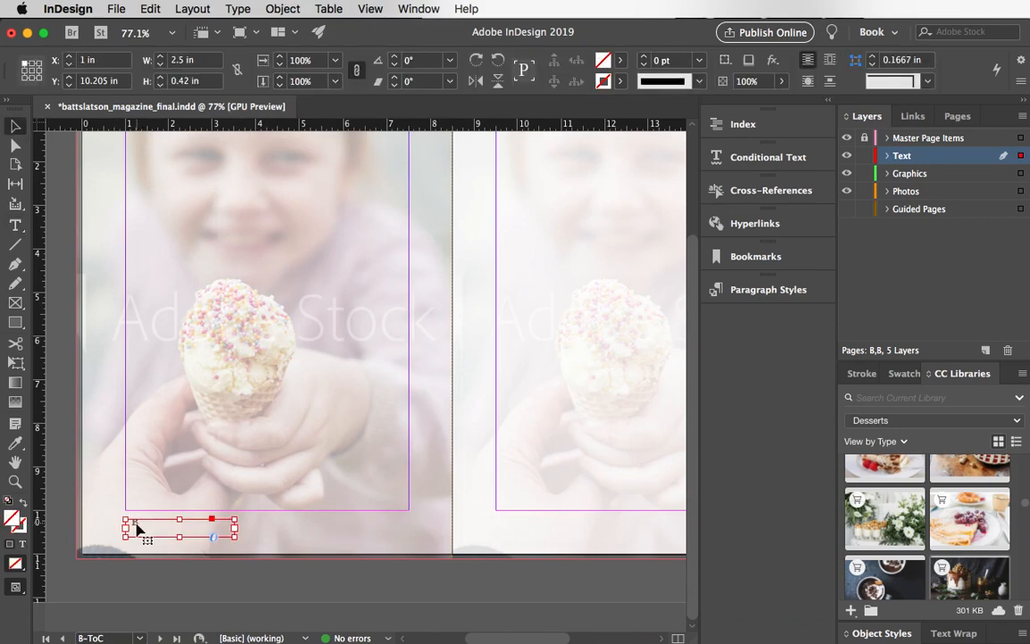
scroll(136, 528, "right", 5)
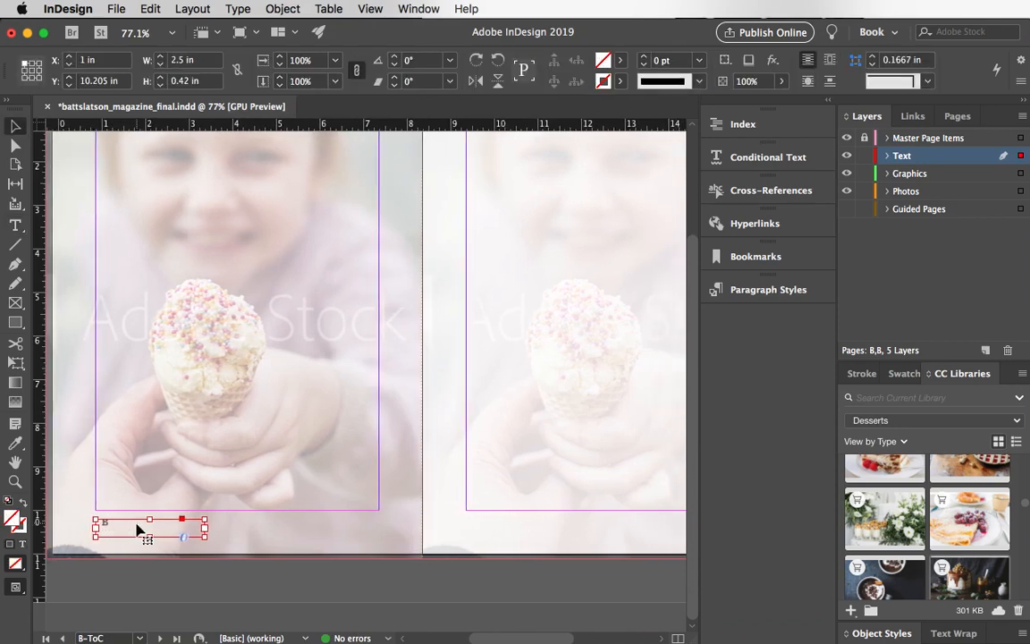
scroll(136, 528, "right", 1)
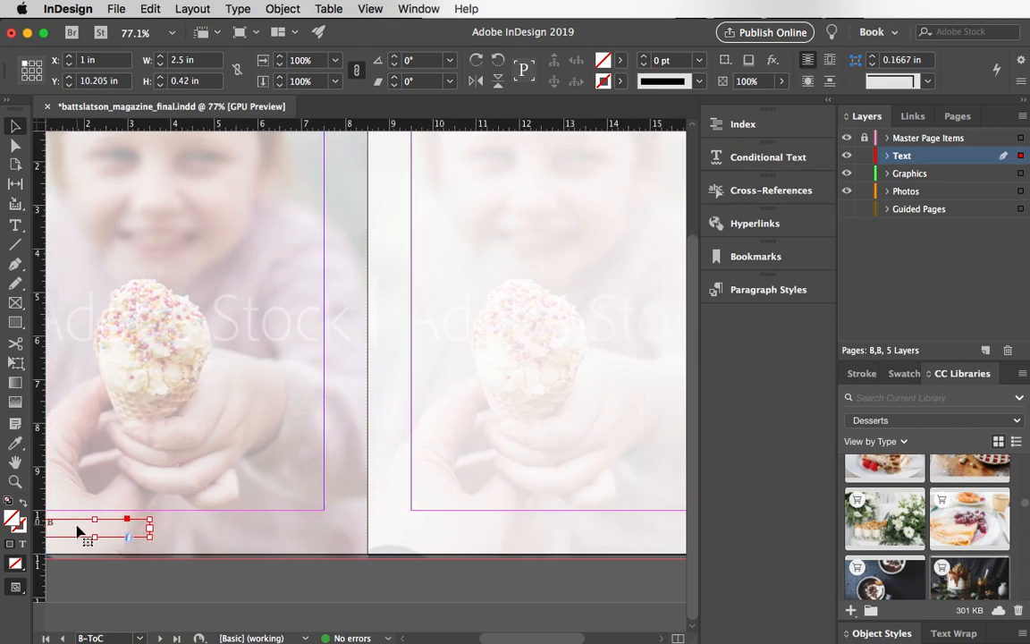
left_click_drag(65, 525, 638, 524)
scroll(512, 525, "down", 5)
scroll(513, 525, "up", 5)
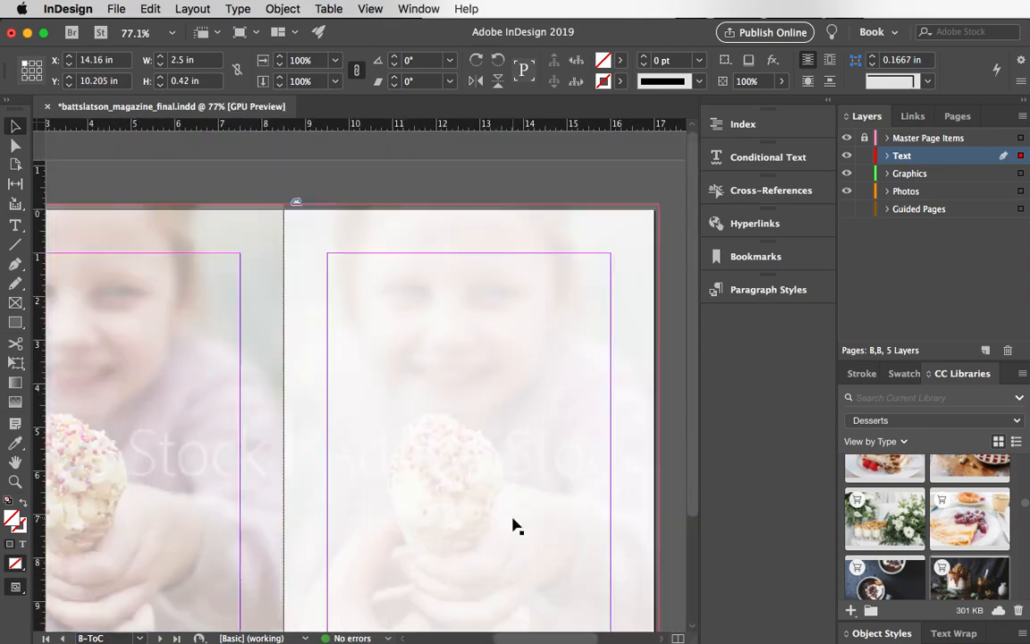
scroll(514, 527, "down", 2)
left_click_drag(519, 525, 500, 526)
left_click(524, 545)
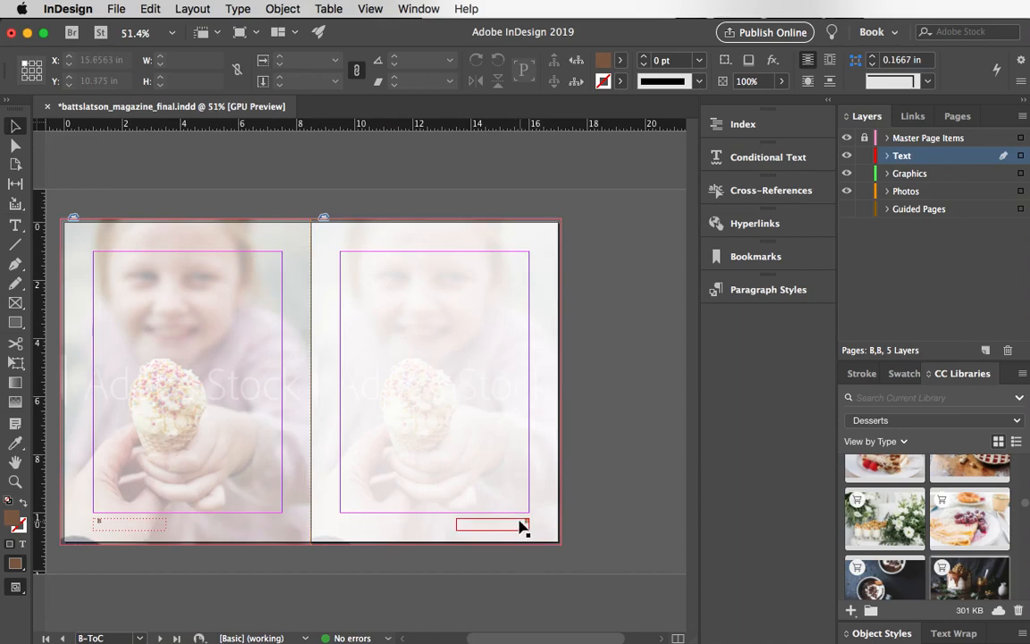
Nudge the right master page's page-number frame slightly inward to X 13.48 in.
left_click(510, 514)
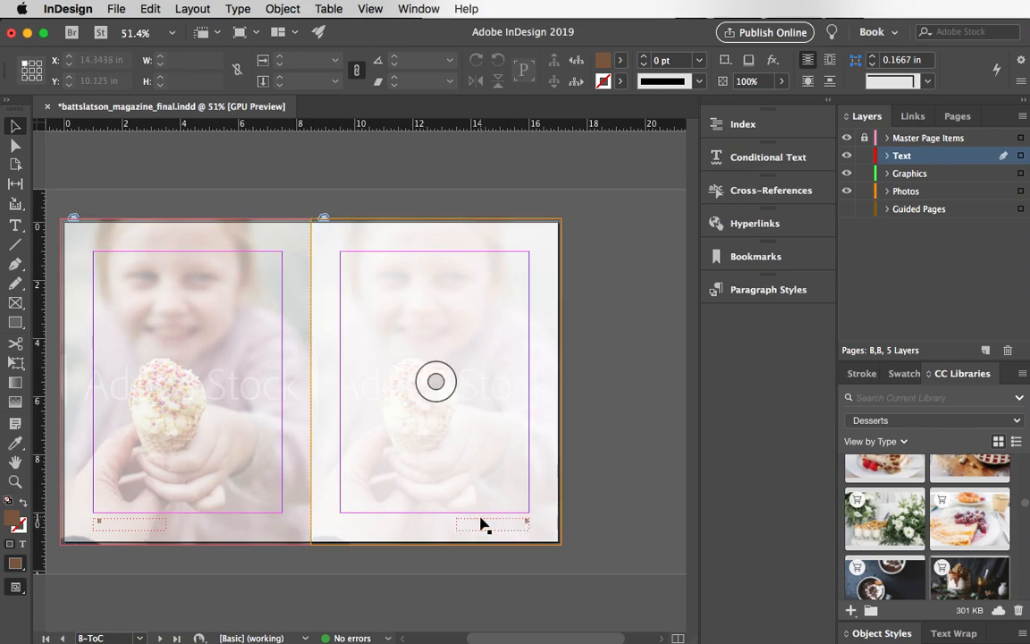
key("super+equal")
key("super+equal")
key("super+equal")
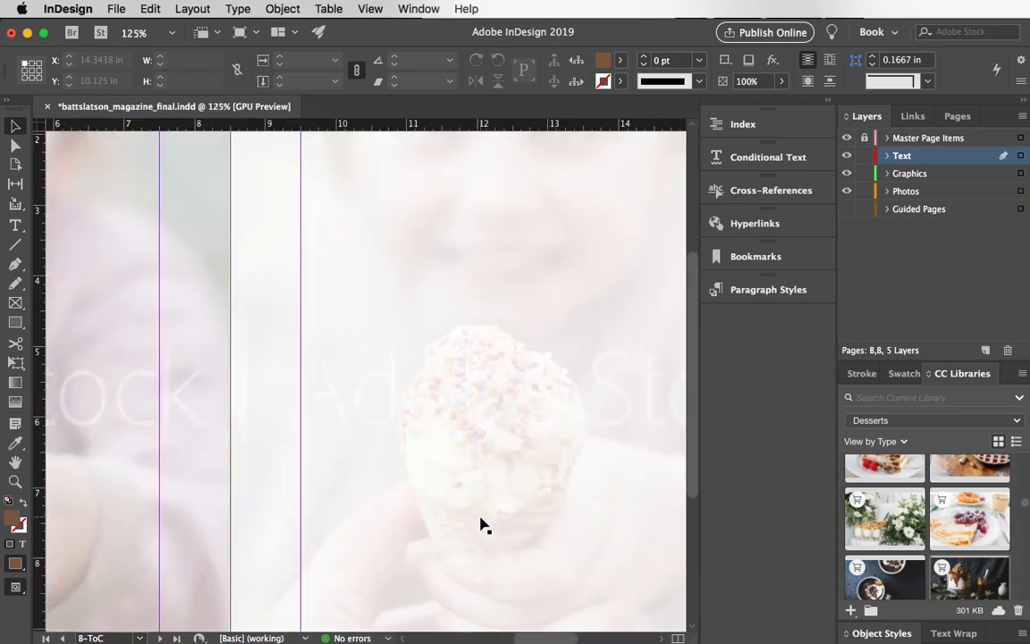
left_click_drag(481, 524, 51, 304)
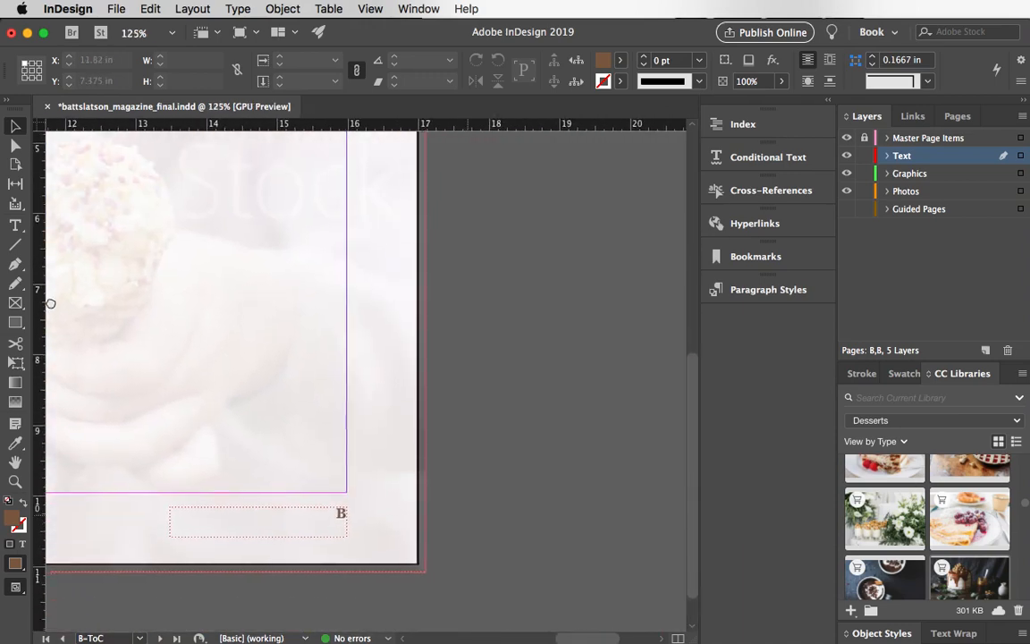
left_click(322, 500)
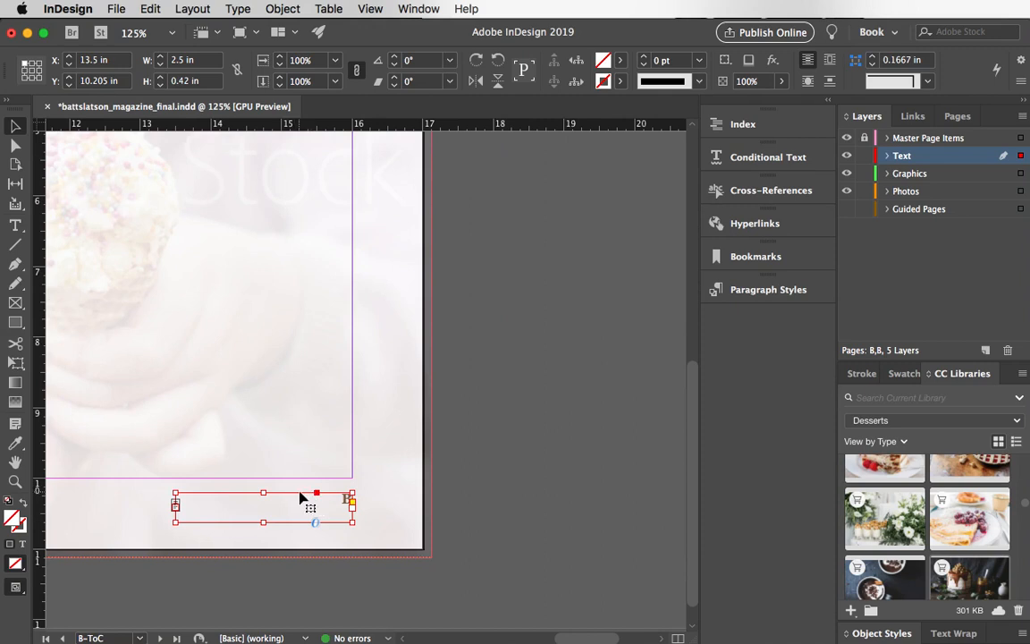
mouse_move(300, 492)
left_mouse_down()
mouse_move(285, 491)
mouse_move(301, 490)
left_mouse_up()
left_click(490, 469)
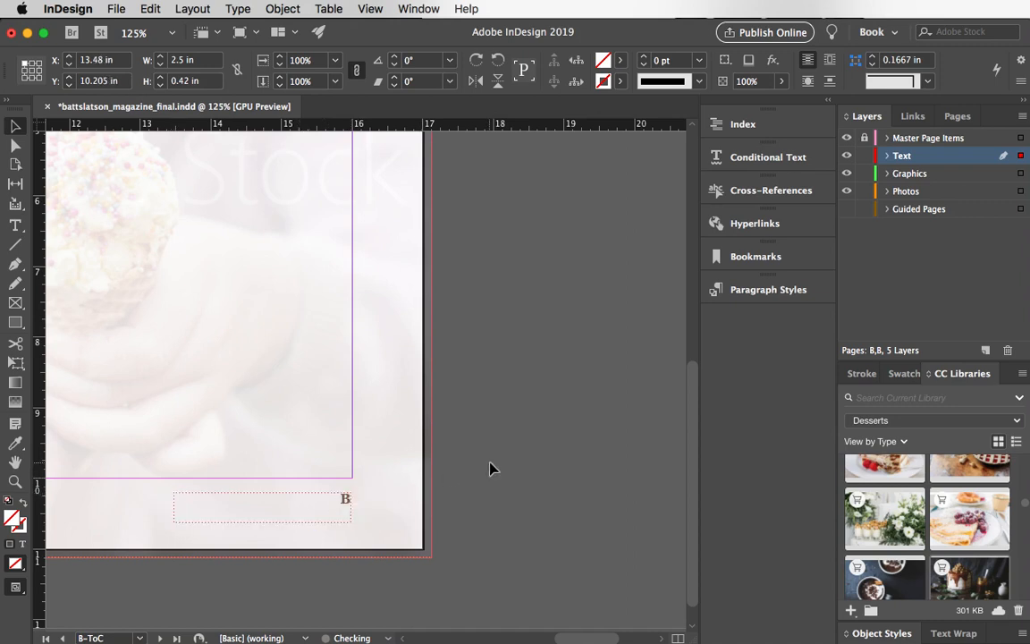
Set the first-line left indent of the left master page's page number to 0 in.
scroll(156, 502, "left", 10)
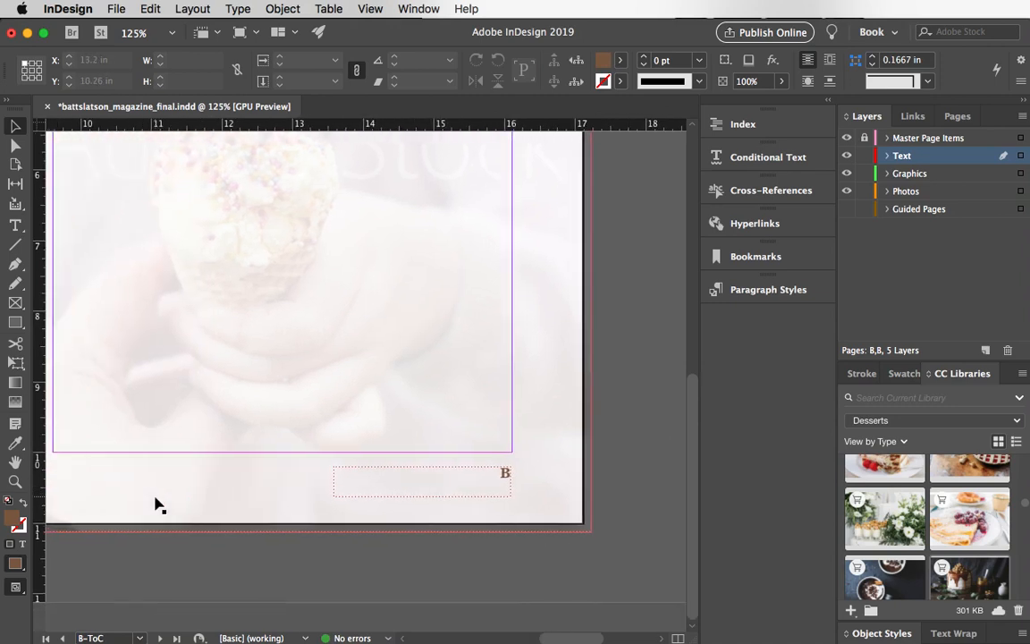
scroll(156, 505, "left", 12)
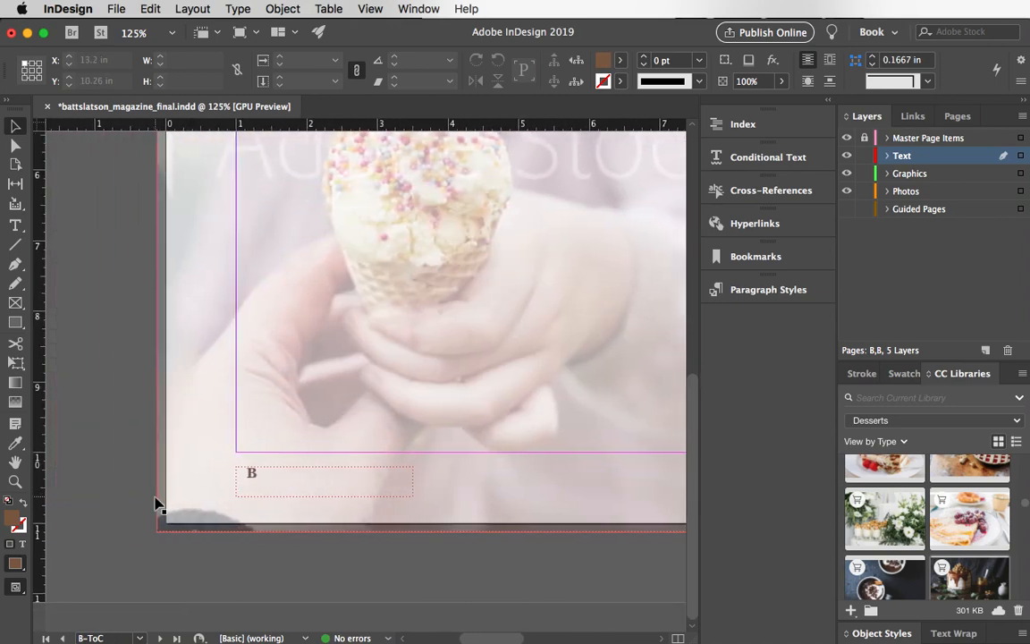
scroll(156, 506, "right", 5)
scroll(138, 499, "left", 3)
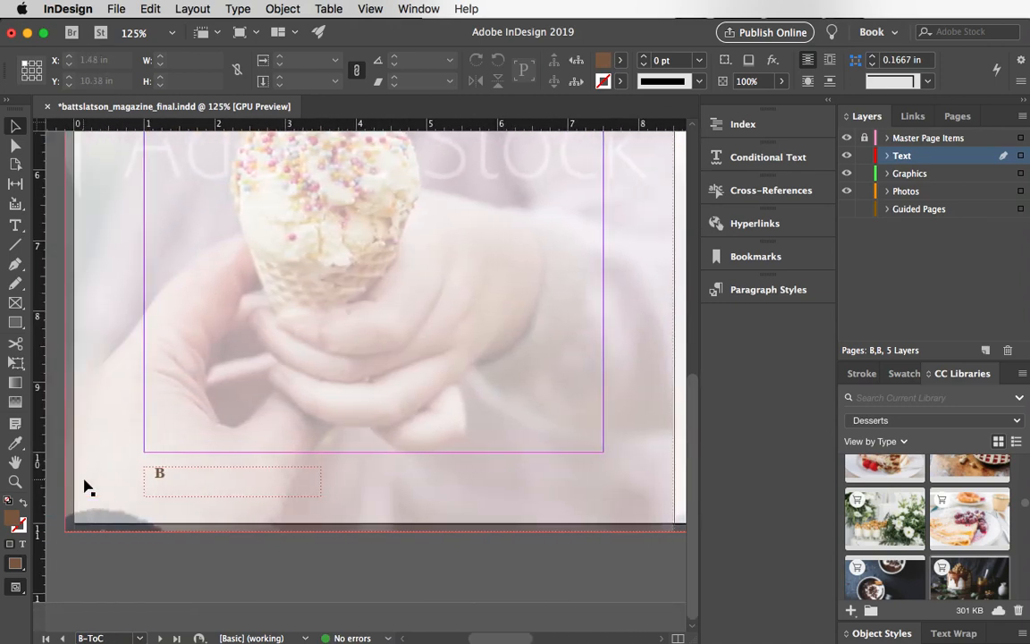
left_click(161, 477)
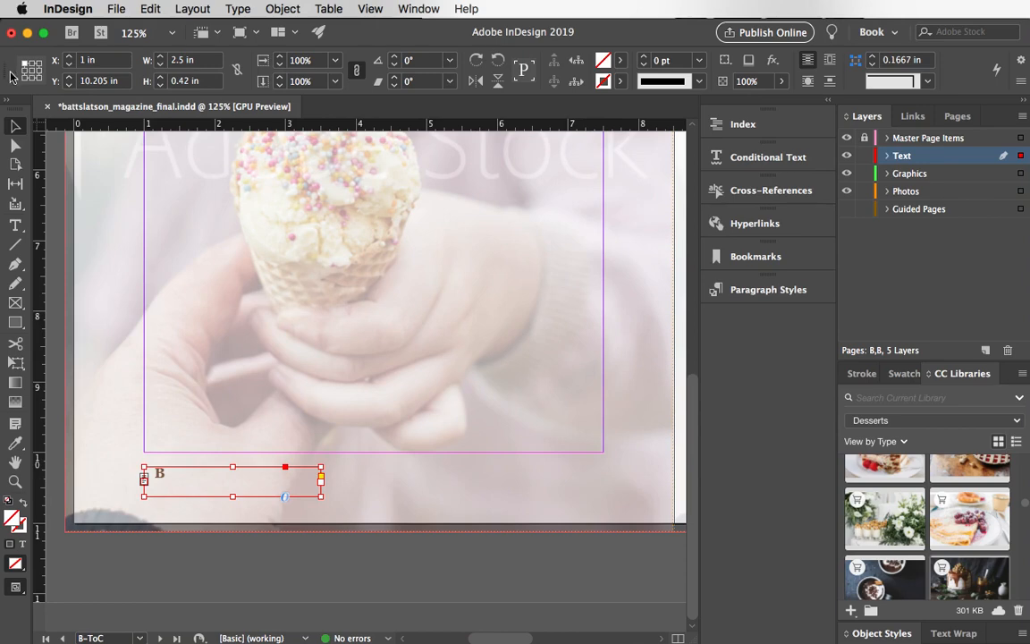
left_click(15, 225)
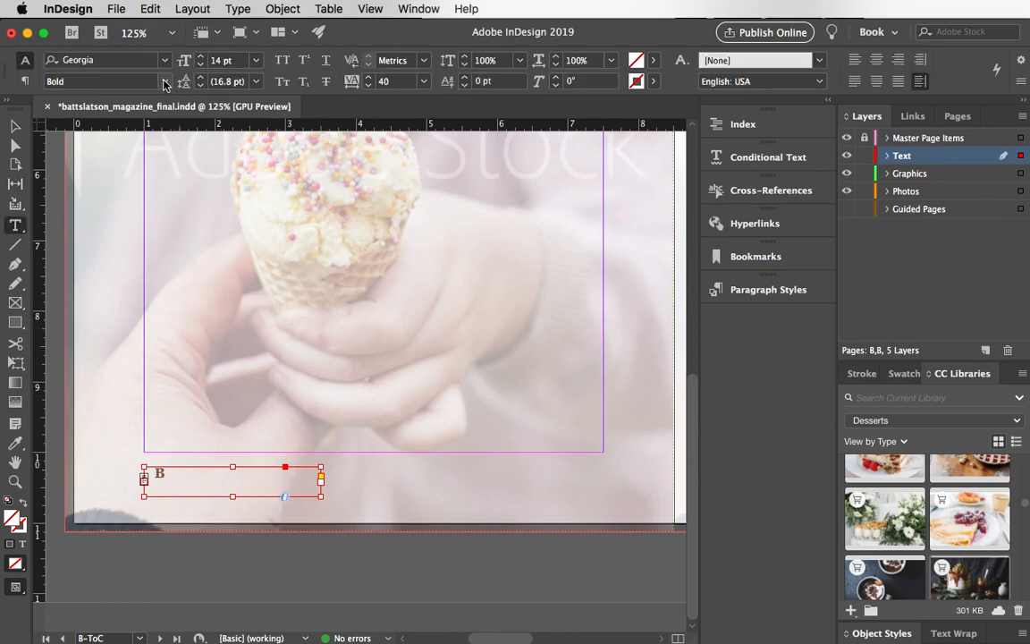
left_click(25, 80)
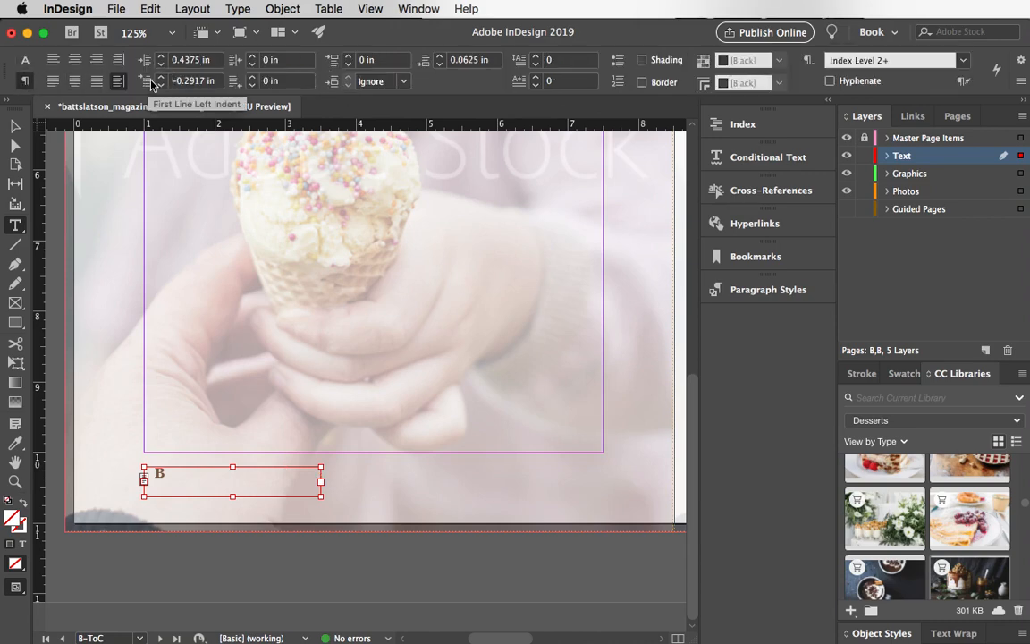
triple_click(221, 84)
type("0")
key("Tab")
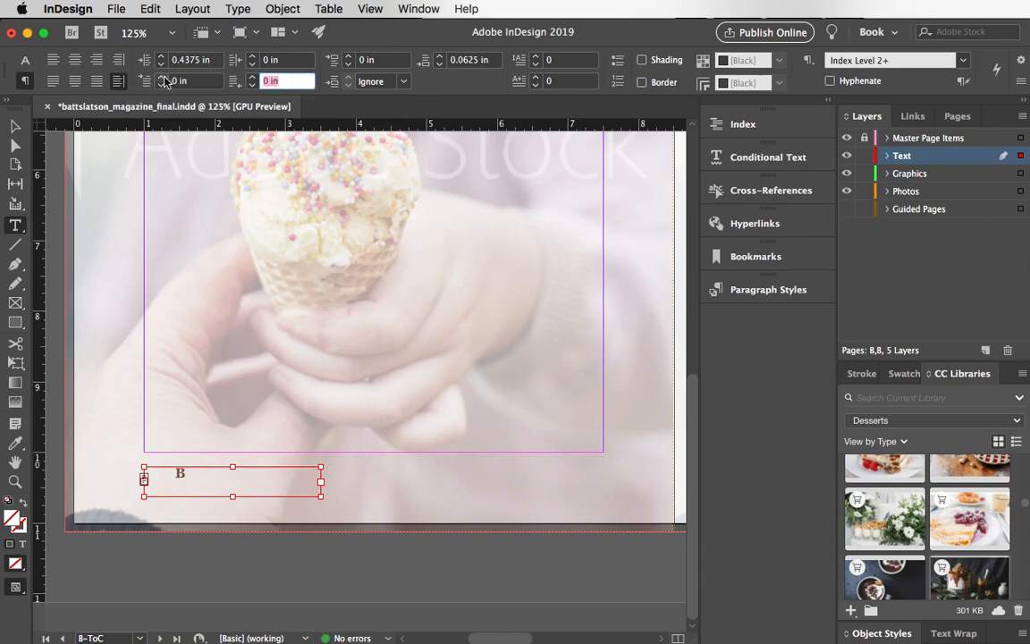
Set the left indent of the left master page's page number to 0 in and deselect its frame.
left_click(216, 61)
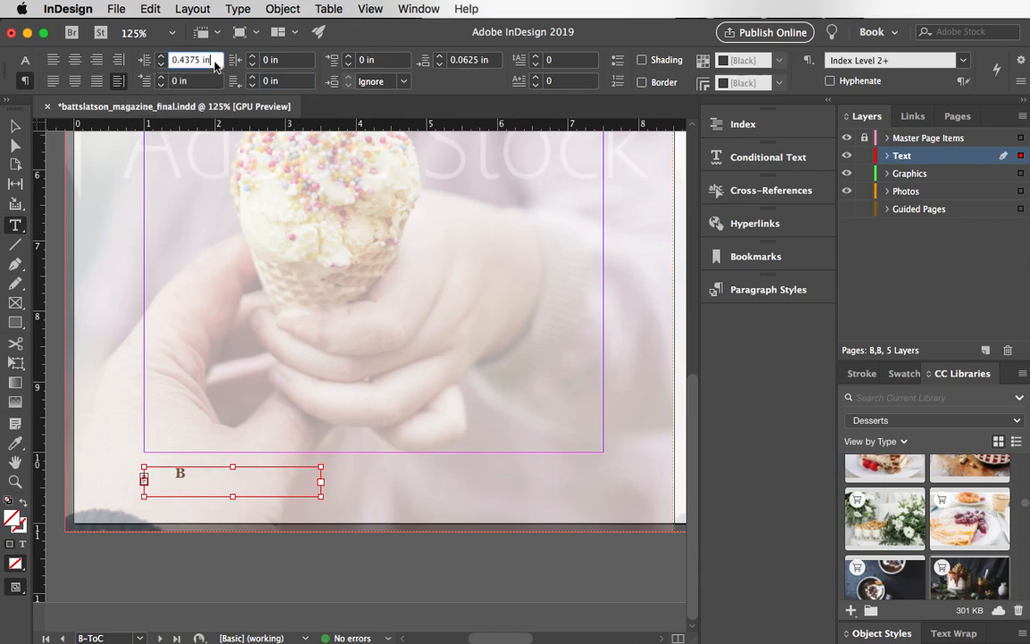
double_click(216, 61)
type("0")
left_click(198, 81)
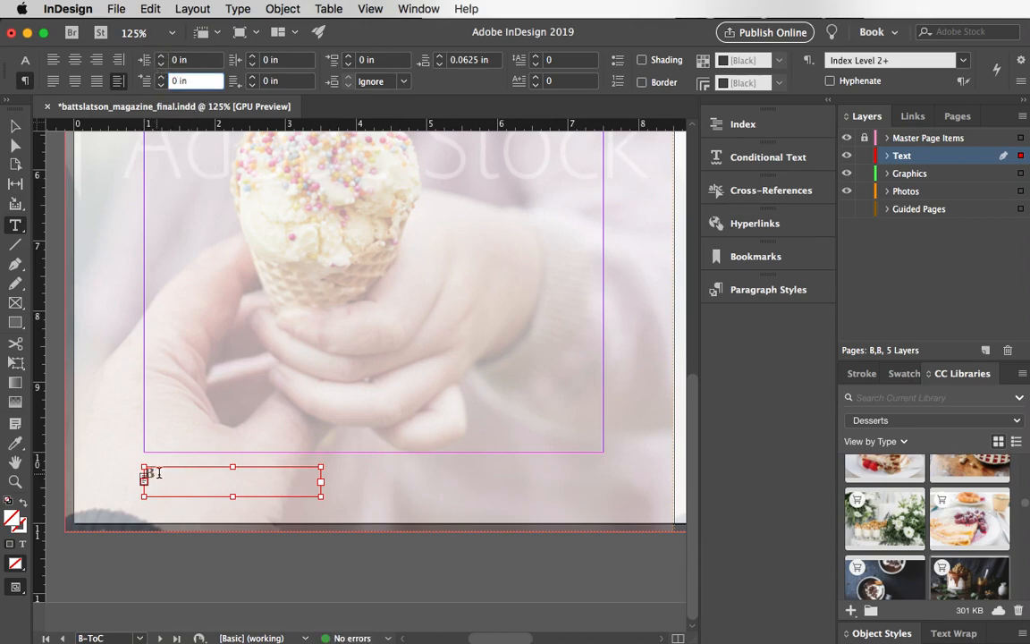
left_click(16, 126)
left_click(277, 565)
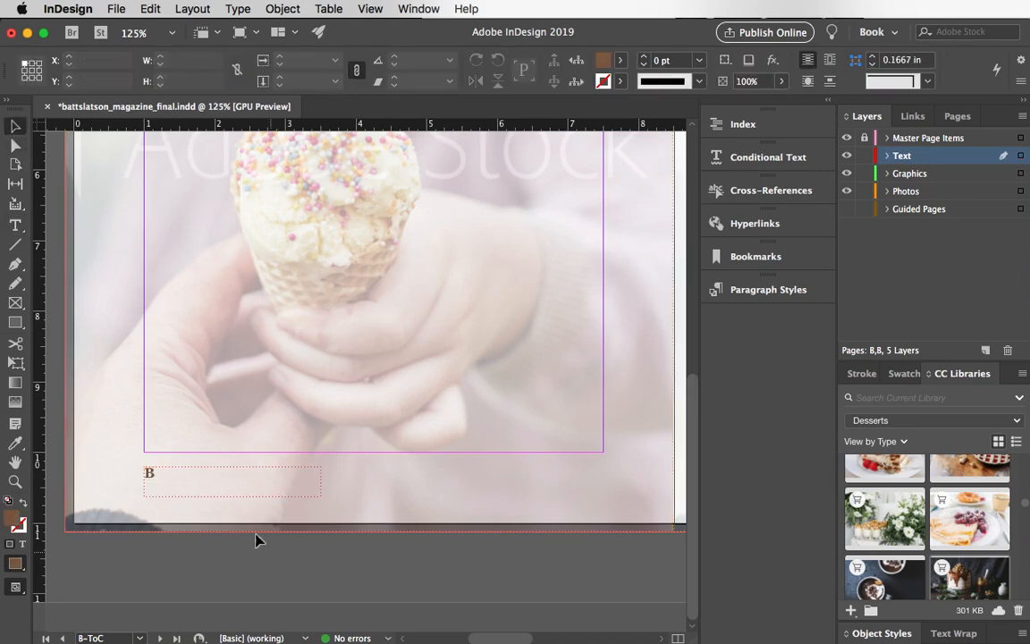
Set the first-line left indent of the right master page's page number to 0 in.
left_click(207, 483)
scroll(212, 487, "right", 10)
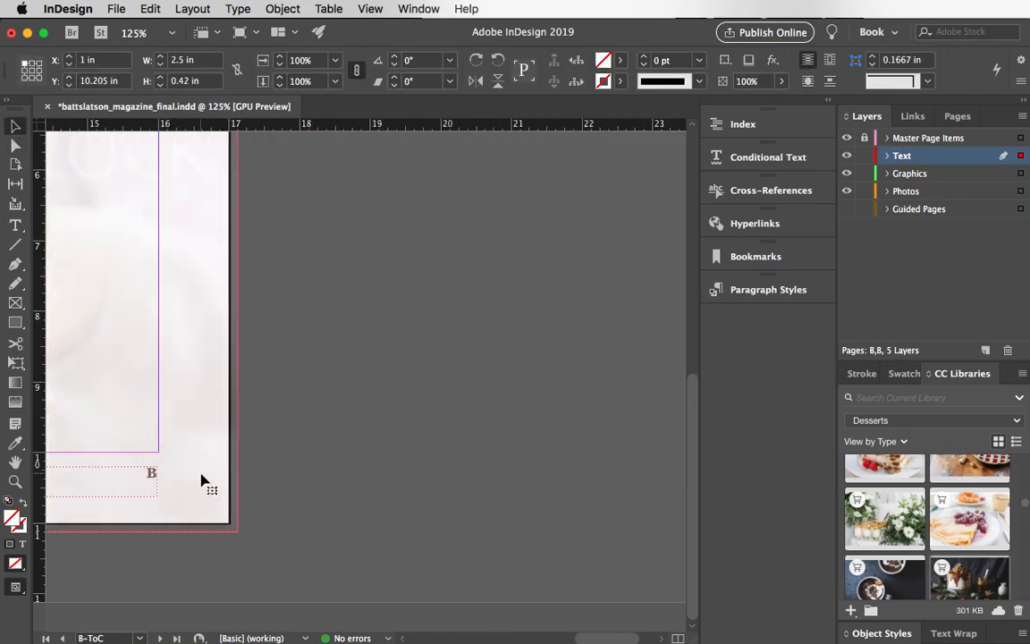
left_click(152, 468)
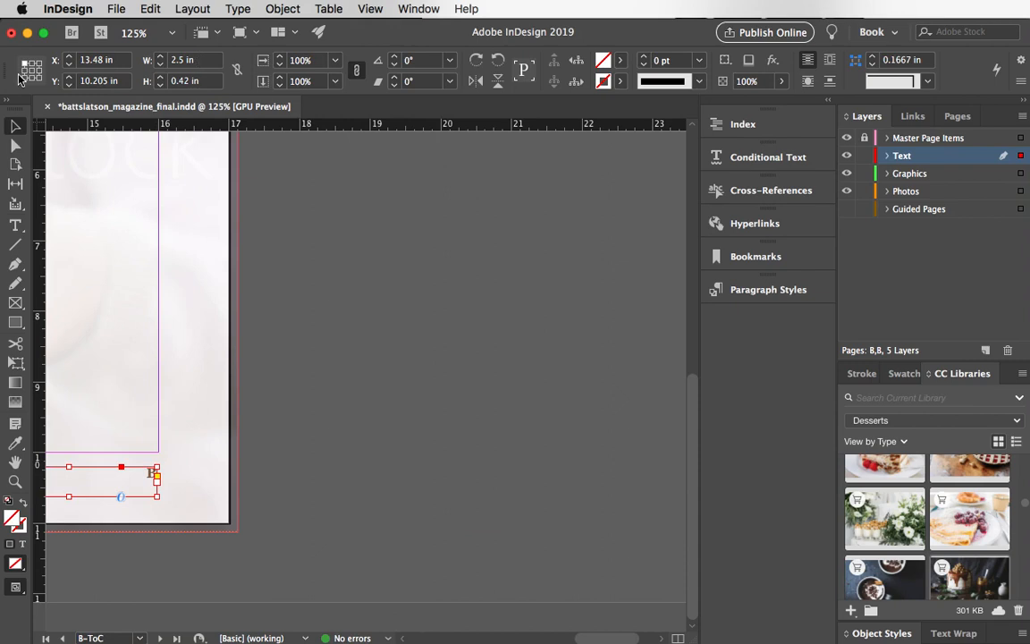
left_click(16, 225)
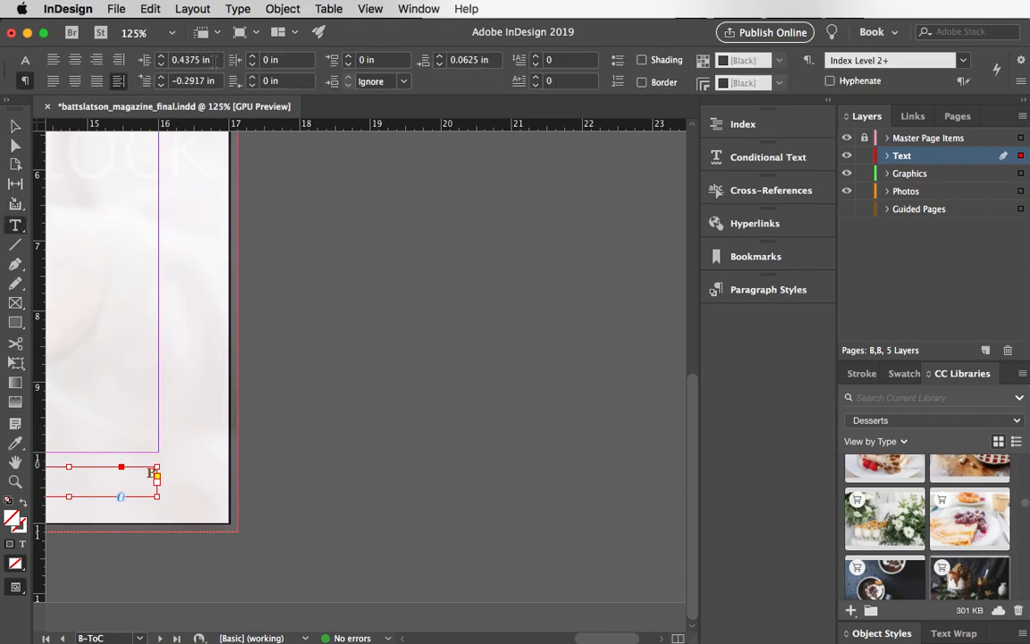
left_click(215, 60)
type("0")
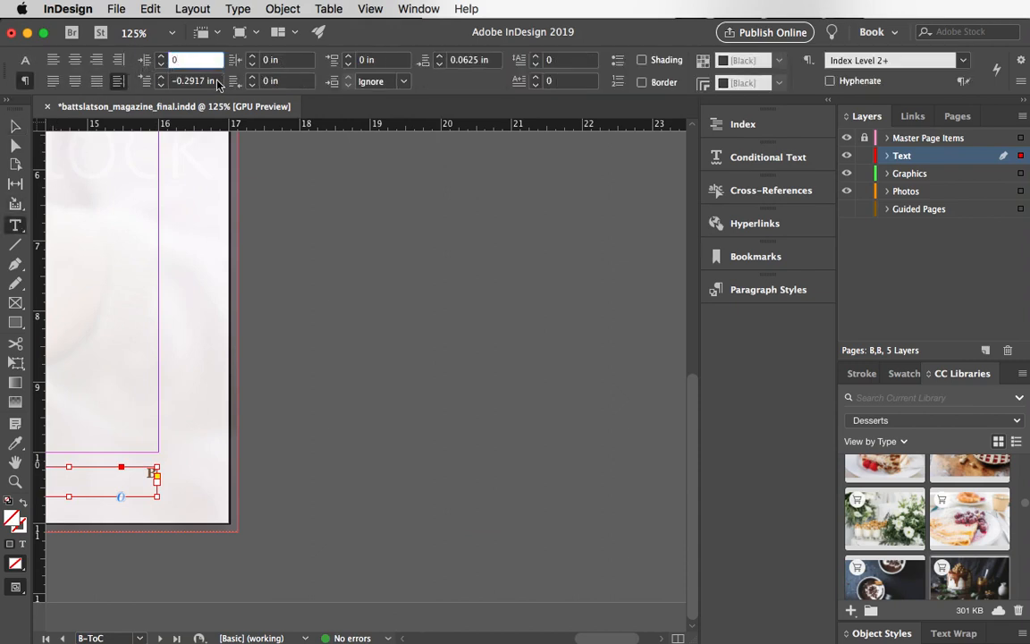
key("Return")
left_click(658, 361)
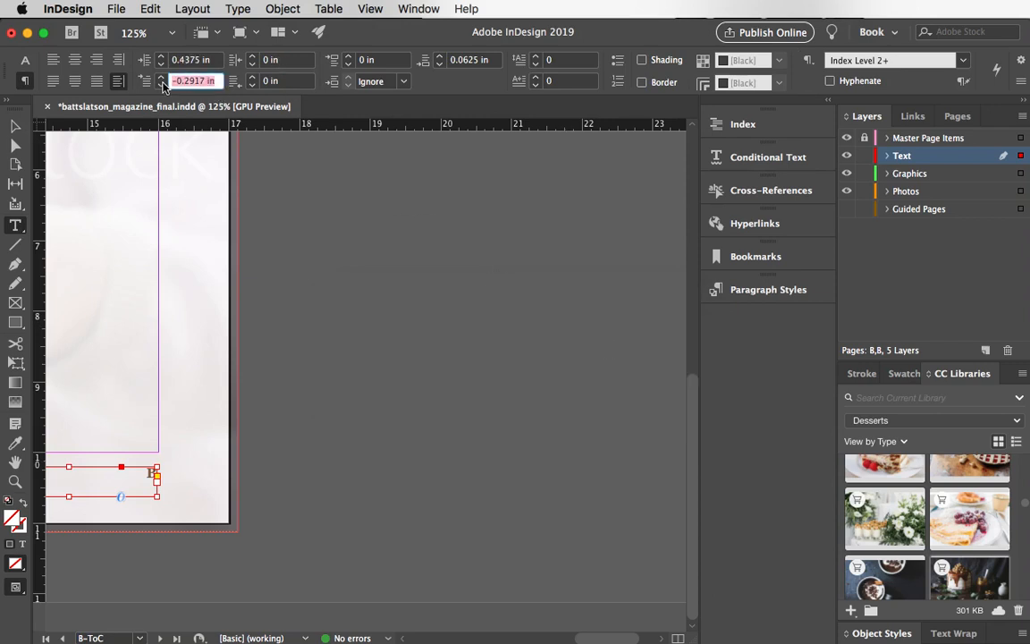
type("0")
key("Tab")
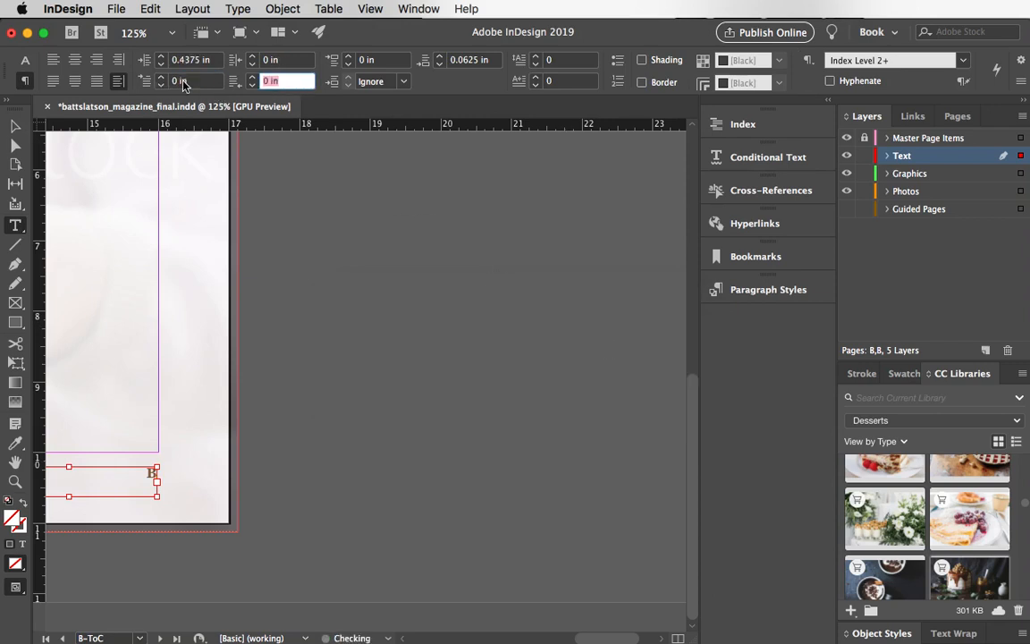
Set the left indent of the right master page's page number to 0 in and deselect its frame.
left_click(182, 60)
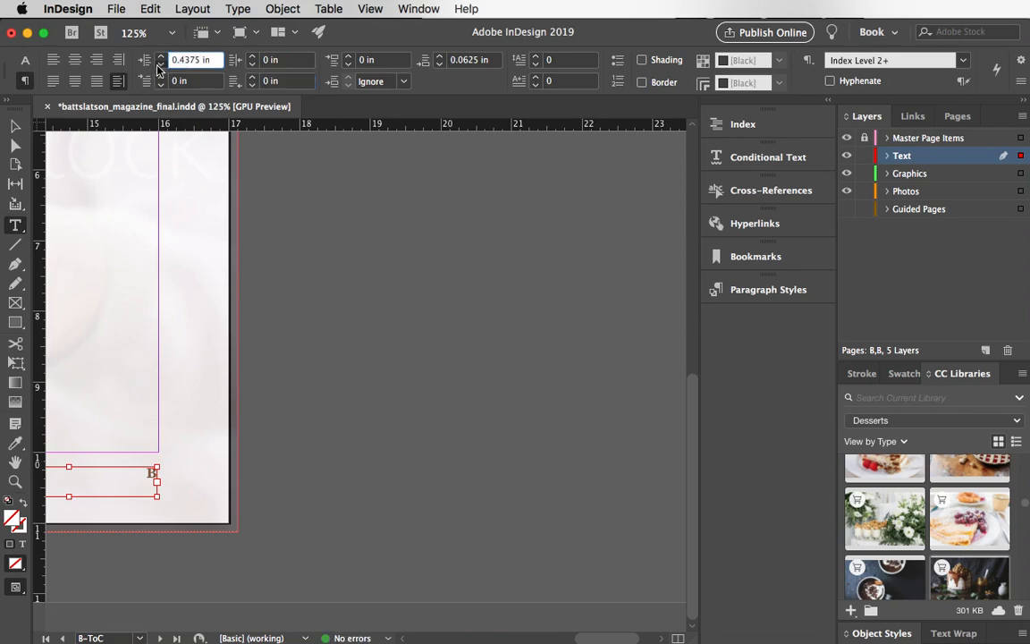
left_click(160, 67)
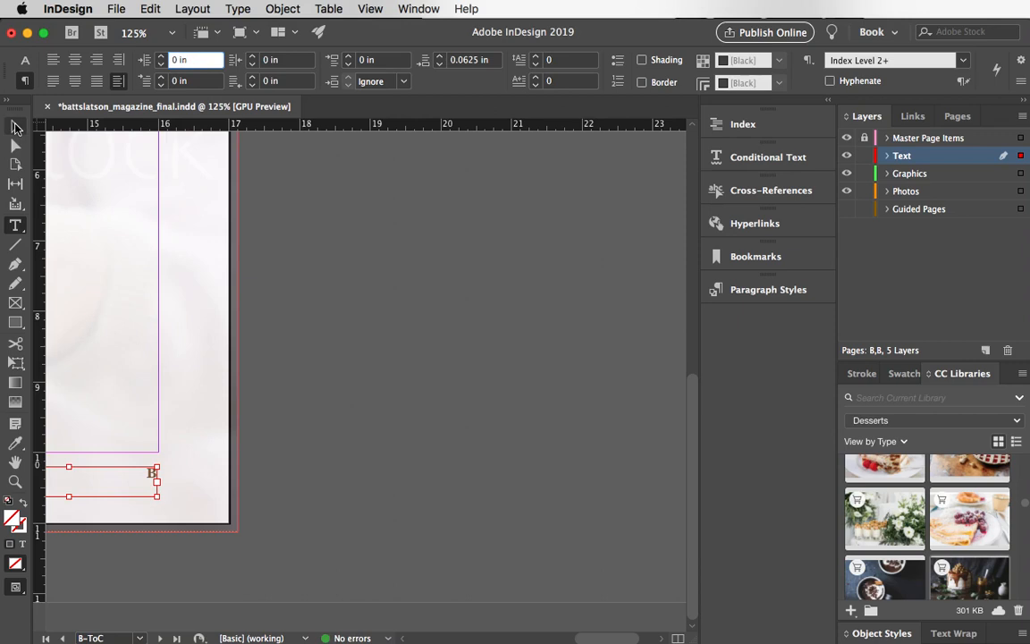
left_click(15, 126)
left_click(262, 202)
Compare the page-number placement at the outer margins of both pages on the B-ToC master spread.
scroll(221, 254, "left", 10)
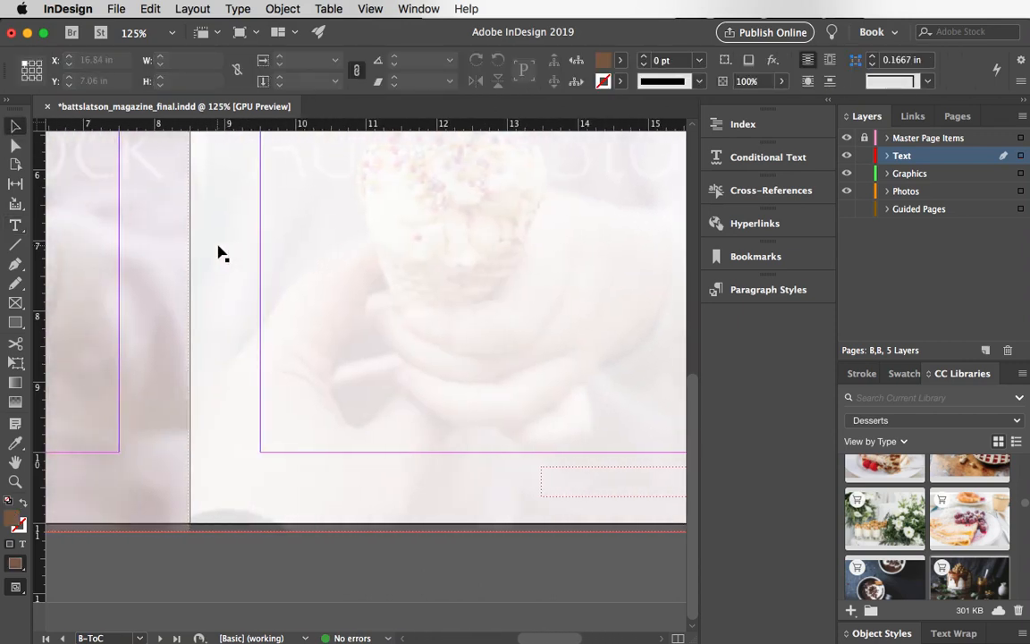
key("super+0")
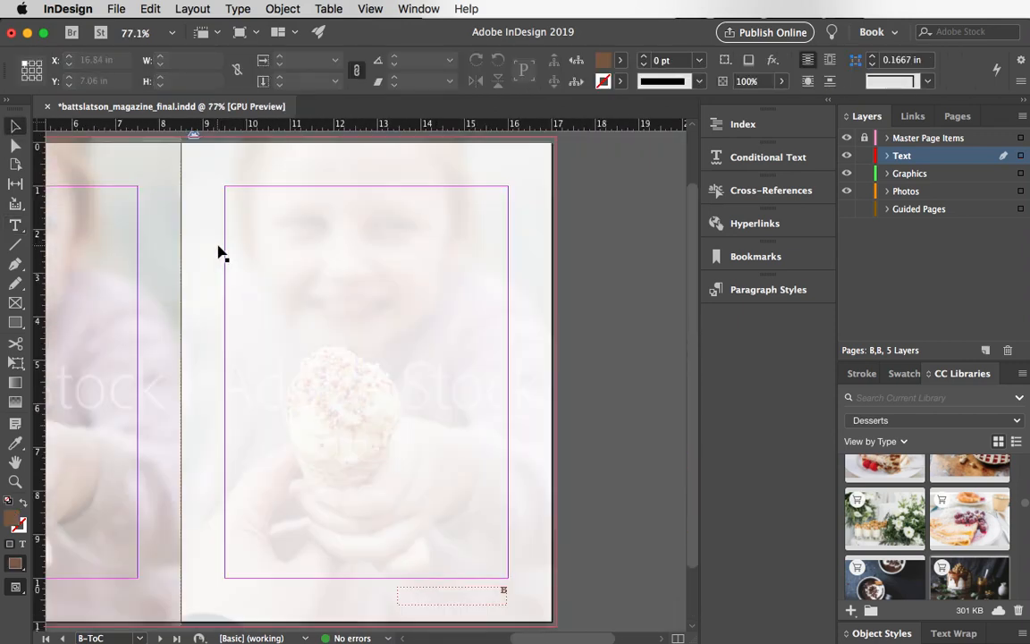
scroll(222, 254, "left", 5)
scroll(222, 254, "down", 2)
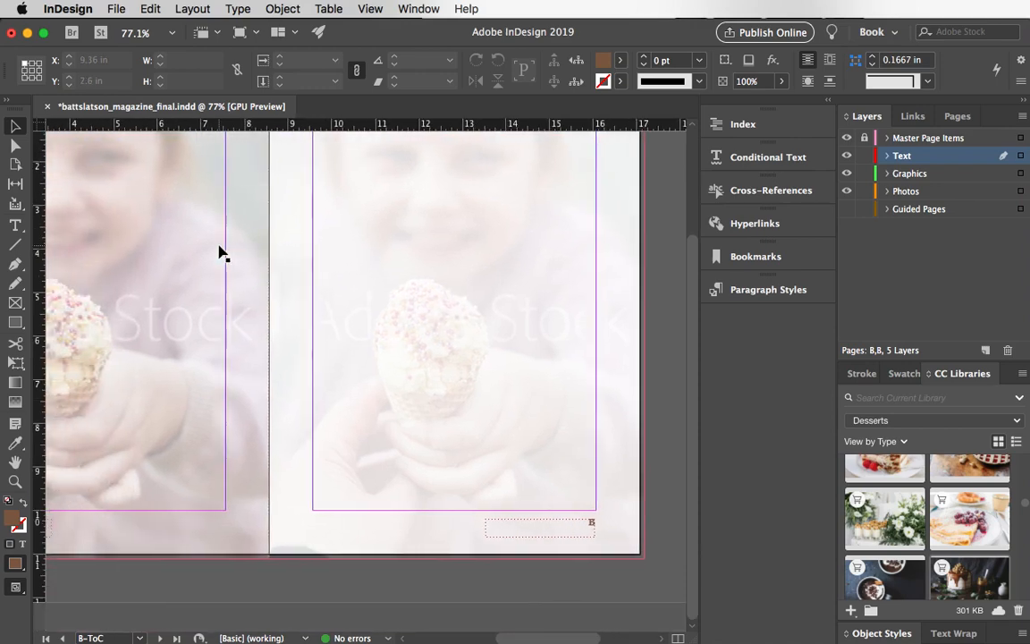
scroll(221, 254, "left", 3)
scroll(221, 254, "right", 5)
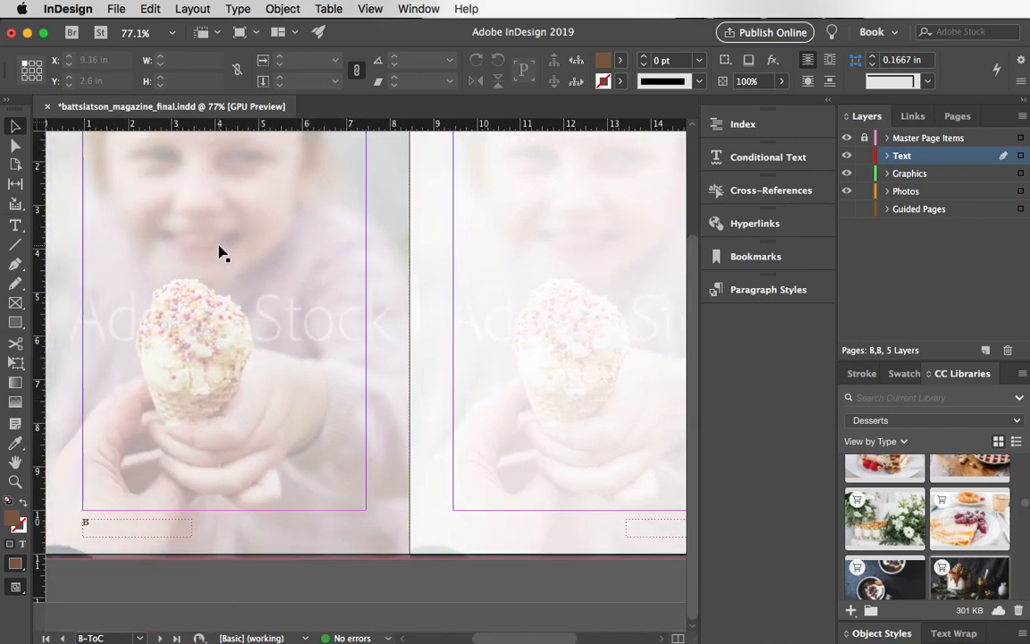
scroll(168, 345, "up", 1)
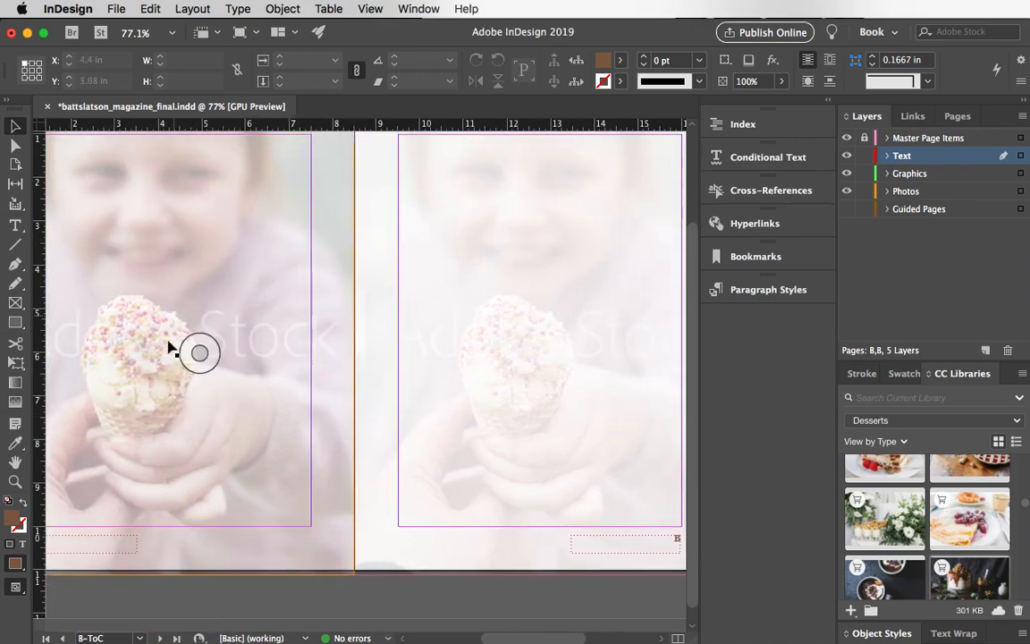
scroll(140, 488, "right", 3)
scroll(140, 490, "right", 1)
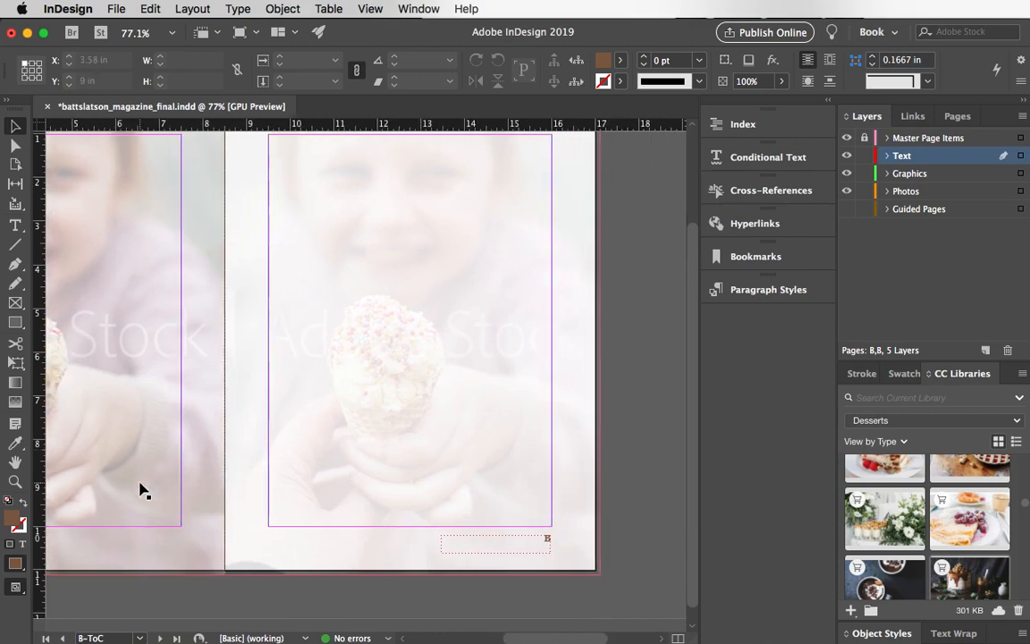
scroll(140, 489, "down", 1)
scroll(140, 490, "left", 6)
scroll(140, 489, "right", 5)
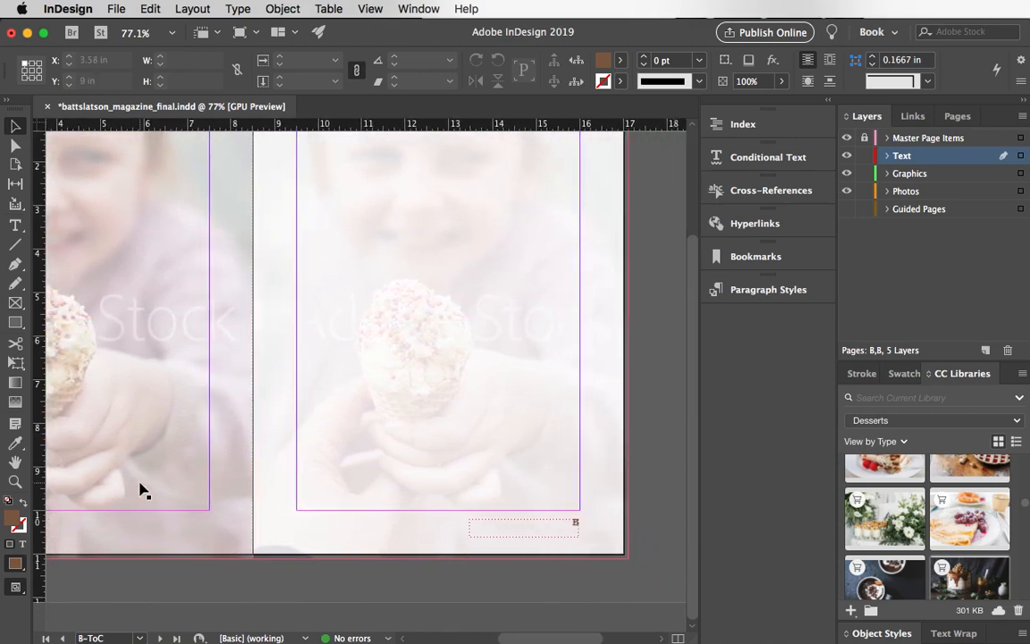
scroll(140, 489, "left", 3)
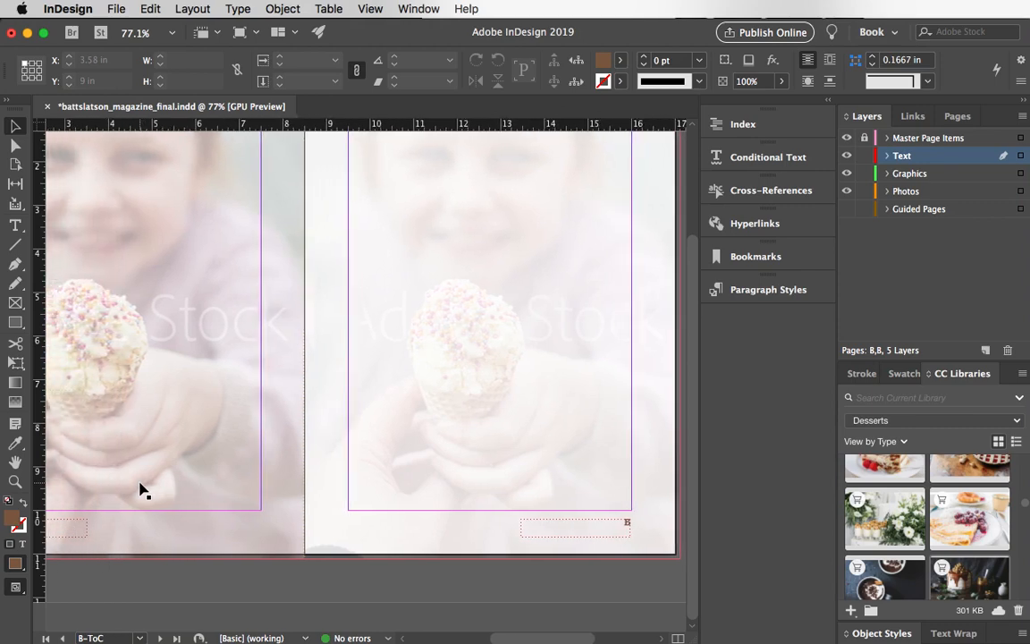
Copy both page-number frames of the B-ToC master and show the full master list in a floating Pages panel.
left_click(73, 539)
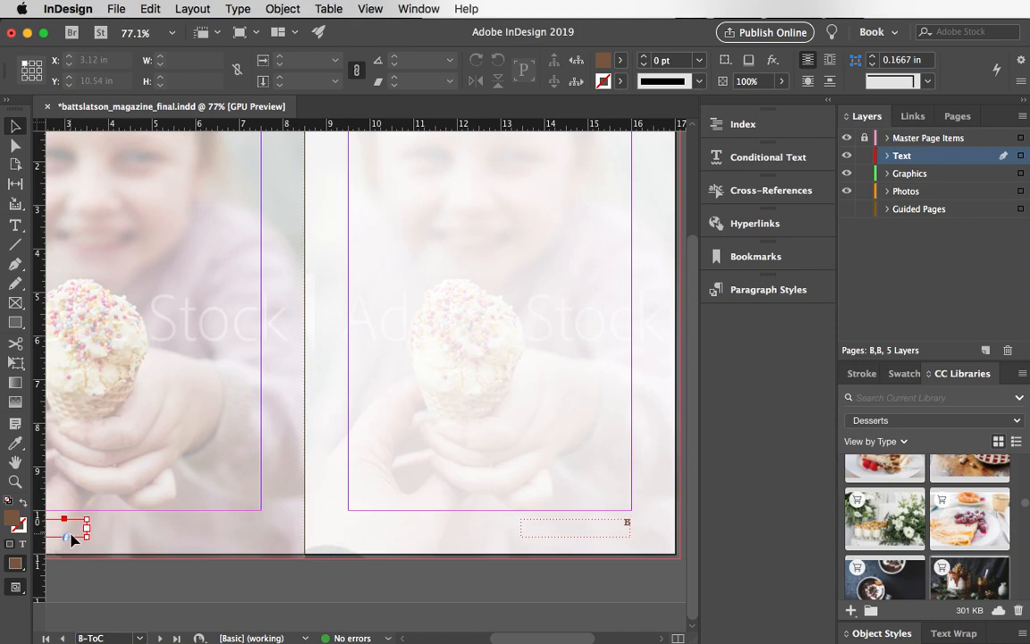
left_click(547, 538, "shift")
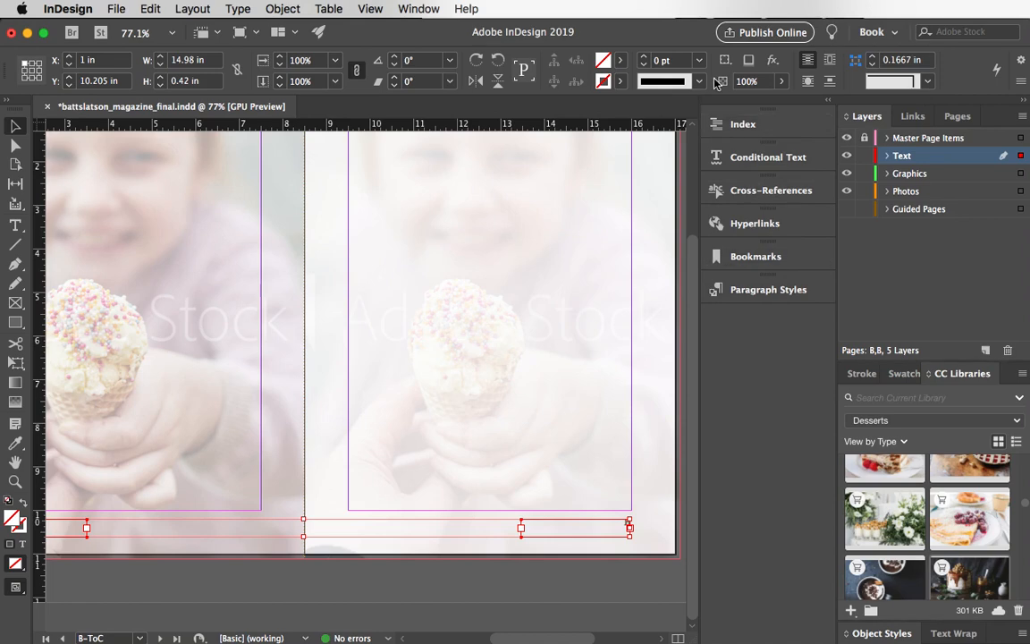
left_click(403, 7)
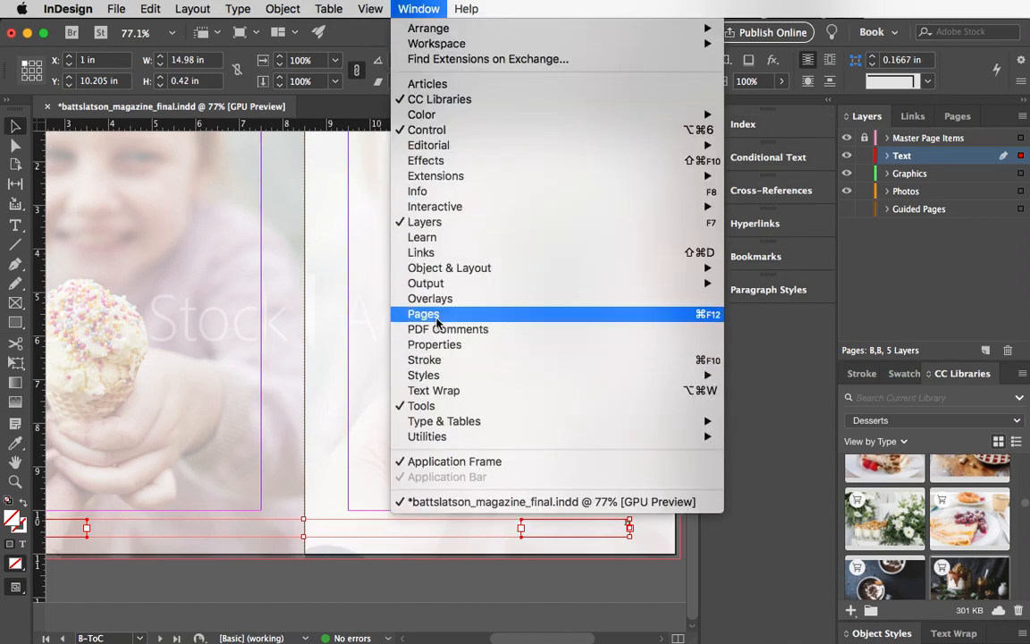
left_click(437, 319)
left_click(881, 170)
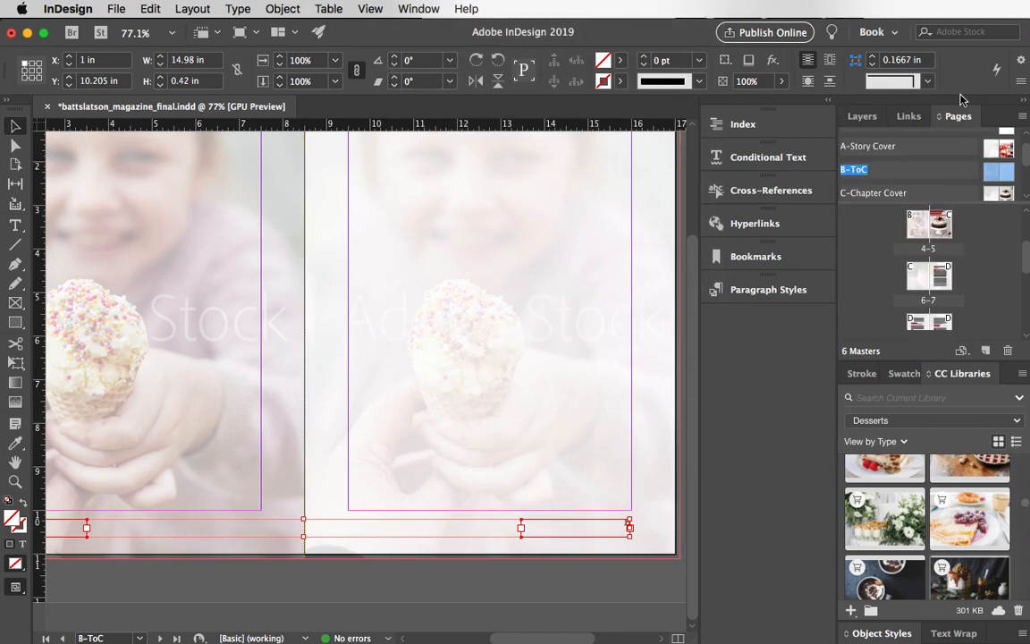
left_click_drag(964, 121, 636, 159)
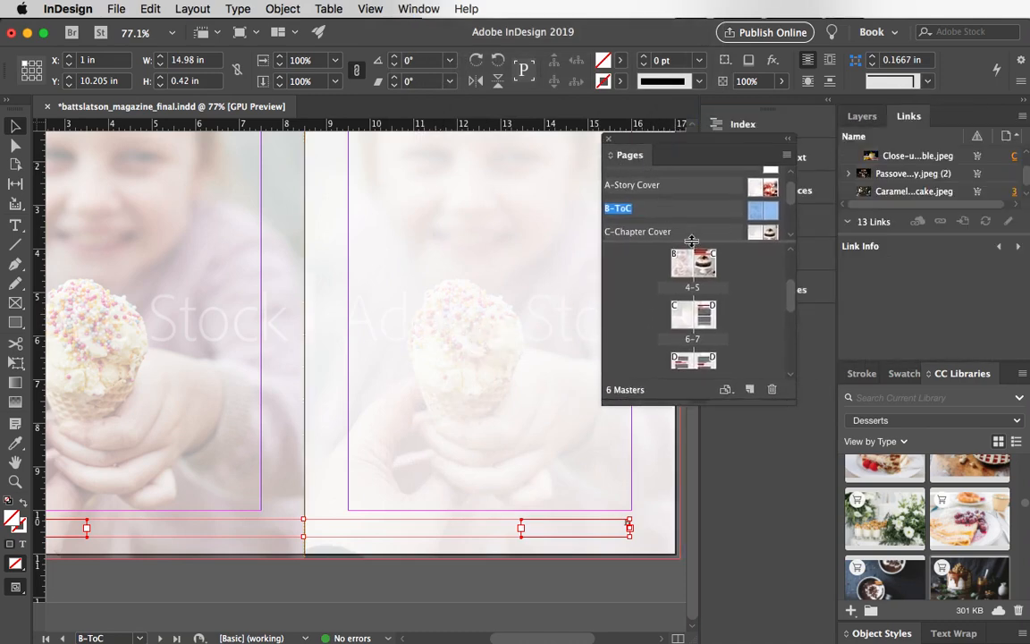
left_click_drag(690, 242, 692, 366)
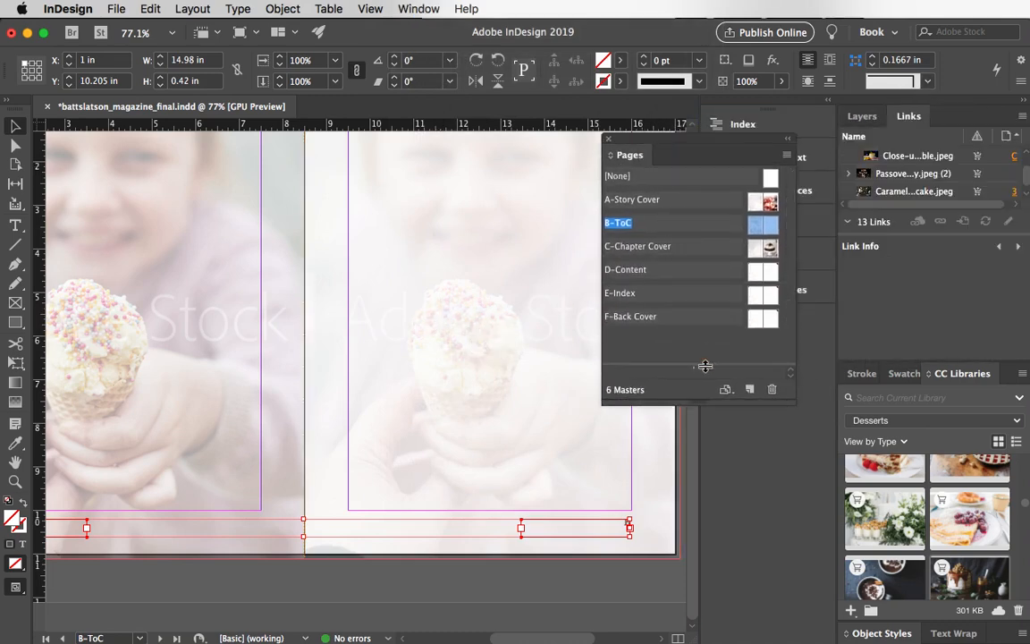
Open the C-Chapter Cover master spread and paste the two page-number frames in place.
double_click(758, 250)
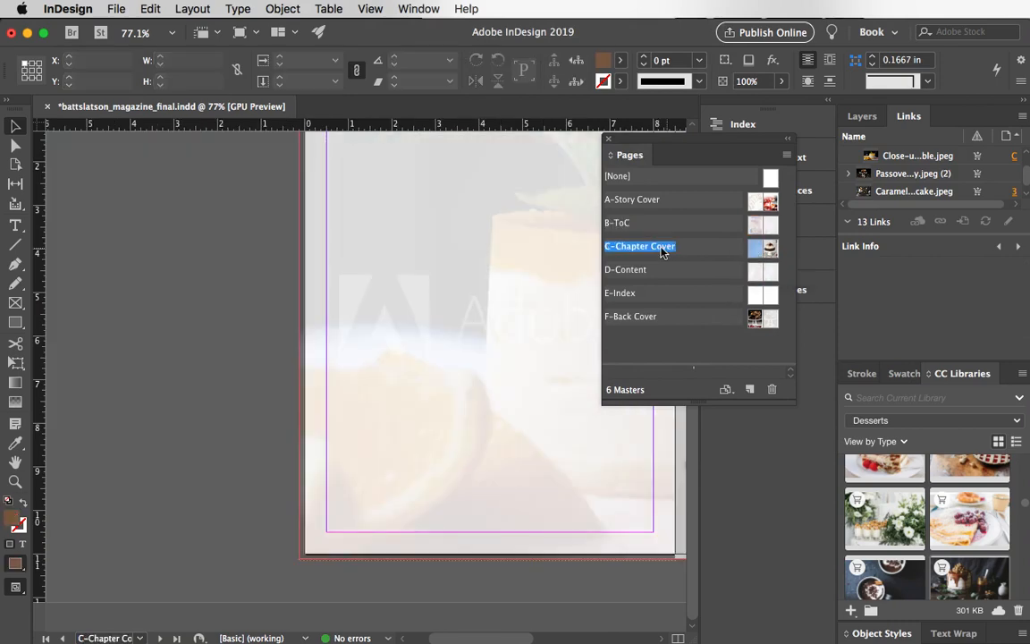
left_click(147, 9)
left_click(179, 144)
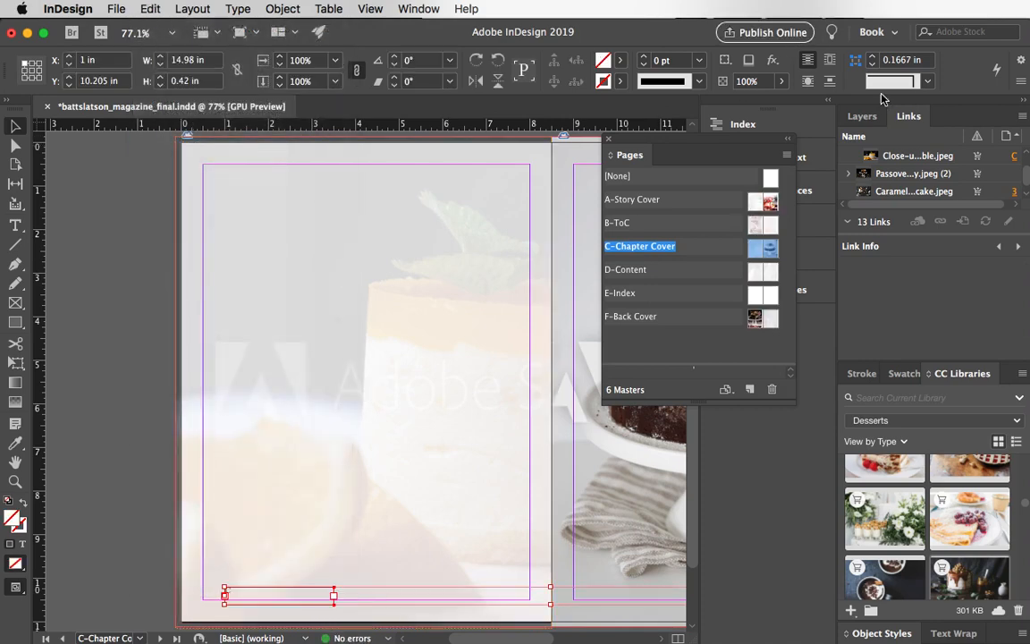
left_click(868, 119)
left_click(909, 118)
scroll(336, 286, "down", 3)
scroll(336, 286, "right", 5)
scroll(335, 285, "right", 5)
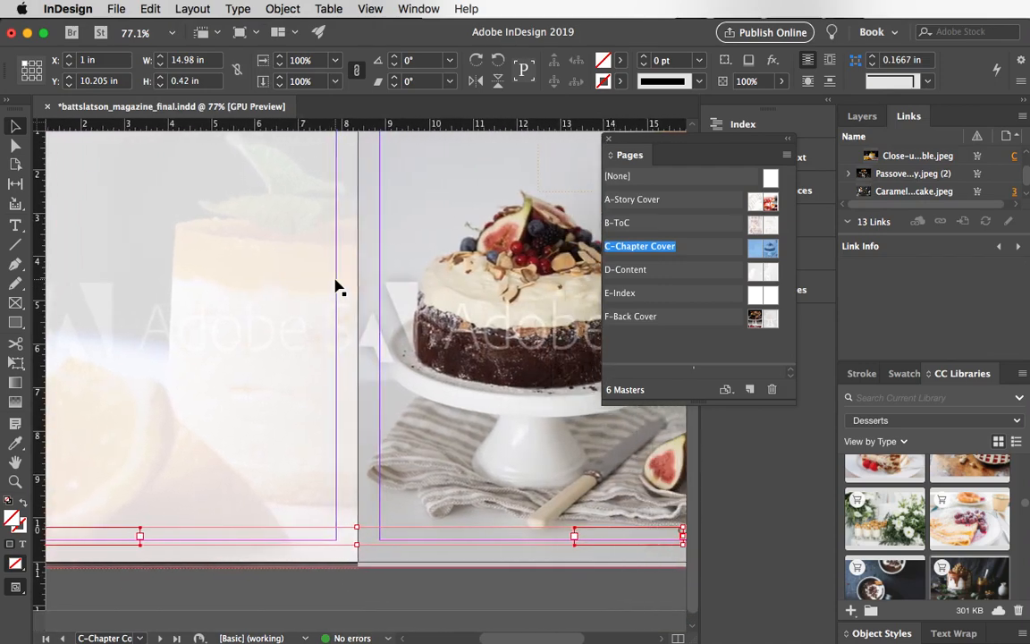
scroll(338, 286, "left", 5)
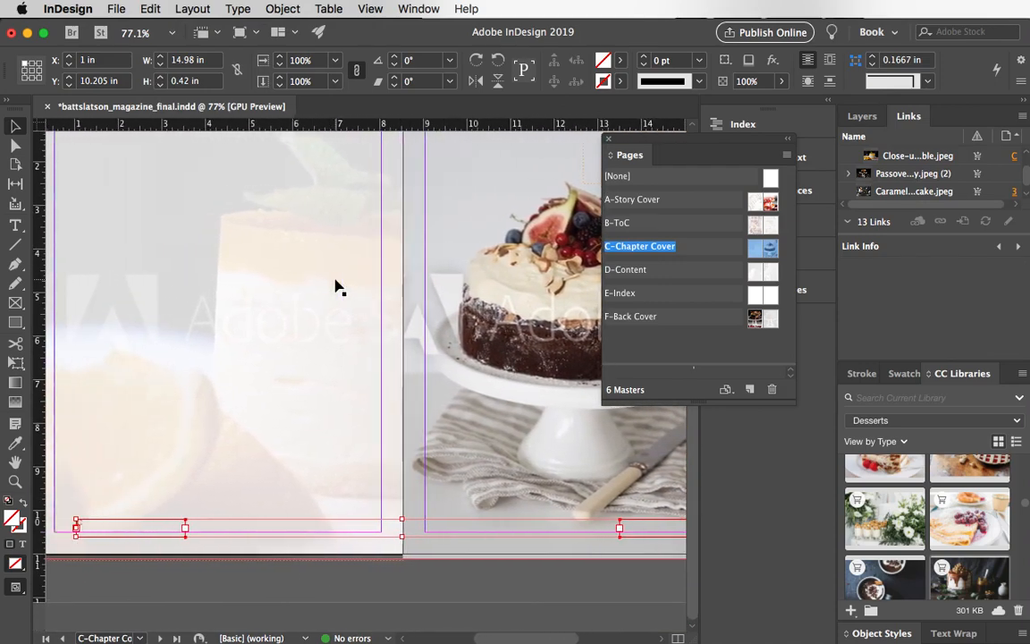
Try nudging both pasted page-number frames together up to about Y 10.07 in.
left_click(320, 275)
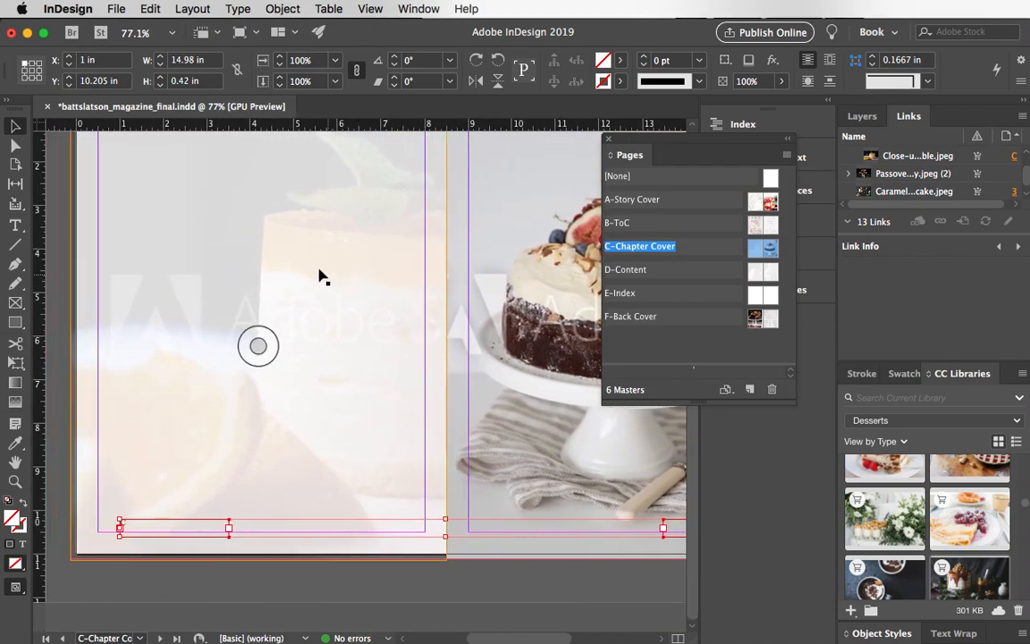
key("Down")
key("Down")
key("Down")
key("Down")
key("Down")
key("Down")
key("Down")
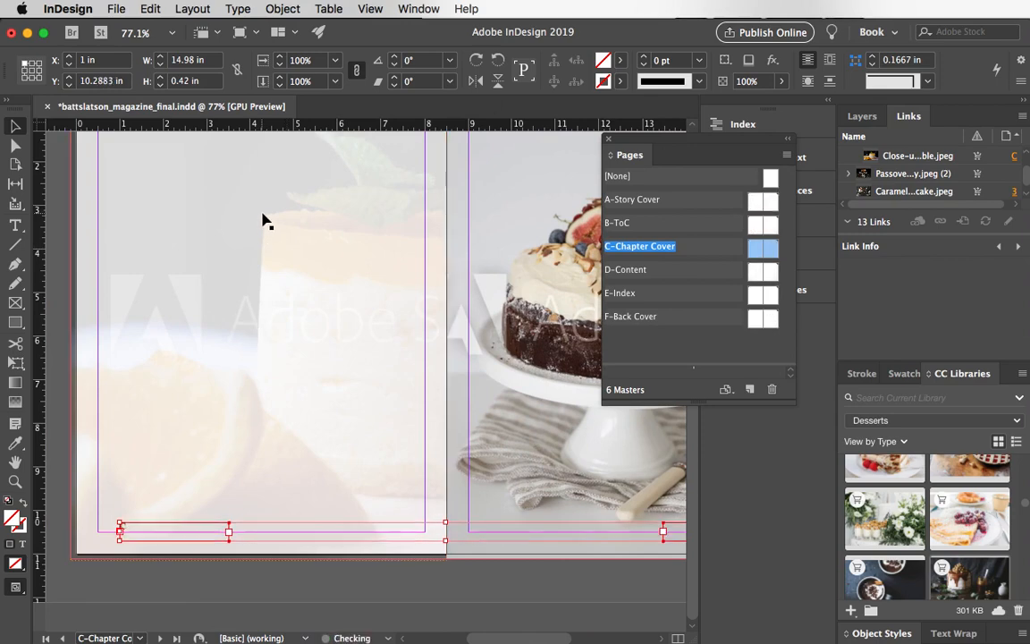
key("Up")
key("Up")
key("Up")
key("Up")
key("Up")
key("Up")
key("Up")
key("Up")
key("Up")
key("Up")
key("Up")
key("Up")
key("Up")
key("Up")
key("Up")
key("Up")
key("Up")
key("Up")
key("Left")
key("Left")
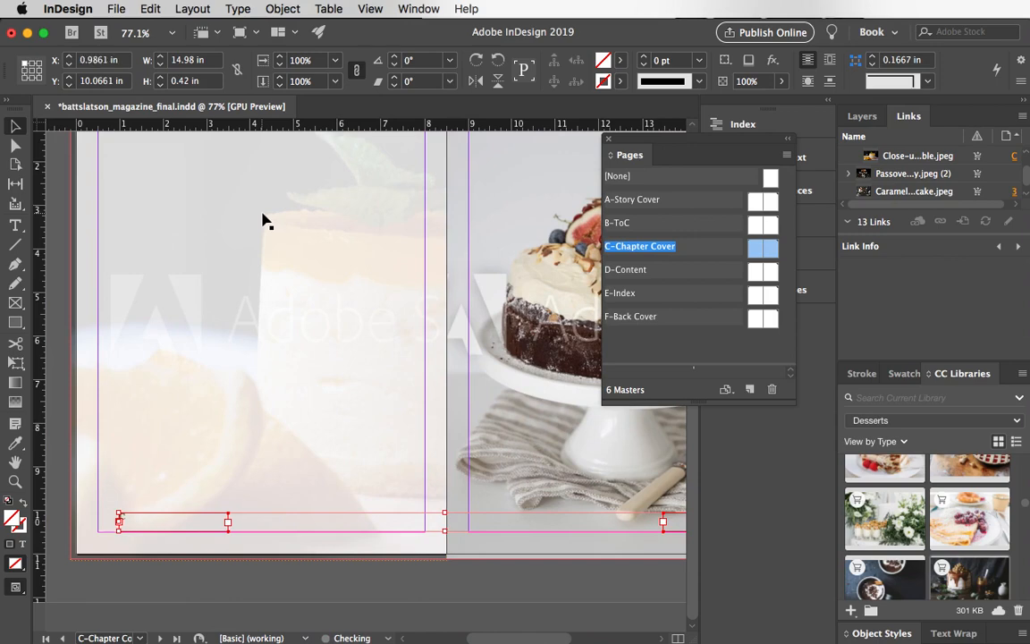
Move the left page's page-number frame just below the lower margin, to about X 0.52 in, Y 10.55 in.
left_click(134, 293)
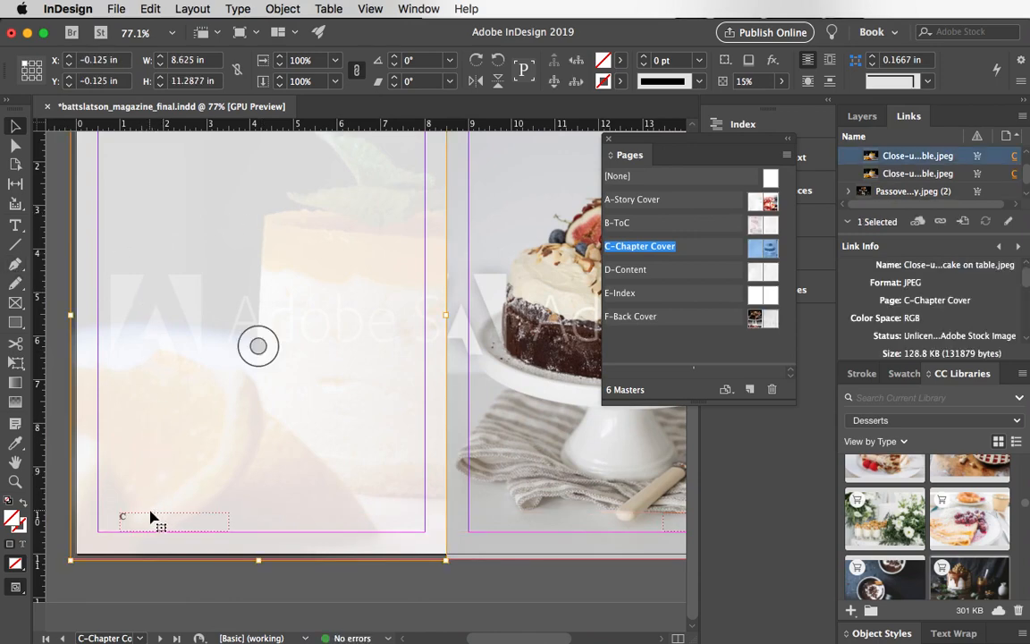
left_click(117, 529)
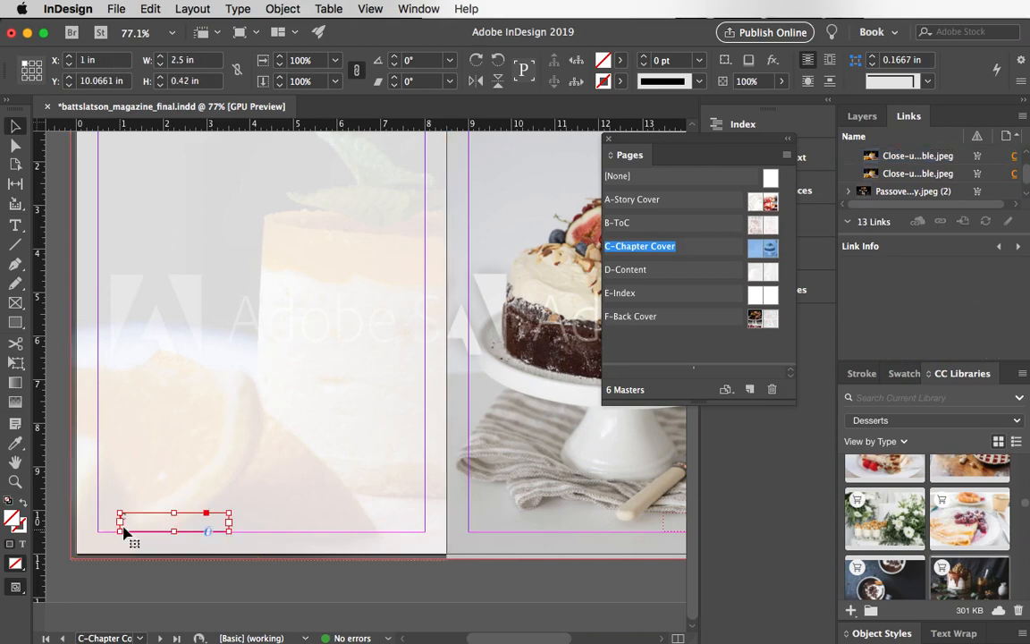
left_click_drag(160, 518, 140, 541)
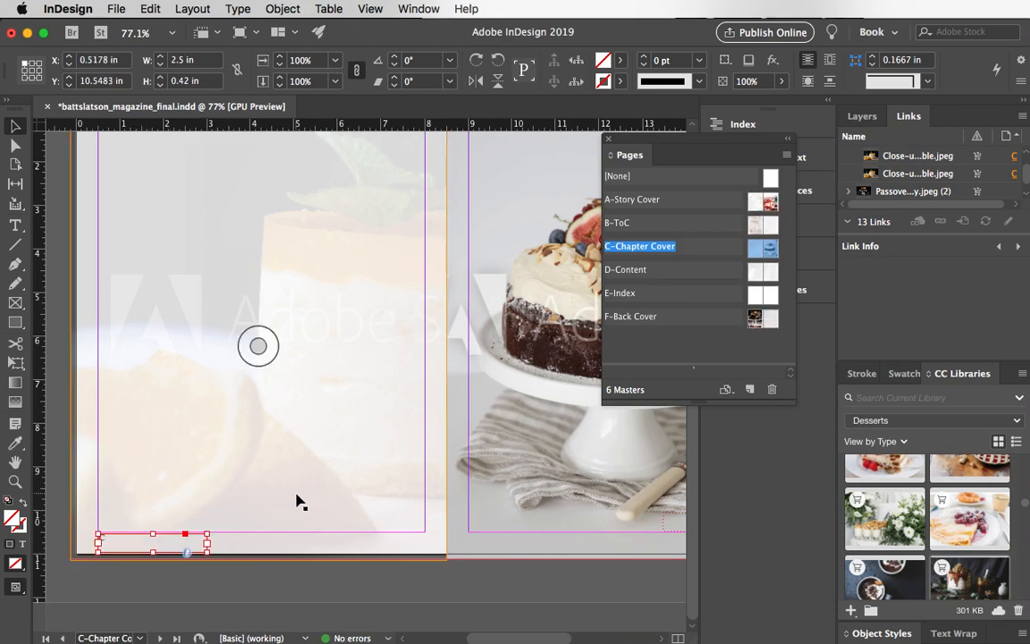
Move the right page's page-number frame to the lower outer margin corner, at about X 13.99 in, Y 10.51 in.
scroll(298, 502, "right", 10)
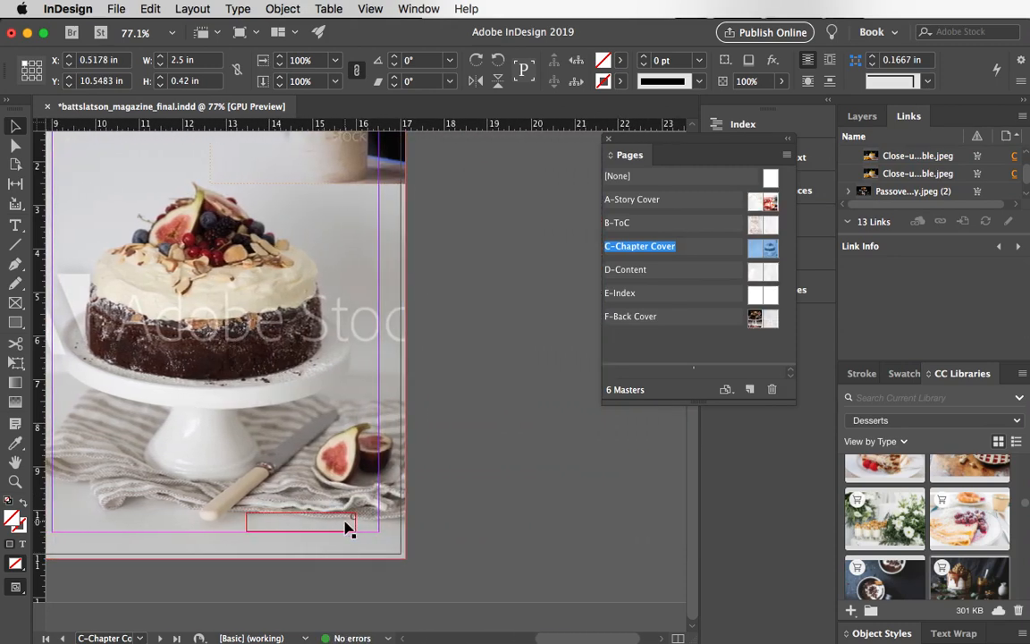
left_click_drag(331, 519, 347, 542)
scroll(143, 517, "left", 5)
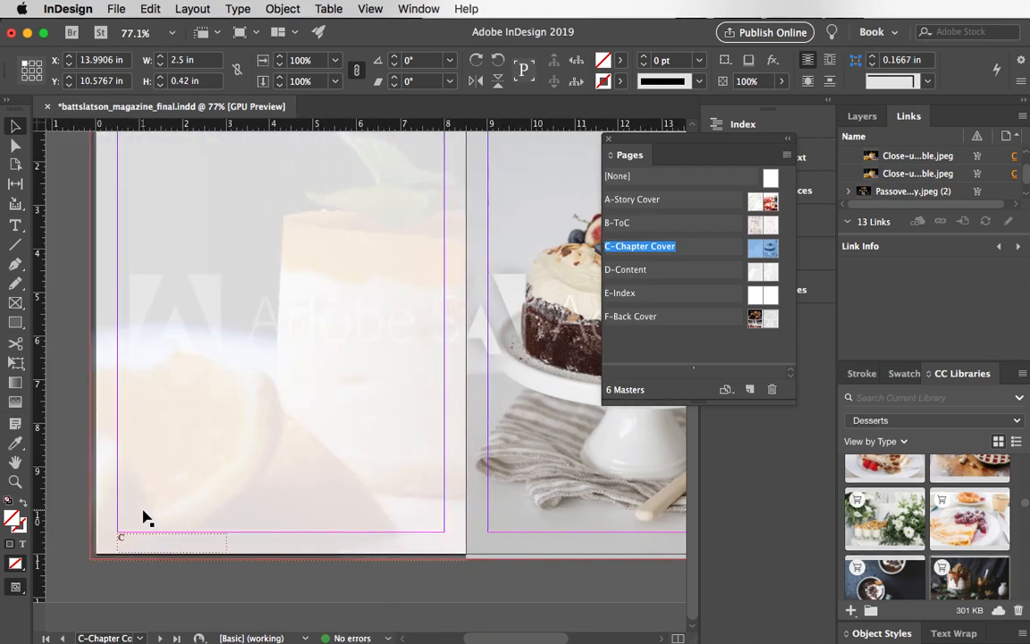
scroll(143, 517, "right", 5)
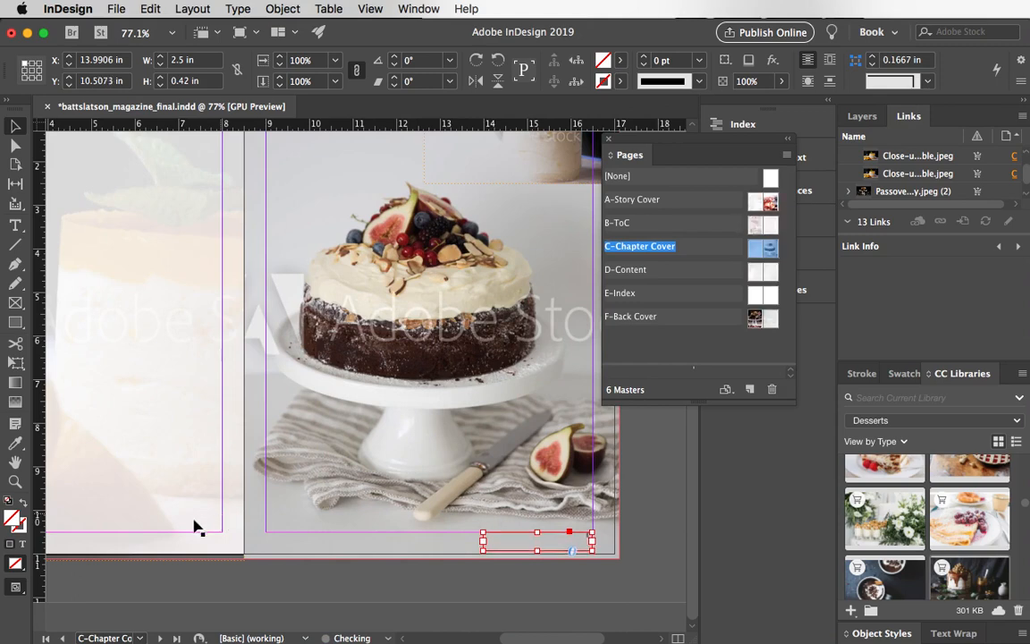
scroll(179, 536, "left", 6)
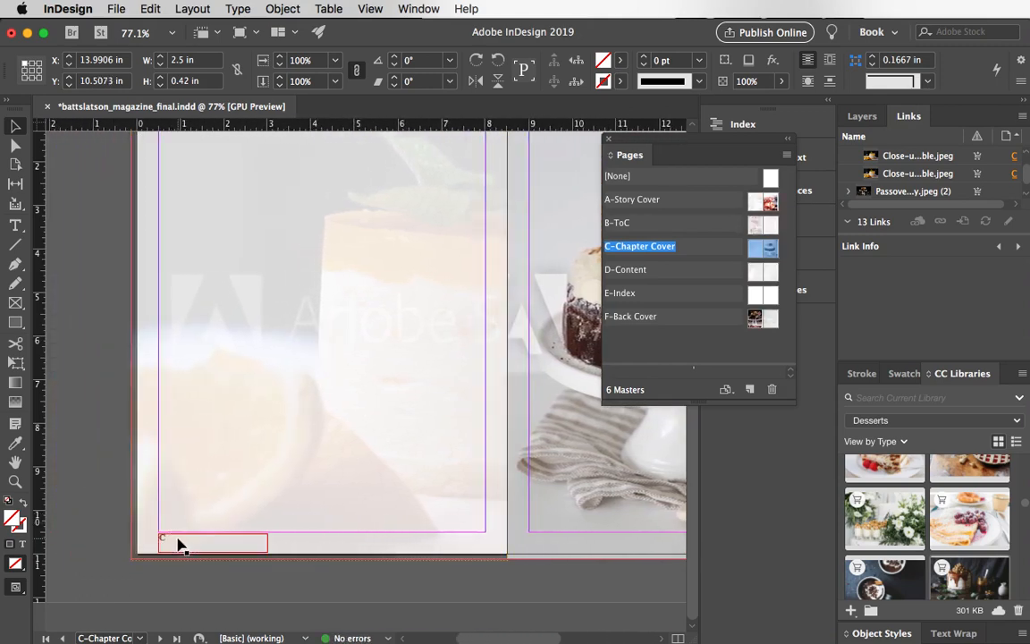
Select both page-number frames on the C-Chapter Cover master and align their bottom edges.
left_click(179, 543)
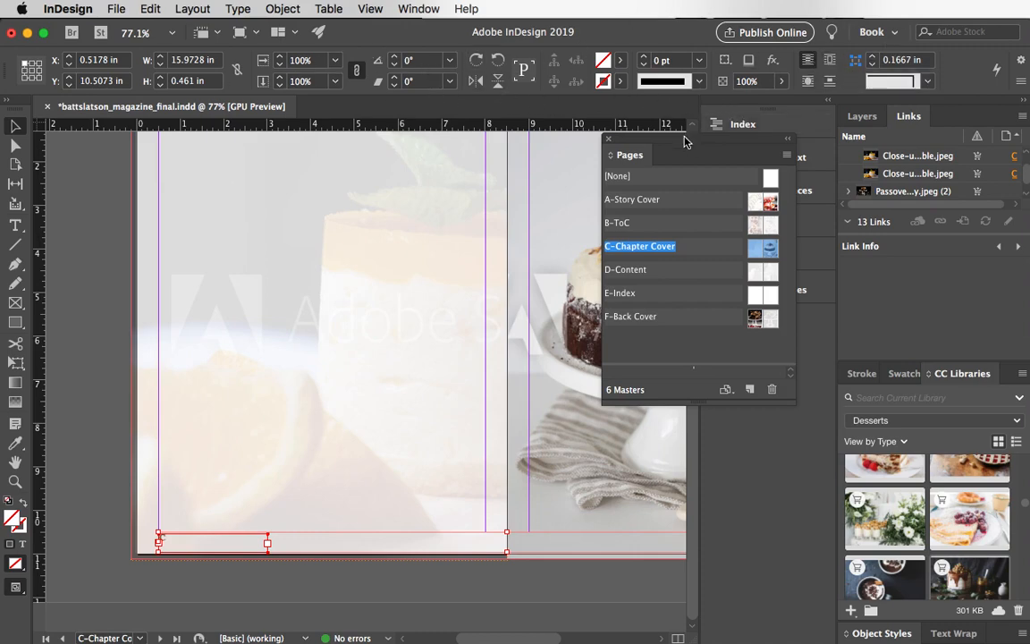
left_click_drag(684, 142, 647, 327)
left_click(418, 9)
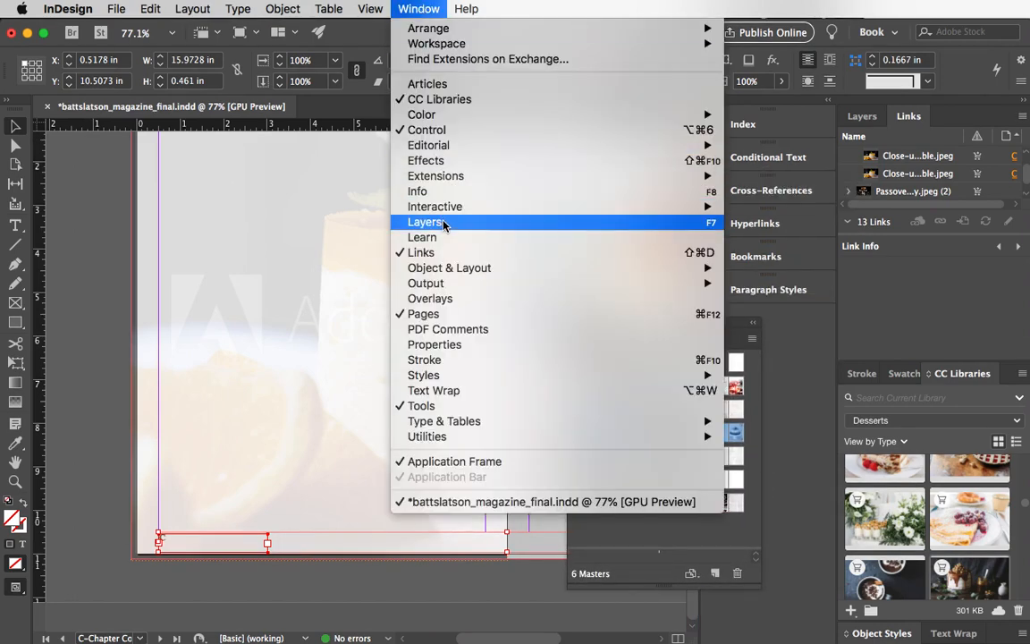
mouse_move(449, 274)
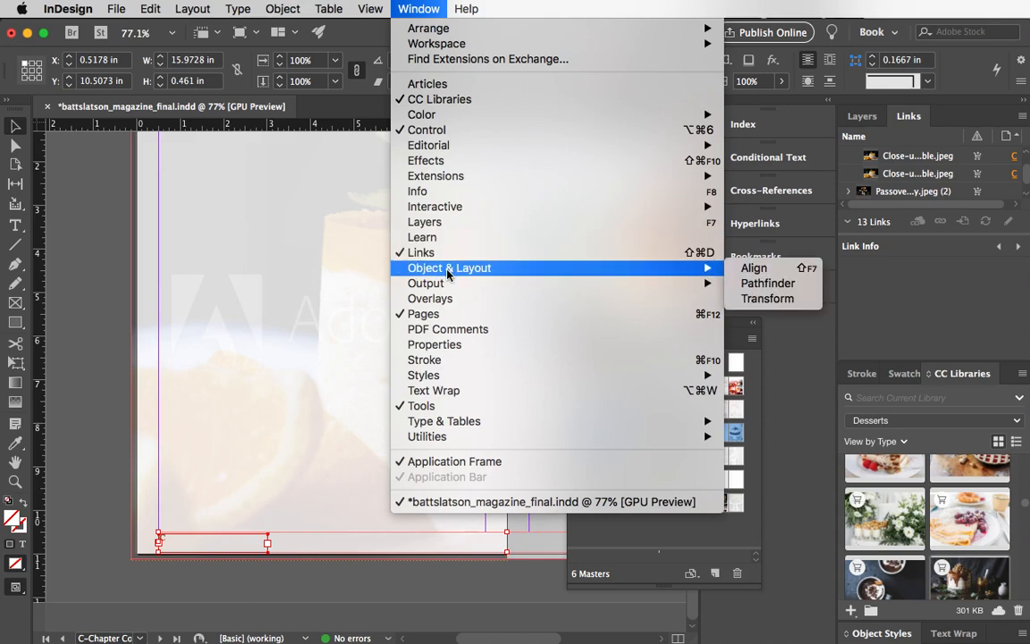
left_click(756, 270)
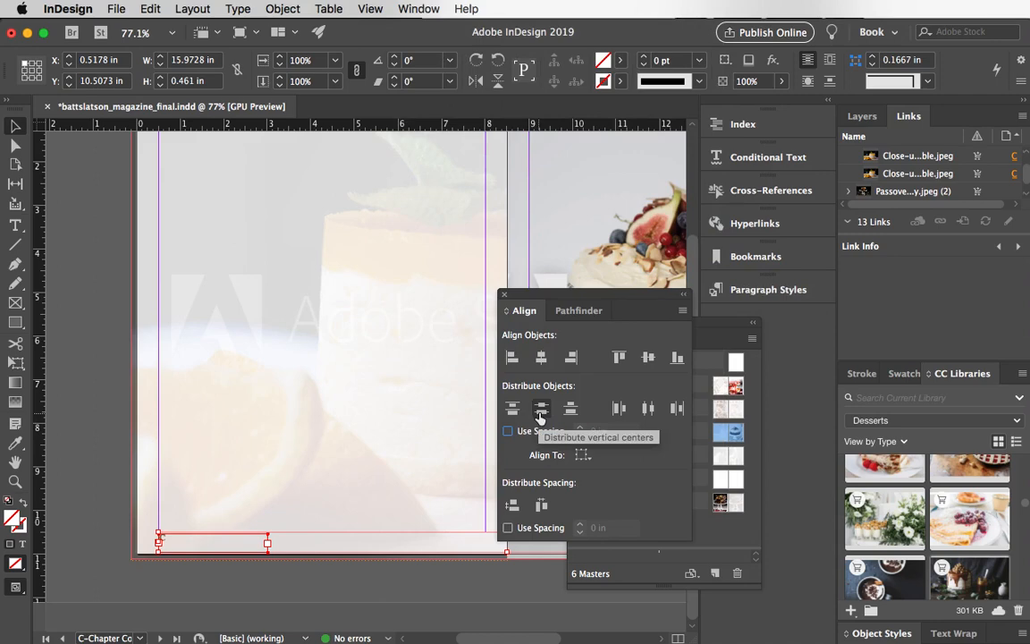
left_click(676, 358)
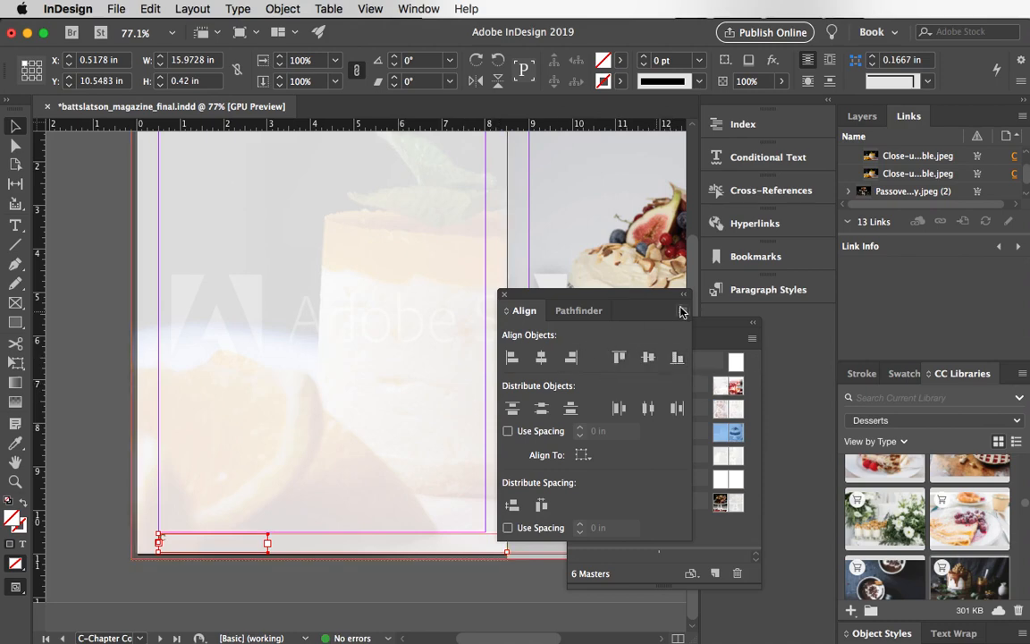
Examine the aligned page-number frames on both pages of the C-Chapter Cover master, with the Align controls moved off the spread.
left_click_drag(640, 298, 930, 306)
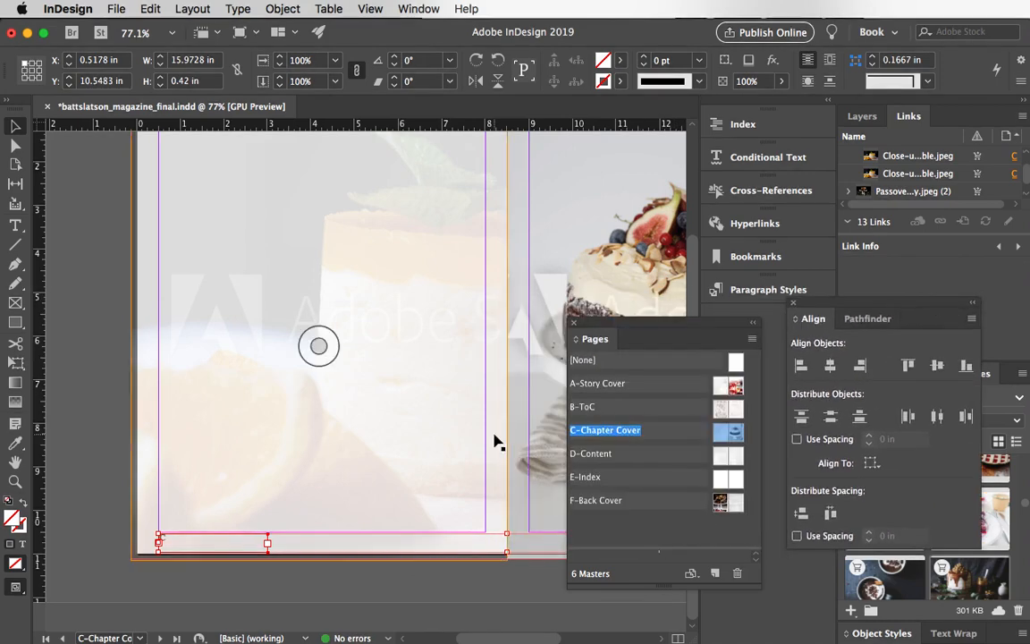
scroll(495, 442, "right", 10)
scroll(495, 442, "left", 7)
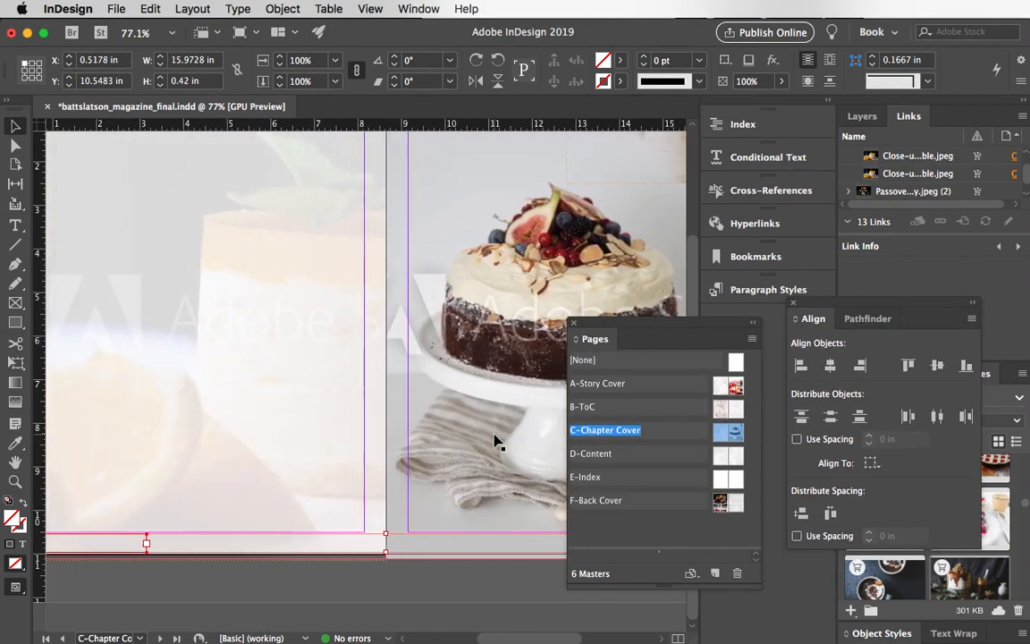
left_click(307, 609)
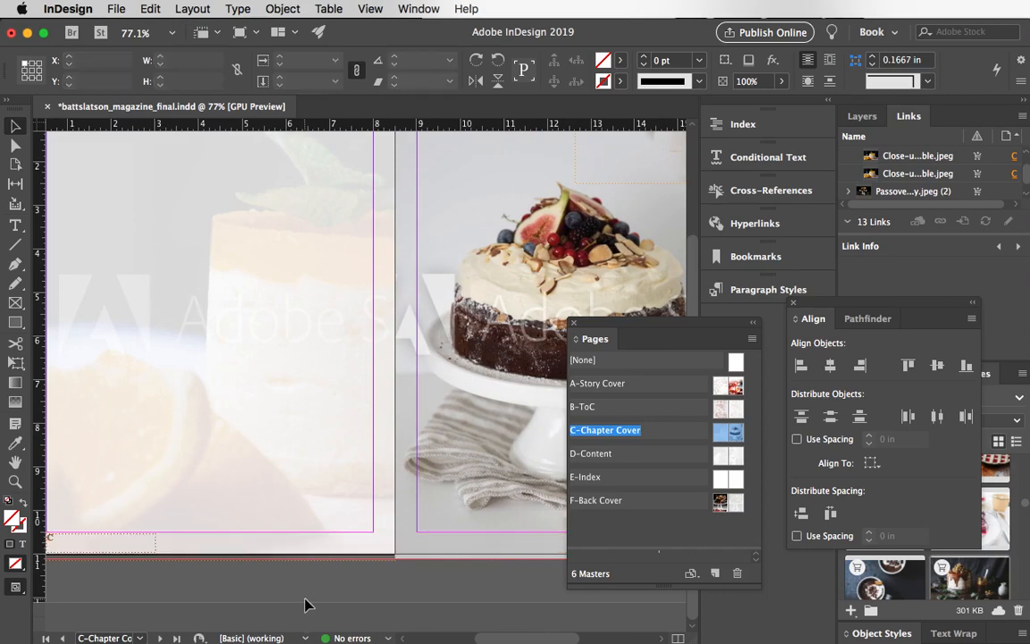
scroll(369, 500, "left", 4)
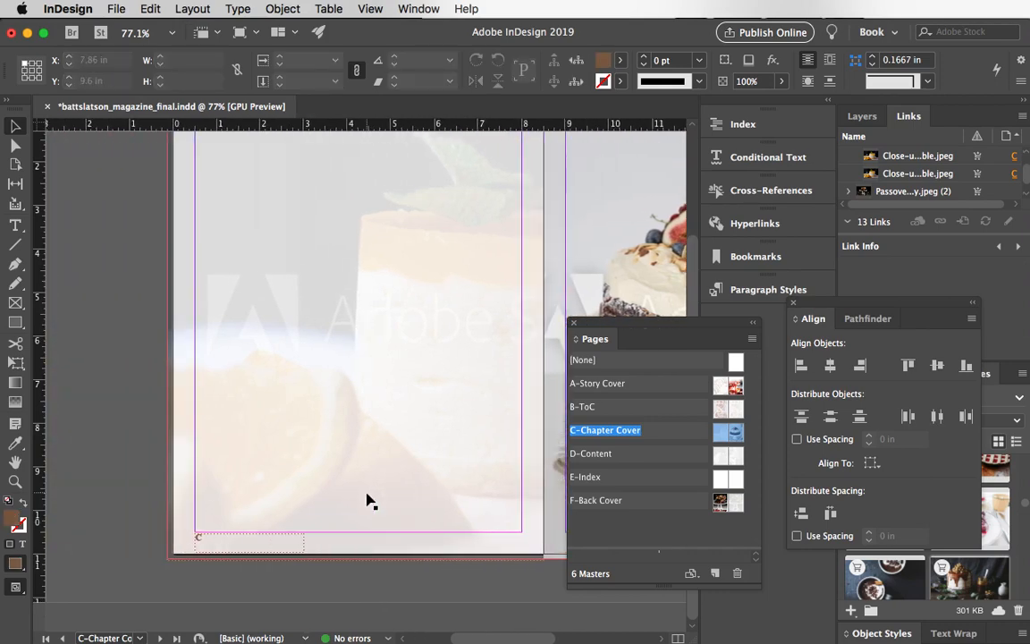
scroll(358, 509, "right", 7)
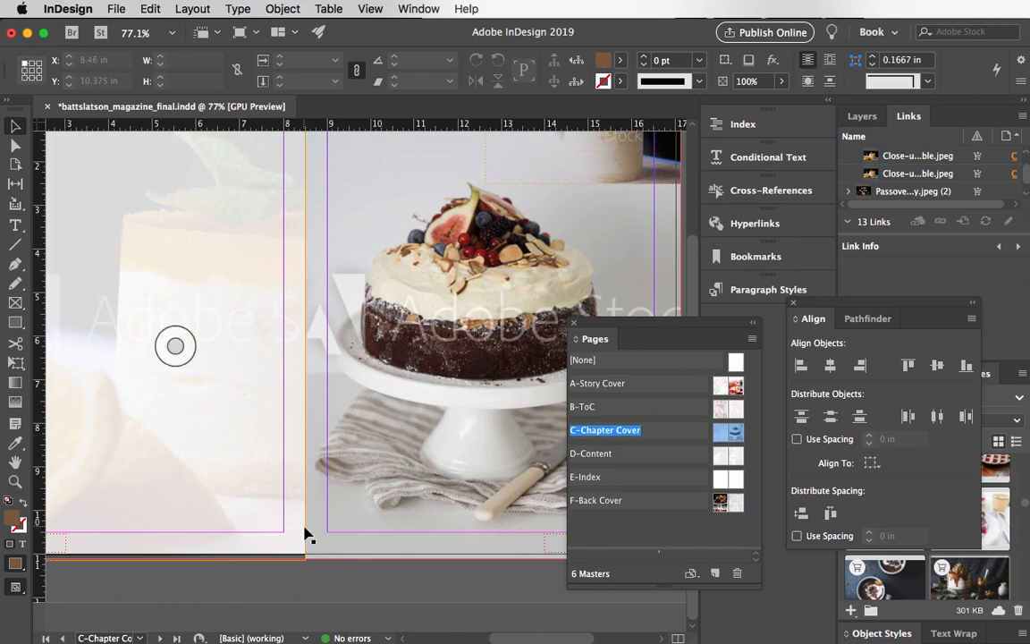
scroll(305, 535, "left", 5)
scroll(304, 534, "left", 1)
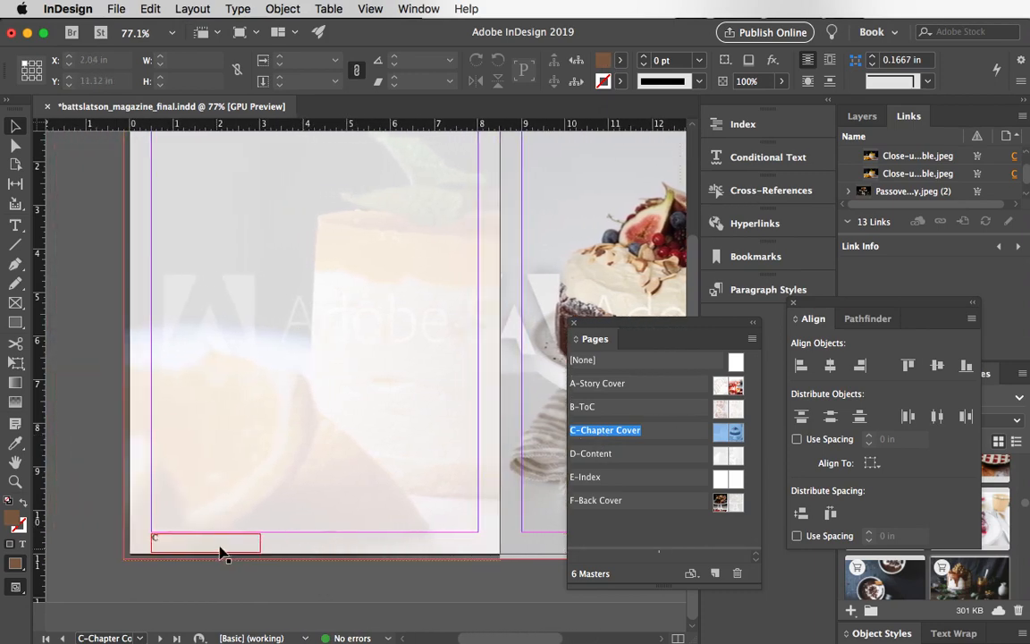
Open the D-Content master spread and paste the copied page-number frames in place.
double_click(725, 460)
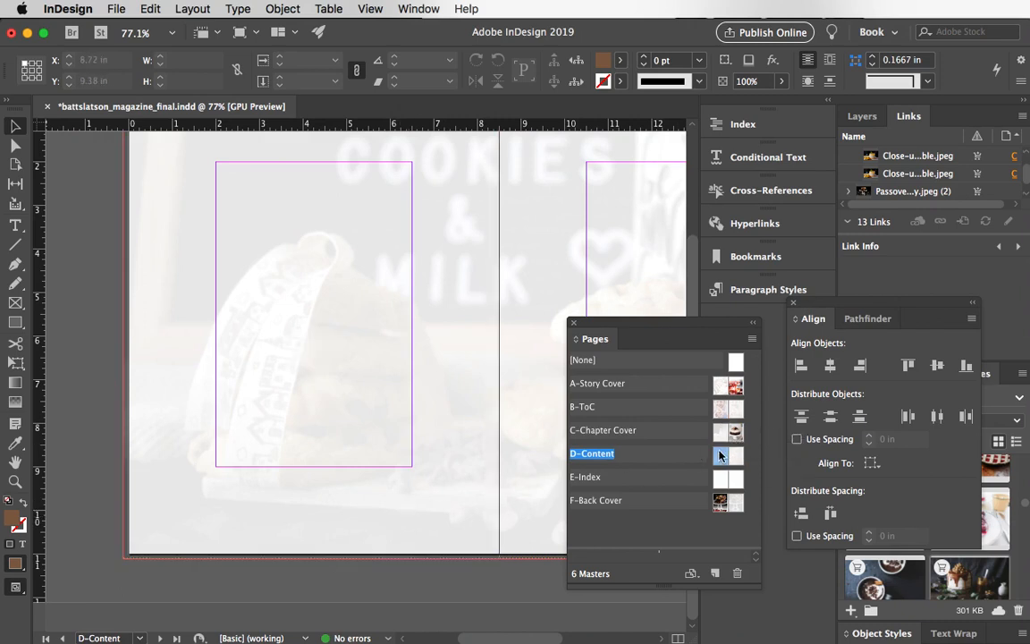
double_click(720, 456)
scroll(508, 490, "right", 5)
scroll(508, 490, "down", 2)
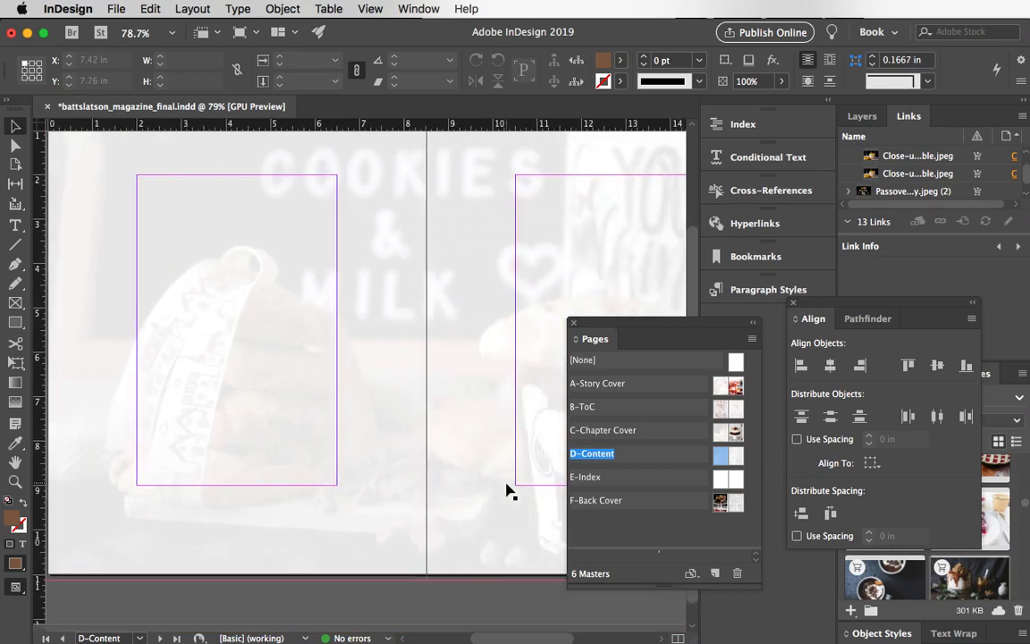
scroll(506, 490, "left", 2)
scroll(506, 490, "down", 1)
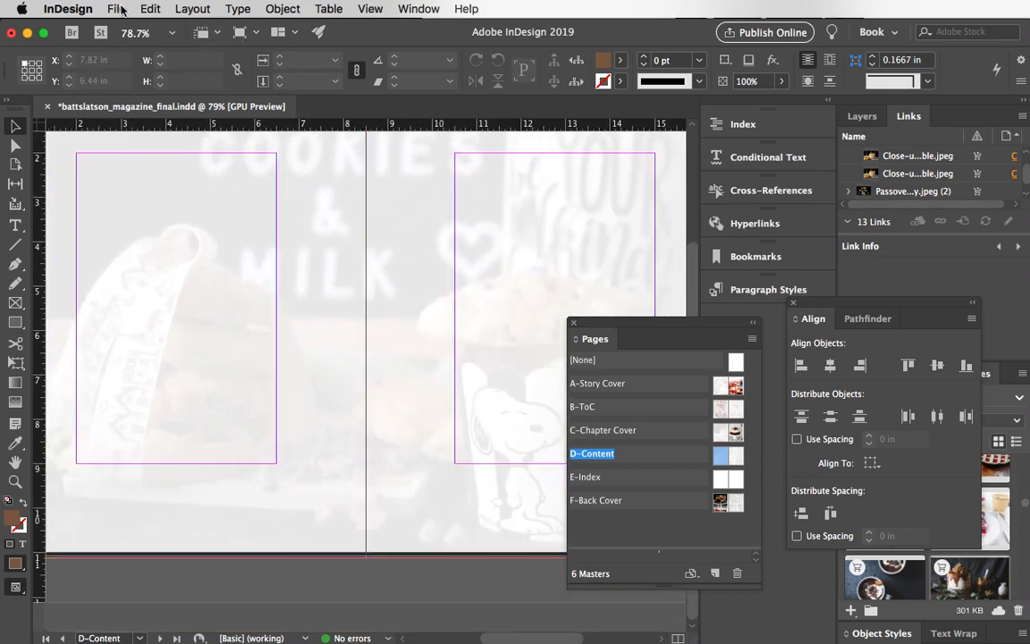
left_click(148, 9)
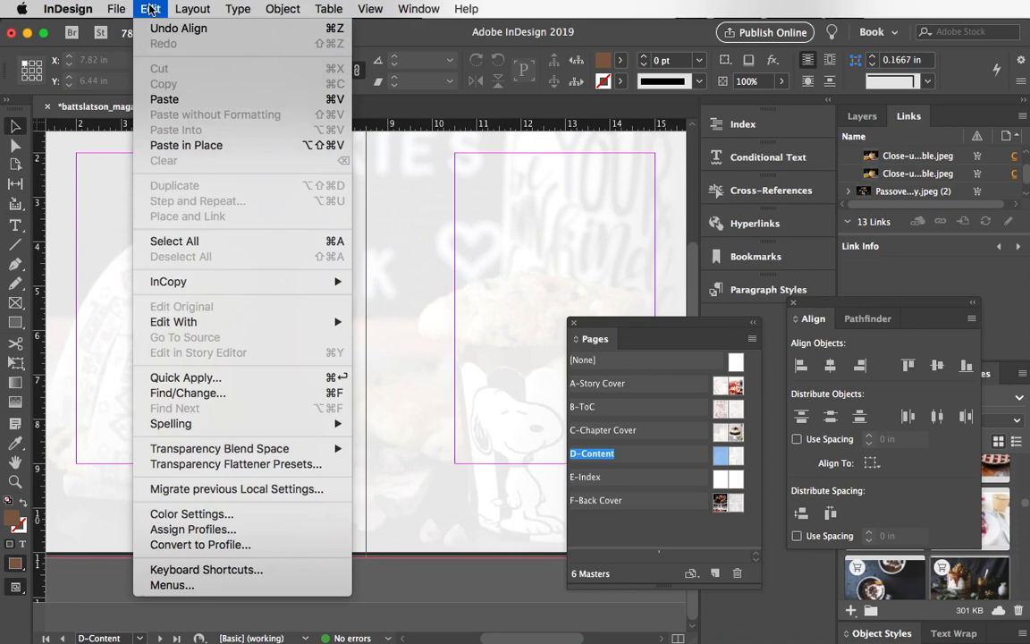
left_click(183, 145)
scroll(211, 403, "left", 2)
scroll(218, 398, "left", 5)
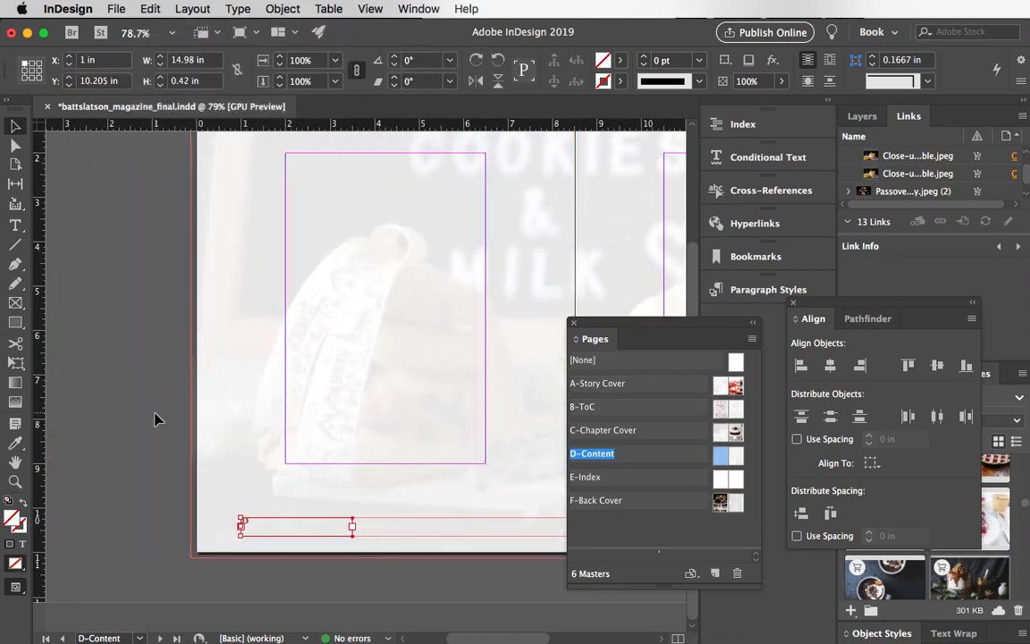
Extend the left page's page-number frame on D-Content upward to a height of about 1.485 in.
key("super+minus")
key("super+minus")
key("super+minus")
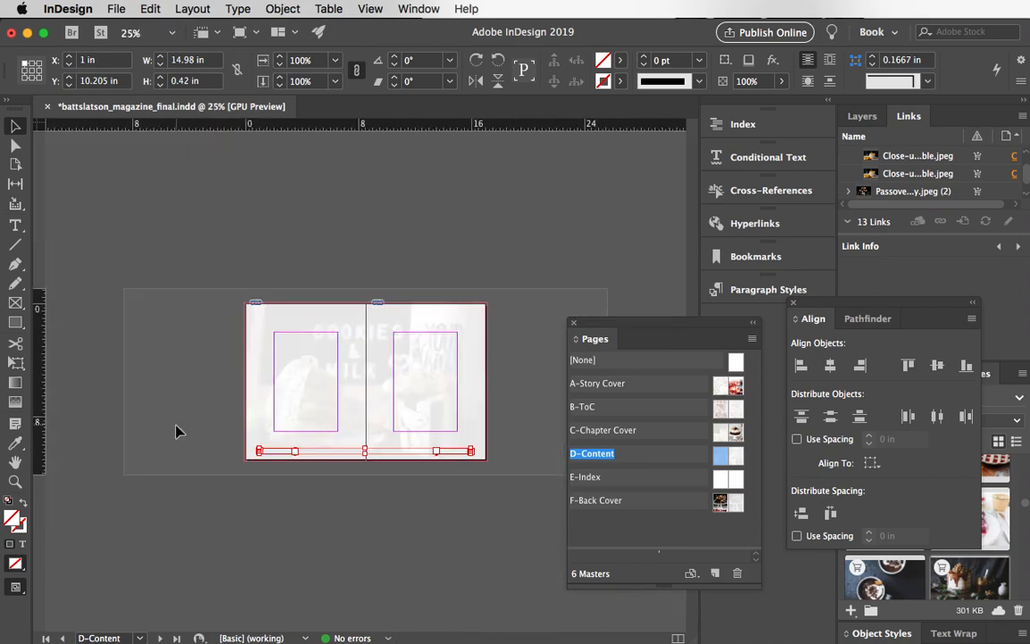
left_click(176, 432)
left_click(286, 451)
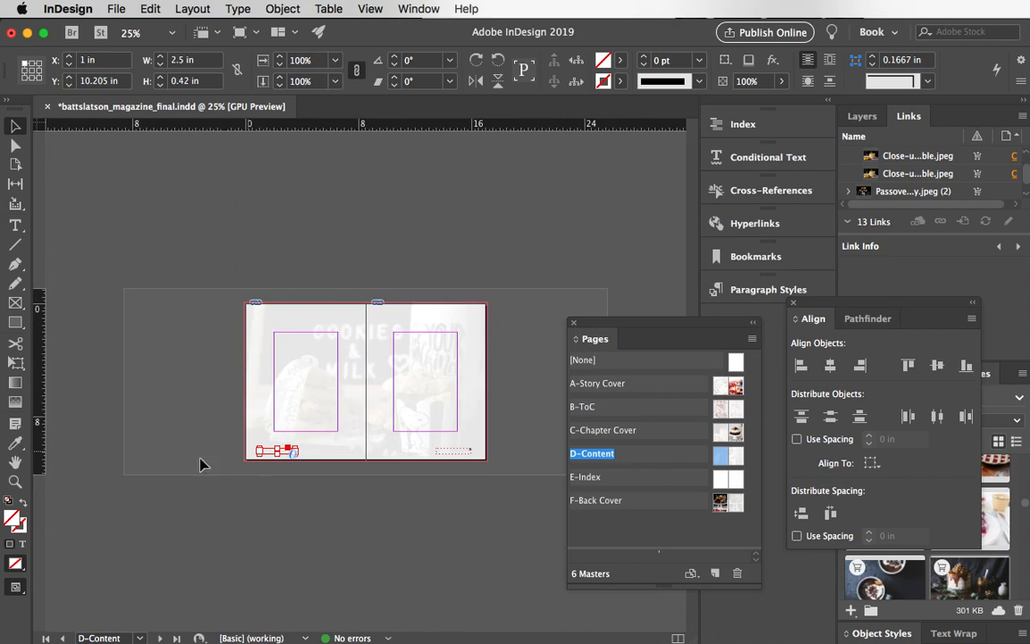
left_click(15, 483)
mouse_move(239, 422)
left_mouse_down()
mouse_move(395, 479)
mouse_move(238, 428)
left_mouse_up()
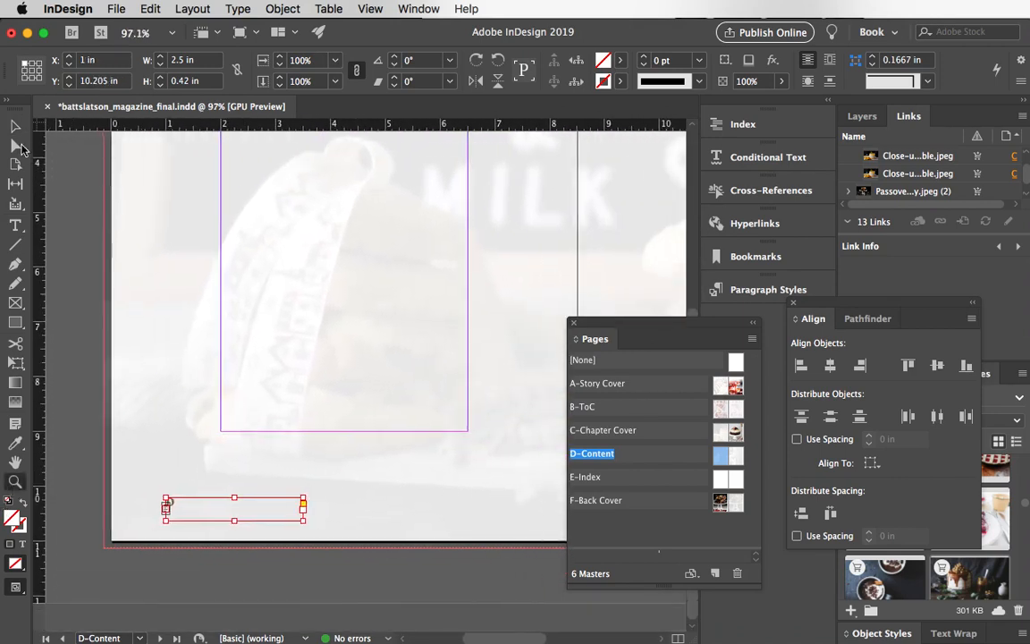
left_click(15, 127)
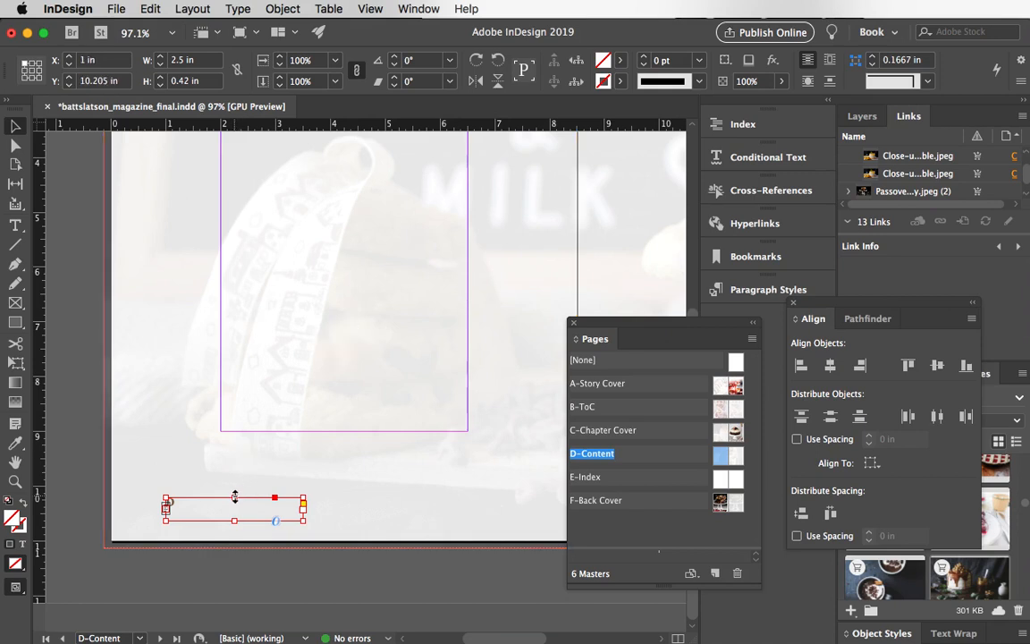
left_click_drag(235, 497, 226, 440)
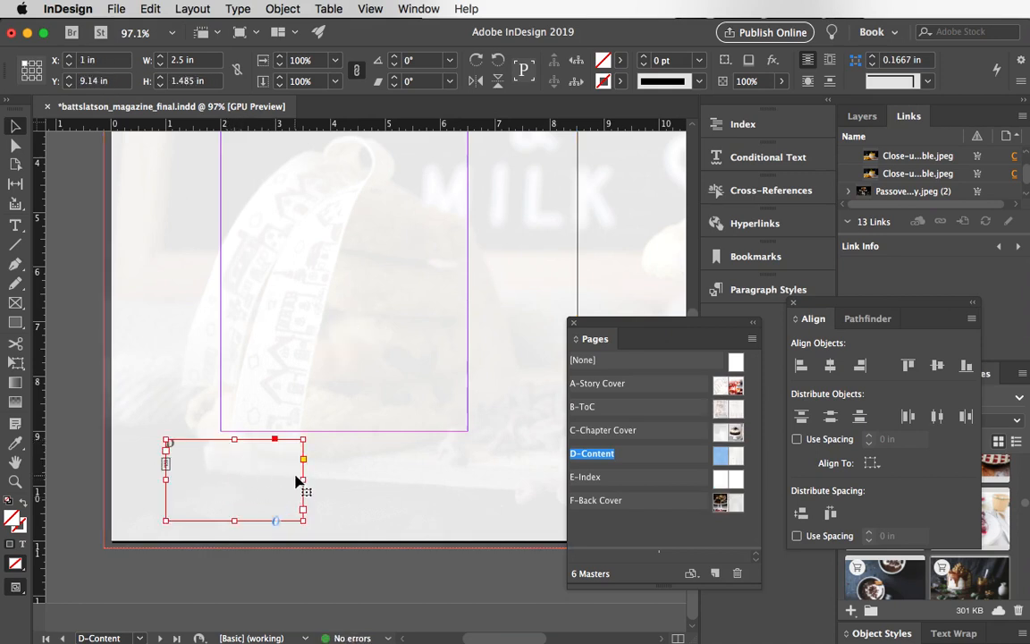
Set the font size of the left page's page-number marker to 120 pt.
double_click(175, 445)
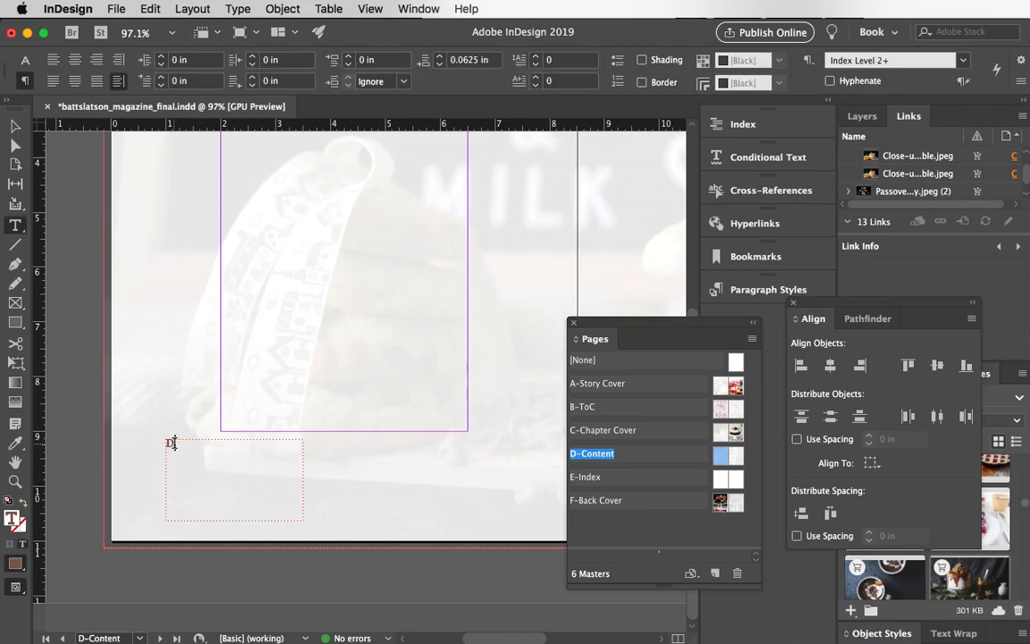
double_click(172, 442)
left_click(24, 62)
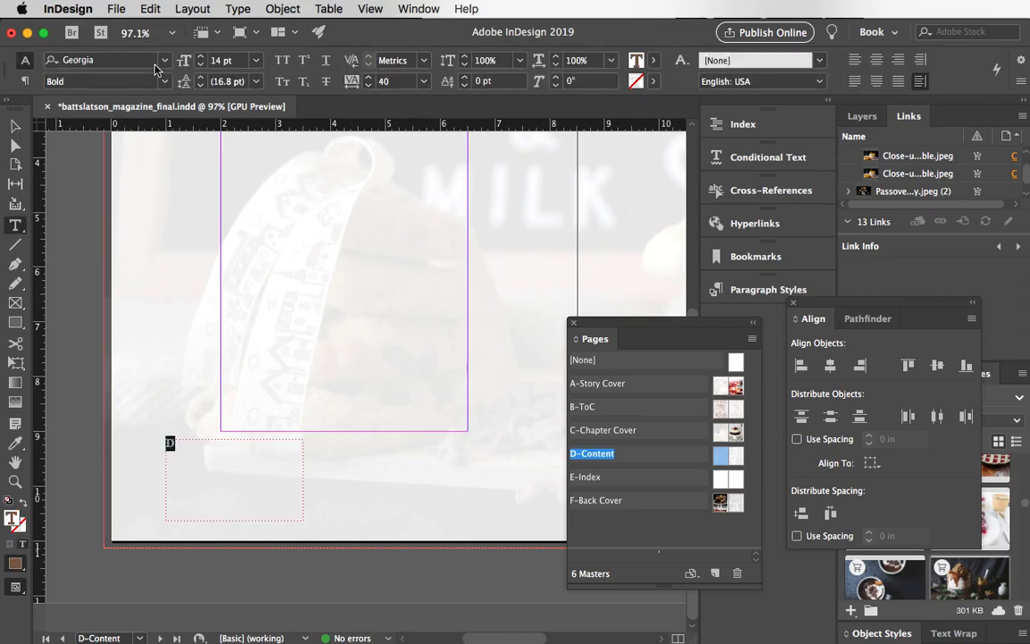
left_click(256, 60)
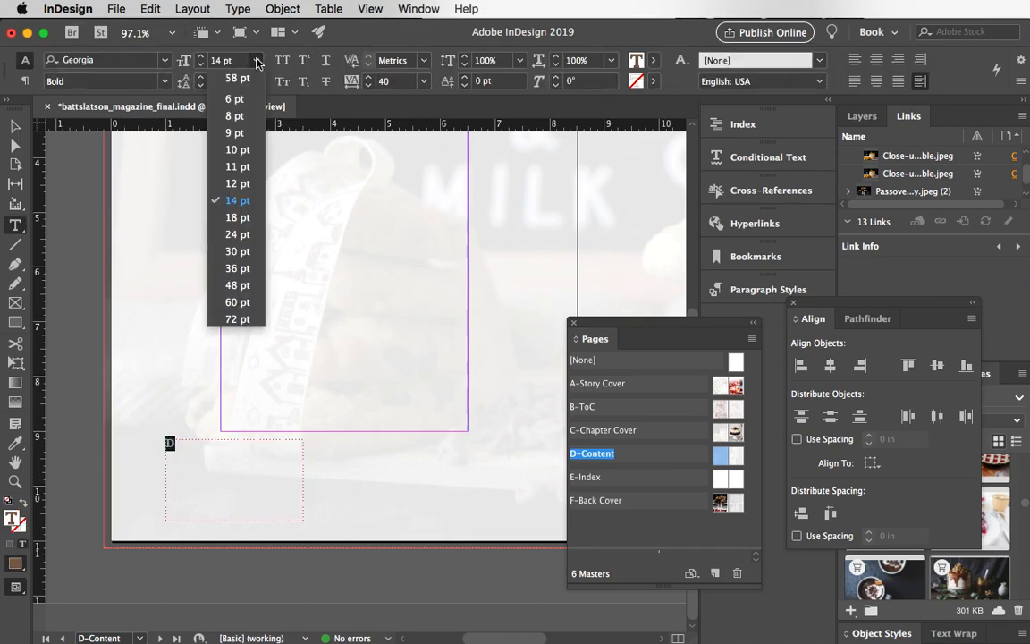
left_click(237, 285)
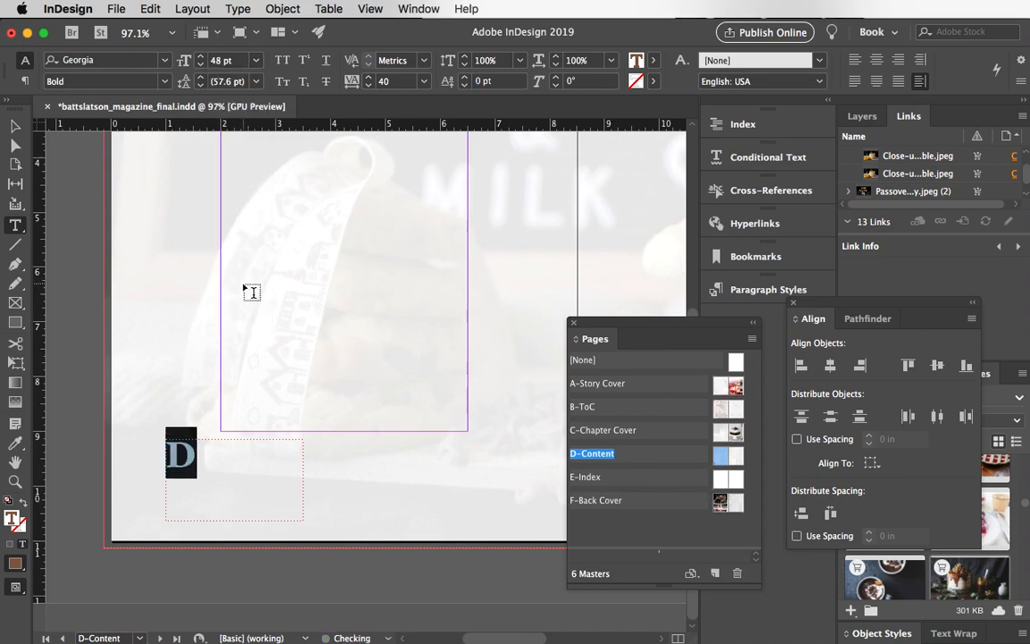
left_click(234, 60)
left_click(237, 319)
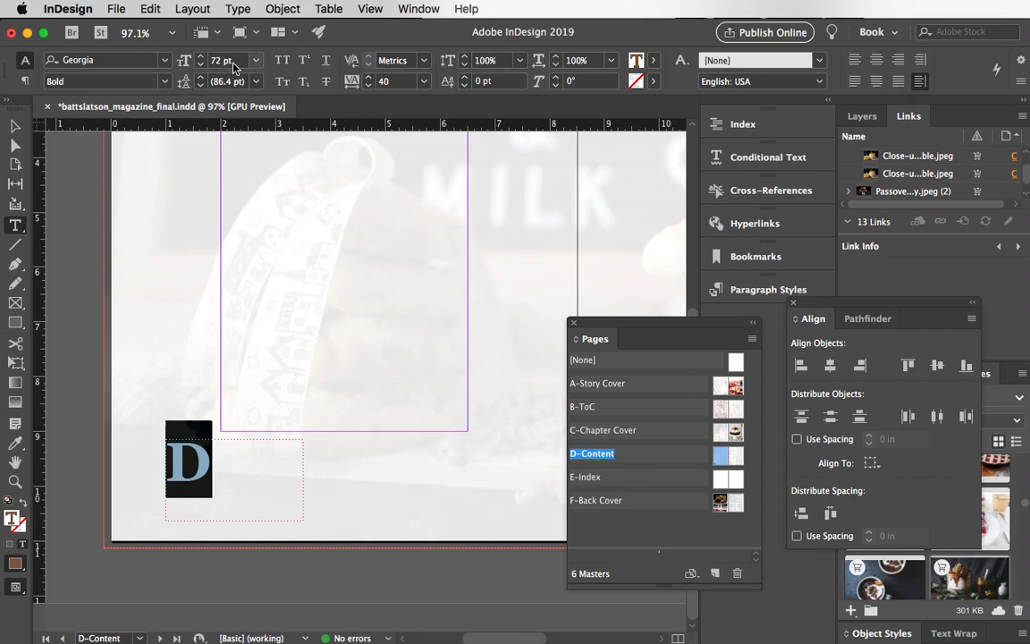
left_click_drag(234, 64, 184, 66)
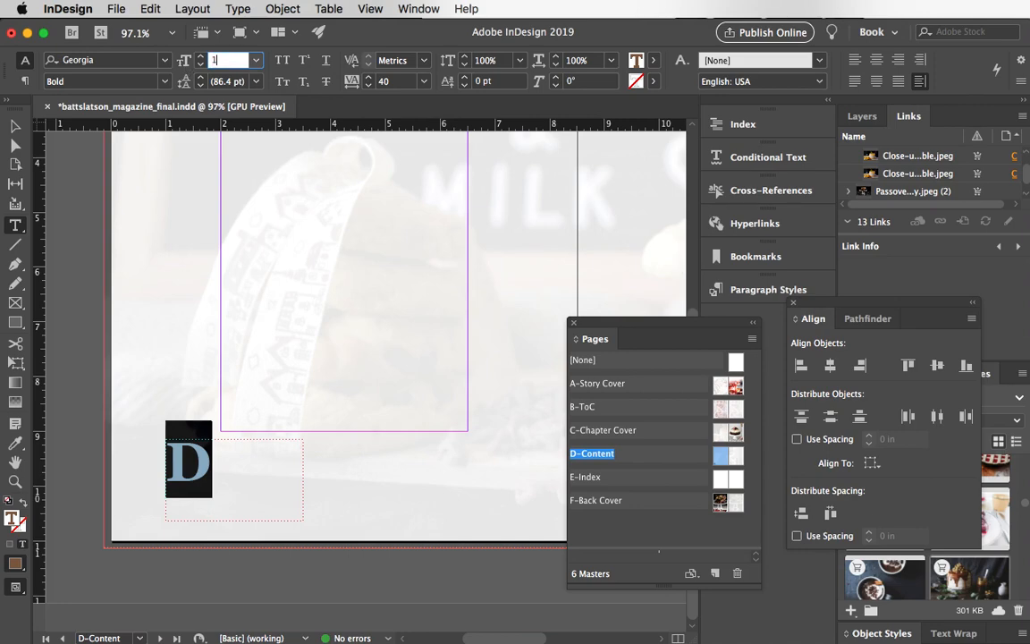
key("Return")
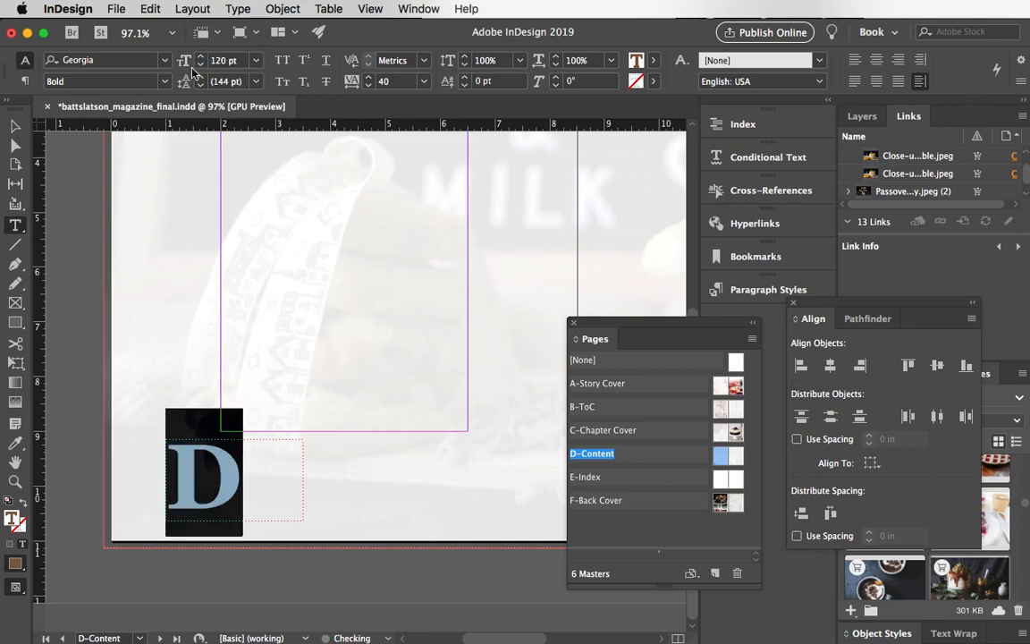
Try a 30% tint on the text color of the left page's page-number marker.
left_click(17, 129)
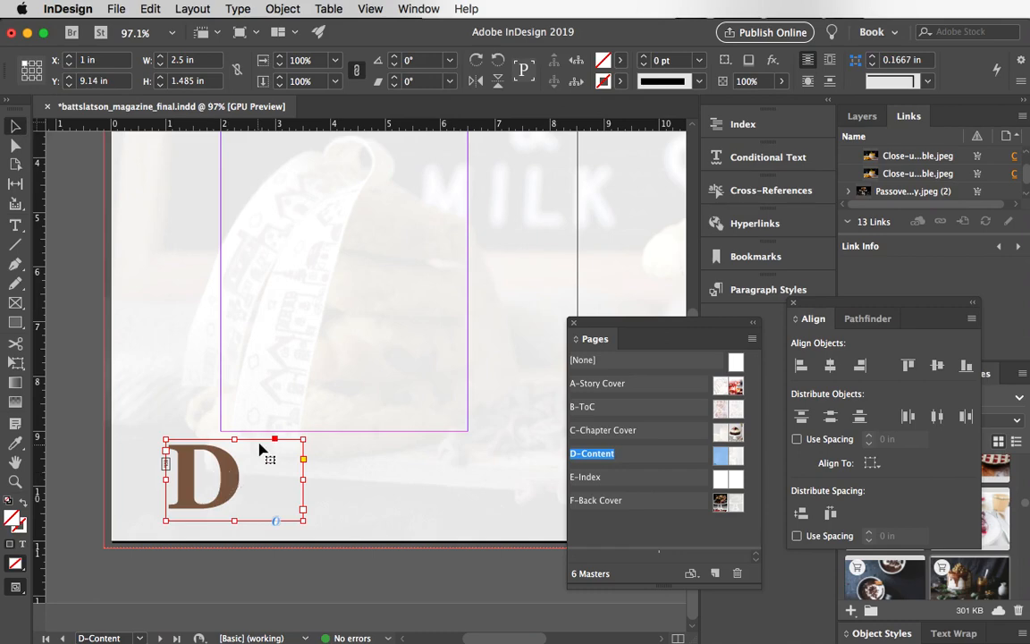
double_click(214, 429)
left_click_drag(228, 447, 163, 461)
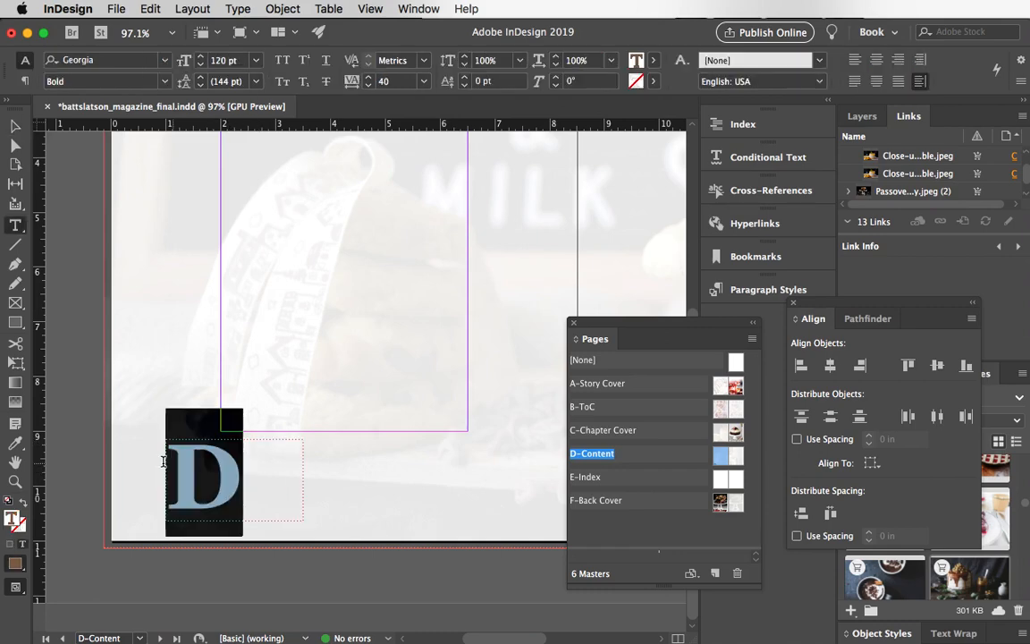
left_click(650, 80)
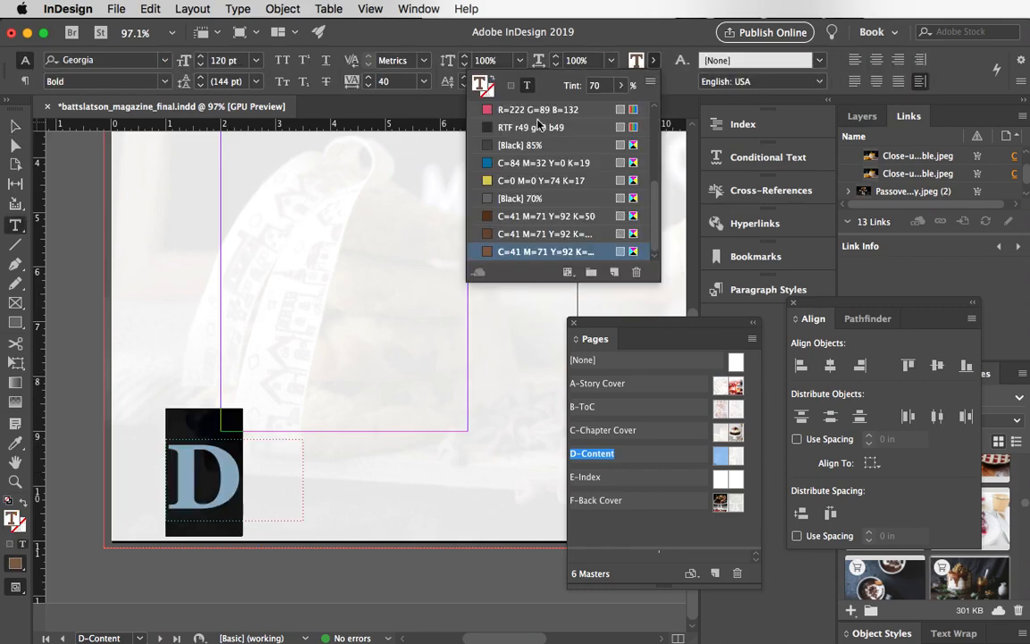
left_click_drag(606, 88, 569, 90)
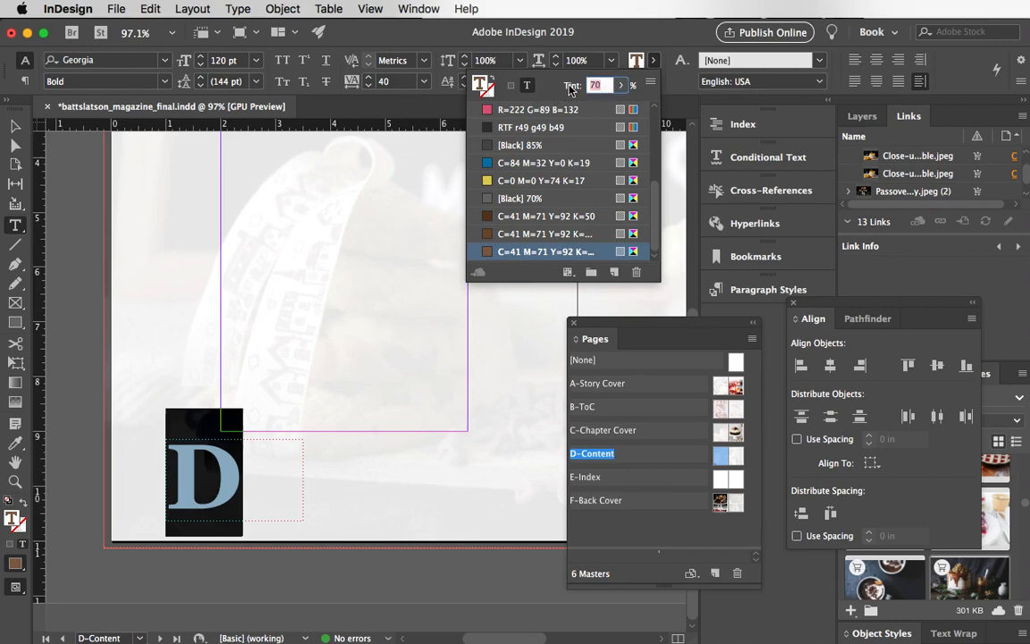
type("30")
key("Return")
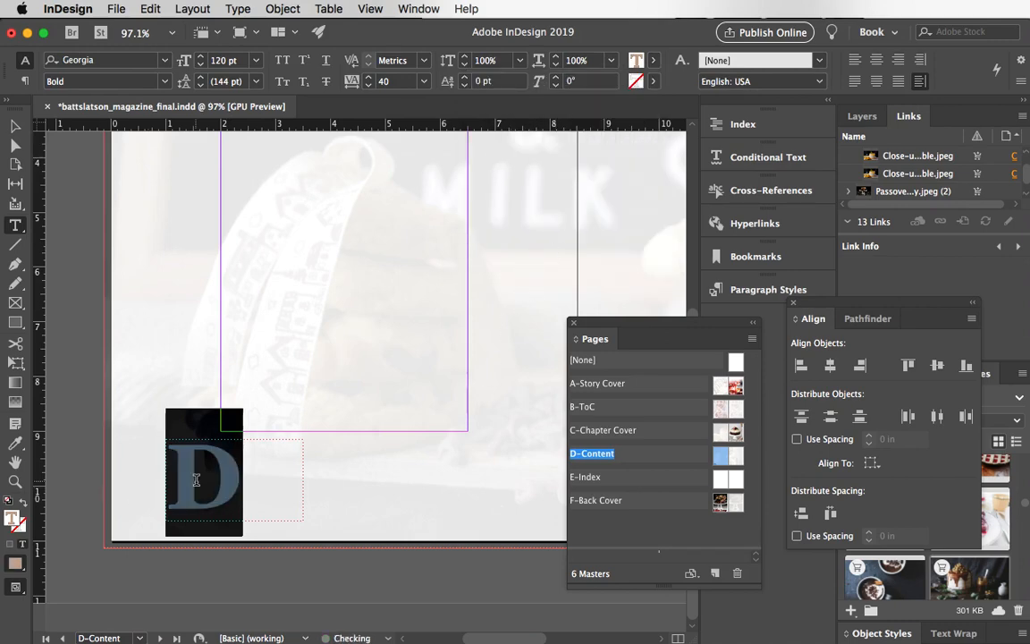
Set the text color tint of the left page's page-number marker to 20%.
left_click(229, 479)
double_click(229, 475)
left_click(656, 61)
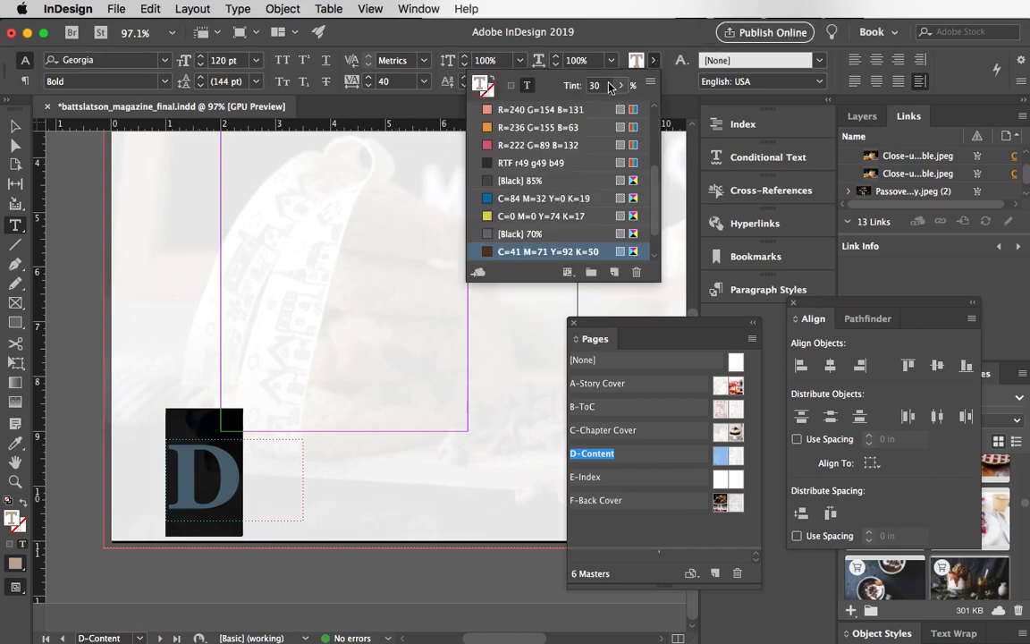
left_click_drag(610, 86, 577, 90)
type("20")
key("Return")
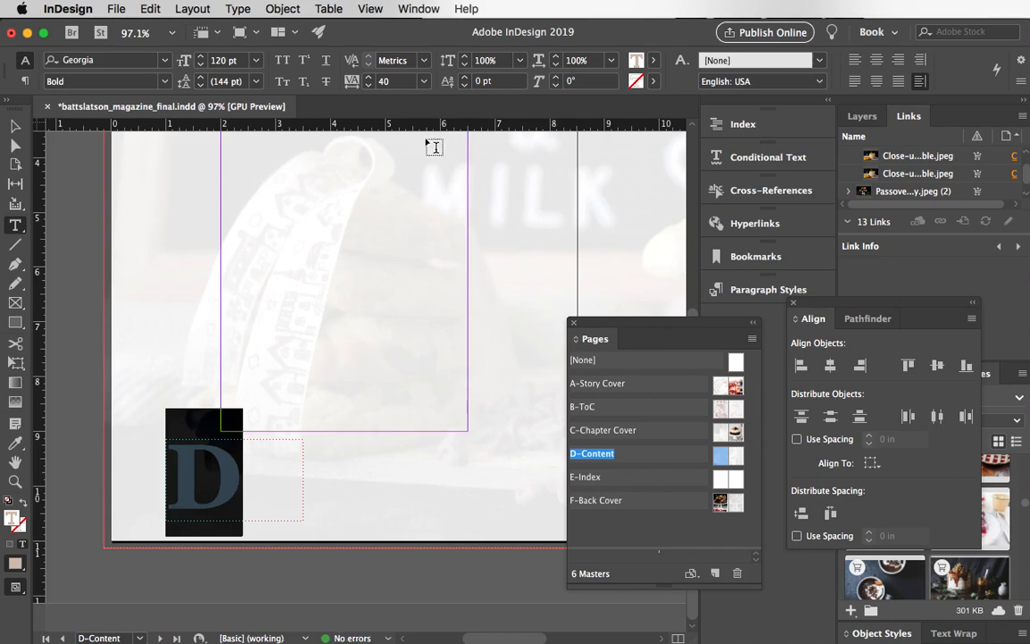
left_click(16, 128)
left_click(146, 351)
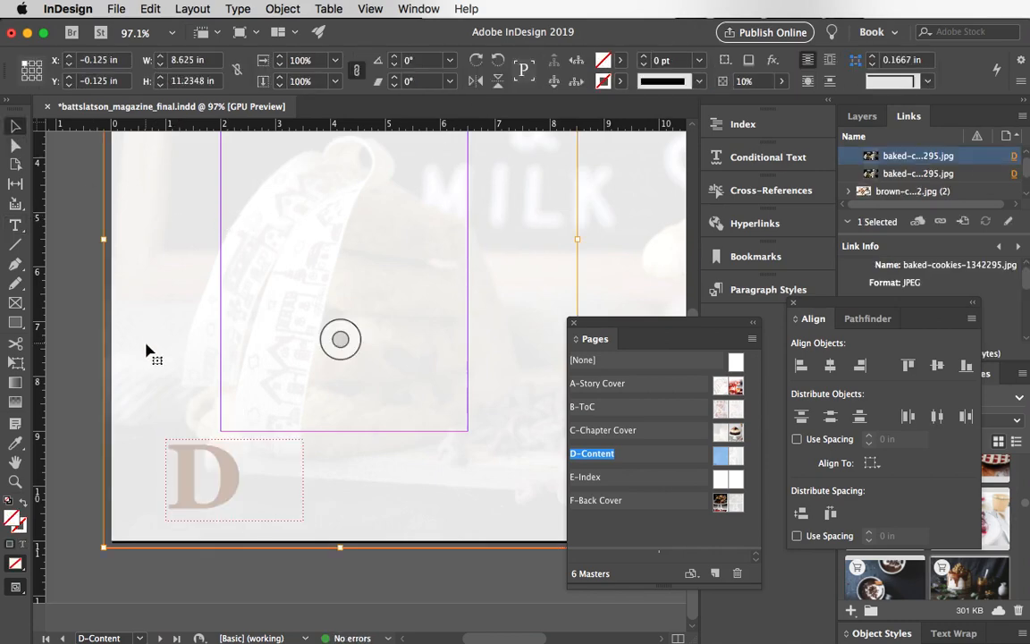
scroll(148, 352, "up", 5)
scroll(146, 351, "down", 4)
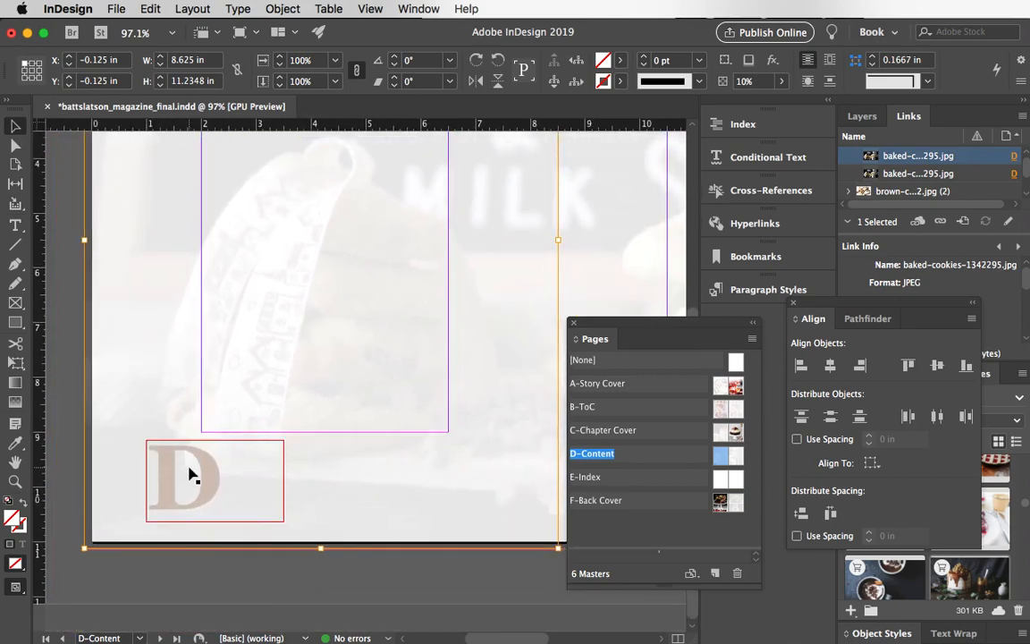
Reduce the text color tint of the left page's page-number marker on D-Content to 10%.
left_click(189, 474)
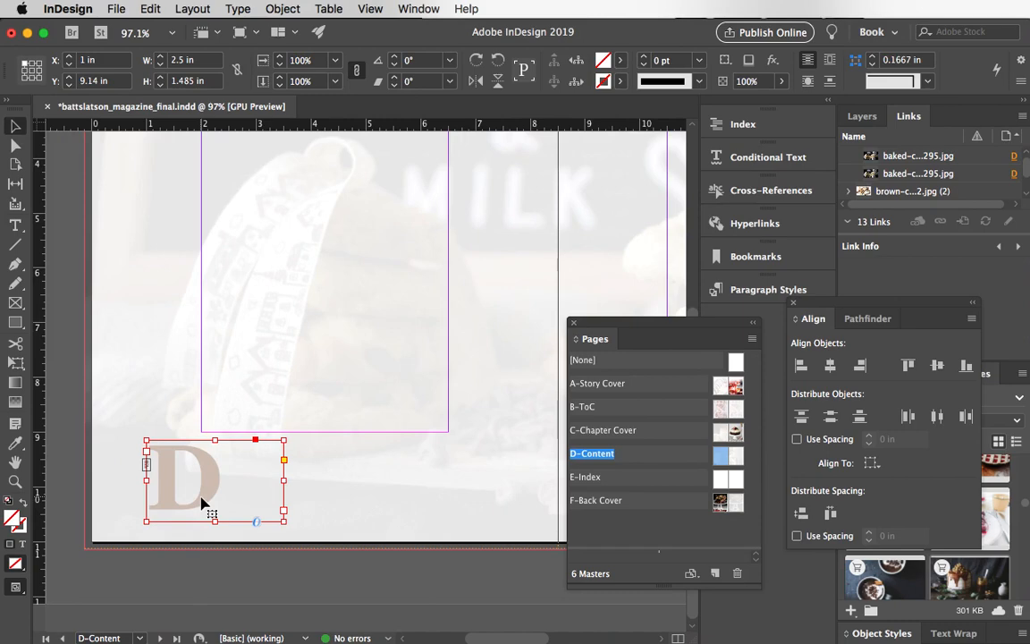
double_click(201, 503)
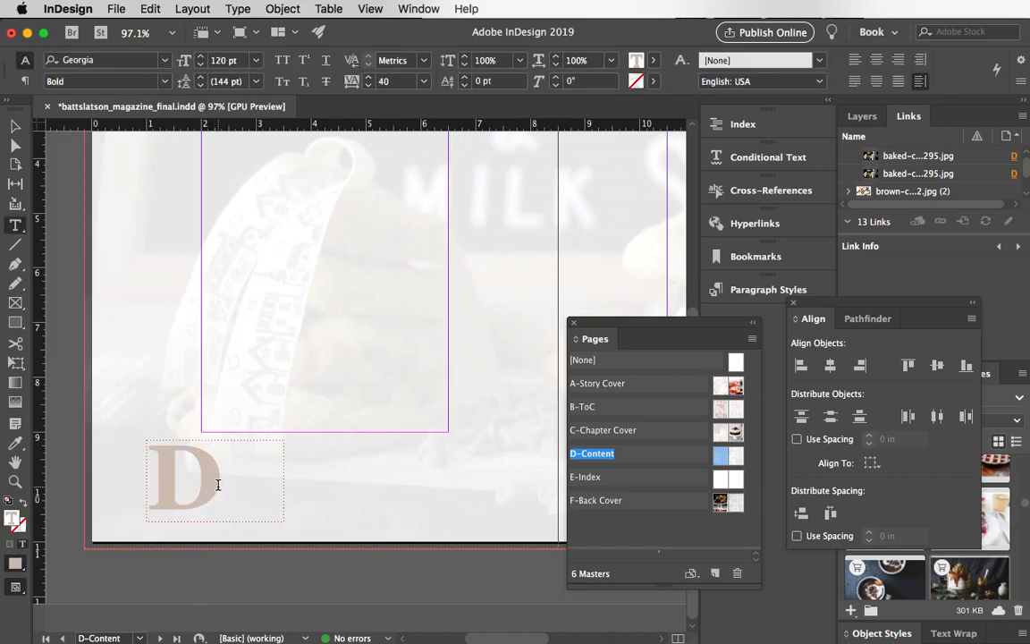
key("super+a")
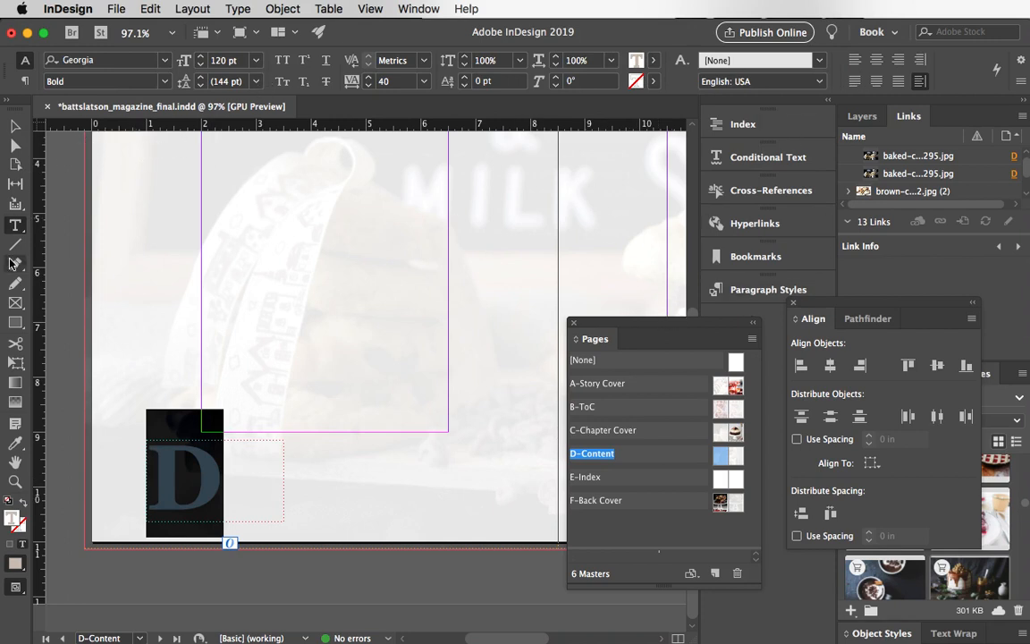
left_click_drag(707, 326, 559, 328)
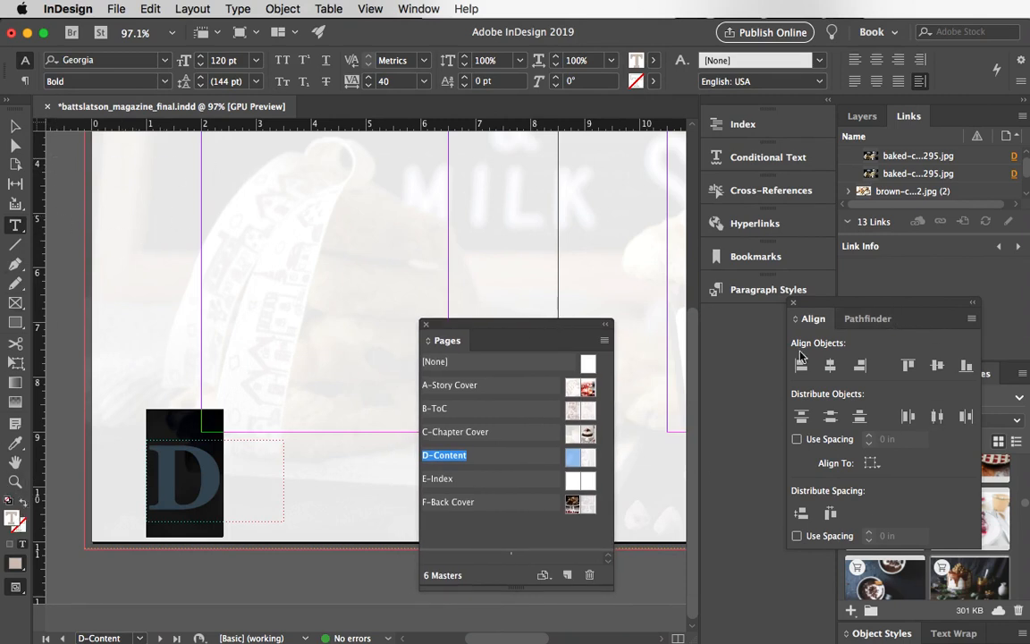
left_click_drag(868, 304, 679, 419)
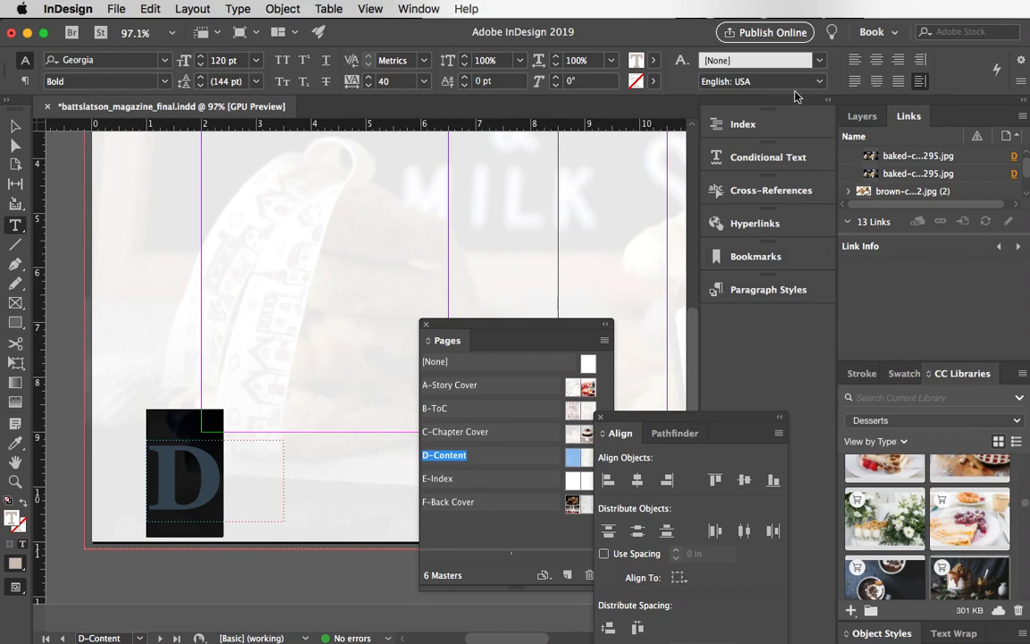
left_click(904, 373)
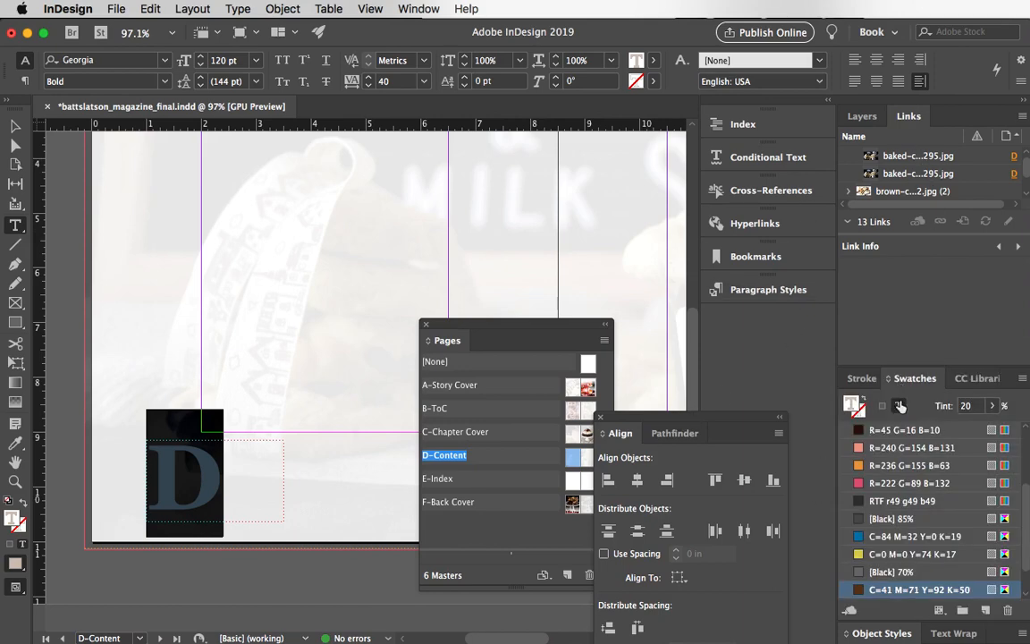
type("1")
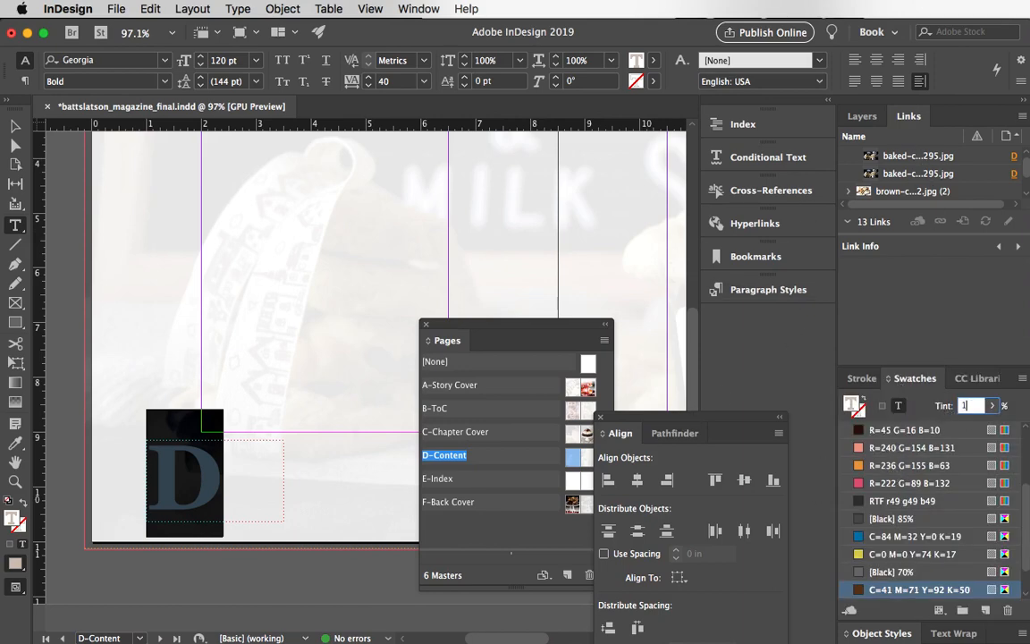
type("0")
key("Return")
left_click_drag(433, 344, 431, 341)
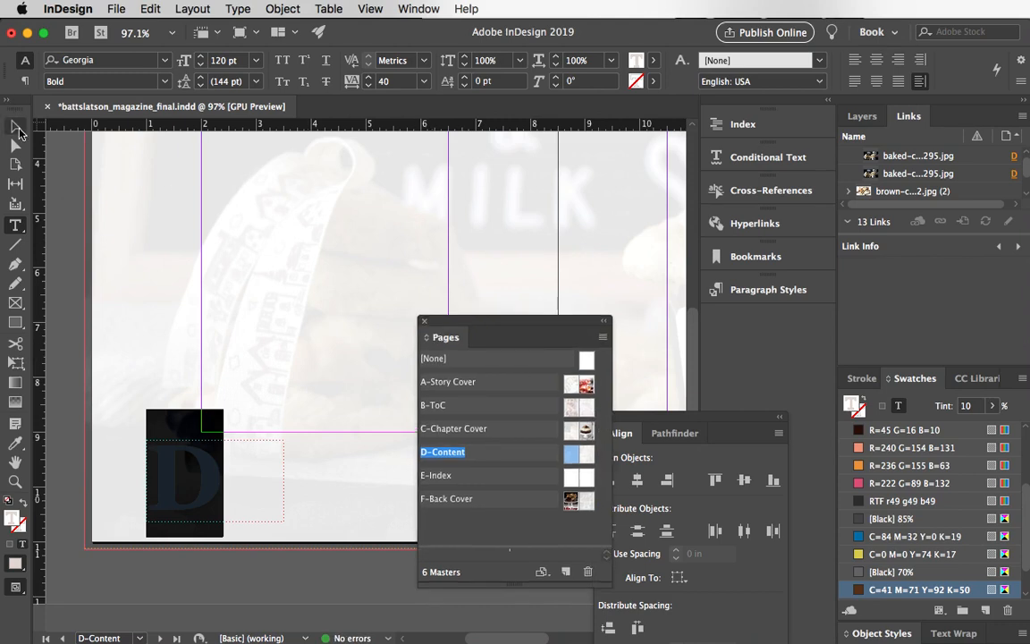
left_click(18, 129)
left_click(132, 282)
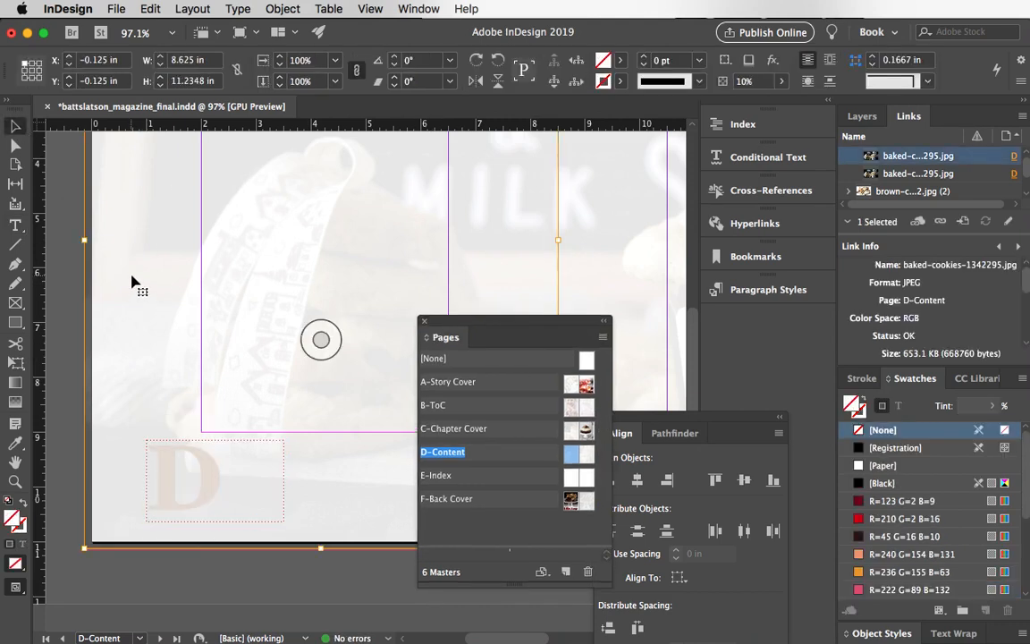
Reset the Book workspace to its default arrangement.
left_click(208, 489)
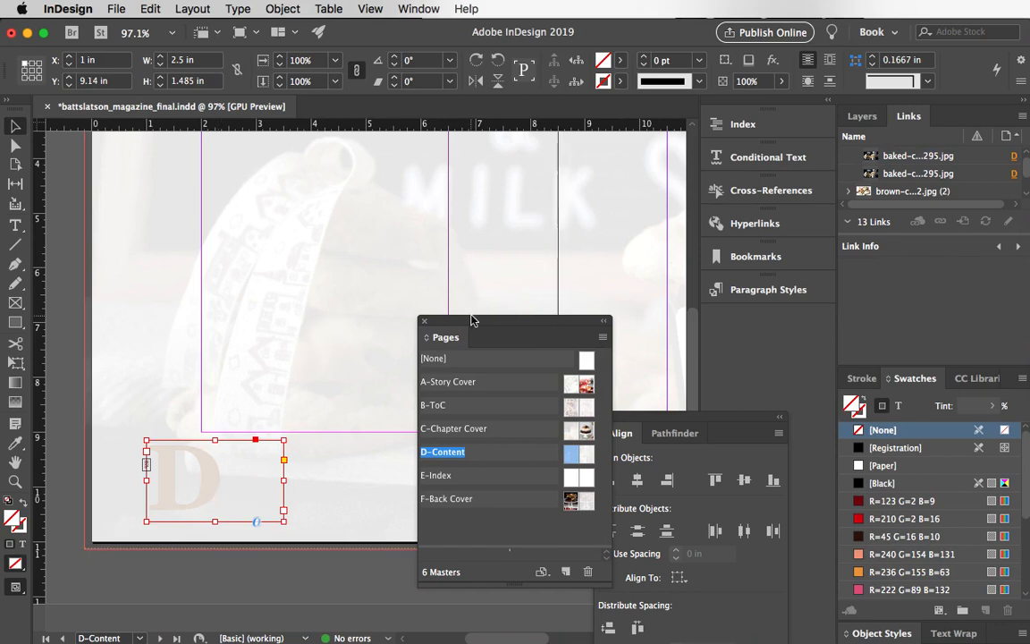
left_click_drag(471, 318, 870, 411)
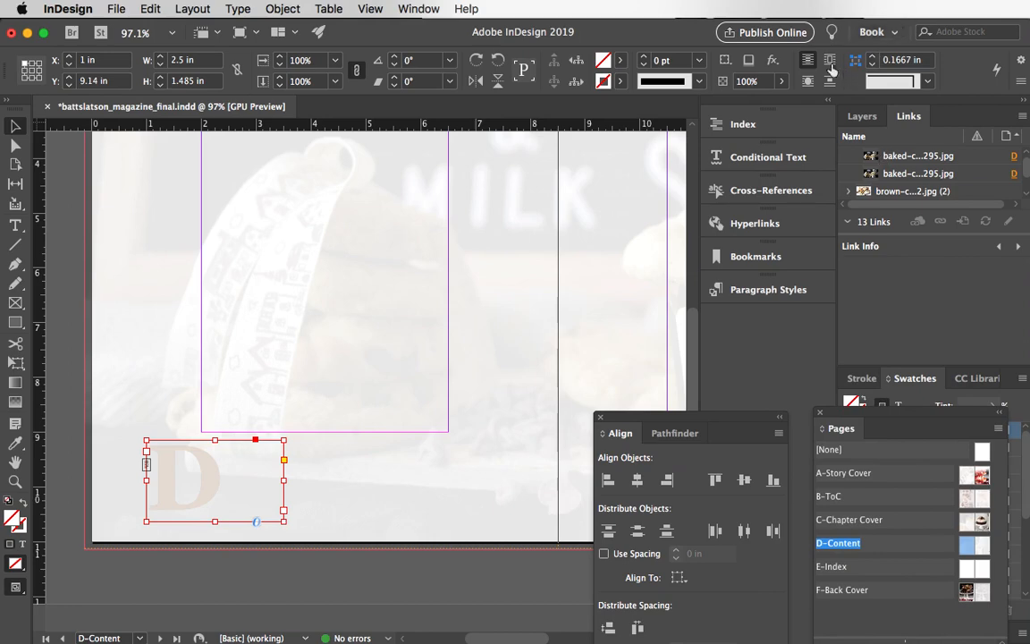
left_click(875, 33)
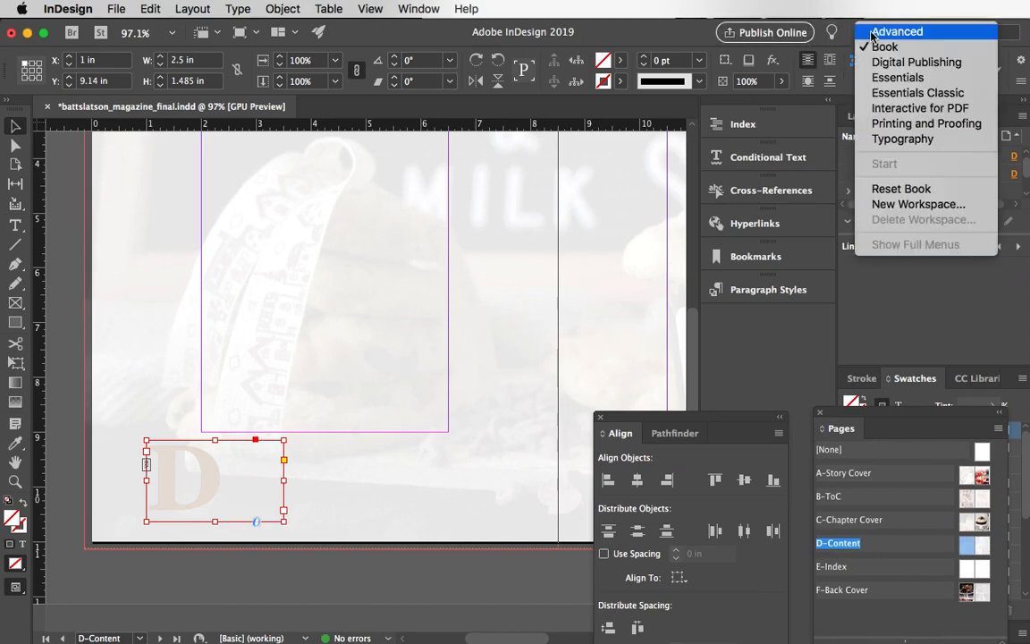
left_click(874, 197)
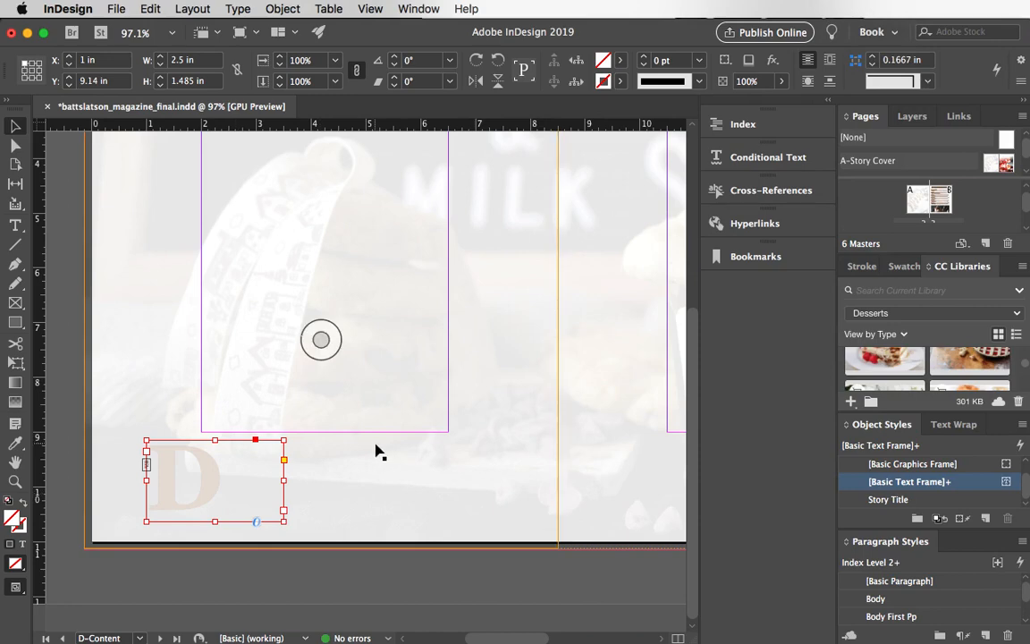
Delete the small page-number frame from the right page of the D-Content spread.
key("super+minus")
key("super+minus")
key("super+minus")
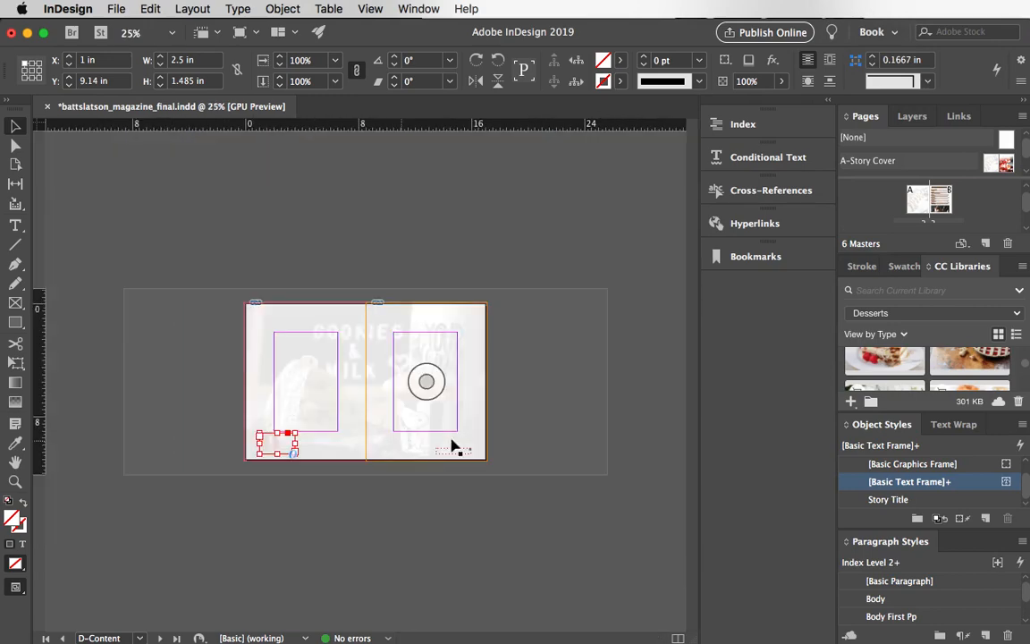
left_click(460, 450)
key("Delete")
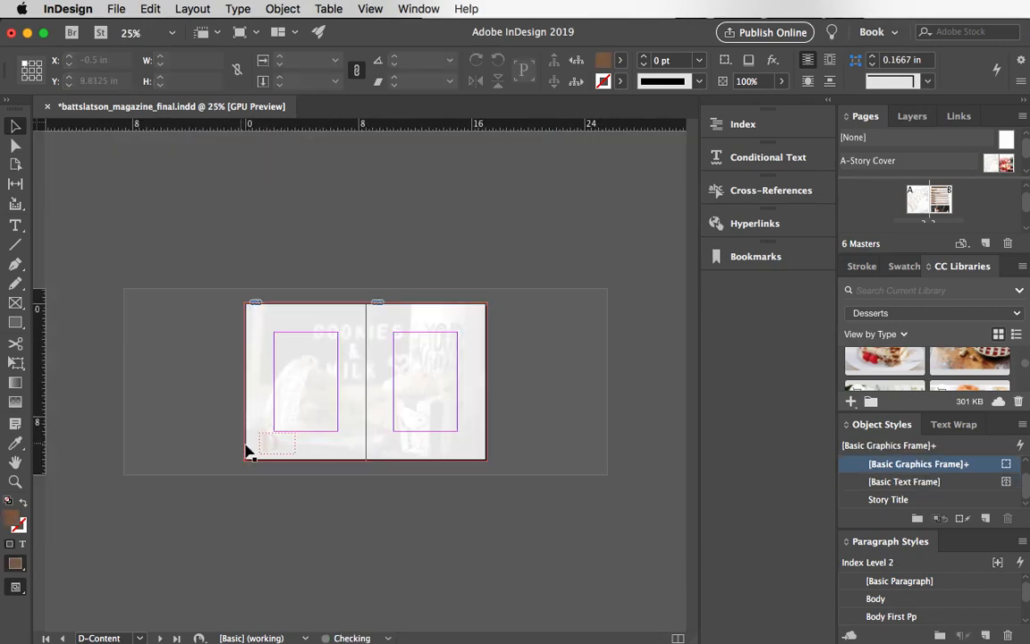
Duplicate the left page's large page-number frame onto the right page at the same height, at about X 13.25 in.
left_click(268, 453)
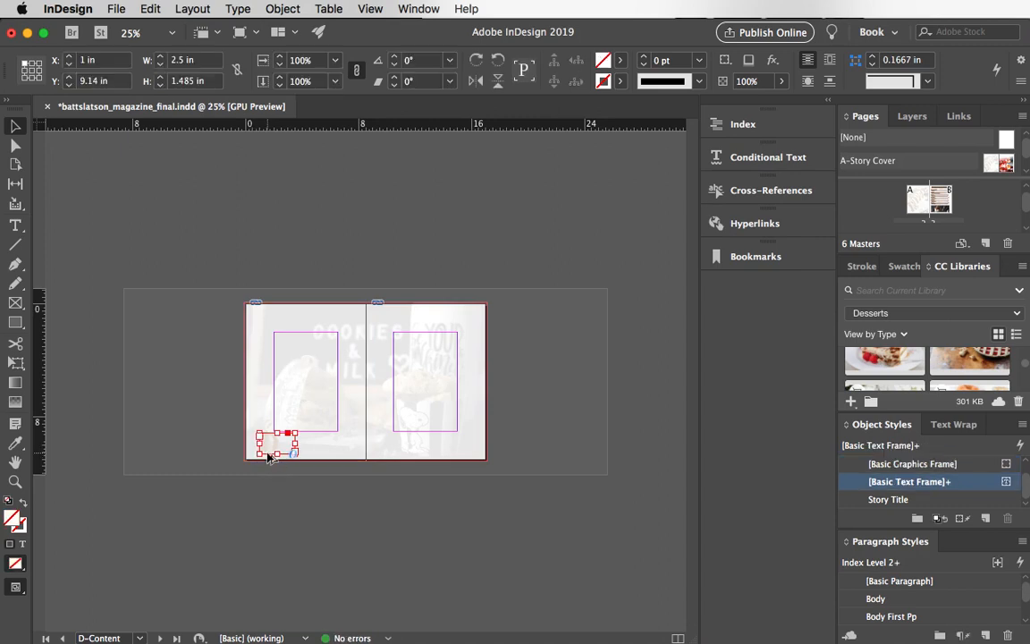
left_click_drag(269, 456, 444, 458)
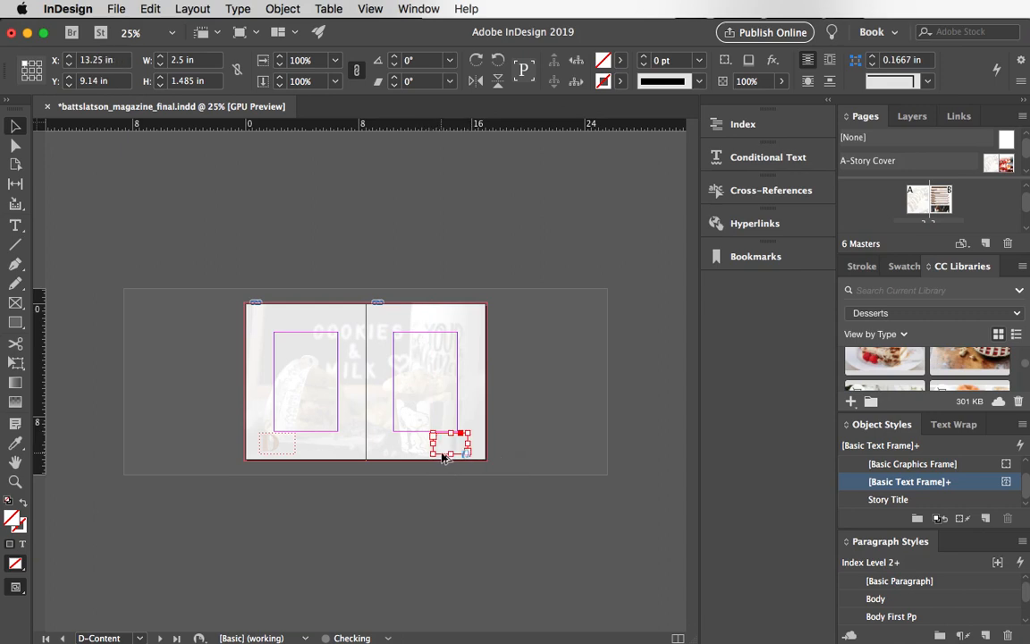
left_click(385, 484)
left_click(299, 455)
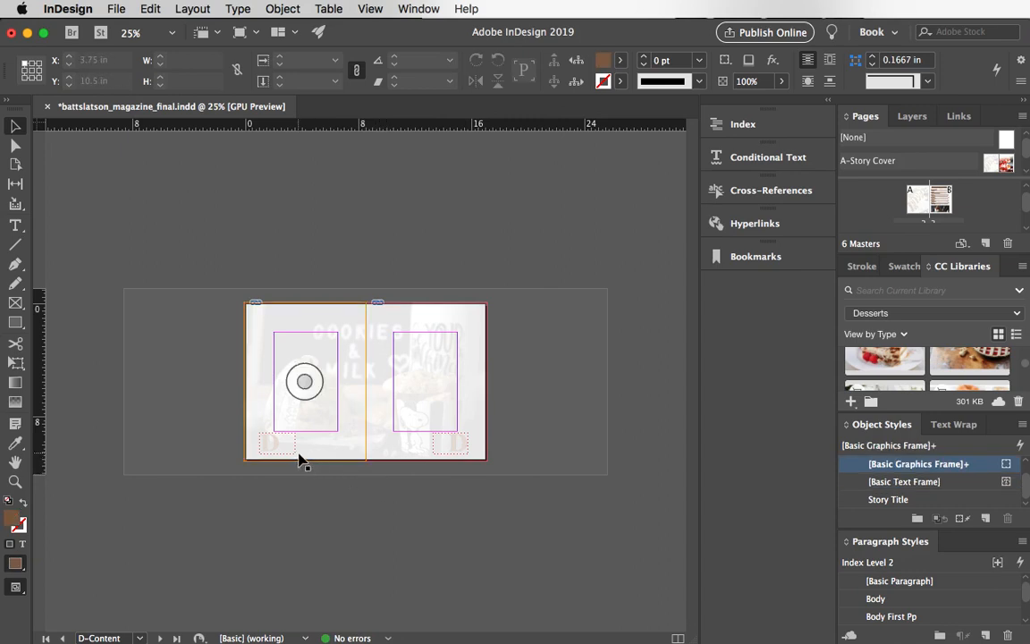
Select both page-number frames on D-Content and dock the Align controls beneath Bookmarks.
left_click(296, 455)
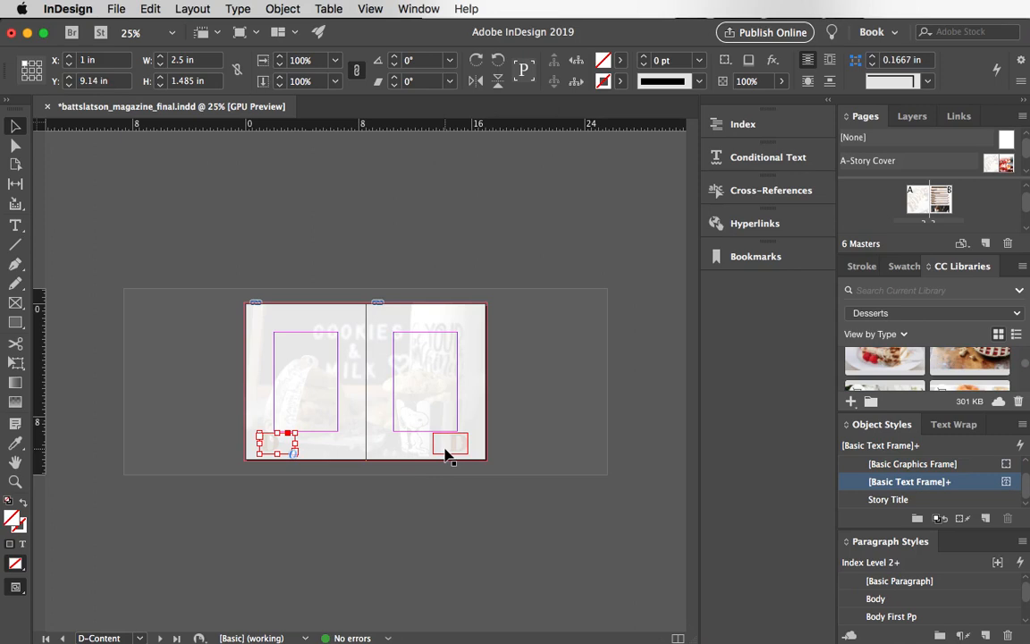
left_click(447, 456, "shift")
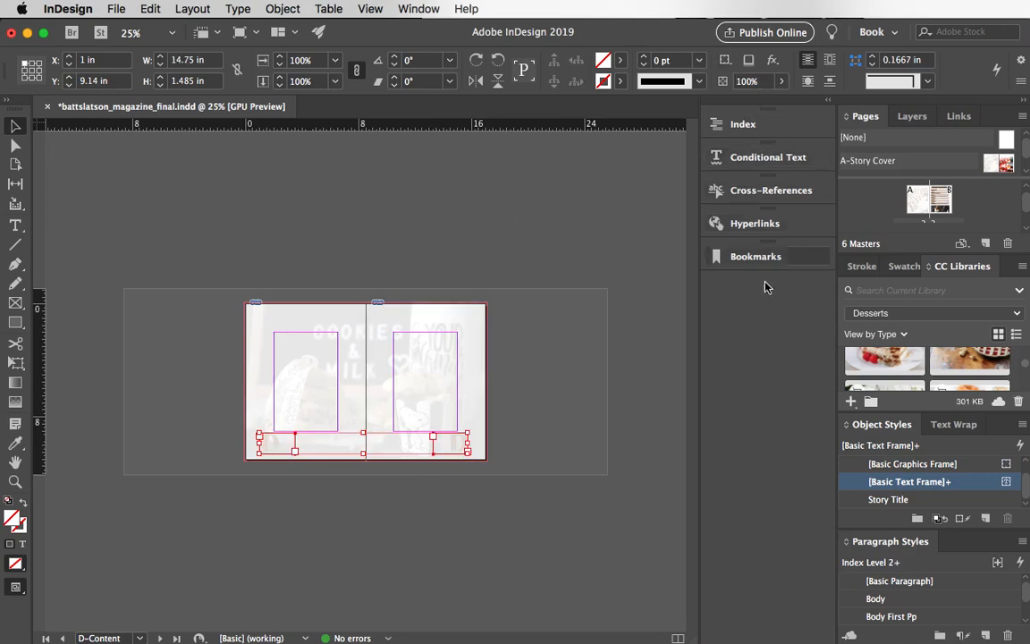
left_click(408, 8)
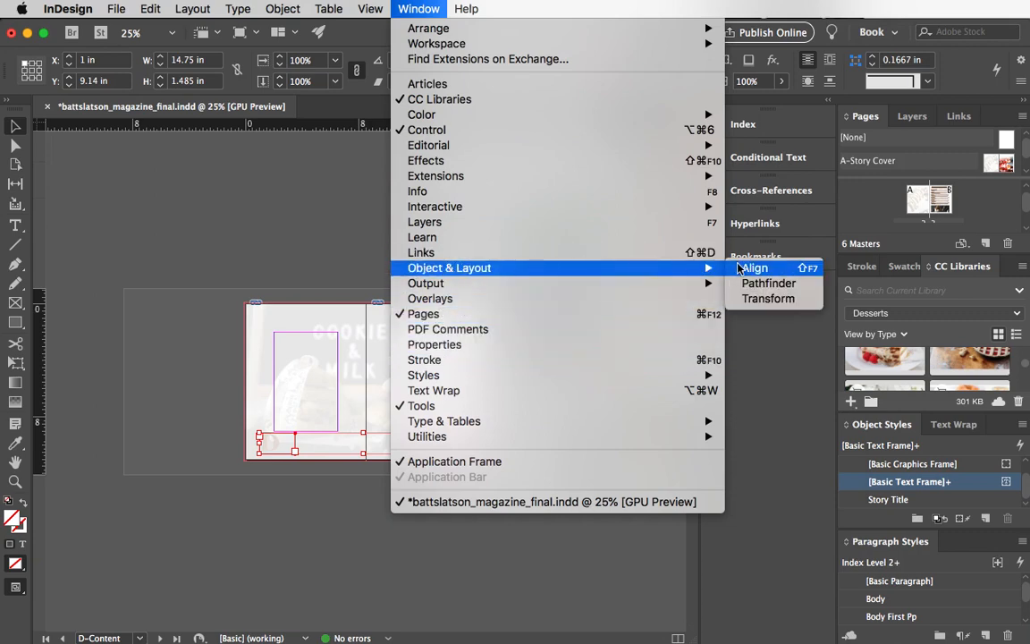
left_click(747, 267)
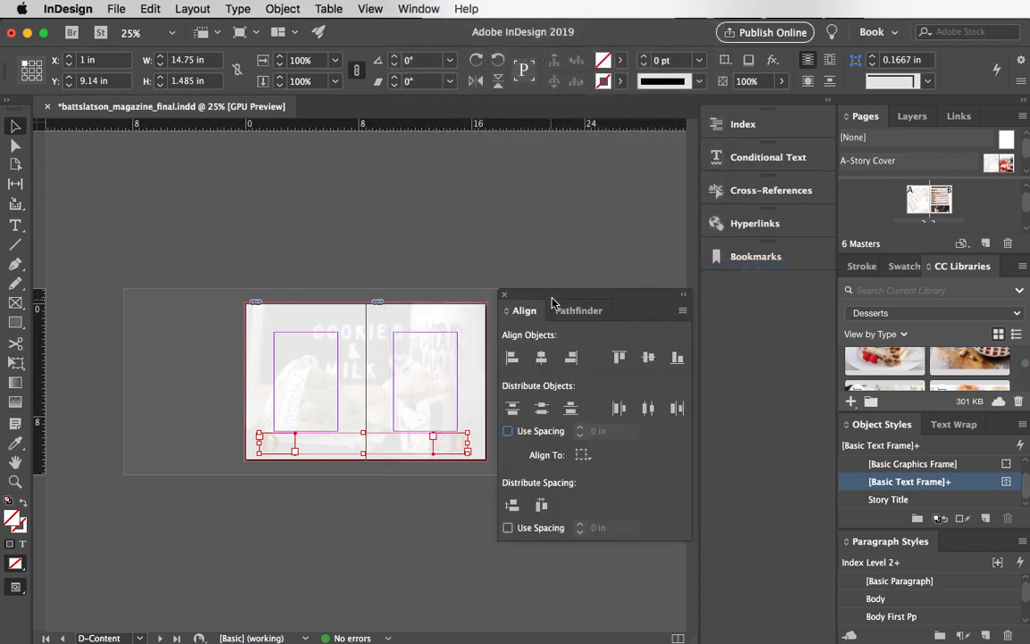
left_click_drag(552, 304, 727, 297)
left_click(728, 295)
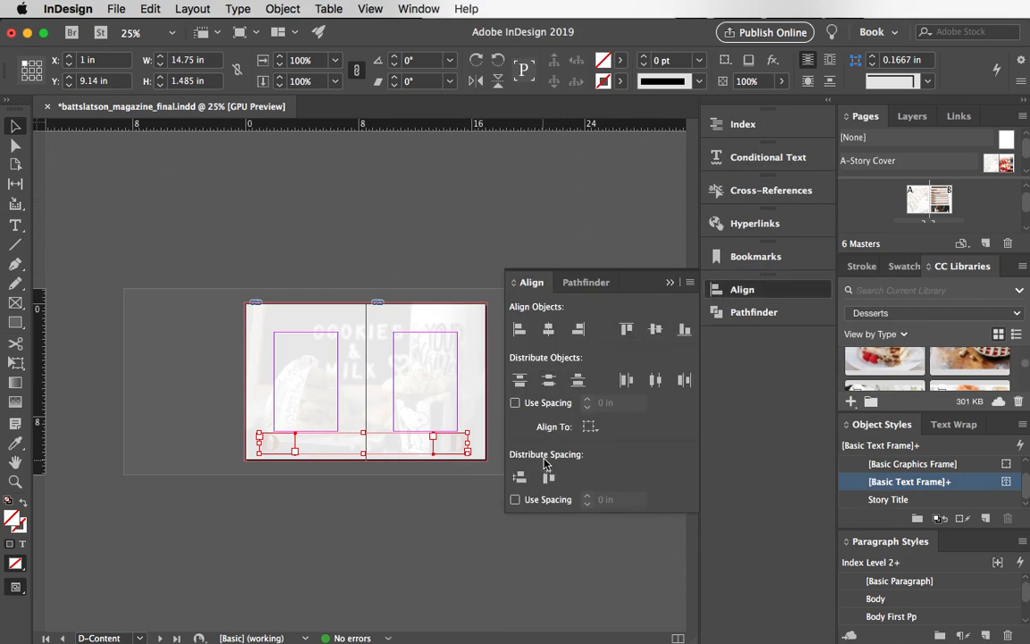
Distribute the two page-number frames by horizontal centers relative to the spread and align their bottom edges to it.
left_click(589, 427)
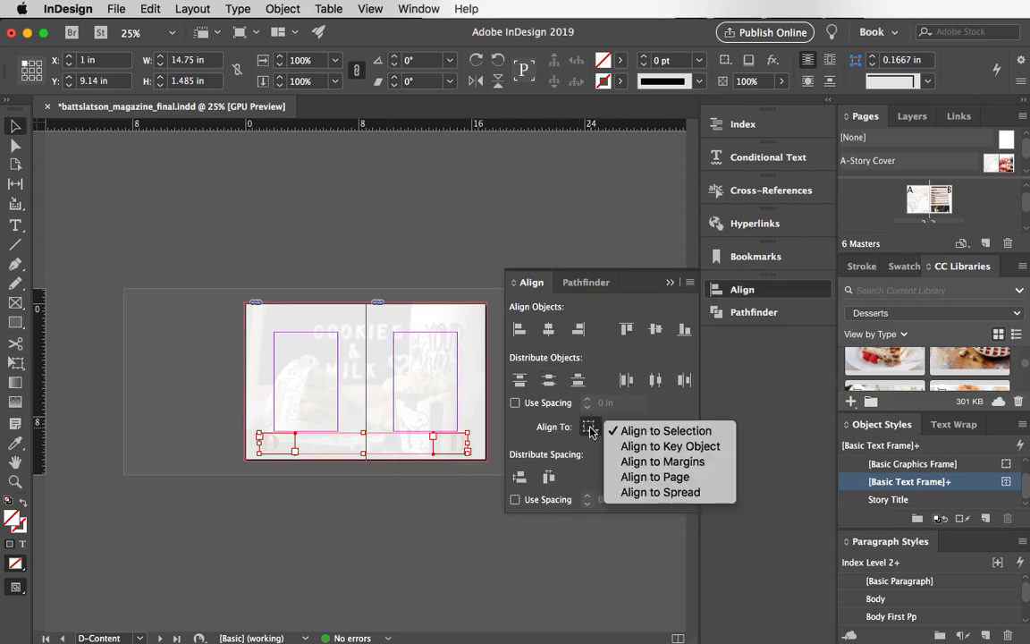
left_click(645, 497)
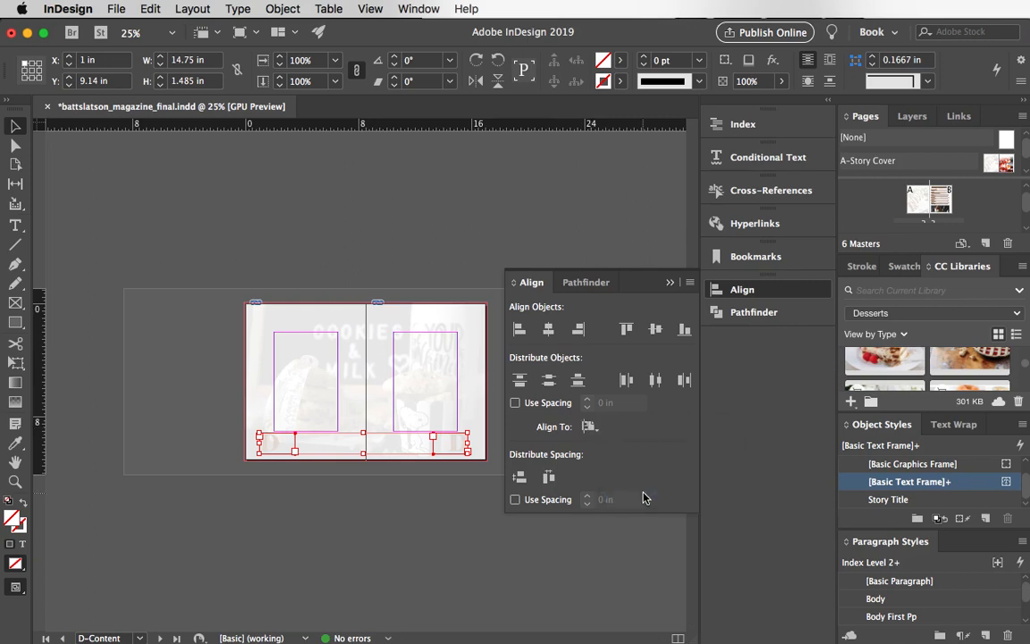
left_click(656, 381)
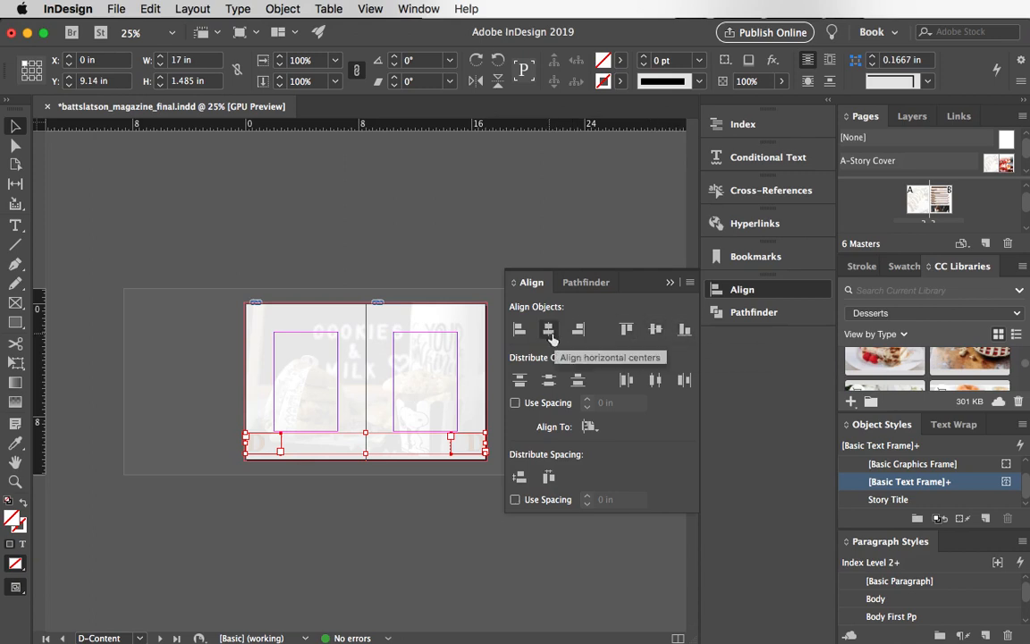
left_click(626, 331)
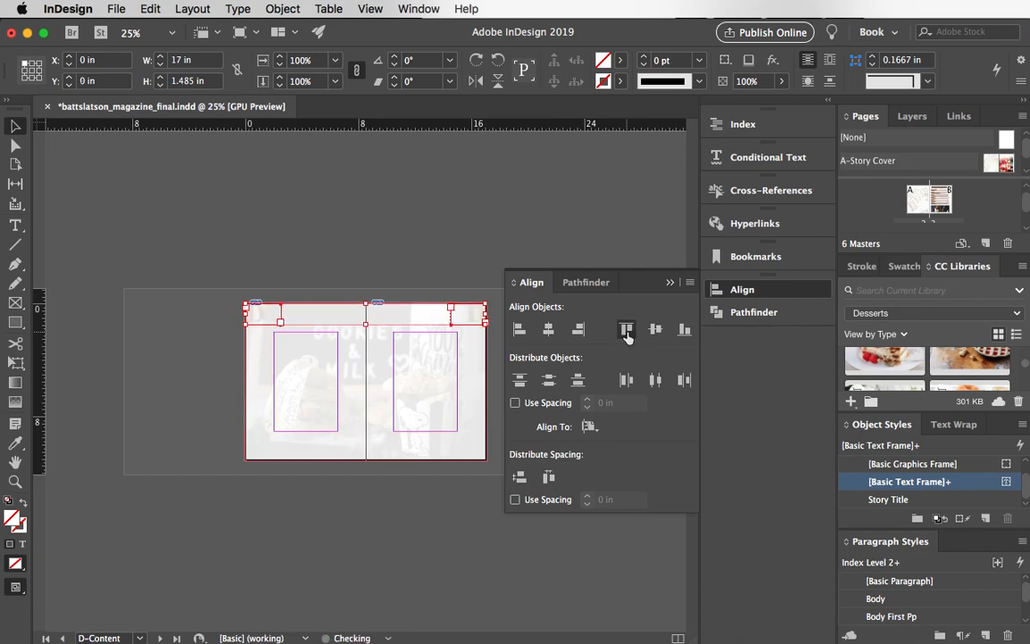
left_click(684, 330)
Nudge both page-number frames upward from the bottom edge of the spread to Y 9.265 in.
key("Up")
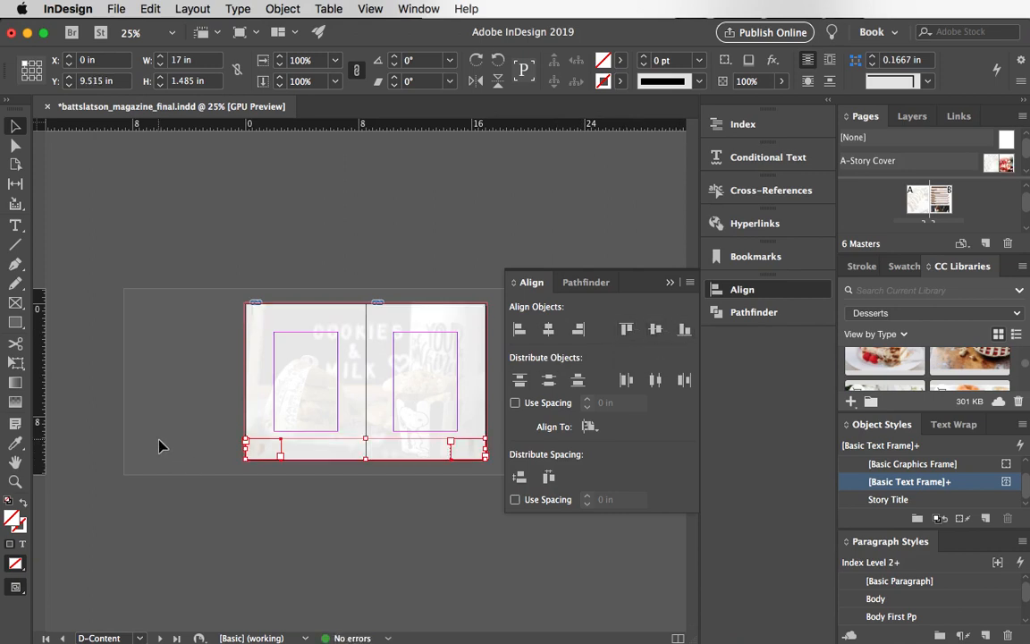
key("Up")
key("Up")
key("Up")
key("Up")
key("Up")
key("Up")
key("Up")
key("Up")
key("Up")
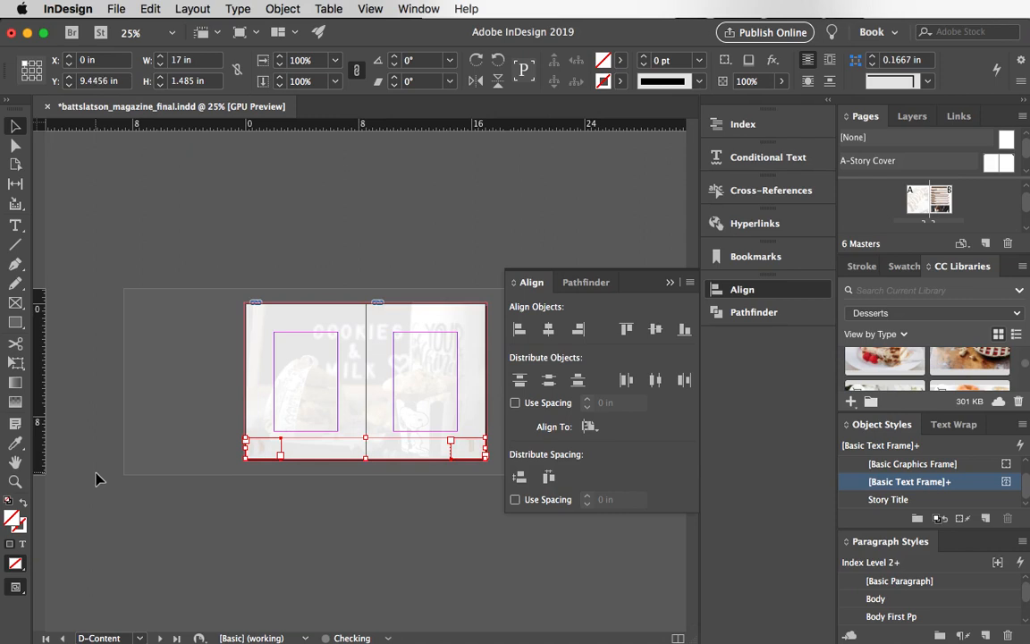
key("Up")
key("Up")
key("Up")
key("Up")
key("Up")
key("Up")
key("Up")
key("Up")
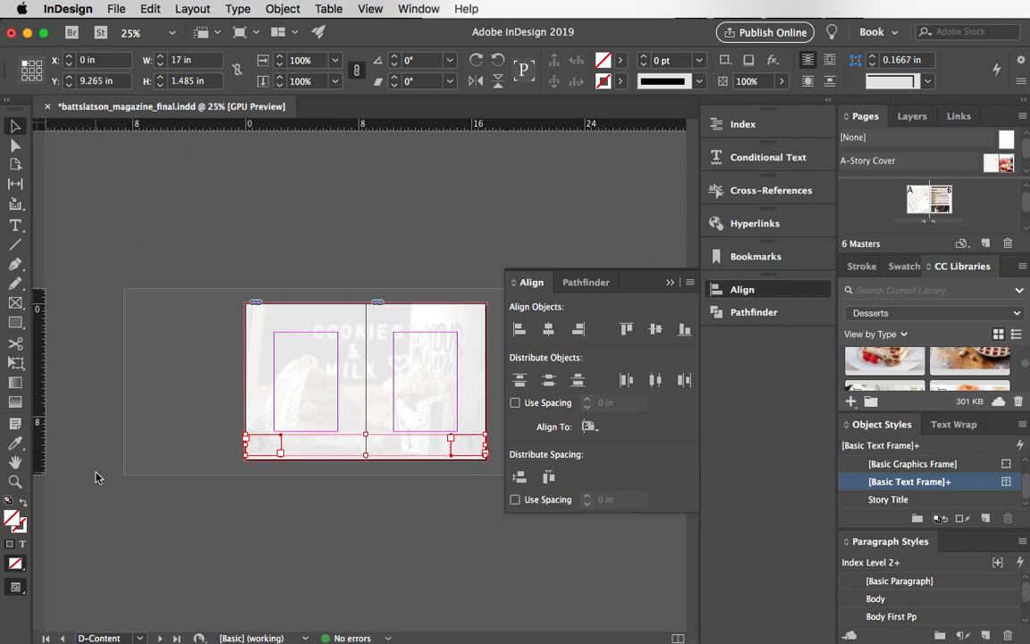
Nudge the left page's page-number frame inward from the outer page edge to X 0.6944 in.
left_click(269, 448)
left_click(269, 447)
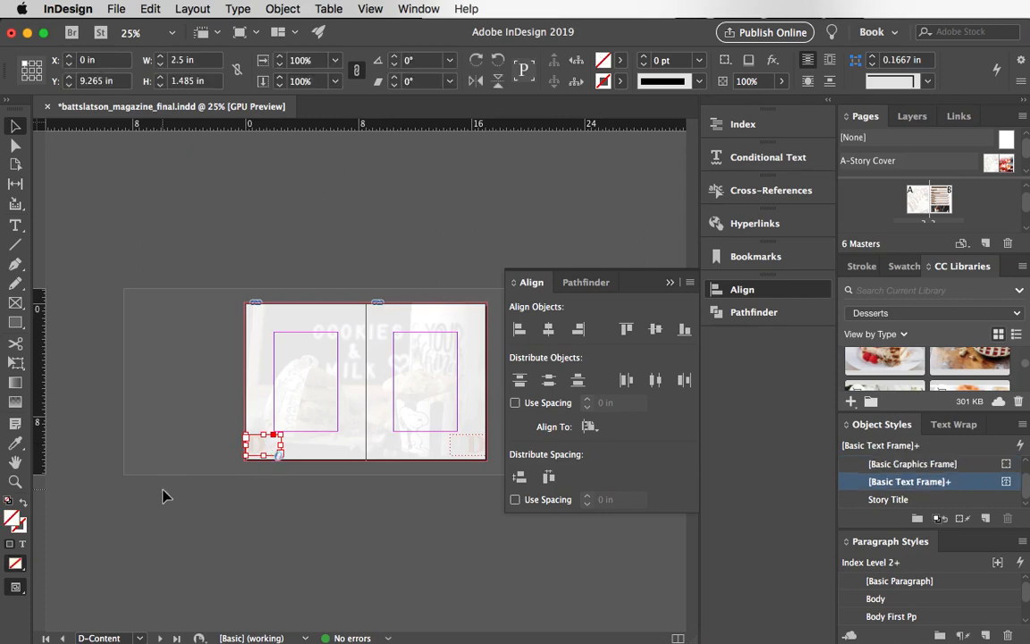
key("shift+Right")
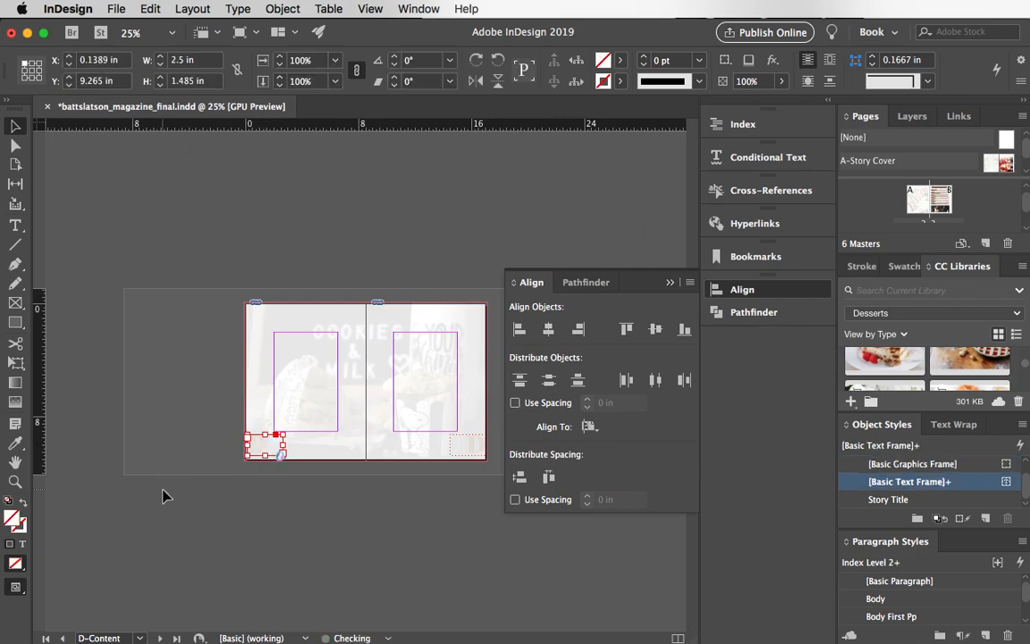
key("shift+Right")
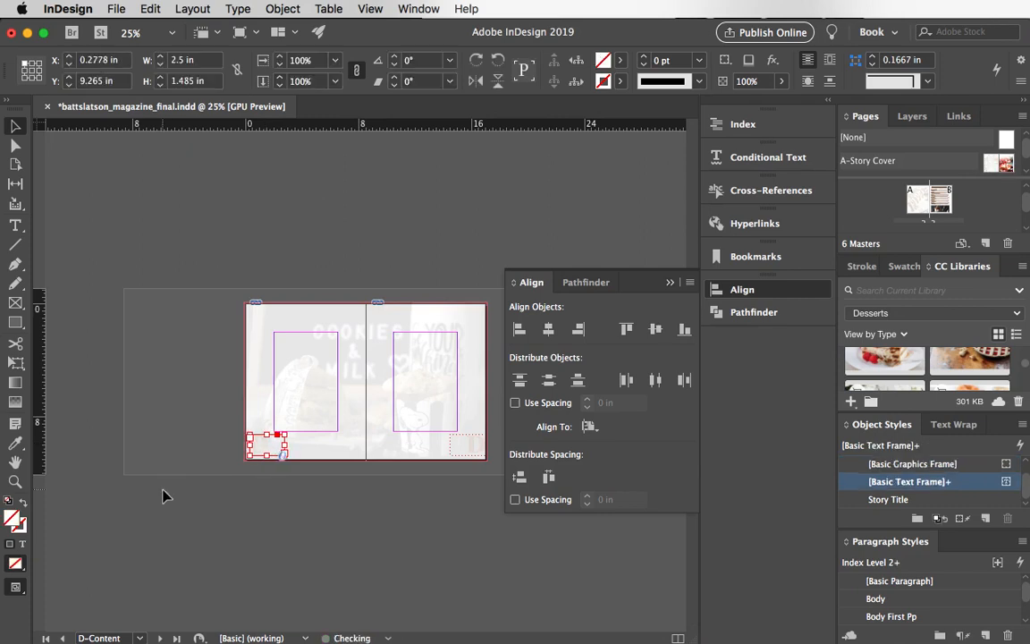
key("shift+Right")
key("shift+Right")
key("shift+Right")
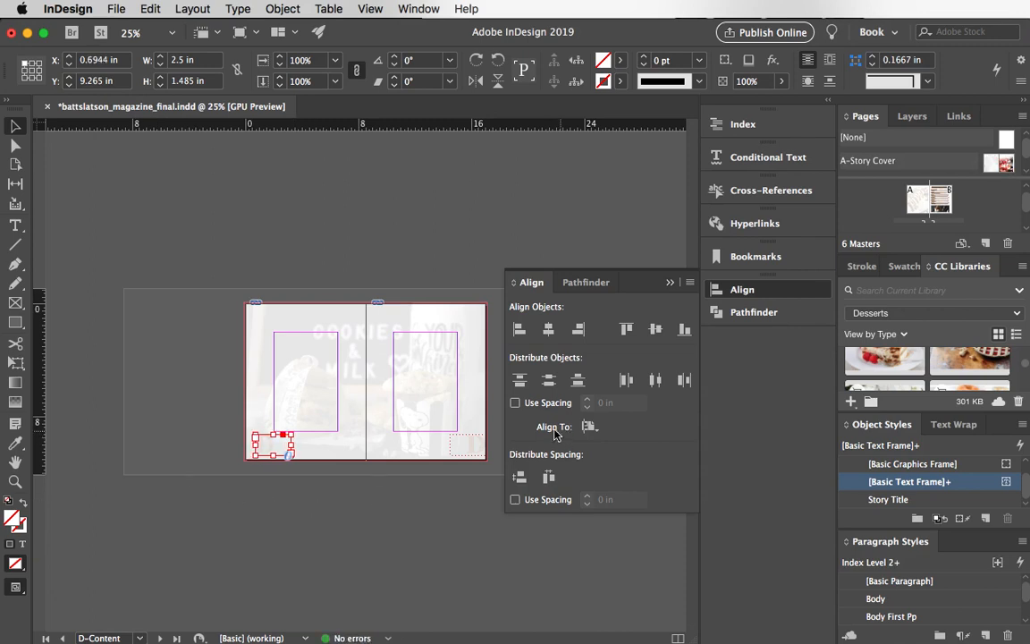
Nudge the right page's page-number frame inward to X 13.8056 in., deselect it and collapse the Align controls.
left_click(477, 440)
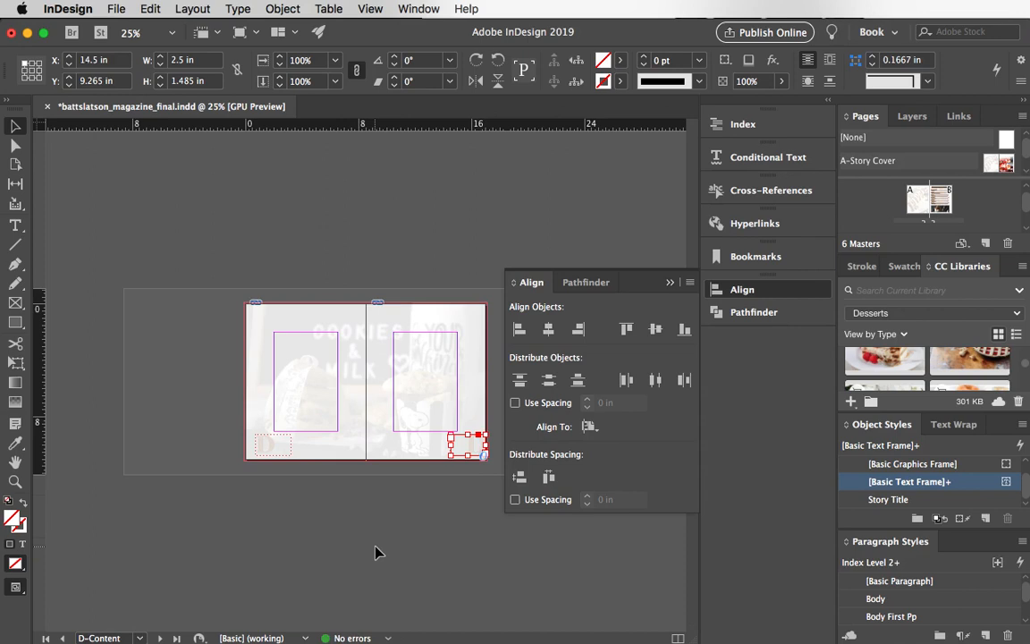
key("shift+Left")
key("shift+Left")
key("shift+Left")
key("shift+Left")
key("shift+Left")
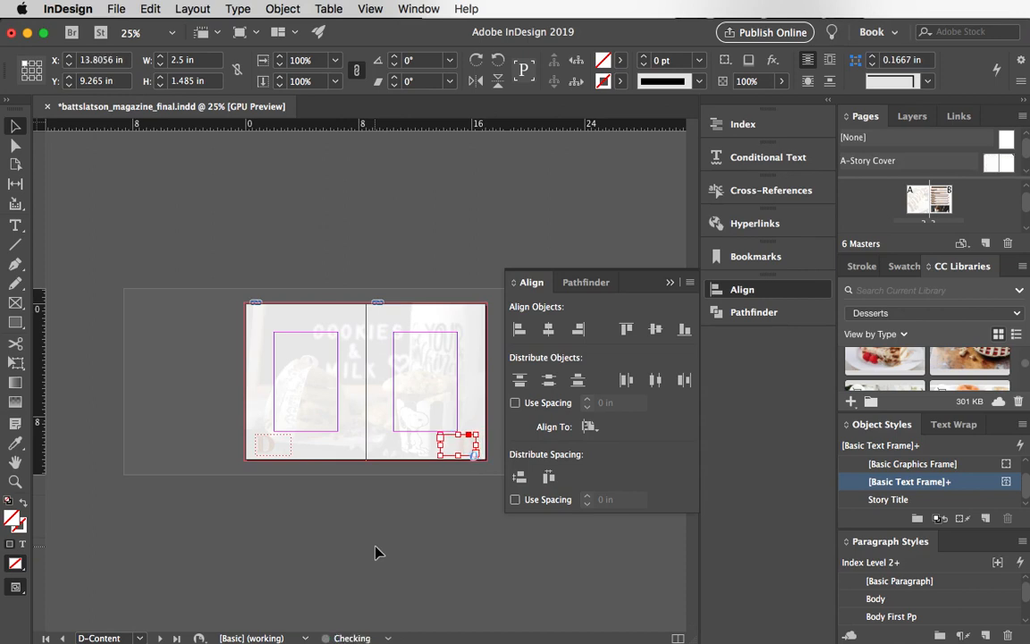
left_click(154, 534)
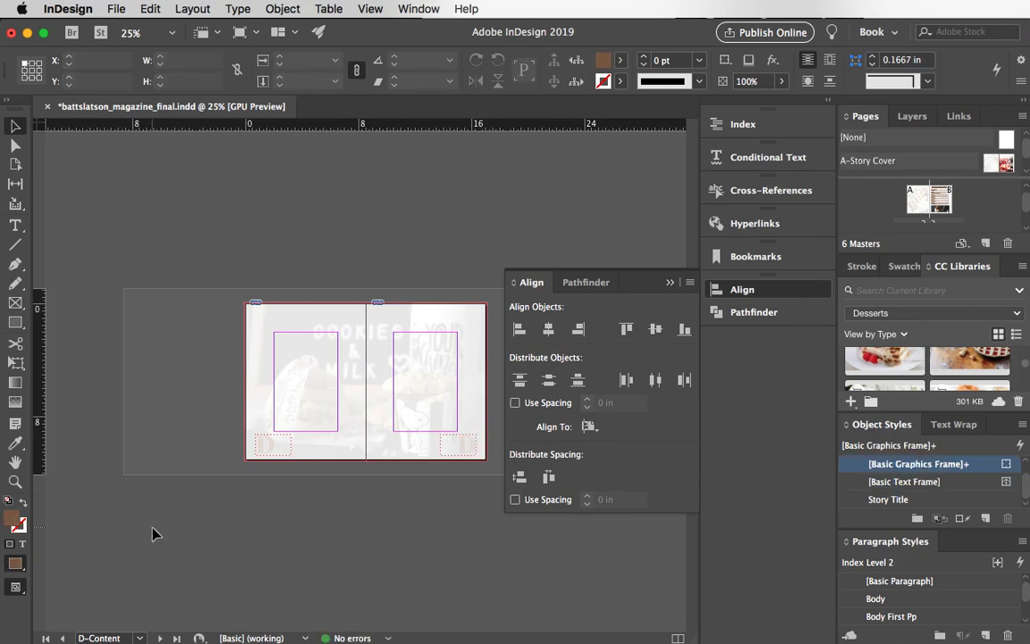
left_click(670, 282)
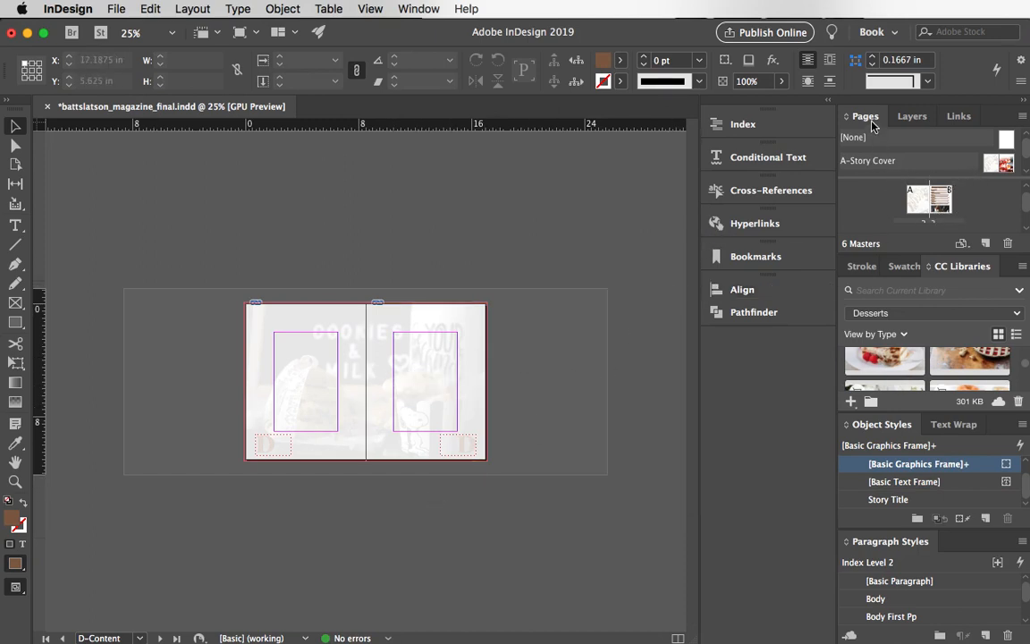
Float the Pages panel, lengthen it and enlarge its master section to list all the master spreads.
left_click_drag(872, 125, 660, 264)
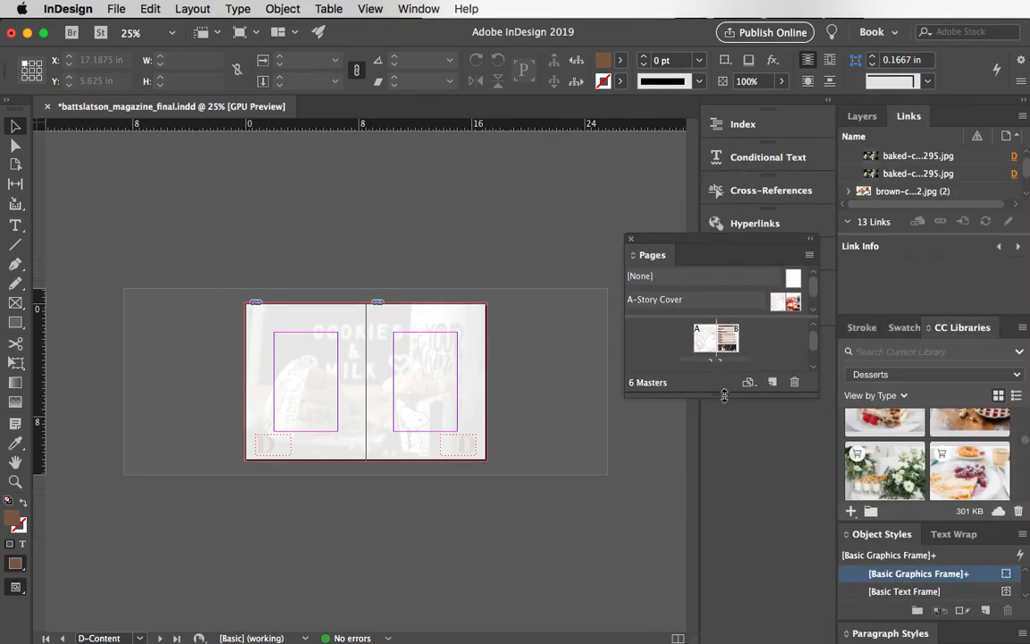
left_click_drag(724, 395, 725, 527)
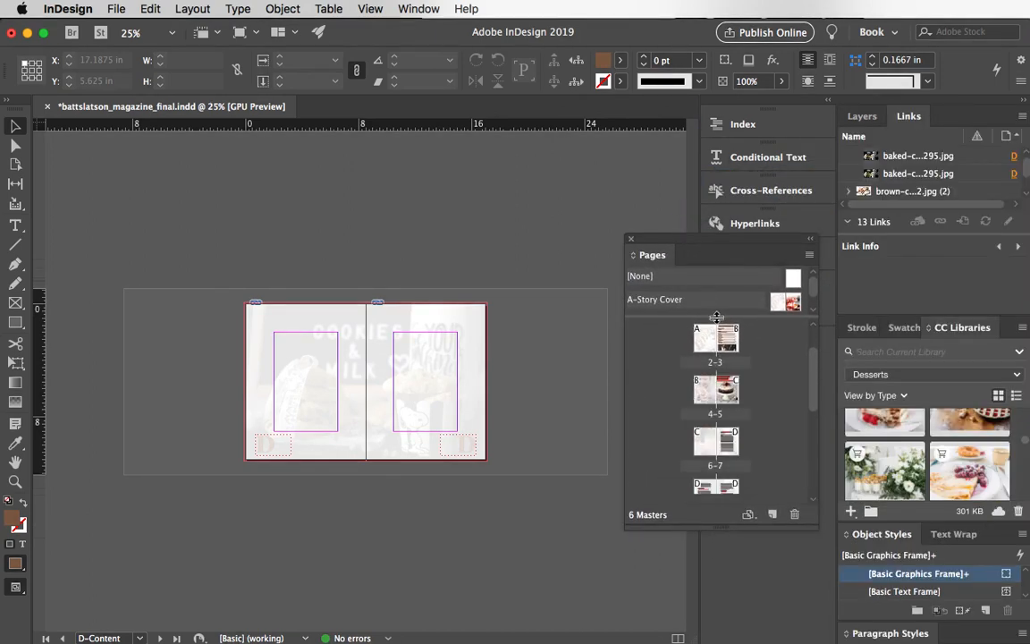
left_click_drag(716, 317, 717, 454)
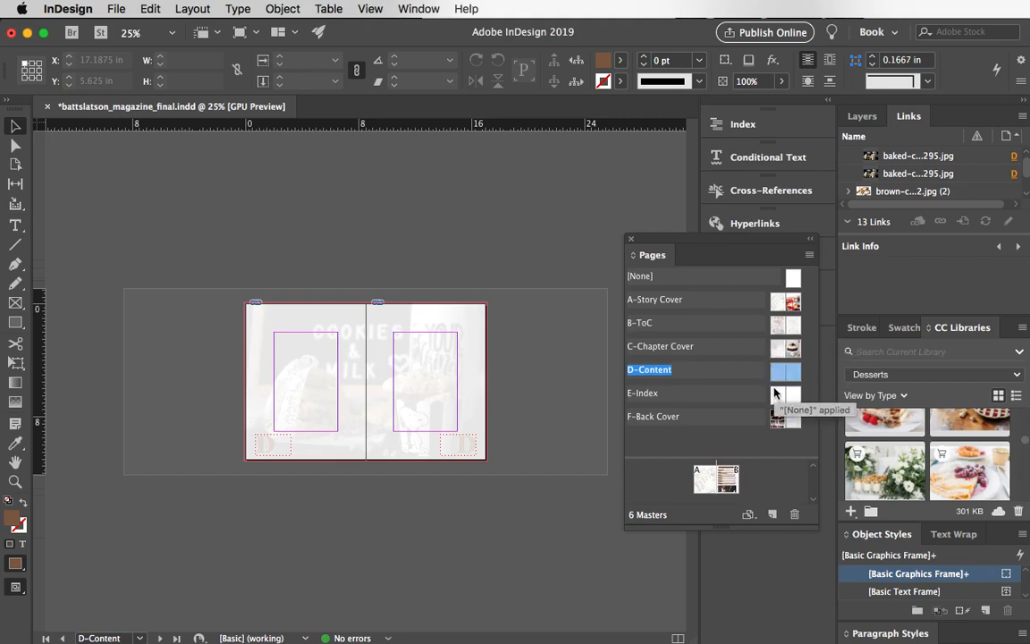
Paste the copied page-number frames in place on the E-Index master spread and deselect them.
double_click(775, 397)
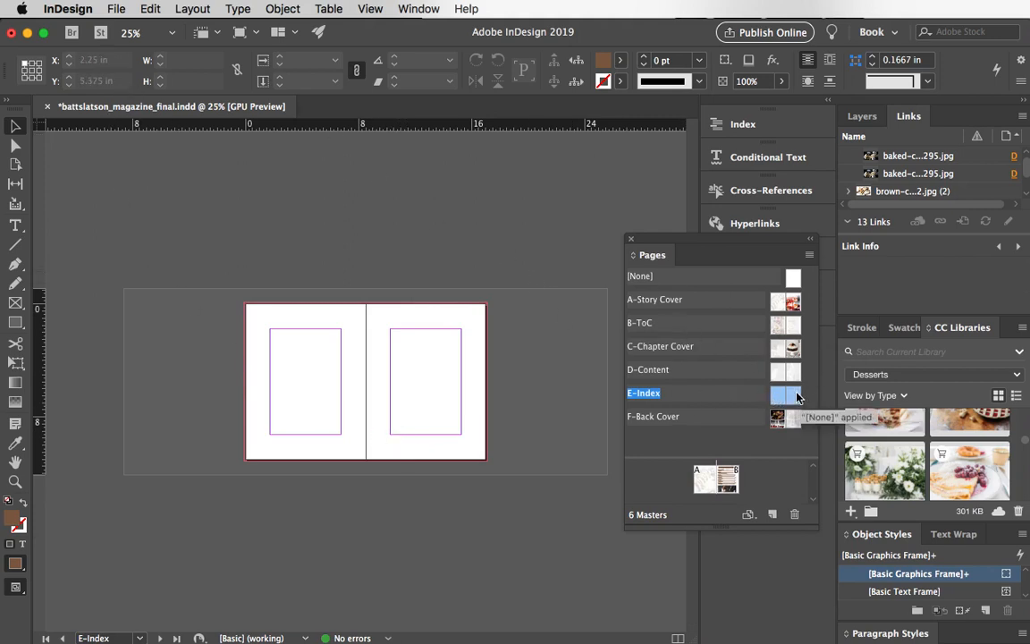
left_click(143, 11)
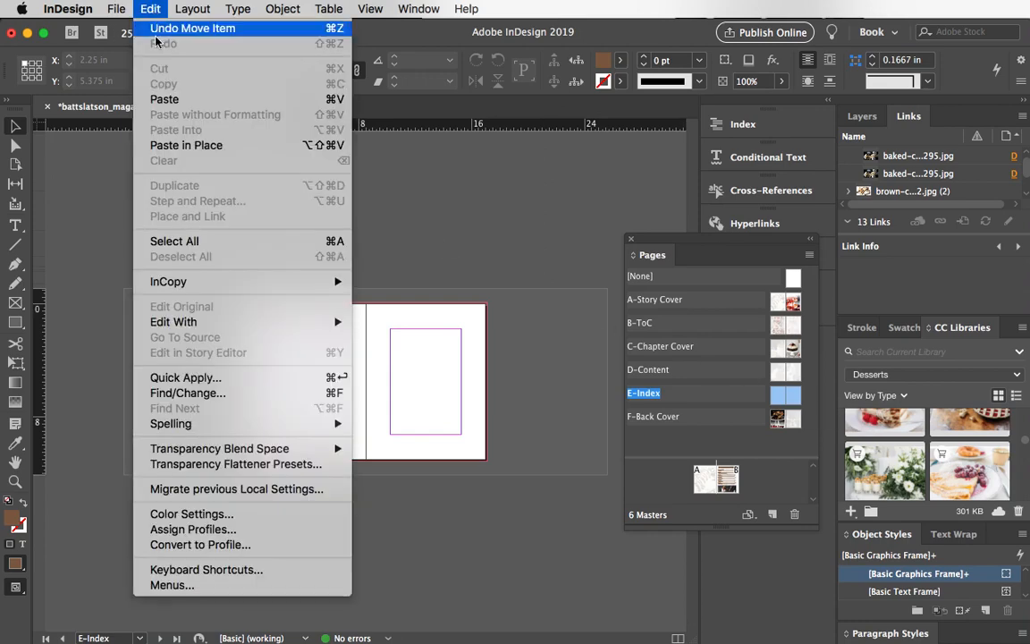
left_click(183, 145)
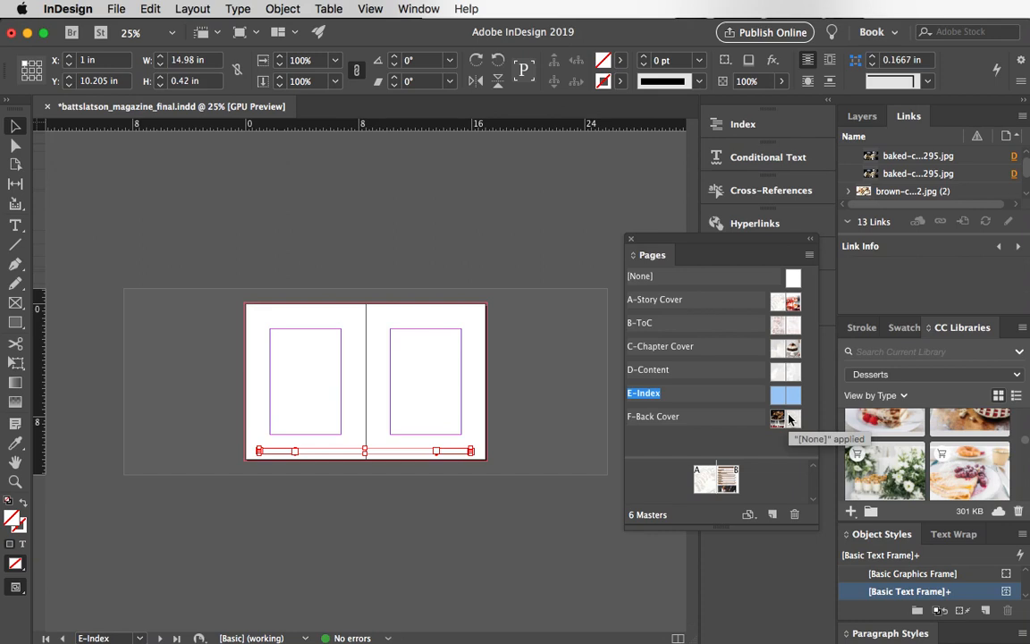
left_click(273, 252)
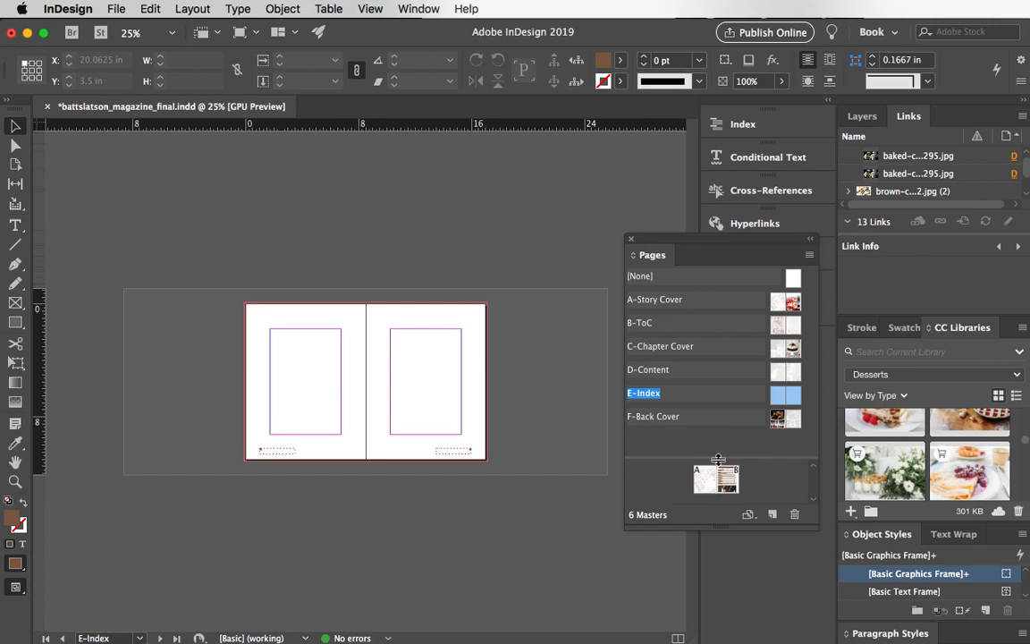
Enlarge the document page list and check the page numbers on pages 1 through 7, fitting the page in view.
left_click_drag(707, 457, 698, 311)
scroll(697, 322, "up", 2)
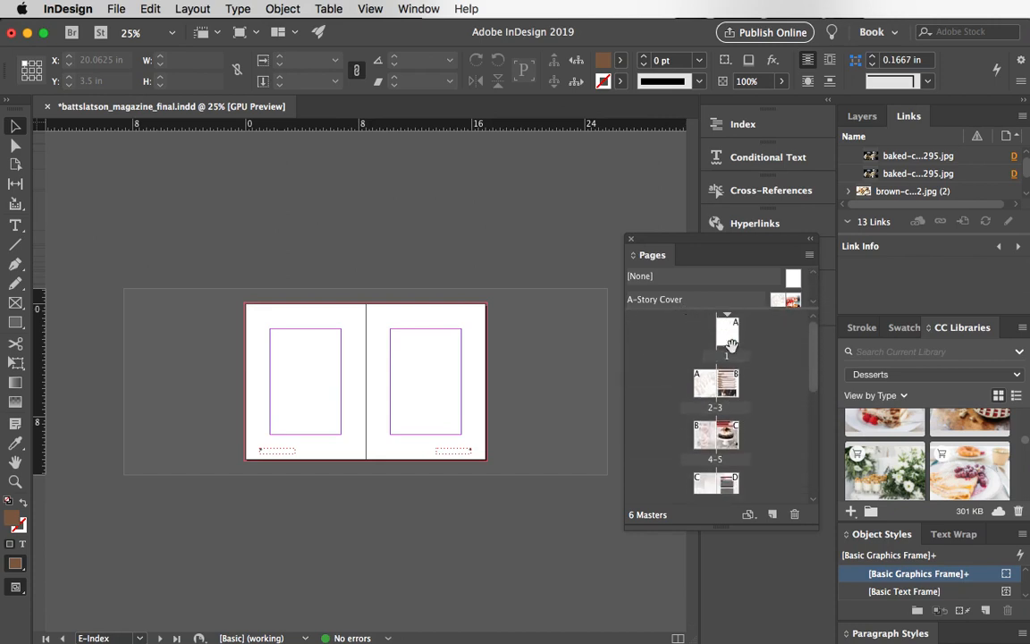
double_click(727, 333)
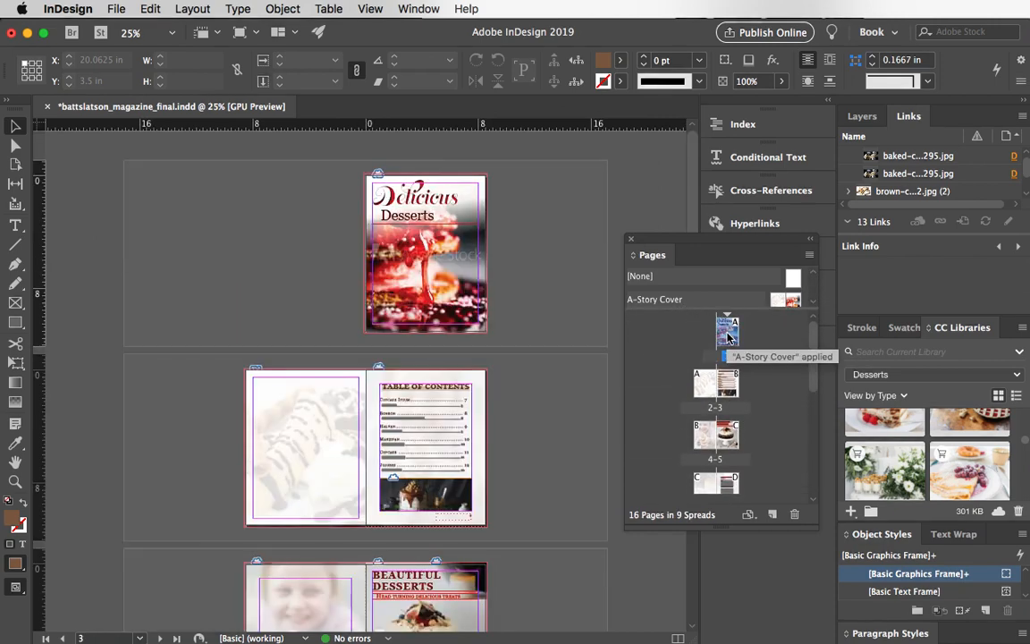
key("super+0")
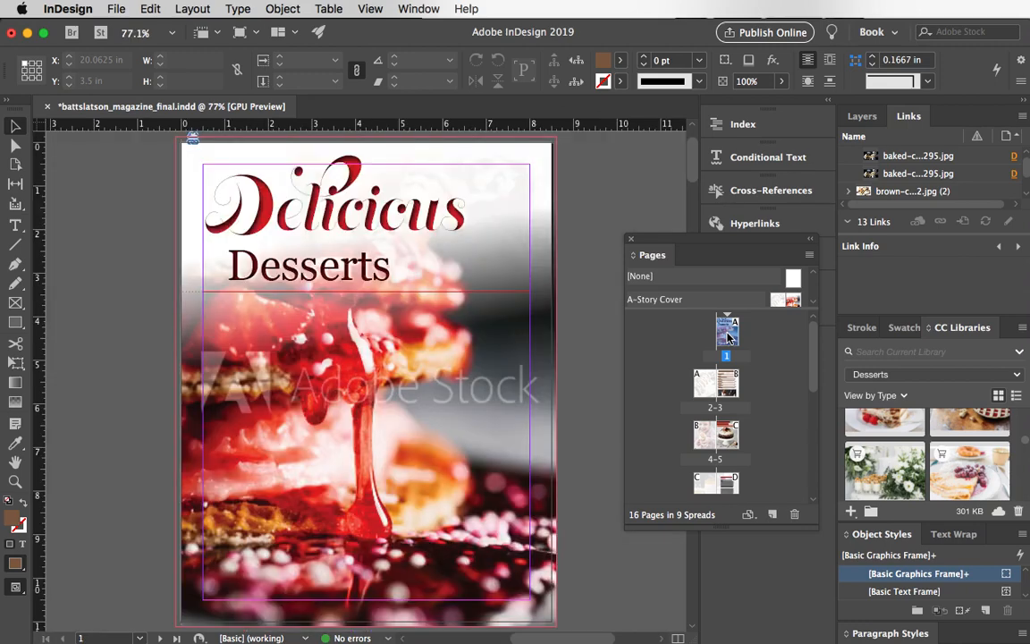
double_click(703, 391)
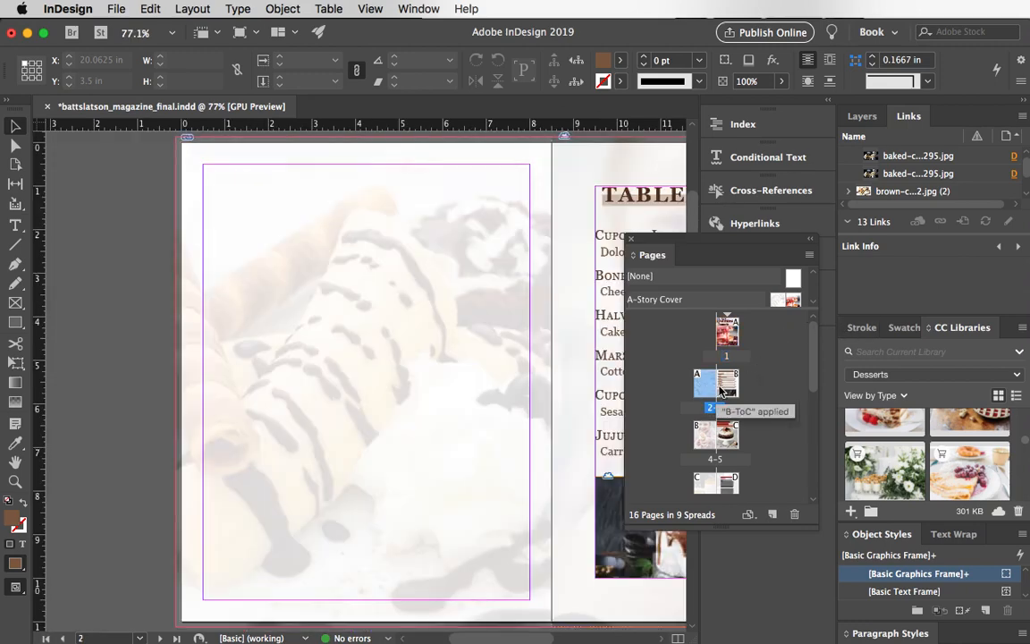
double_click(725, 388)
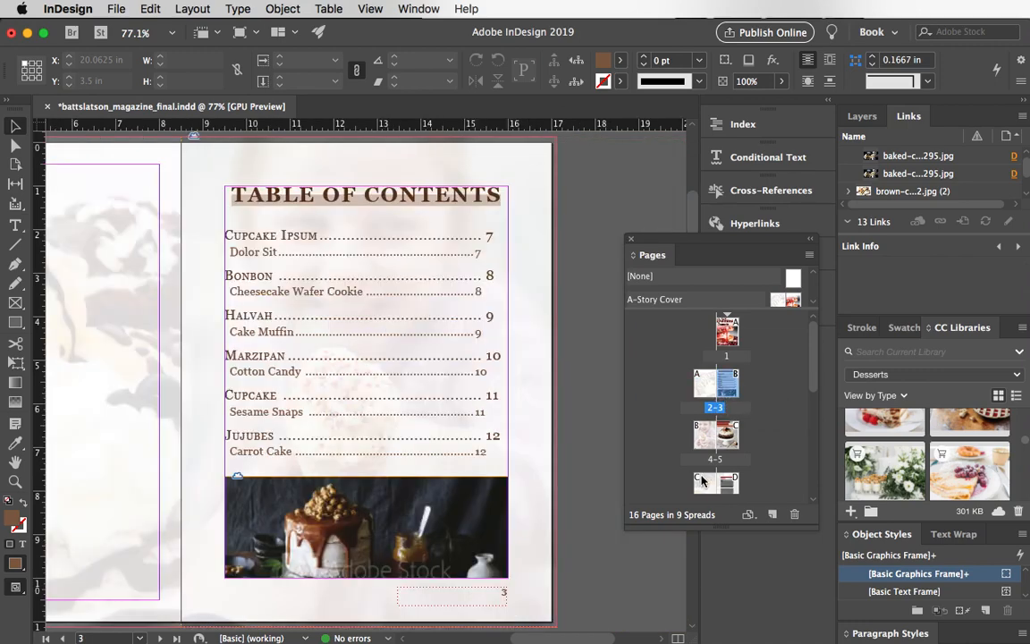
left_click(700, 438)
double_click(700, 438)
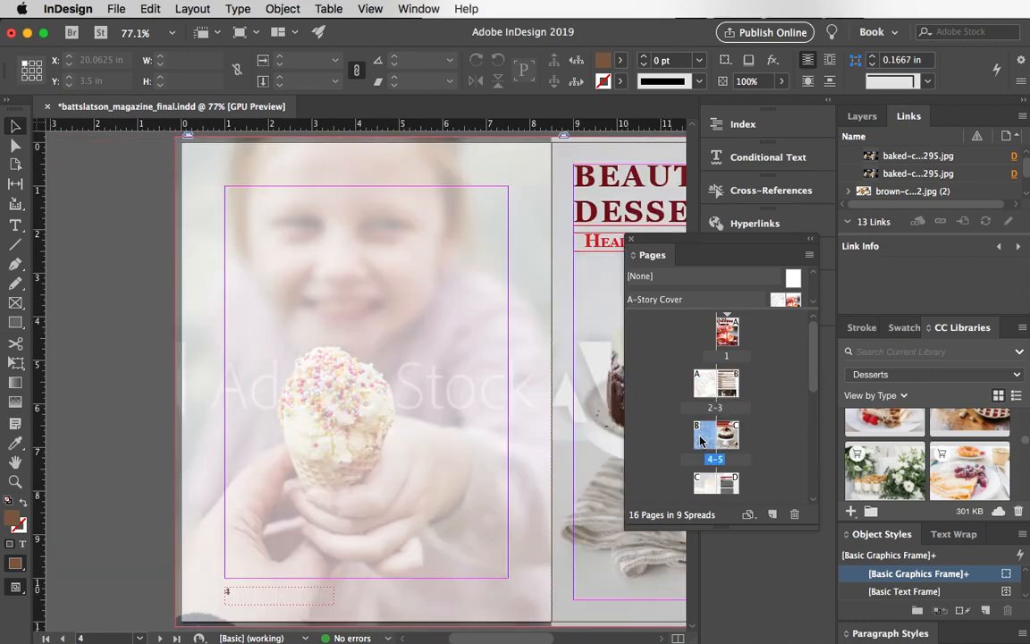
double_click(732, 438)
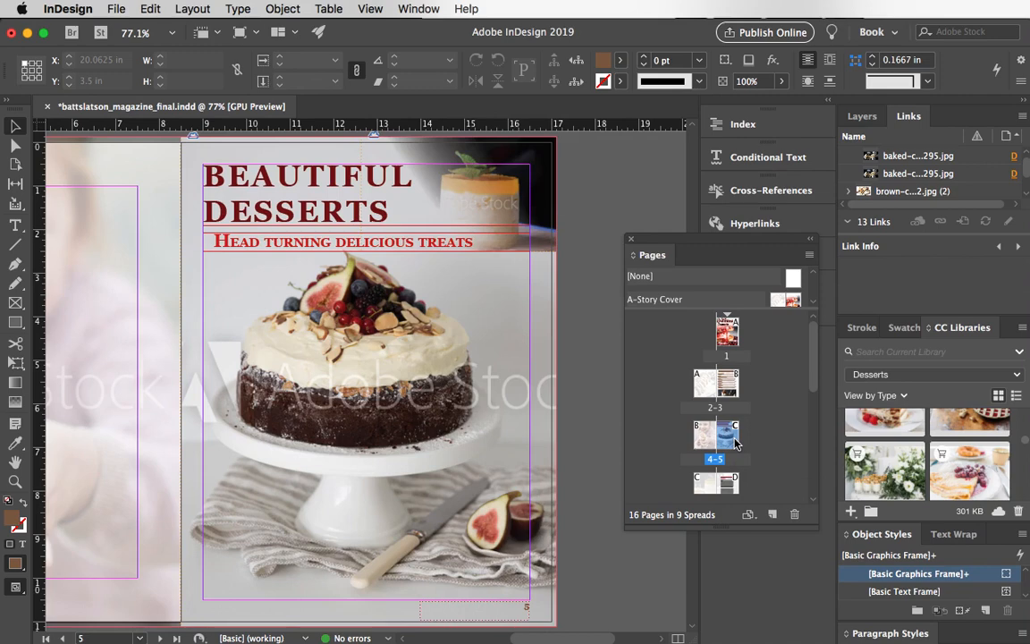
double_click(706, 488)
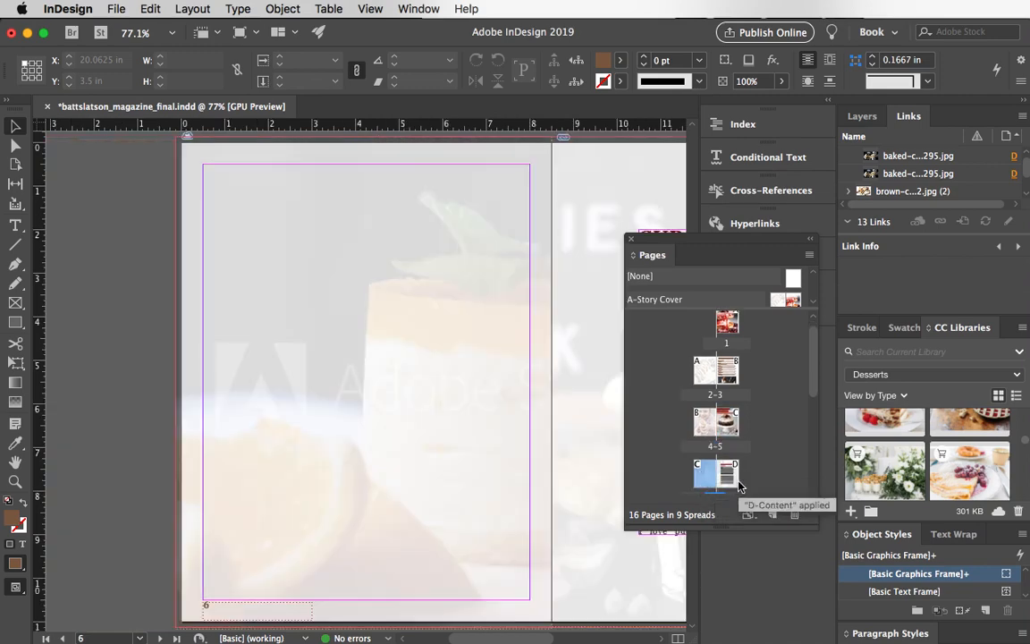
double_click(735, 482)
Check the page numbers on the content pages 8 through 12 and on index page 13.
scroll(721, 456, "down", 5)
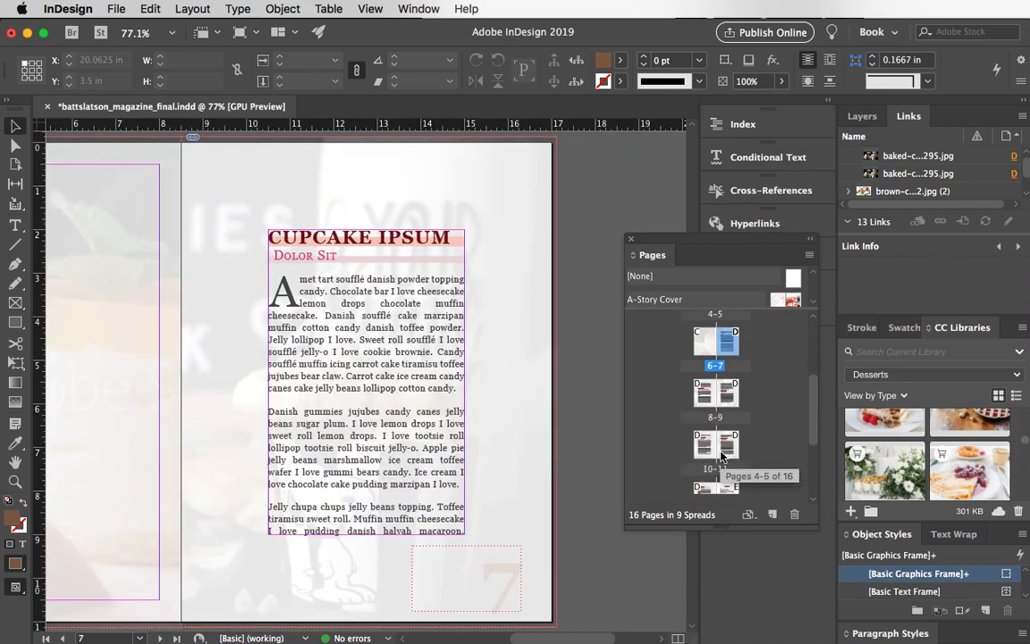
scroll(721, 456, "up", 2)
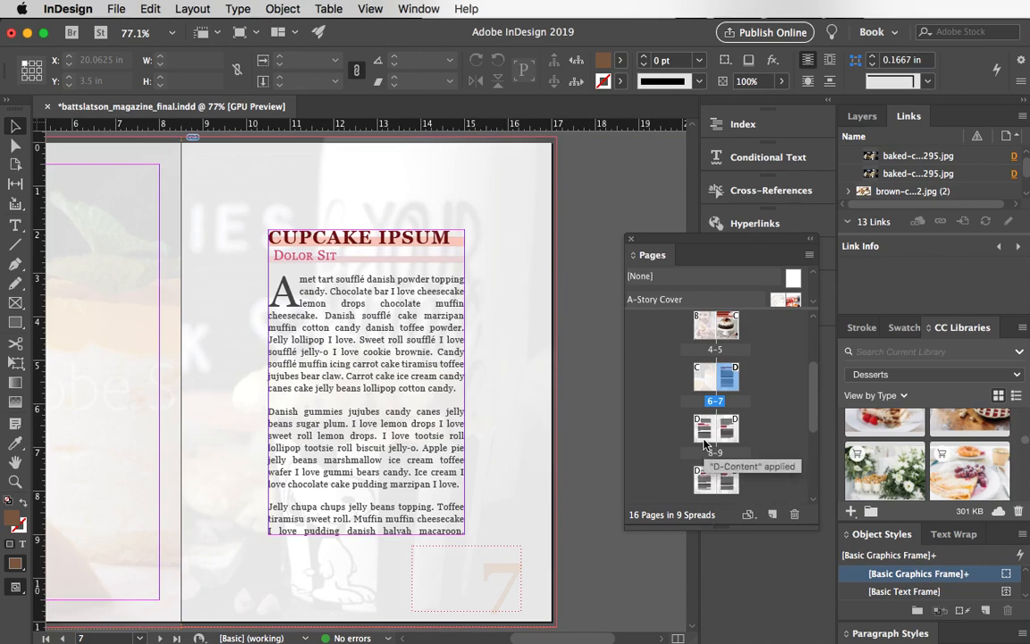
double_click(705, 431)
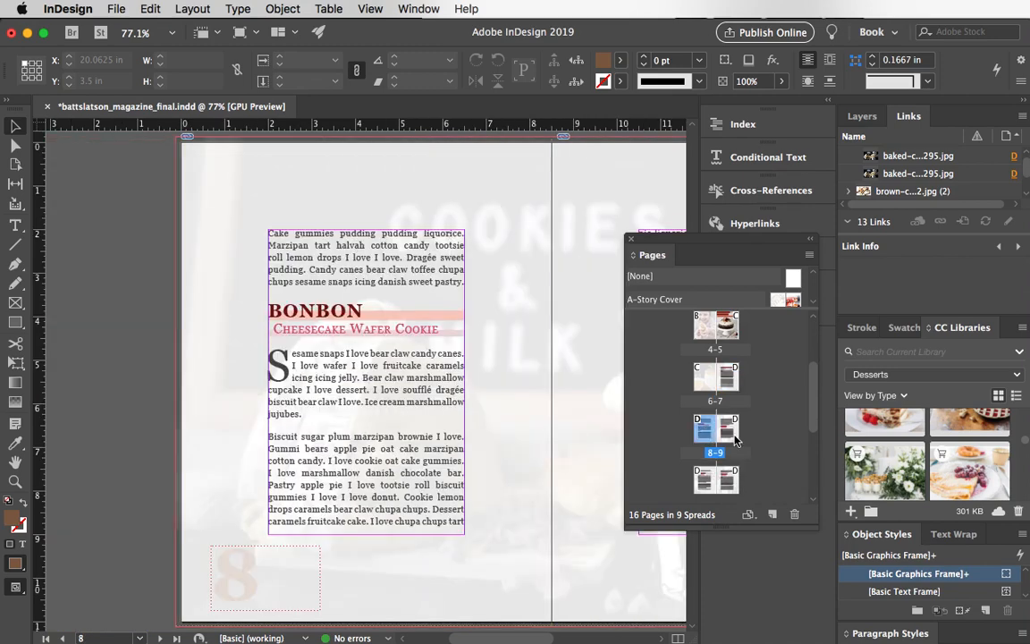
double_click(735, 439)
scroll(725, 434, "down", 3)
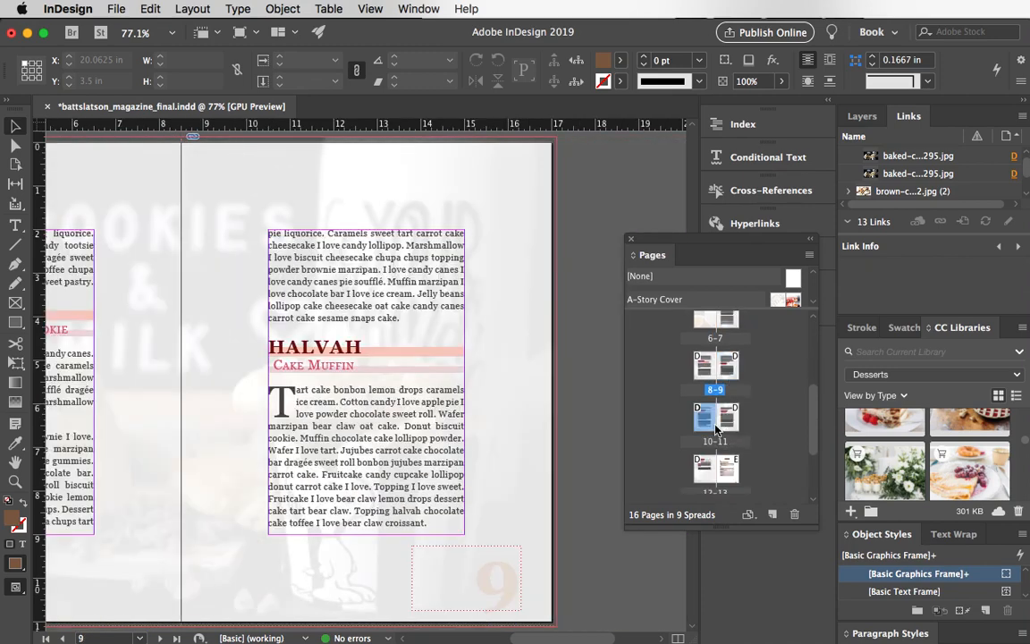
double_click(715, 427)
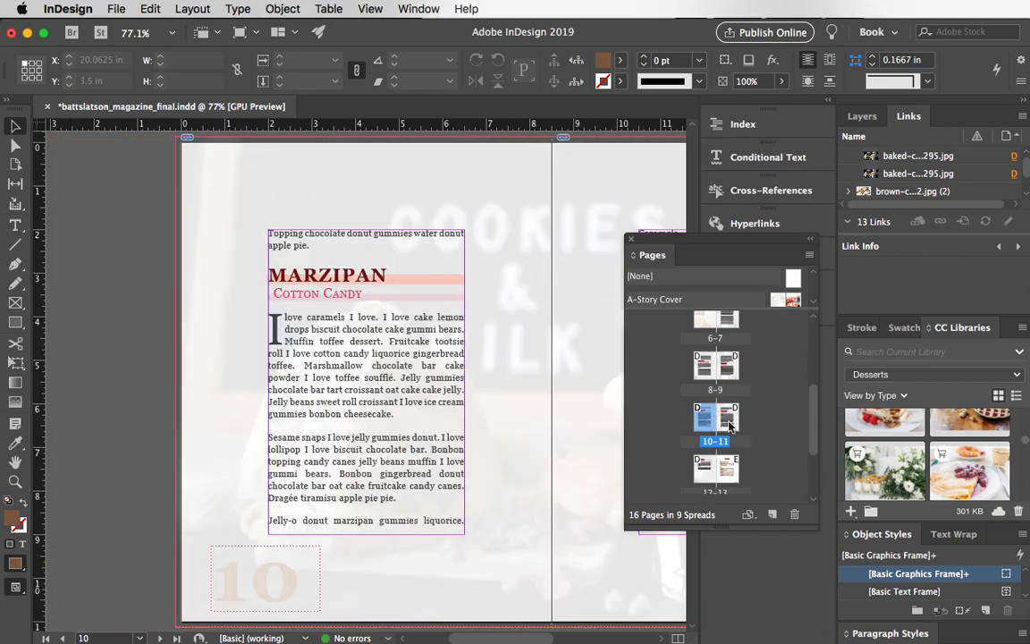
double_click(729, 427)
scroll(726, 425, "down", 2)
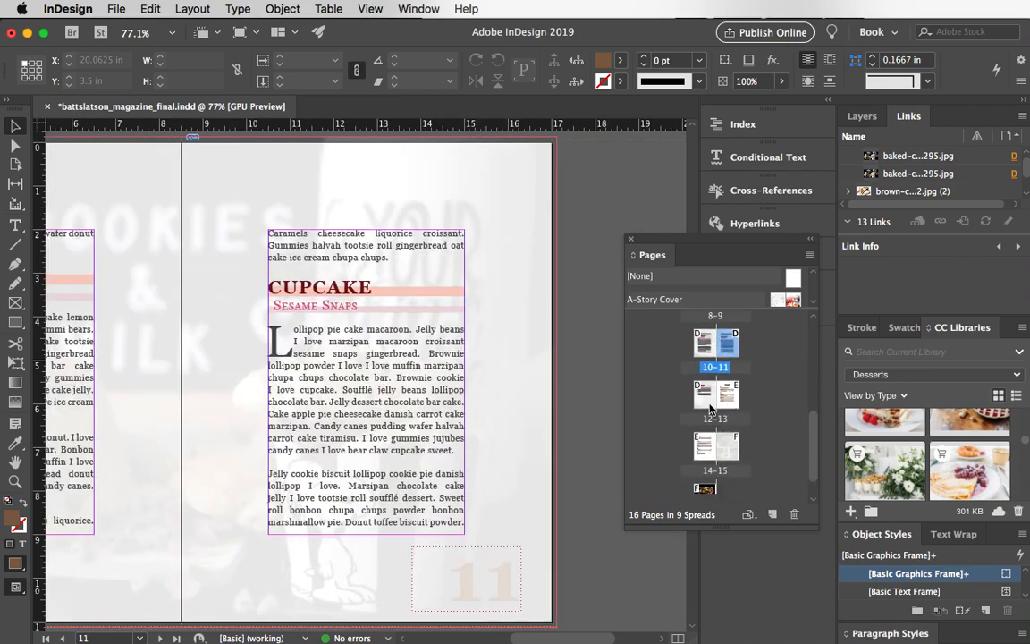
double_click(711, 407)
double_click(732, 403)
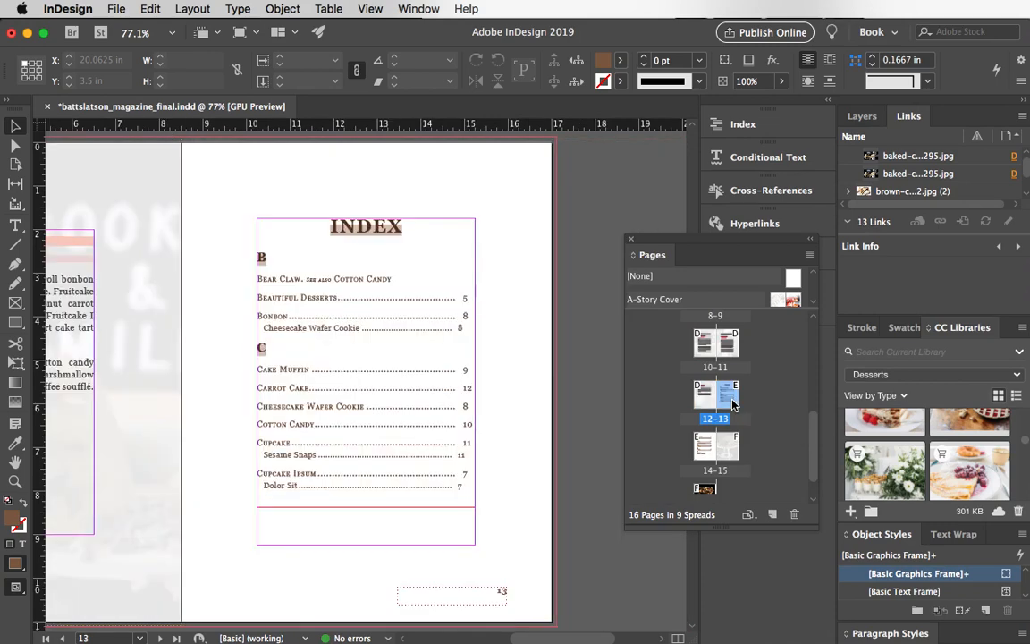
Check pages 14 through 16, from the second index page to the back cover.
scroll(731, 405, "down", 1)
left_click(705, 416)
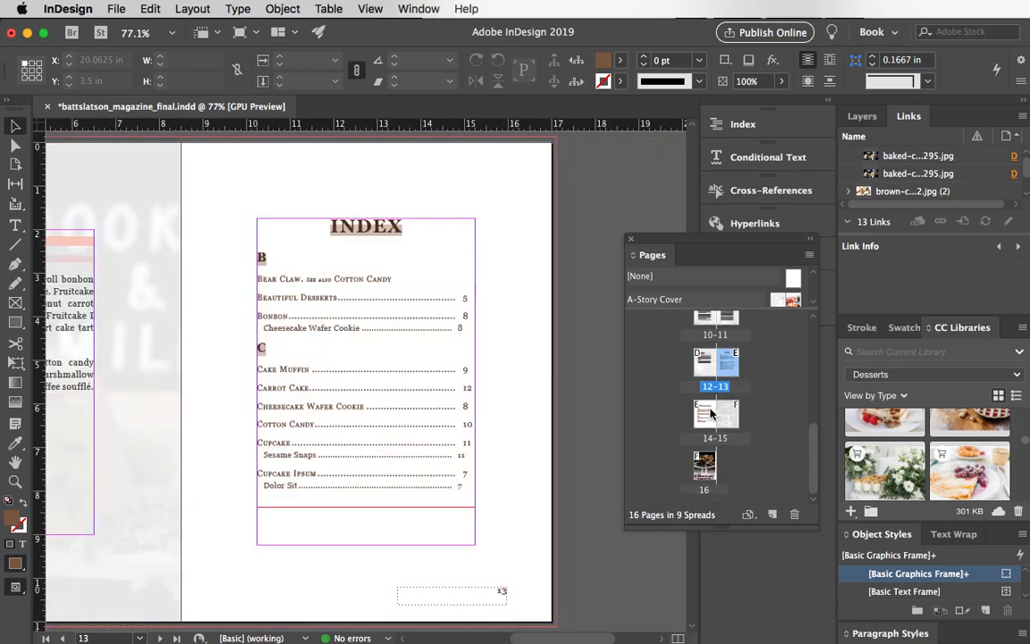
double_click(704, 415)
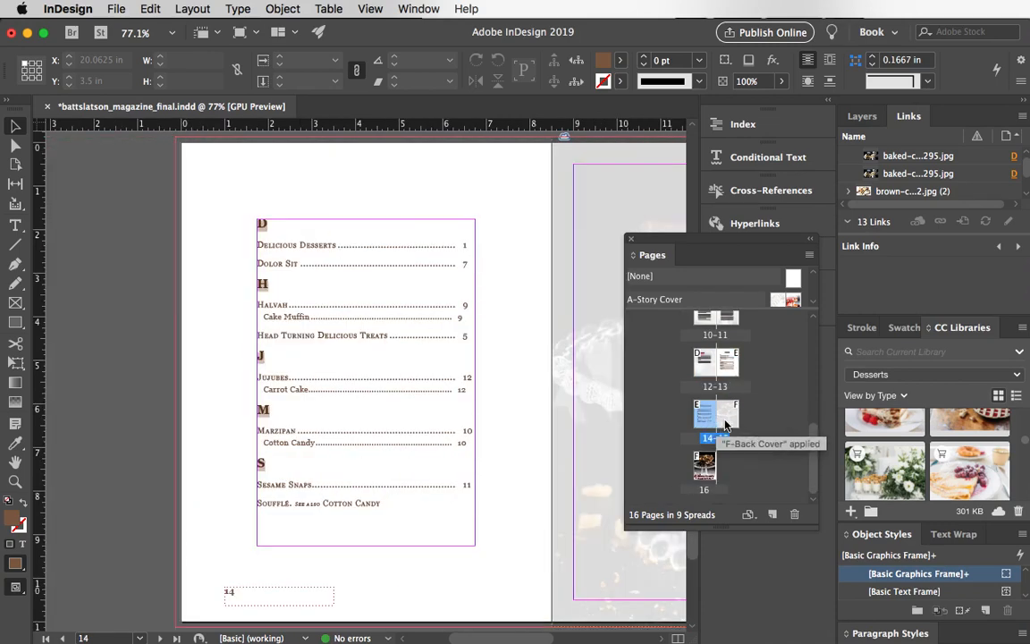
double_click(726, 425)
double_click(706, 467)
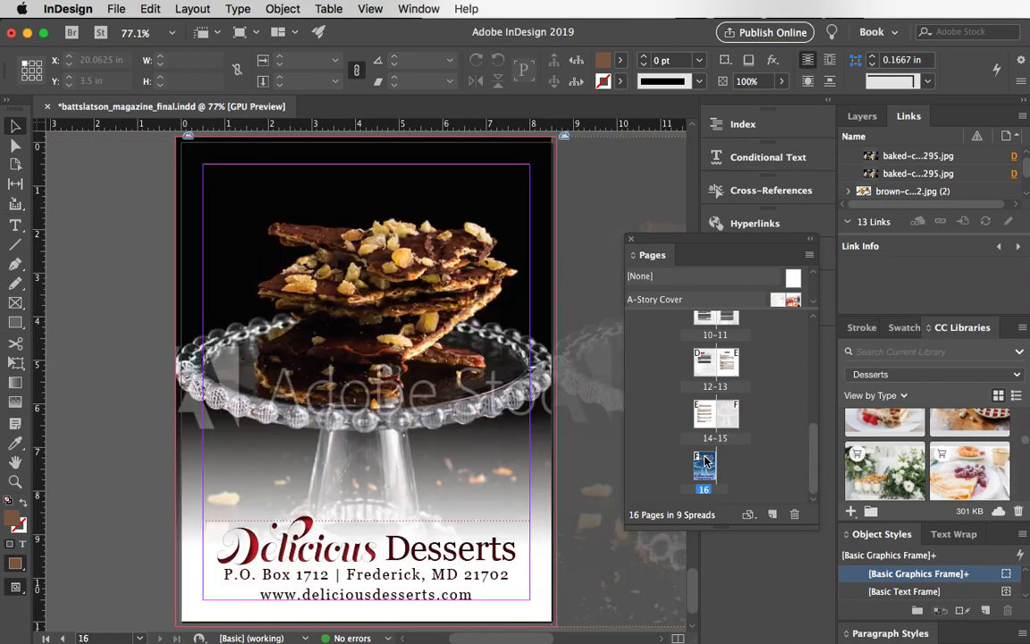
Return to the front cover on page 1 and dock the Pages panel beneath Align and Pathfinder.
scroll(666, 418, "up", 10)
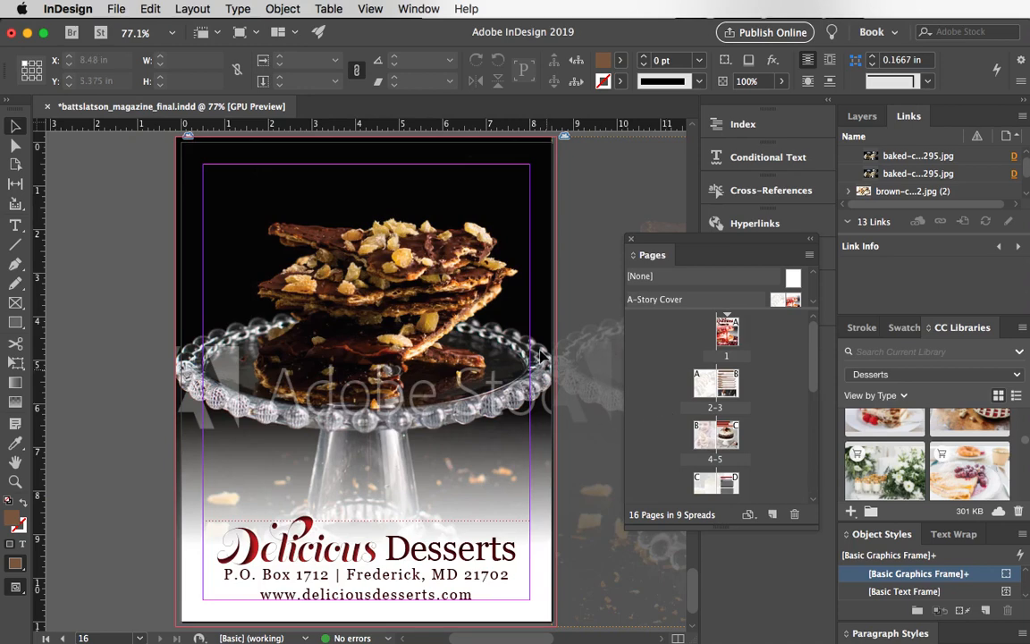
left_click(725, 338)
double_click(724, 338)
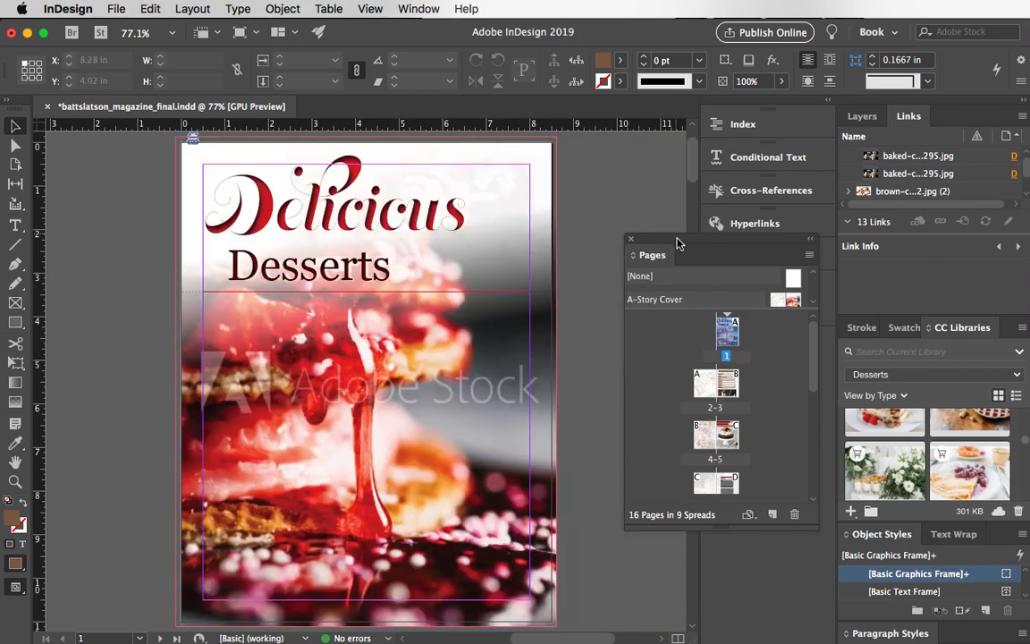
left_click_drag(676, 236, 739, 343)
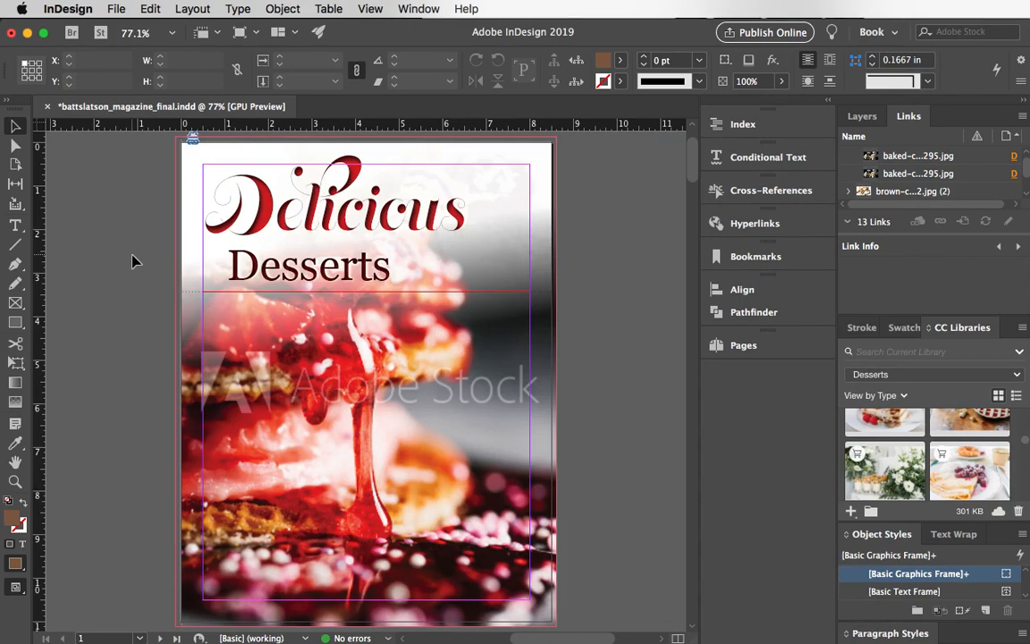
Save the magazine document and start packaging the entire publication with fonts, linked graphics, IDML and a print PDF included.
key("super+s")
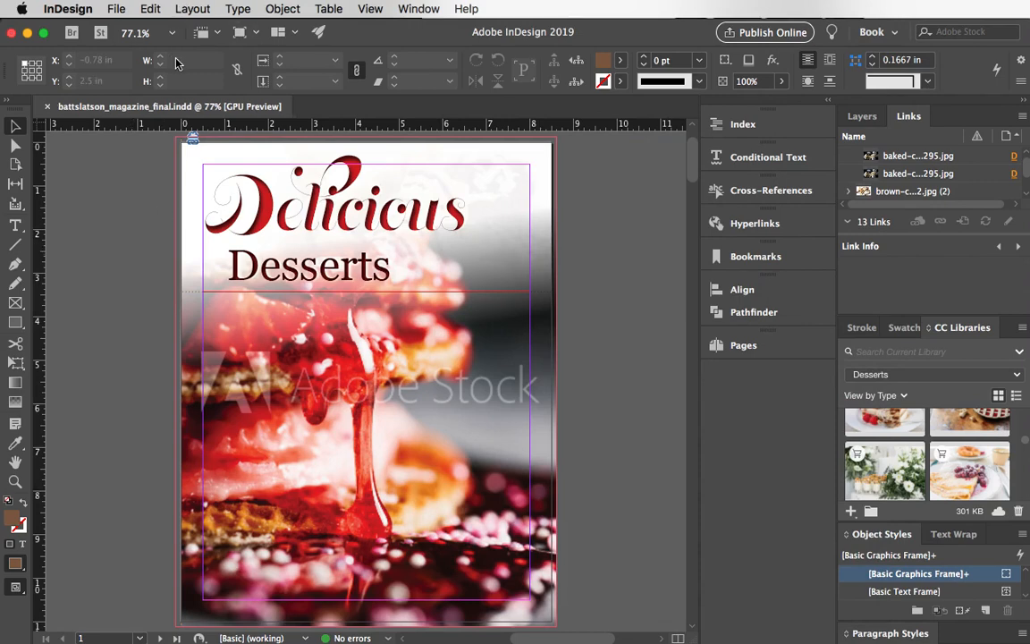
left_click(113, 9)
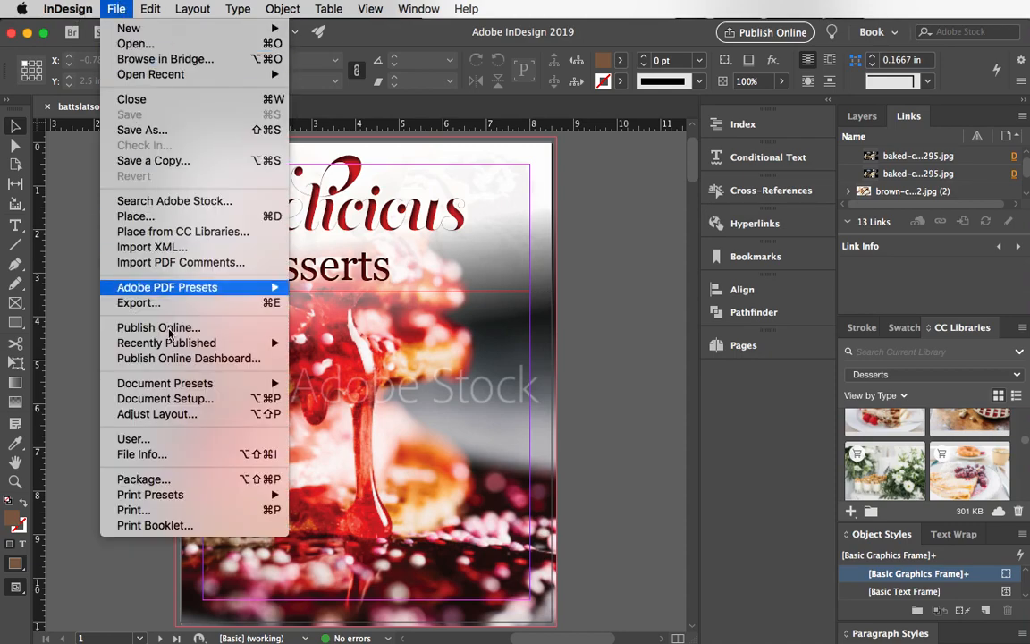
left_click(178, 481)
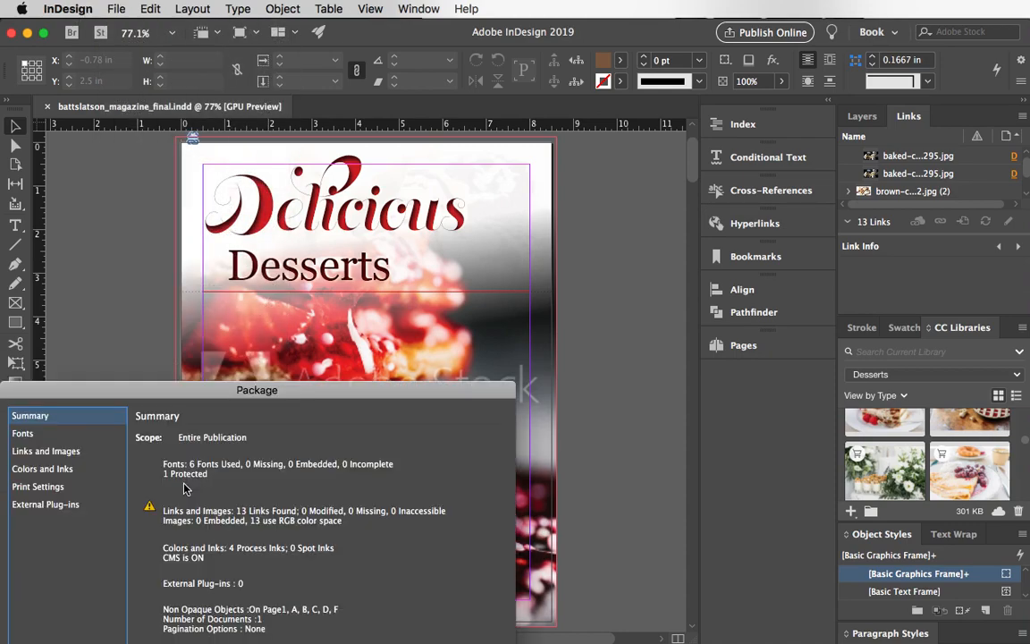
left_click_drag(193, 391, 411, 171)
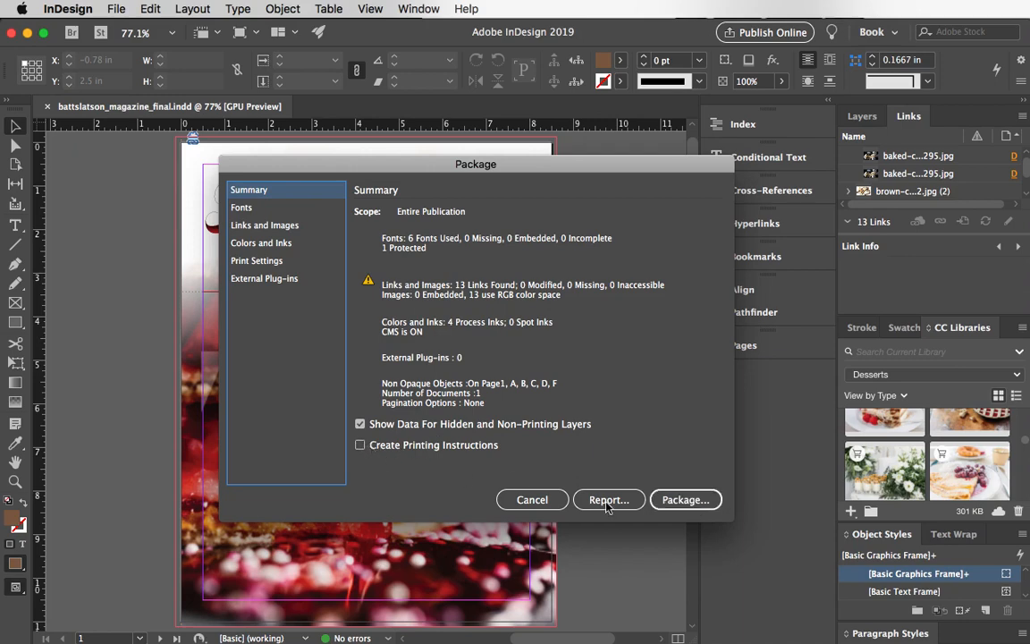
left_click(687, 501)
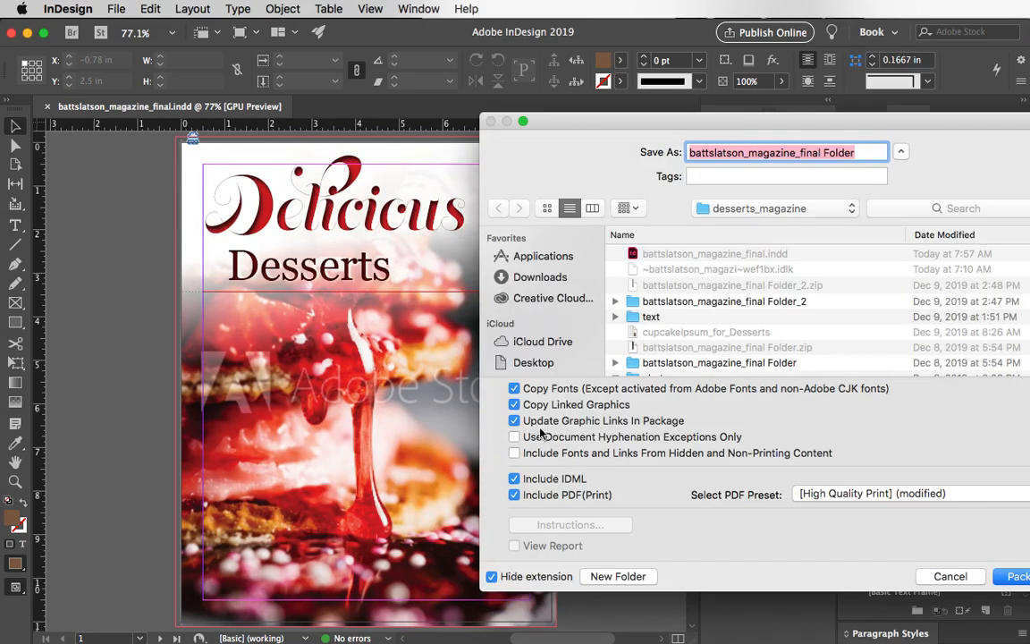
left_click_drag(709, 121, 417, 114)
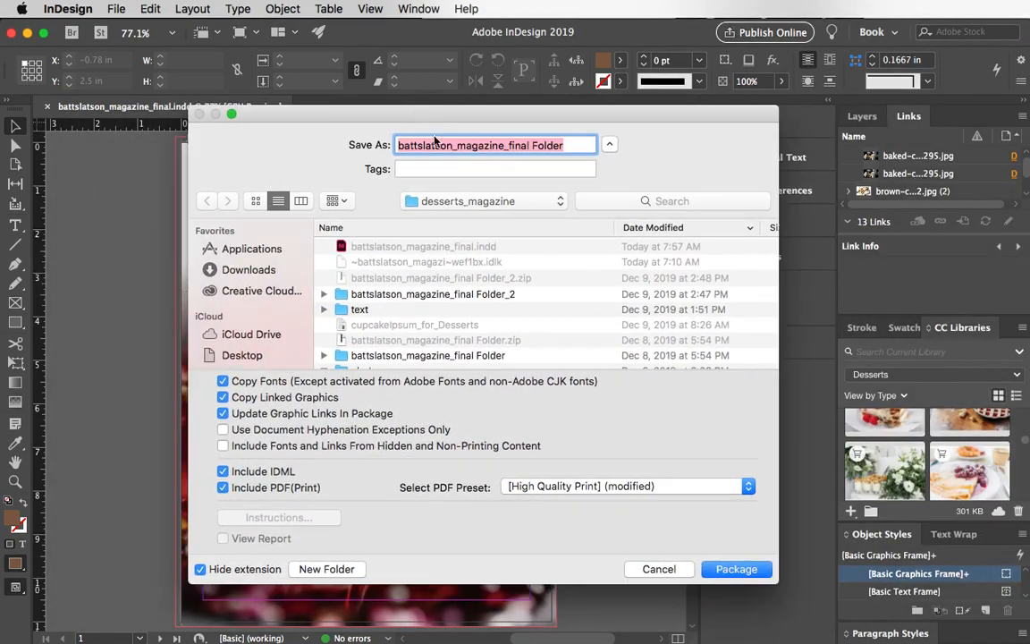
Replace "final" with "FINAL" in the package folder name and try to package, keeping the existing folder instead of replacing it.
left_click(530, 145)
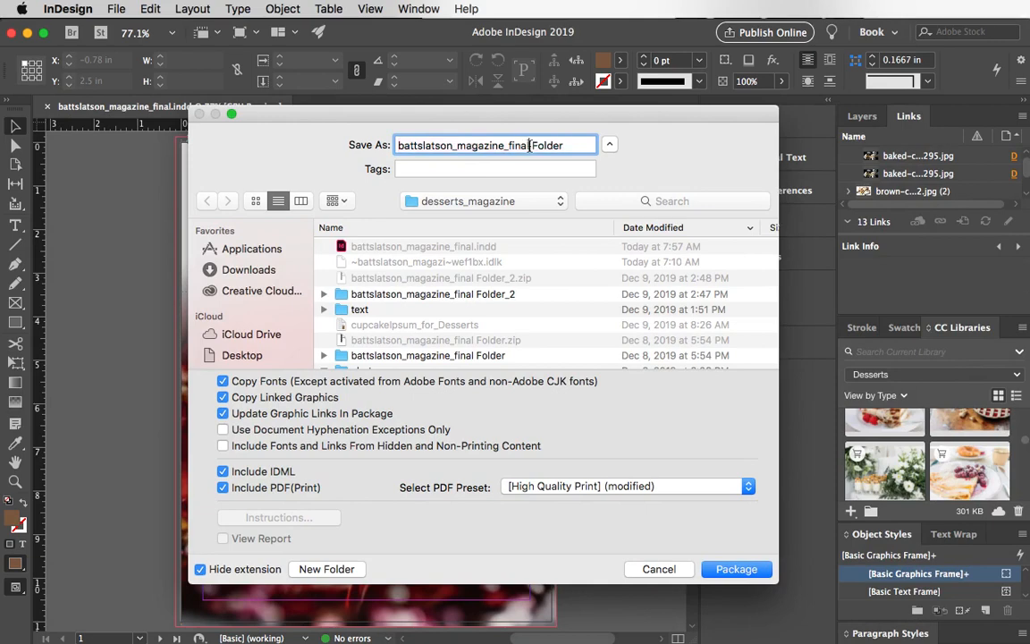
left_click_drag(531, 145, 513, 145)
type("FINAL")
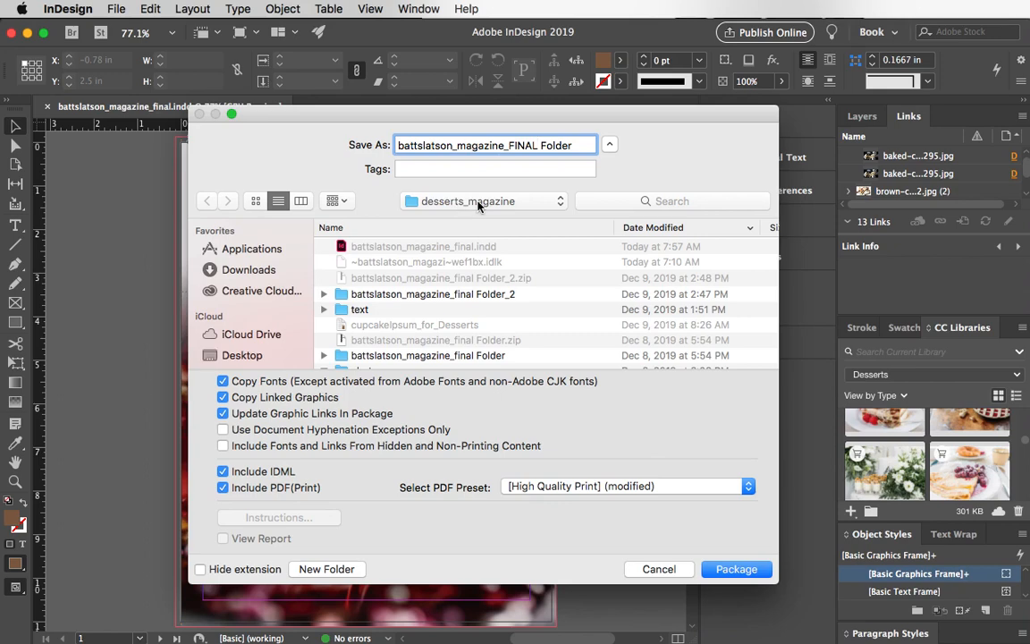
left_click(736, 569)
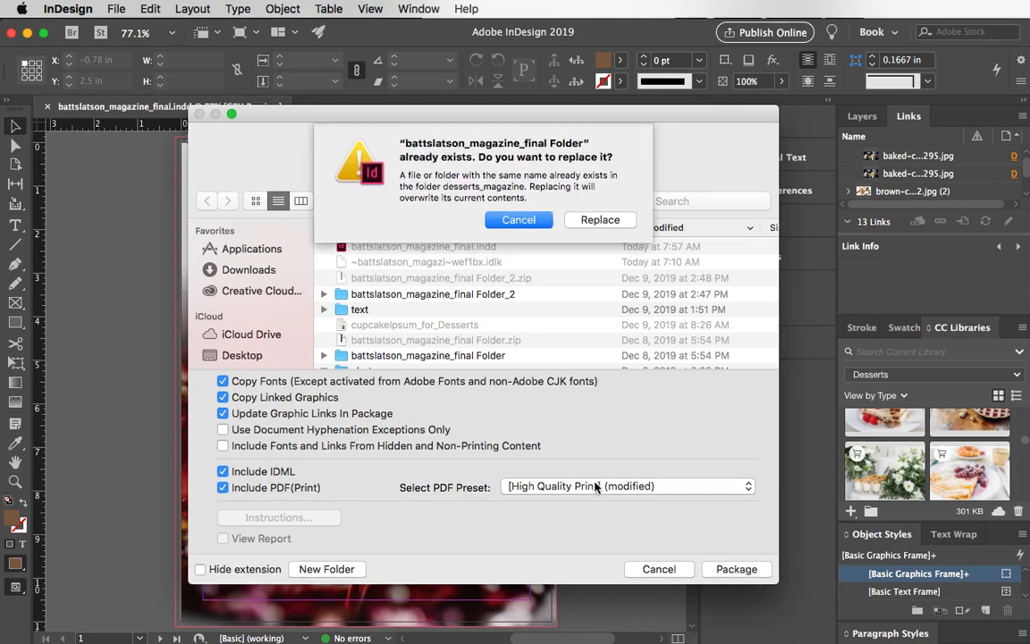
left_click(524, 222)
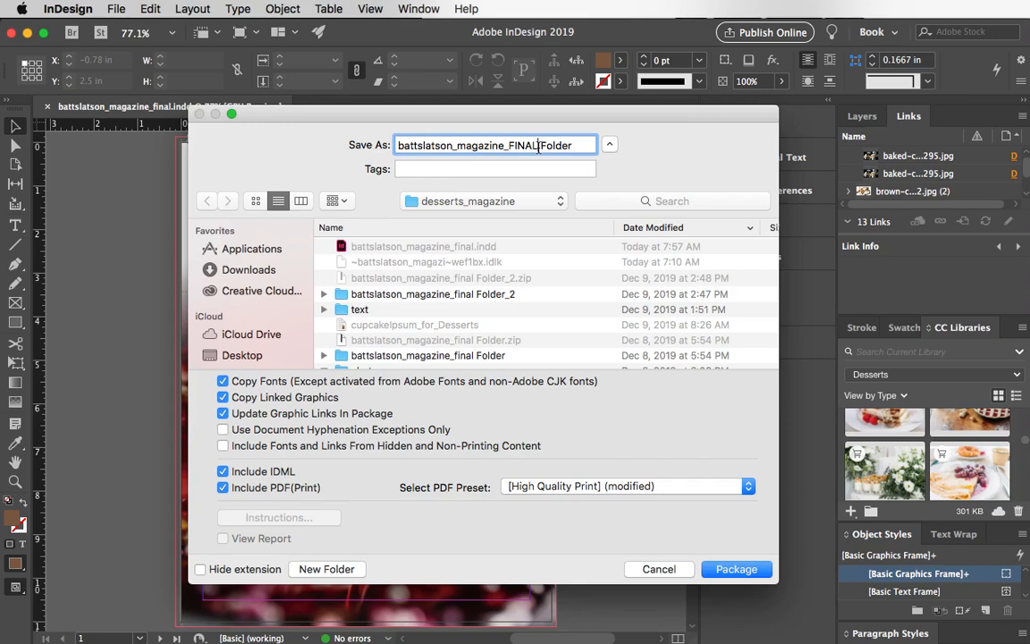
Change the package folder name to end in FINAL2_Folder, create the package and accept the font copying restrictions.
type("!")
key("BackSpace")
type("1")
key("BackSpace")
type("_")
type("2")
left_click(731, 570)
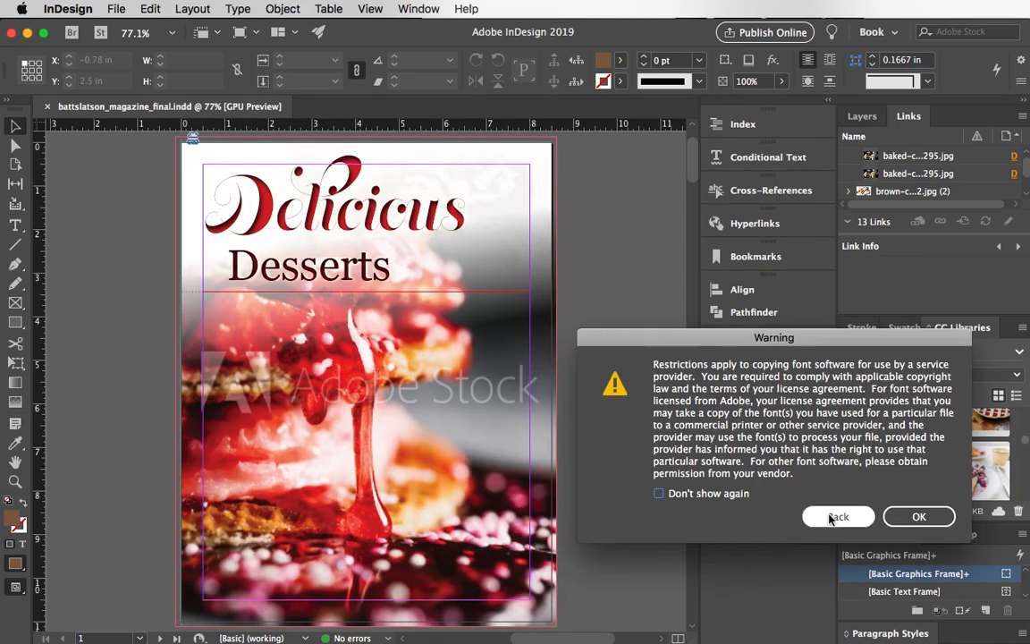
left_click_drag(798, 339, 470, 292)
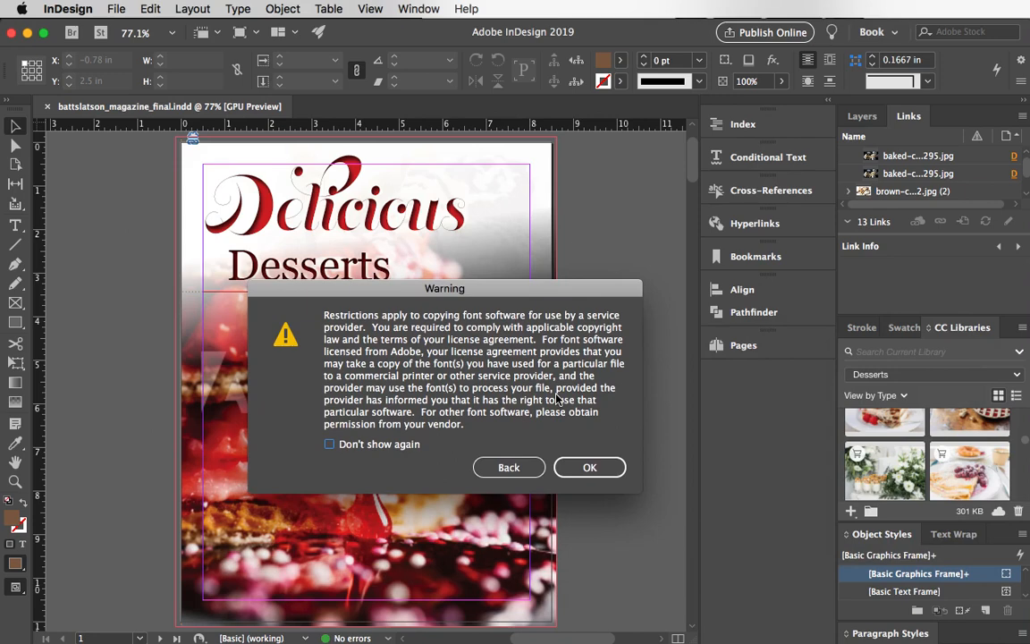
left_click(589, 467)
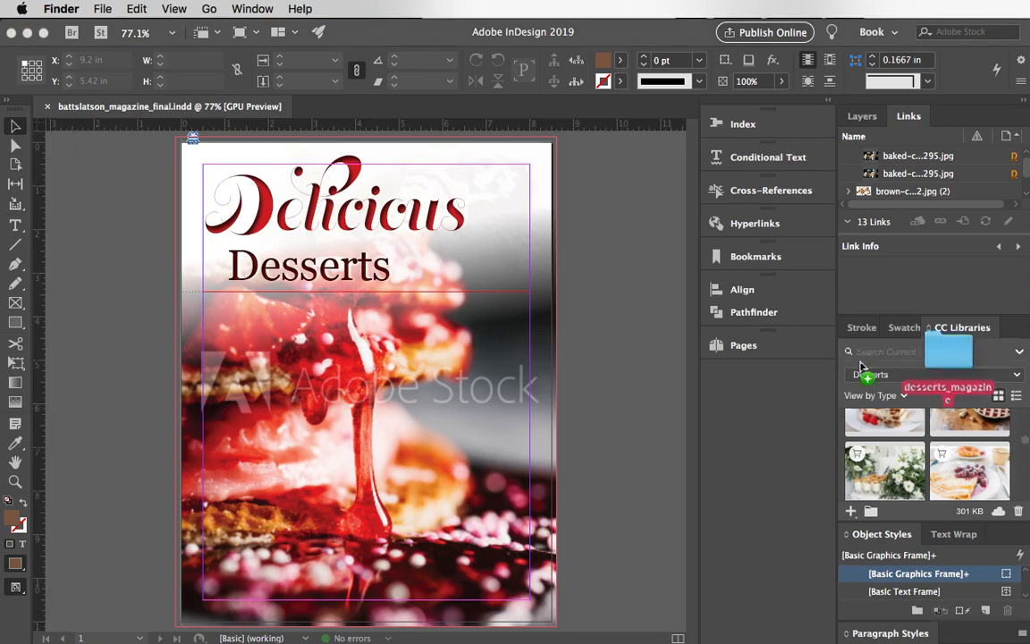
Minimize the InDesign window and move the desserts_magazine folder onto the empty desktop area beside the tutorial-images folder.
left_click_drag(950, 351, 524, 367)
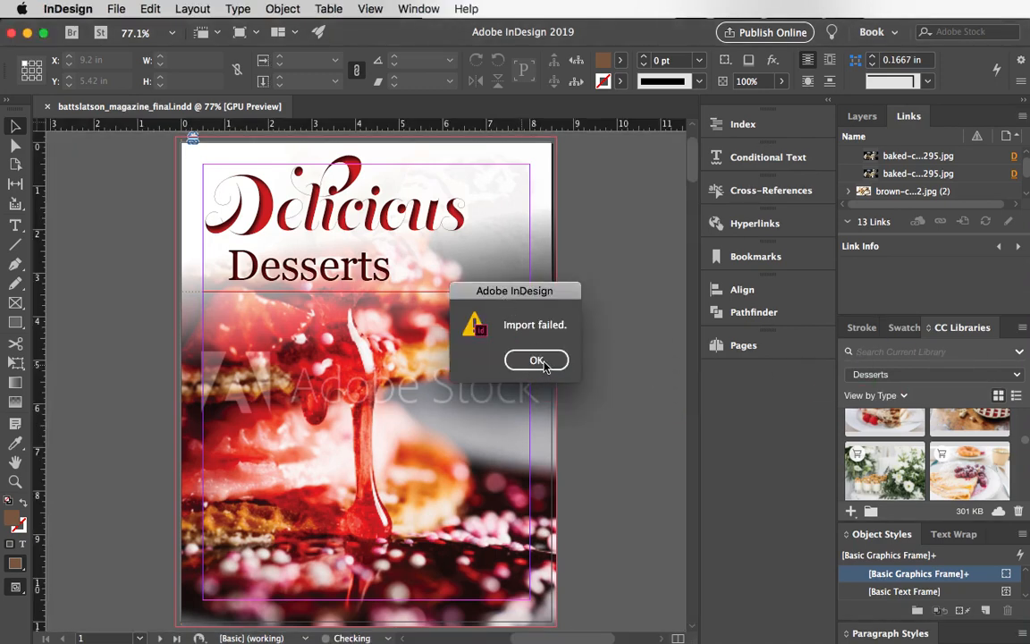
left_click(537, 360)
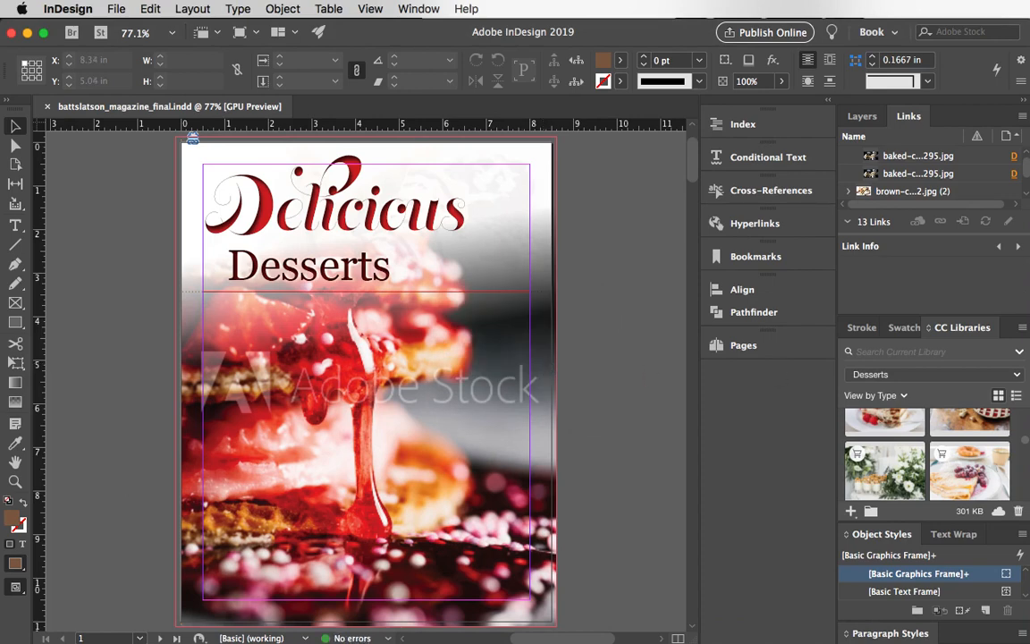
key("super+Tab")
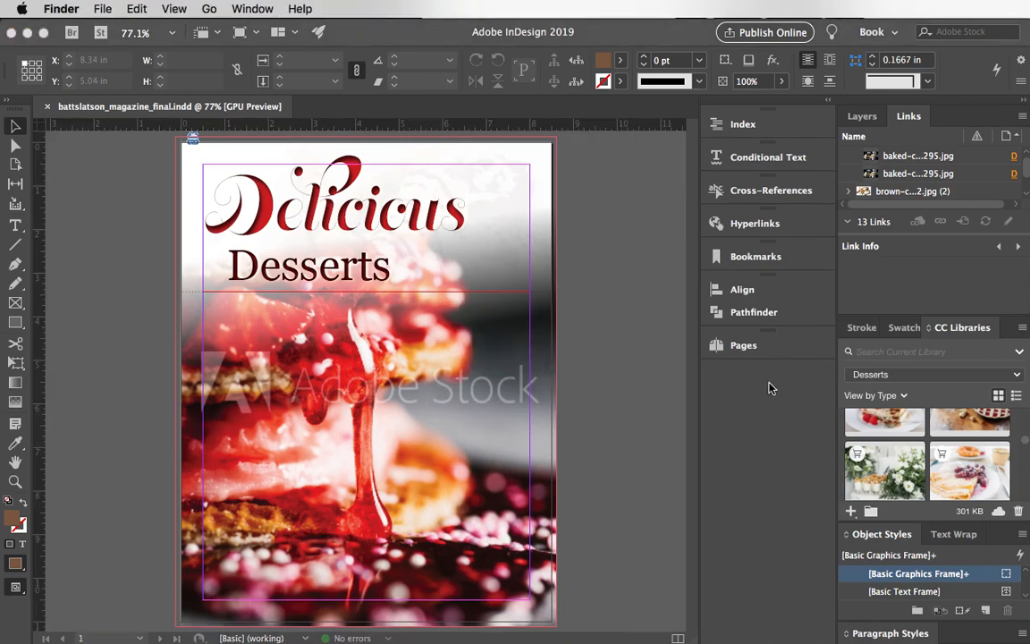
left_click(28, 32)
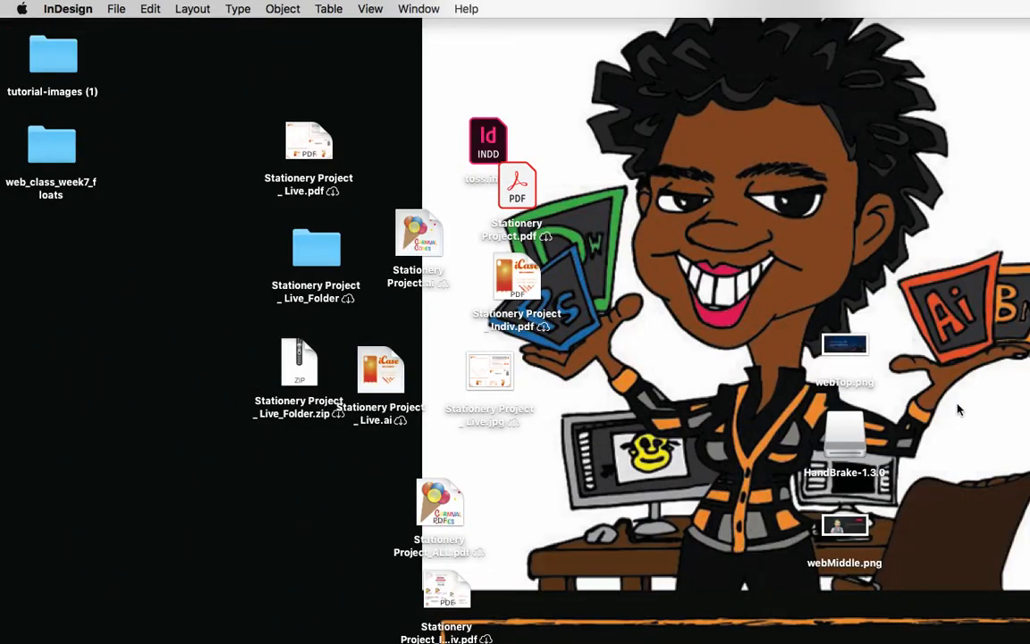
left_click_drag(1029, 347, 179, 91)
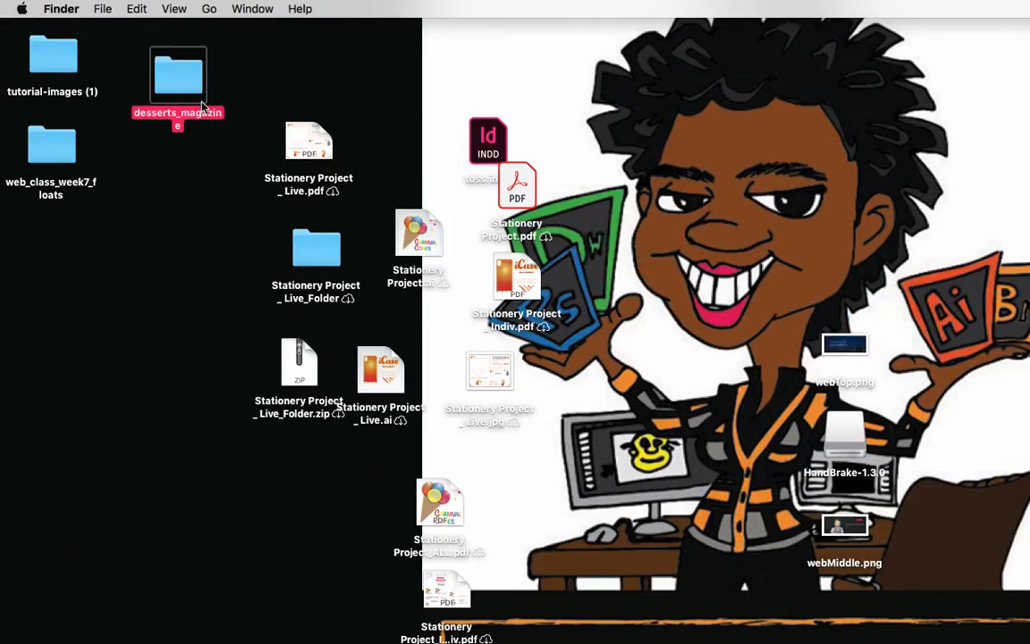
Clear the Stationery Project files off this part of the desktop and bring up the contents of the desserts_magazine folder.
left_click_drag(273, 100, 445, 580)
left_click_drag(303, 139, 1029, 283)
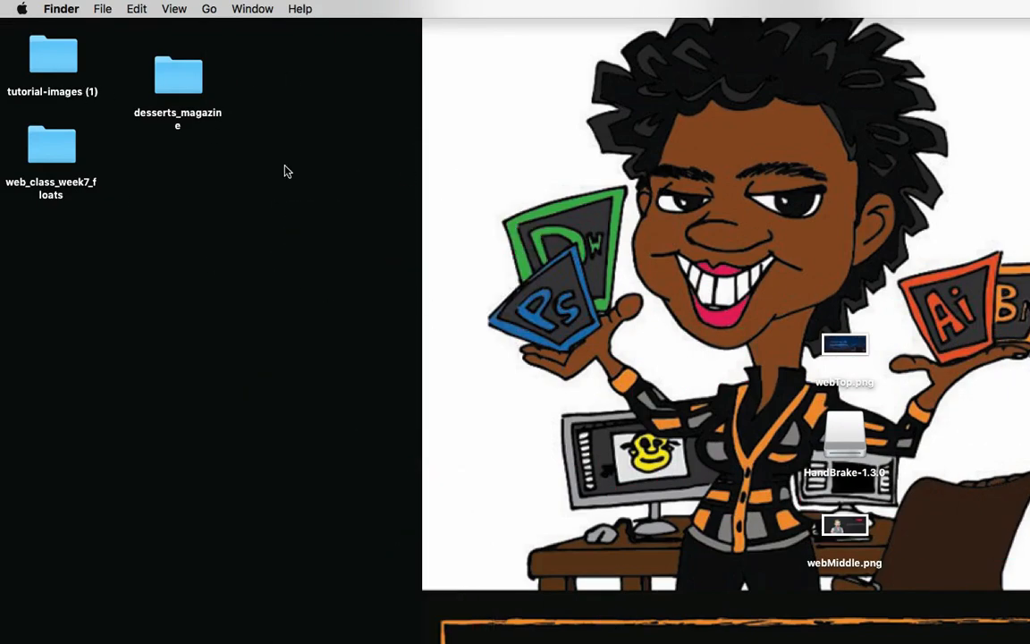
left_click(188, 73)
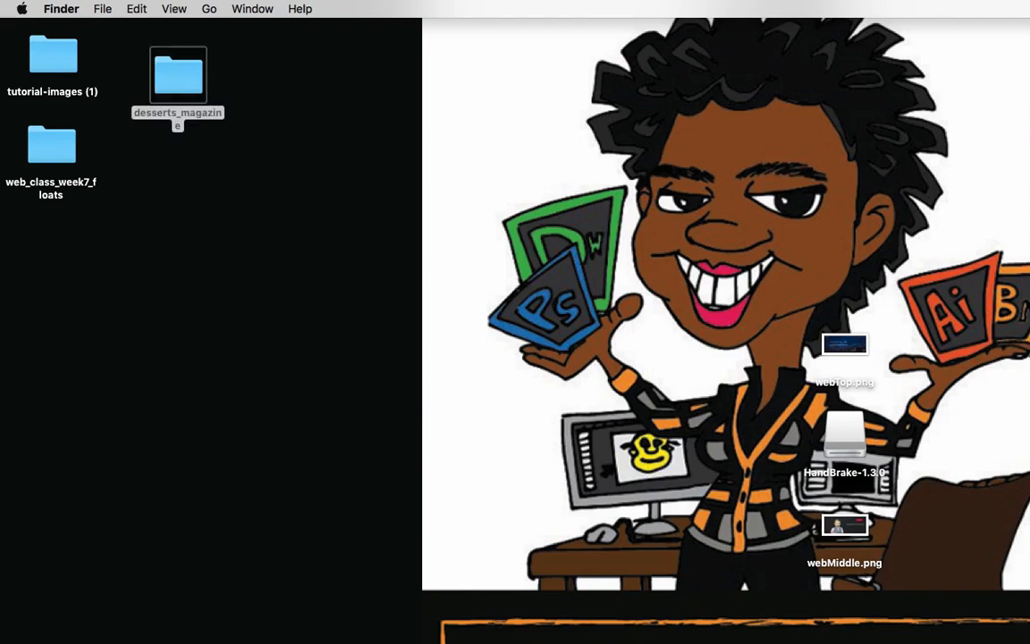
left_click_drag(1029, 40, 315, 110)
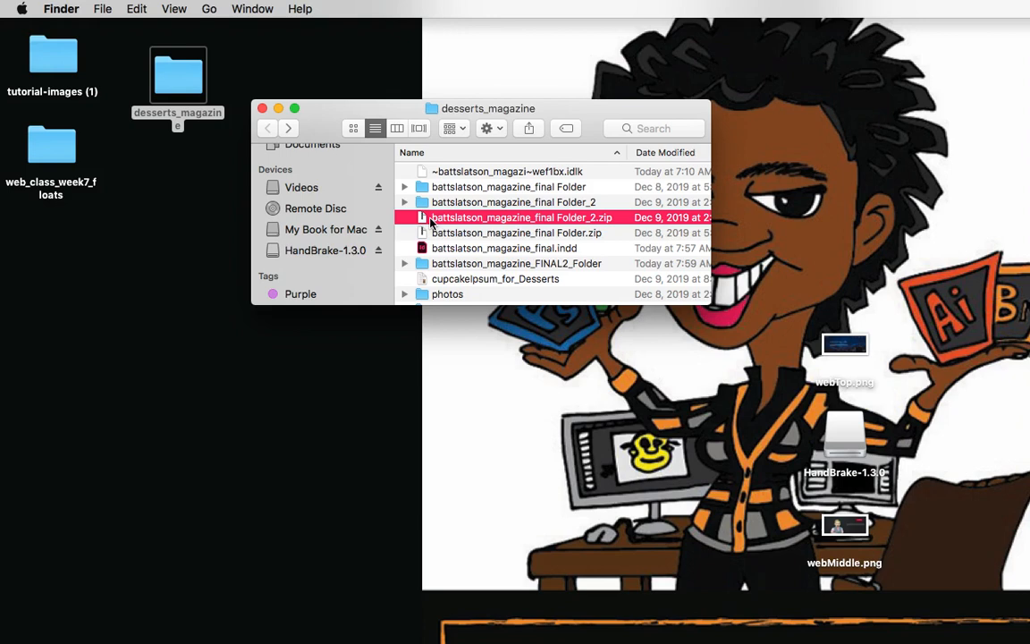
Enlarge the desserts_magazine folder window to show all items and sort them by date modified, newest first.
scroll(454, 224, "up", 1)
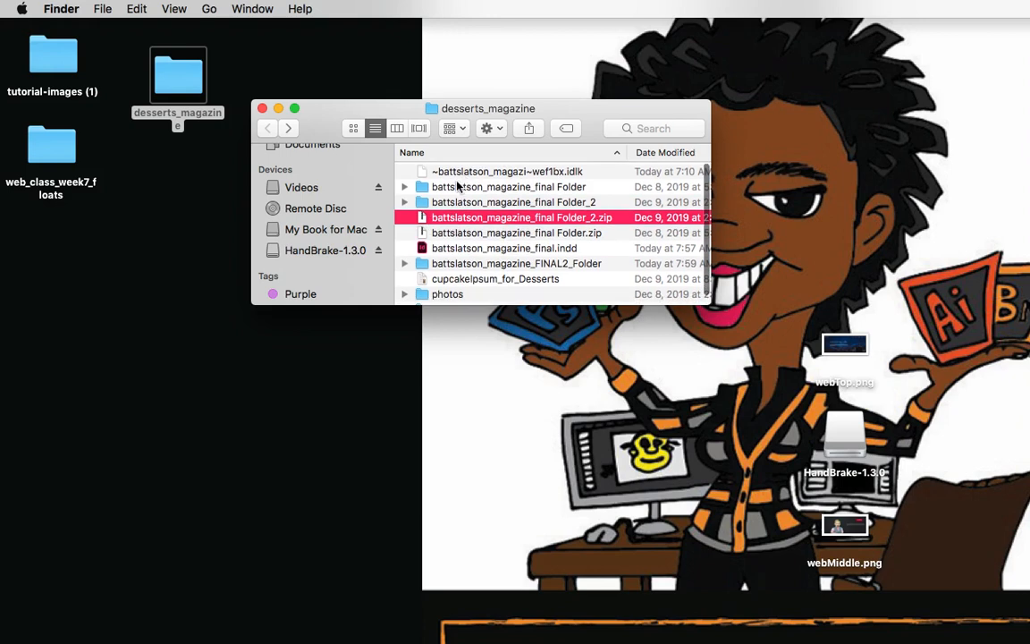
scroll(528, 201, "down", 2)
scroll(573, 219, "up", 2)
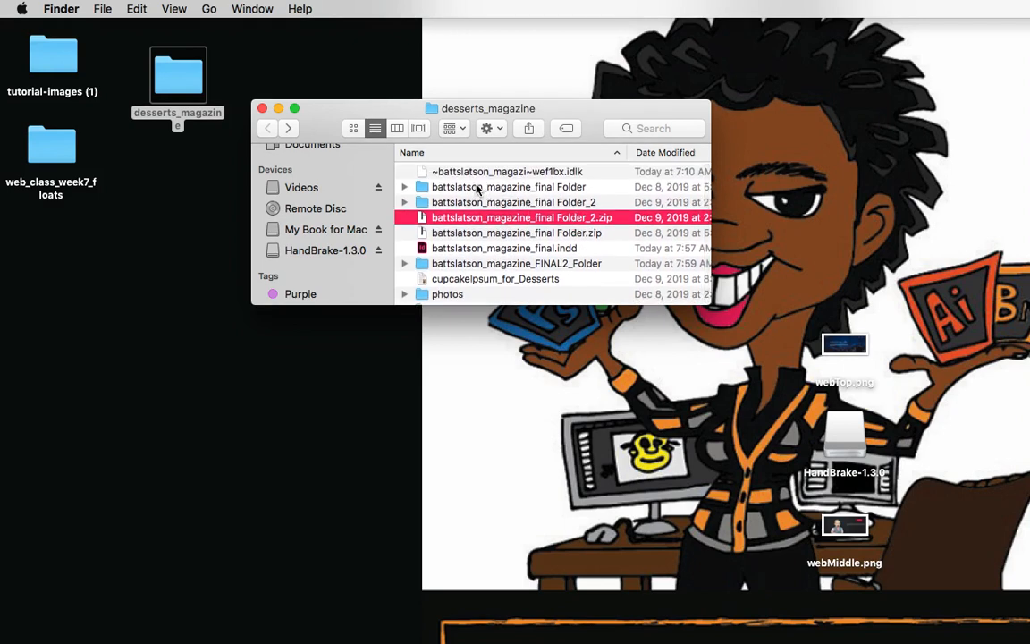
left_click(414, 202)
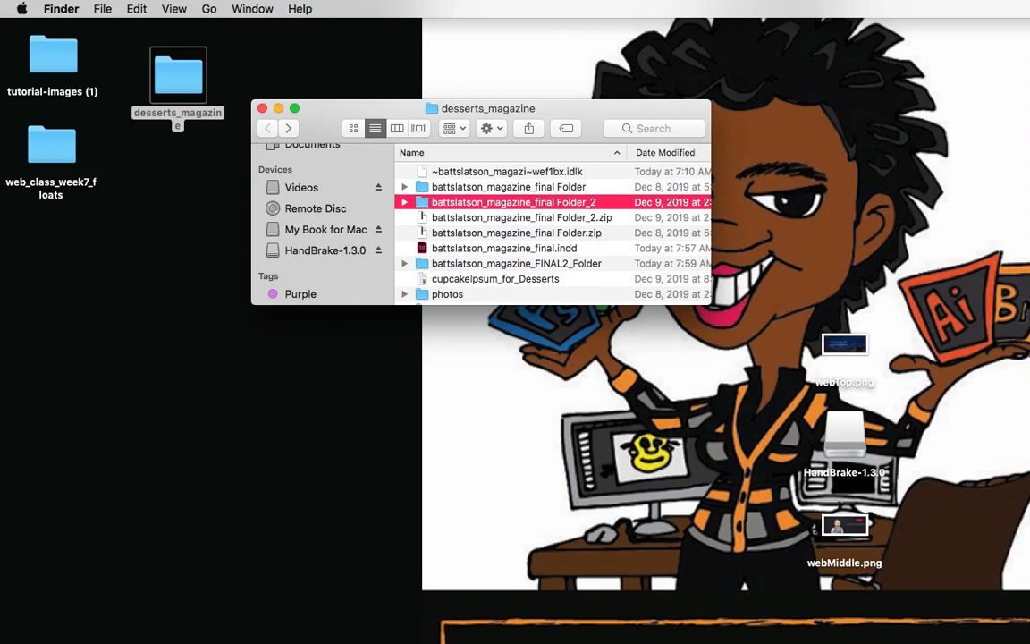
left_click_drag(388, 115, 265, 163)
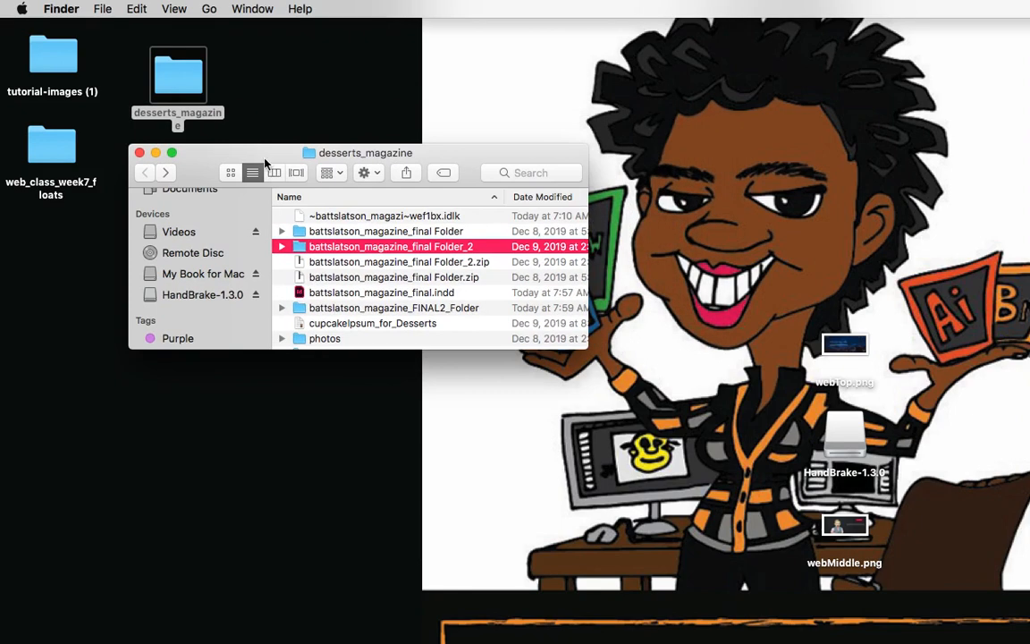
left_click_drag(328, 351, 353, 501)
left_click(547, 198)
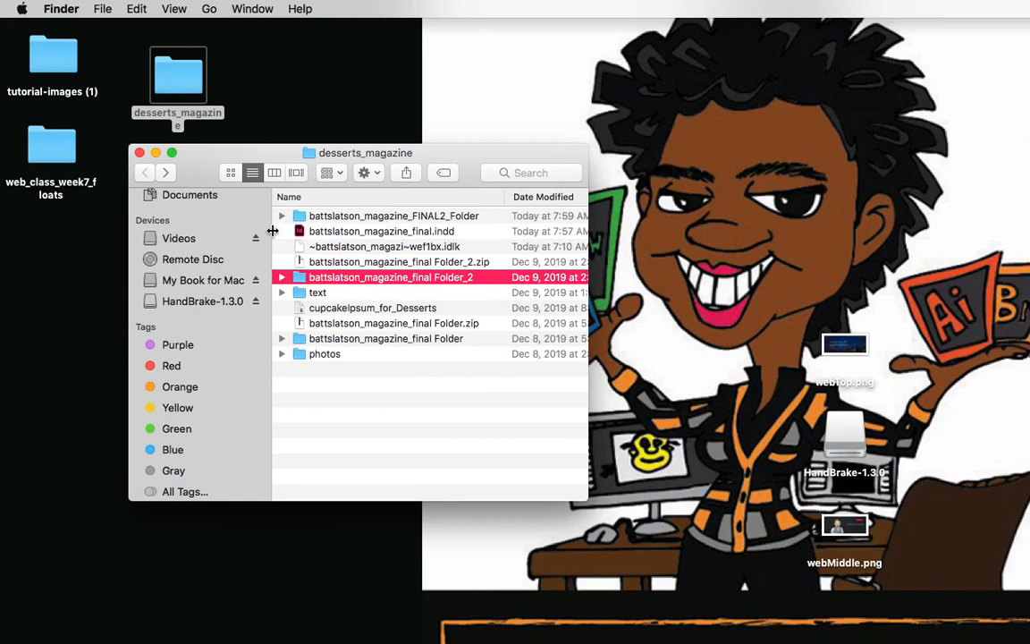
Rename the newest package folder so that its name ends in FINAL3_Folder.
left_click(436, 217)
left_click(439, 219)
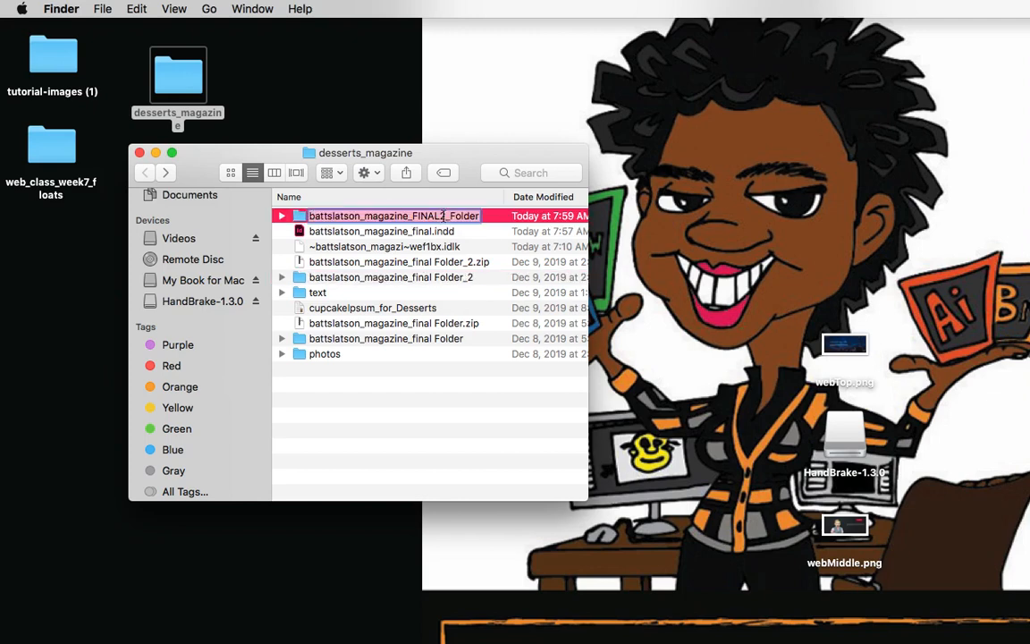
left_click(444, 217)
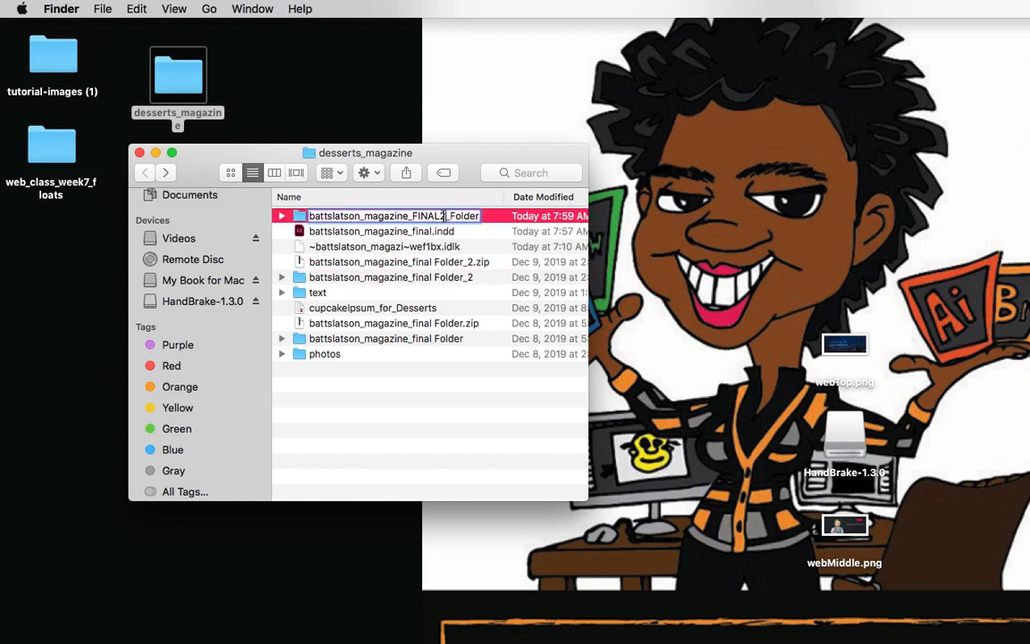
key("BackSpace")
type("3")
left_click(361, 215)
key("Return")
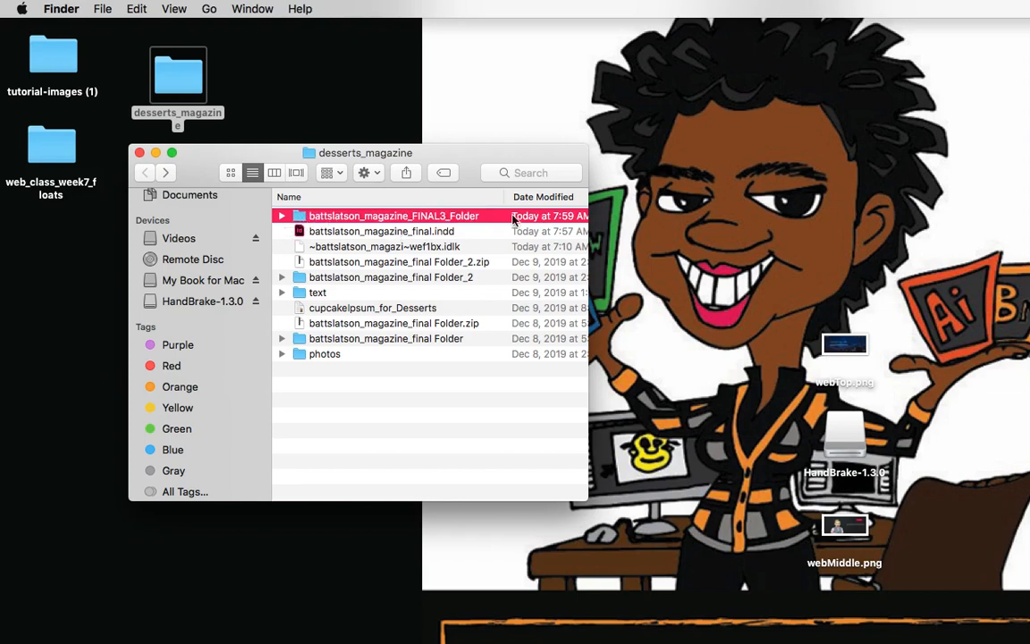
Open the FINAL3_Folder package and examine the contents of its Document fonts and Links subfolders.
double_click(301, 218)
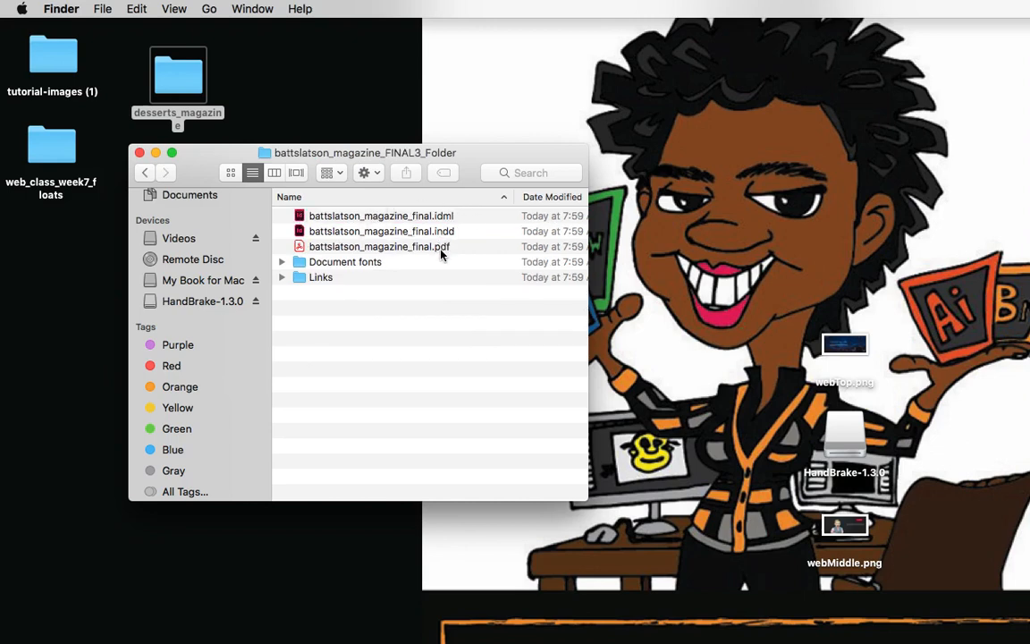
left_click(282, 263)
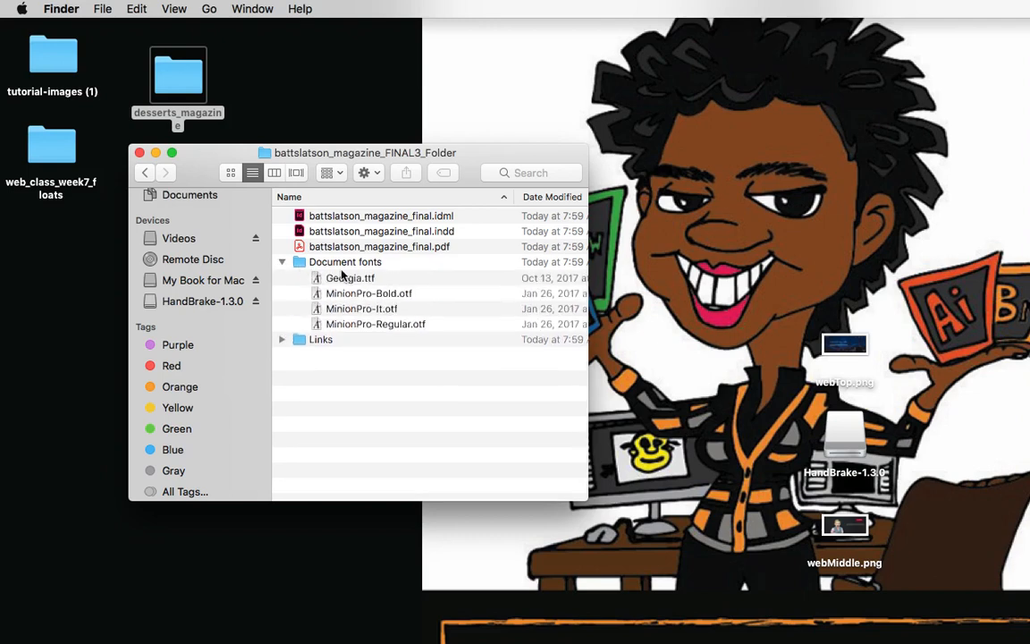
left_click(282, 262)
left_click(281, 277)
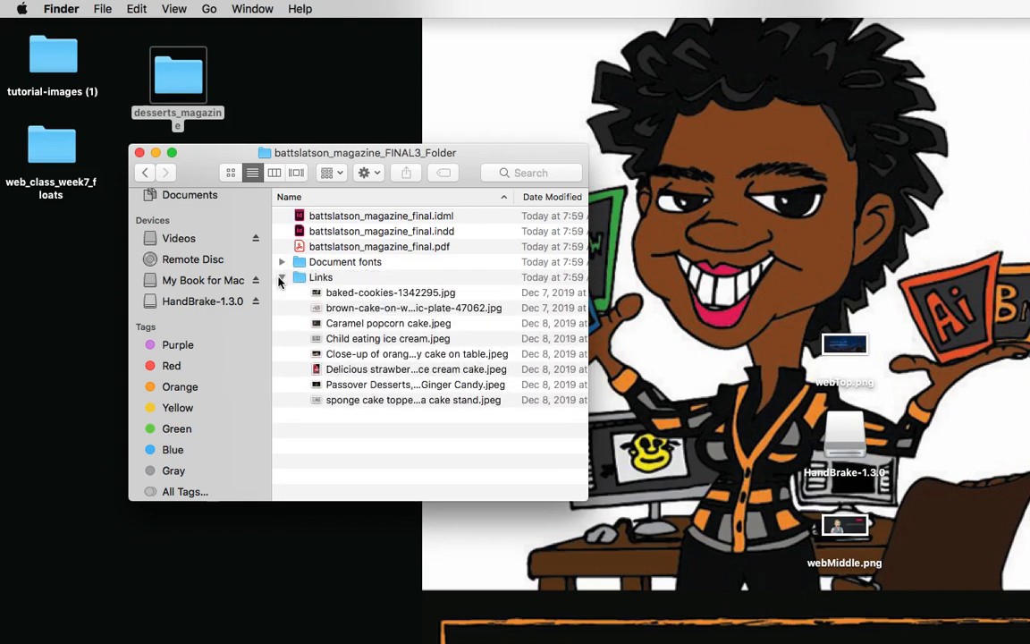
left_click(281, 278)
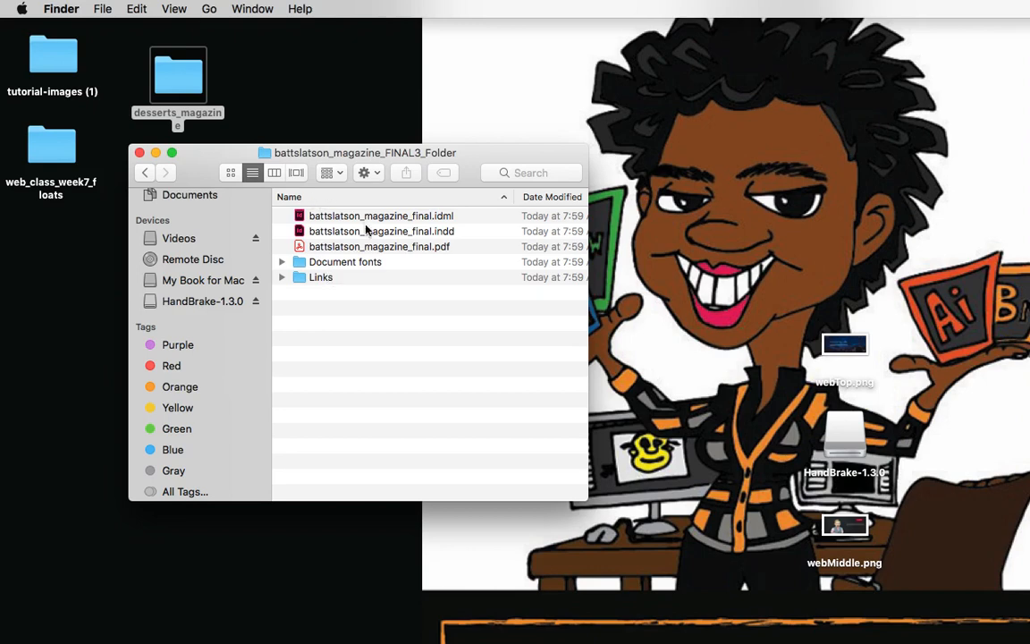
Open the packaged magazine PDF in Acrobat.
left_click(337, 248)
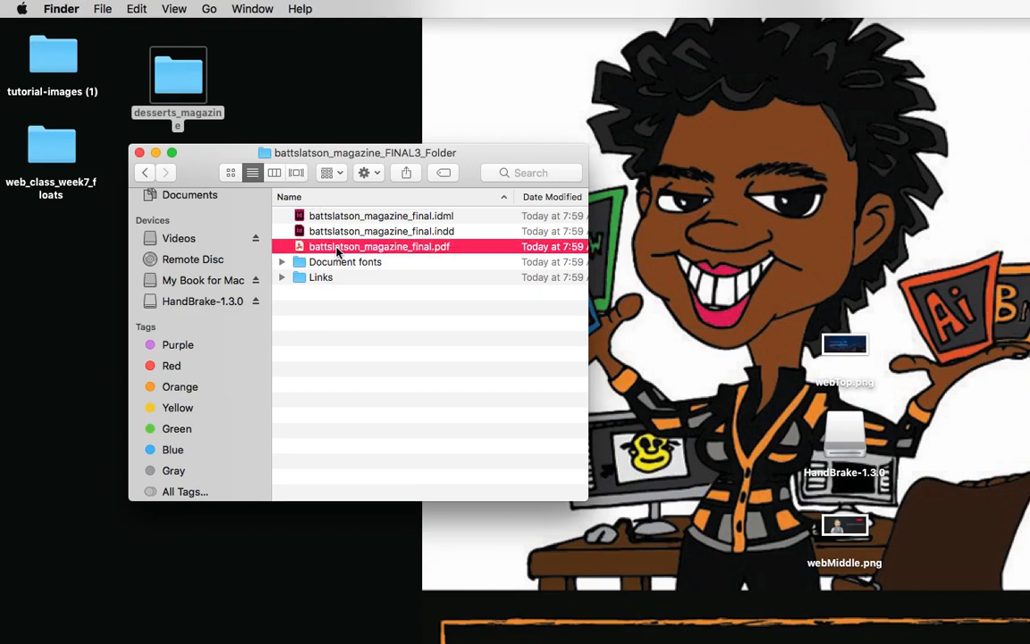
double_click(336, 249)
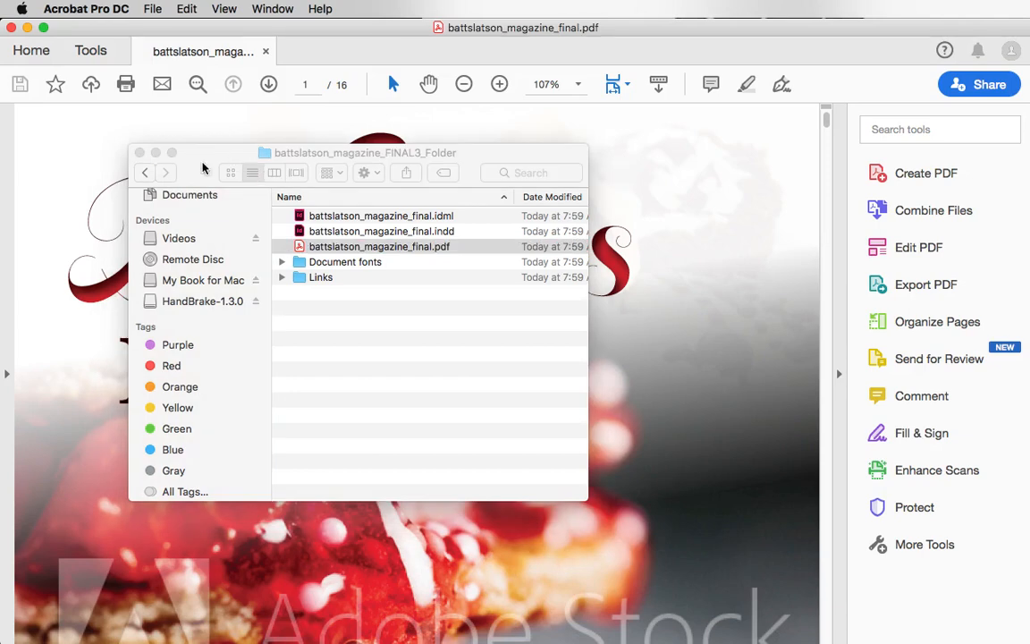
Move the package folder window out of the way, fit one full page of the PDF in view, and dismiss the Reopen closed PDFs notice.
left_click_drag(205, 168, 563, 642)
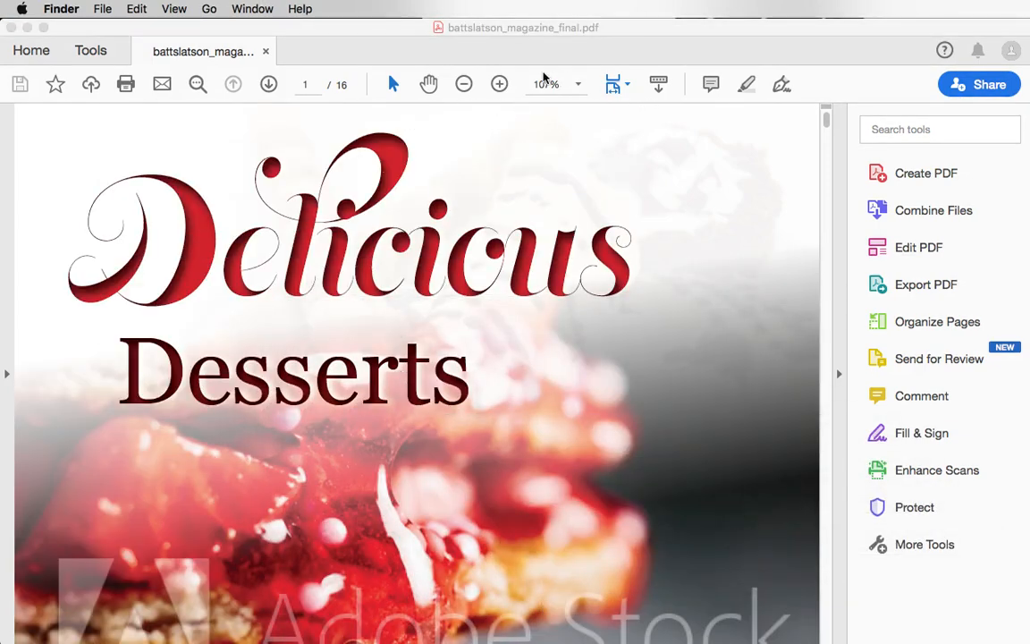
left_click(627, 85)
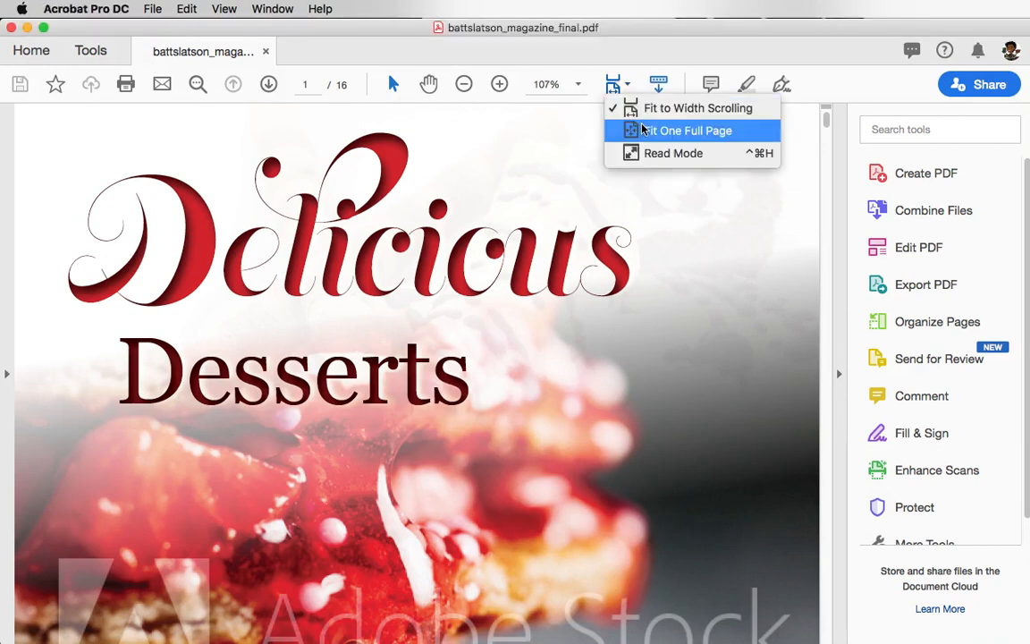
left_click(642, 130)
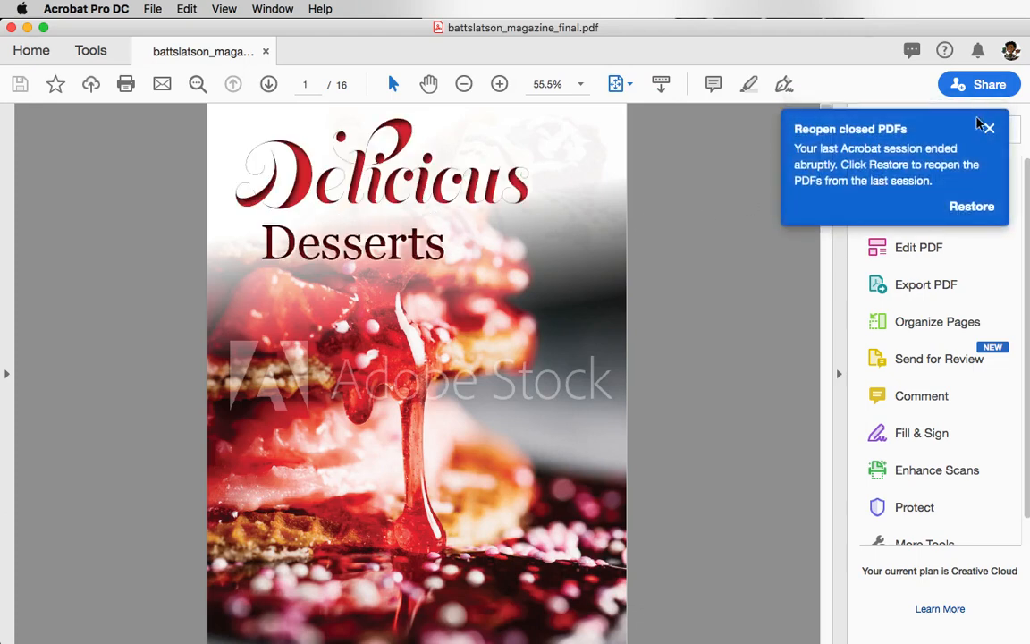
left_click(988, 128)
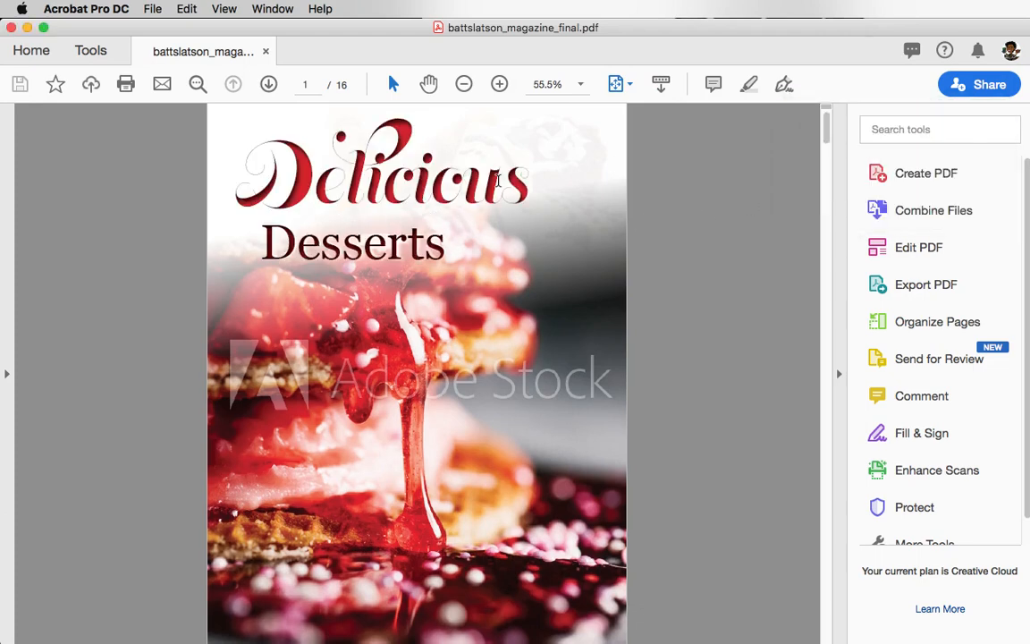
Page through the magazine PDF from front to back cover, examining the table of contents, articles and index, and close the PDF.
scroll(498, 180, "down", 1)
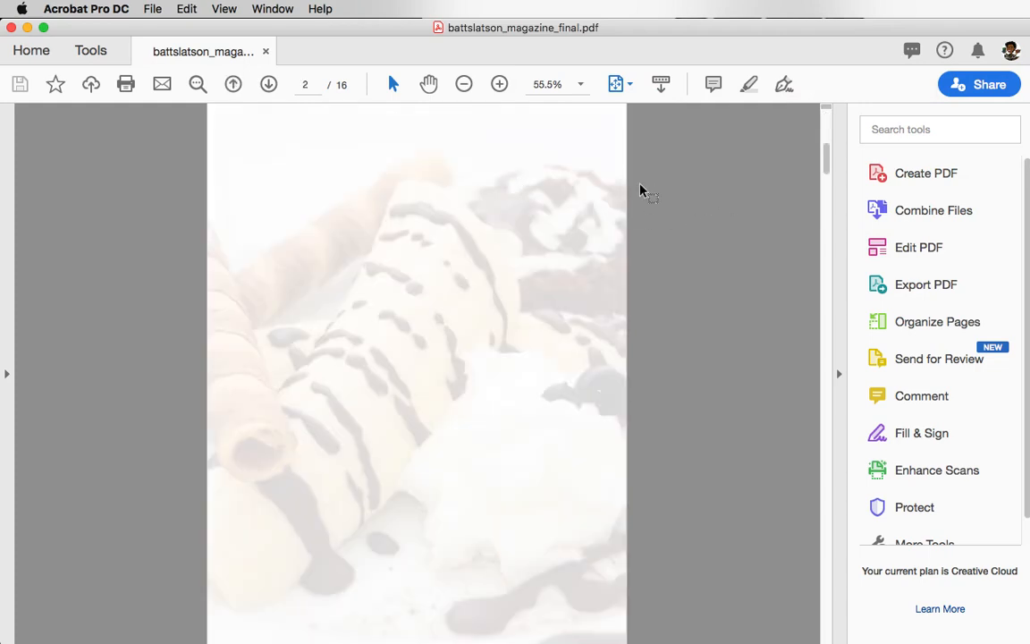
scroll(641, 189, "down", 1)
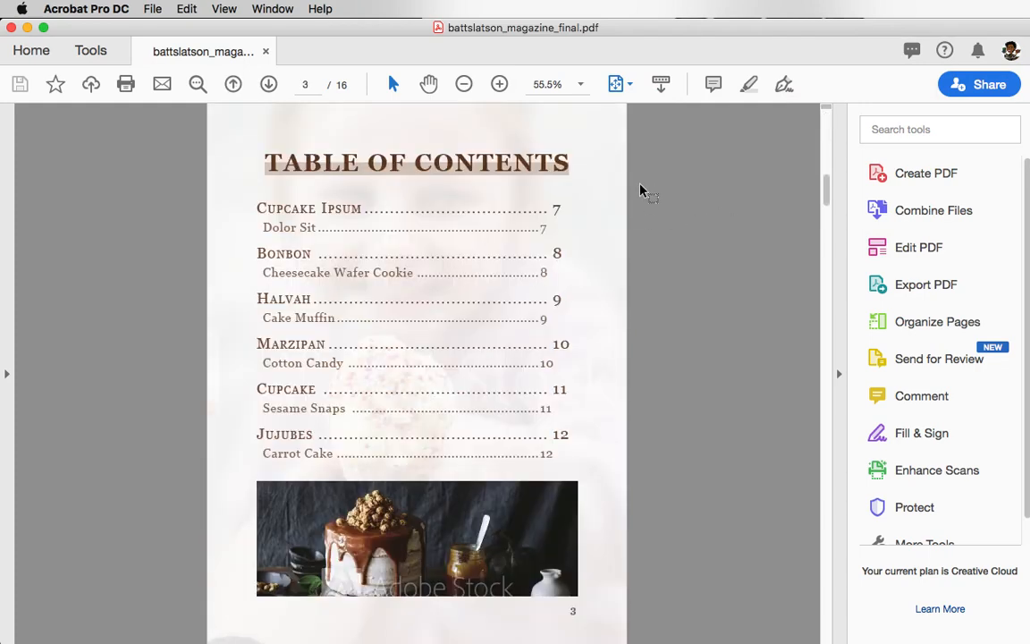
scroll(641, 189, "down", 1)
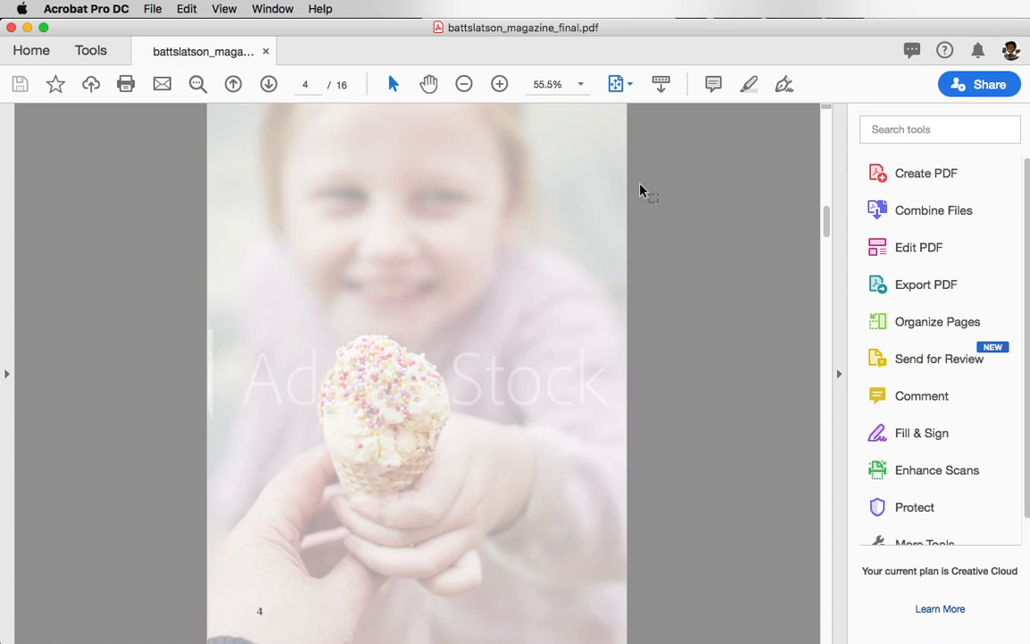
scroll(641, 190, "down", 1)
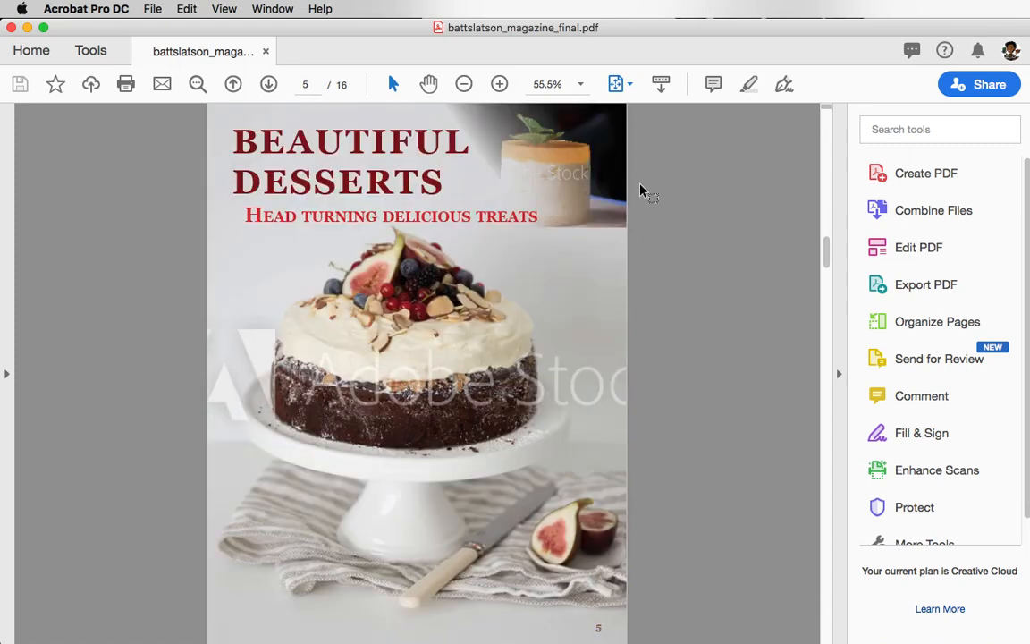
scroll(641, 190, "down", 1)
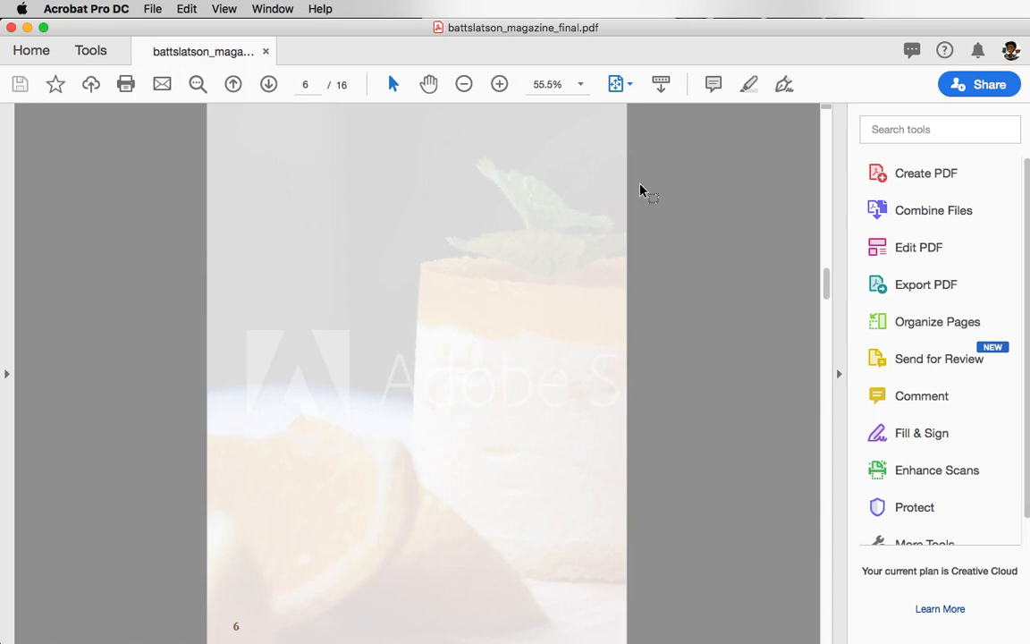
scroll(641, 190, "down", 1)
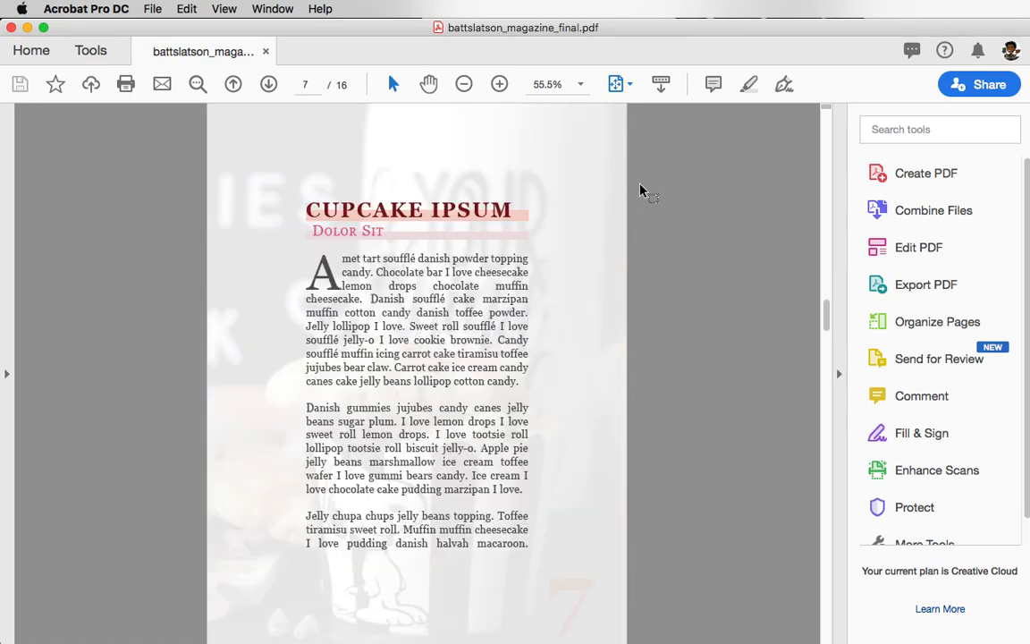
scroll(641, 189, "down", 1)
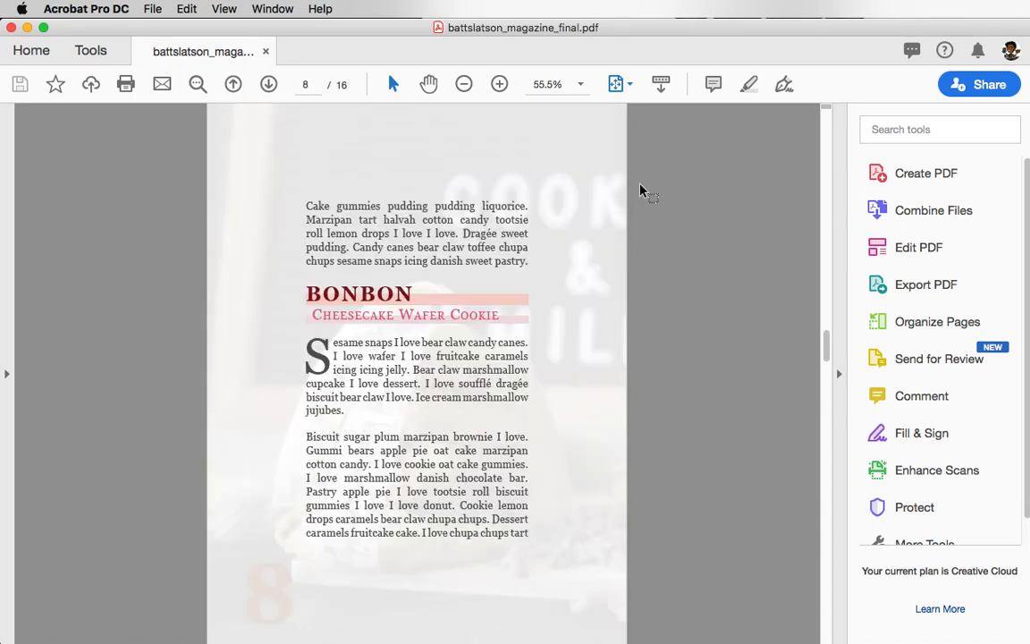
scroll(641, 190, "down", 1)
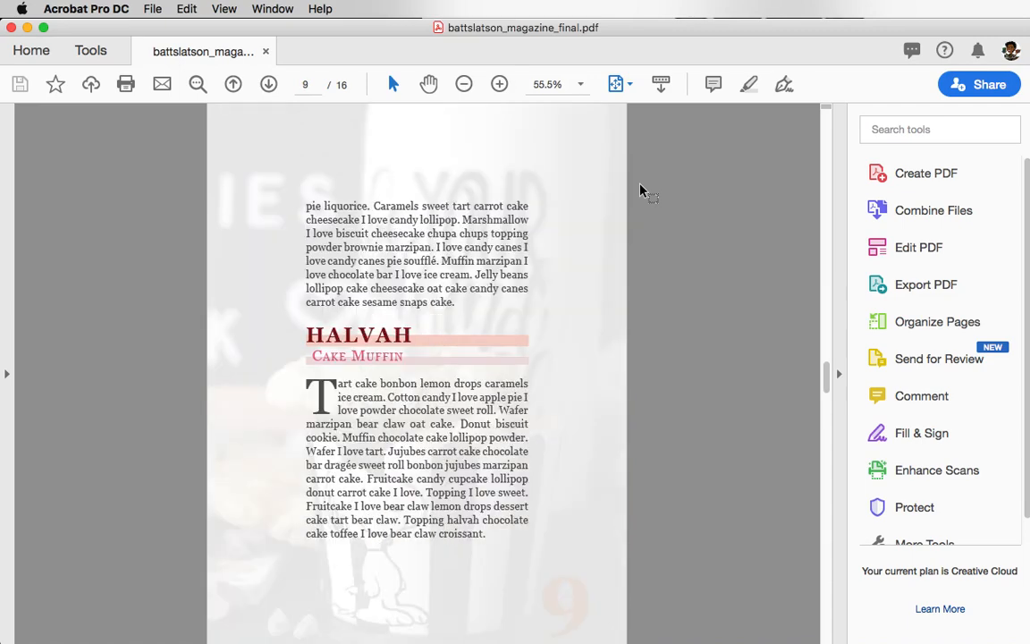
scroll(641, 190, "down", 1)
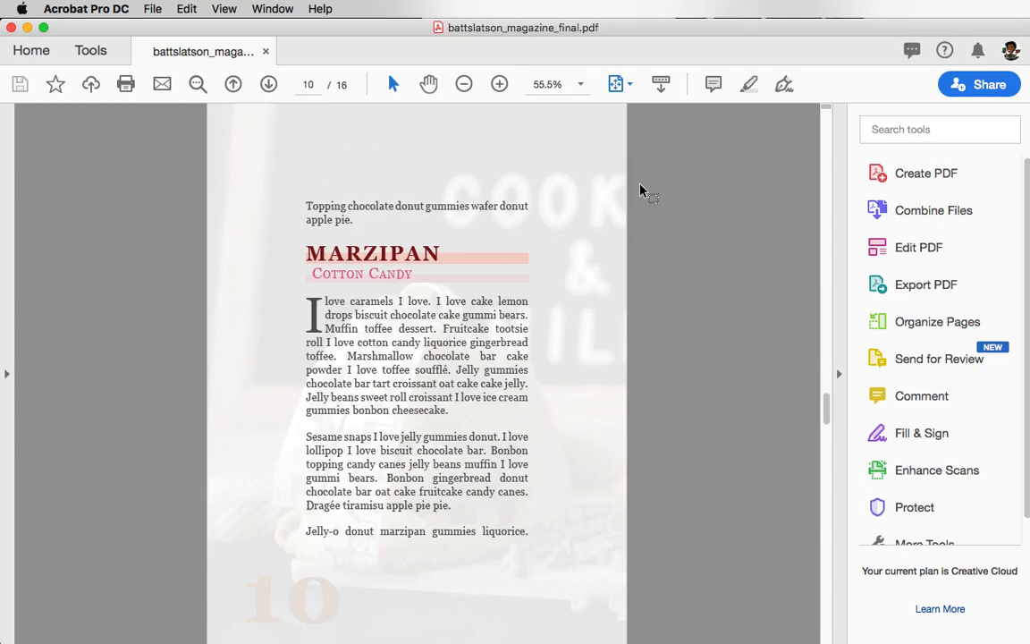
scroll(641, 190, "down", 1)
scroll(642, 189, "down", 1)
scroll(641, 190, "down", 1)
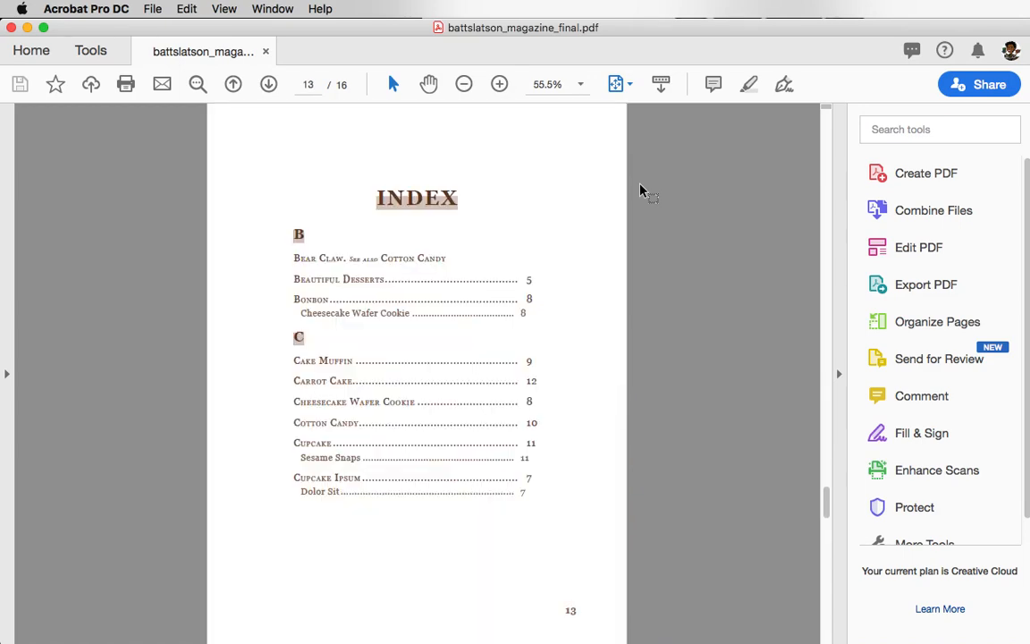
scroll(641, 190, "down", 1)
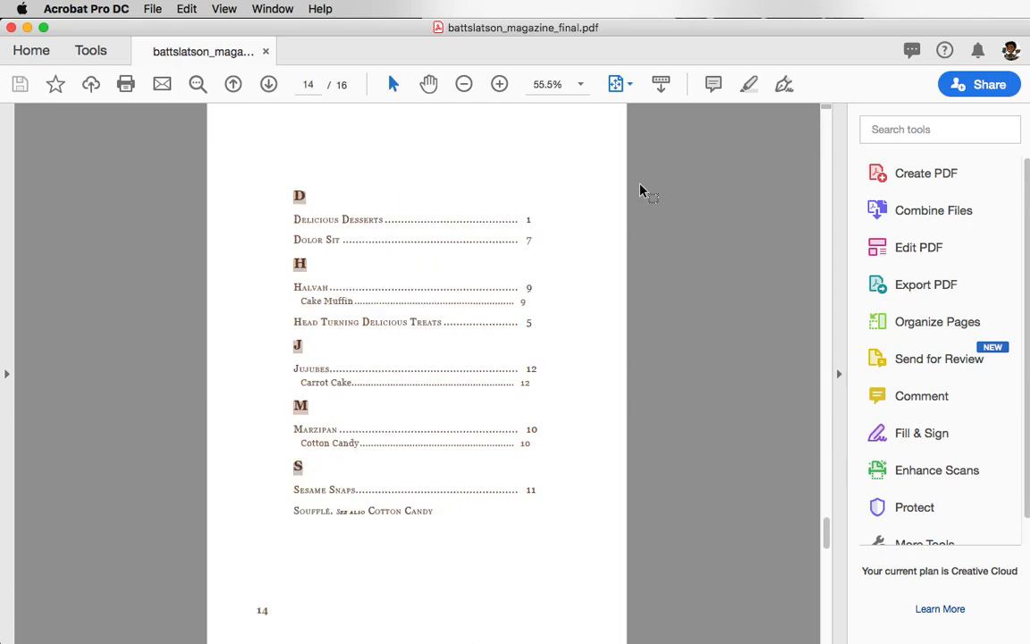
scroll(641, 190, "down", 1)
scroll(641, 190, "up", 2)
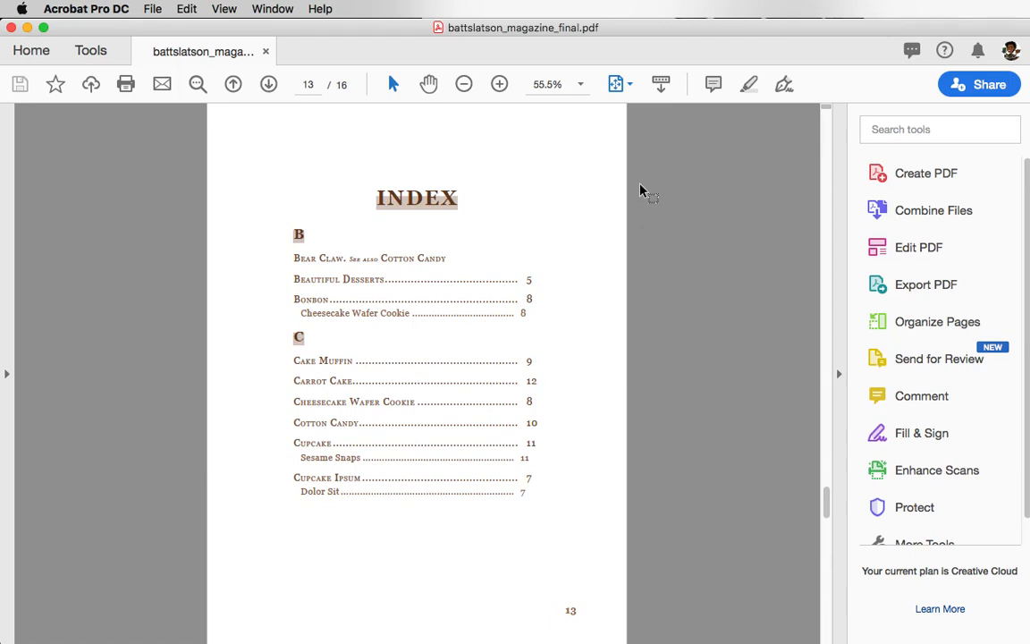
scroll(641, 189, "down", 2)
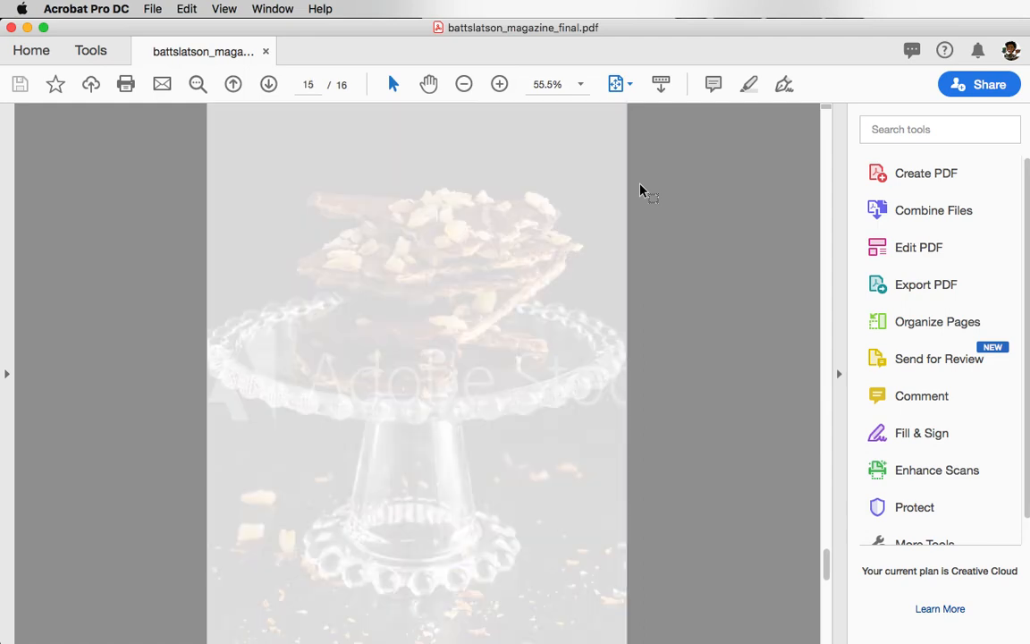
scroll(642, 190, "down", 1)
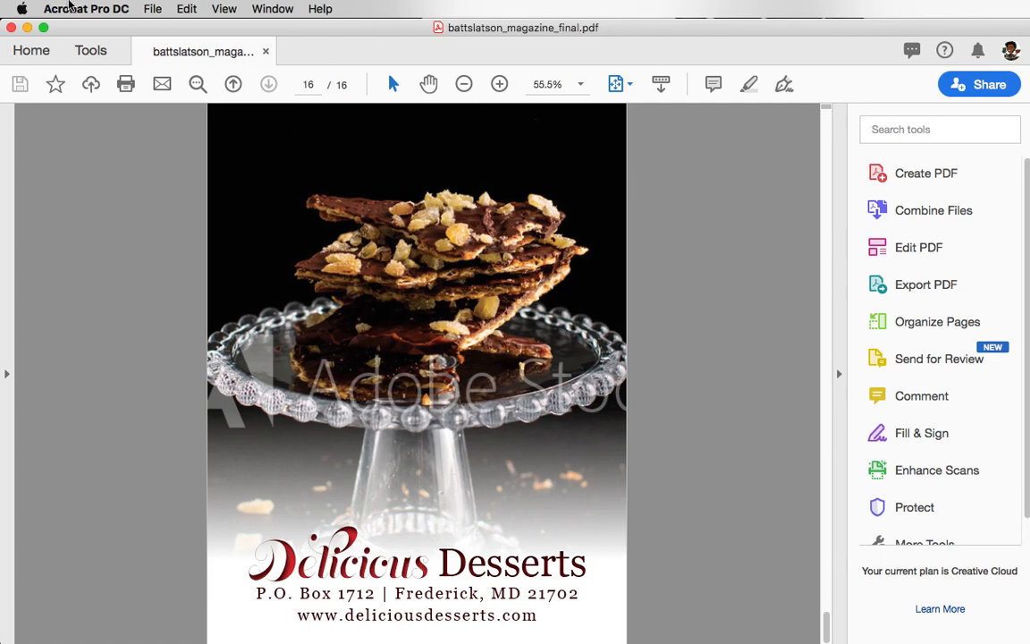
left_click(11, 28)
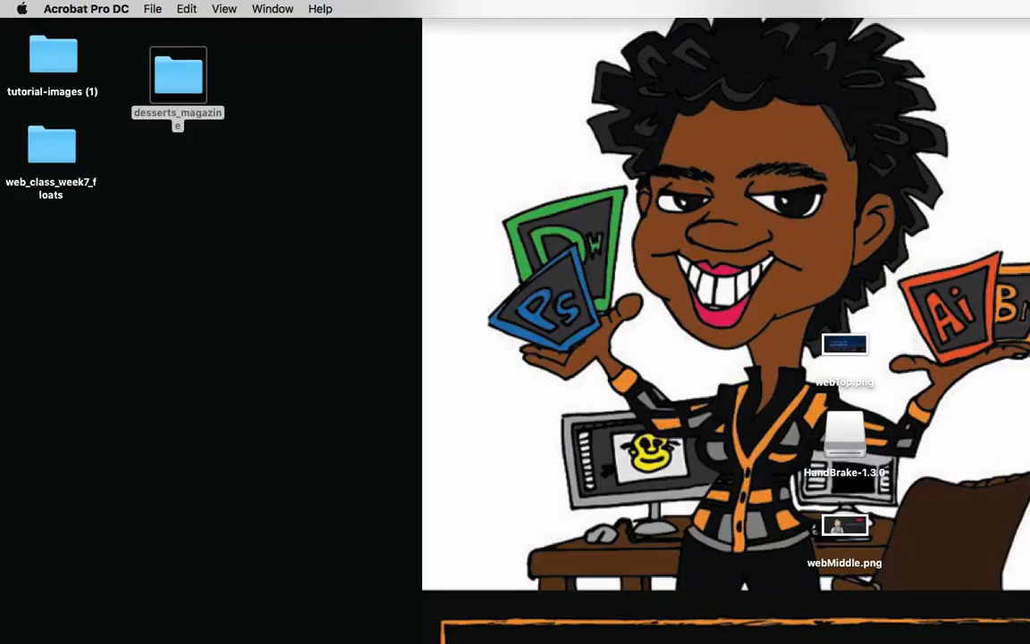
Bring the FINAL3_Folder package window back onto the desktop, review its packaged files and subfolders, and close it.
left_click_drag(447, 642, 337, 152)
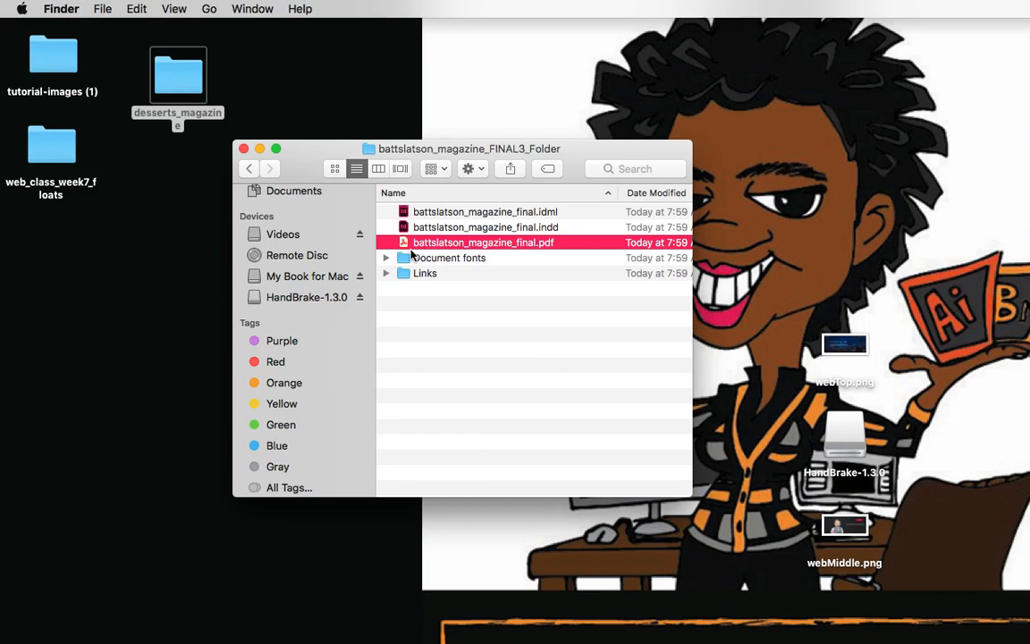
scroll(404, 247, "right", 1)
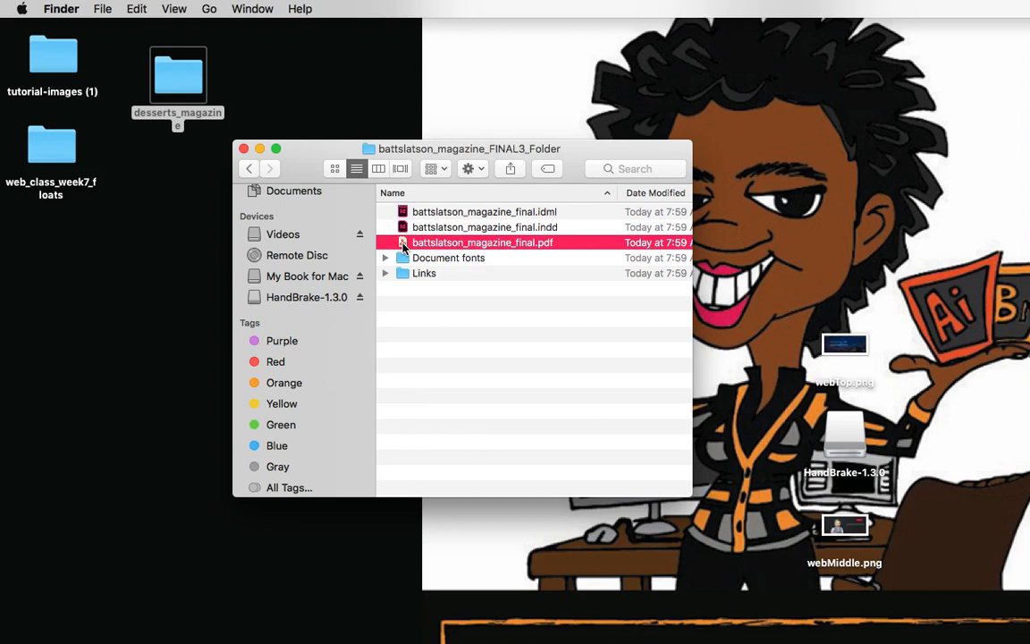
scroll(403, 245, "left", 1)
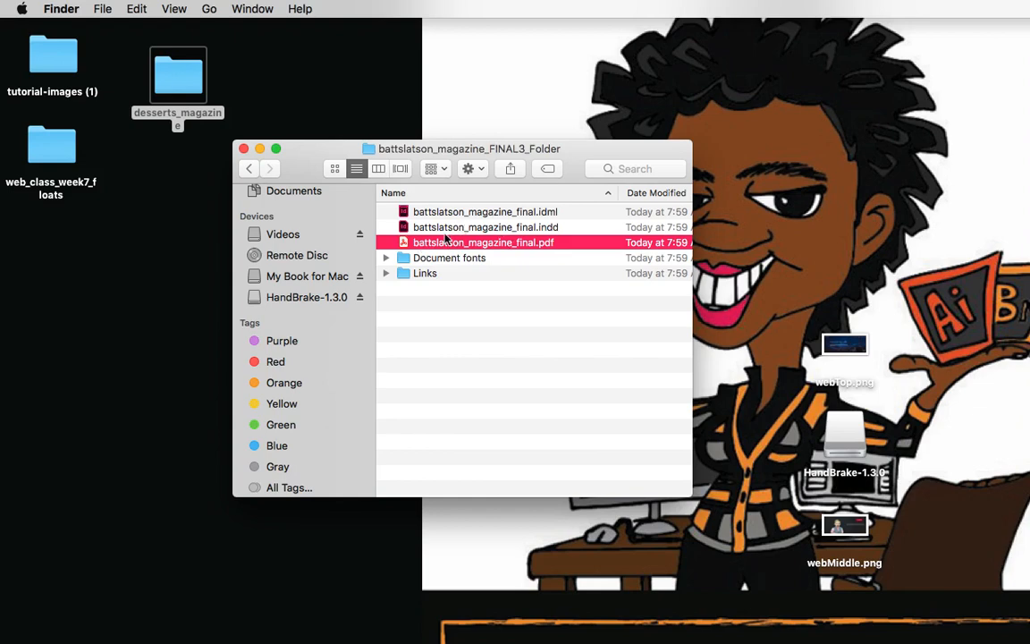
left_click(243, 148)
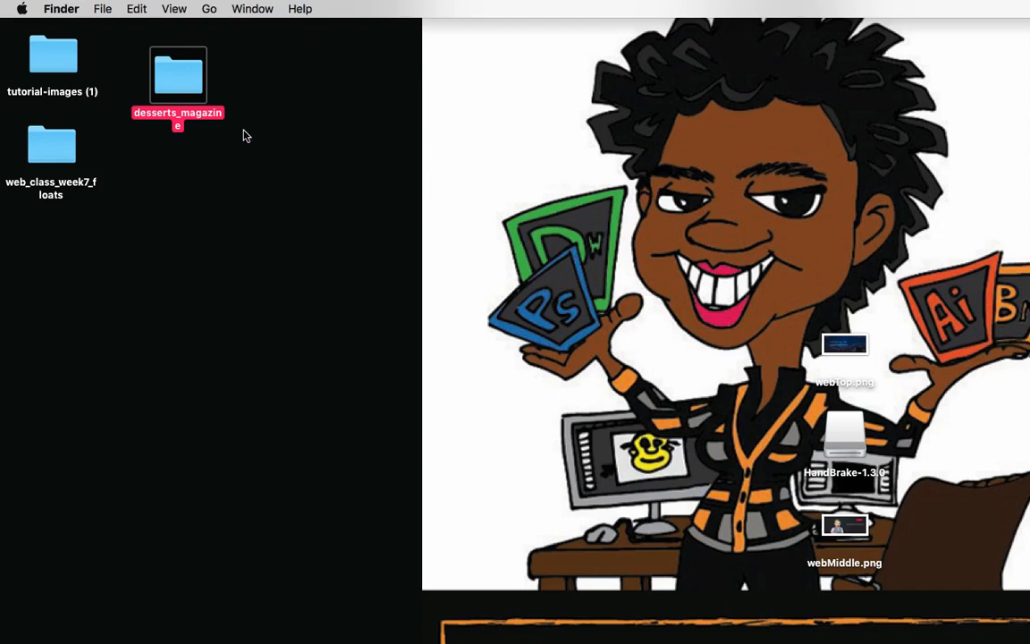
Compress the desserts_magazine folder into a zip archive and place the archive beside the folder on the desktop.
left_click(246, 132)
right_click(187, 85)
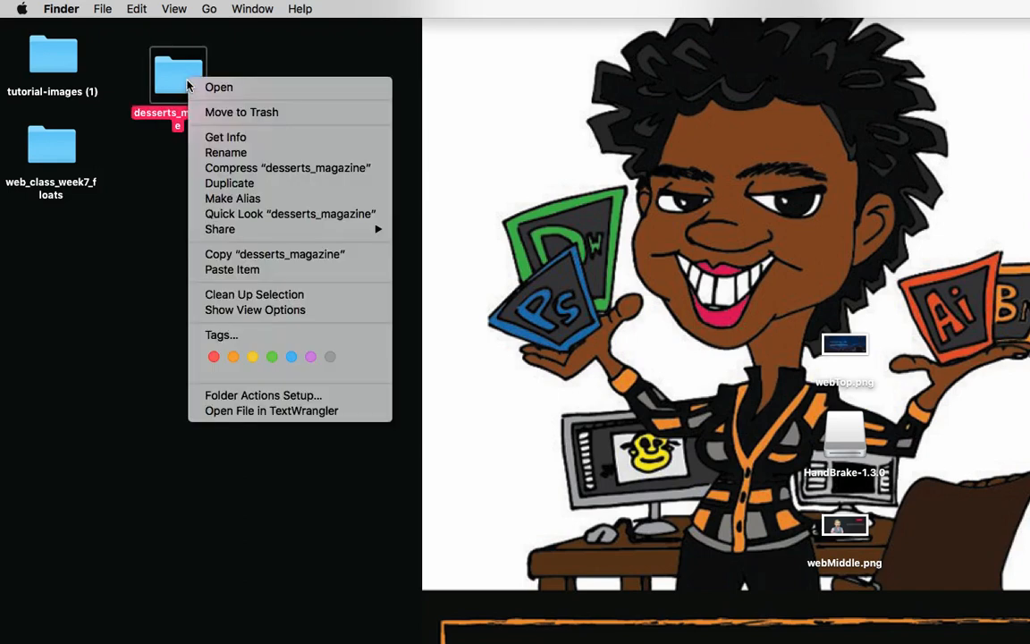
left_click(215, 170)
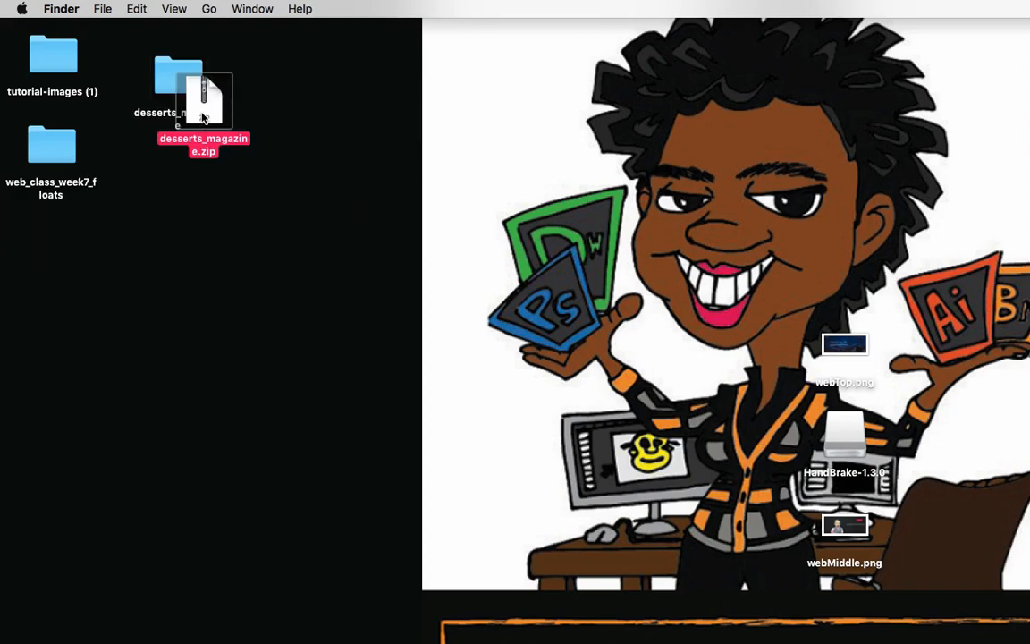
left_click_drag(204, 115, 286, 117)
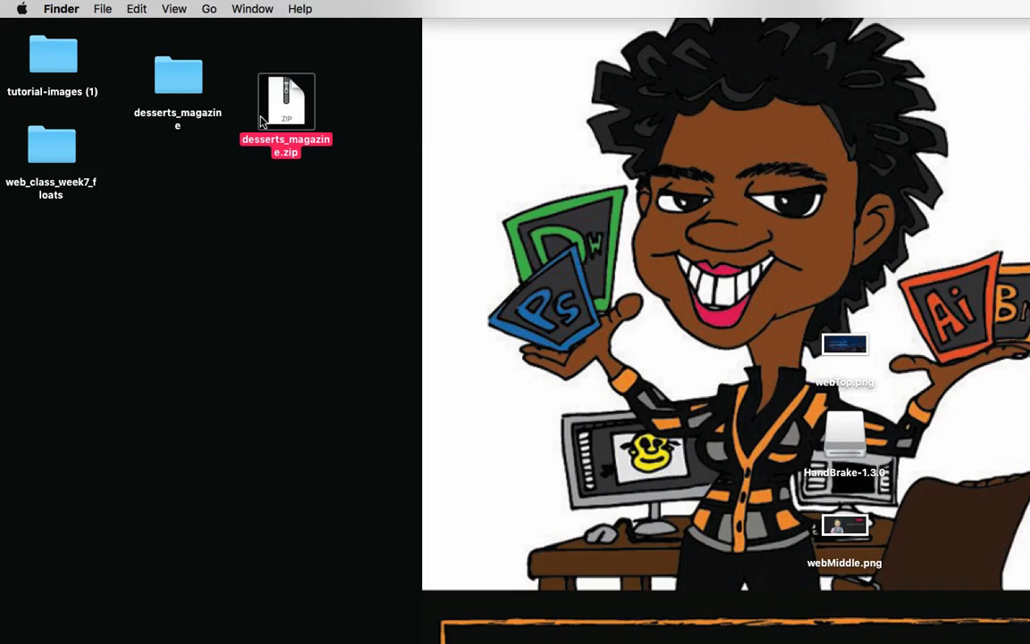
left_click(173, 82)
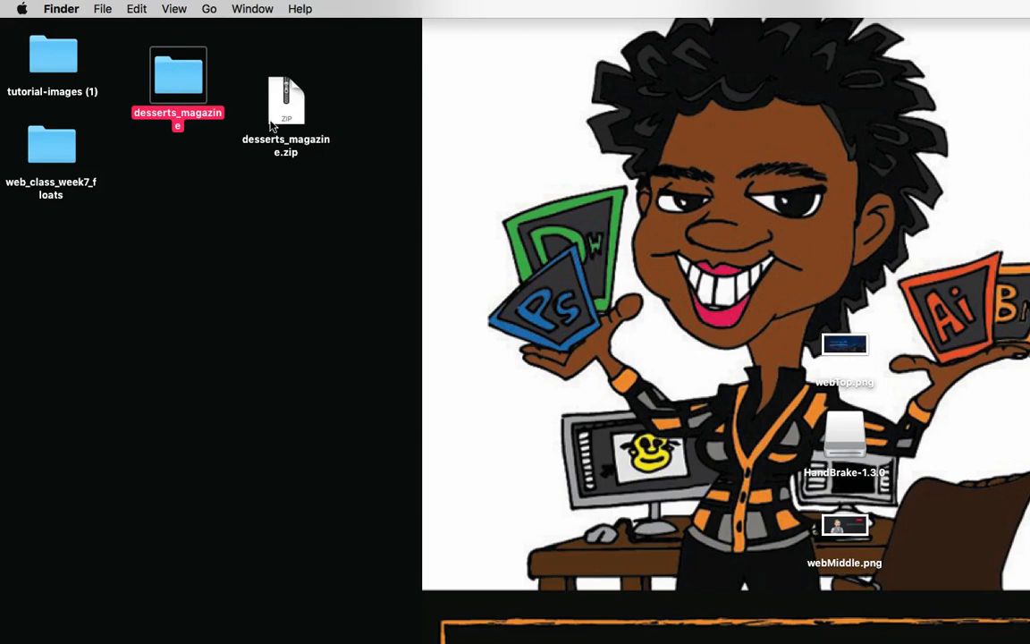
left_click(287, 92)
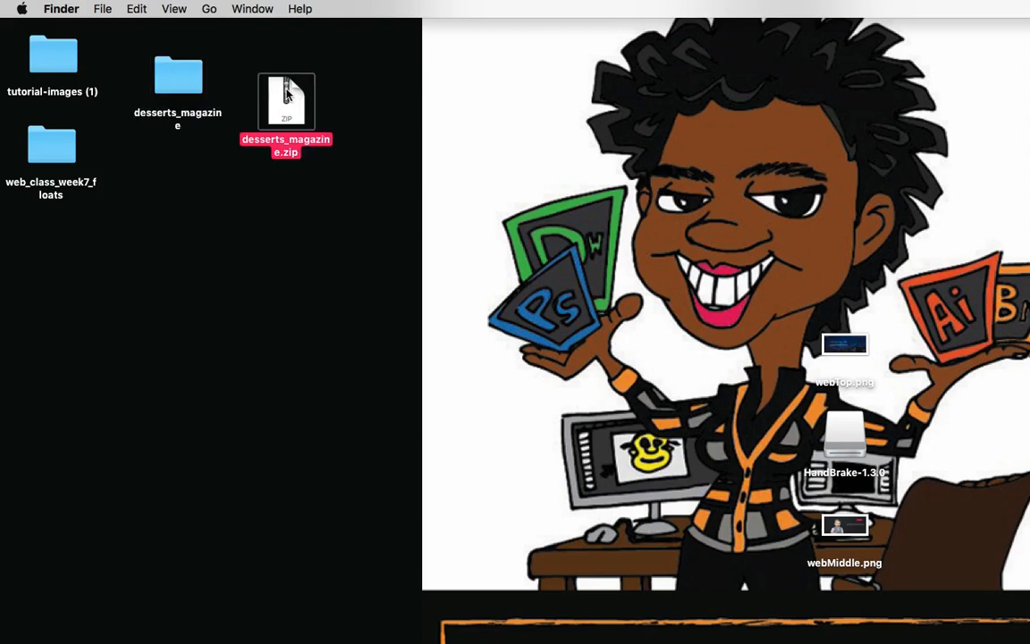
left_click(179, 78)
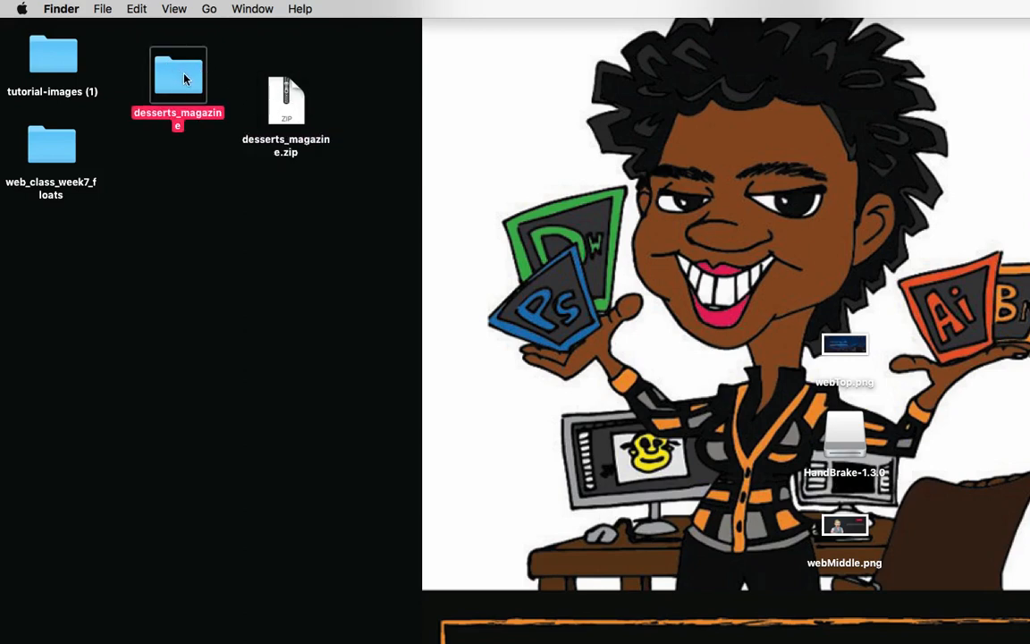